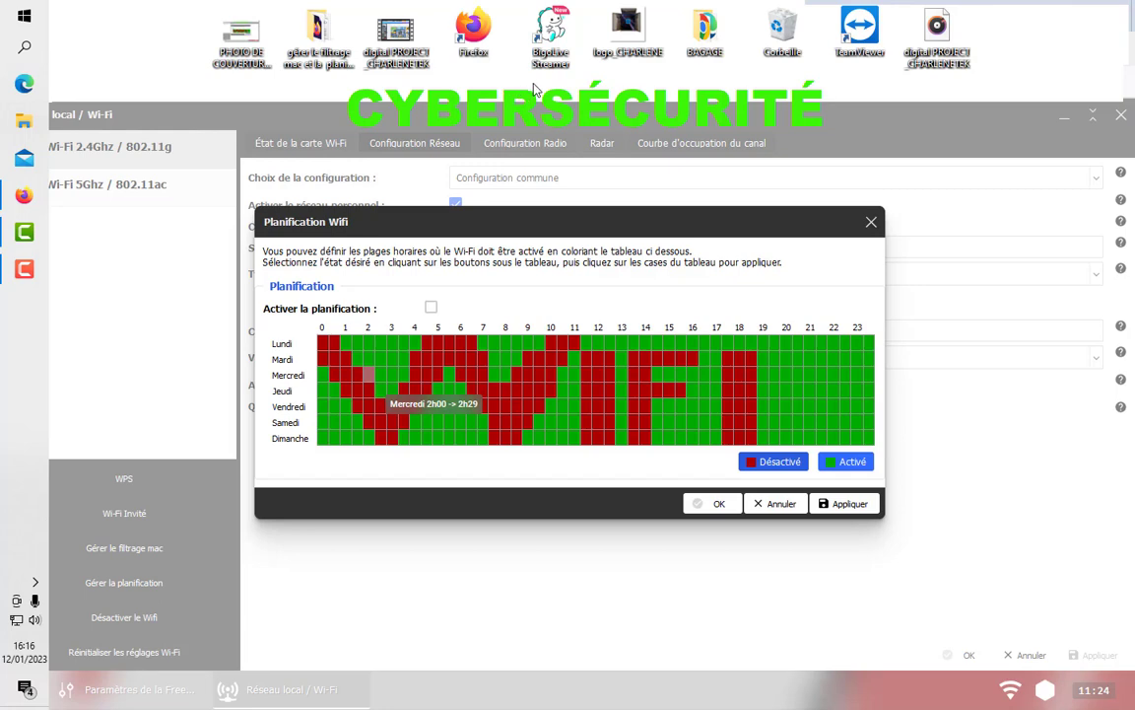
Step: Open the logo_CHARLENE image from the desktop with Firefox
{"action": "right_click", "coordinate": [633, 37]}
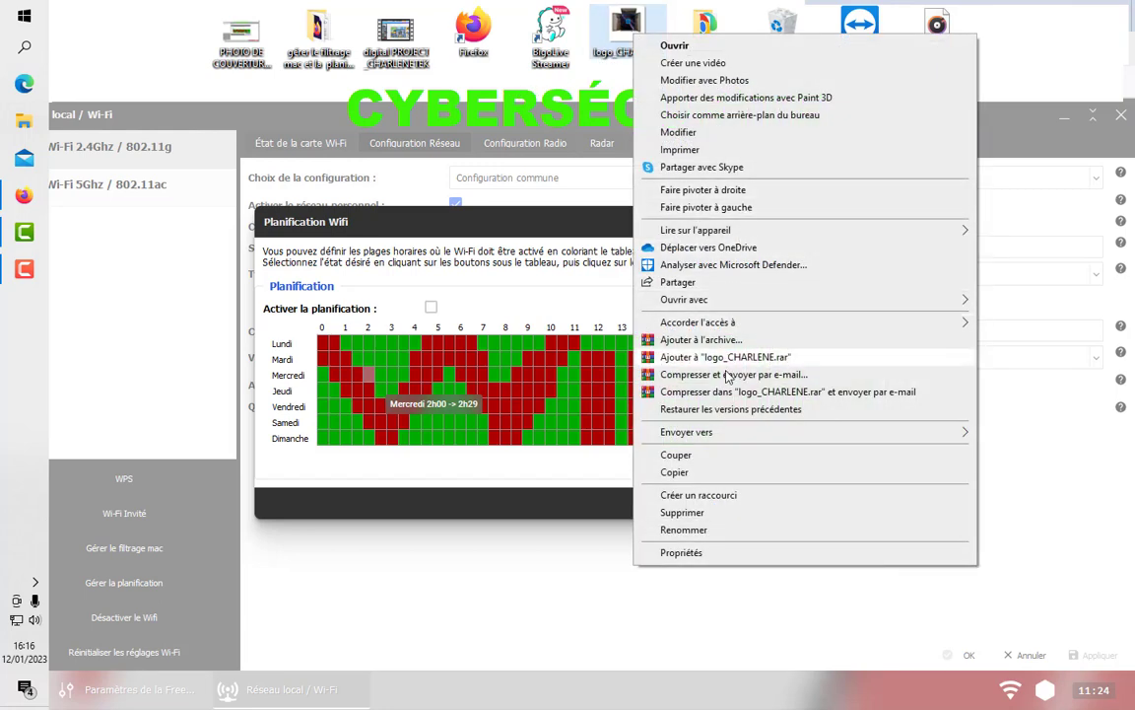
{"action": "mouse_move", "coordinate": [759, 310]}
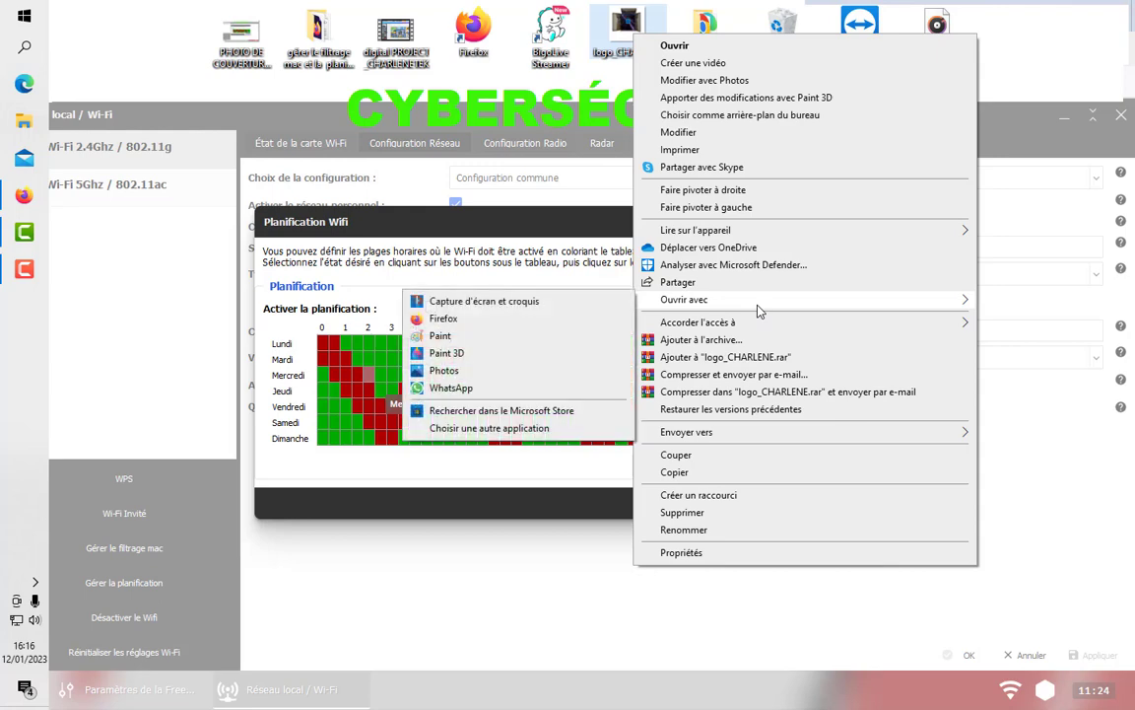
{"action": "left_click", "coordinate": [441, 318]}
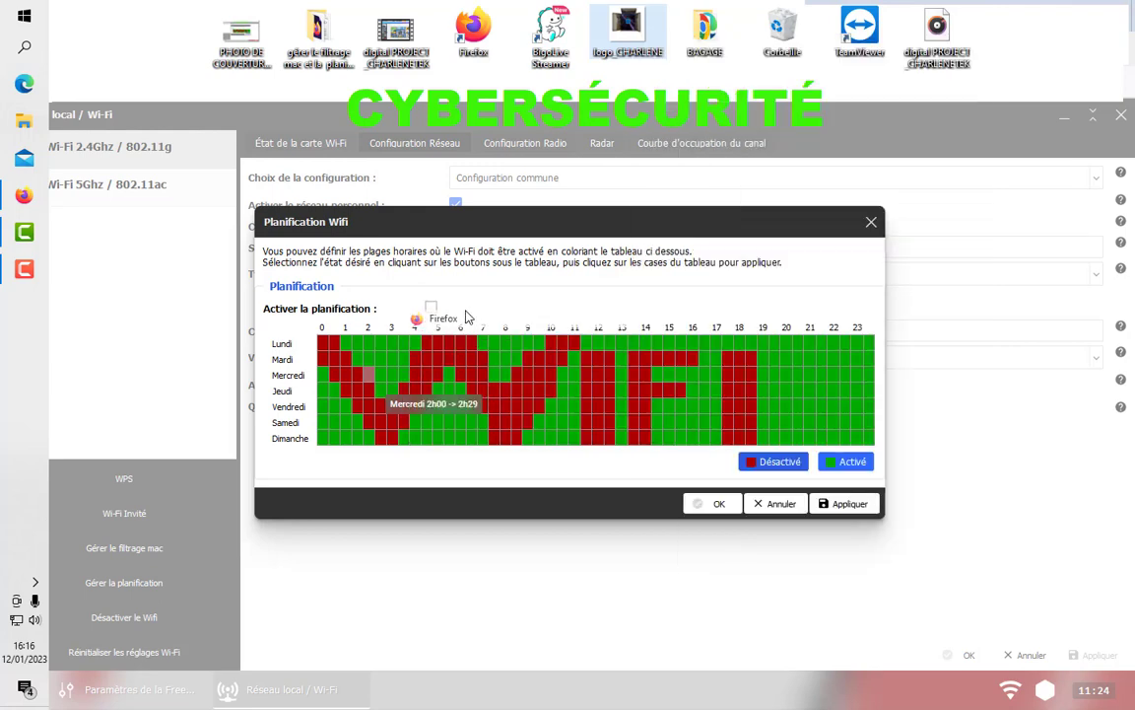
Step: Open a new Firefox tab and search the web for "yed"
{"action": "left_click", "coordinate": [451, 22]}
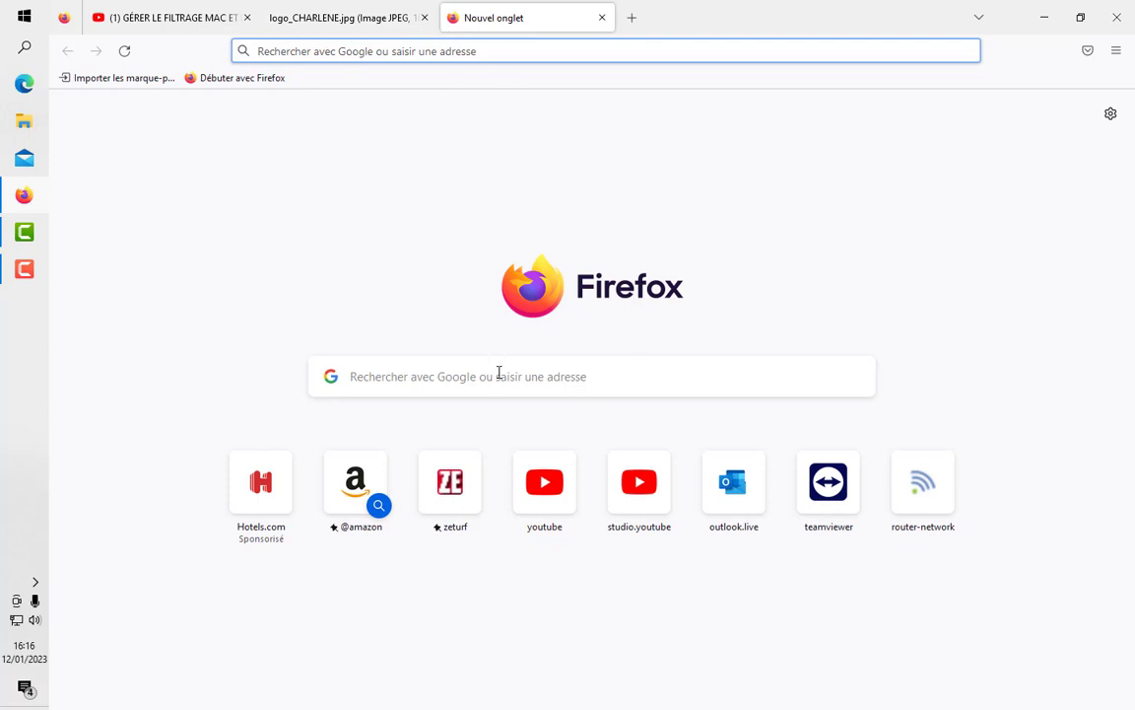
{"action": "left_click", "coordinate": [494, 378]}
{"action": "type", "text": "y"}
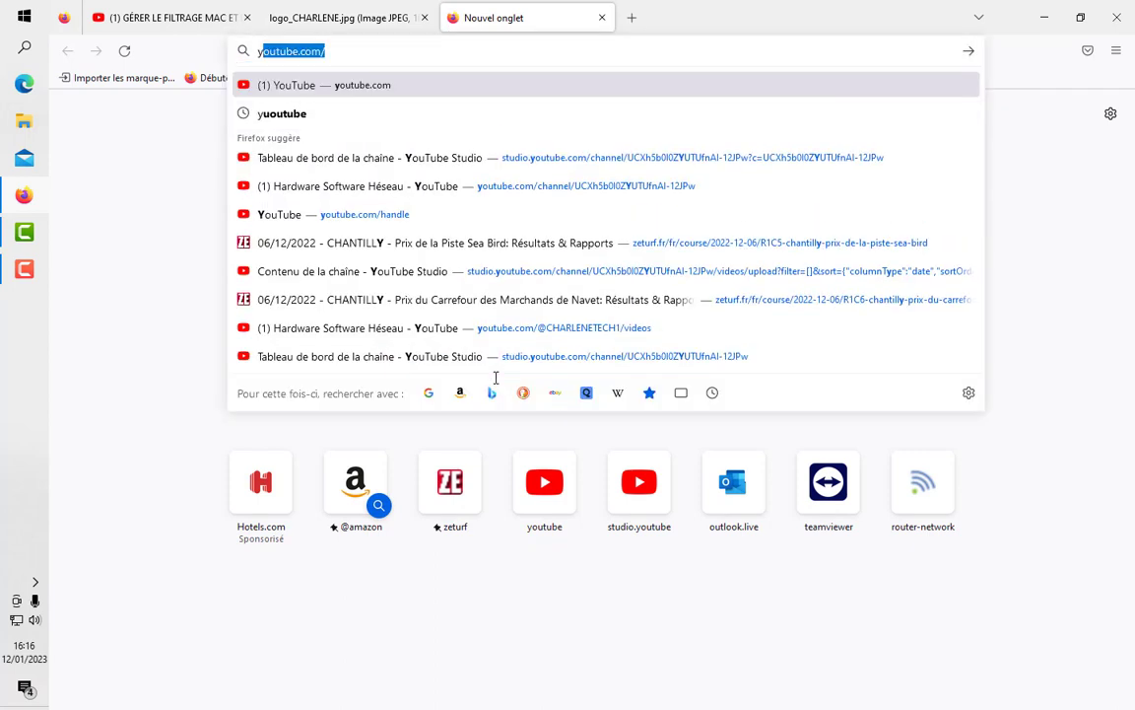
{"action": "type", "text": "ed"}
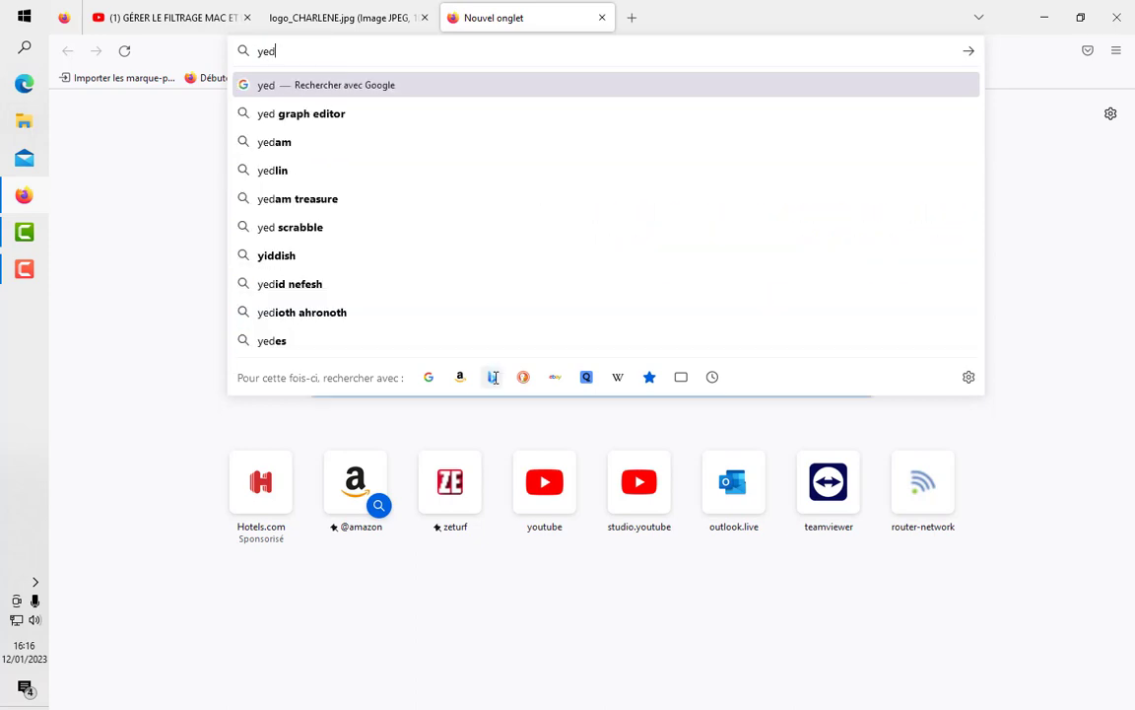
{"action": "key", "text": "Return"}
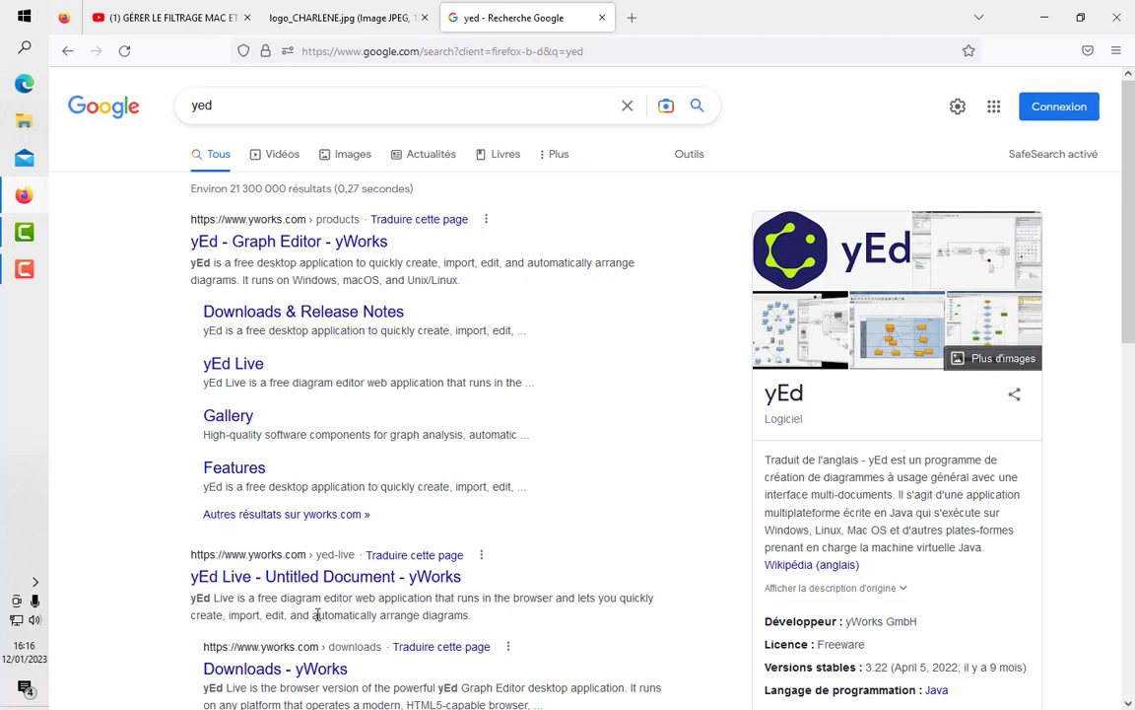
Step: View the yEd - Graph Editor product page on yWorks, and return to the search results
{"action": "left_click", "coordinate": [290, 242]}
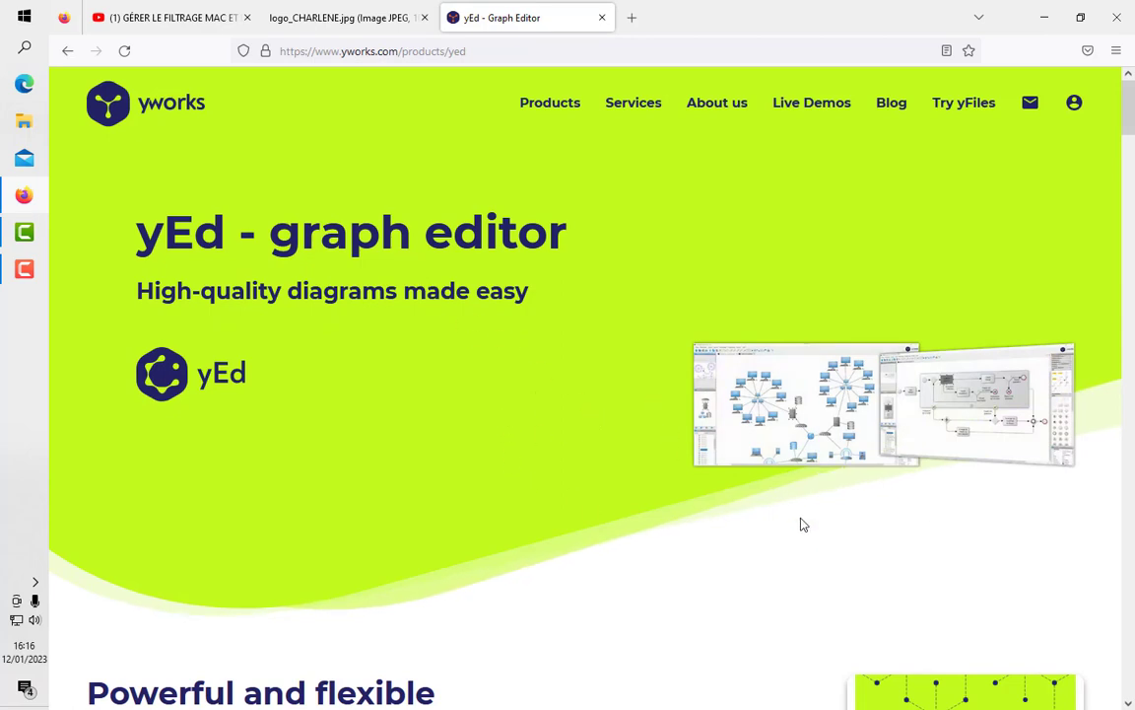
{"action": "left_click_drag", "start_coordinate": [1131, 109], "coordinate": [231, 87]}
{"action": "left_click", "coordinate": [66, 51]}
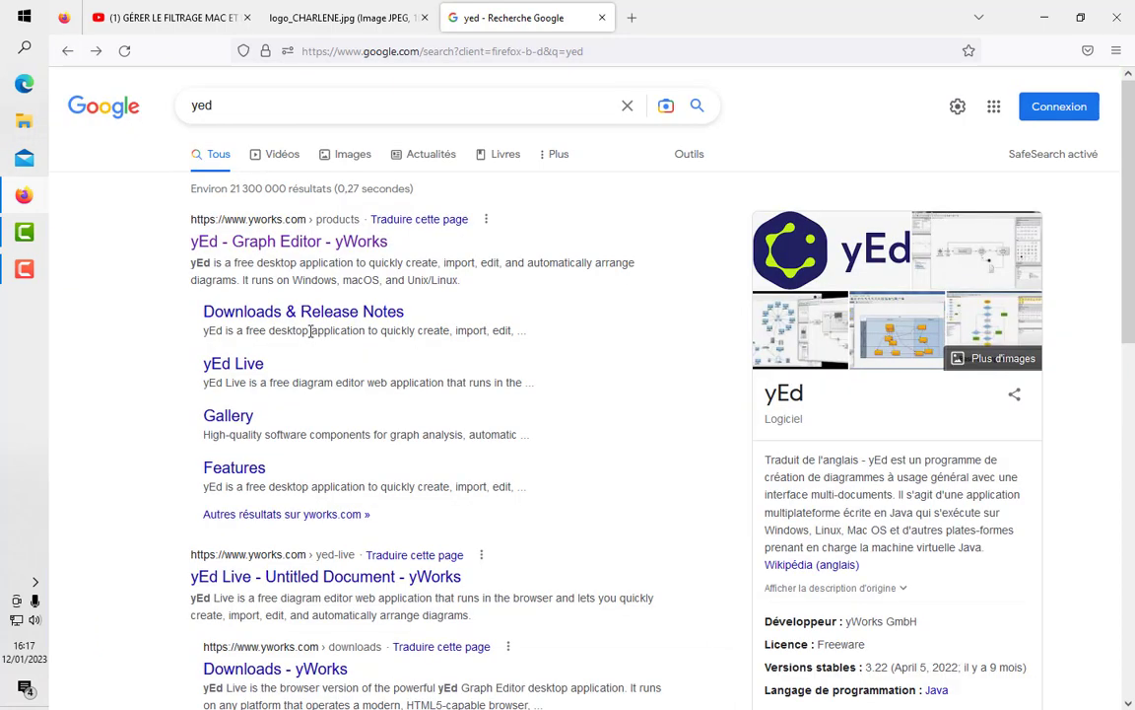
Step: Download yEd 3.22 for Windows from the Downloads & Release Notes page, accepting the license terms and closing the thank-you message
{"action": "left_click", "coordinate": [253, 321]}
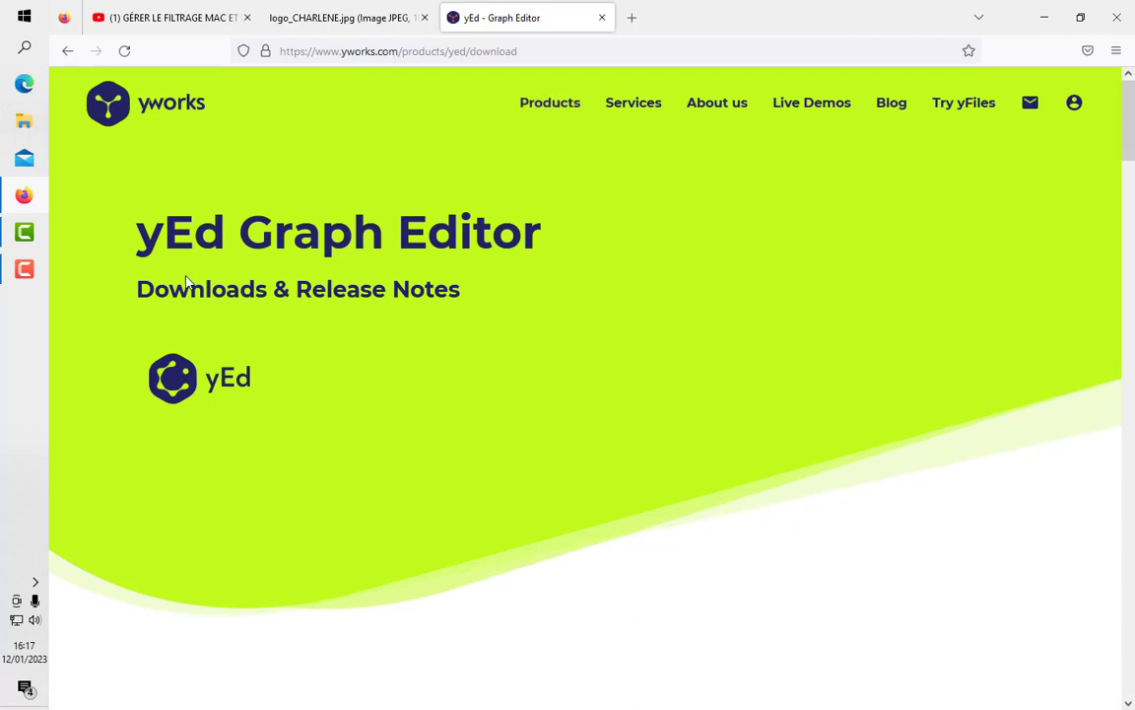
{"action": "scroll", "coordinate": [168, 197], "scroll_direction": "down", "scroll_amount": 1}
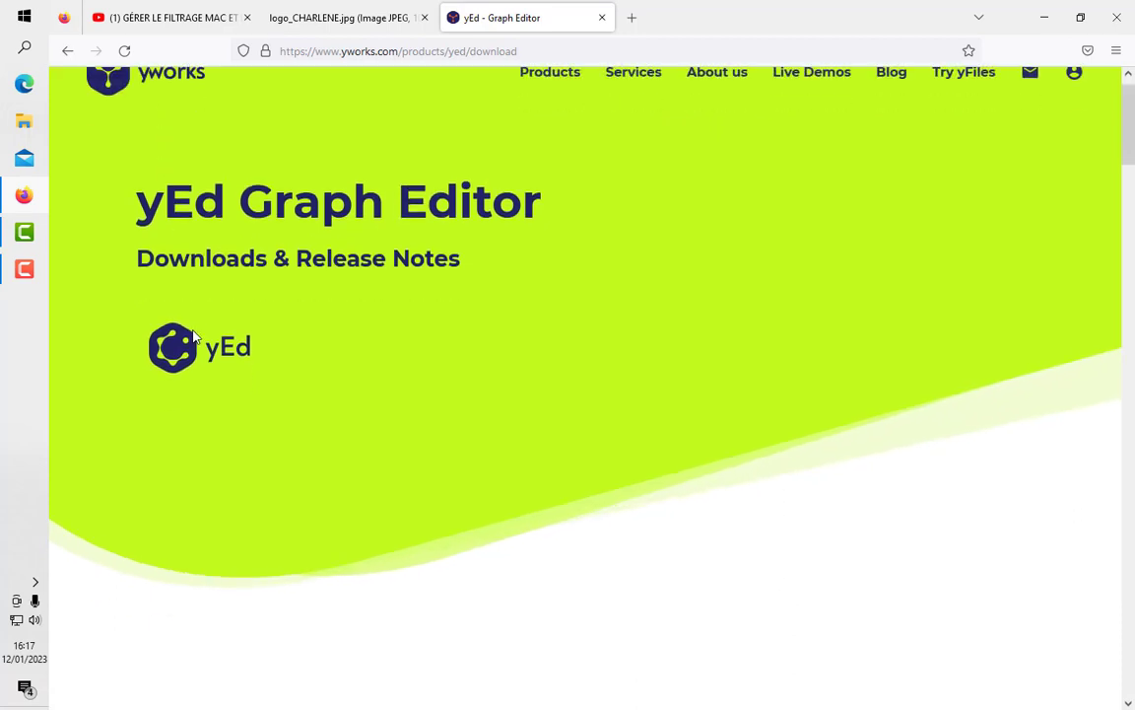
{"action": "scroll", "coordinate": [210, 342], "scroll_direction": "up", "scroll_amount": 1}
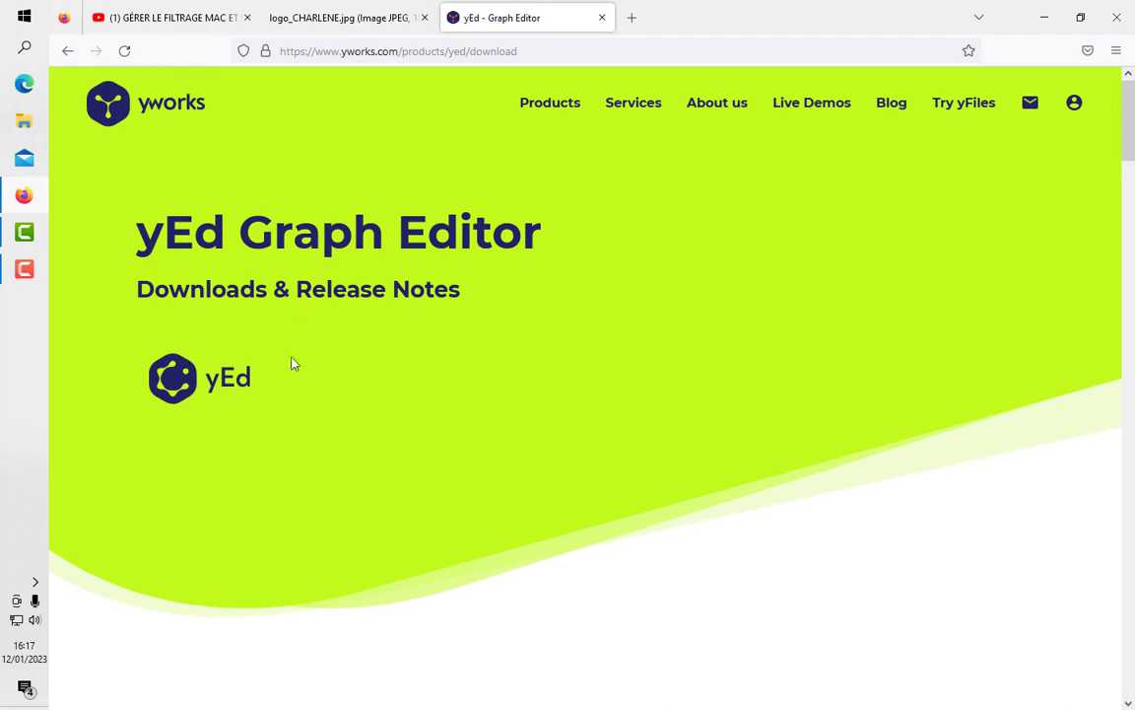
{"action": "scroll", "coordinate": [1022, 177], "scroll_direction": "down", "scroll_amount": 6}
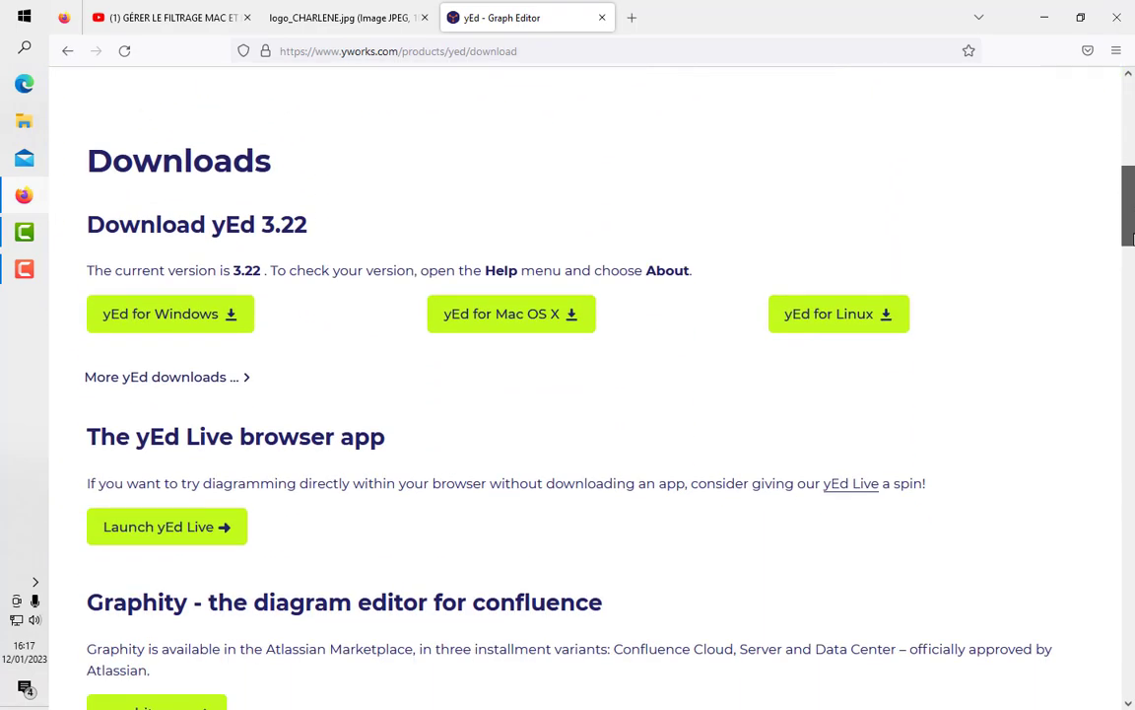
{"action": "left_click", "coordinate": [184, 328]}
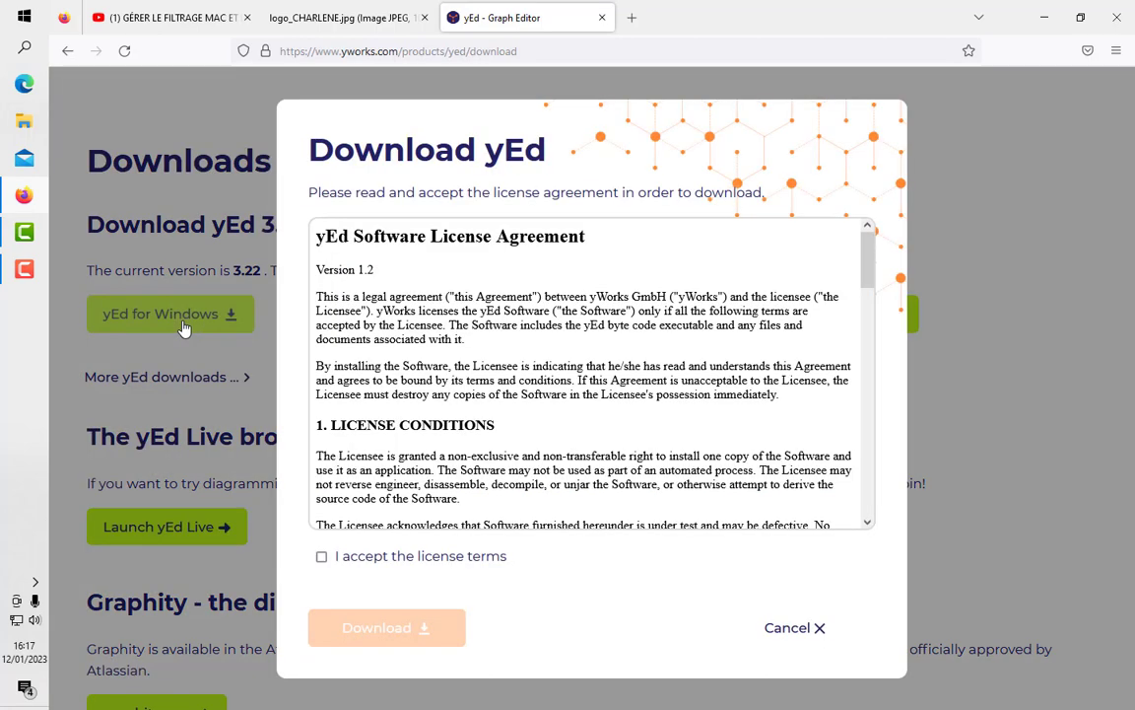
{"action": "left_click", "coordinate": [323, 559]}
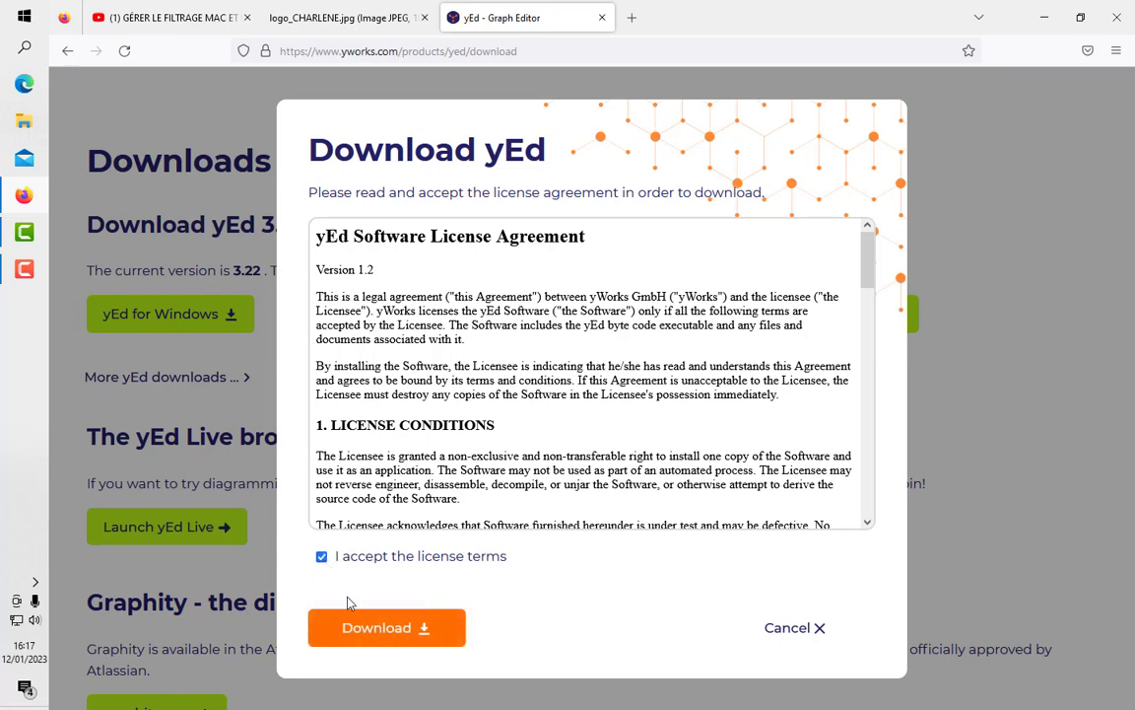
{"action": "left_click", "coordinate": [382, 632]}
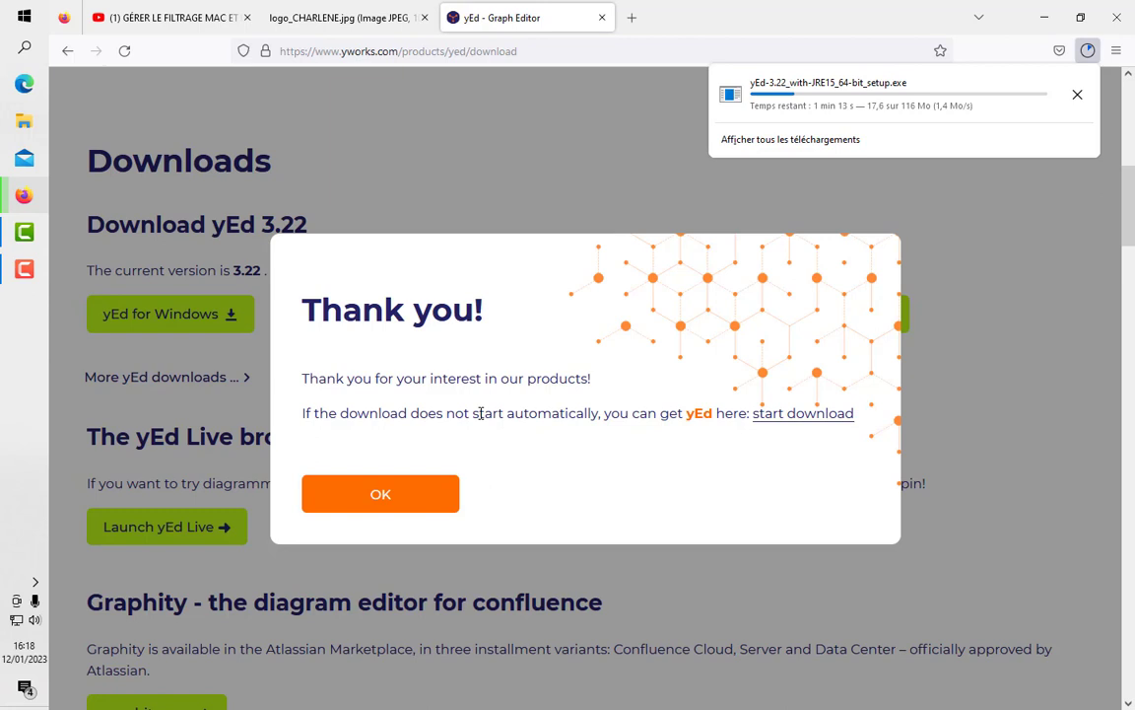
{"action": "left_click", "coordinate": [418, 505]}
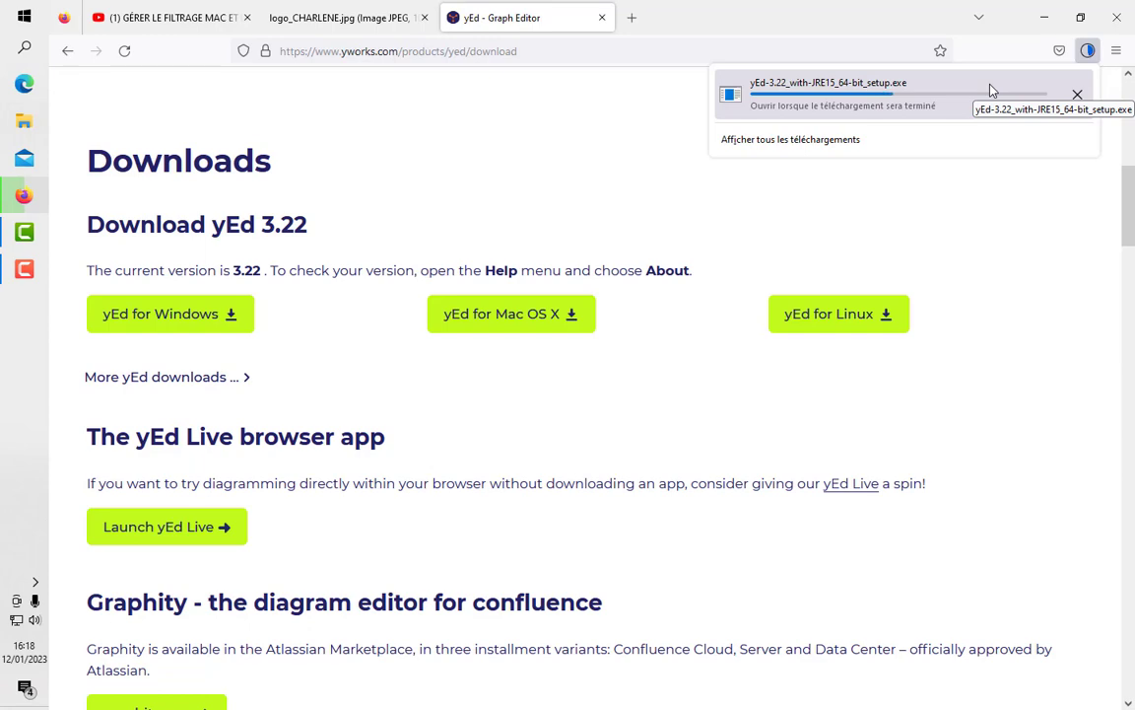
Step: Minimise the browser and set the logo_CHARLENE image as the desktop background
{"action": "left_click", "coordinate": [1043, 16]}
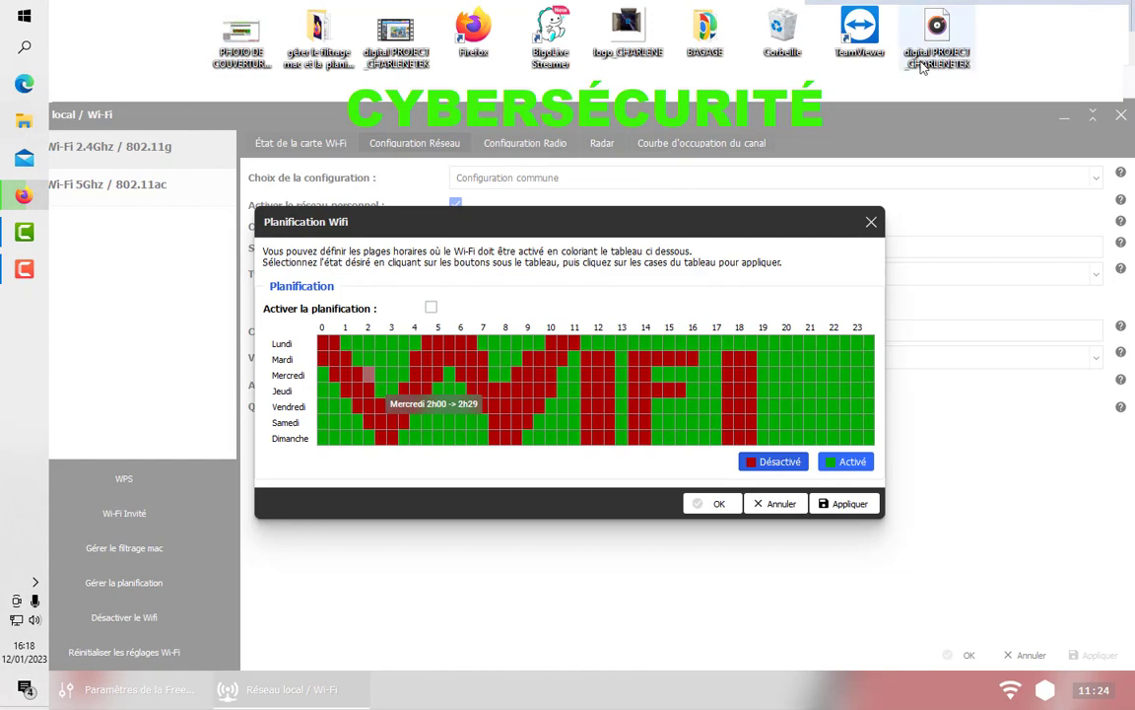
{"action": "right_click", "coordinate": [636, 39]}
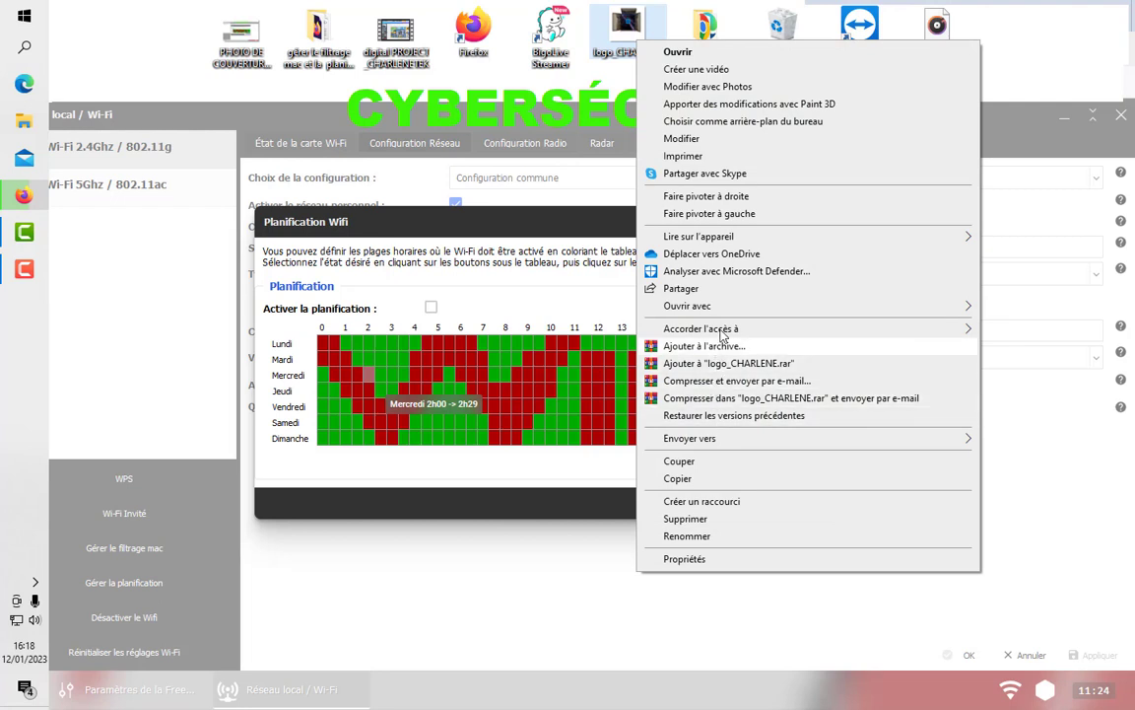
{"action": "left_click", "coordinate": [746, 122]}
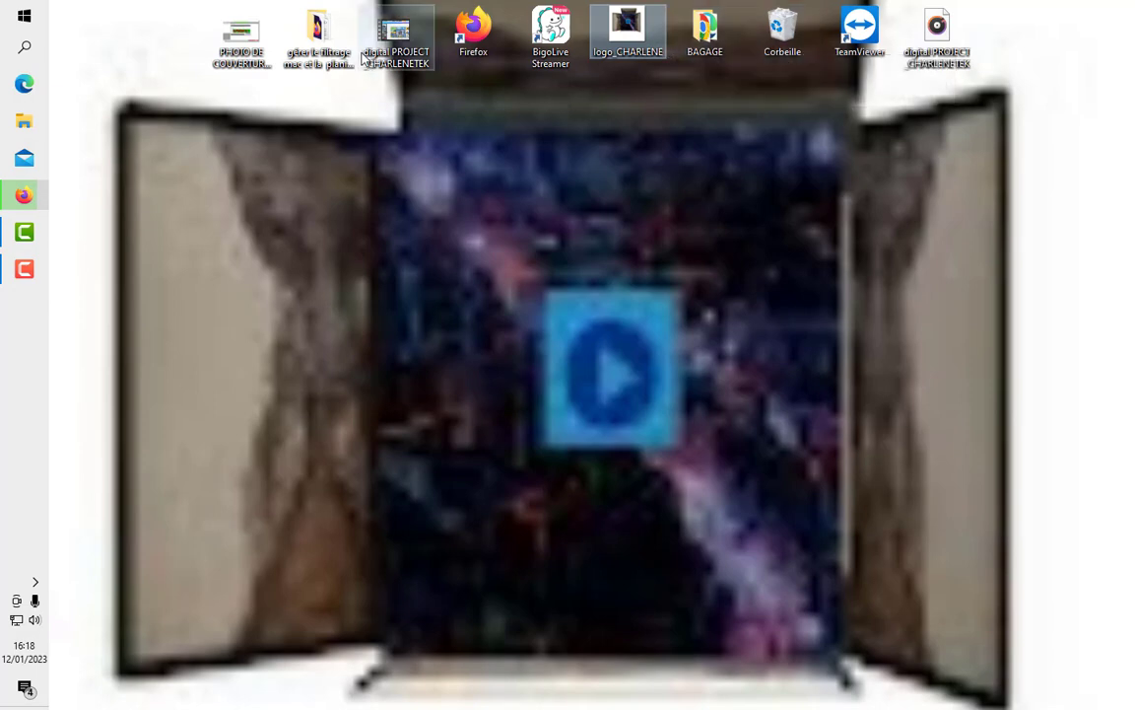
Step: Set the blue Windows logo picture as the desktop background in the personalisation settings, and minimise the settings window
{"action": "right_click", "coordinate": [271, 217]}
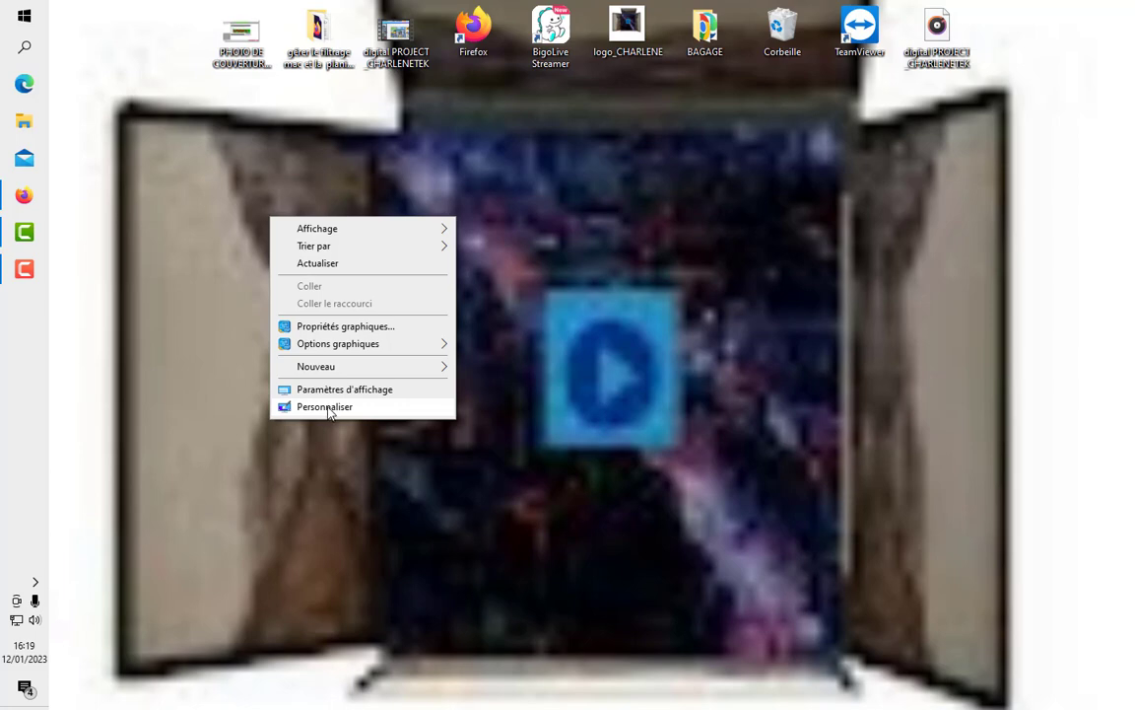
{"action": "left_click", "coordinate": [326, 407]}
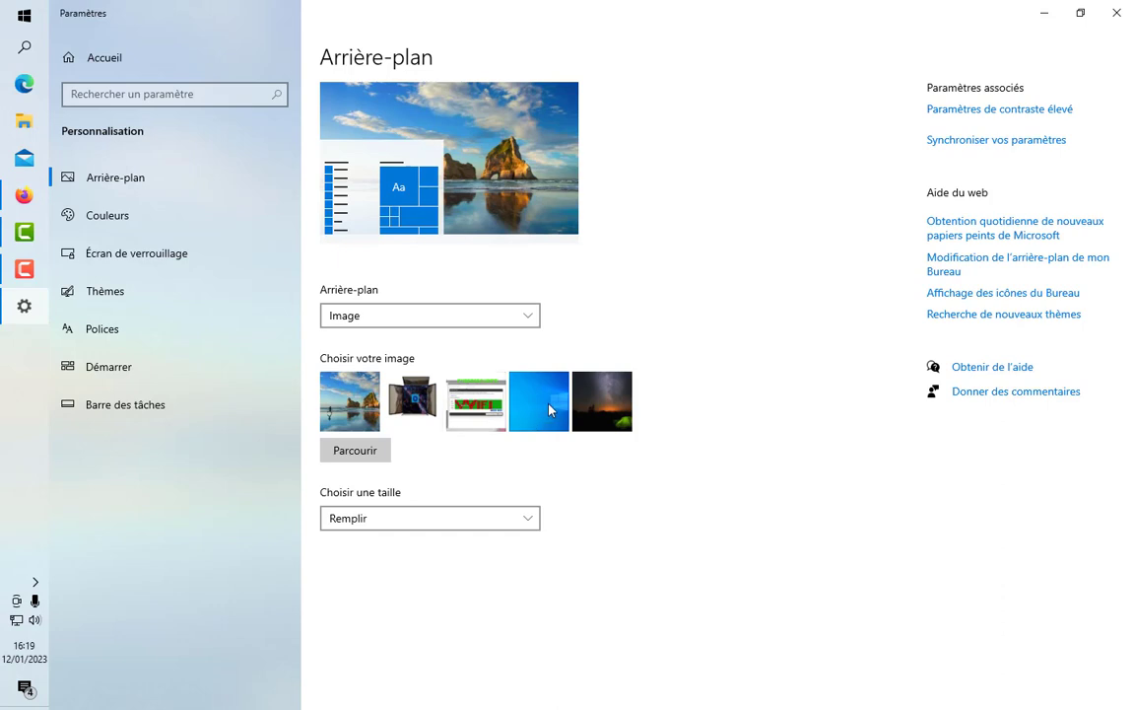
{"action": "left_click", "coordinate": [549, 410]}
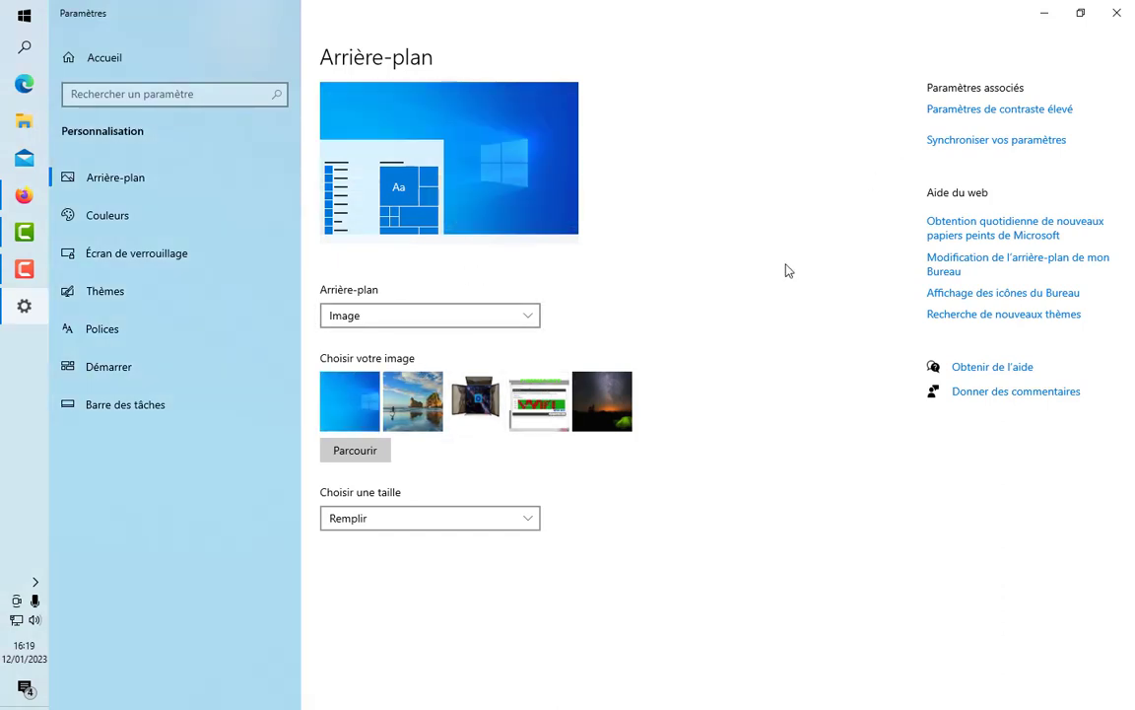
{"action": "left_click", "coordinate": [1045, 13]}
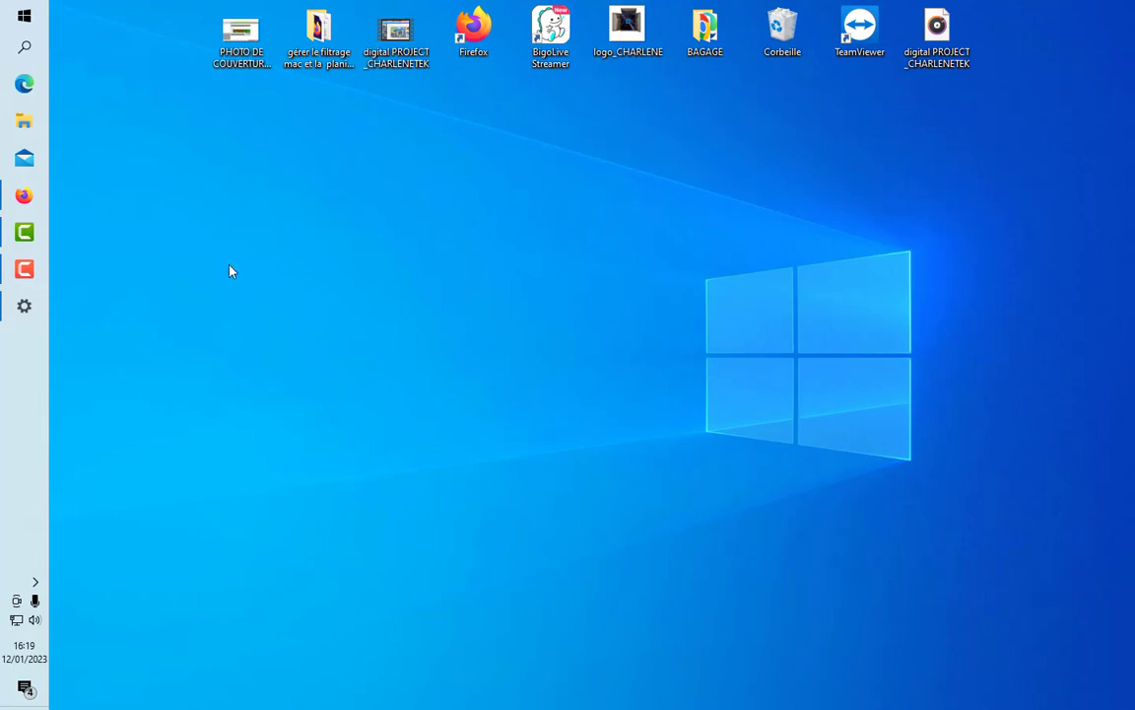
Step: Switch to the YouTube video about Freebox MAC filtering in Firefox, review its description, and open the publishing channel's page
{"action": "left_click", "coordinate": [24, 195]}
{"action": "left_click", "coordinate": [148, 22]}
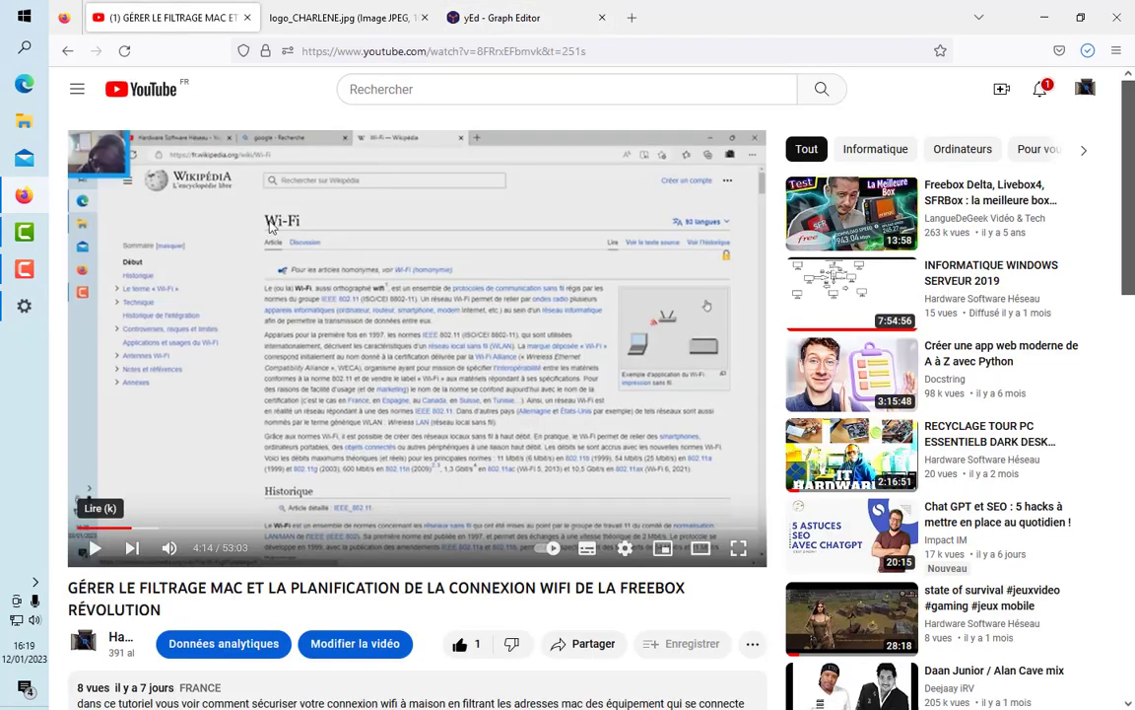
{"action": "scroll", "coordinate": [433, 349], "scroll_direction": "down", "scroll_amount": 3}
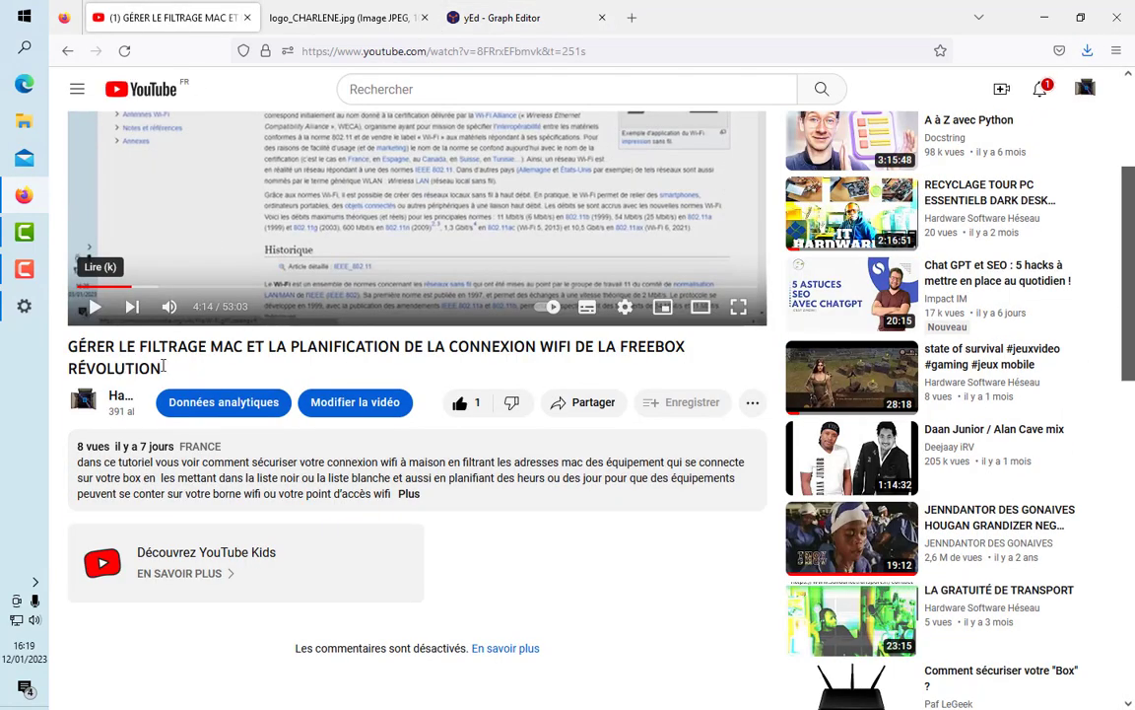
{"action": "scroll", "coordinate": [138, 133], "scroll_direction": "down", "scroll_amount": 1}
{"action": "scroll", "coordinate": [203, 316], "scroll_direction": "up", "scroll_amount": 1}
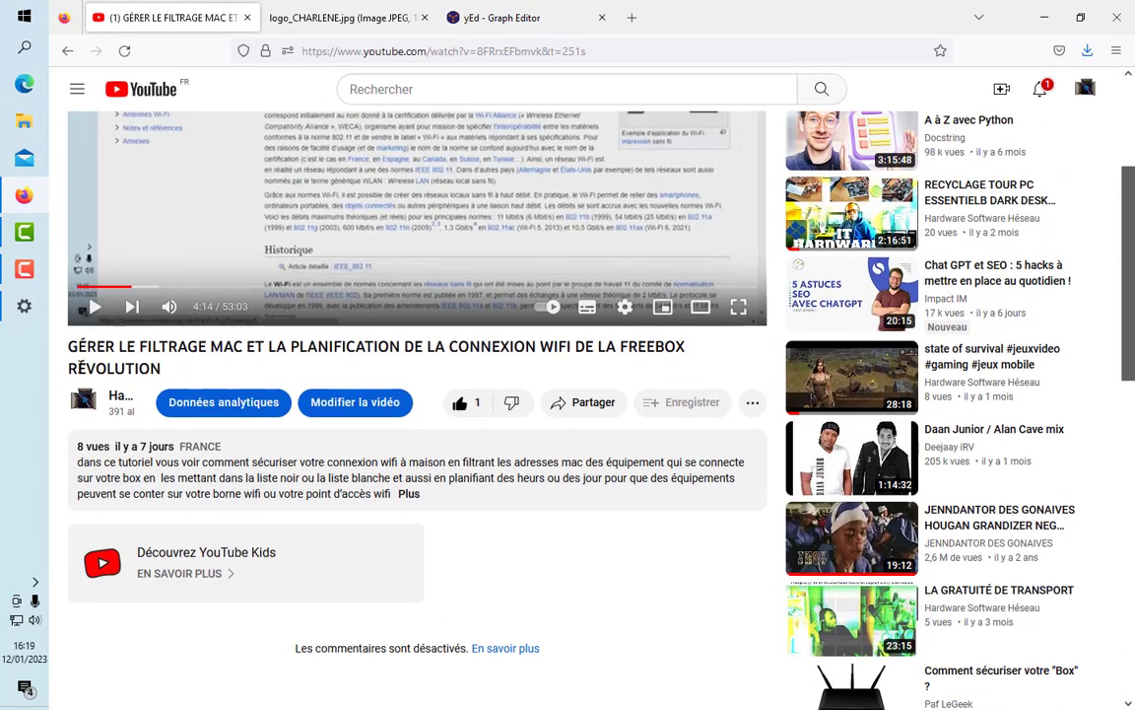
{"action": "left_click", "coordinate": [84, 401]}
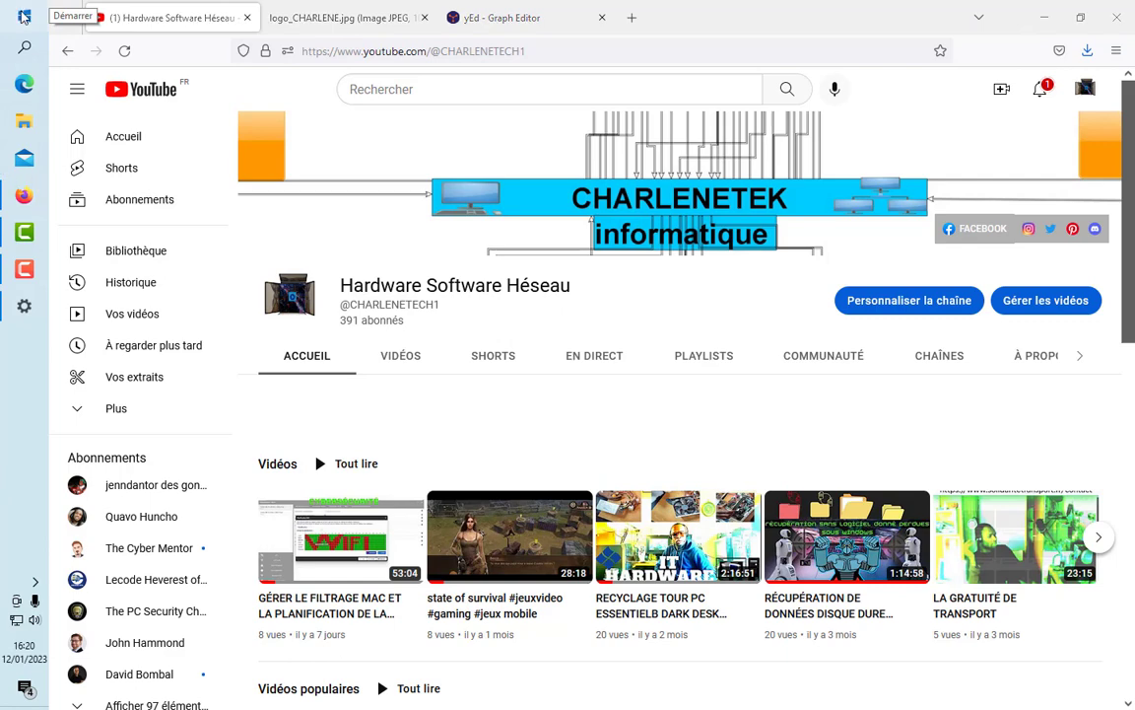
Step: Search the installed applications for WordPad and open it with a blank document
{"action": "left_click", "coordinate": [21, 17]}
{"action": "type", "text": "b"}
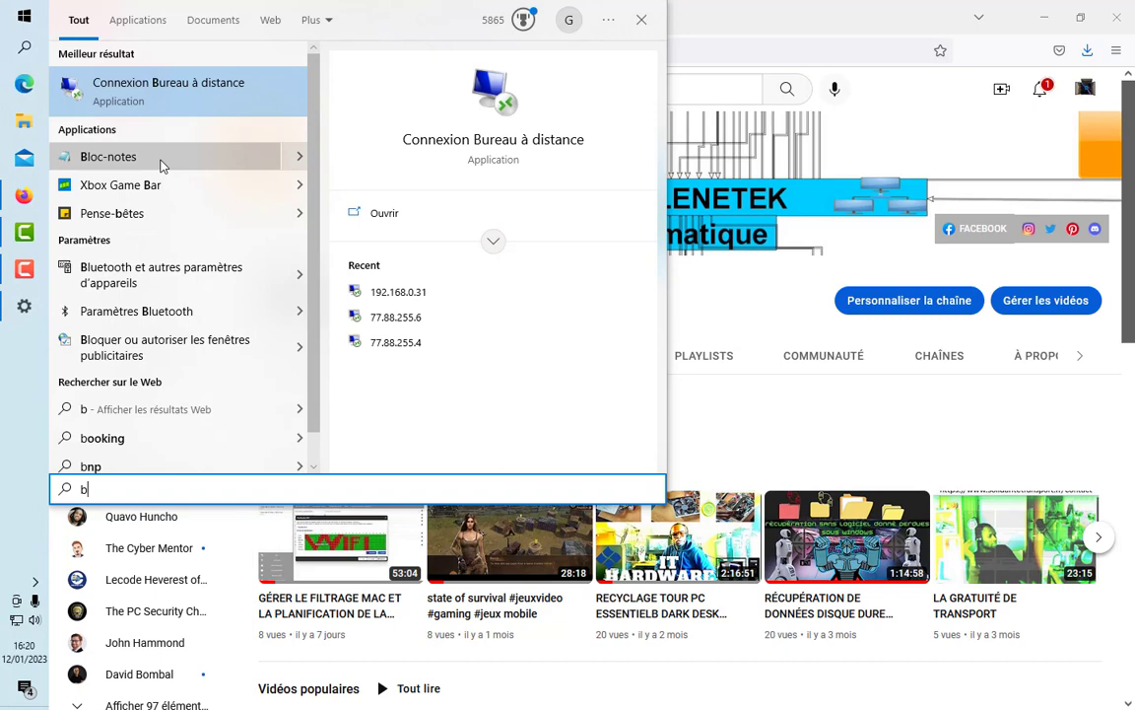
{"action": "key", "text": "BackSpace"}
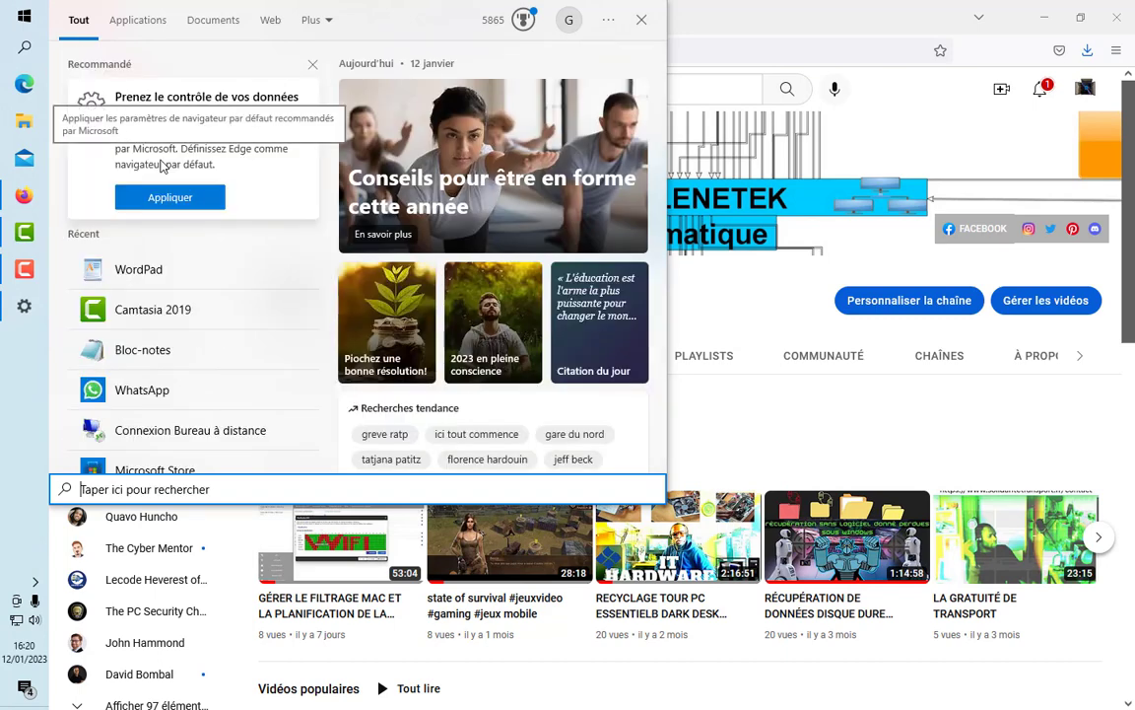
{"action": "type", "text": "wo"}
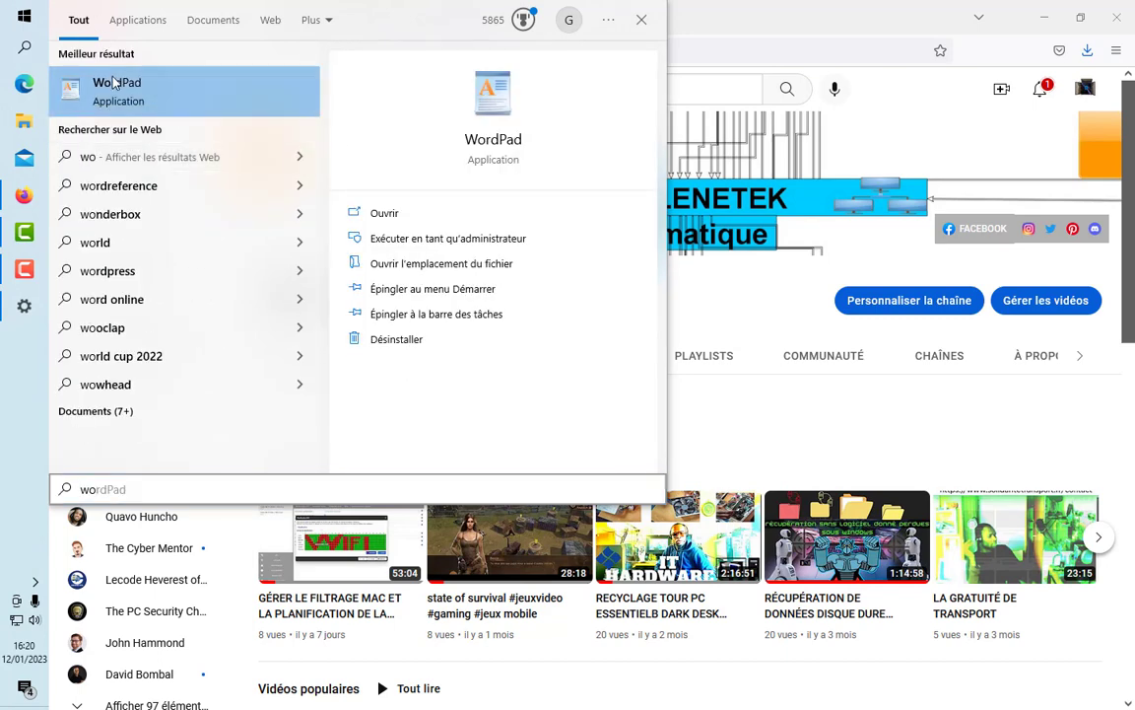
{"action": "left_click", "coordinate": [113, 83]}
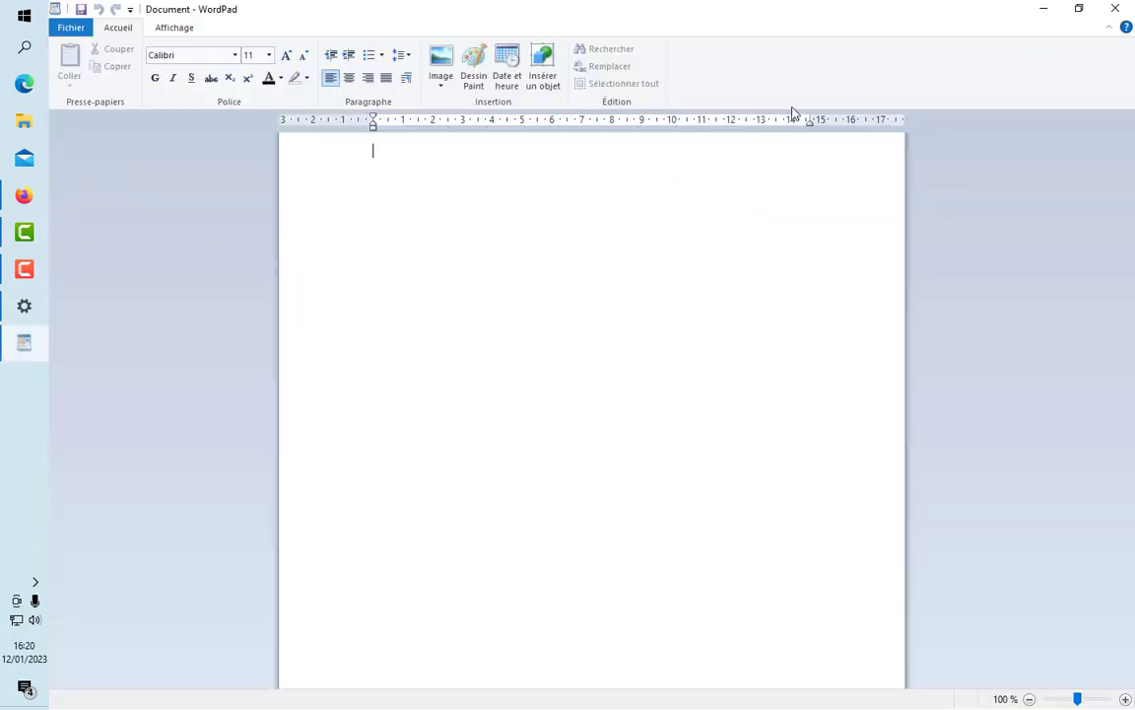
Step: Set the document's automatic line wrapping to "Pas de retour à la ligne"
{"action": "left_click", "coordinate": [171, 26]}
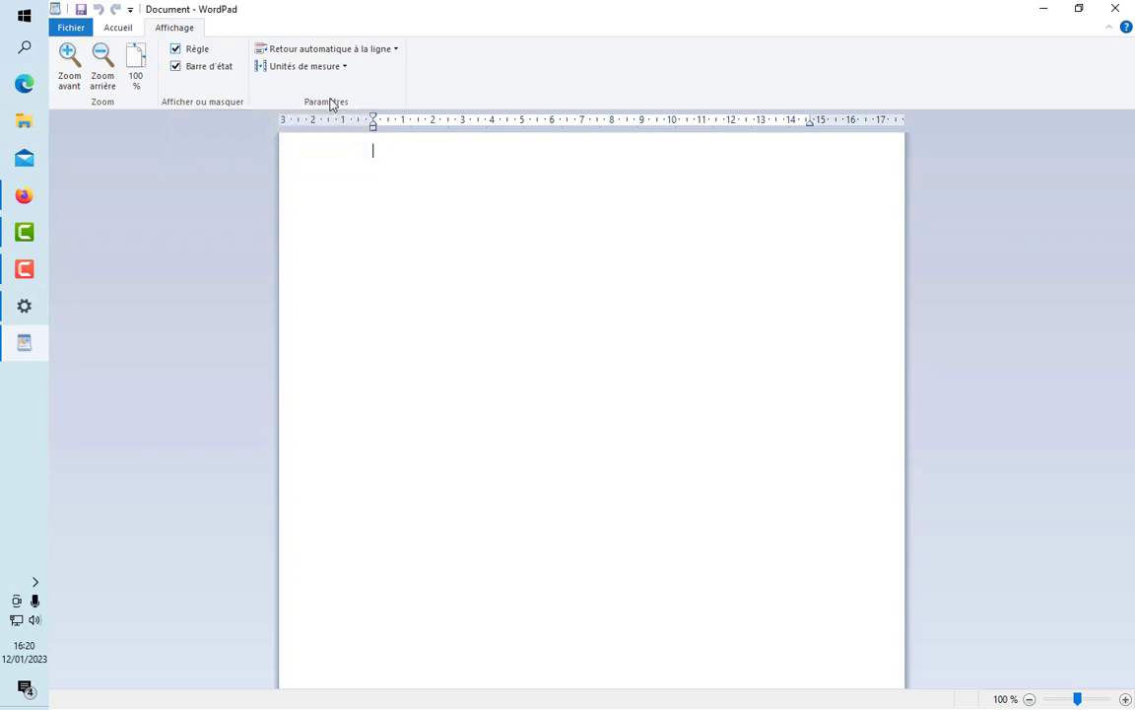
{"action": "left_click", "coordinate": [356, 49]}
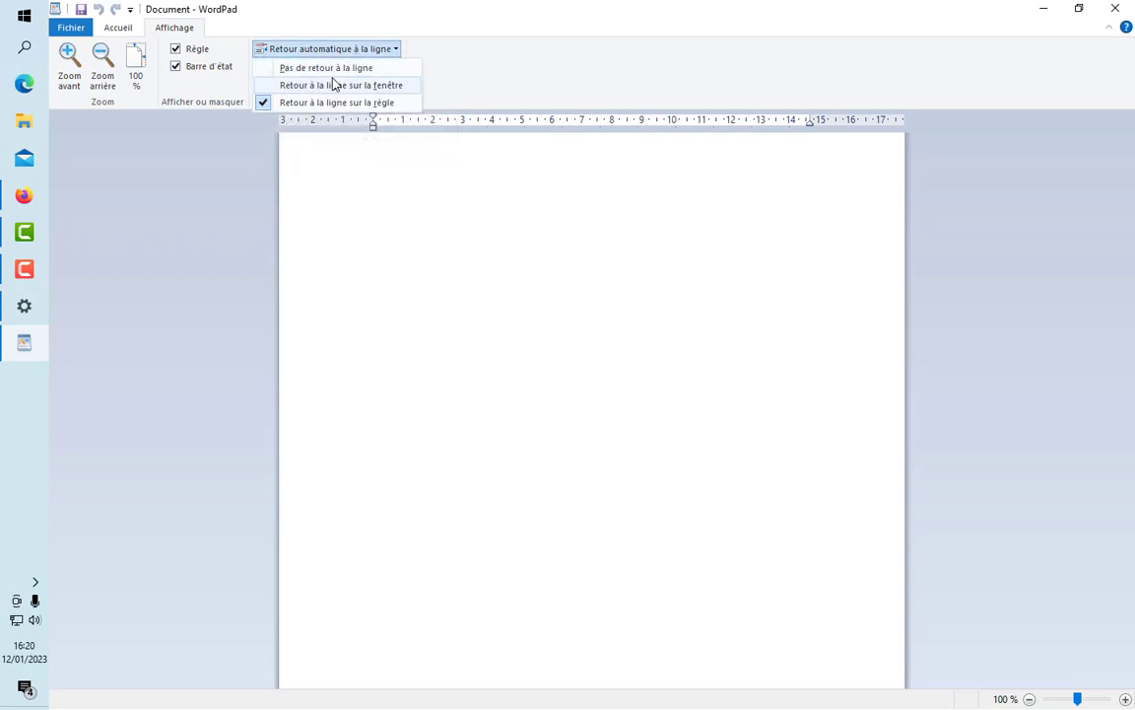
{"action": "left_click", "coordinate": [334, 71]}
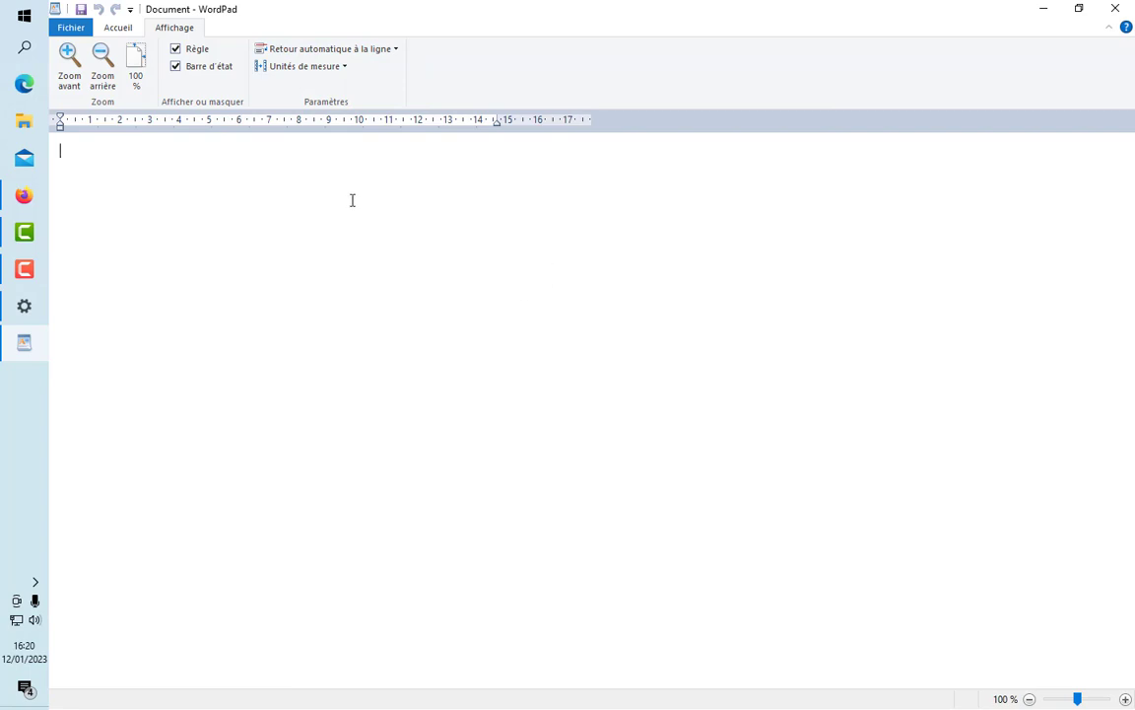
Step: Set the font size of the blank document to 37
{"action": "key", "text": "Caps_Lock"}
{"action": "scroll", "coordinate": [281, 61], "scroll_direction": "up", "scroll_amount": 1}
{"action": "left_click", "coordinate": [268, 59]}
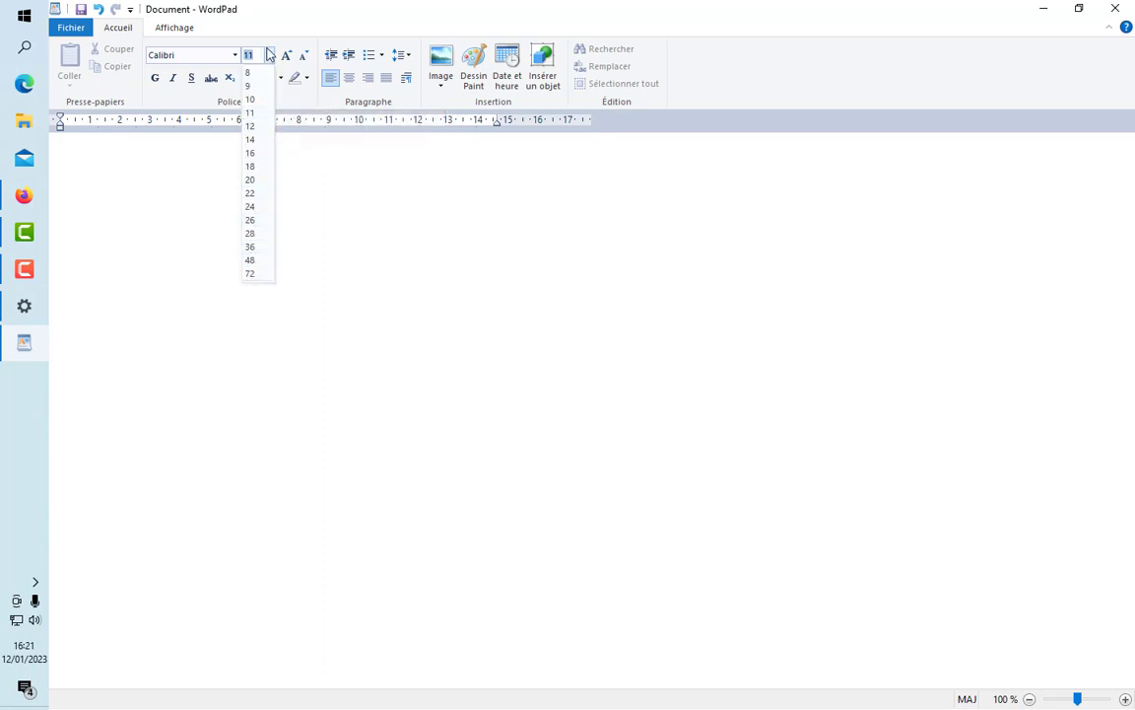
{"action": "type", "text": "37"}
{"action": "key", "text": "Return"}
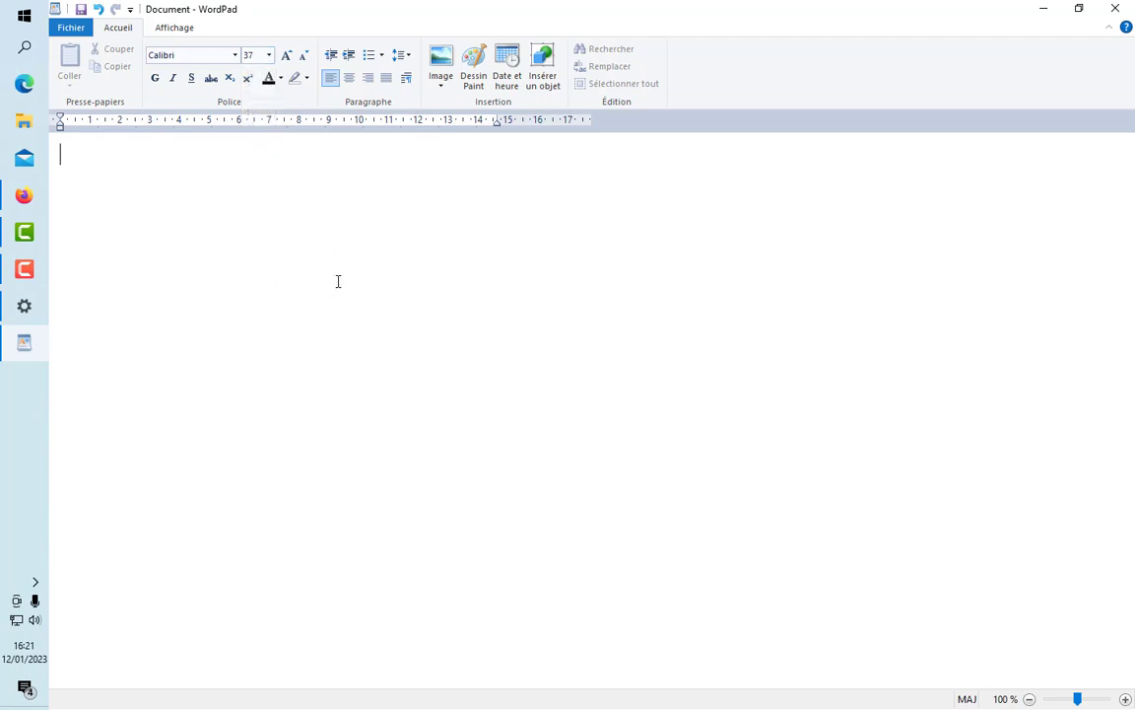
Step: Write the acronym "IPV4" in capitals on the first line
{"action": "key", "text": "Caps_Lock"}
{"action": "type", "text": "i"}
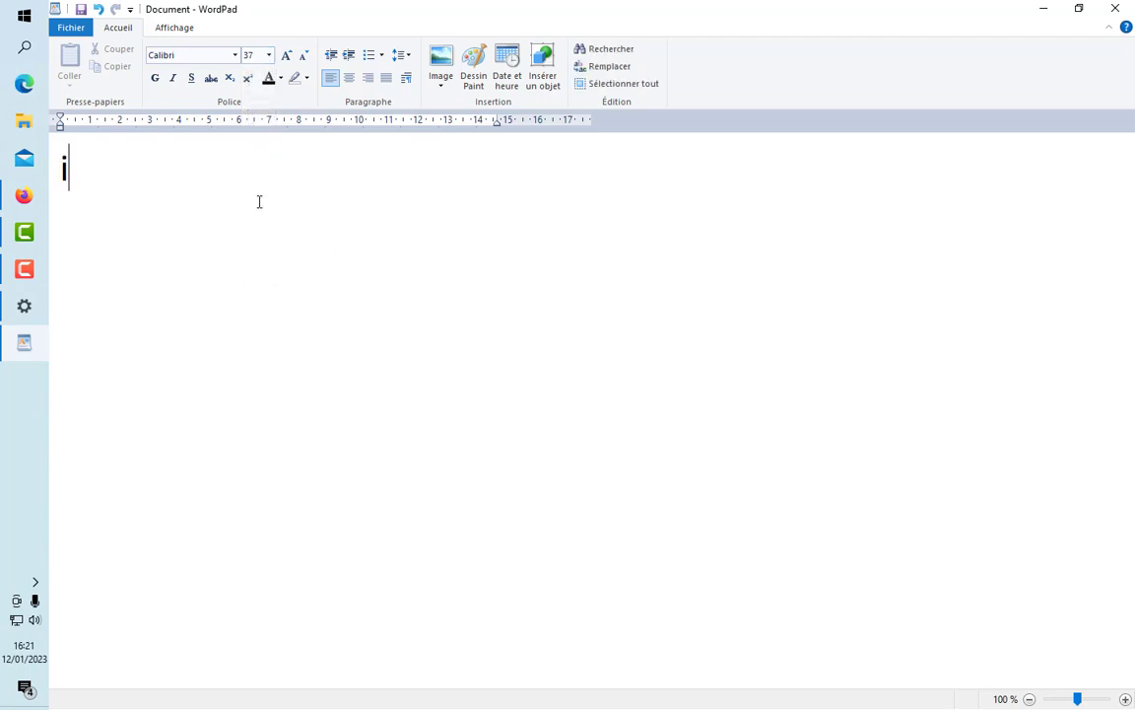
{"action": "key", "text": "BackSpace"}
{"action": "key", "text": "Caps_Lock"}
{"action": "key", "text": "BackSpace"}
{"action": "type", "text": "IPV4"}
{"action": "double_click", "coordinate": [97, 191]}
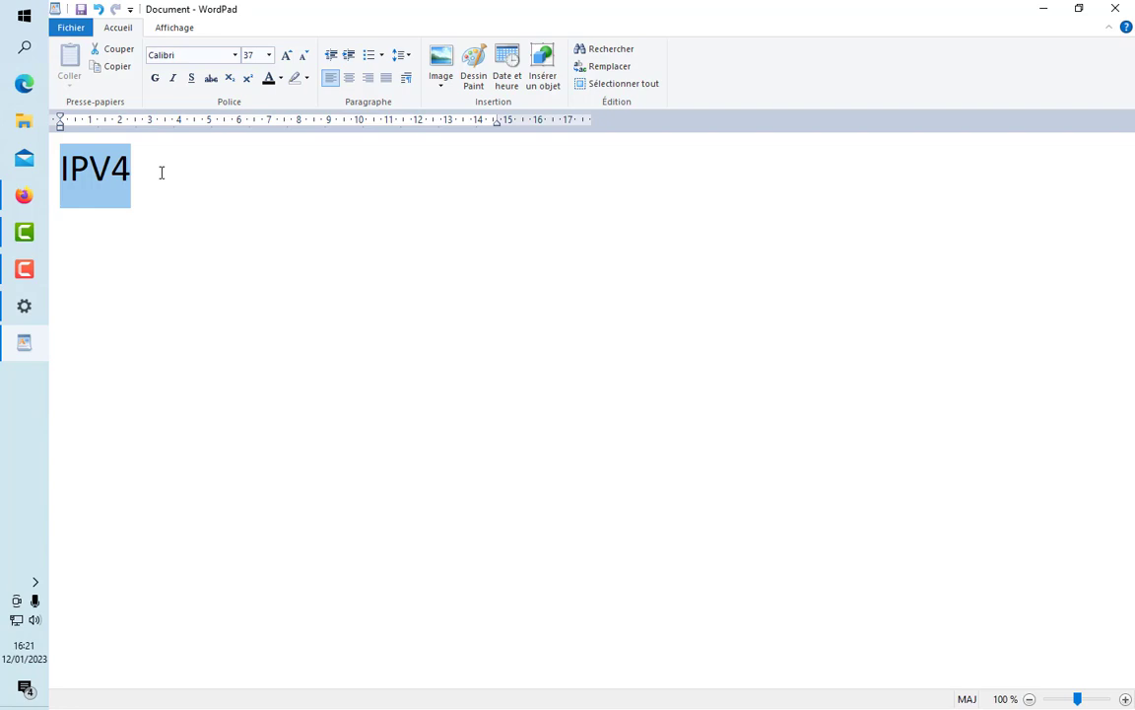
{"action": "left_click", "coordinate": [162, 172]}
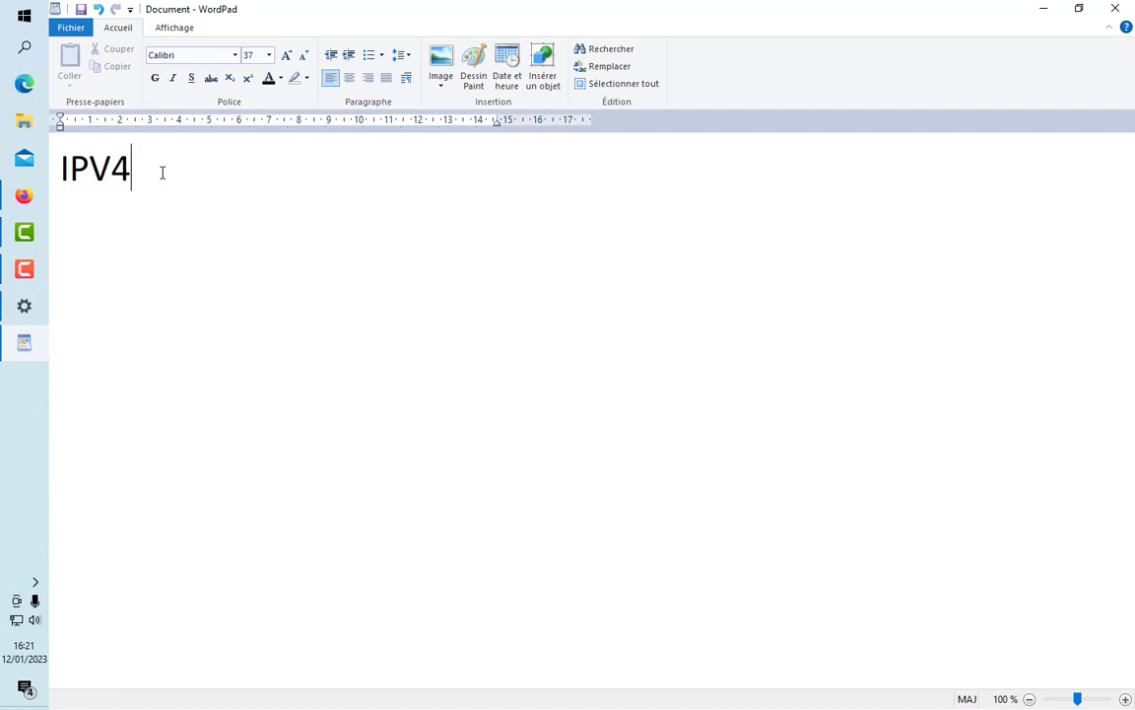
Step: Extend the first line after IPV4 with "= Iinternet"
{"action": "type", "text": "+"}
{"action": "key", "text": "BackSpace"}
{"action": "type", "text": "="}
{"action": "key", "text": "Caps_Lock"}
{"action": "key", "text": "Caps_Lock"}
{"action": "type", "text": "internet"}
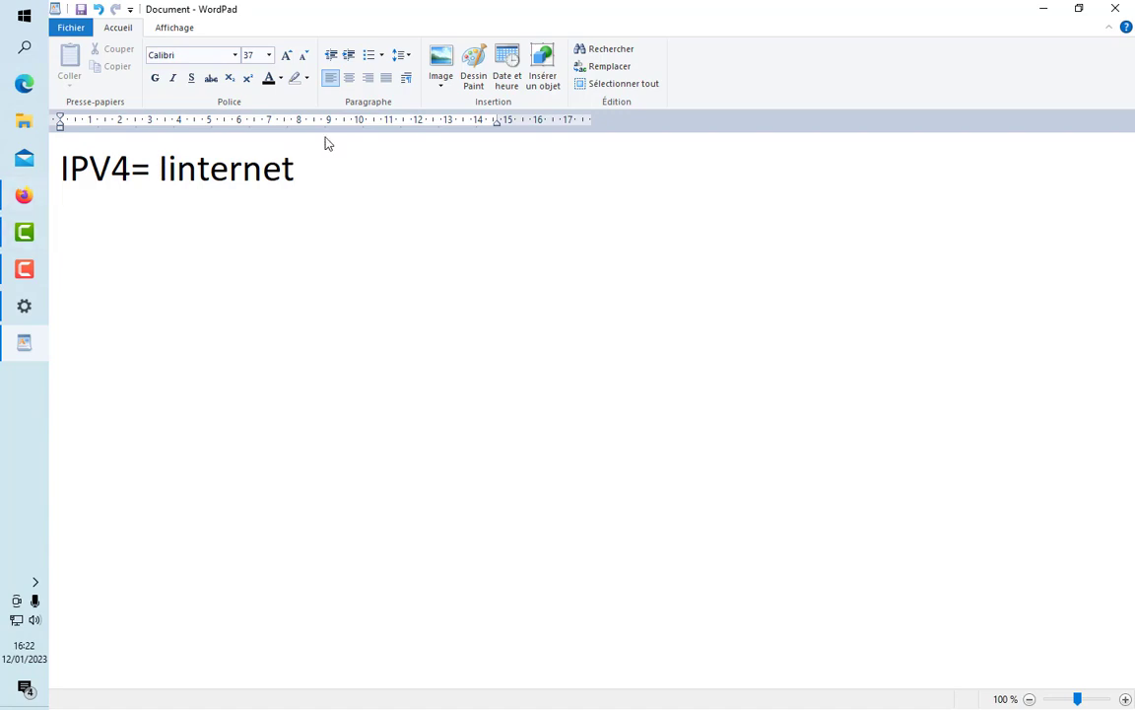
Step: Colour the letters "internet" in "Iinternet" green, leaving the capital I black
{"action": "double_click", "coordinate": [226, 176]}
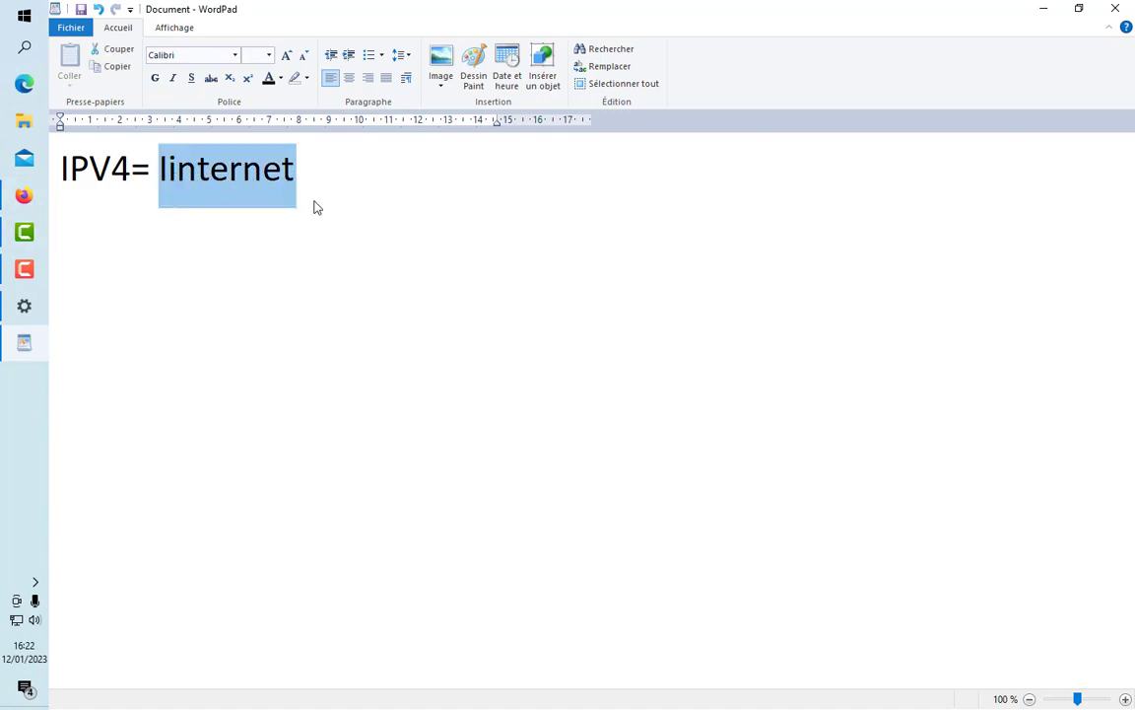
{"action": "left_click", "coordinate": [299, 172]}
{"action": "double_click", "coordinate": [217, 169]}
{"action": "left_click", "coordinate": [154, 170]}
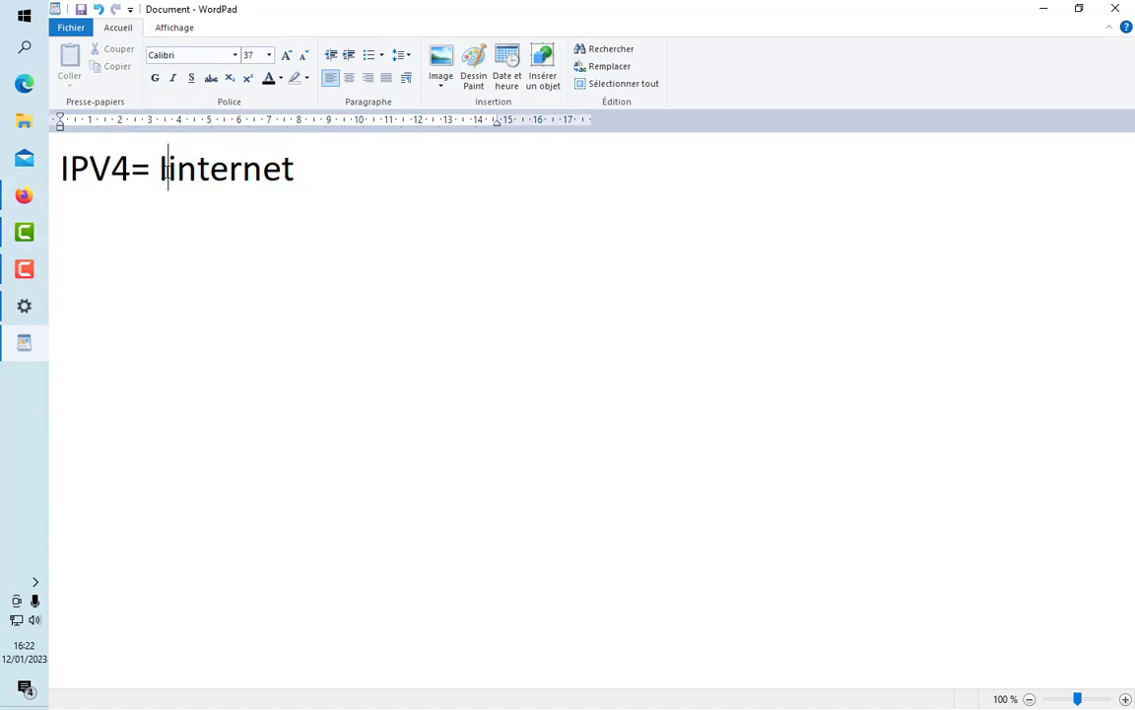
{"action": "left_click_drag", "start_coordinate": [154, 169], "coordinate": [319, 175]}
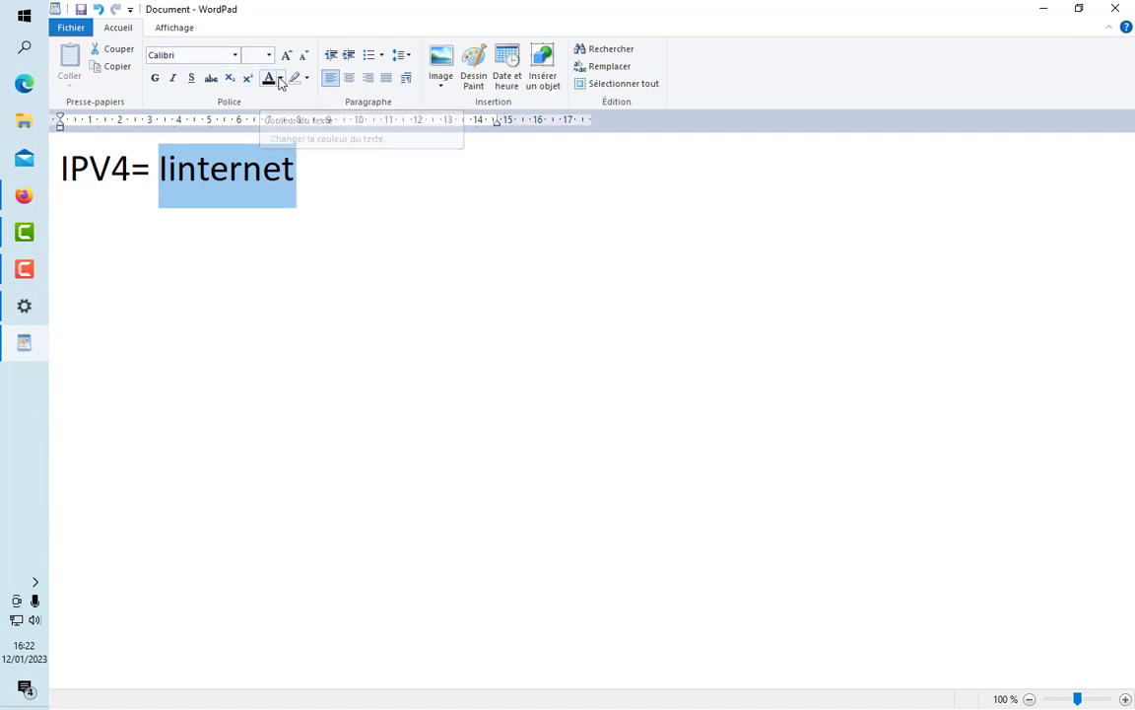
{"action": "left_click", "coordinate": [154, 157]}
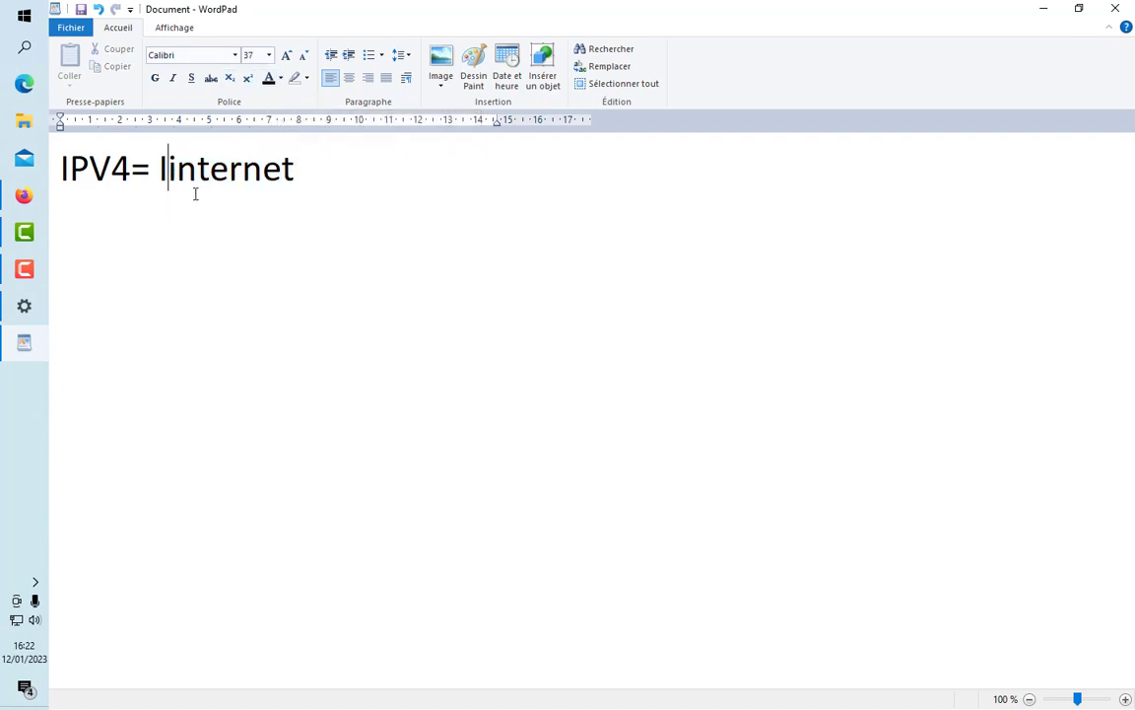
{"action": "left_click_drag", "start_coordinate": [164, 157], "coordinate": [266, 153]}
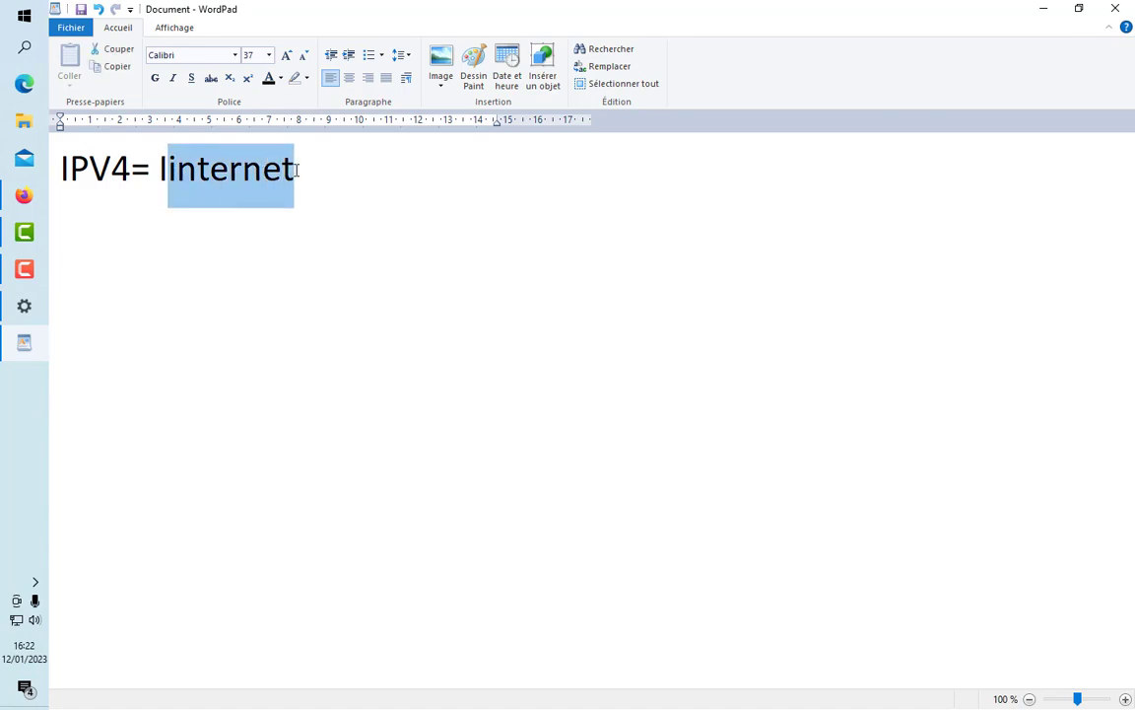
{"action": "left_click", "coordinate": [281, 80]}
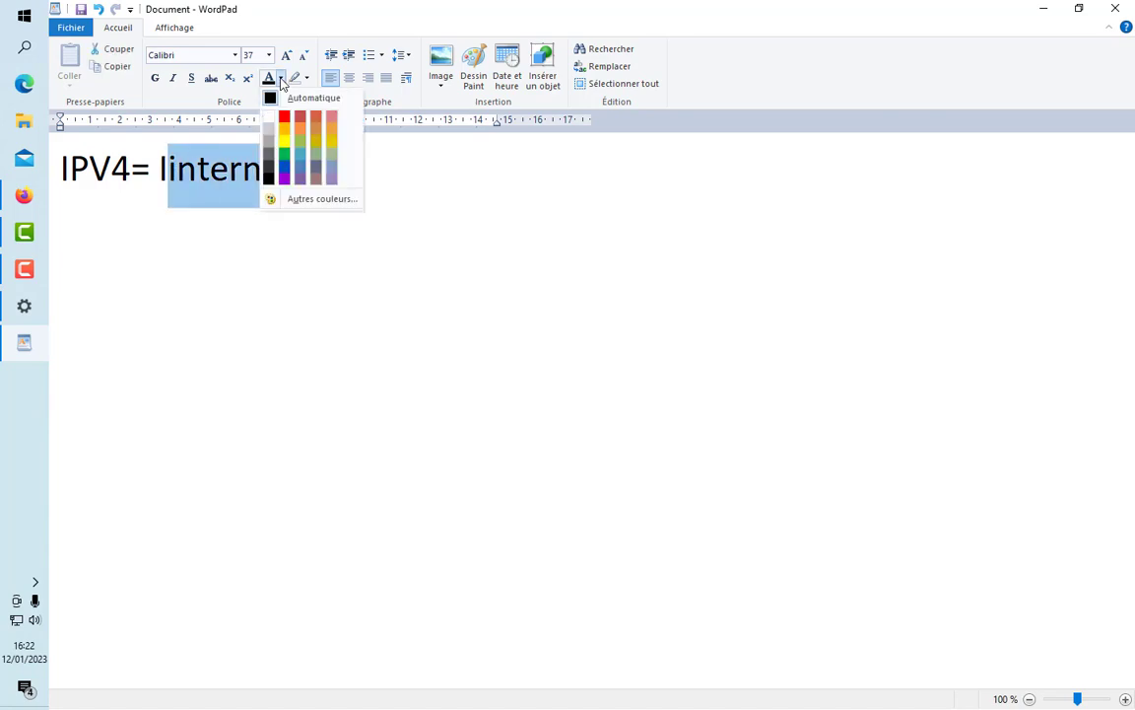
{"action": "left_click", "coordinate": [284, 158]}
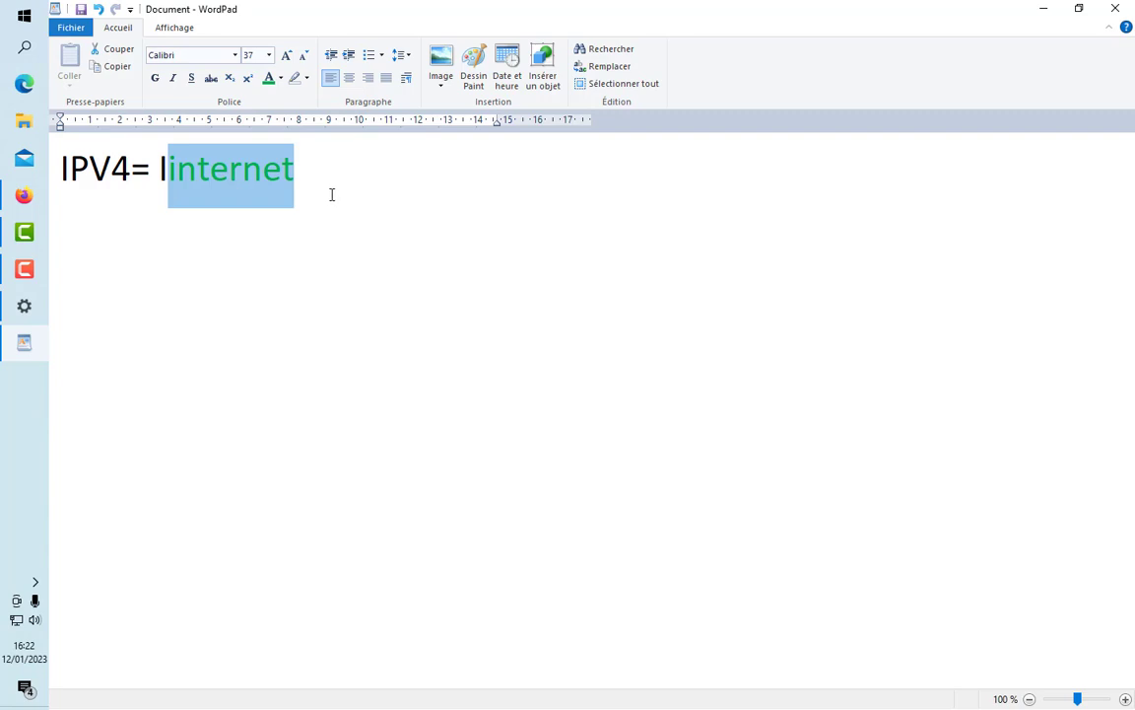
{"action": "left_click", "coordinate": [320, 177]}
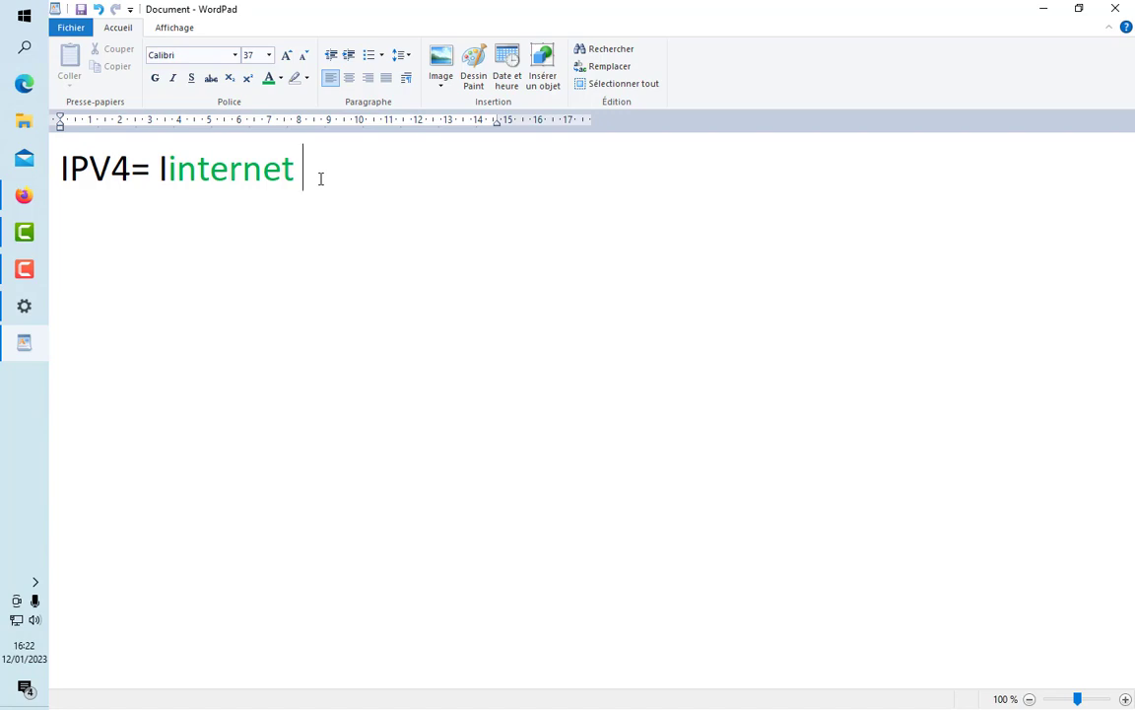
Step: Reset the text colour to automatic and add "Protocole Version" after "Iinternet"
{"action": "type", "text": "p"}
{"action": "key", "text": "BackSpace"}
{"action": "key", "text": "Caps_Lock"}
{"action": "type", "text": "P"}
{"action": "key", "text": "BackSpace"}
{"action": "left_click", "coordinate": [283, 83]}
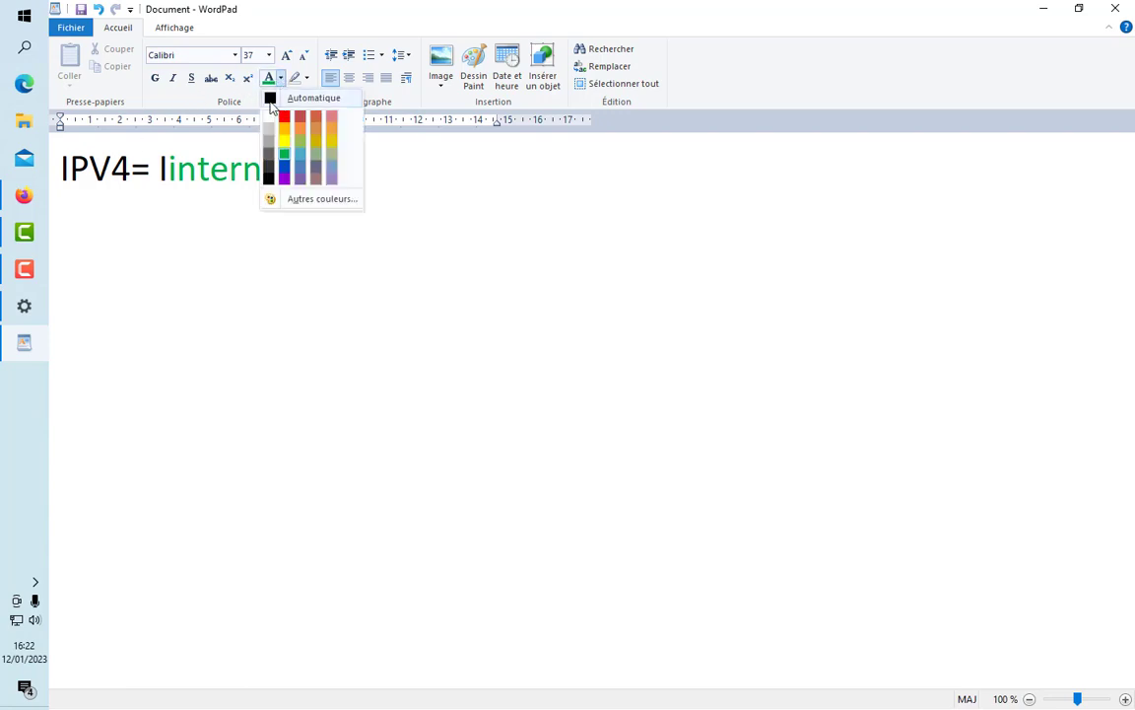
{"action": "left_click", "coordinate": [270, 98]}
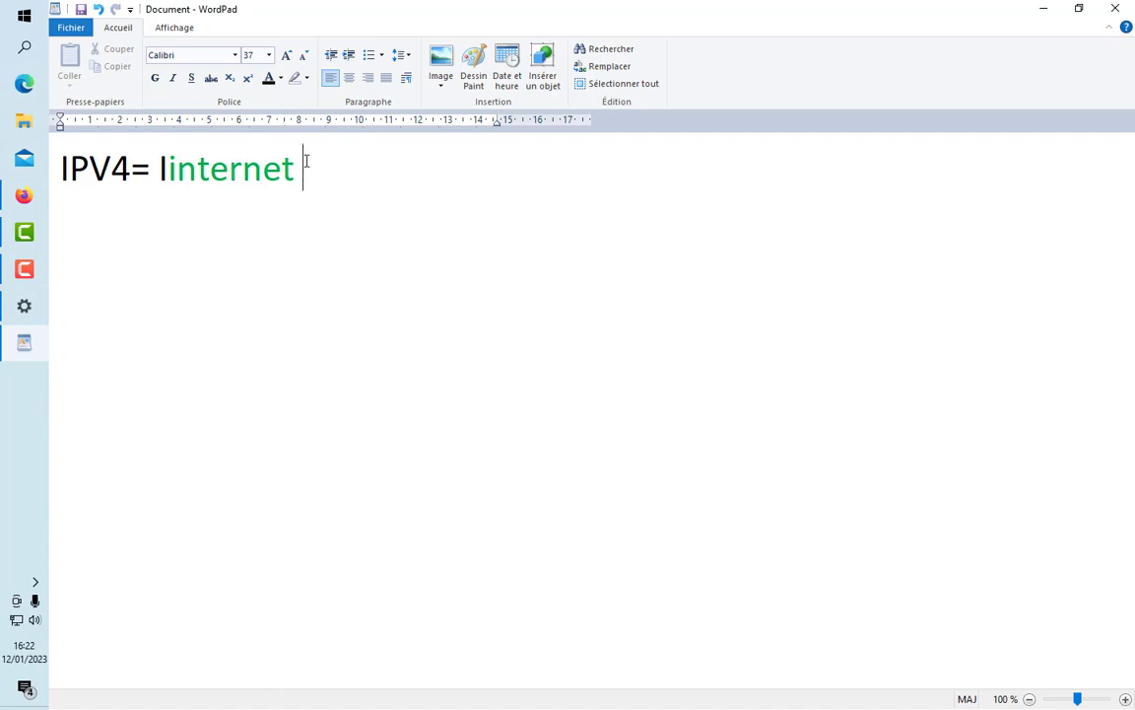
{"action": "type", "text": "Protocole"}
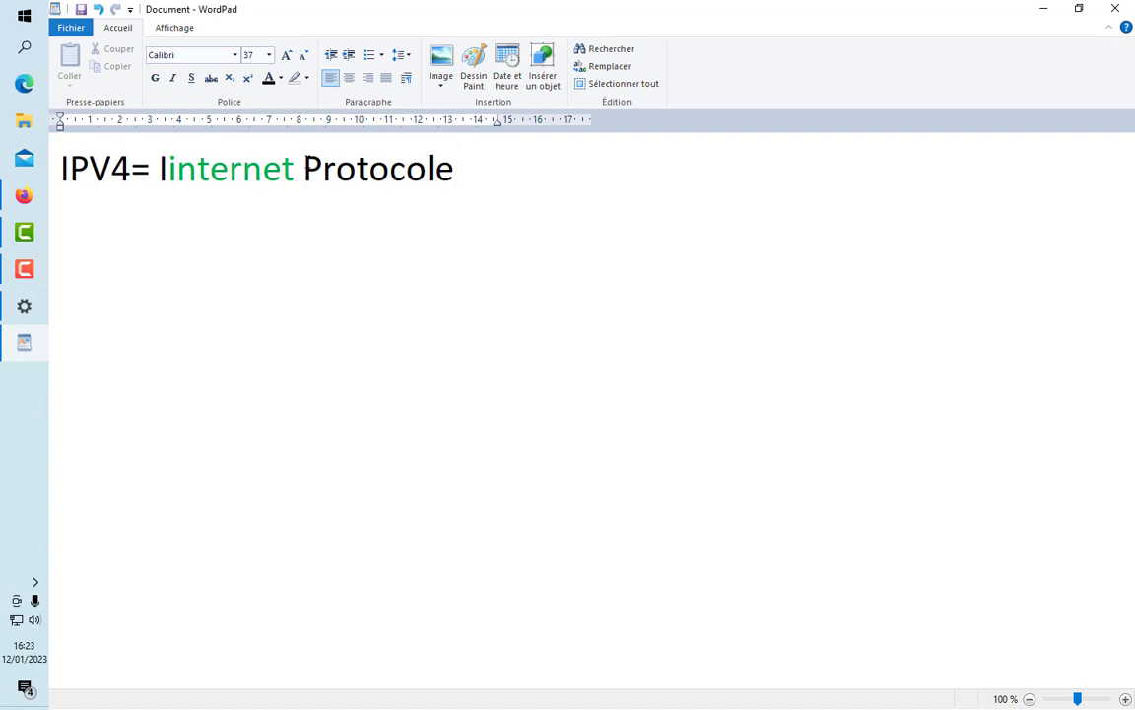
{"action": "type", "text": " Ver"}
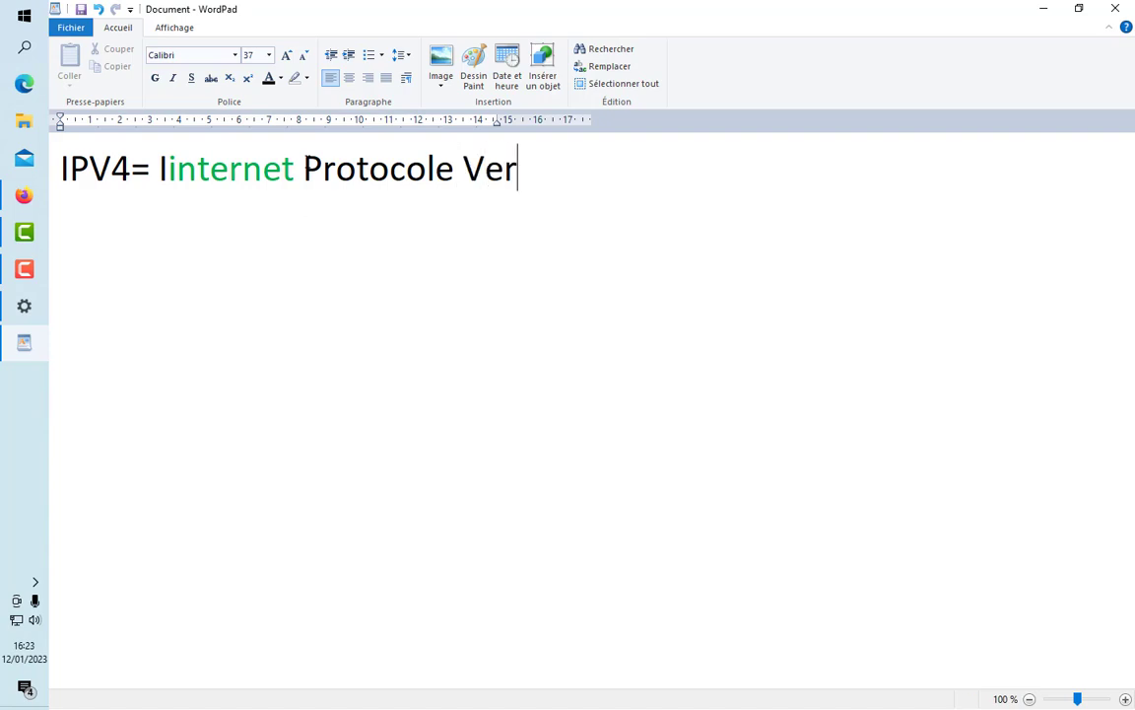
{"action": "type", "text": "sion"}
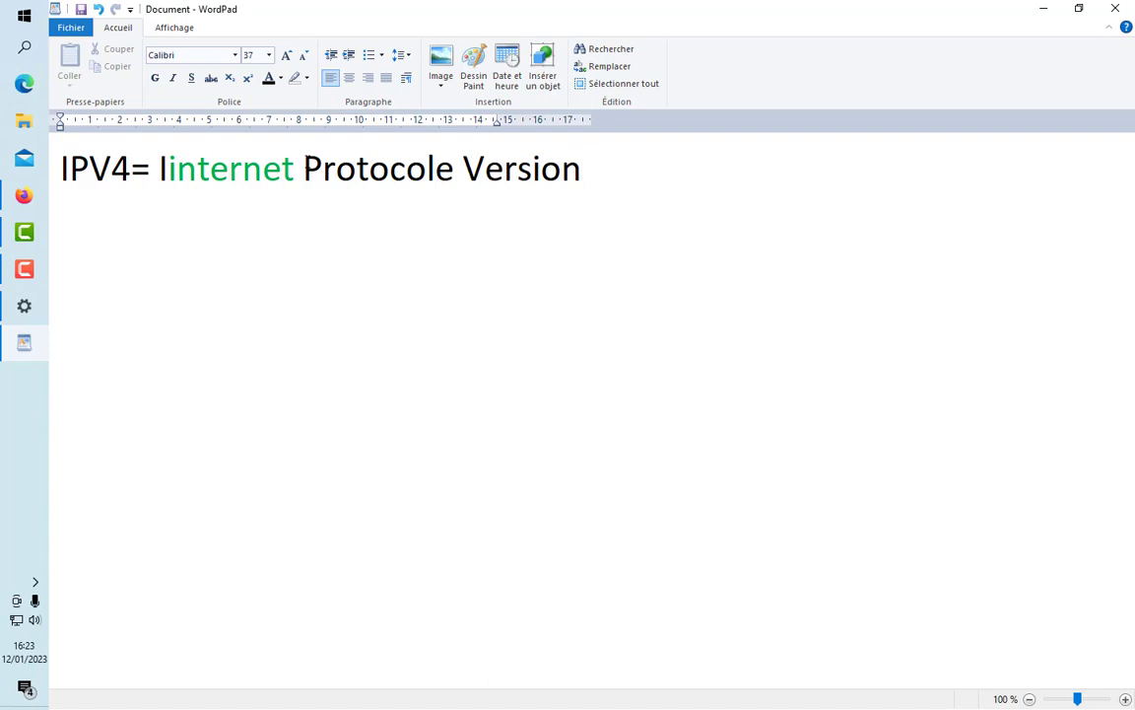
Step: Try the version 6 wording by ending the line with 6 and changing the acronym to "IPV6"
{"action": "type", "text": " 4"}
{"action": "key", "text": "BackSpace"}
{"action": "type", "text": "4"}
{"action": "key", "text": "BackSpace"}
{"action": "type", "text": "6"}
{"action": "left_click", "coordinate": [131, 169]}
{"action": "key", "text": "BackSpace"}
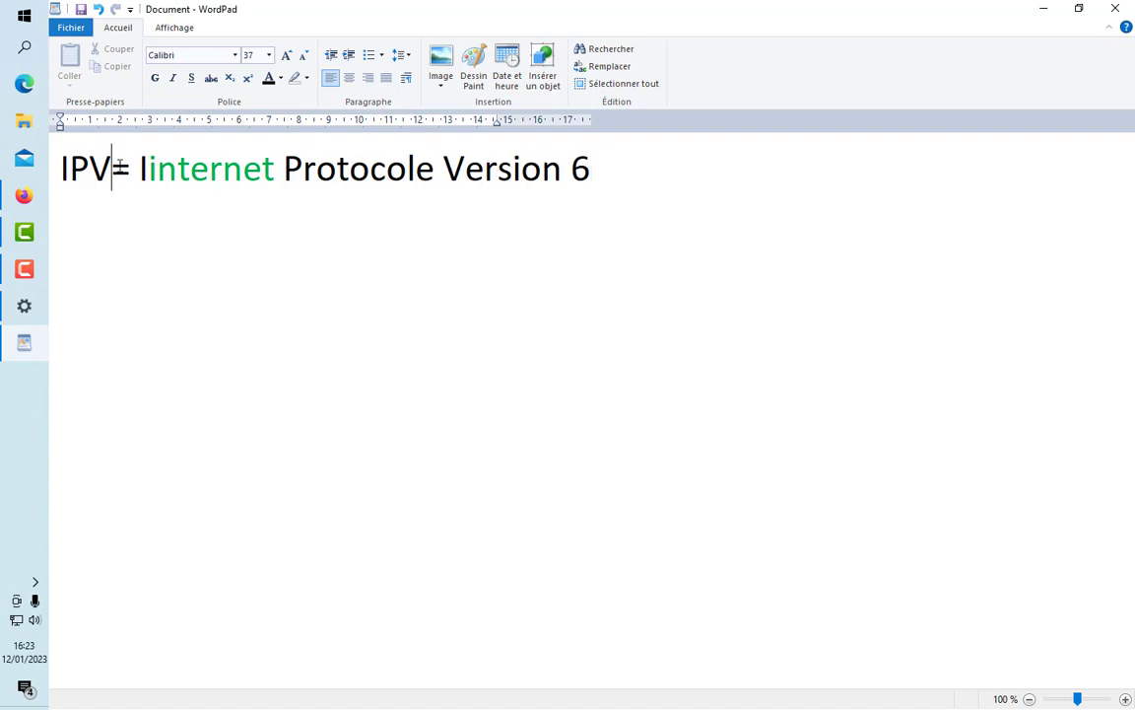
{"action": "type", "text": "6"}
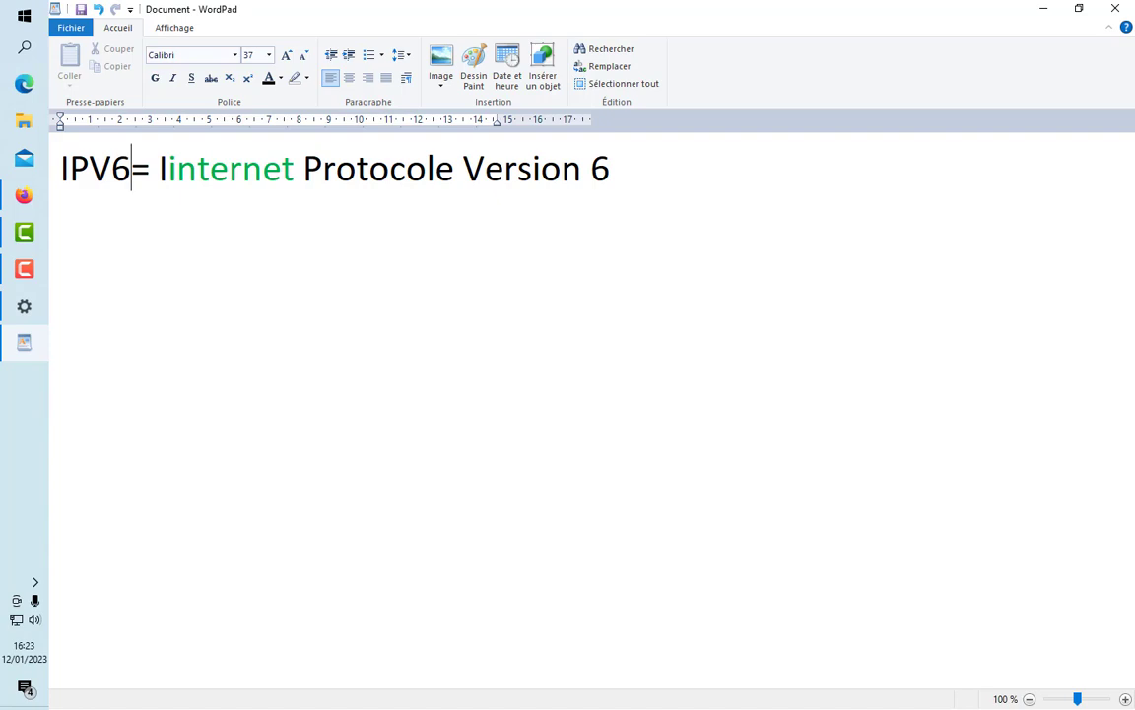
Step: Change the acronym to "IPV4" and end the line with "Version 4"
{"action": "key", "text": "BackSpace"}
{"action": "type", "text": "4"}
{"action": "left_click", "coordinate": [612, 168]}
{"action": "key", "text": "BackSpace"}
{"action": "key", "text": "BackSpace"}
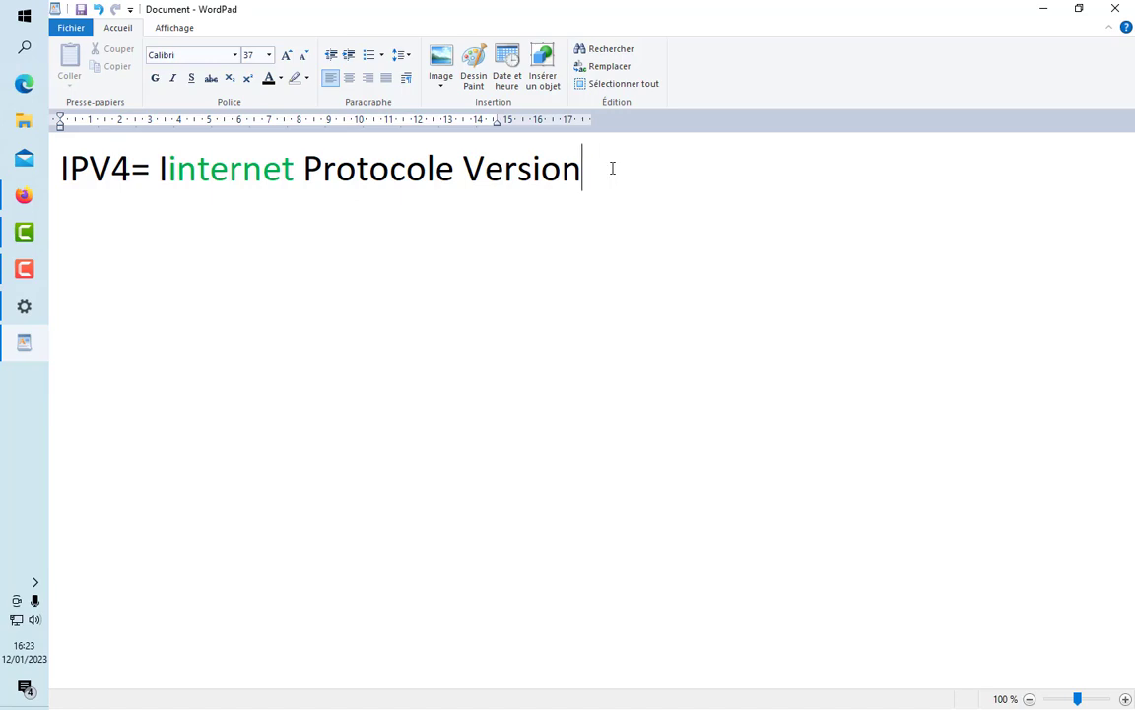
{"action": "type", "text": "4"}
{"action": "key", "text": "Left"}
{"action": "left_click", "coordinate": [641, 164]}
Step: Colour the letters "ersion" in "Version" and "rotocole" in "Protocole" green
{"action": "left_click_drag", "start_coordinate": [484, 166], "coordinate": [573, 171]}
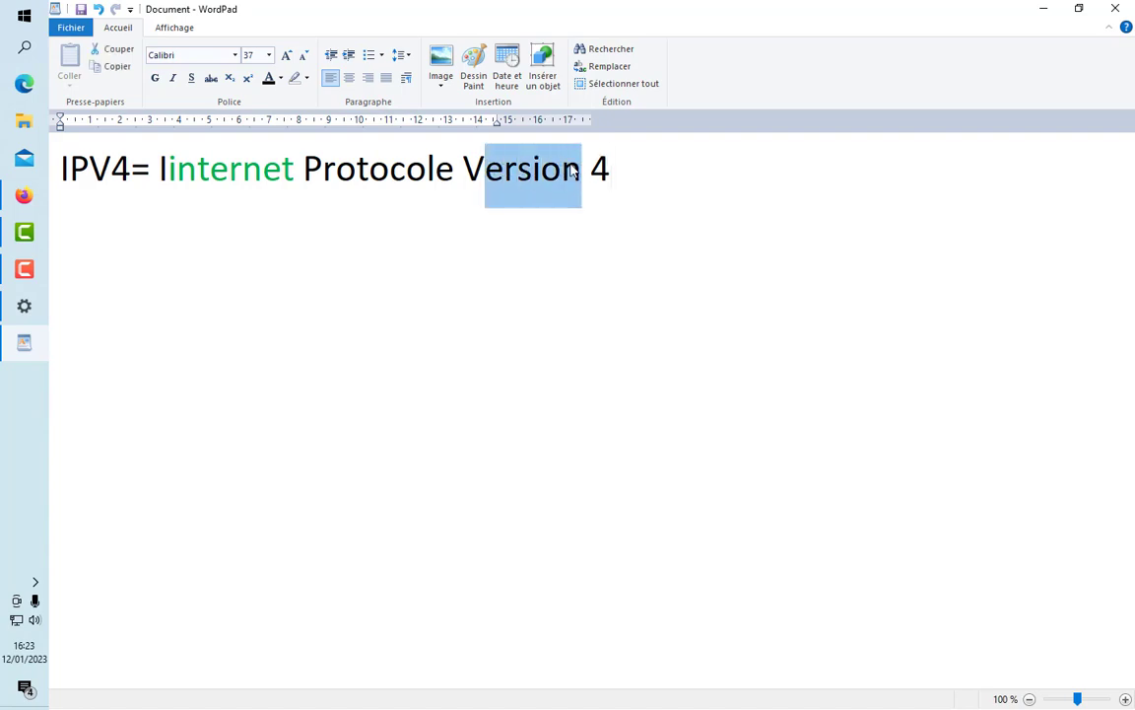
{"action": "left_click", "coordinate": [280, 78]}
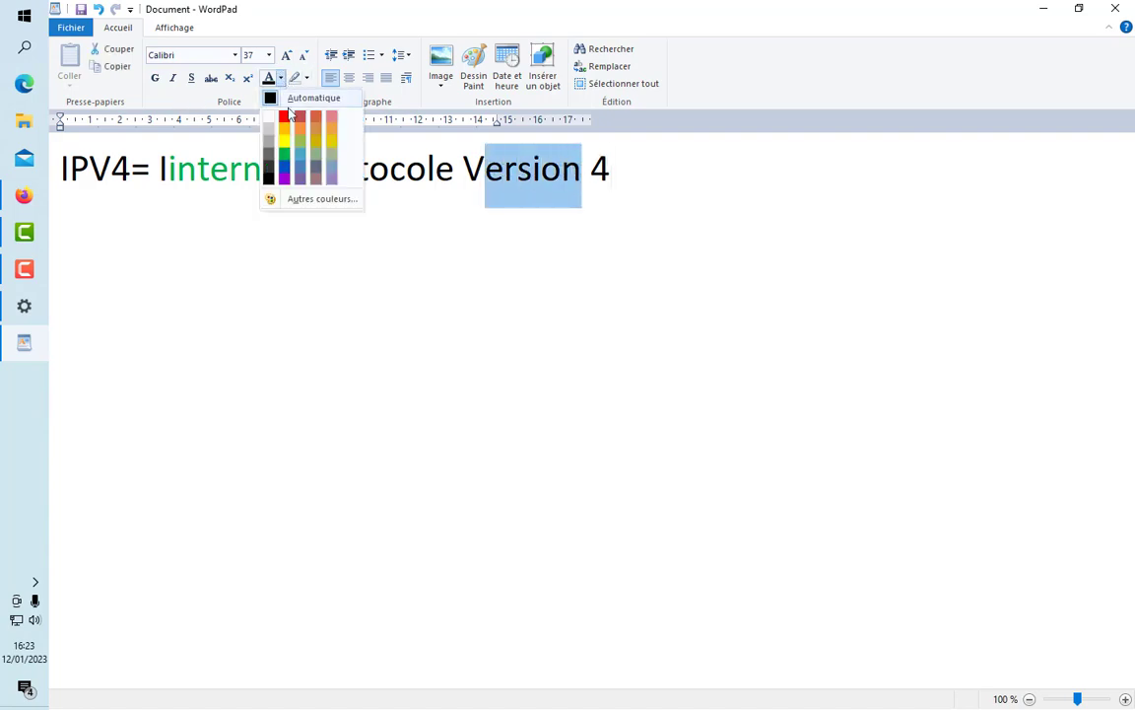
{"action": "left_click", "coordinate": [284, 153]}
{"action": "left_click_drag", "start_coordinate": [324, 169], "coordinate": [453, 170]}
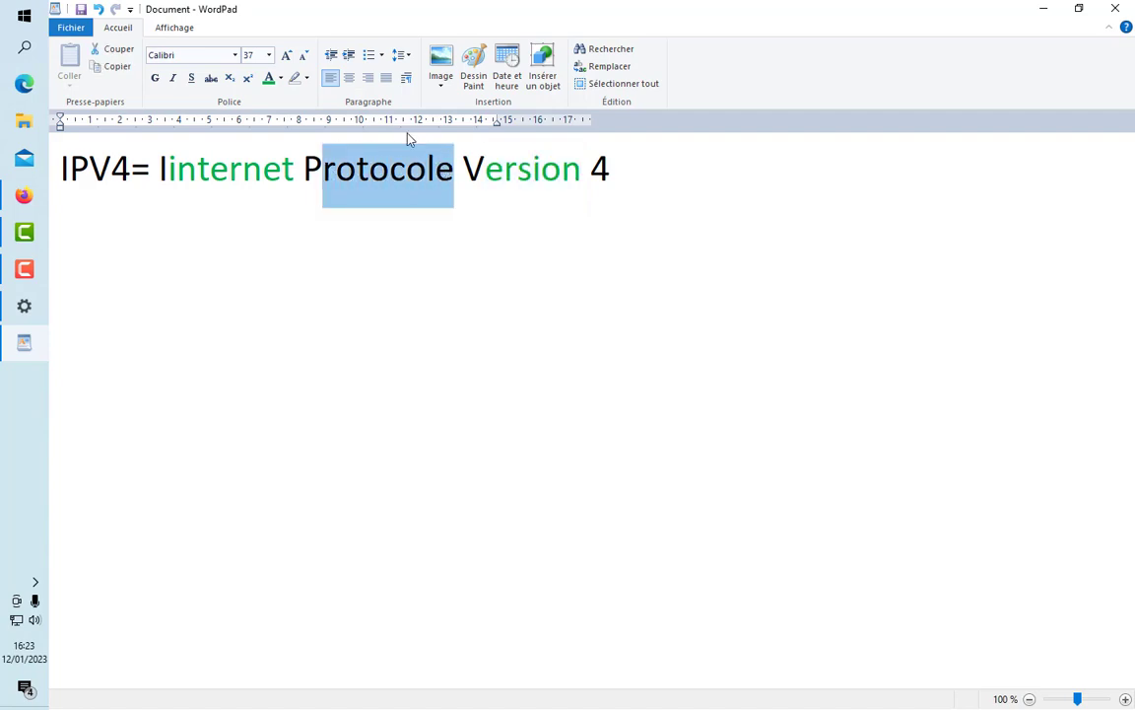
{"action": "left_click", "coordinate": [269, 79]}
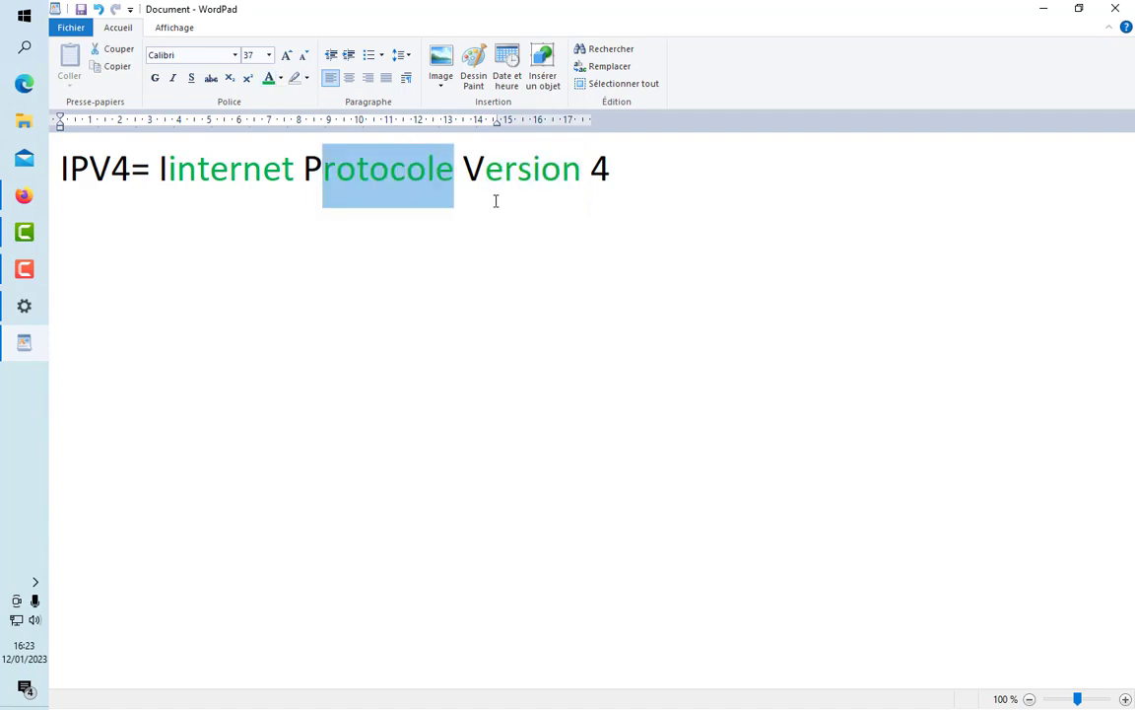
{"action": "left_click", "coordinate": [636, 174]}
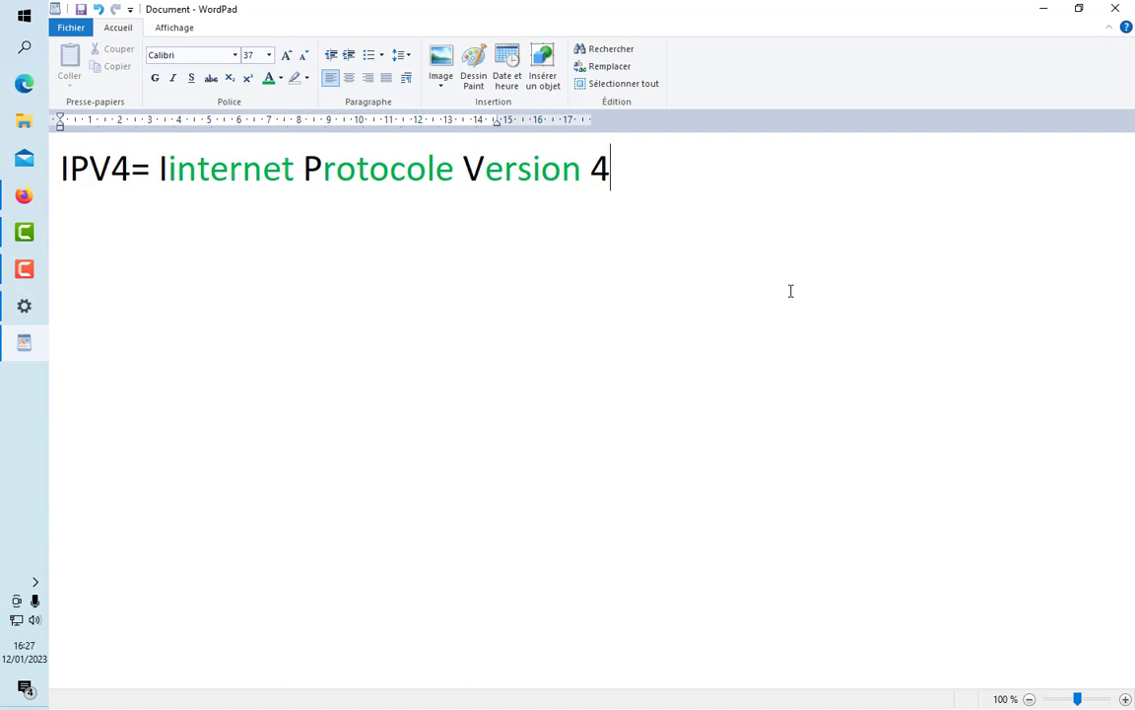
Step: Start a second line below the IPV4 definition with "DHCP=Dynamic"
{"action": "key", "text": "Return"}
{"action": "key", "text": "Caps_Lock"}
{"action": "type", "text": "DHCP"}
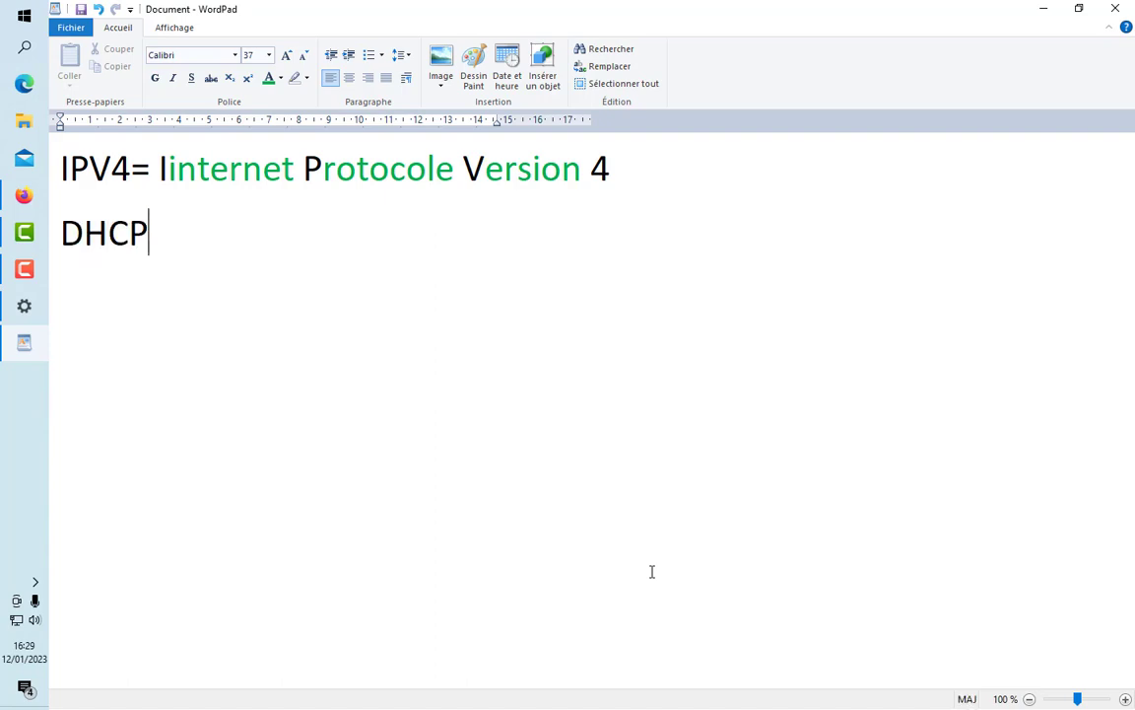
{"action": "key", "text": "Caps_Lock"}
{"action": "type", "text": "="}
{"action": "key", "text": "Caps_Lock"}
{"action": "type", "text": "Dy"}
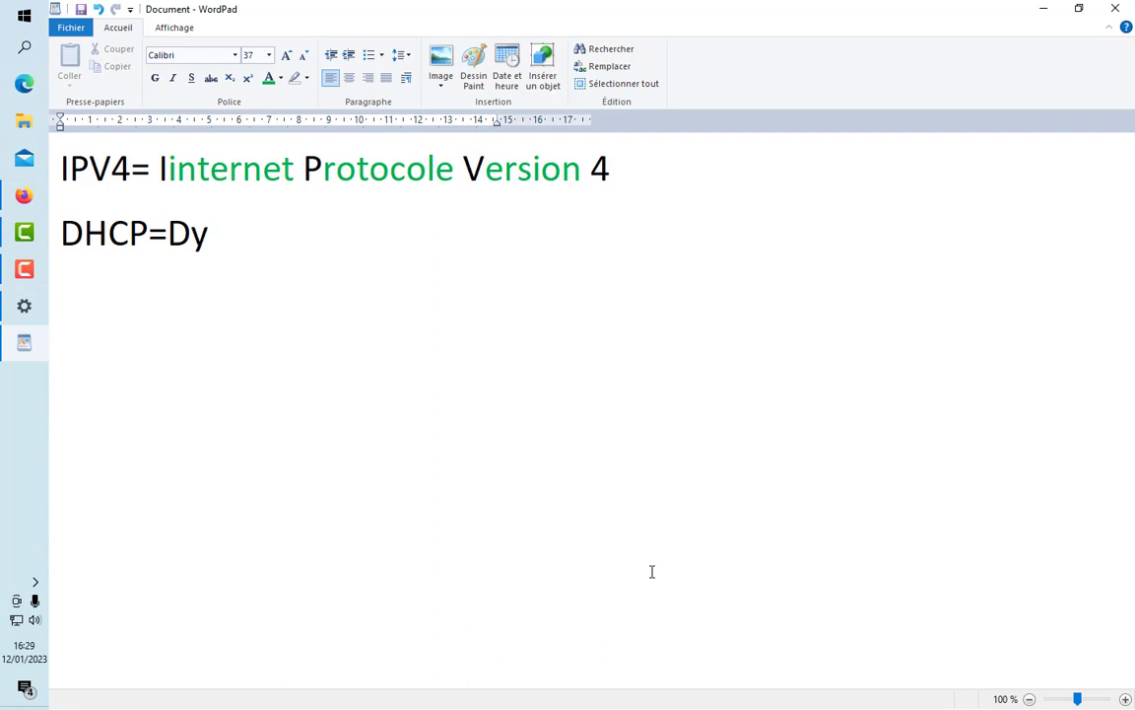
{"action": "type", "text": "nami"}
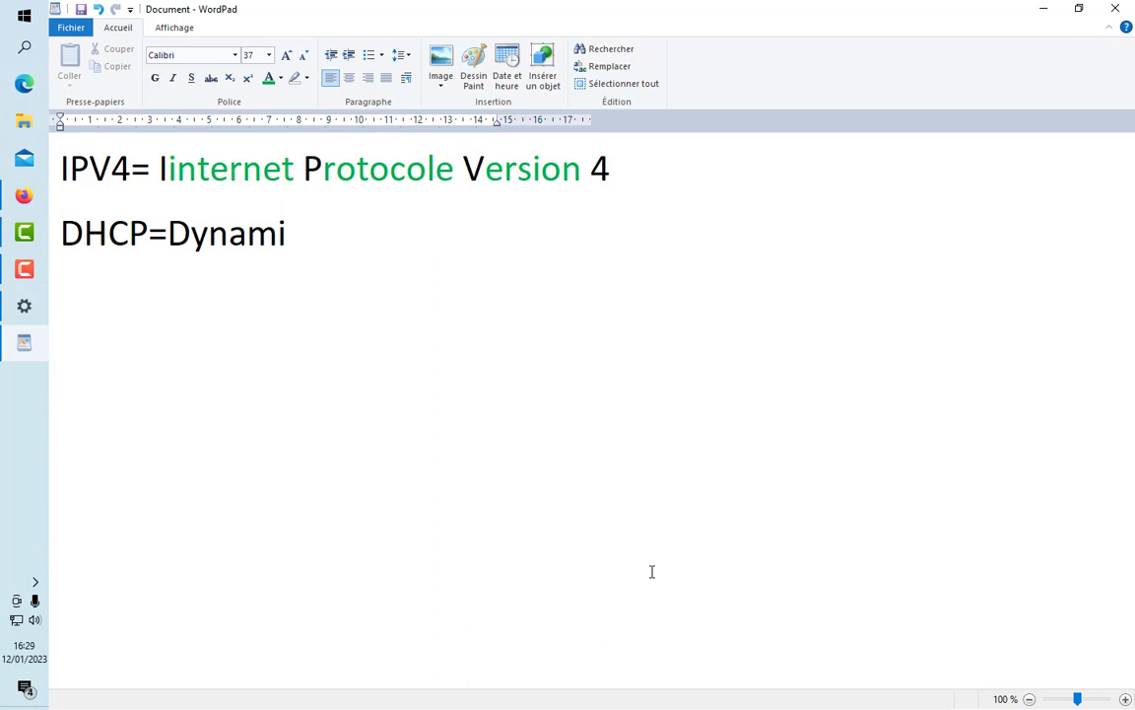
{"action": "type", "text": "c"}
Step: Complete the DHCP definition by adding "Host Configuration Protocole" after "Dynamic"
{"action": "key", "text": "Caps_Lock"}
{"action": "type", "text": "H"}
{"action": "key", "text": "Caps_Lock"}
{"action": "type", "text": "ost"}
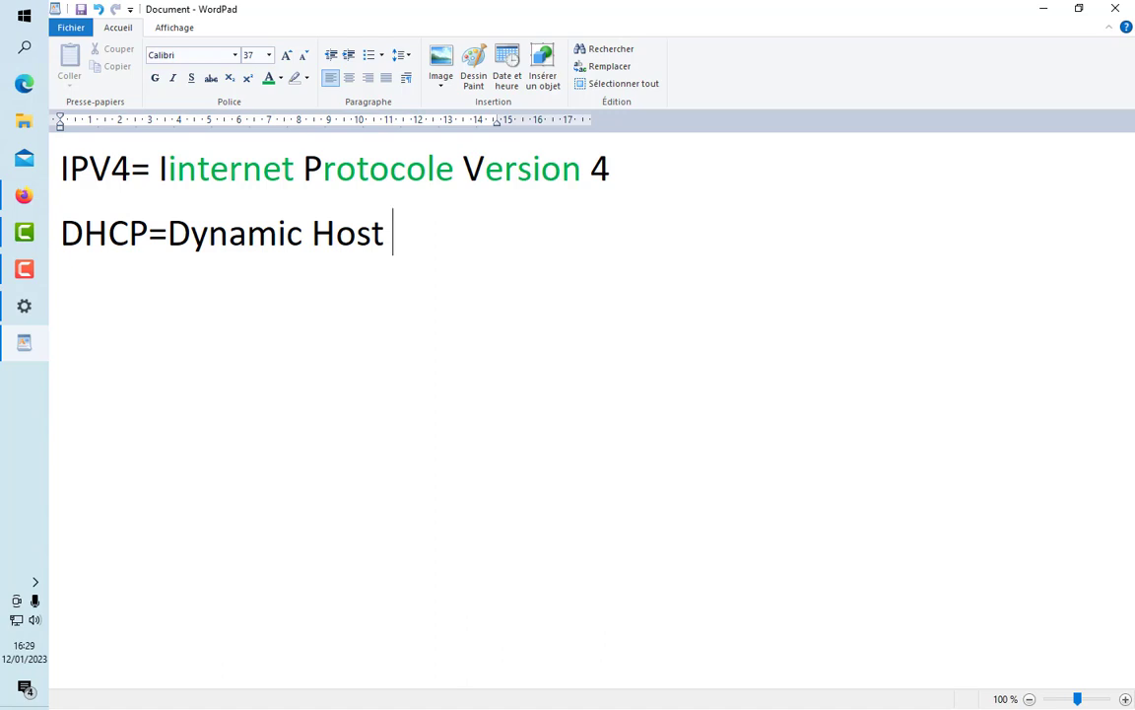
{"action": "key", "text": "Caps_Lock"}
{"action": "type", "text": "C"}
{"action": "key", "text": "Caps_Lock"}
{"action": "type", "text": "onfigu"}
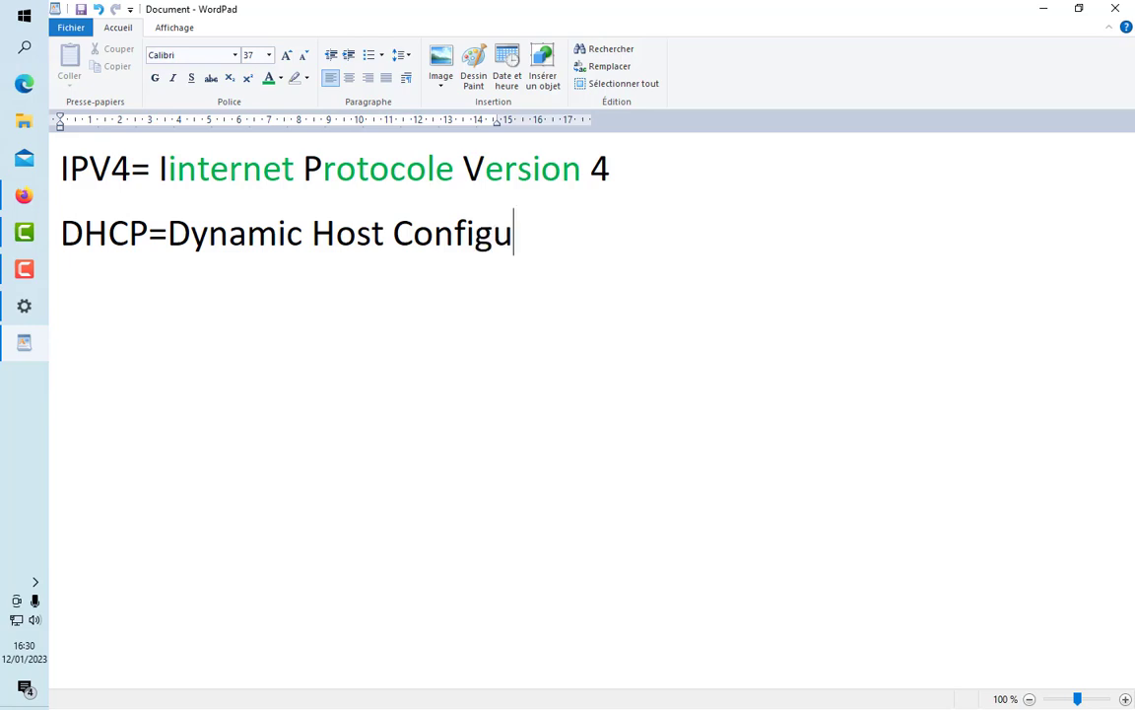
{"action": "type", "text": "ration"}
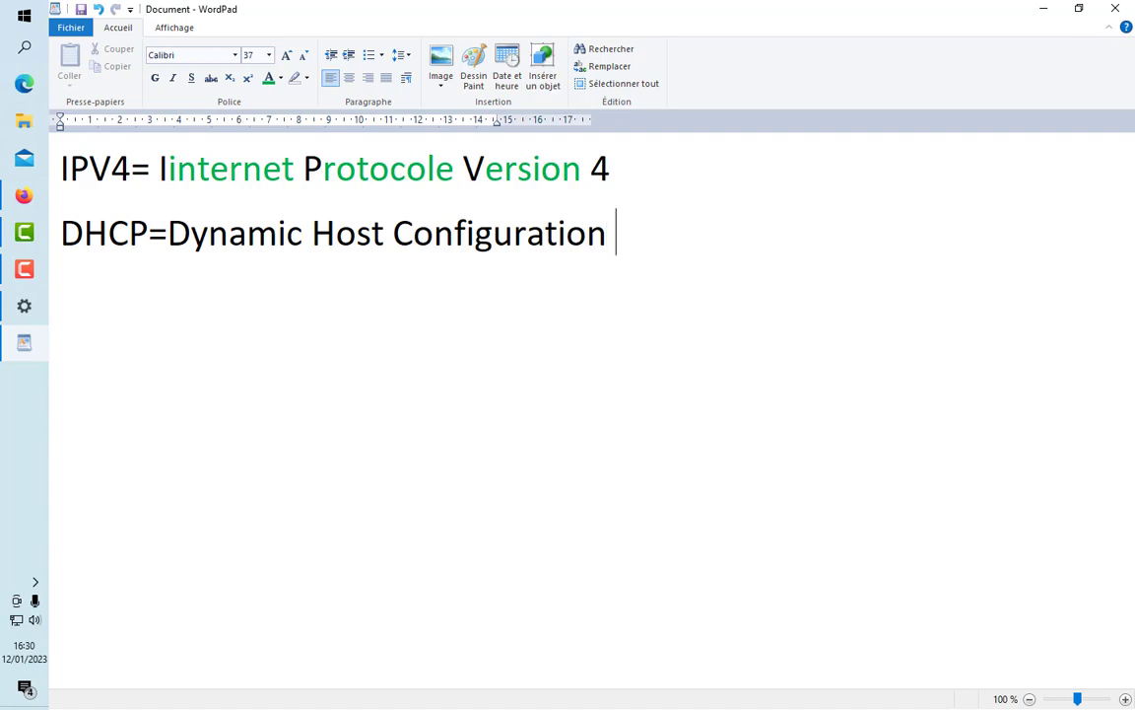
{"action": "key", "text": "Caps_Lock"}
{"action": "type", "text": "P"}
{"action": "type", "text": "roto"}
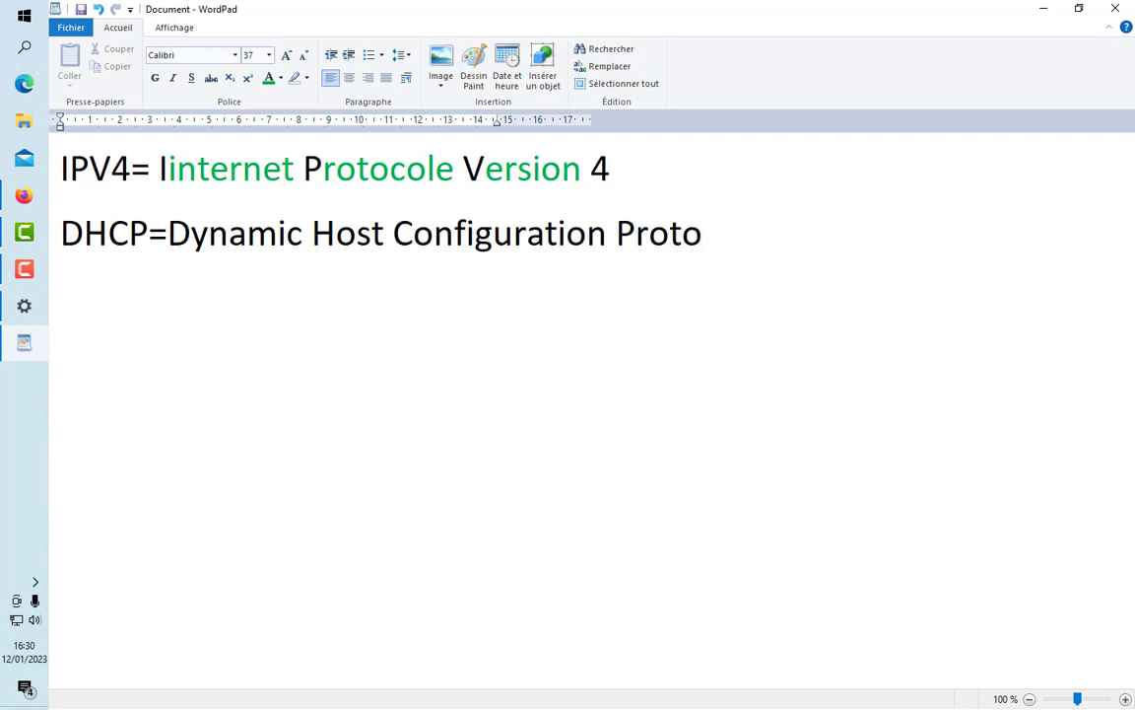
{"action": "type", "text": "cole"}
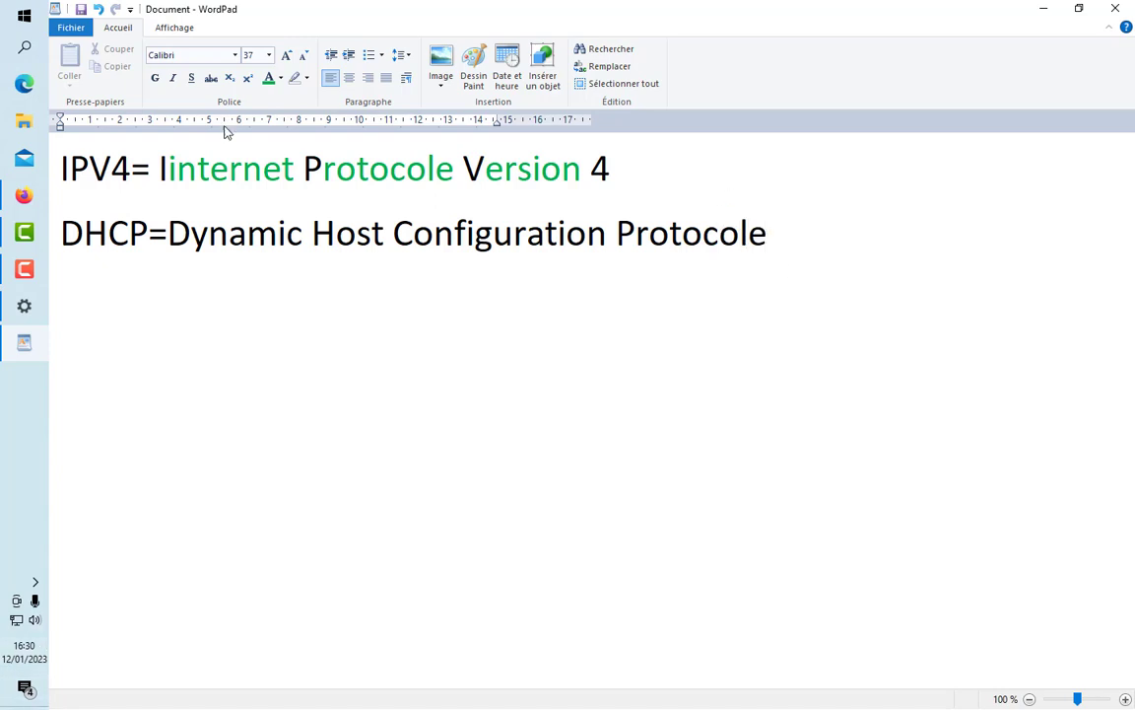
Step: Colour the letters "ynamic" in "Dynamic" and "ost" in "Host" green on the DHCP line
{"action": "double_click", "coordinate": [114, 237]}
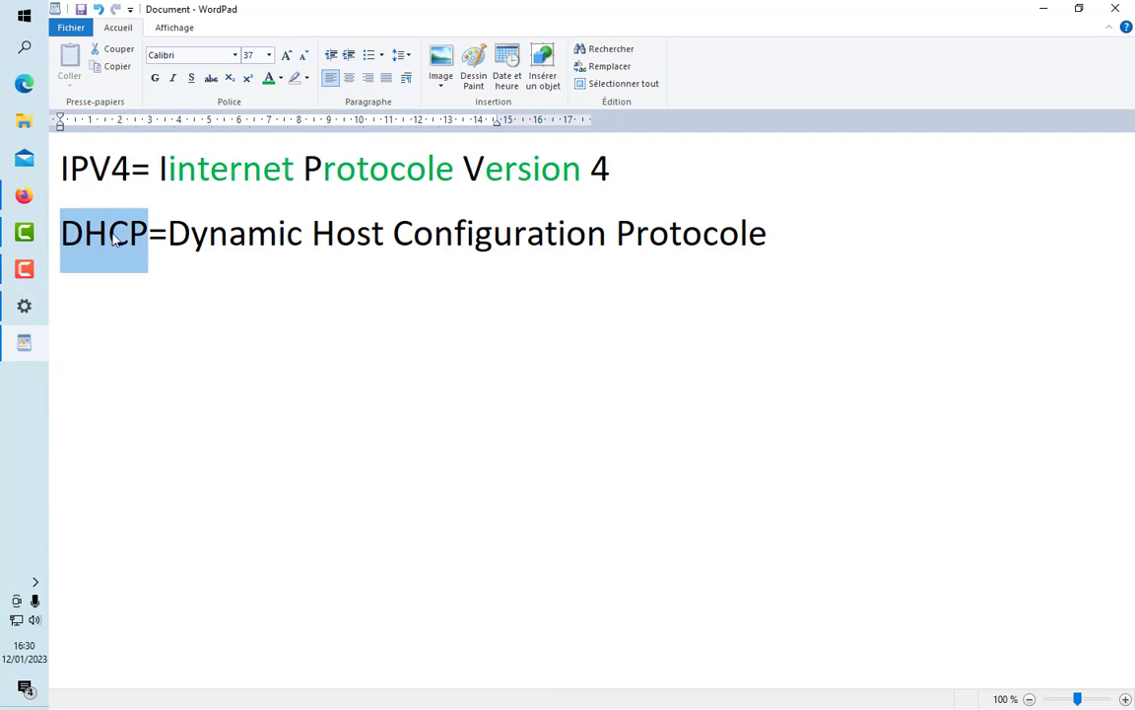
{"action": "left_click", "coordinate": [107, 233]}
{"action": "left_click_drag", "start_coordinate": [191, 236], "coordinate": [302, 235]}
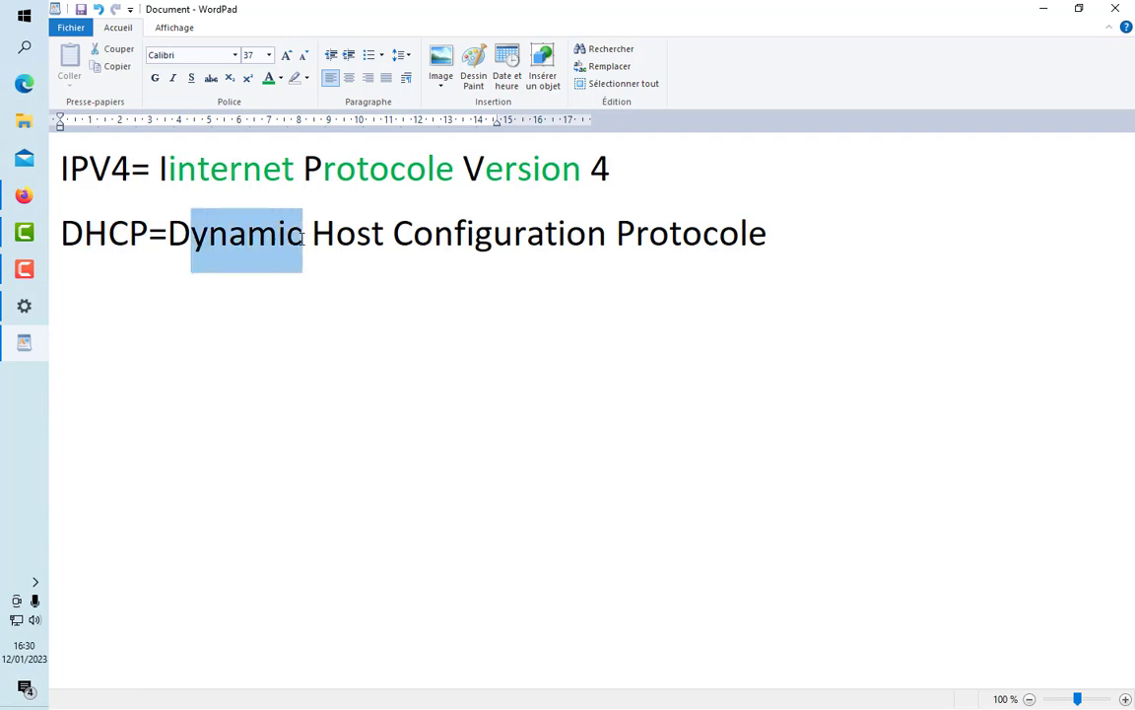
{"action": "left_click", "coordinate": [268, 78]}
{"action": "double_click", "coordinate": [314, 211]}
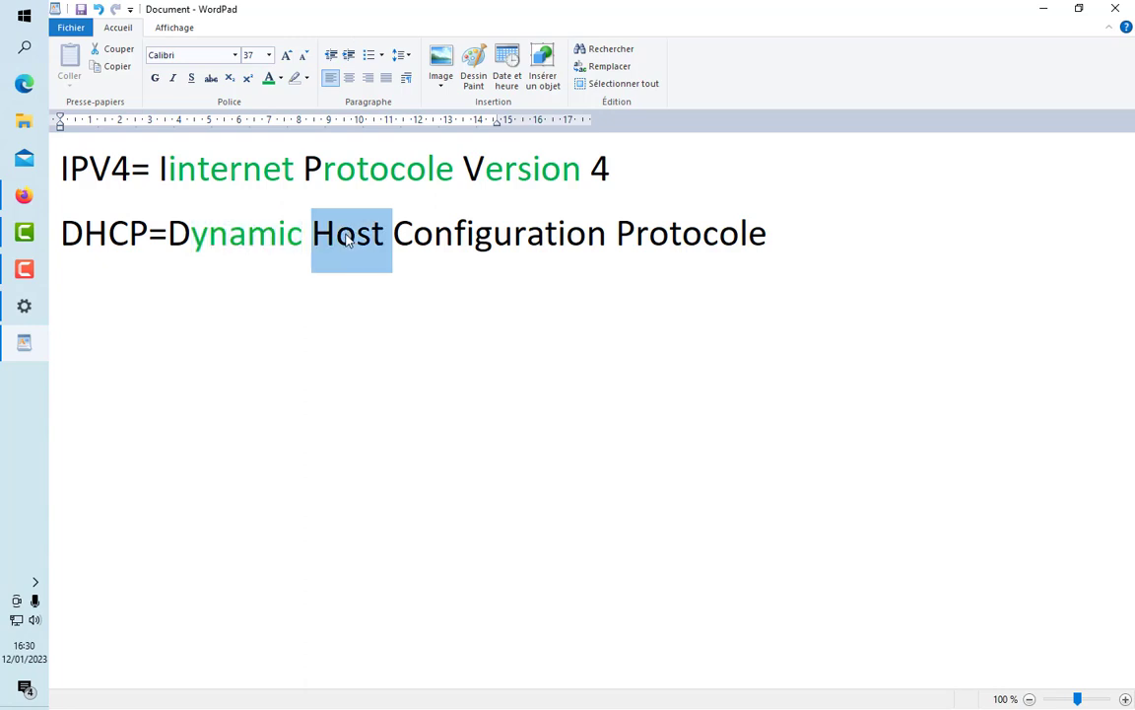
{"action": "left_click", "coordinate": [374, 234]}
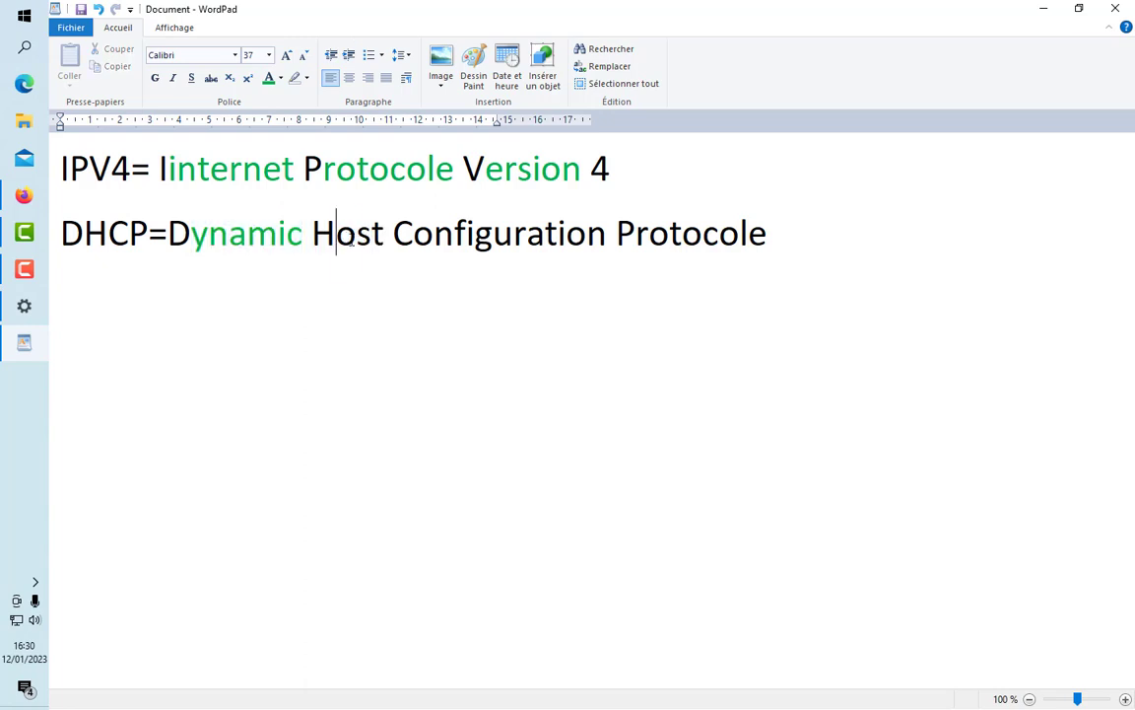
{"action": "left_click_drag", "start_coordinate": [335, 237], "coordinate": [385, 241]}
{"action": "left_click", "coordinate": [268, 78]}
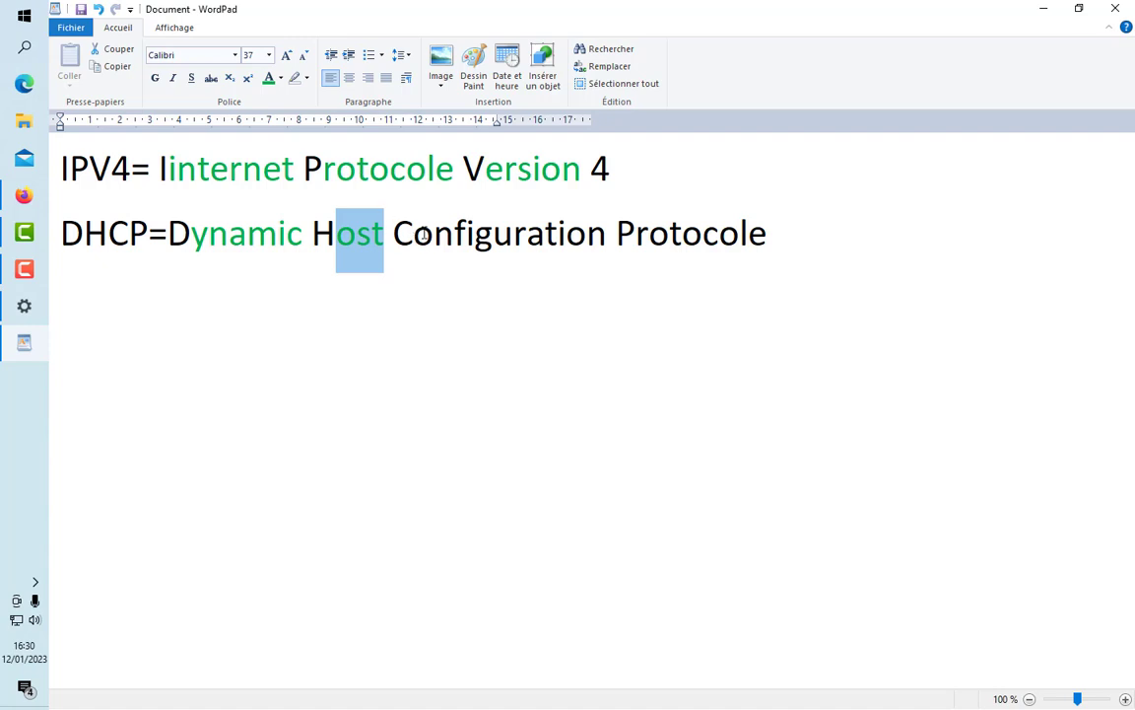
Step: Colour the letters "onfiguration" in "Configuration" and "rotocole" in "Protocole" green on the DHCP line
{"action": "left_click_drag", "start_coordinate": [413, 237], "coordinate": [607, 237]}
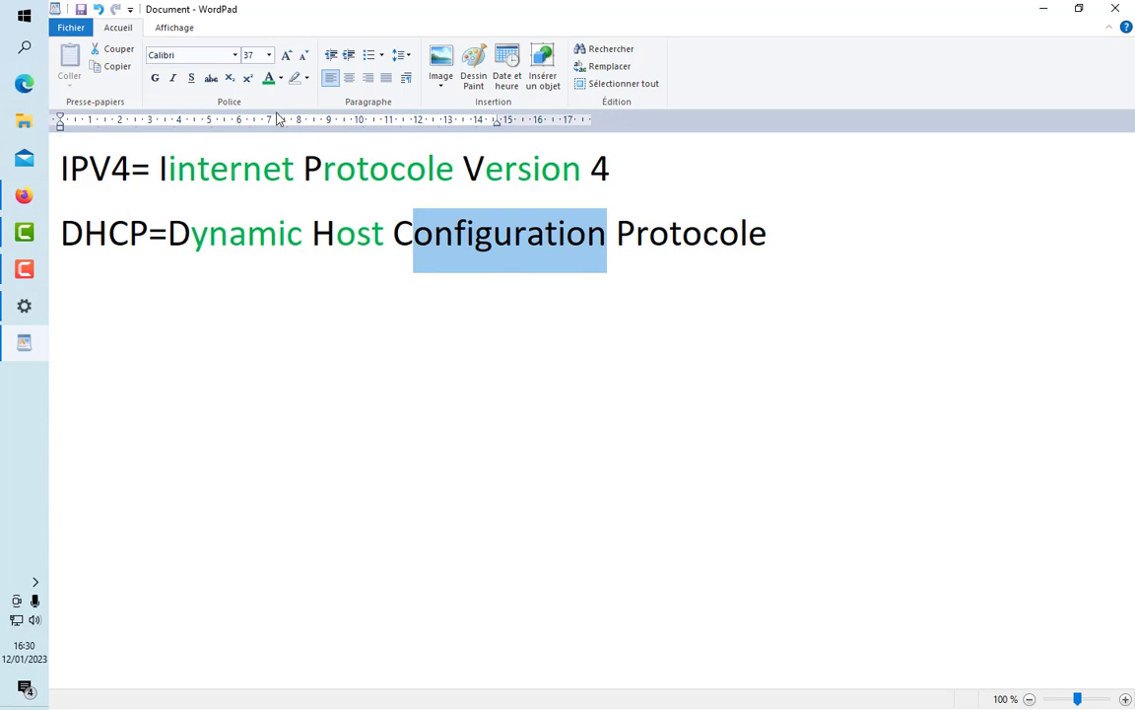
{"action": "left_click", "coordinate": [268, 78]}
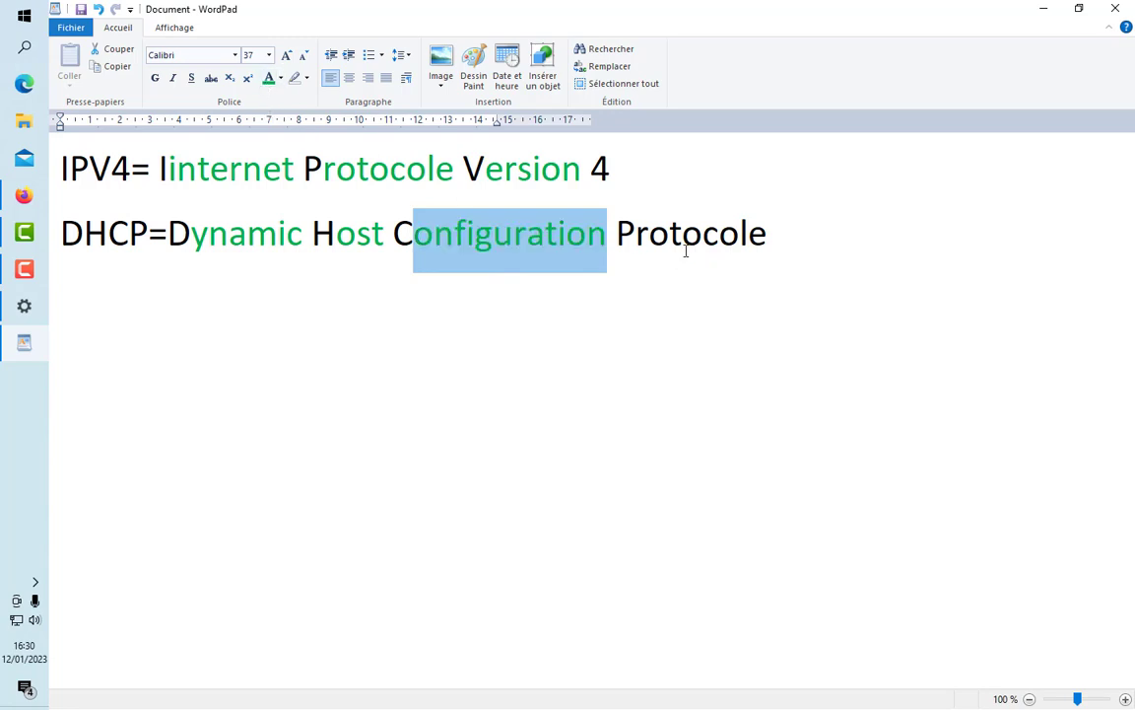
{"action": "left_click_drag", "start_coordinate": [617, 234], "coordinate": [770, 237]}
{"action": "left_click", "coordinate": [648, 234]}
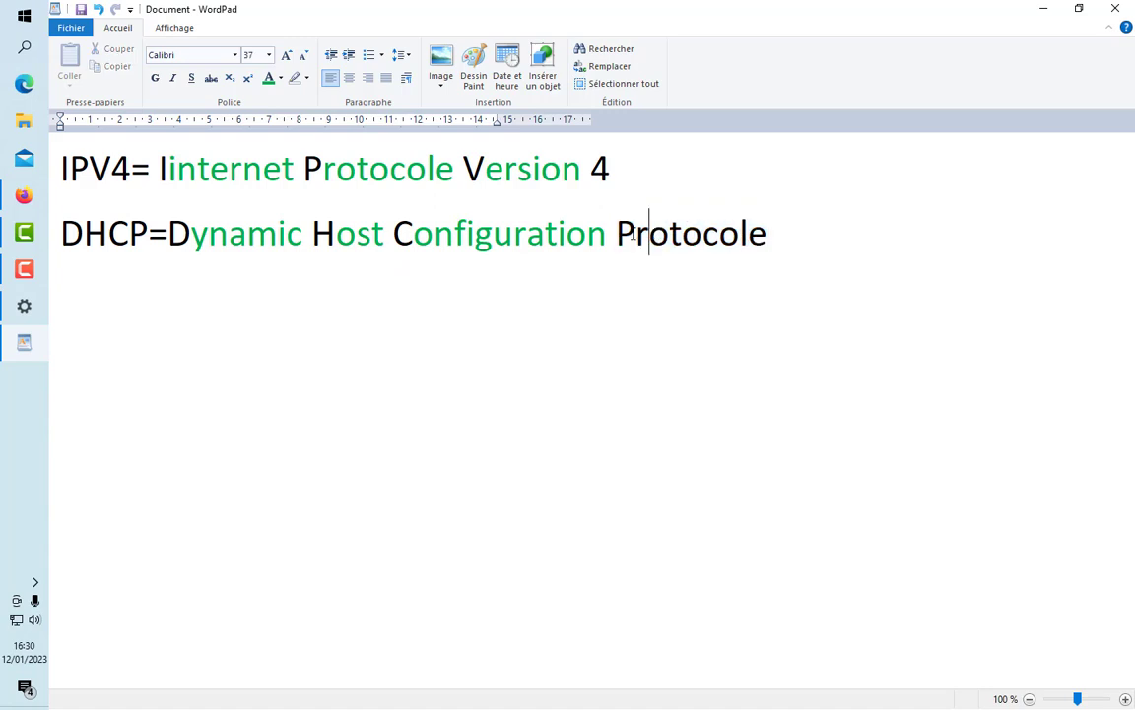
{"action": "left_click_drag", "start_coordinate": [641, 230], "coordinate": [773, 237]}
{"action": "left_click", "coordinate": [773, 238]}
{"action": "left_click_drag", "start_coordinate": [636, 234], "coordinate": [762, 228]}
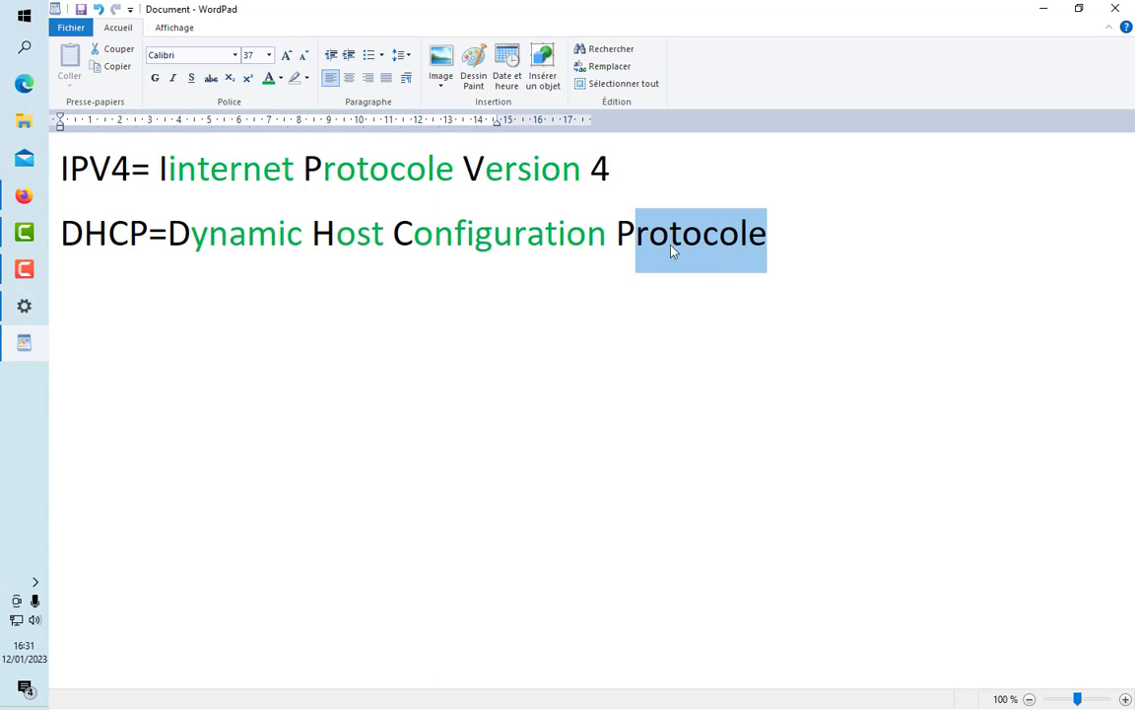
{"action": "left_click", "coordinate": [269, 81]}
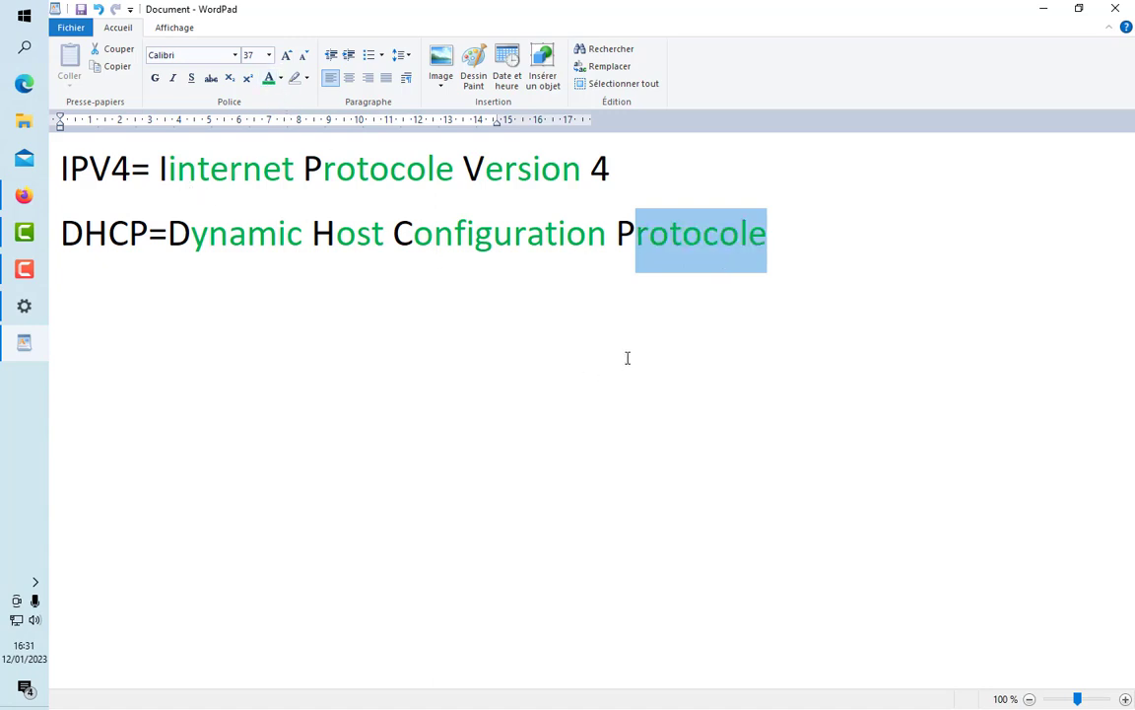
{"action": "left_click", "coordinate": [773, 240]}
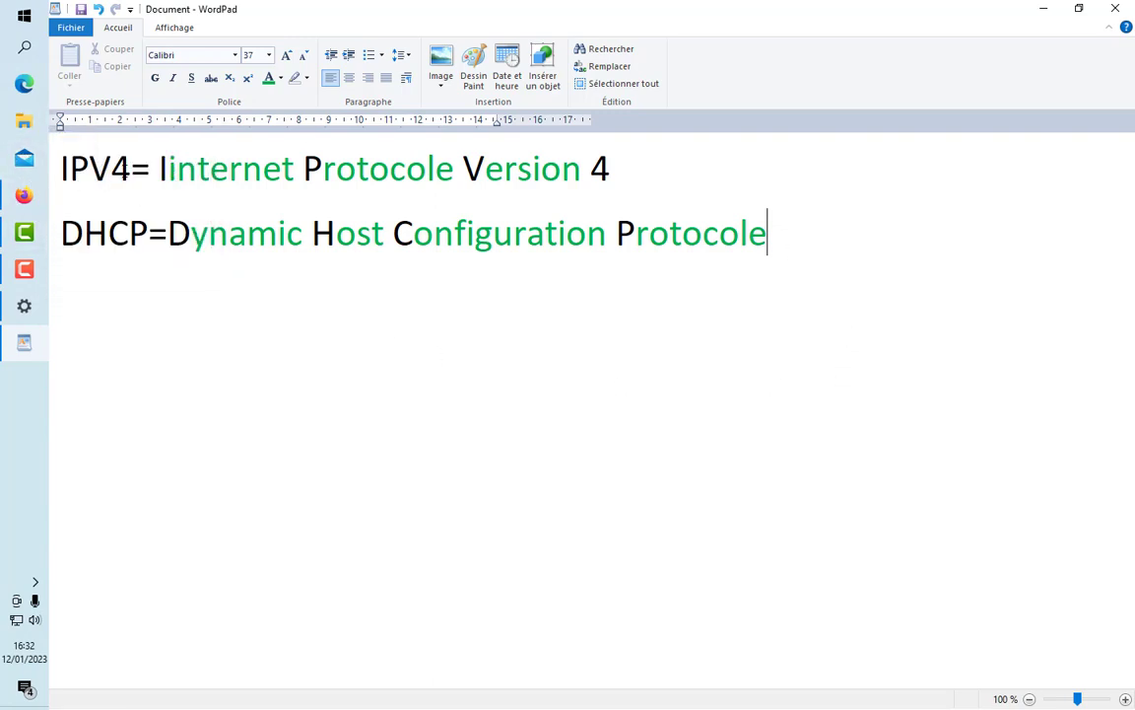
{"action": "left_click", "coordinate": [117, 165]}
{"action": "left_click", "coordinate": [60, 167]}
{"action": "left_click_drag", "start_coordinate": [60, 167], "coordinate": [87, 168]}
{"action": "left_click", "coordinate": [118, 166]}
{"action": "left_click", "coordinate": [141, 229]}
{"action": "double_click", "coordinate": [98, 209]}
{"action": "left_click", "coordinate": [98, 209]}
Step: Start a new line below the DHCP definition
{"action": "left_click", "coordinate": [769, 234]}
{"action": "key", "text": "Return"}
Step: Switch to Firefox, launch the downloaded yEd Graph Editor 3.22 installer and accept its license agreement
{"action": "left_click", "coordinate": [23, 195]}
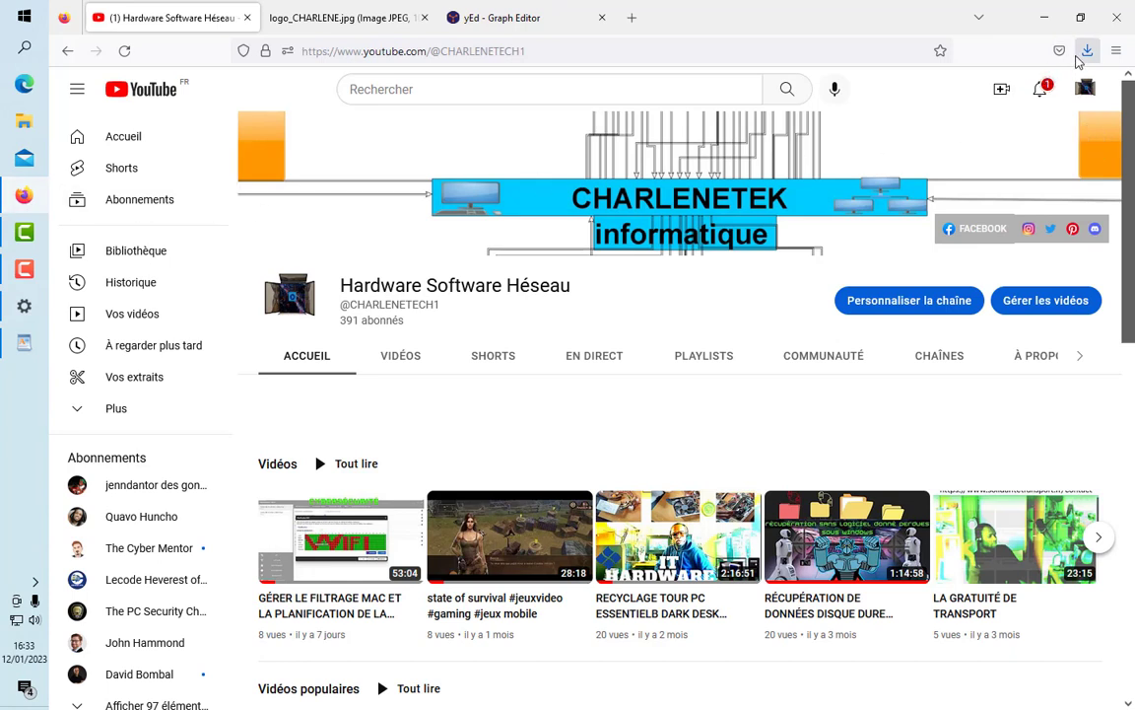
{"action": "left_click", "coordinate": [1087, 50]}
{"action": "left_click", "coordinate": [735, 95]}
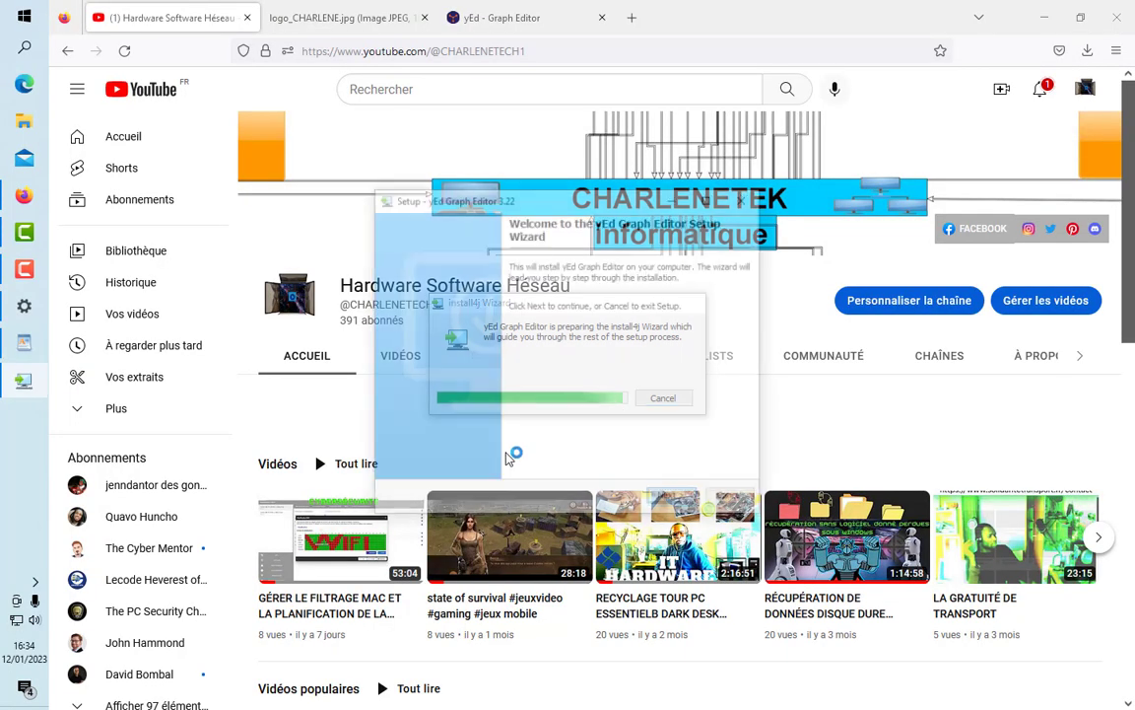
{"action": "left_click", "coordinate": [666, 500]}
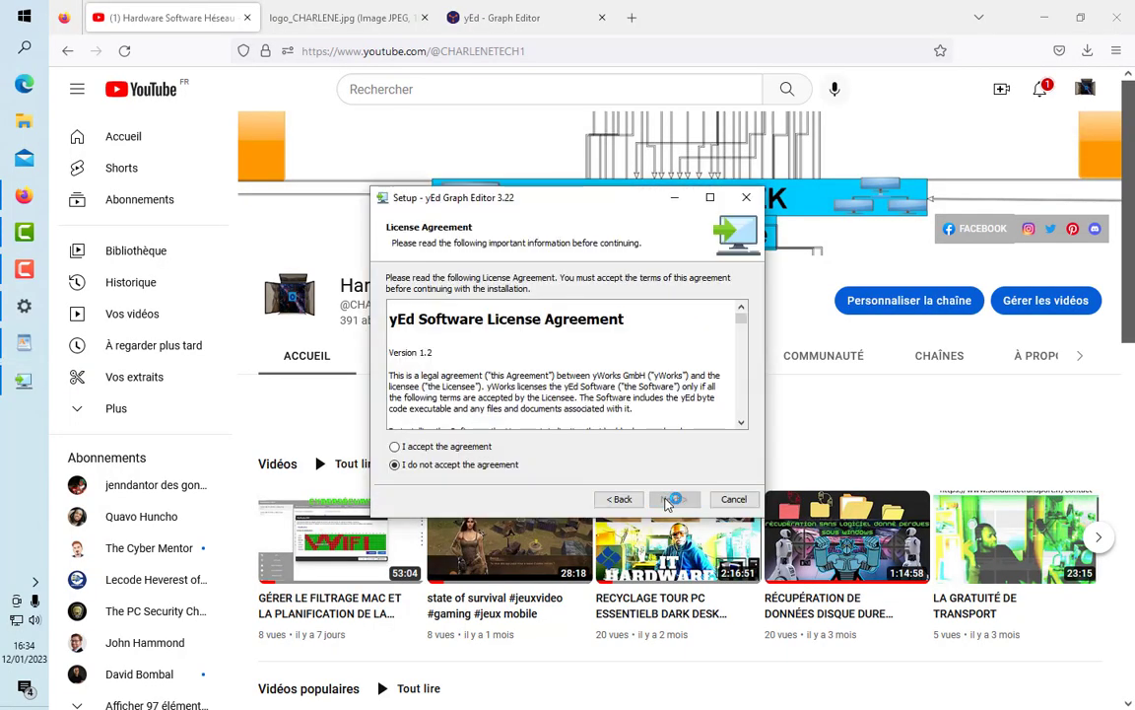
{"action": "left_click", "coordinate": [395, 447]}
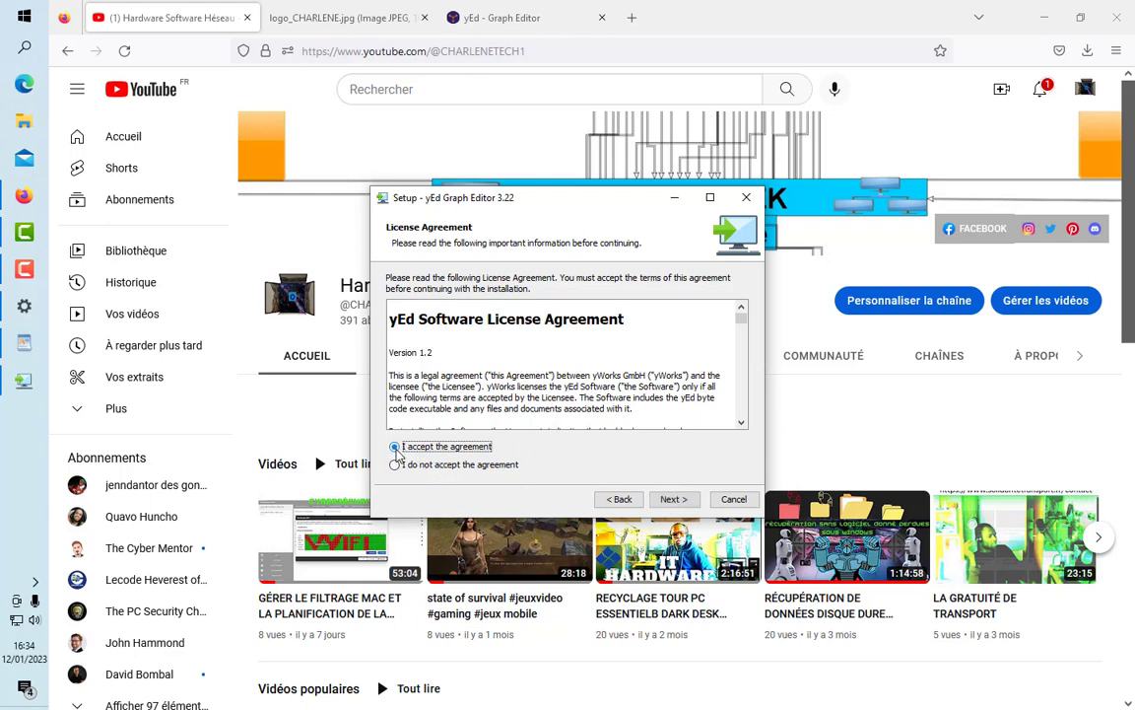
{"action": "left_click", "coordinate": [668, 500]}
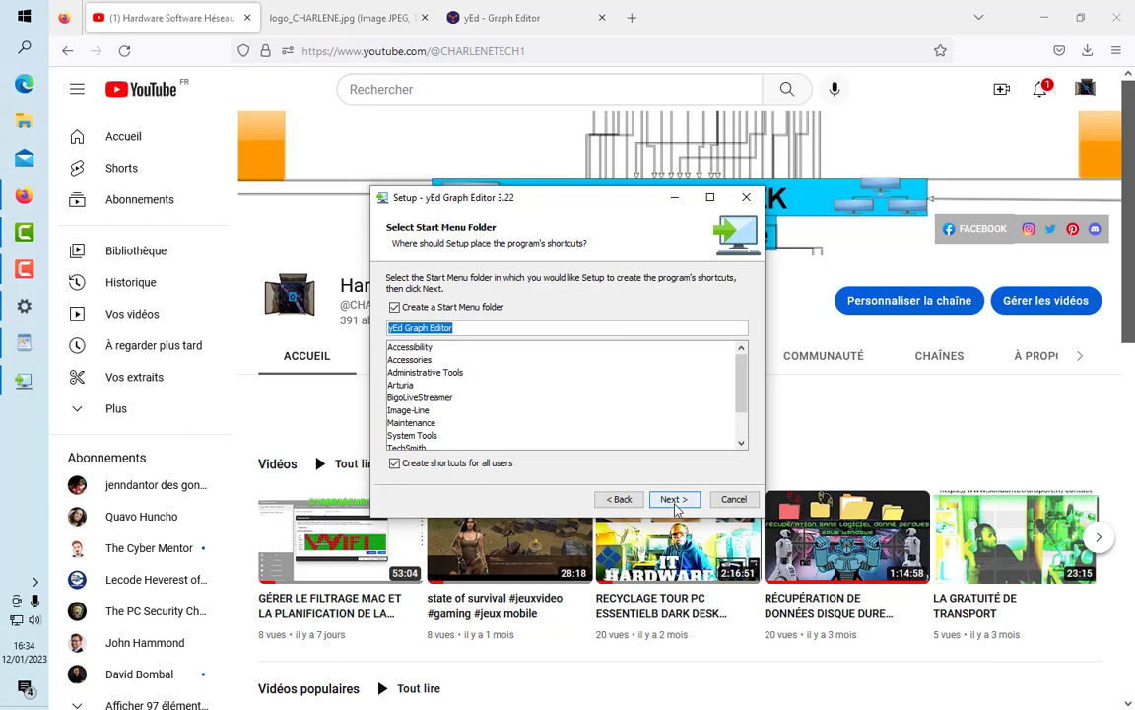
Step: Finish installing yEd Graph Editor with the default Start Menu folder, all file associations and a desktop icon, and have it run on exit
{"action": "left_click", "coordinate": [671, 500]}
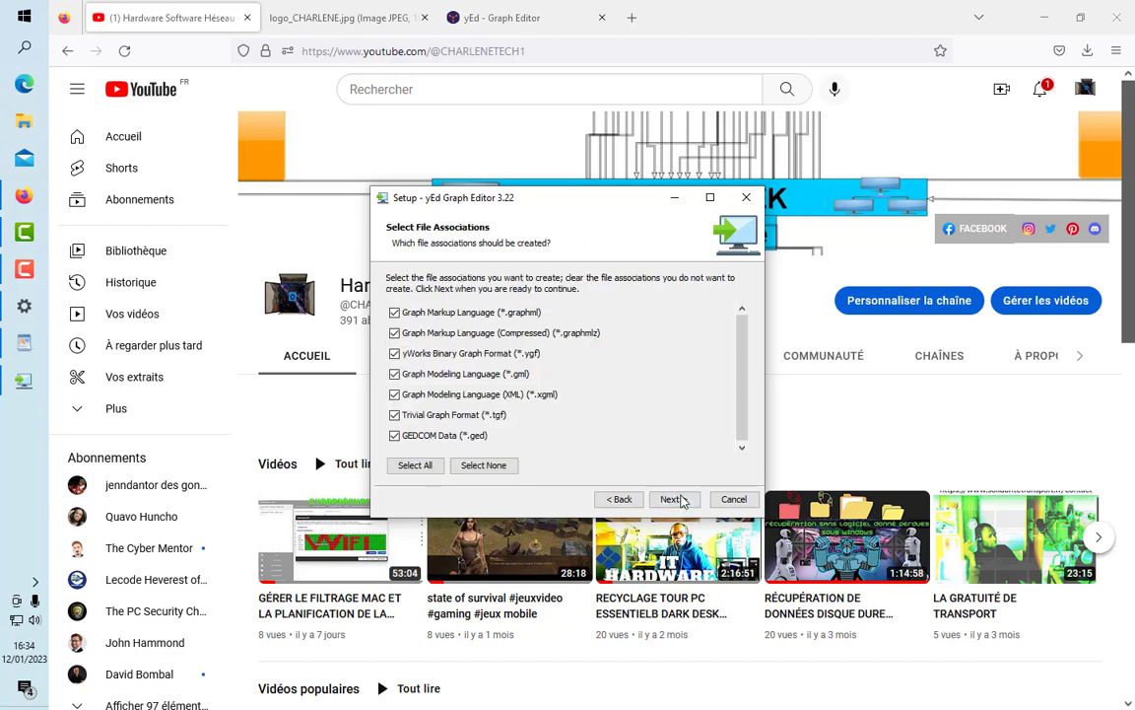
{"action": "left_click", "coordinate": [682, 501]}
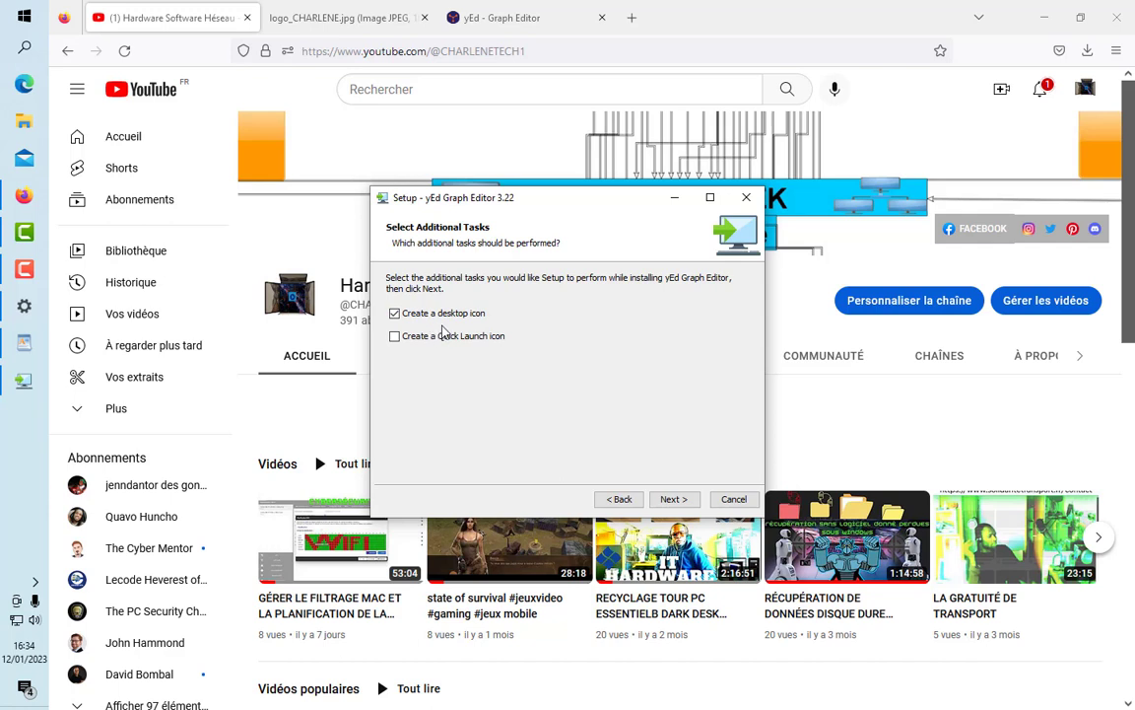
{"action": "left_click", "coordinate": [665, 500]}
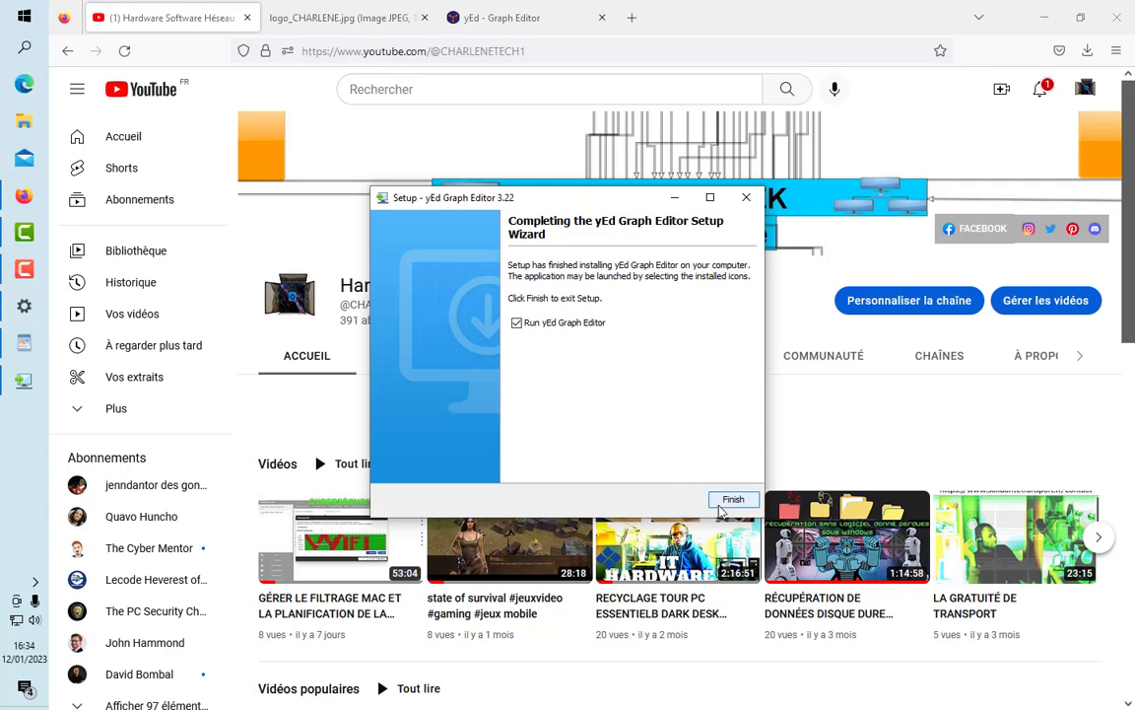
{"action": "left_click", "coordinate": [732, 500]}
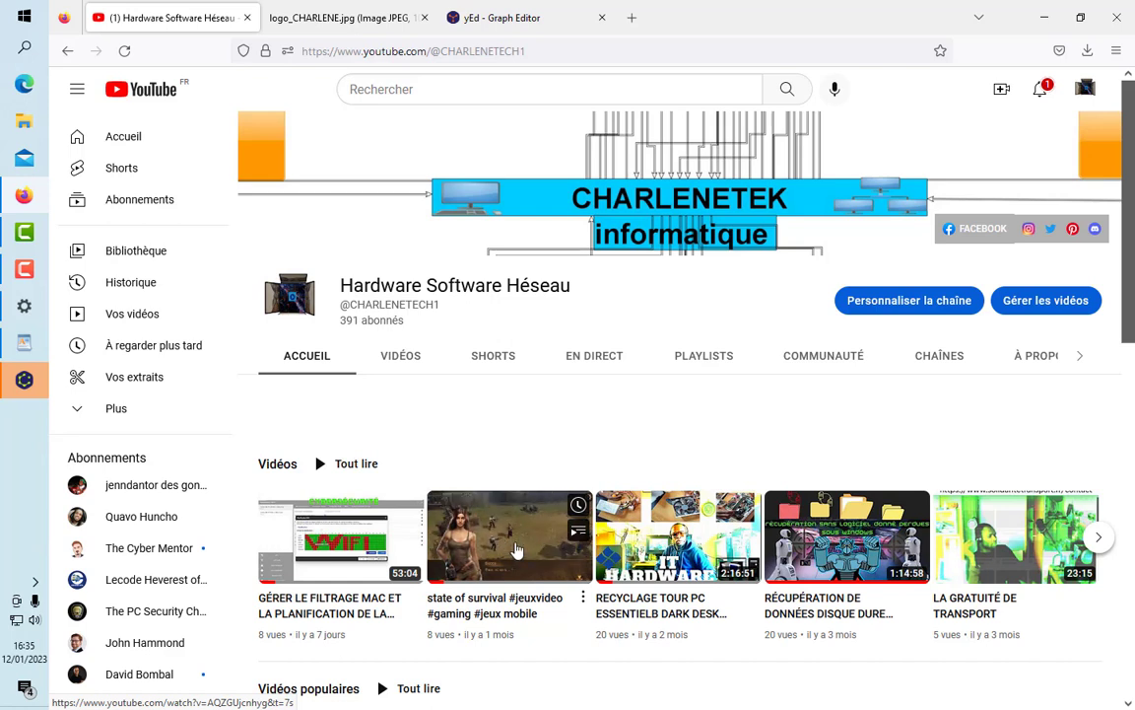
{"action": "left_click", "coordinate": [26, 272]}
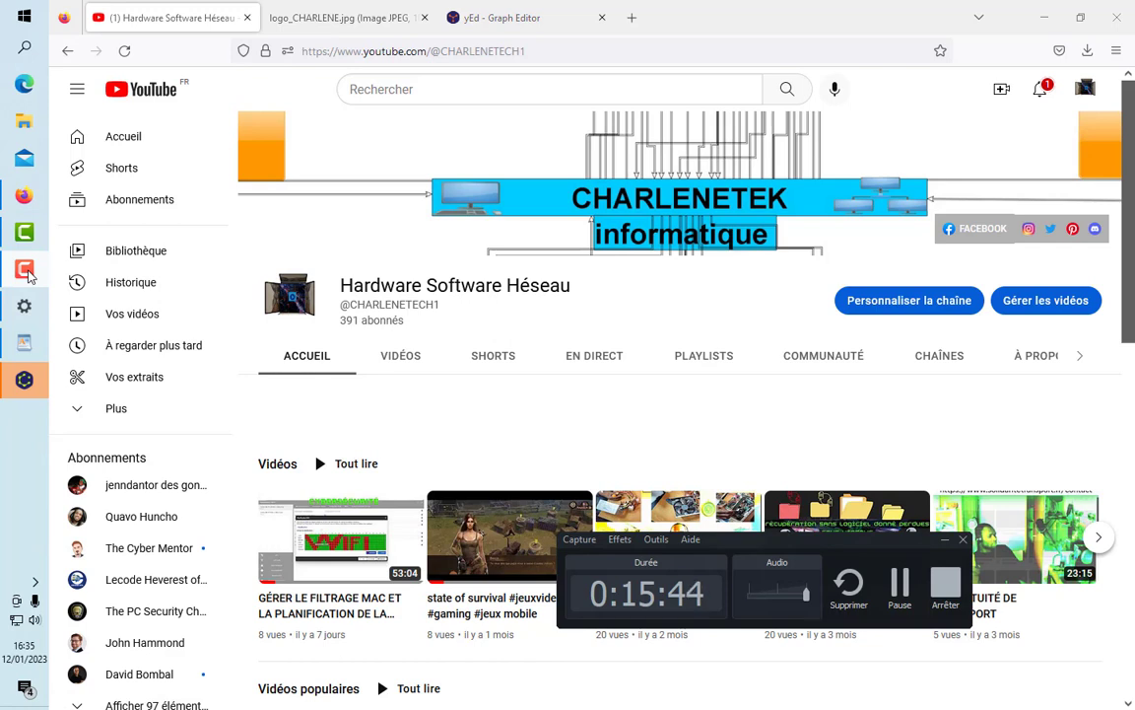
{"action": "left_click", "coordinate": [945, 541]}
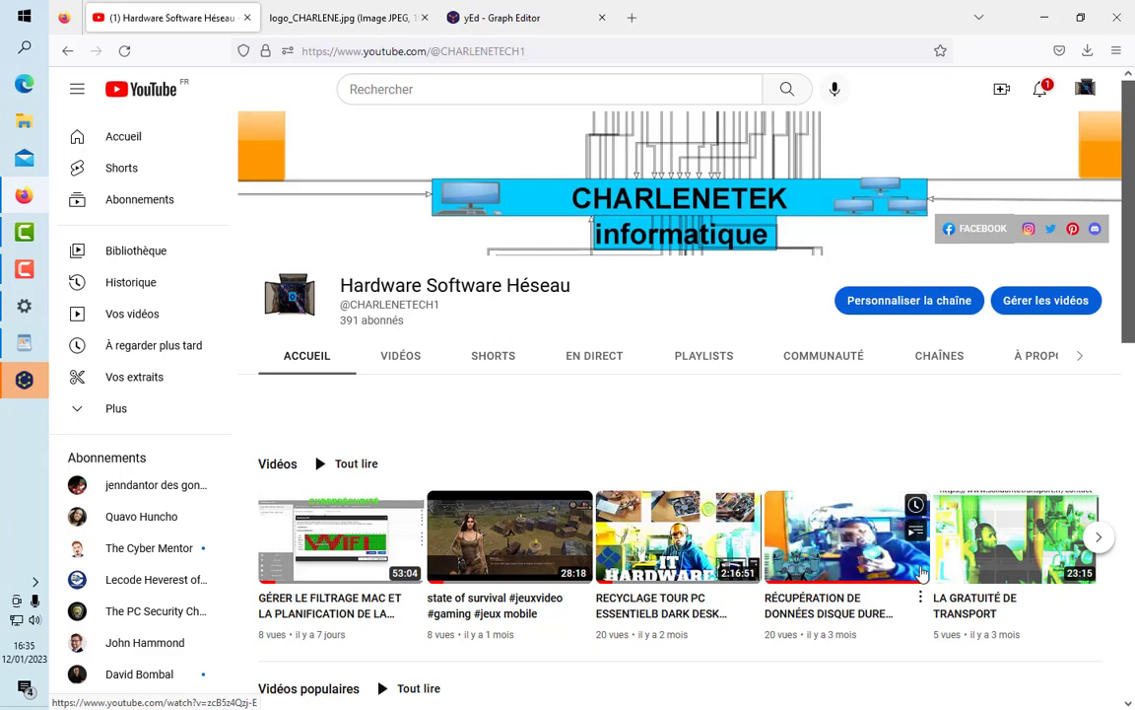
{"action": "mouse_move", "coordinate": [1037, 581]}
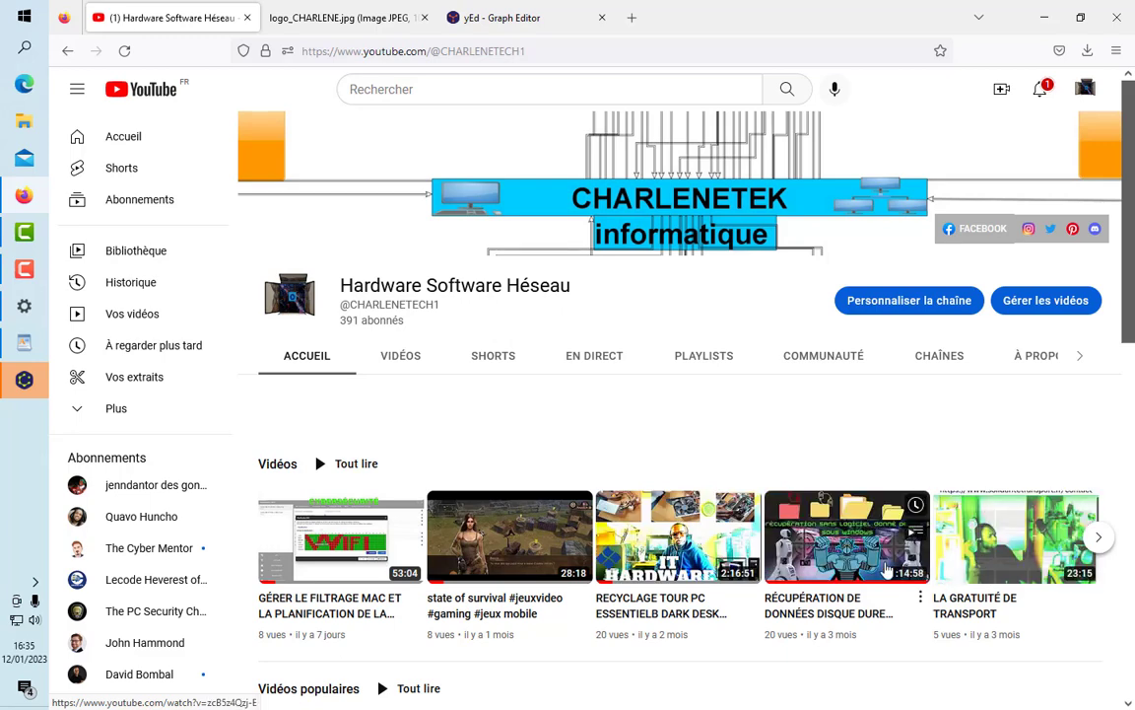
{"action": "mouse_move", "coordinate": [354, 538]}
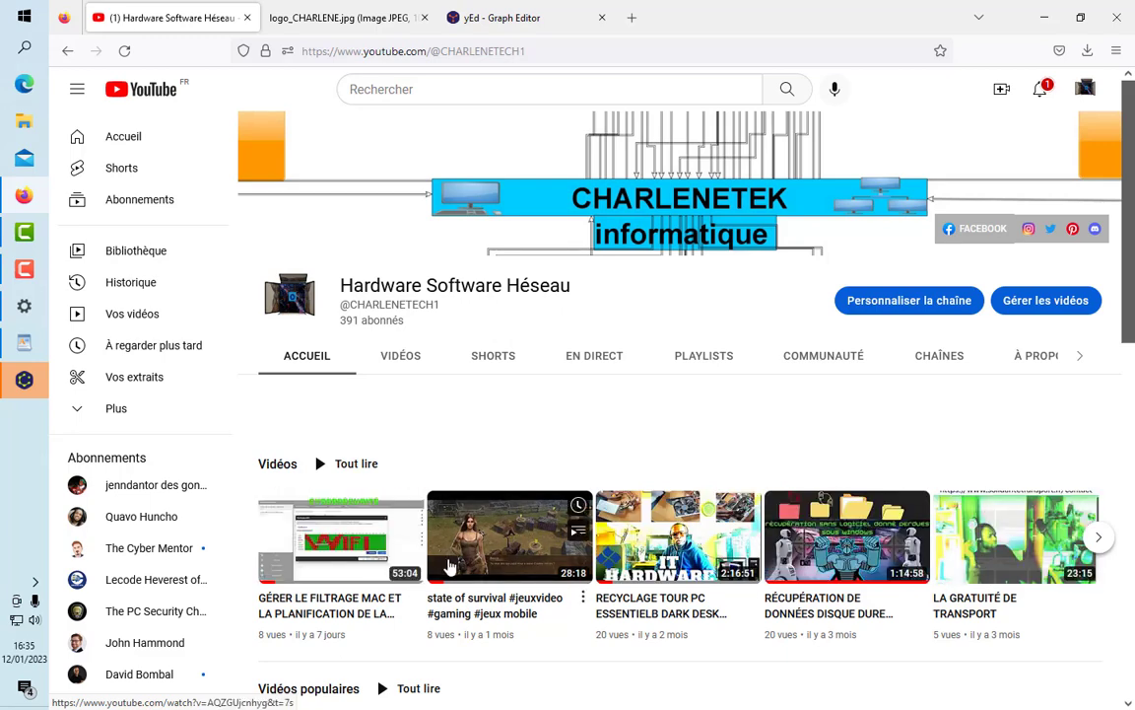
{"action": "mouse_move", "coordinate": [514, 572]}
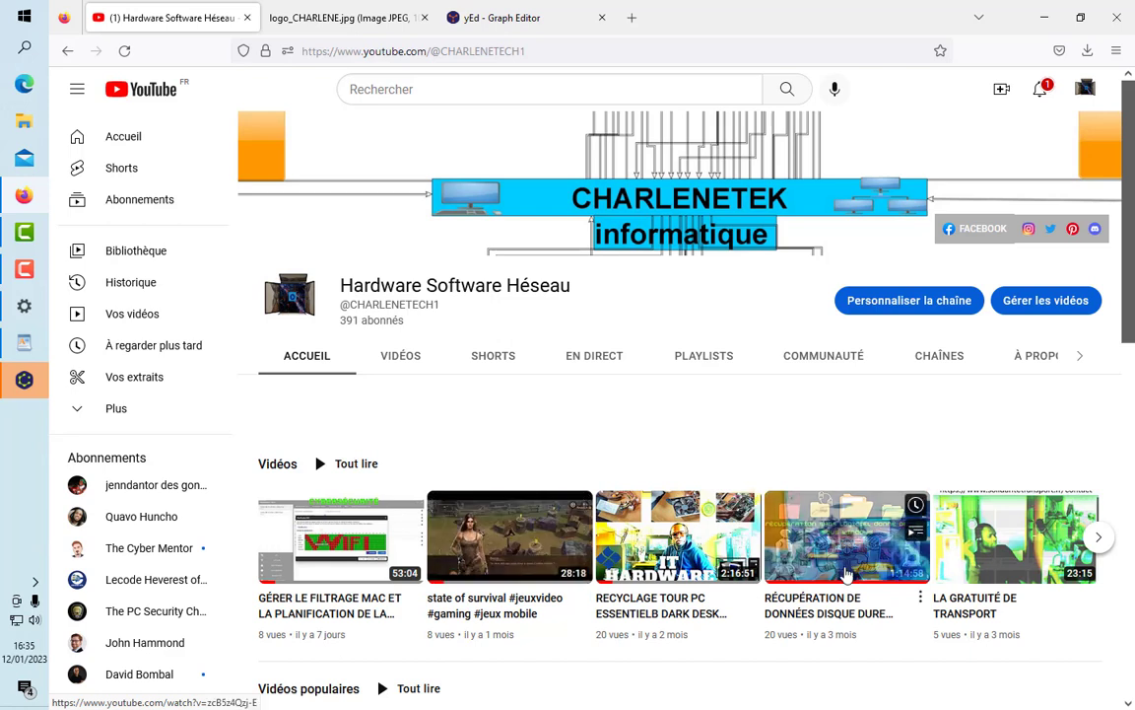
{"action": "mouse_move", "coordinate": [857, 597]}
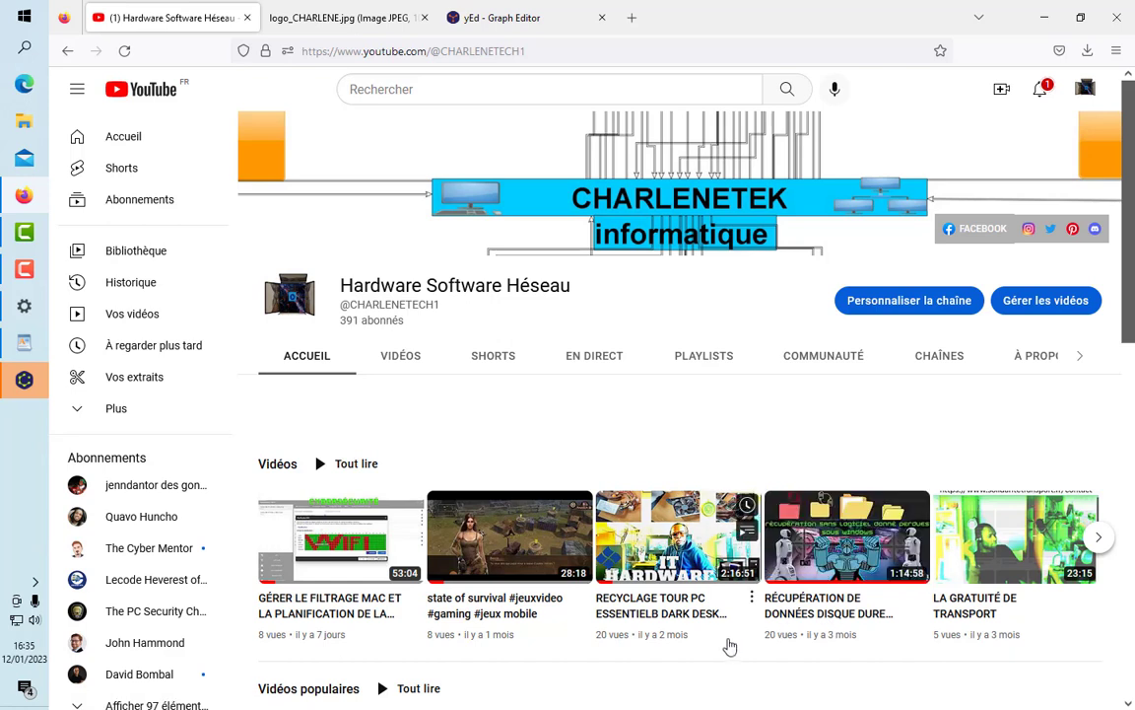
{"action": "mouse_move", "coordinate": [727, 647]}
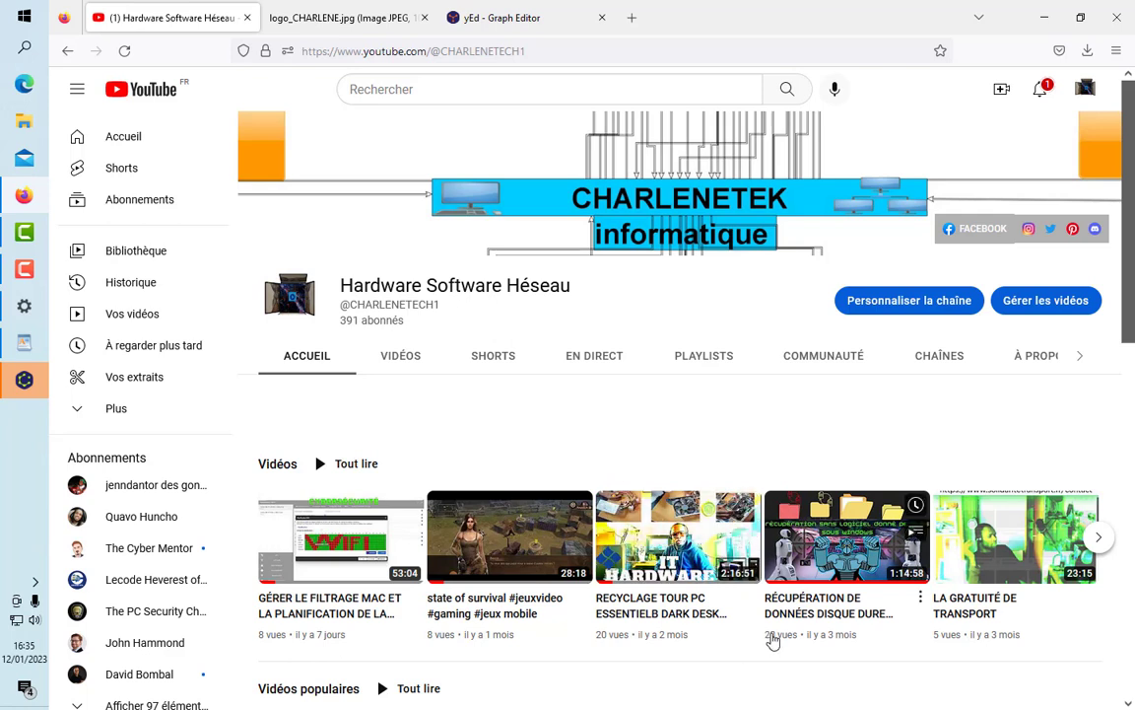
{"action": "mouse_move", "coordinate": [773, 641]}
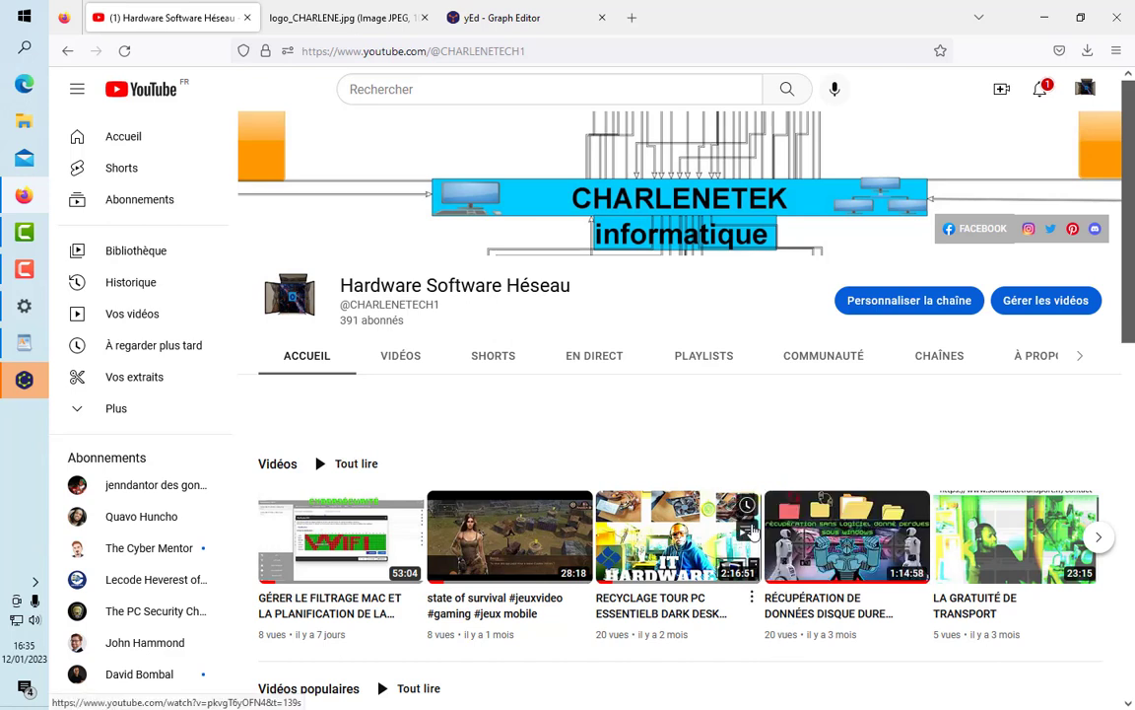
{"action": "mouse_move", "coordinate": [743, 529]}
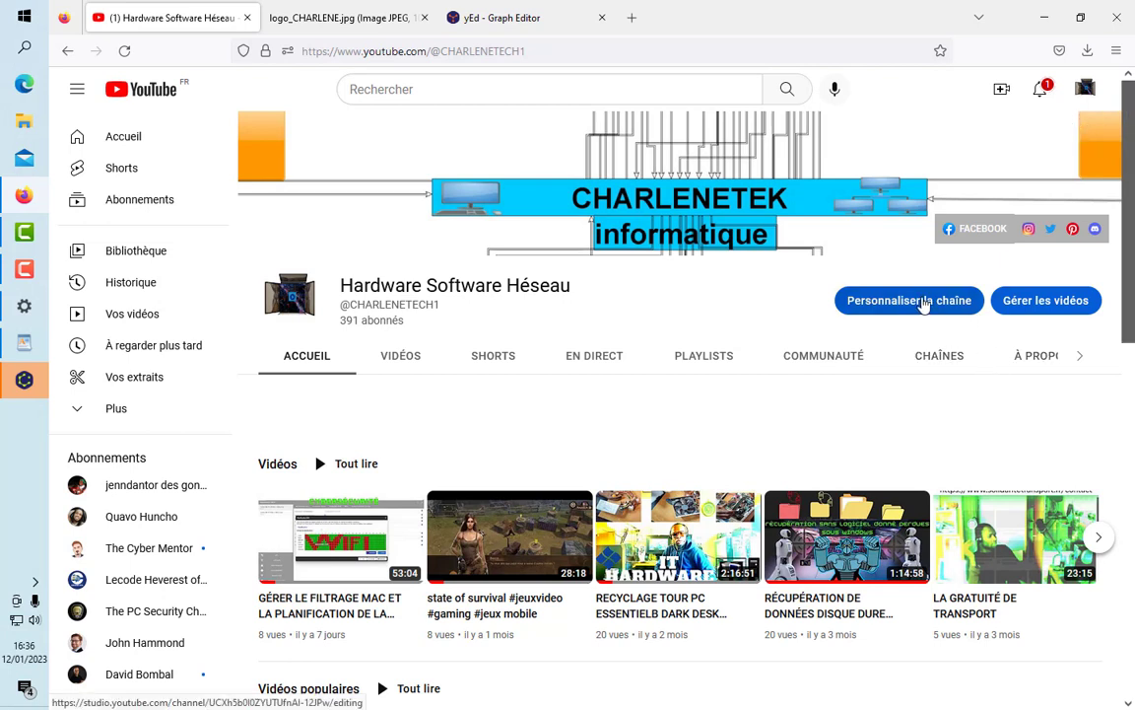
Step: Change the YouTube channel's name to "Hardware Software Réseau" in its customization settings and publish the change
{"action": "left_click", "coordinate": [925, 306]}
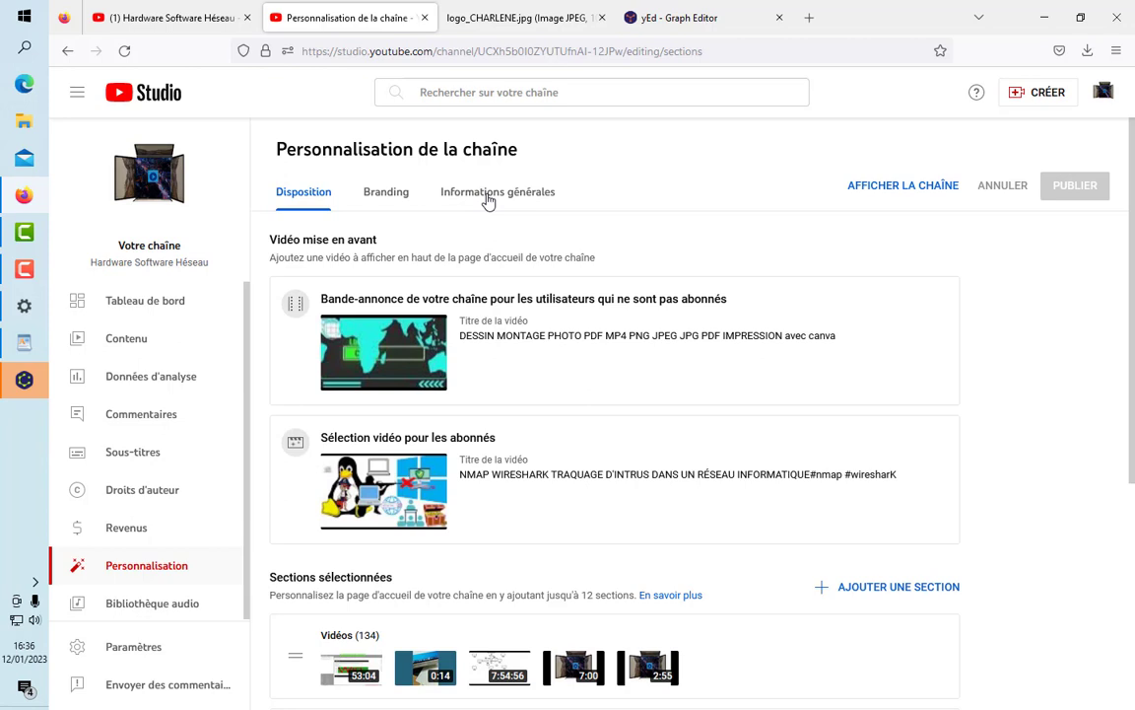
{"action": "left_click", "coordinate": [488, 200]}
{"action": "left_click", "coordinate": [500, 195]}
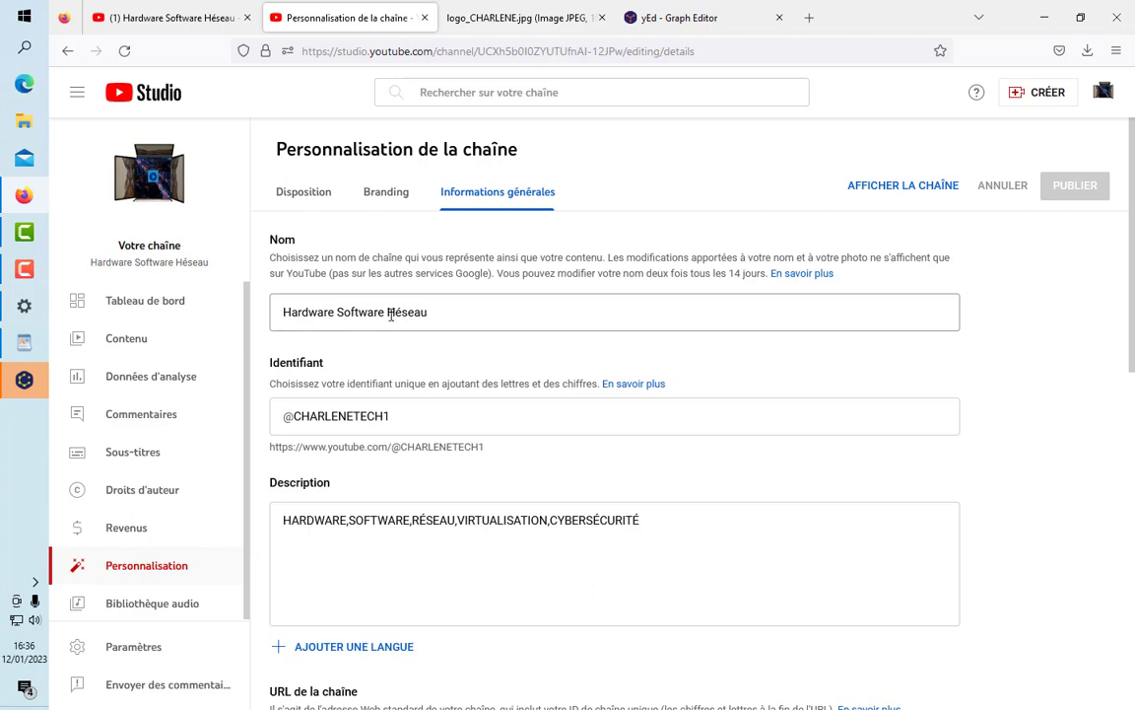
{"action": "left_click", "coordinate": [395, 312]}
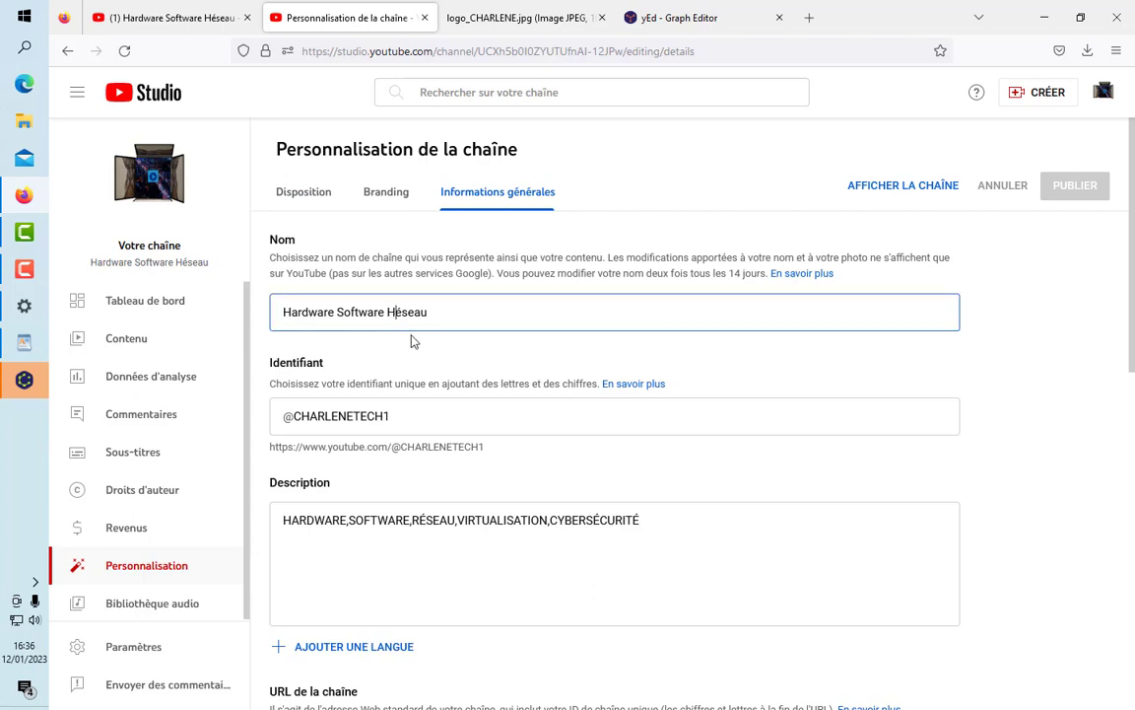
{"action": "key", "text": "BackSpace"}
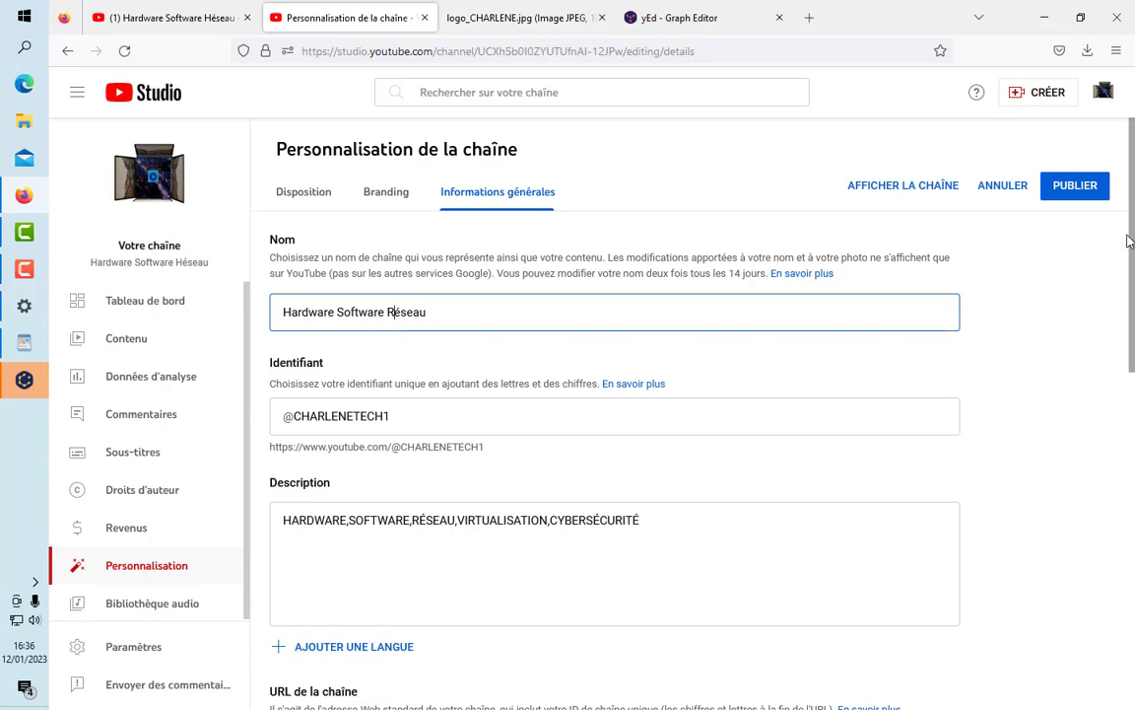
{"action": "left_click", "coordinate": [1078, 187]}
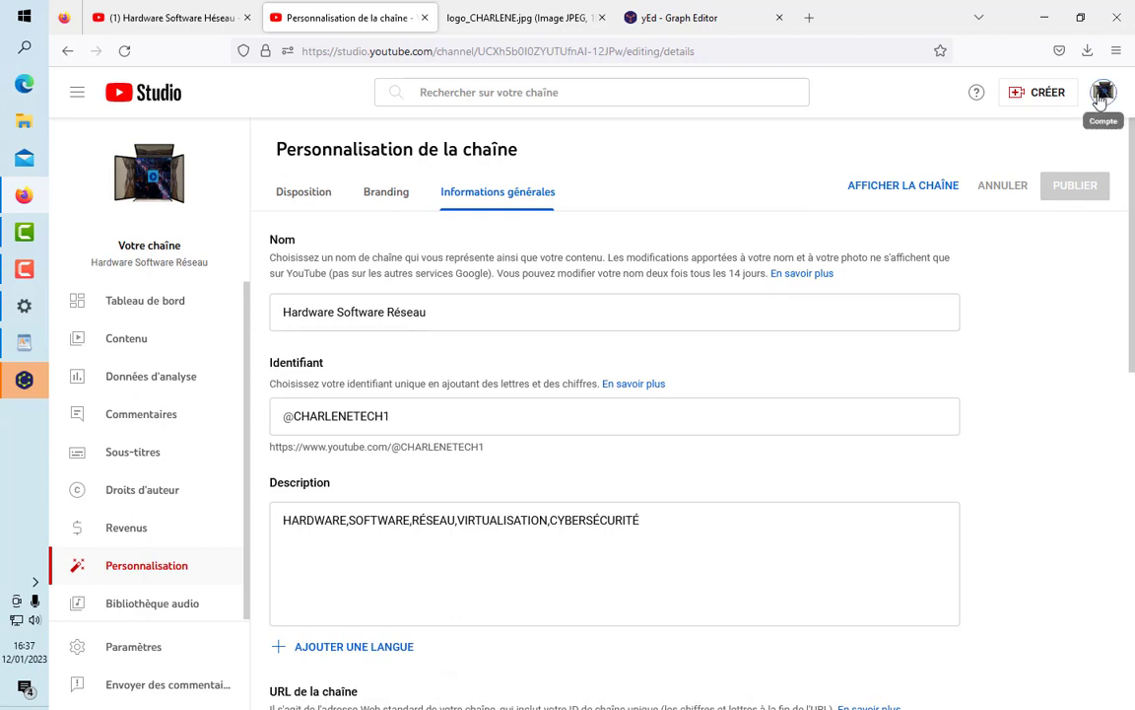
Step: Open the YouTube channel's public page to check its name
{"action": "left_click", "coordinate": [1101, 93]}
{"action": "left_click", "coordinate": [955, 193]}
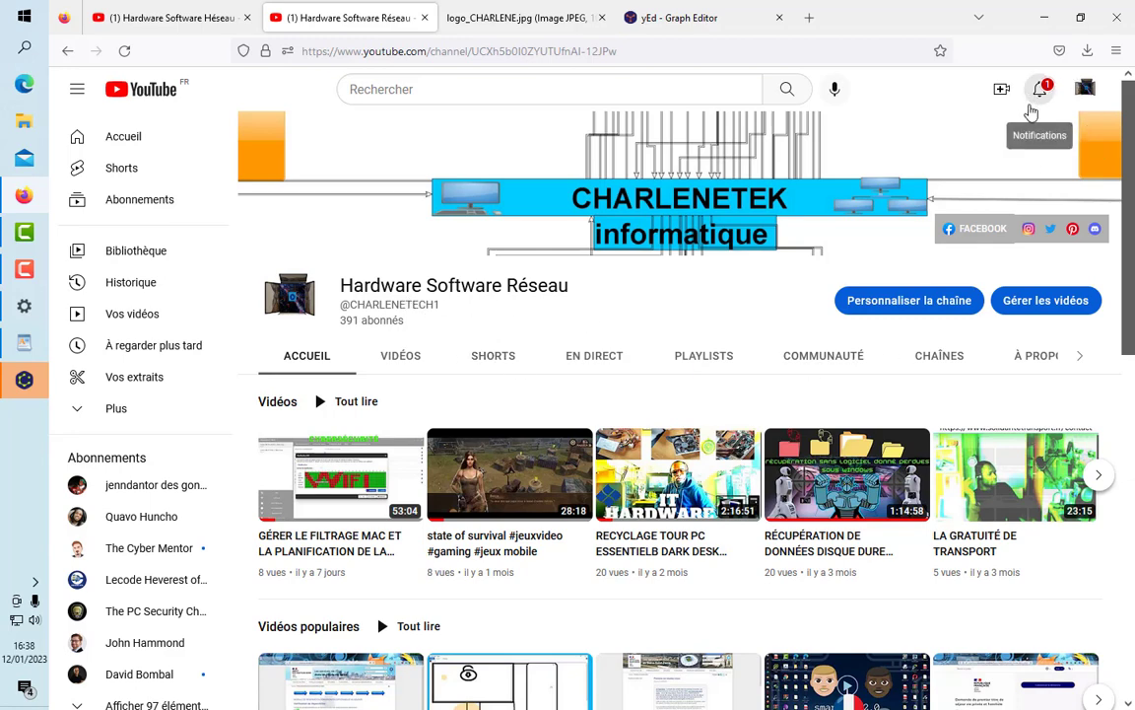
Step: Switch from Firefox to yEd, create a new document and maximize the window
{"action": "left_click", "coordinate": [1049, 20]}
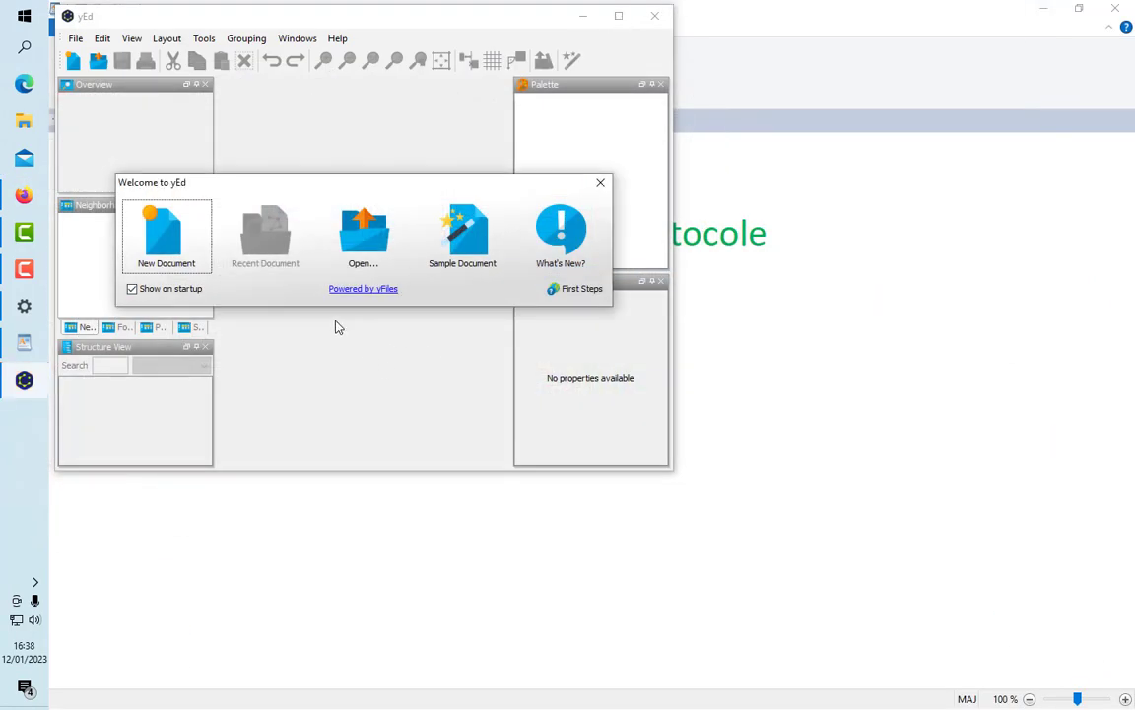
{"action": "left_click", "coordinate": [196, 260]}
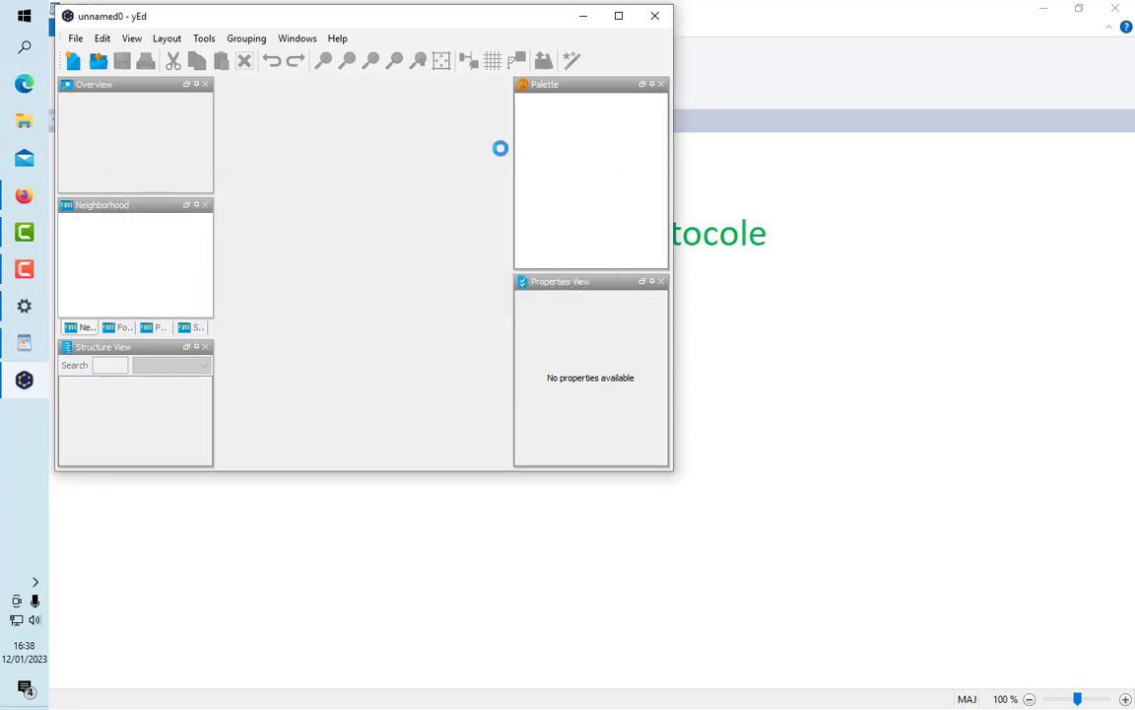
{"action": "left_click", "coordinate": [621, 18]}
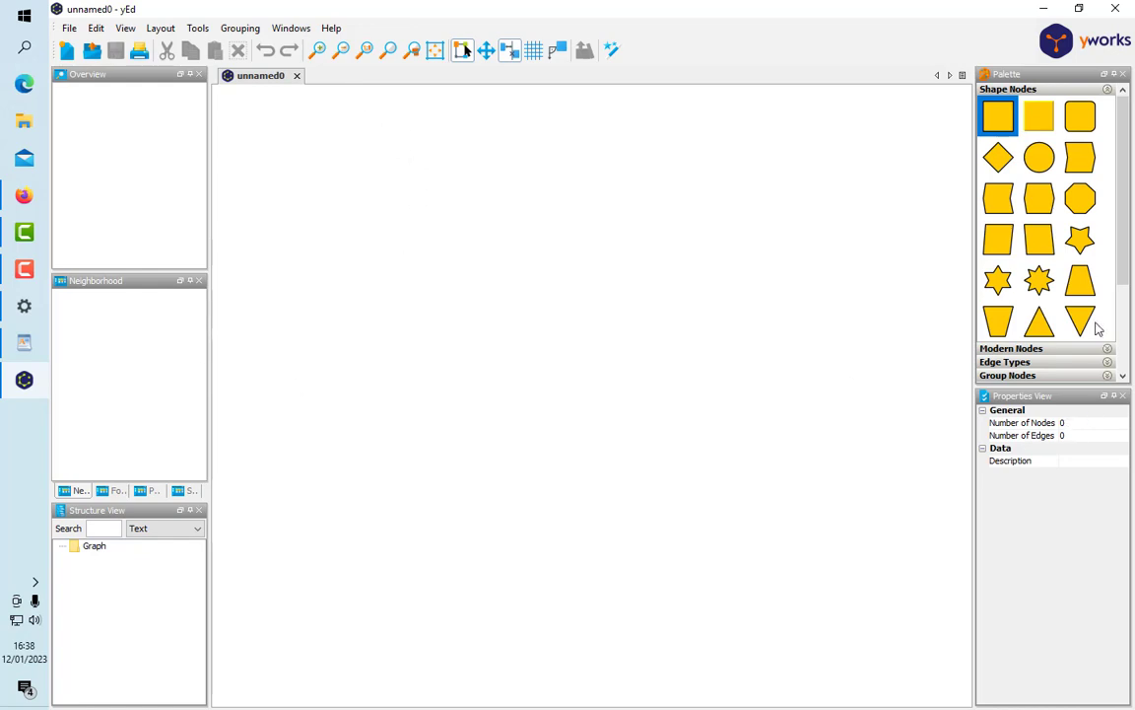
Step: Examine the palette's categories, including Modern Nodes and Edge Types, to see which elements are available
{"action": "left_click", "coordinate": [1025, 364]}
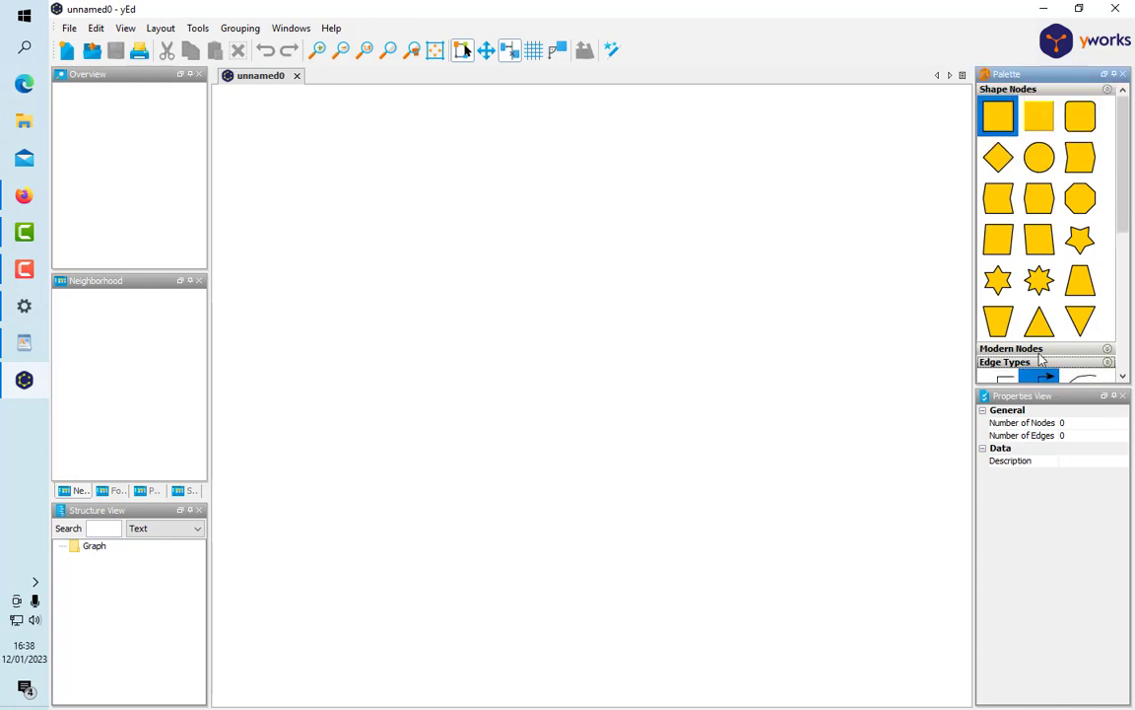
{"action": "left_click", "coordinate": [1029, 363]}
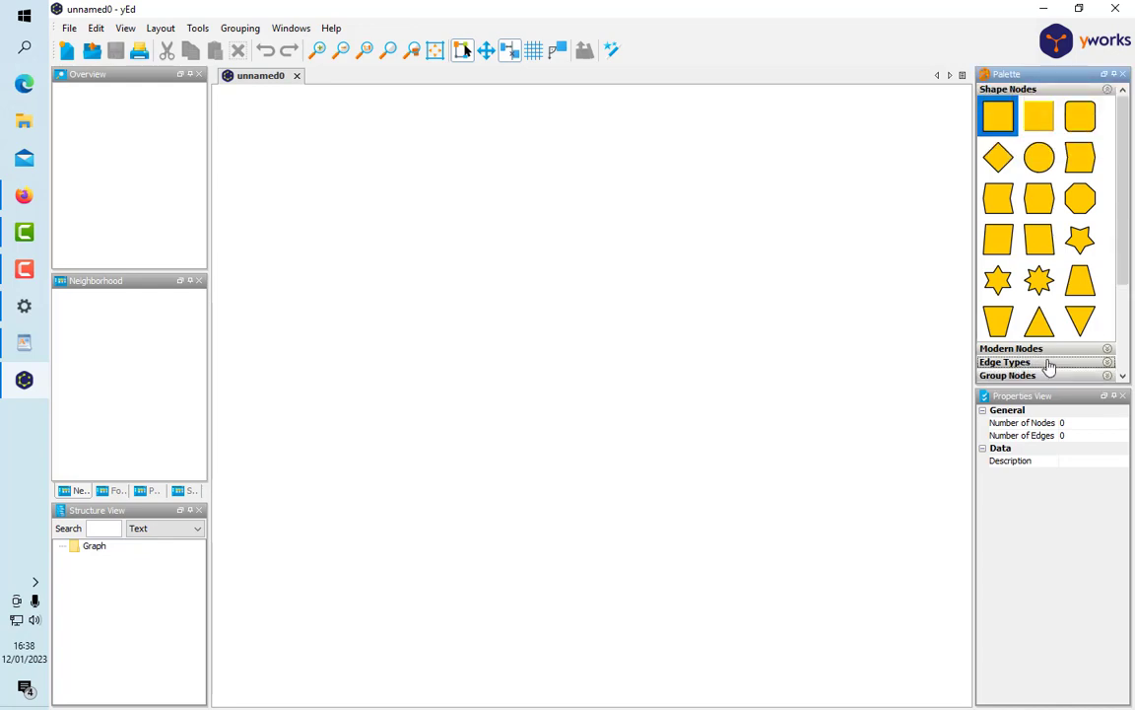
{"action": "left_click", "coordinate": [1044, 348]}
{"action": "scroll", "coordinate": [1124, 295], "scroll_direction": "down", "scroll_amount": 3}
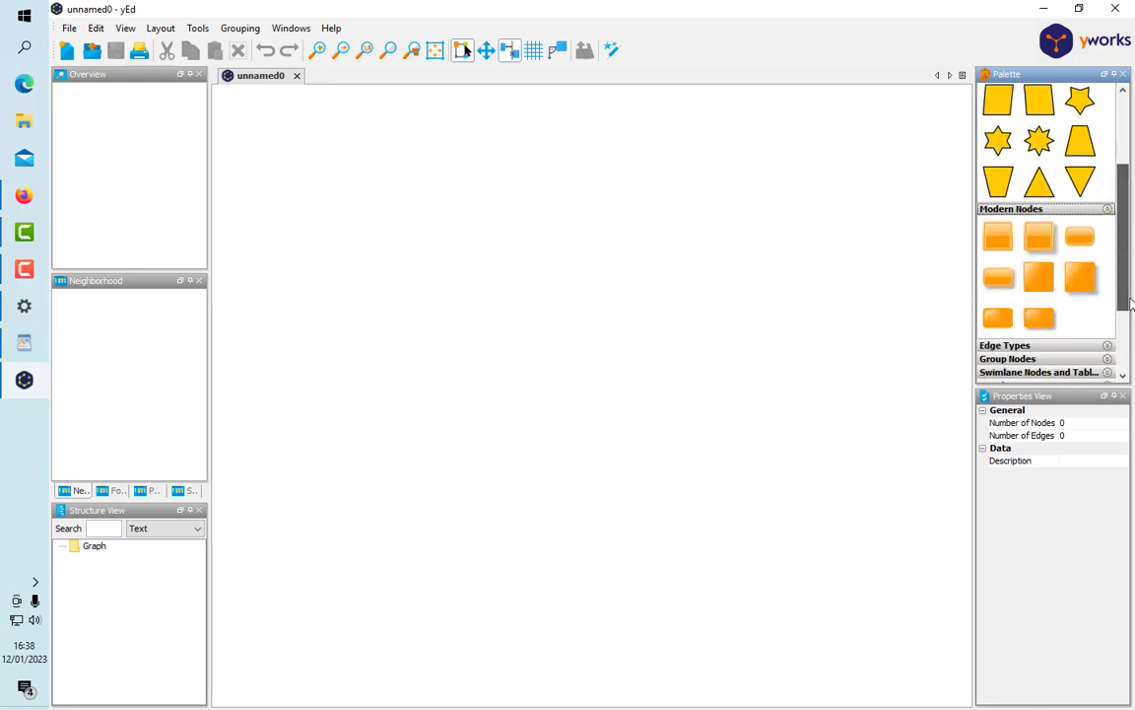
{"action": "left_click_drag", "start_coordinate": [1131, 303], "coordinate": [1134, 367]}
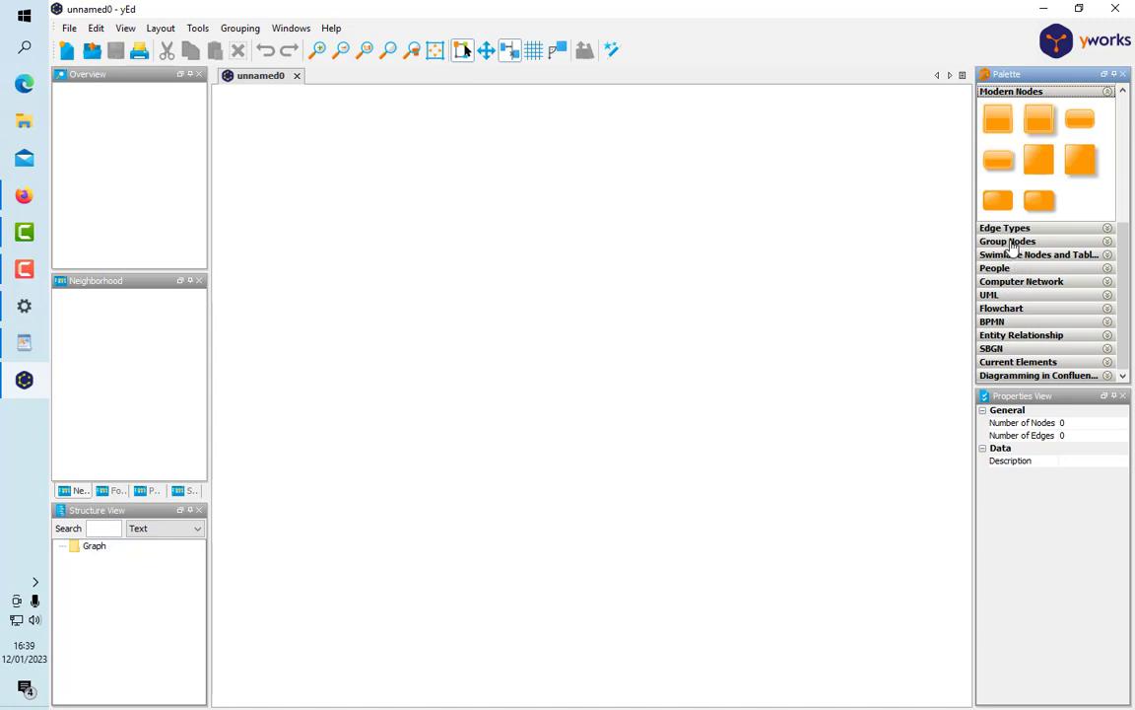
{"action": "scroll", "coordinate": [1059, 320], "scroll_direction": "up", "scroll_amount": 1}
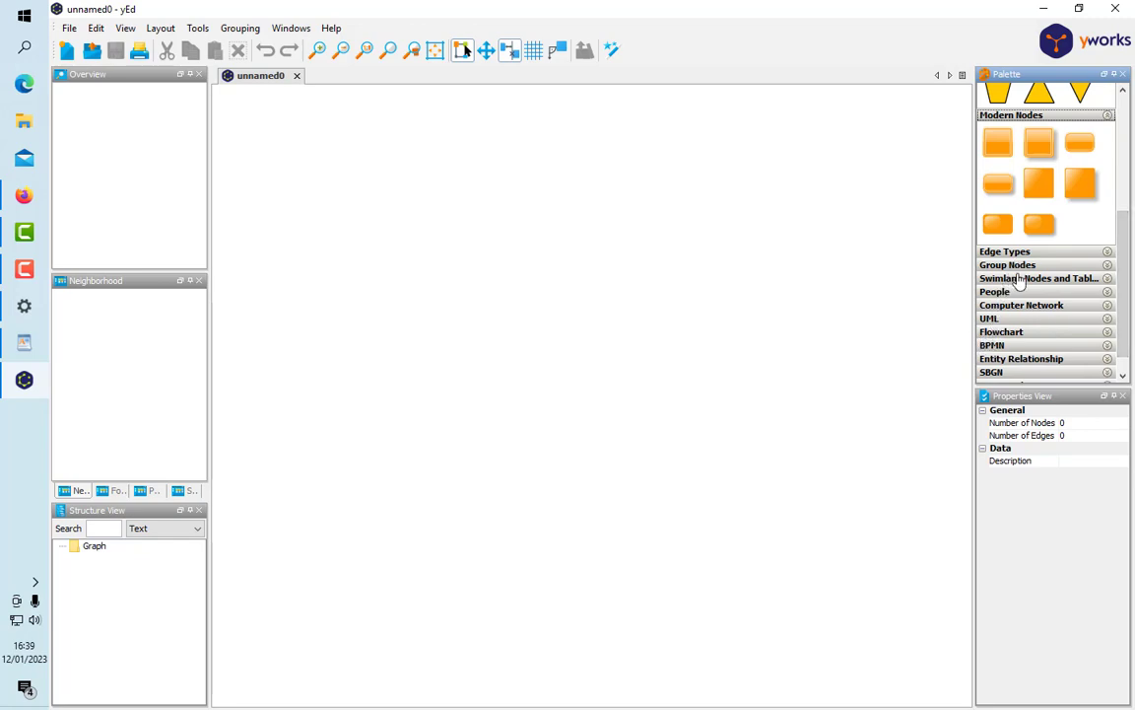
{"action": "scroll", "coordinate": [1010, 296], "scroll_direction": "down", "scroll_amount": 1}
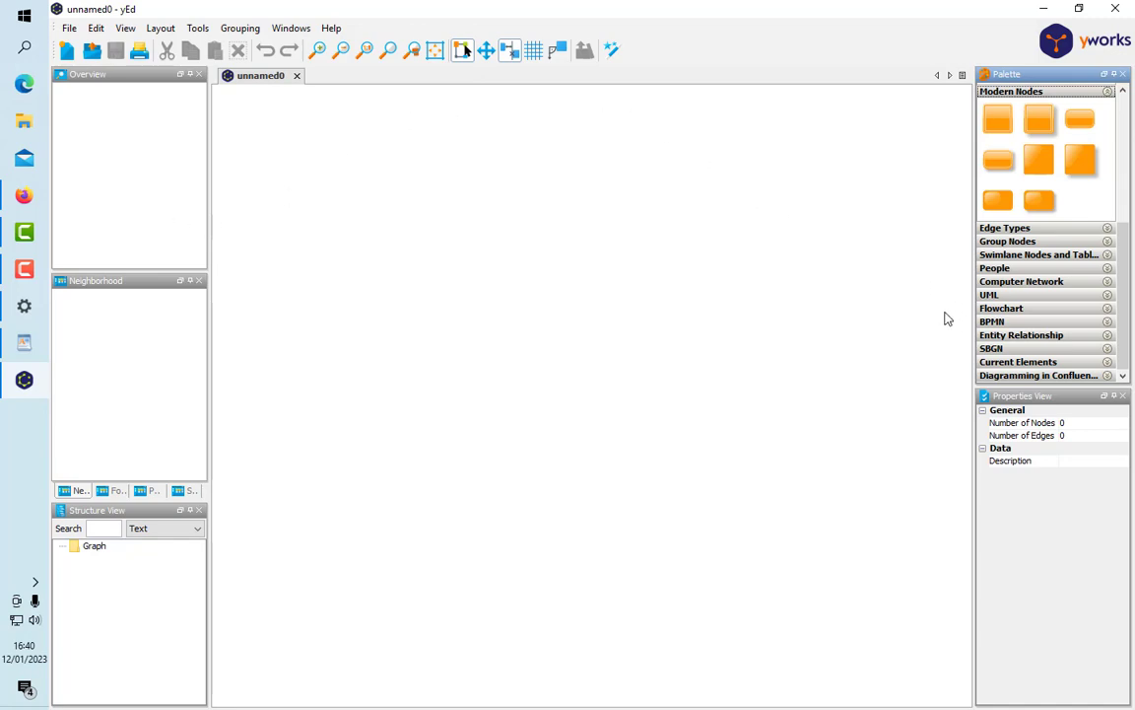
{"action": "scroll", "coordinate": [1089, 226], "scroll_direction": "up", "scroll_amount": 1}
{"action": "scroll", "coordinate": [1079, 261], "scroll_direction": "down", "scroll_amount": 1}
Step: Place a laptop from the Computer Network category in the upper middle of the canvas
{"action": "left_click", "coordinate": [1013, 284]}
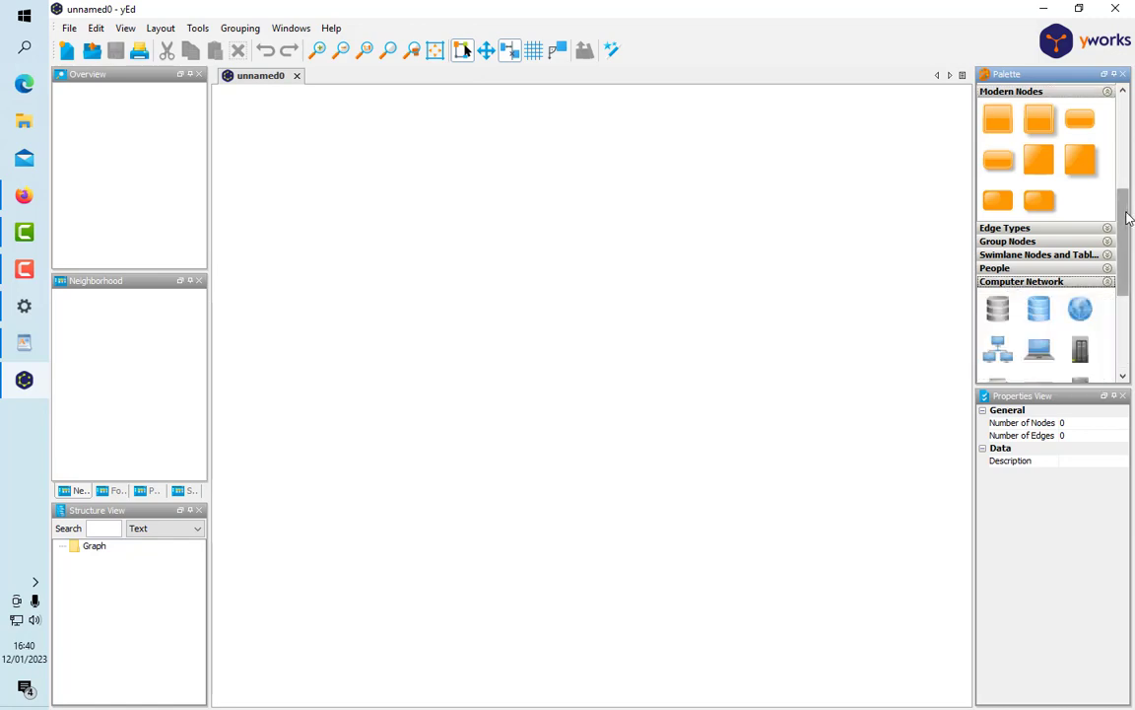
{"action": "left_click_drag", "start_coordinate": [1130, 218], "coordinate": [1124, 253]}
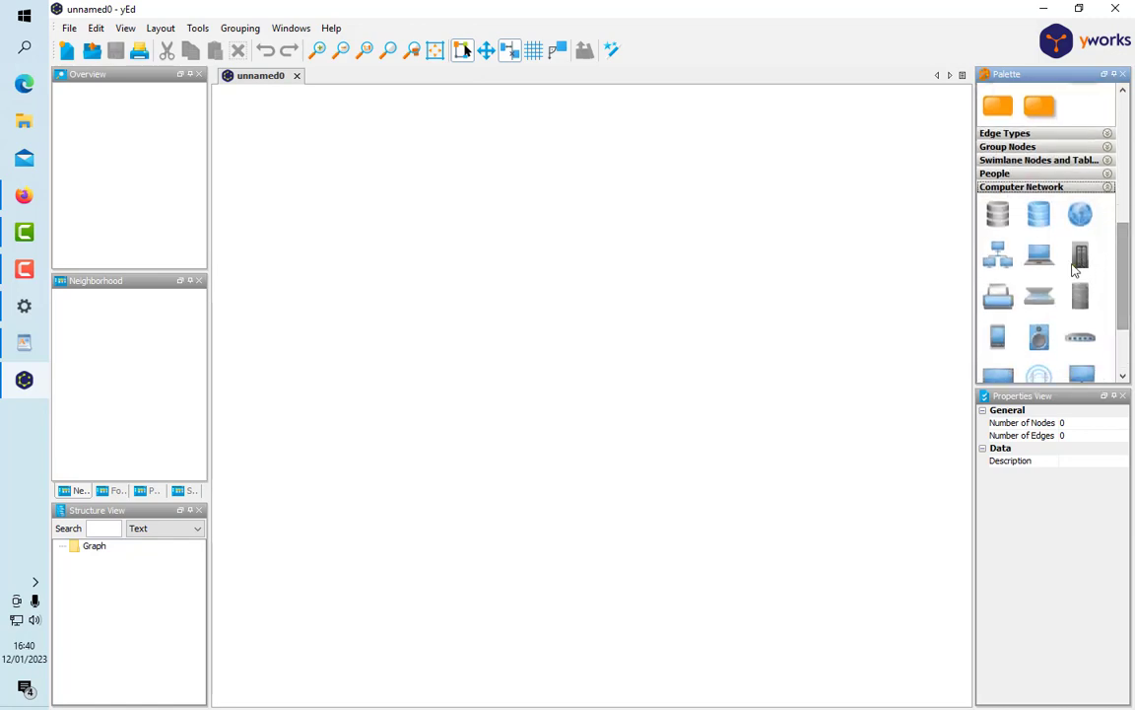
{"action": "left_click", "coordinate": [1038, 258]}
{"action": "left_click_drag", "start_coordinate": [1038, 258], "coordinate": [552, 245]}
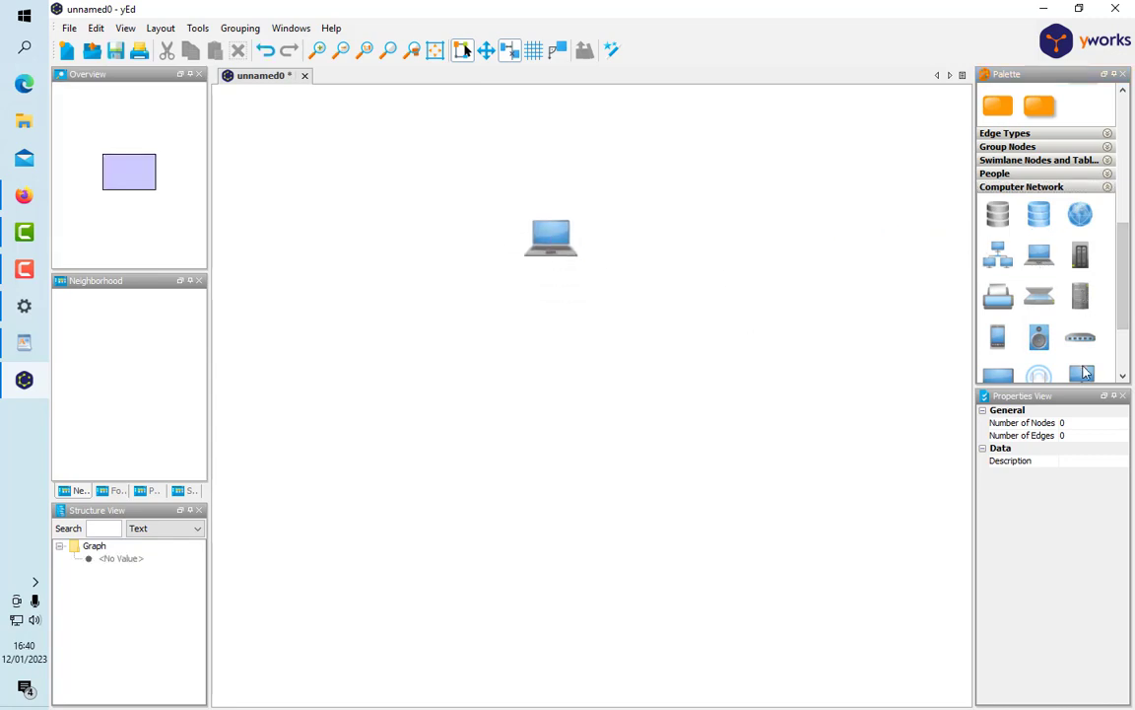
Step: Place a desktop computer from the Computer Network category to the left of the laptop
{"action": "scroll", "coordinate": [1105, 299], "scroll_direction": "up", "scroll_amount": 2}
{"action": "scroll", "coordinate": [1105, 299], "scroll_direction": "down", "scroll_amount": 2}
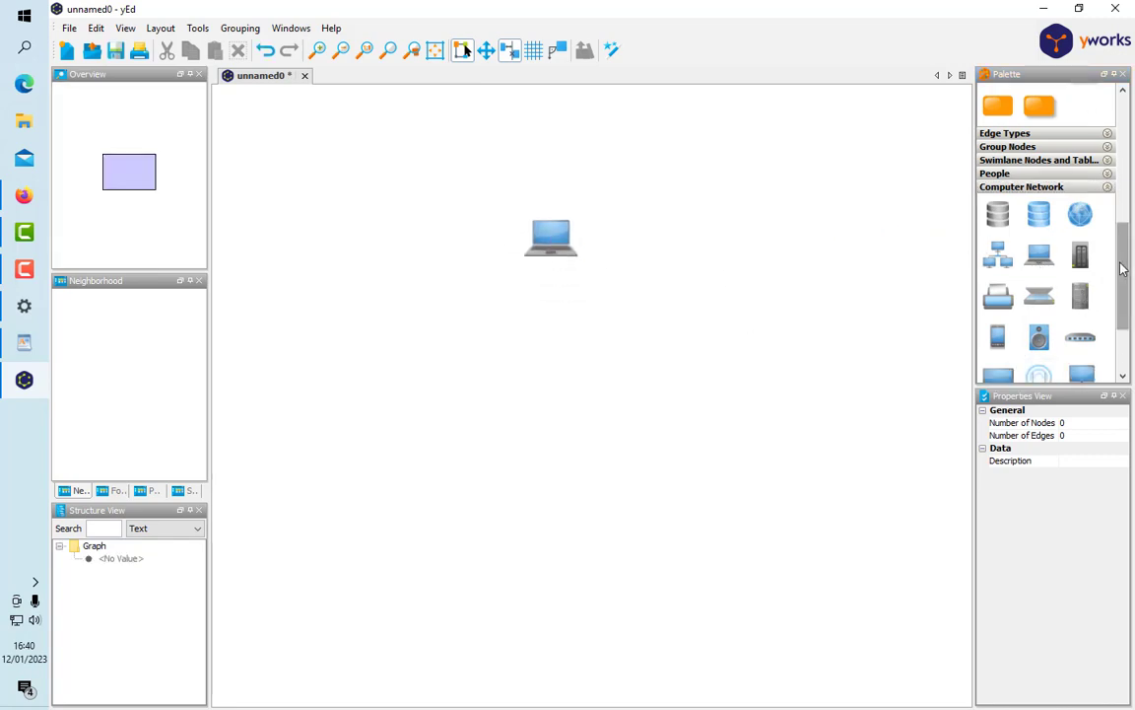
{"action": "scroll", "coordinate": [1084, 316], "scroll_direction": "down", "scroll_amount": 3}
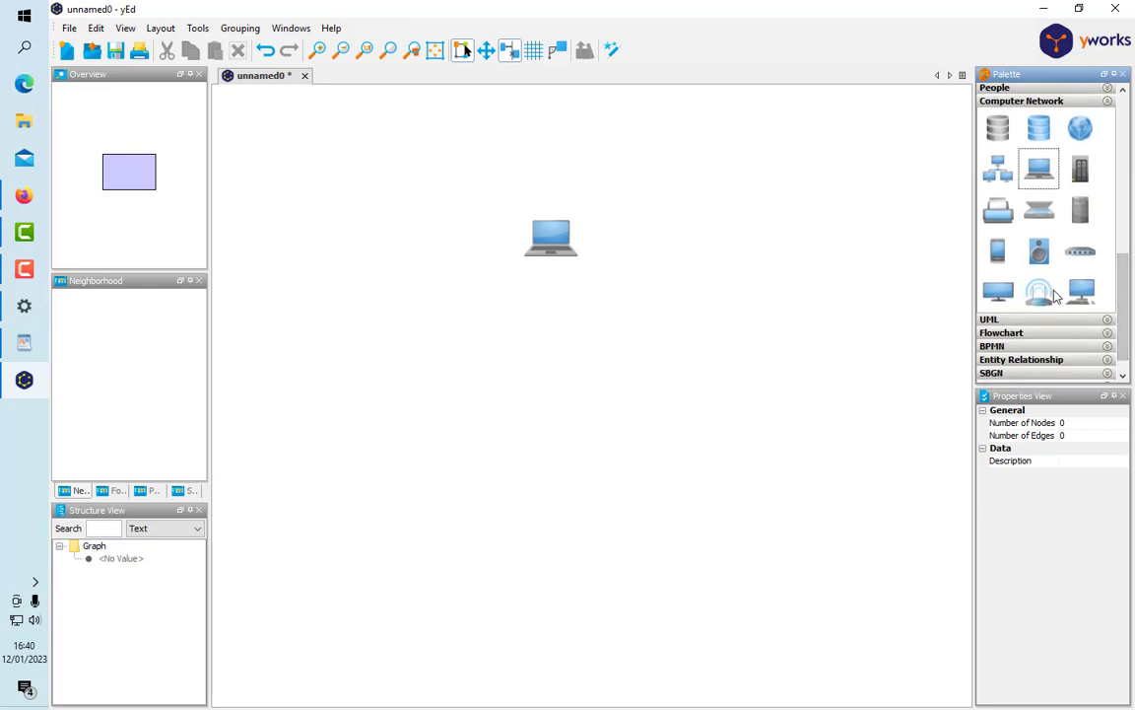
{"action": "left_click_drag", "start_coordinate": [1081, 291], "coordinate": [353, 236]}
{"action": "mouse_move", "coordinate": [550, 244]}
{"action": "left_mouse_down"}
{"action": "mouse_move", "coordinate": [760, 203]}
{"action": "mouse_move", "coordinate": [355, 234]}
{"action": "mouse_move", "coordinate": [548, 229]}
{"action": "left_mouse_up"}
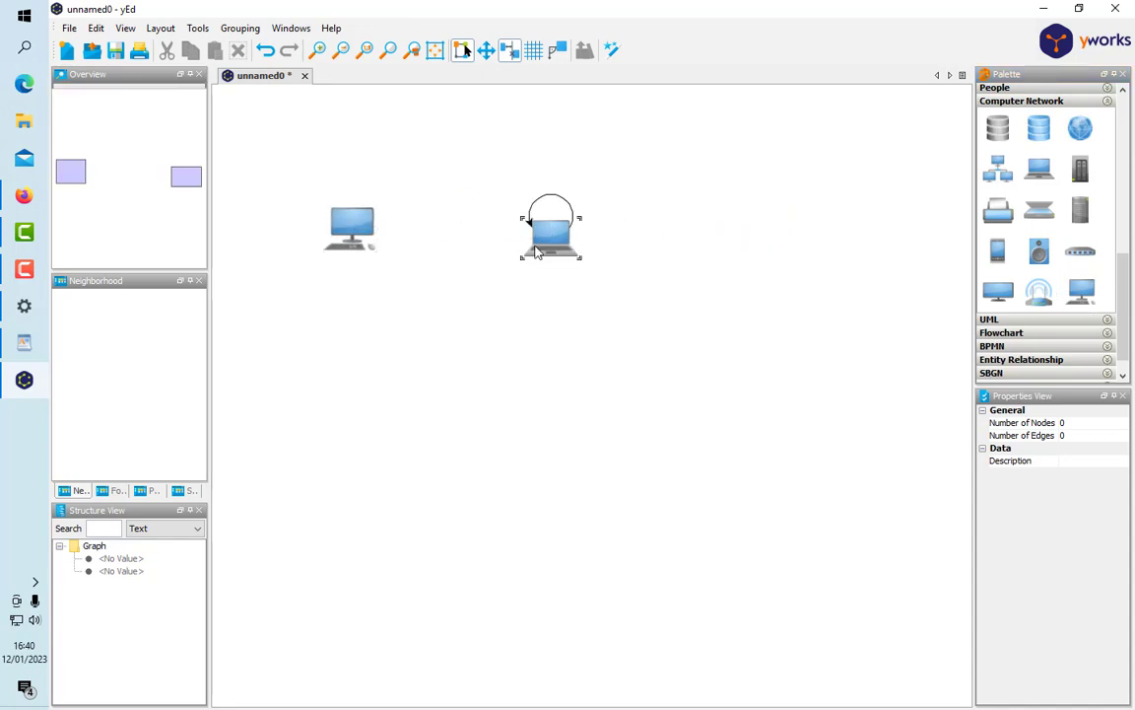
{"action": "left_click", "coordinate": [552, 203]}
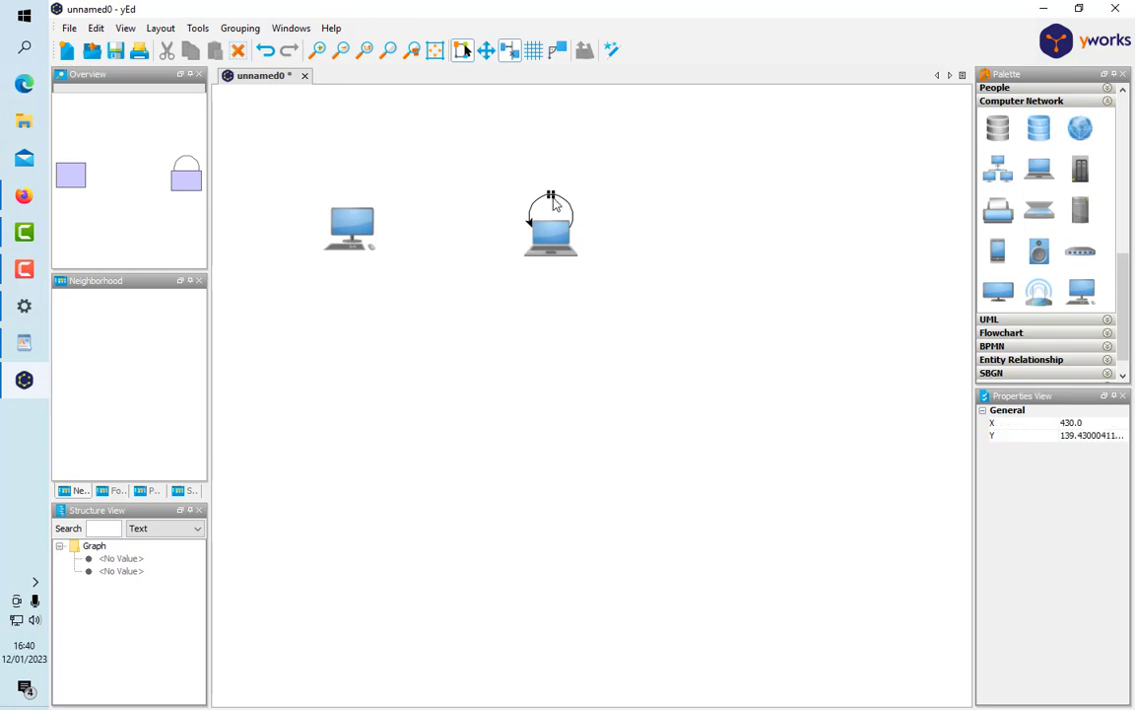
{"action": "left_click", "coordinate": [545, 197]}
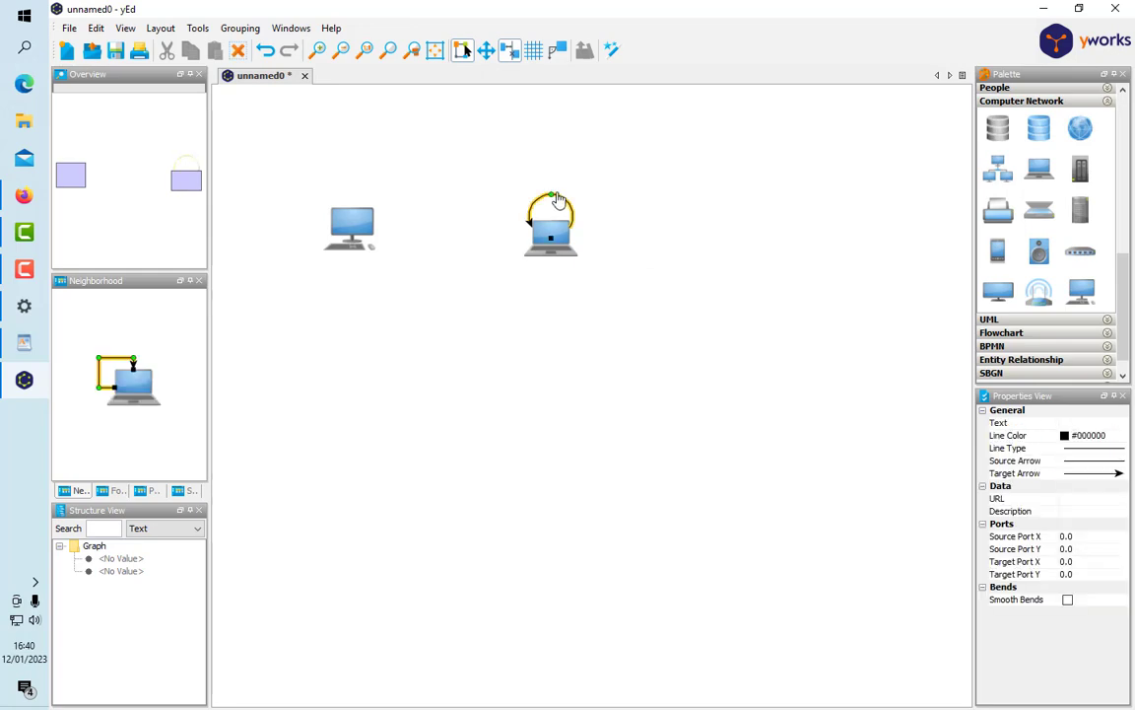
{"action": "key", "text": "Delete"}
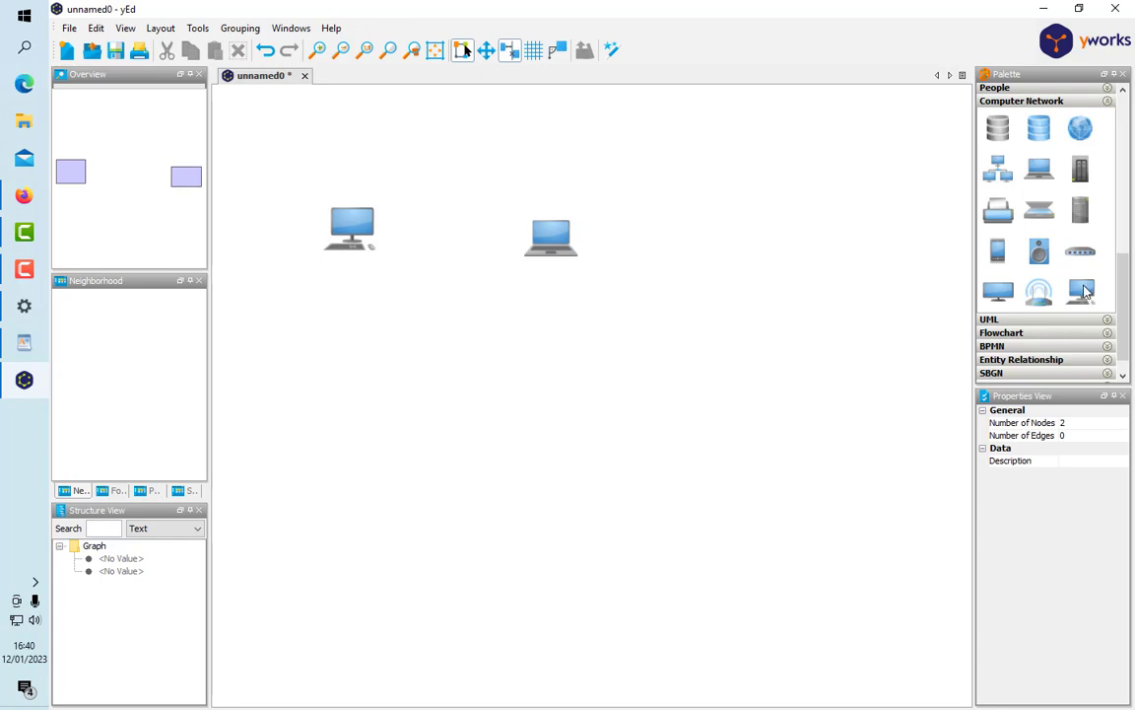
Step: Place a second desktop computer between the first desktop and the laptop
{"action": "left_click_drag", "start_coordinate": [1084, 291], "coordinate": [457, 237]}
{"action": "mouse_move", "coordinate": [550, 240]}
{"action": "left_mouse_down"}
{"action": "mouse_move", "coordinate": [712, 224]}
{"action": "mouse_move", "coordinate": [645, 237]}
{"action": "mouse_move", "coordinate": [552, 234]}
{"action": "mouse_move", "coordinate": [557, 211]}
{"action": "mouse_move", "coordinate": [553, 236]}
{"action": "mouse_move", "coordinate": [564, 224]}
{"action": "left_mouse_up"}
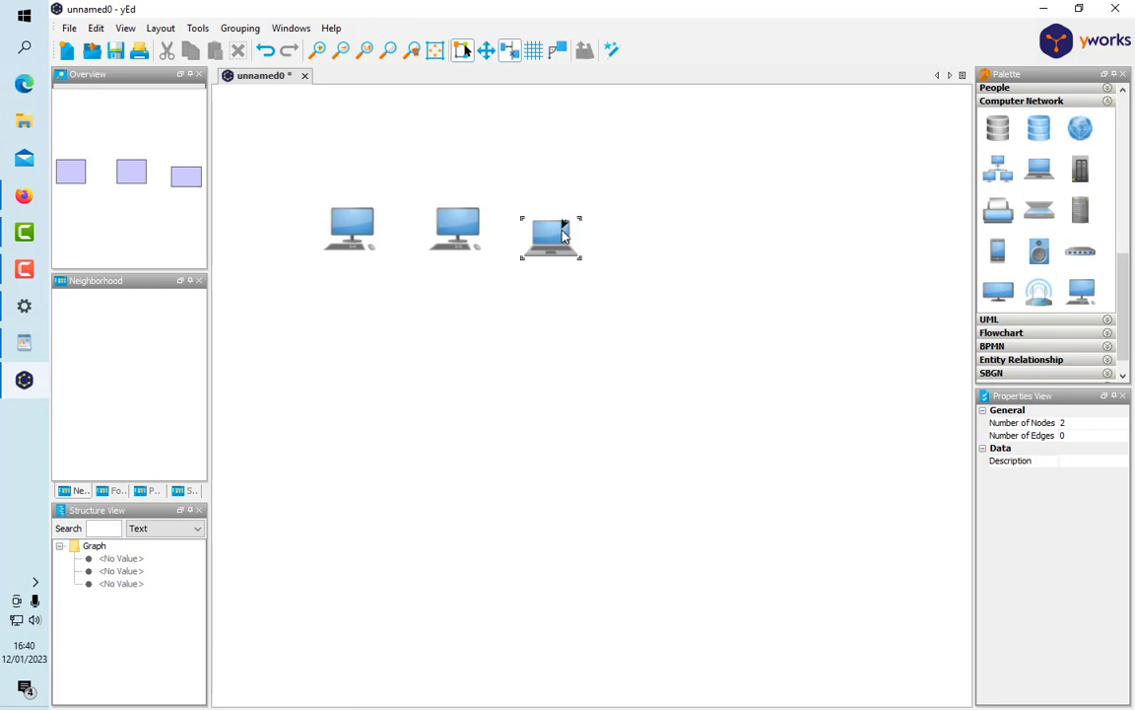
{"action": "right_click", "coordinate": [558, 217]}
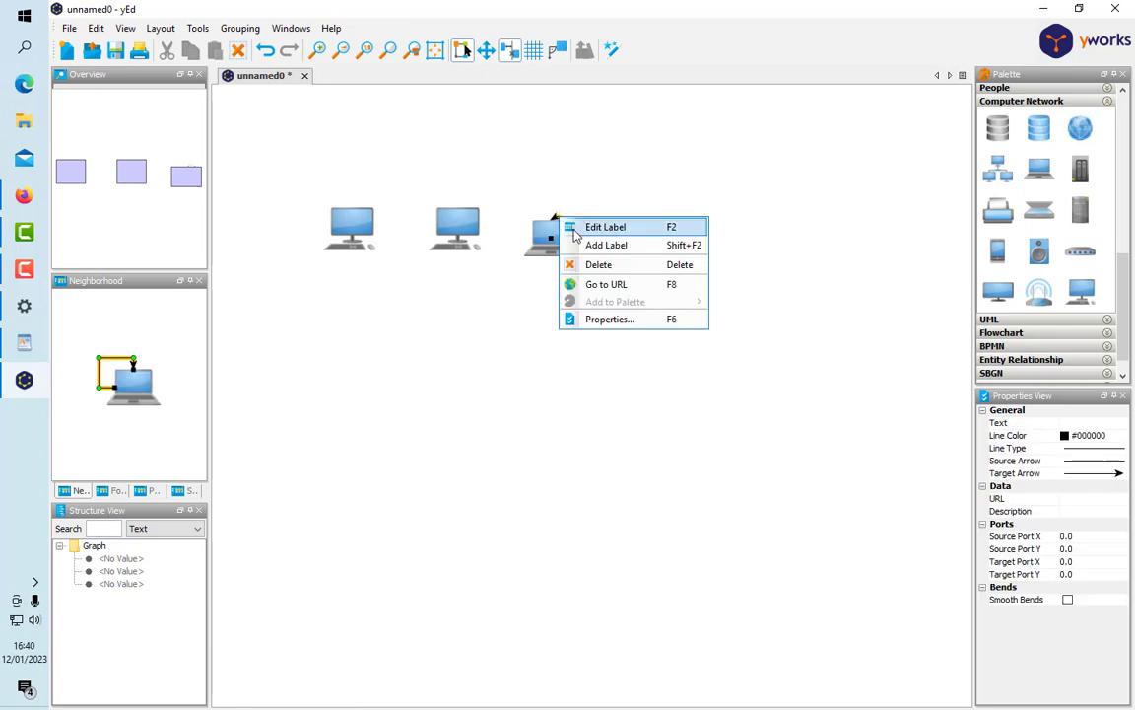
{"action": "left_click", "coordinate": [592, 266]}
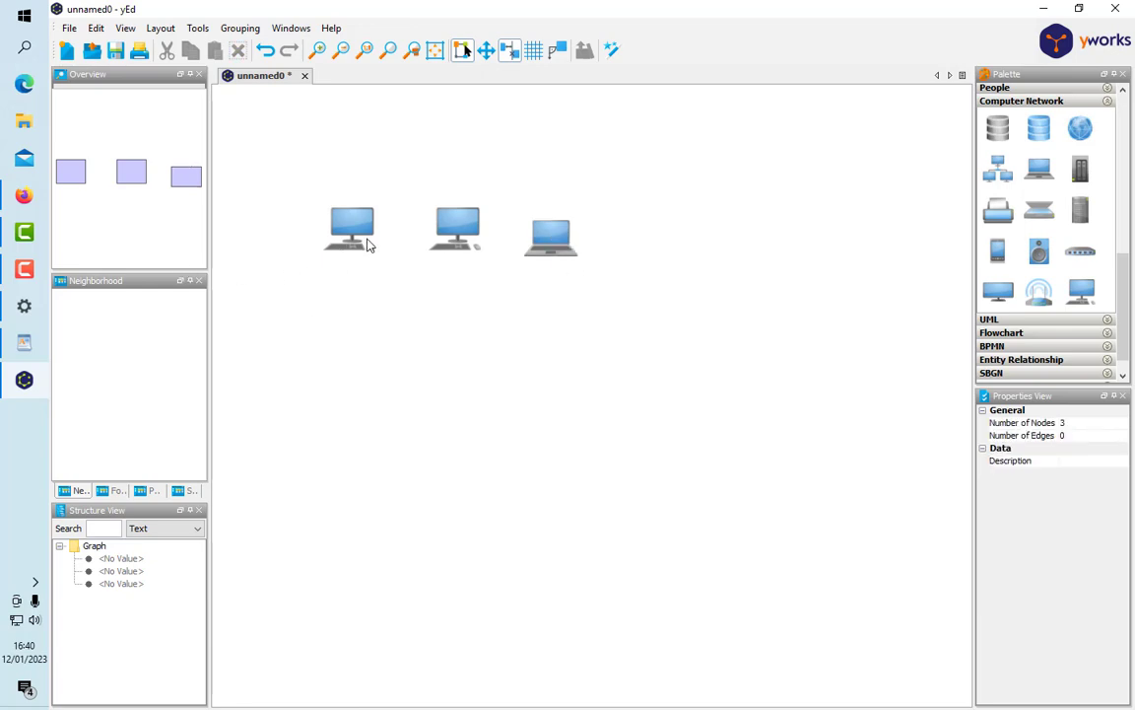
{"action": "mouse_move", "coordinate": [355, 231]}
{"action": "left_mouse_down"}
{"action": "mouse_move", "coordinate": [494, 240]}
{"action": "mouse_move", "coordinate": [383, 255]}
{"action": "left_mouse_up"}
{"action": "right_click", "coordinate": [353, 248]}
{"action": "left_click", "coordinate": [384, 297]}
Step: Rearrange the computers into a widely spaced row, swapping the order of the two desktops and moving the laptop further right
{"action": "left_click", "coordinate": [365, 222]}
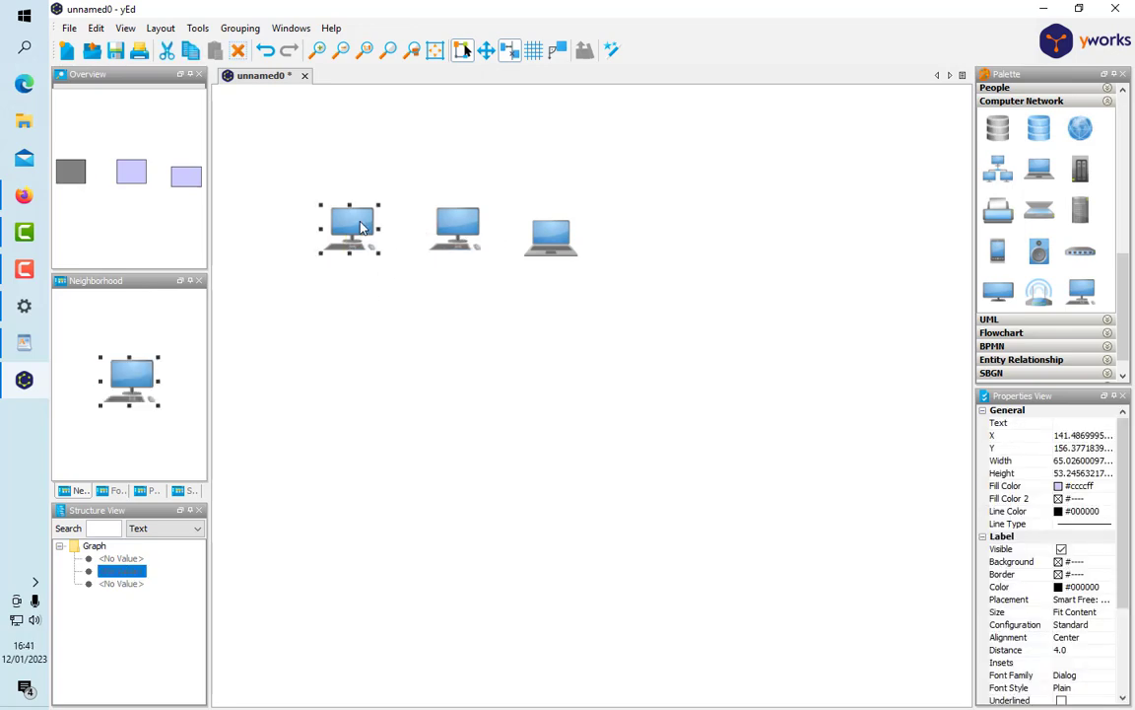
{"action": "left_click_drag", "start_coordinate": [367, 221], "coordinate": [525, 223]}
{"action": "left_click", "coordinate": [457, 232]}
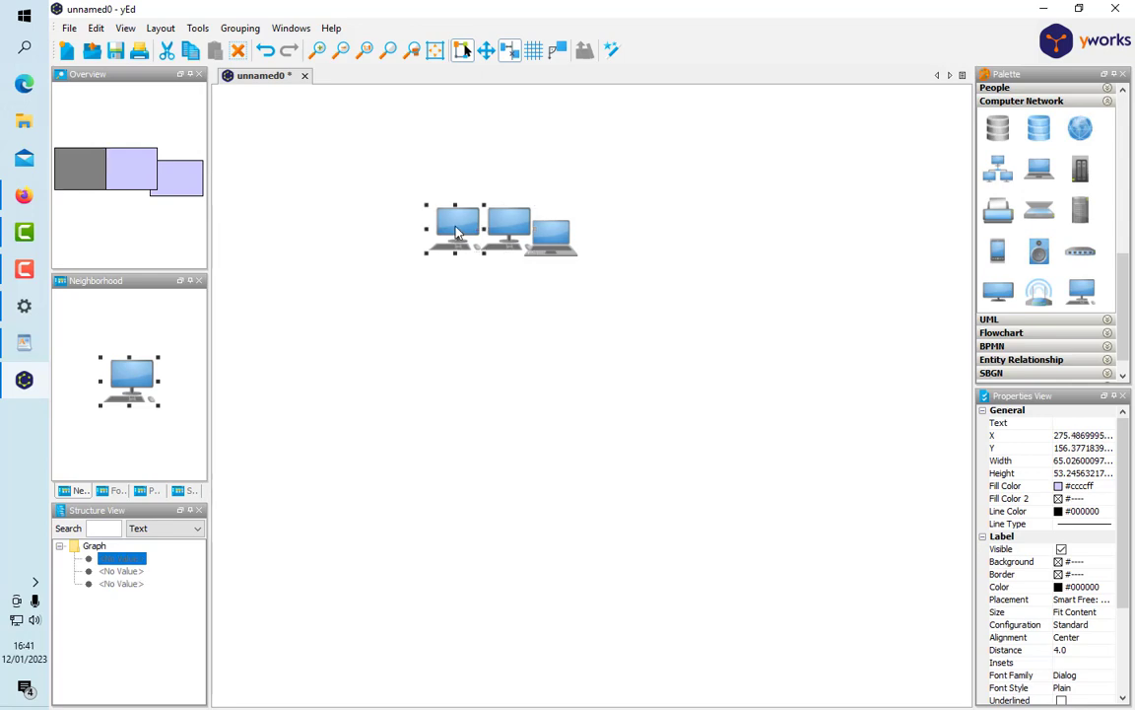
{"action": "left_click_drag", "start_coordinate": [456, 233], "coordinate": [357, 221]}
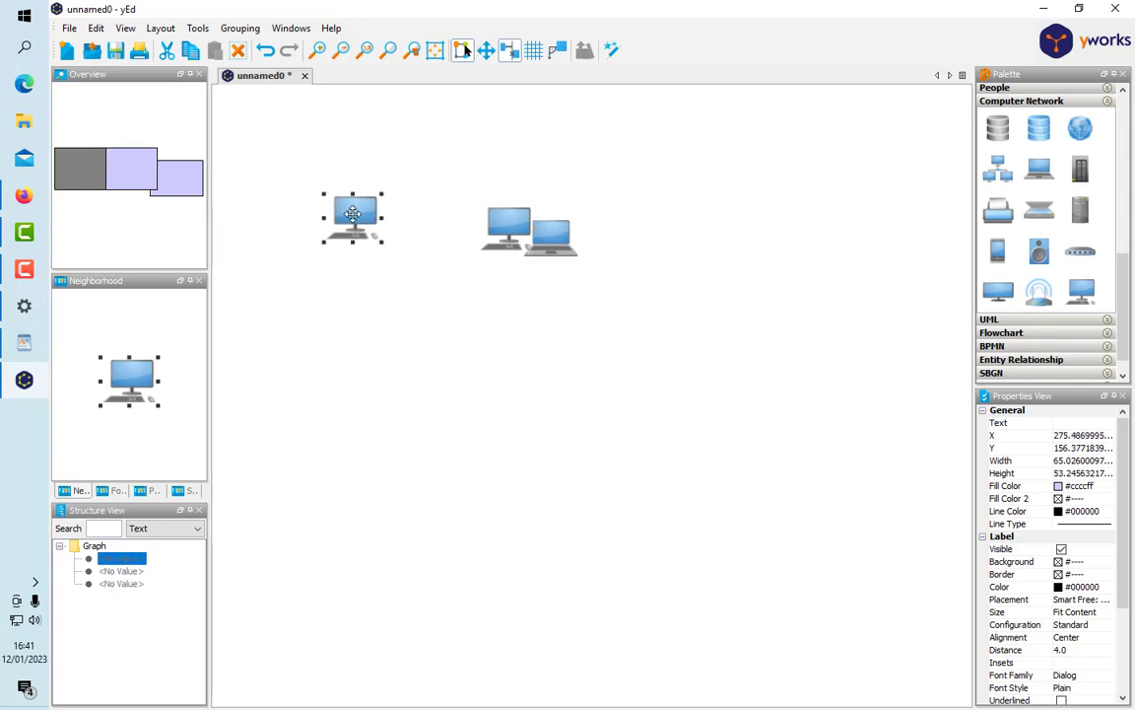
{"action": "left_click", "coordinate": [559, 241]}
{"action": "left_click_drag", "start_coordinate": [560, 241], "coordinate": [704, 214]}
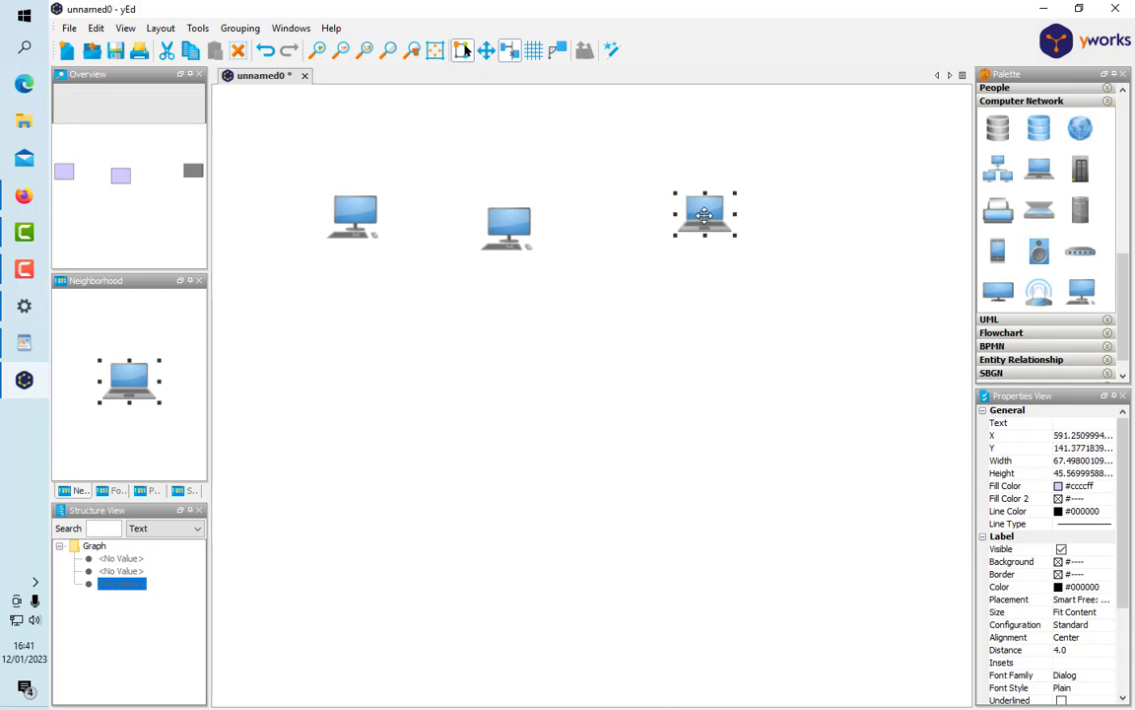
Step: Label the middle desktop computer "MACHINE TUTO"
{"action": "left_click", "coordinate": [500, 226]}
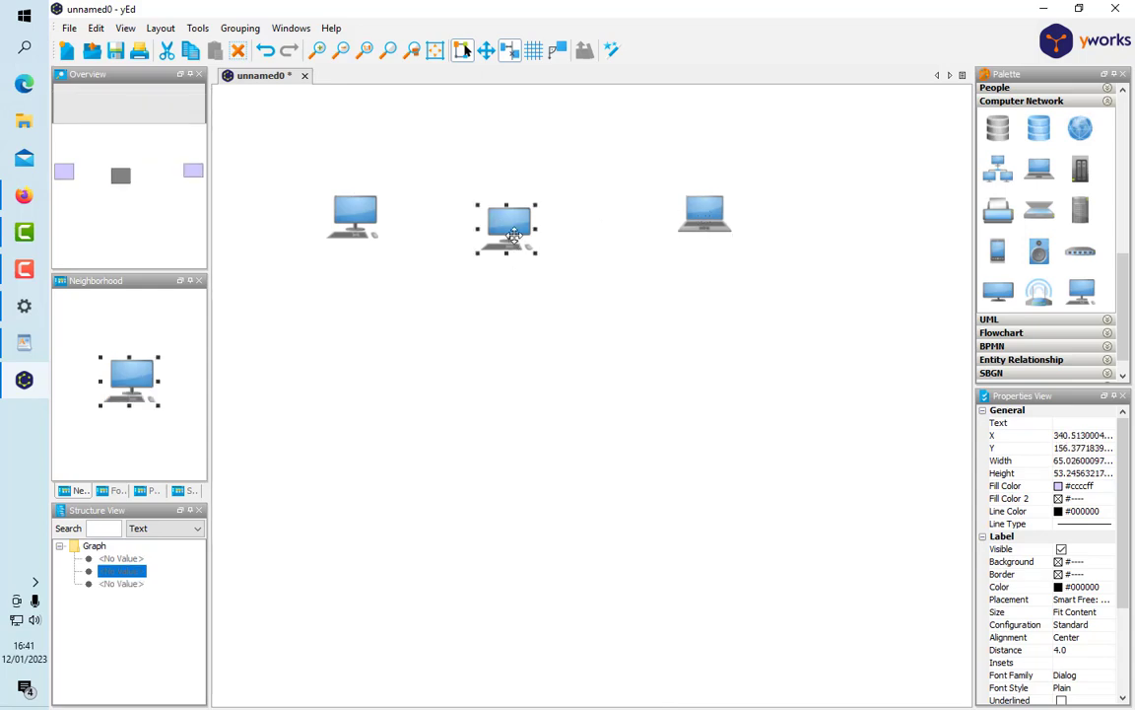
{"action": "right_click", "coordinate": [523, 212]}
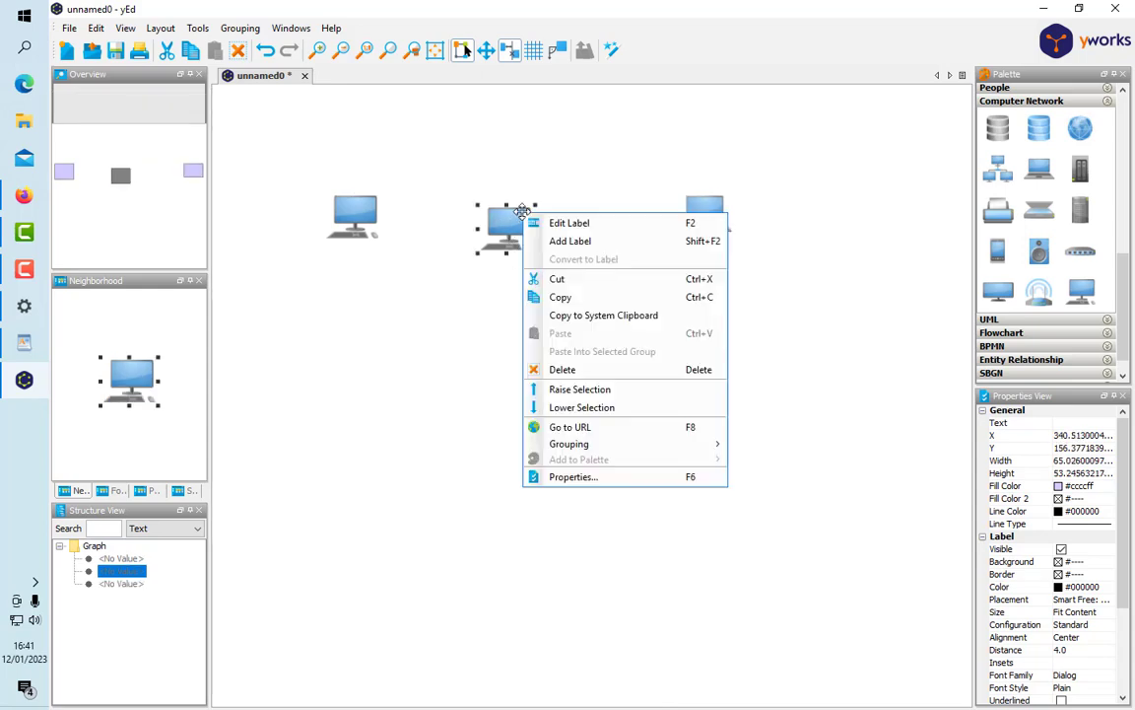
{"action": "left_click", "coordinate": [569, 223]}
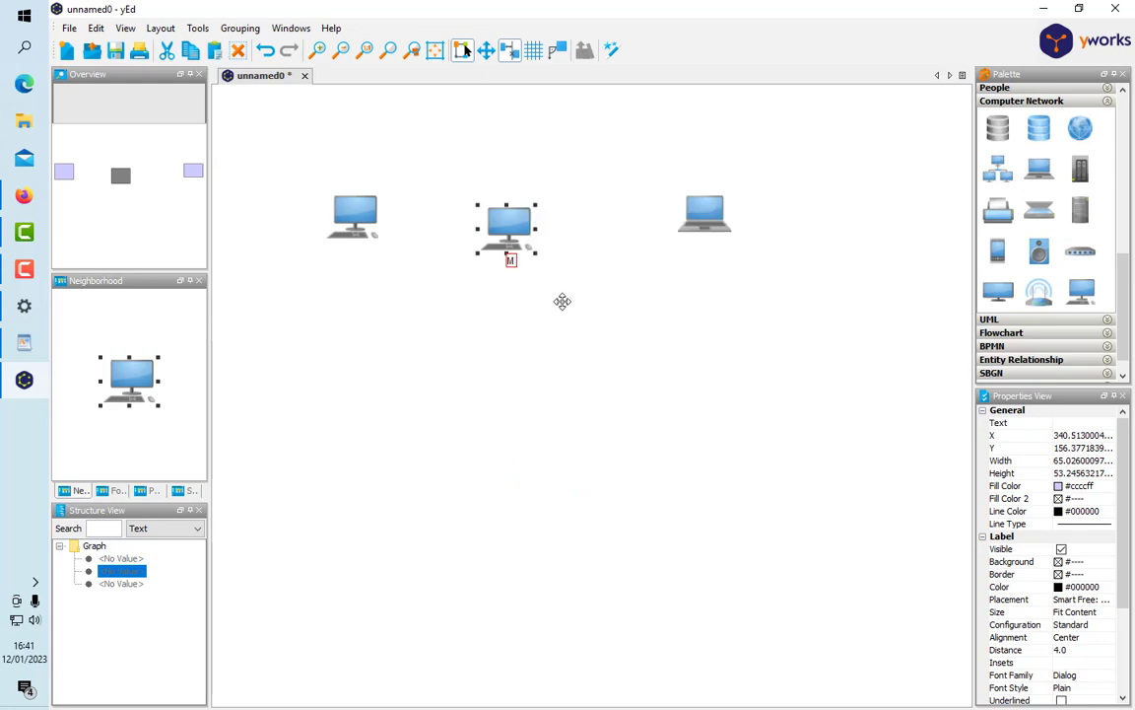
{"action": "type", "text": "MACHINE TUTO"}
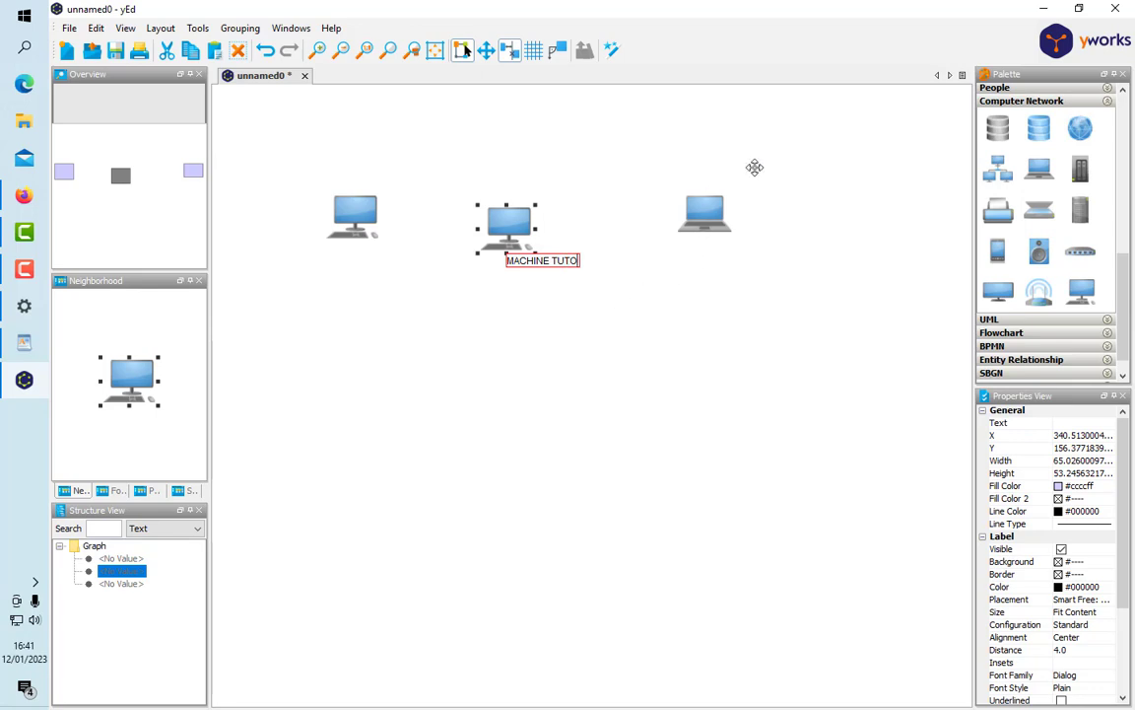
{"action": "key", "text": "Return"}
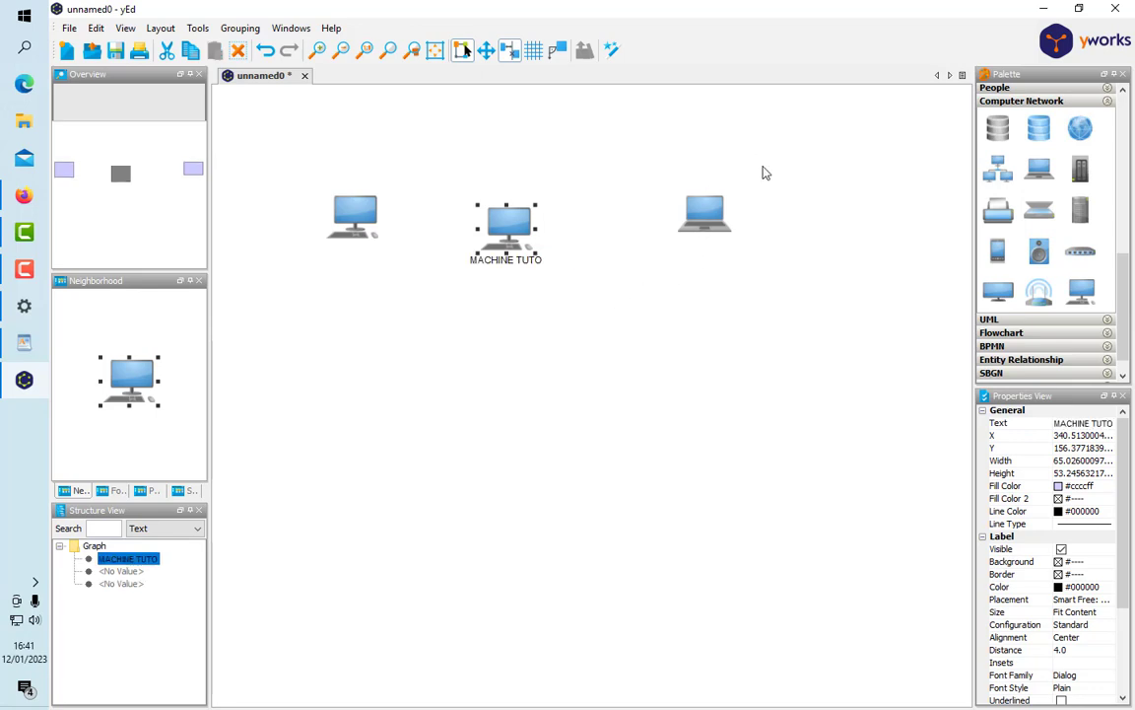
Step: Label the laptop "MACHINE DE TESTE"
{"action": "left_click", "coordinate": [702, 218]}
{"action": "right_click", "coordinate": [702, 218]}
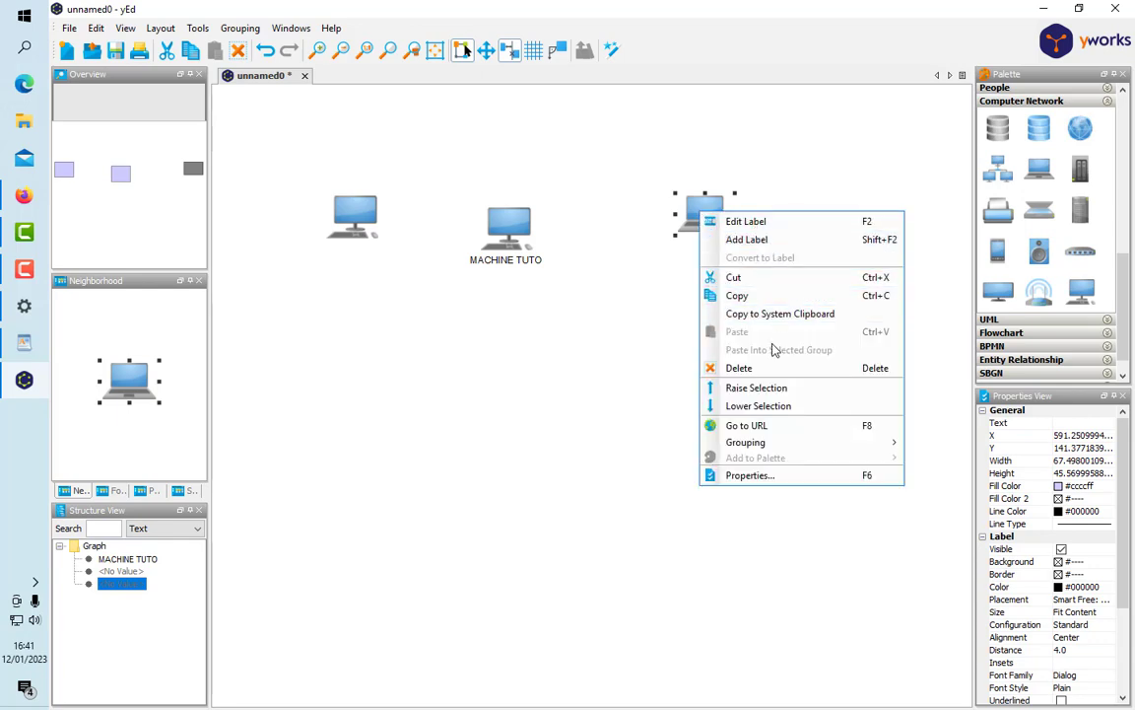
{"action": "left_click", "coordinate": [768, 225]}
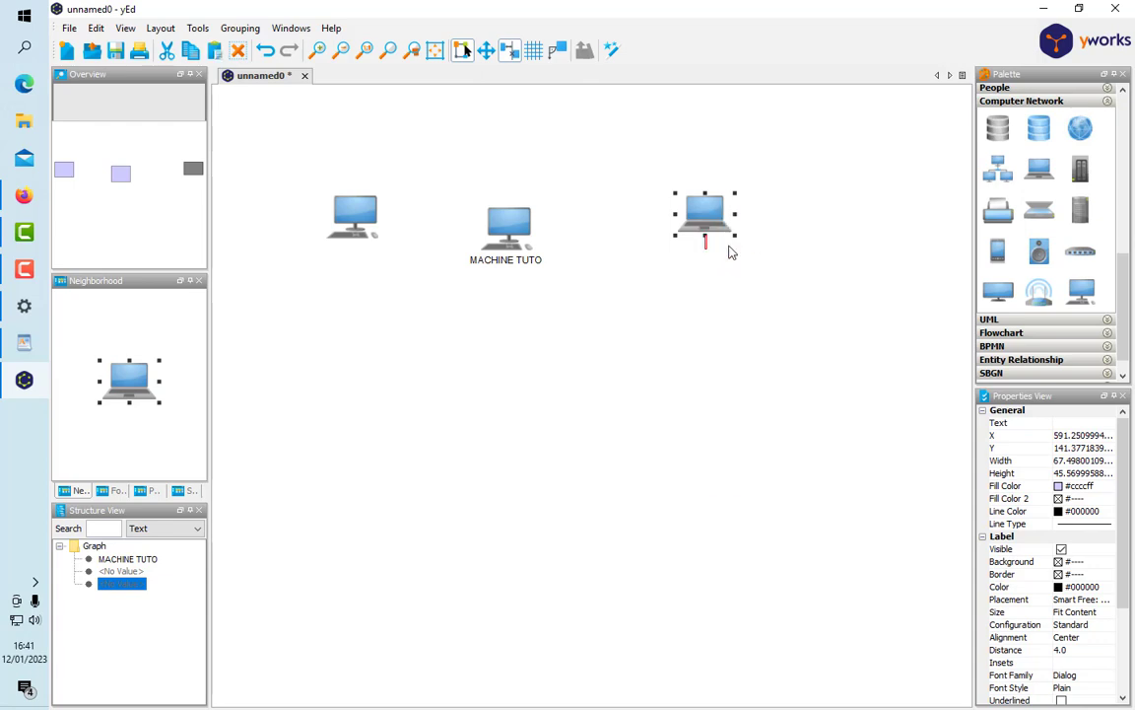
{"action": "type", "text": "MACHINE DE TESTE"}
{"action": "key", "text": "Return"}
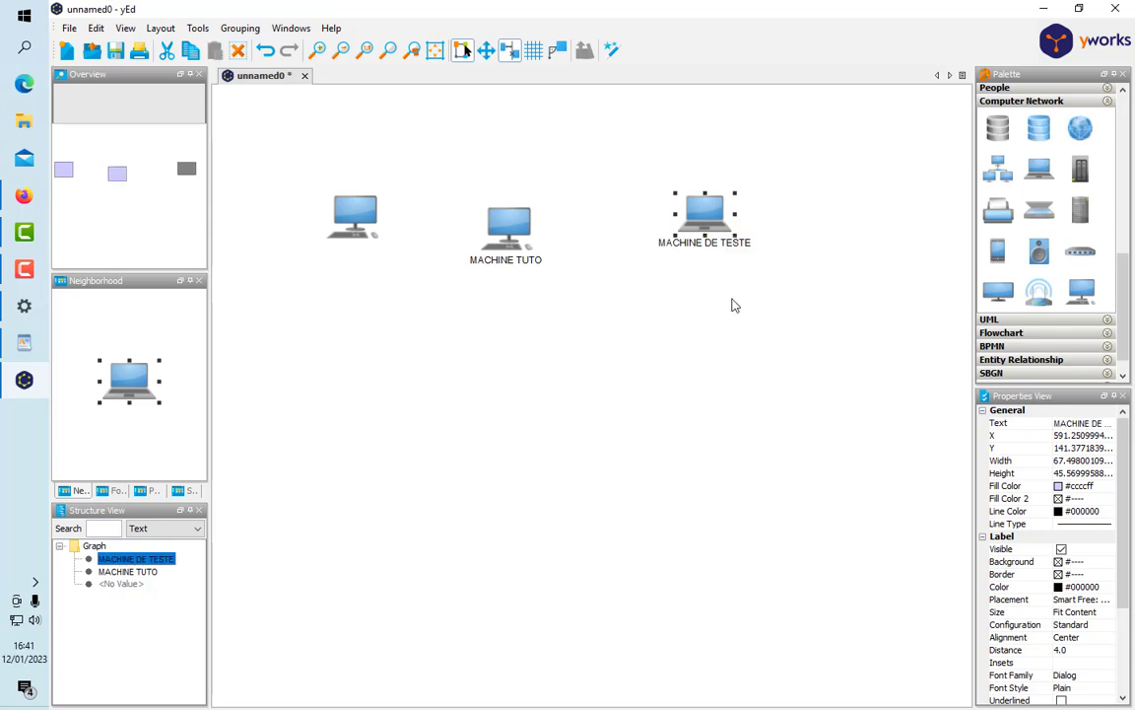
Step: Label the unlabelled desktop computer "MACHINE DE TESTE 1"
{"action": "right_click", "coordinate": [356, 223]}
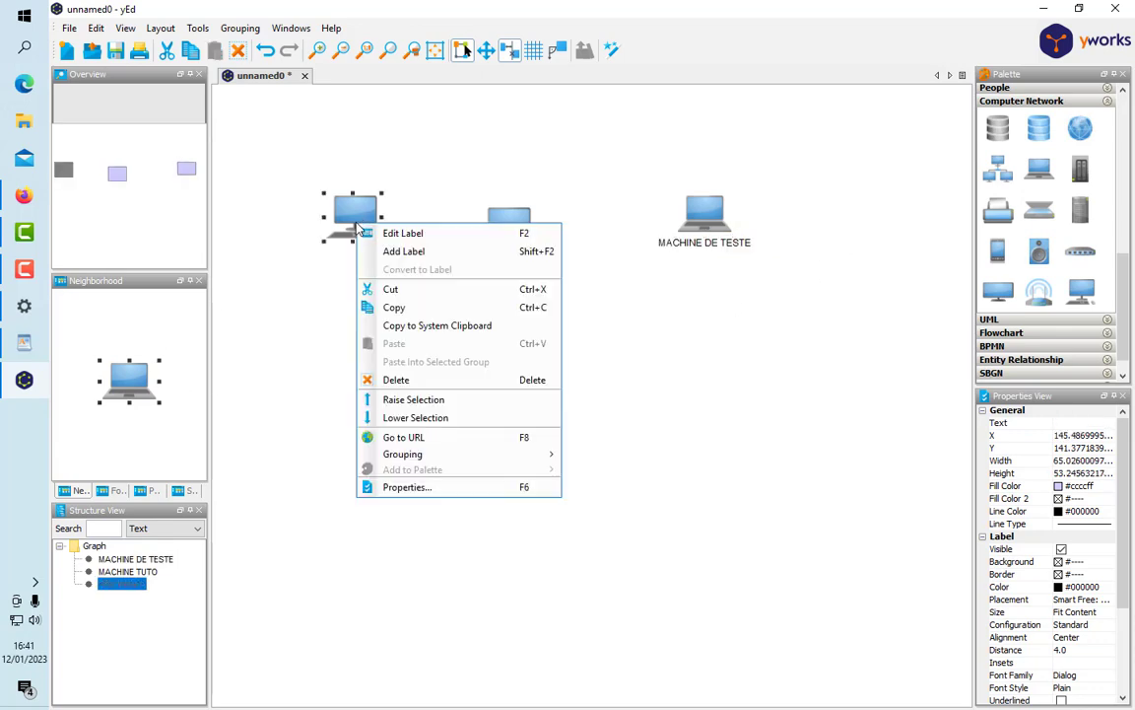
{"action": "left_click", "coordinate": [419, 244]}
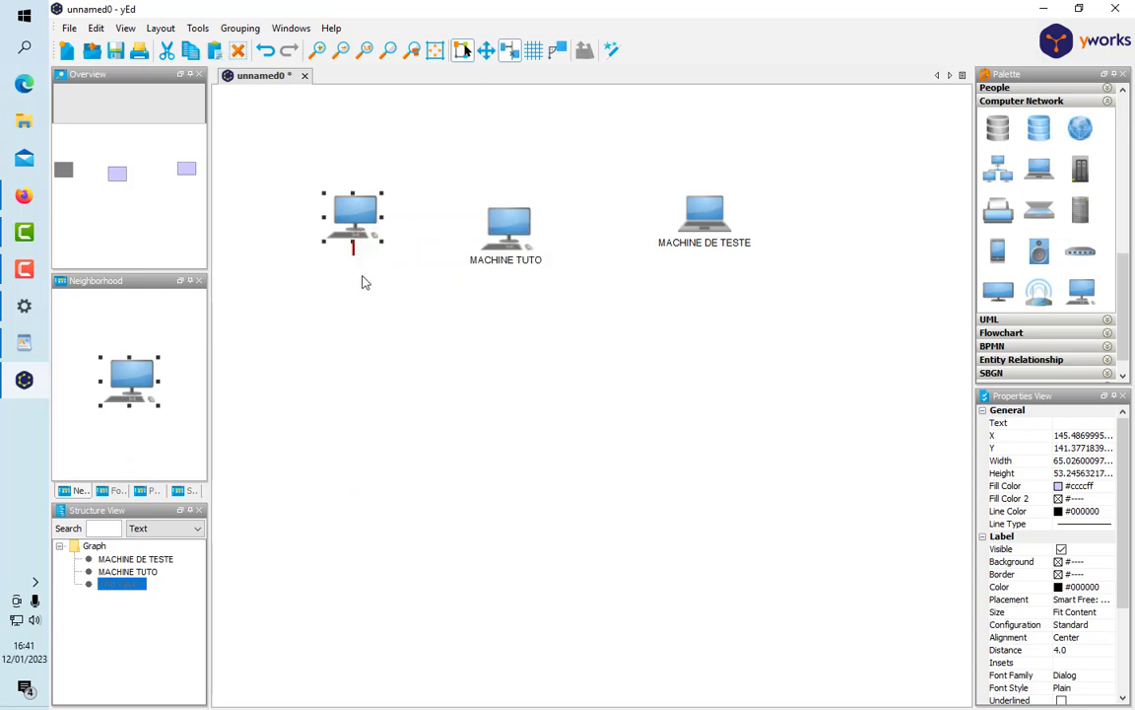
{"action": "type", "text": "MACHINE DE TES"}
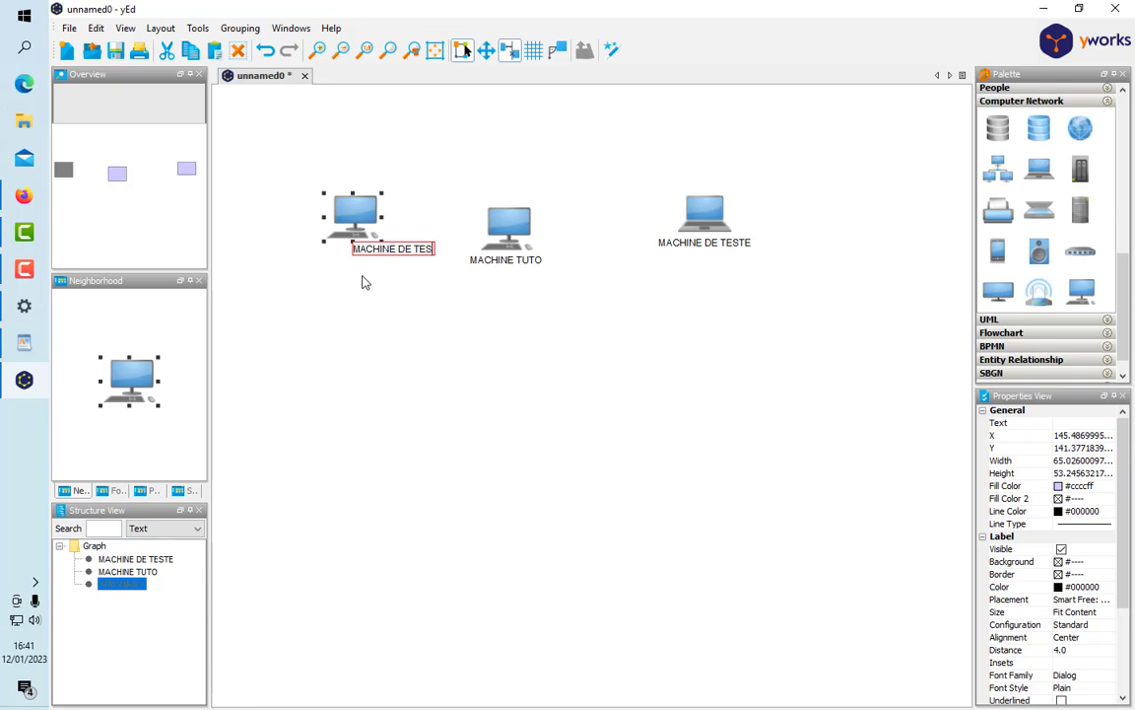
{"action": "type", "text": "TE 1"}
{"action": "key", "text": "Return"}
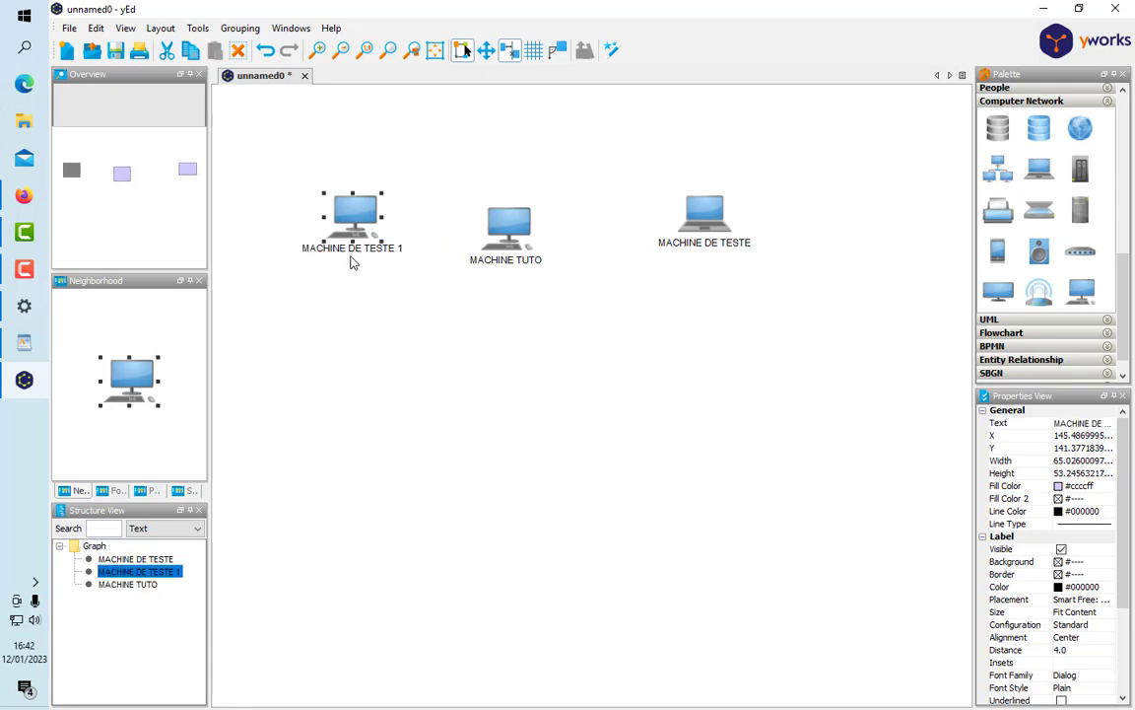
Step: Change the laptop's label to "MACHINE DE TESTE 0"
{"action": "right_click", "coordinate": [687, 250]}
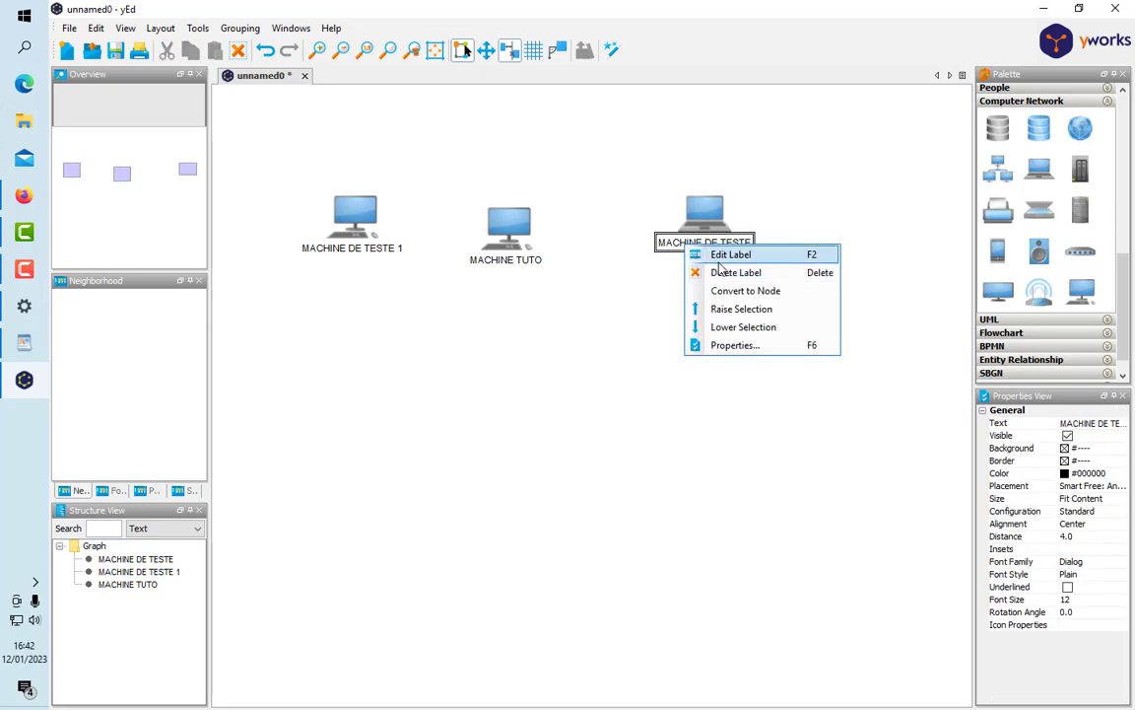
{"action": "left_click", "coordinate": [709, 255]}
{"action": "left_click", "coordinate": [750, 247]}
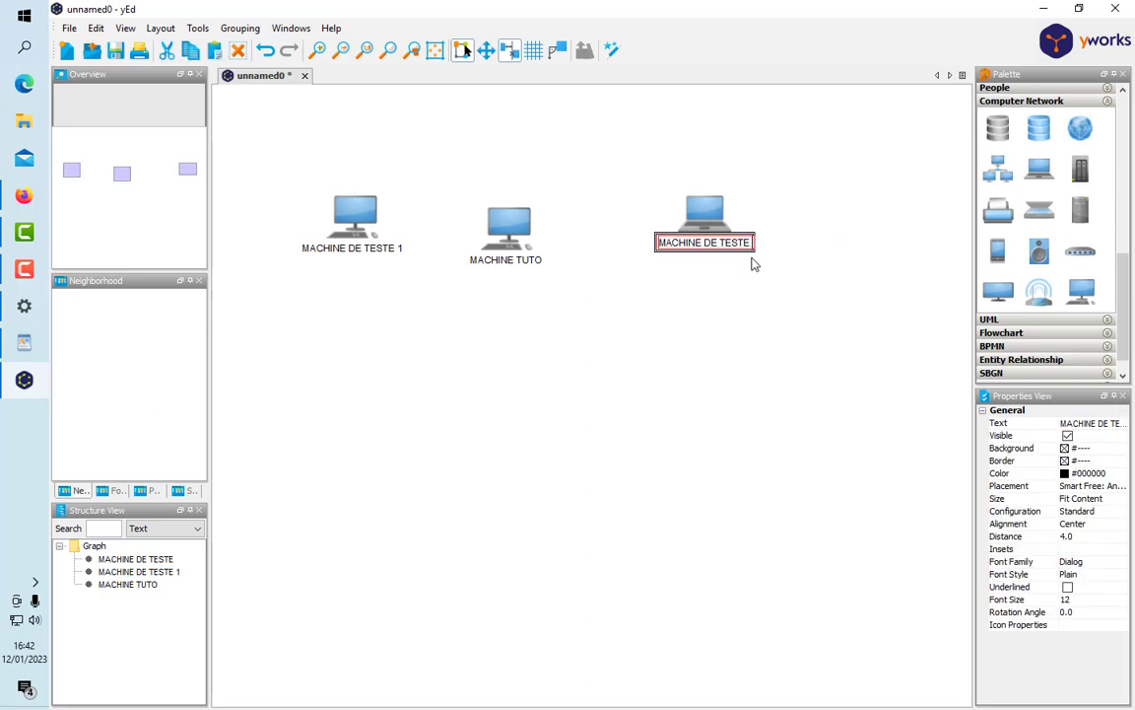
{"action": "key", "text": "Return"}
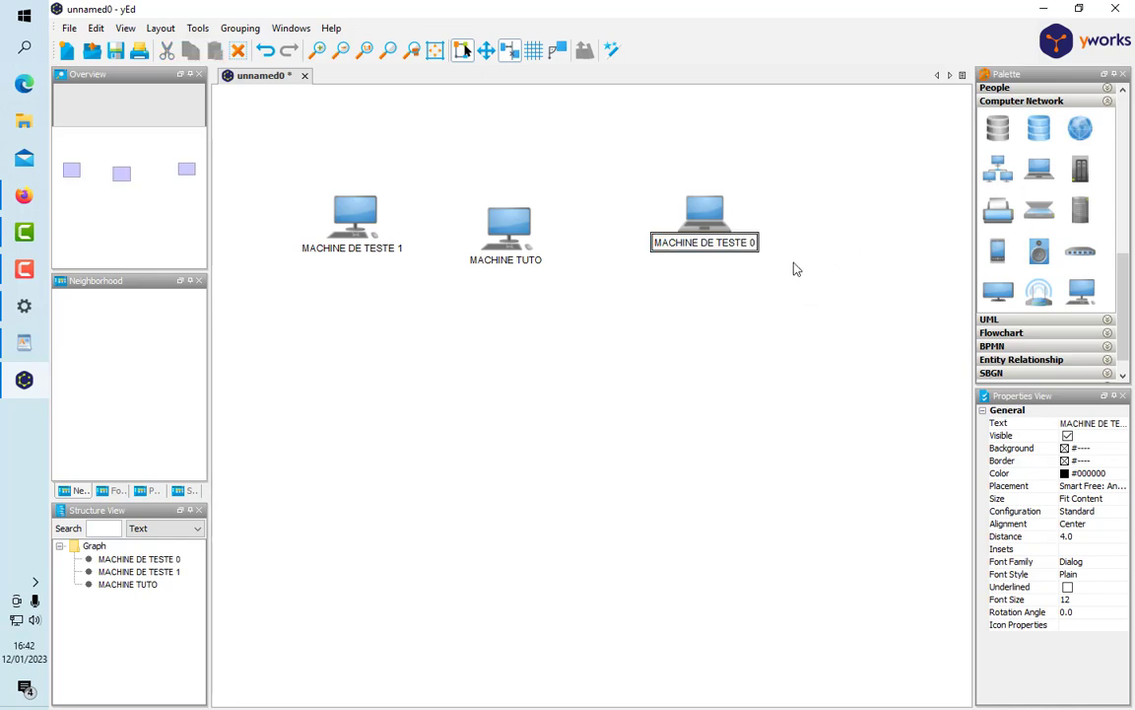
{"action": "left_click", "coordinate": [771, 370]}
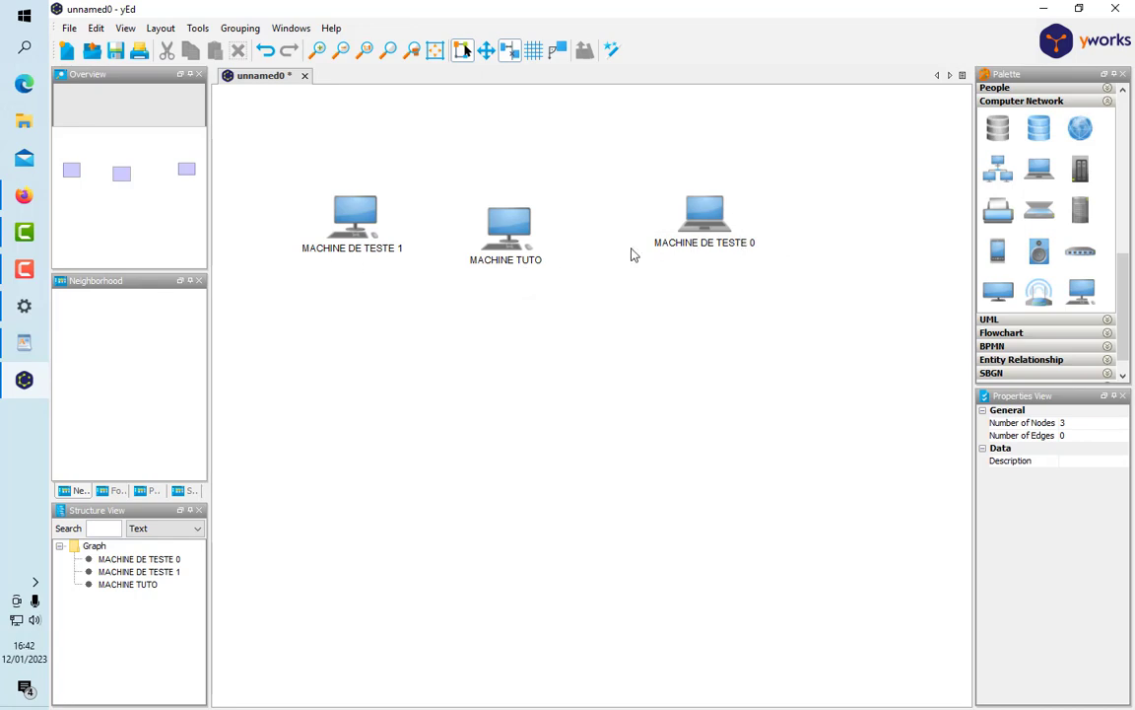
Step: Change the middle desktop computer's label to "MACHINE TUTO 7"
{"action": "left_click_drag", "start_coordinate": [470, 190], "coordinate": [568, 309]}
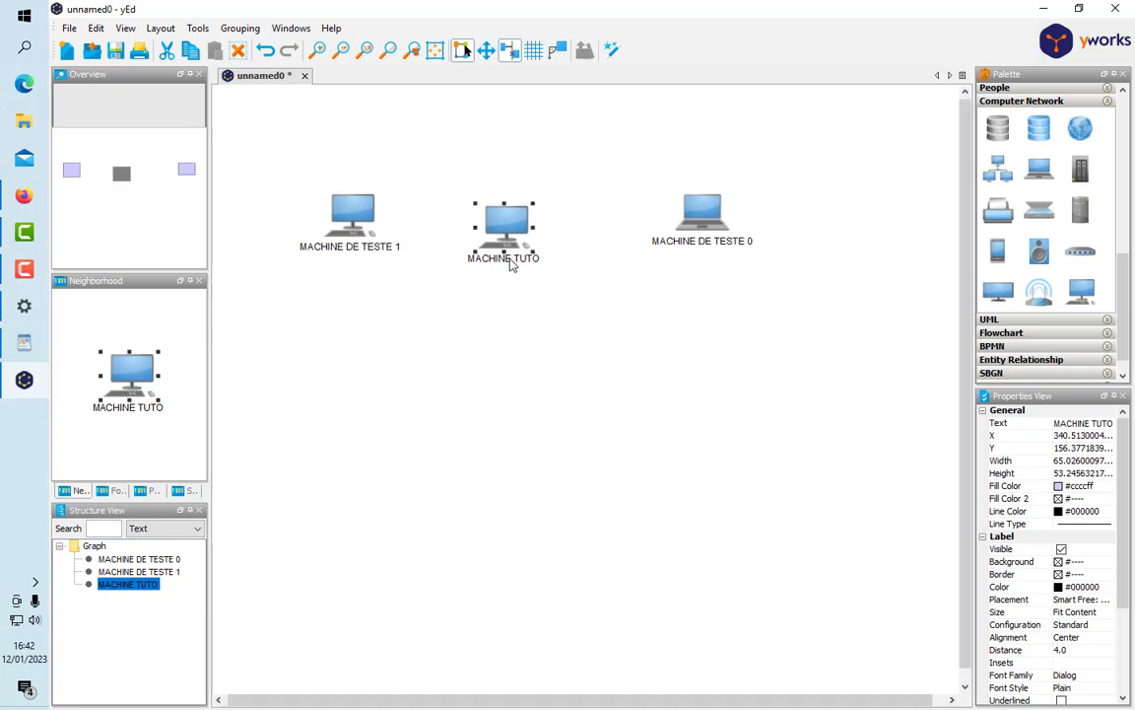
{"action": "right_click", "coordinate": [510, 262]}
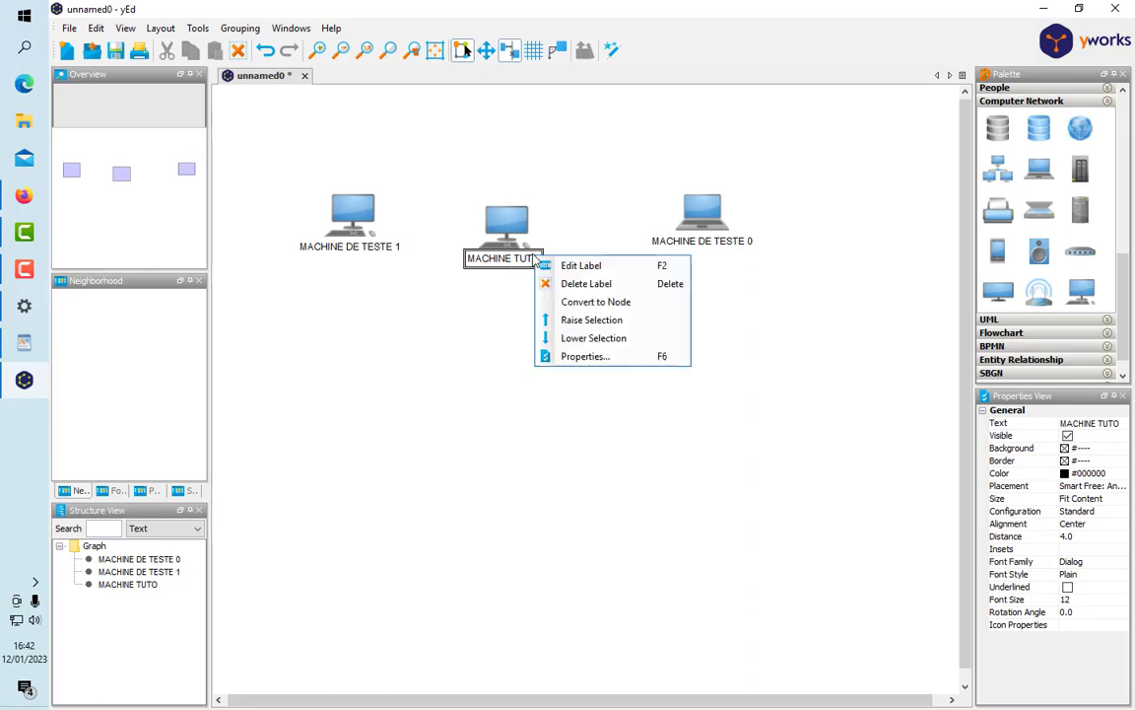
{"action": "left_click", "coordinate": [567, 269]}
{"action": "left_click", "coordinate": [540, 262]}
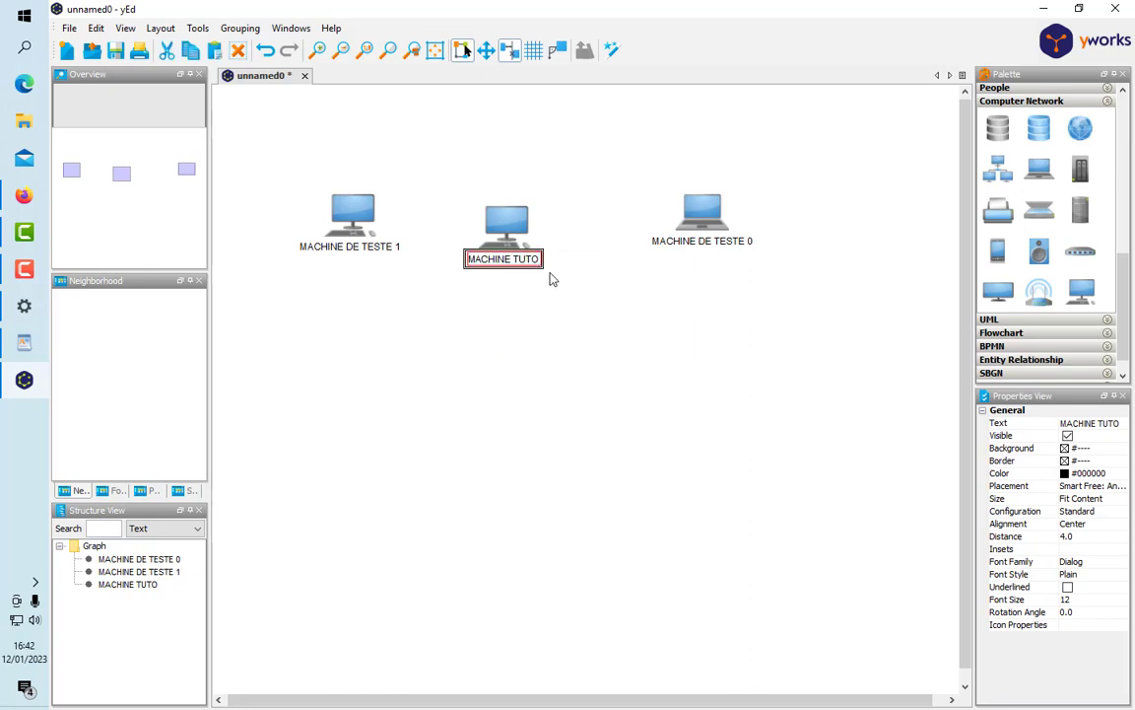
{"action": "type", "text": "7"}
{"action": "key", "text": "Return"}
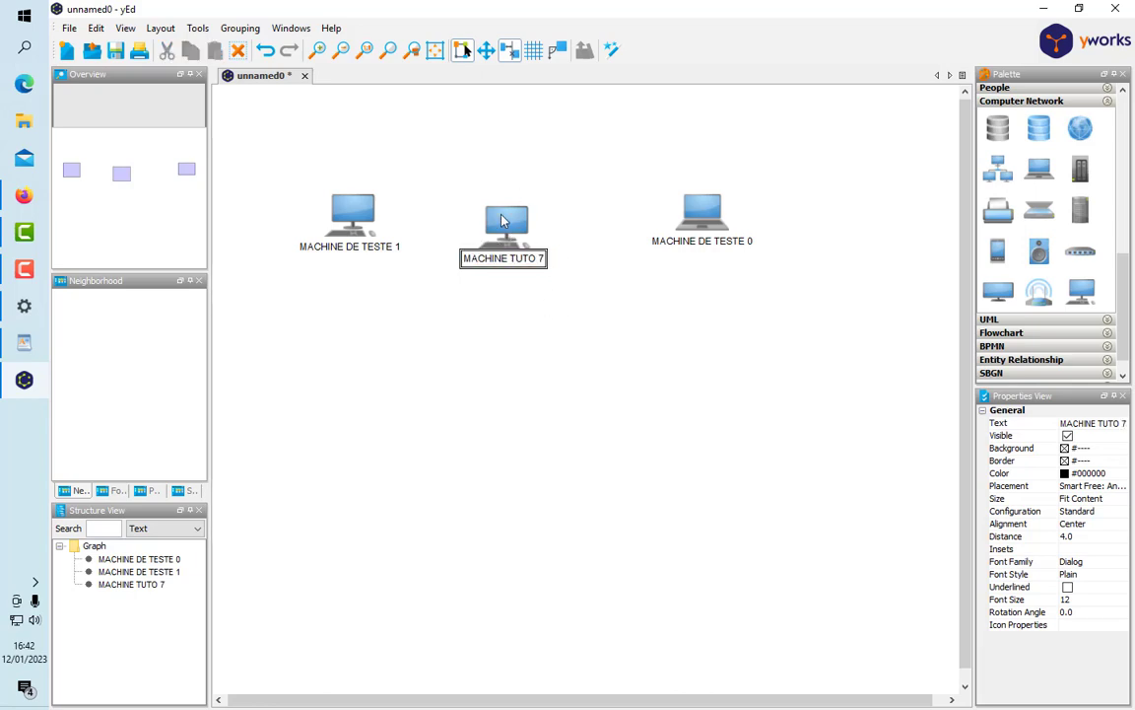
Step: Align MACHINE TUTO 7 in a row with the other two computers, closer to the laptop, and connect it with arrows to both
{"action": "left_click_drag", "start_coordinate": [451, 167], "coordinate": [535, 279]}
{"action": "left_click_drag", "start_coordinate": [510, 221], "coordinate": [549, 214]}
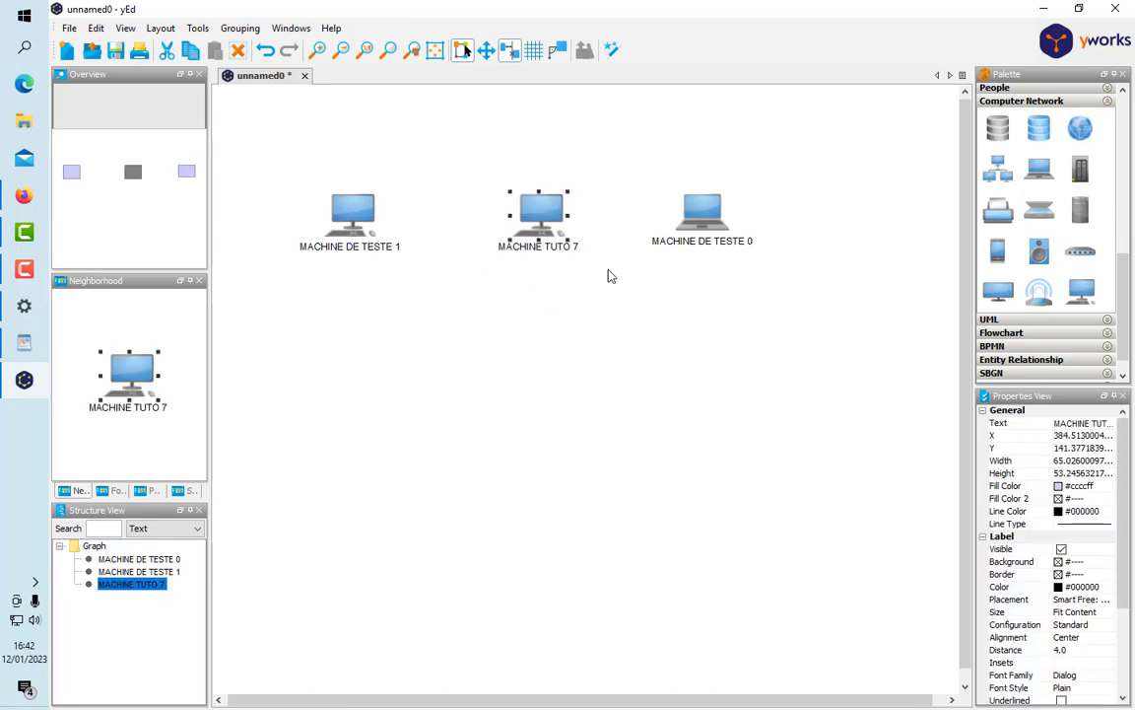
{"action": "left_click", "coordinate": [605, 386]}
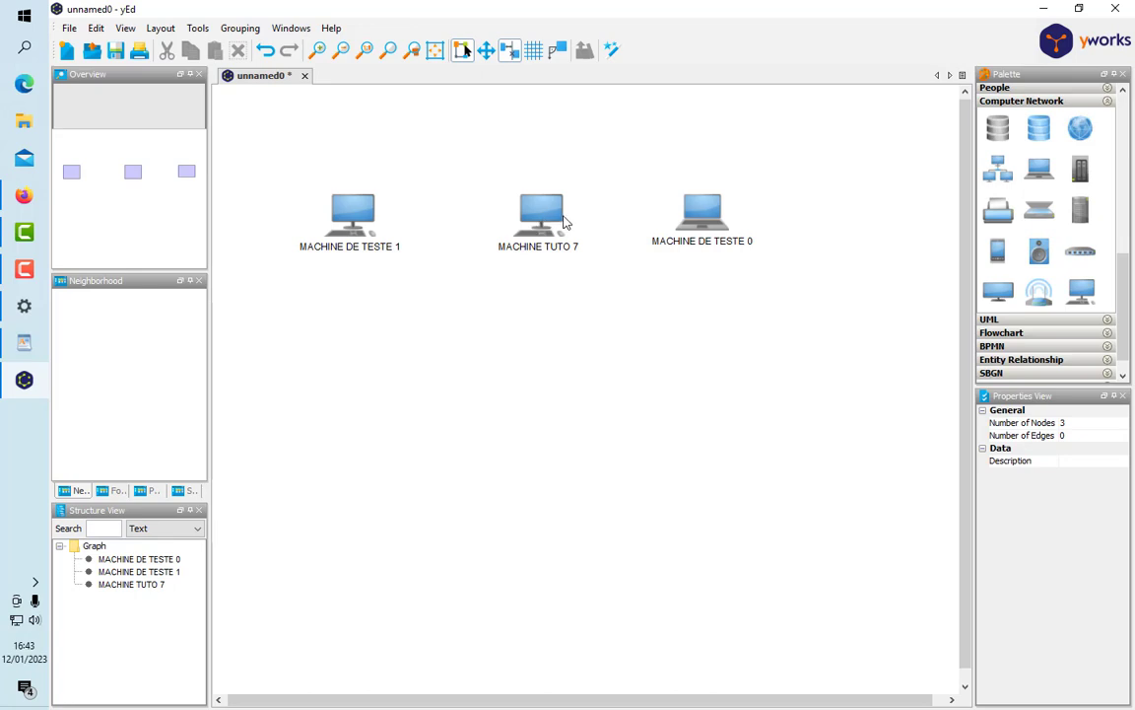
{"action": "left_click_drag", "start_coordinate": [564, 221], "coordinate": [694, 215]}
{"action": "left_click_drag", "start_coordinate": [373, 218], "coordinate": [532, 212]}
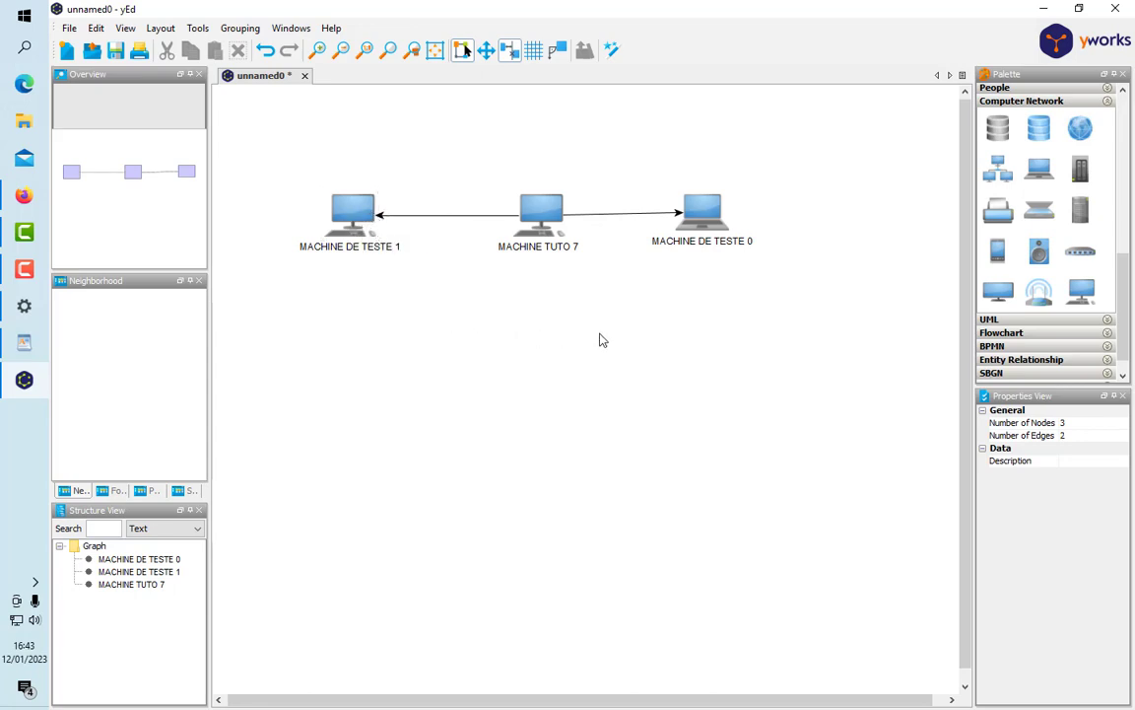
Step: Place two wireless routers side by side above the computers, one over MACHINE TUTO 7 and one to its left
{"action": "scroll", "coordinate": [1082, 292], "scroll_direction": "up", "scroll_amount": 1}
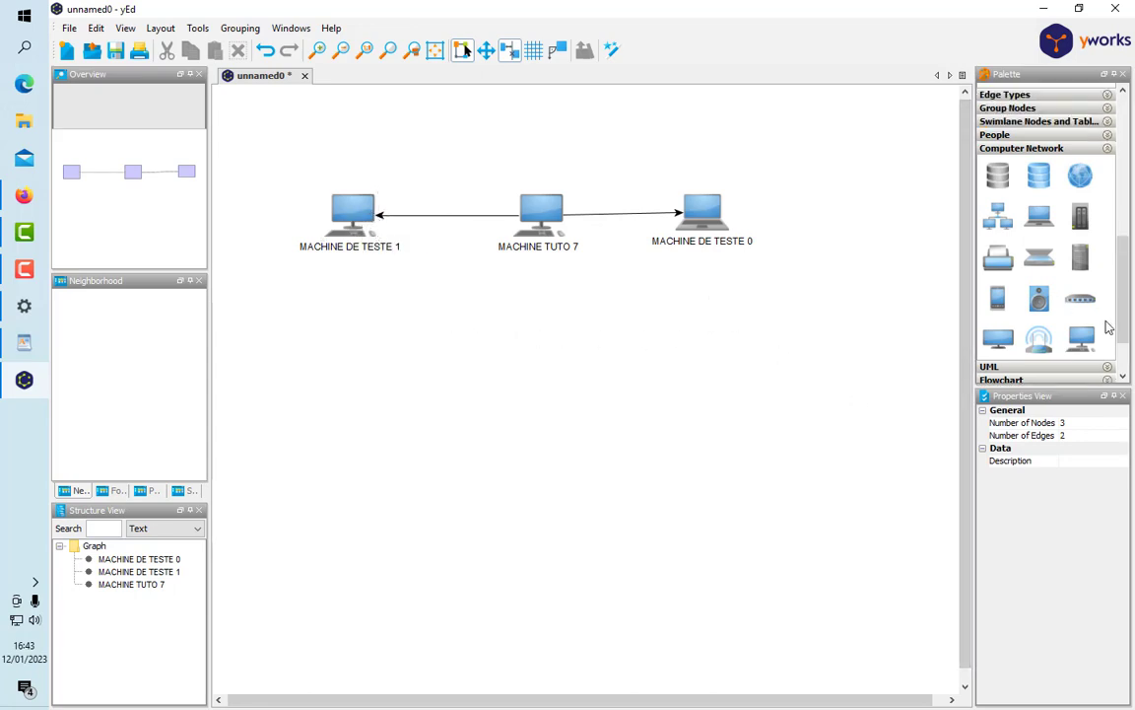
{"action": "scroll", "coordinate": [1128, 281], "scroll_direction": "down", "scroll_amount": 2}
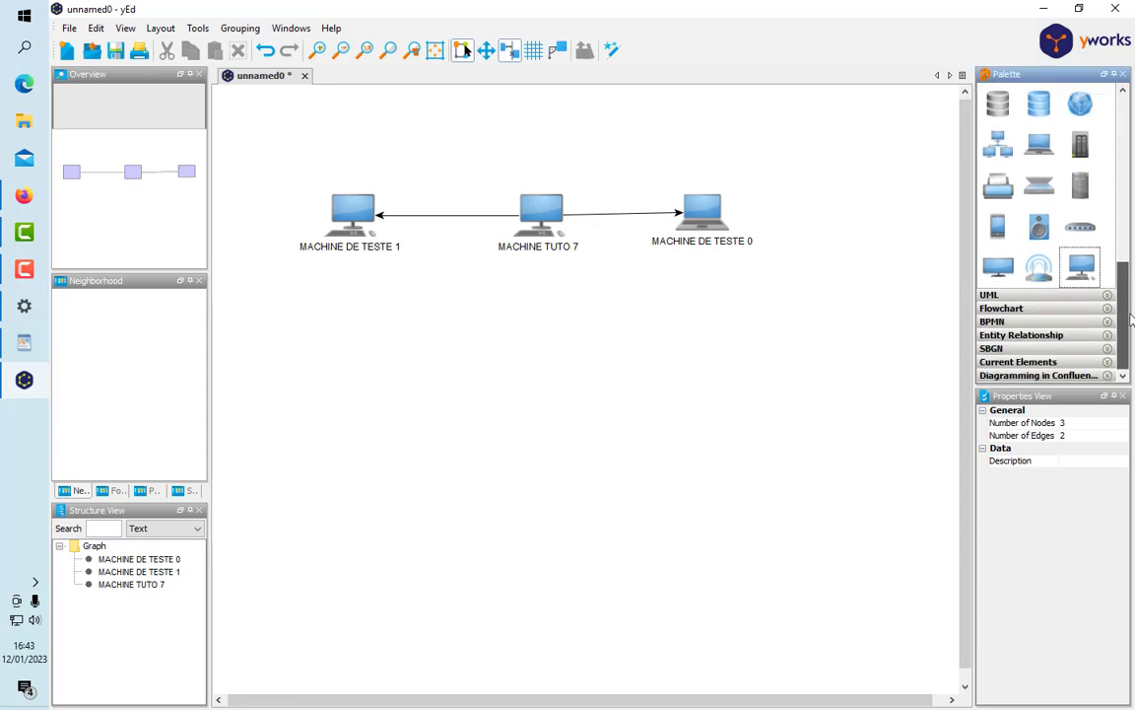
{"action": "left_click_drag", "start_coordinate": [1039, 267], "coordinate": [818, 219]}
{"action": "left_click_drag", "start_coordinate": [509, 165], "coordinate": [543, 136]}
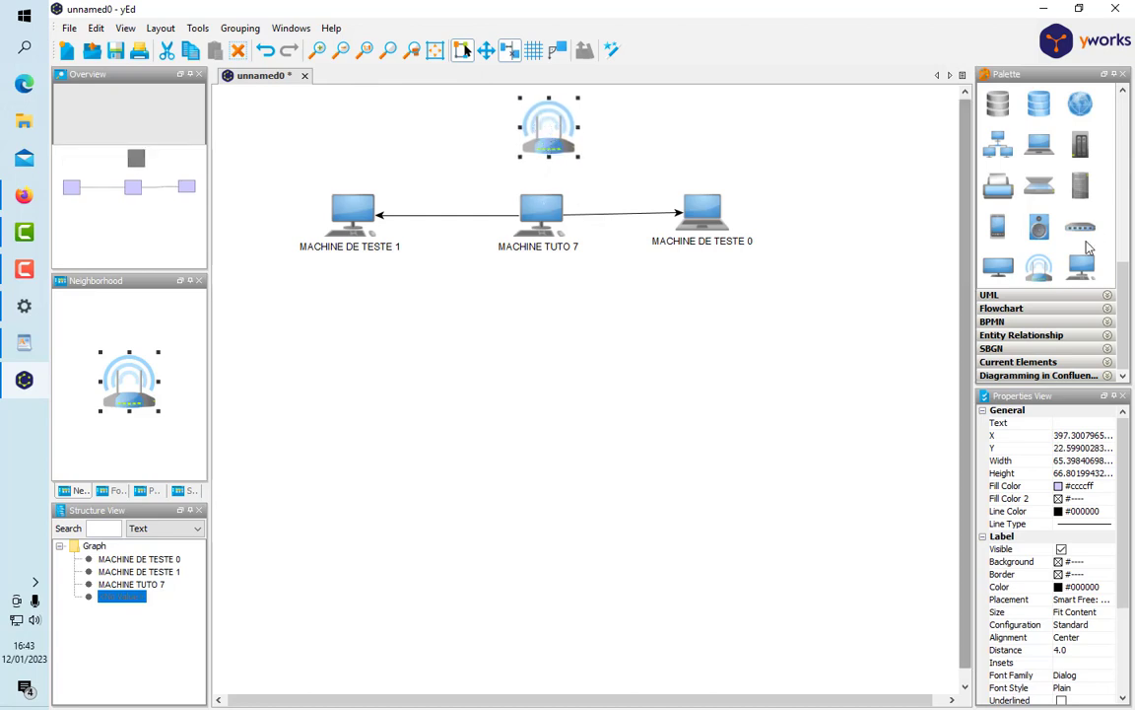
{"action": "left_click_drag", "start_coordinate": [1057, 270], "coordinate": [445, 139]}
{"action": "left_click", "coordinate": [512, 286]}
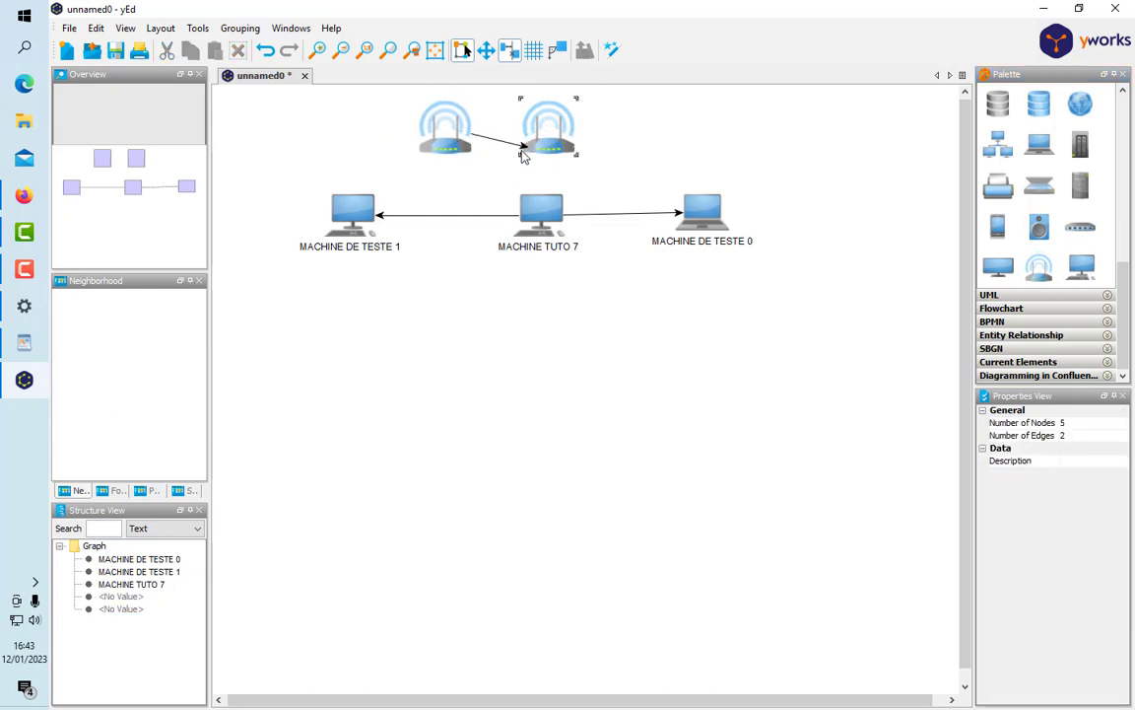
Step: Connect the left router with arrows to the right router and to MACHINE TUTO 7
{"action": "left_click", "coordinate": [471, 135]}
{"action": "left_click", "coordinate": [483, 127]}
{"action": "left_click_drag", "start_coordinate": [461, 150], "coordinate": [529, 133]}
{"action": "left_click_drag", "start_coordinate": [455, 153], "coordinate": [540, 212]}
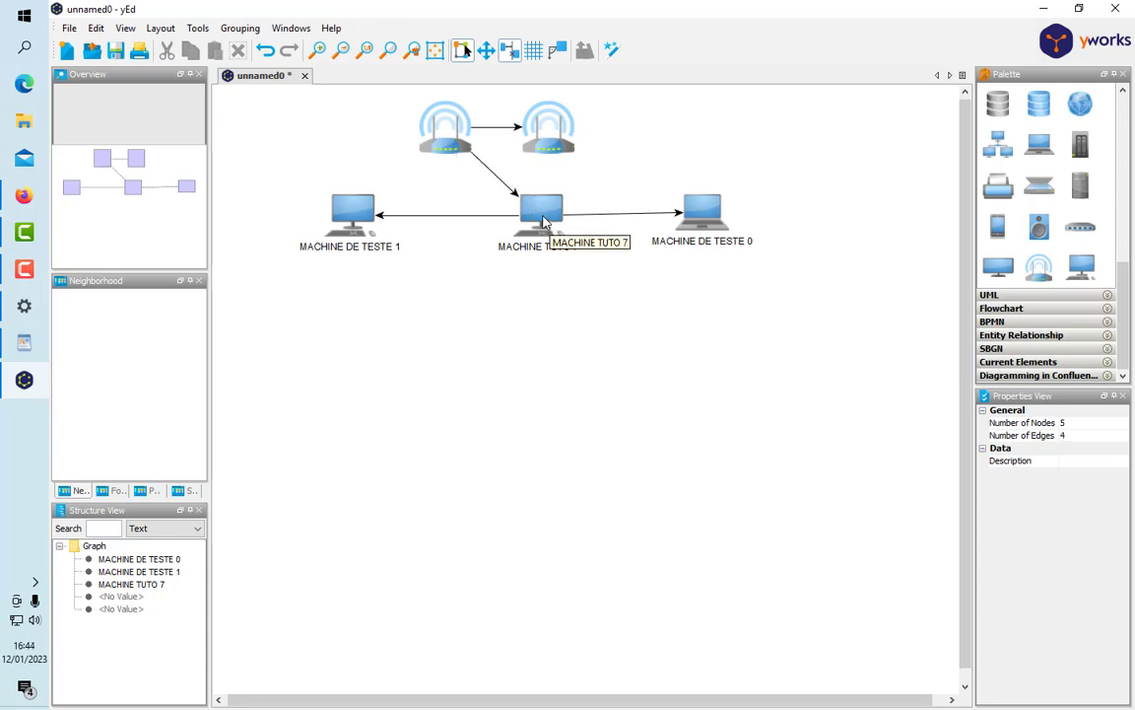
Step: Connect MACHINE DE TESTE 1 with an arrow to the router above MACHINE TUTO 7
{"action": "left_click", "coordinate": [366, 204]}
{"action": "left_click", "coordinate": [371, 175]}
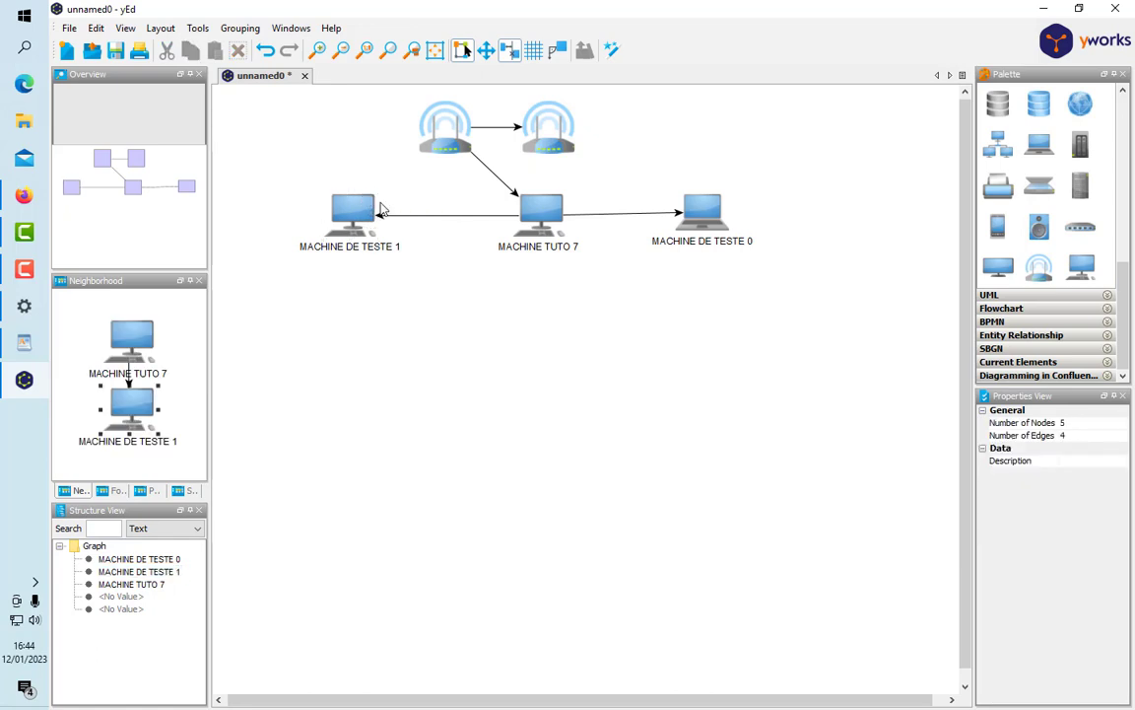
{"action": "left_click_drag", "start_coordinate": [375, 212], "coordinate": [558, 158]}
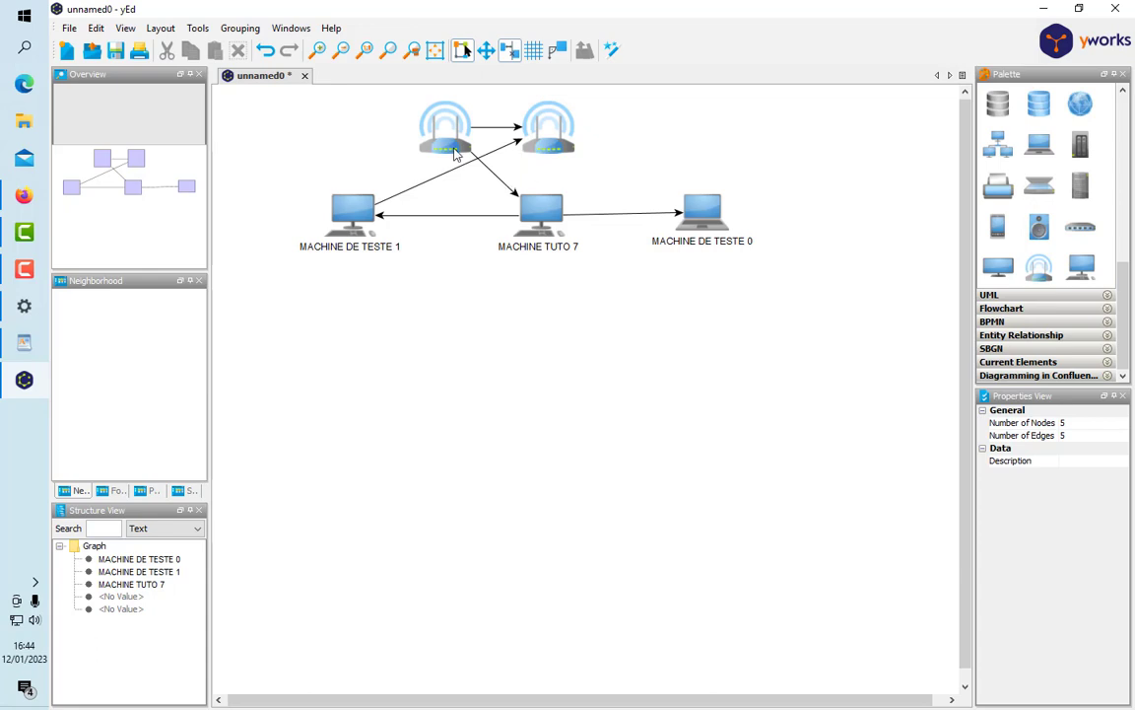
Step: Move the left router to the right side of the other router, between MACHINE TUTO 7 and the laptop
{"action": "left_click_drag", "start_coordinate": [444, 133], "coordinate": [624, 144]}
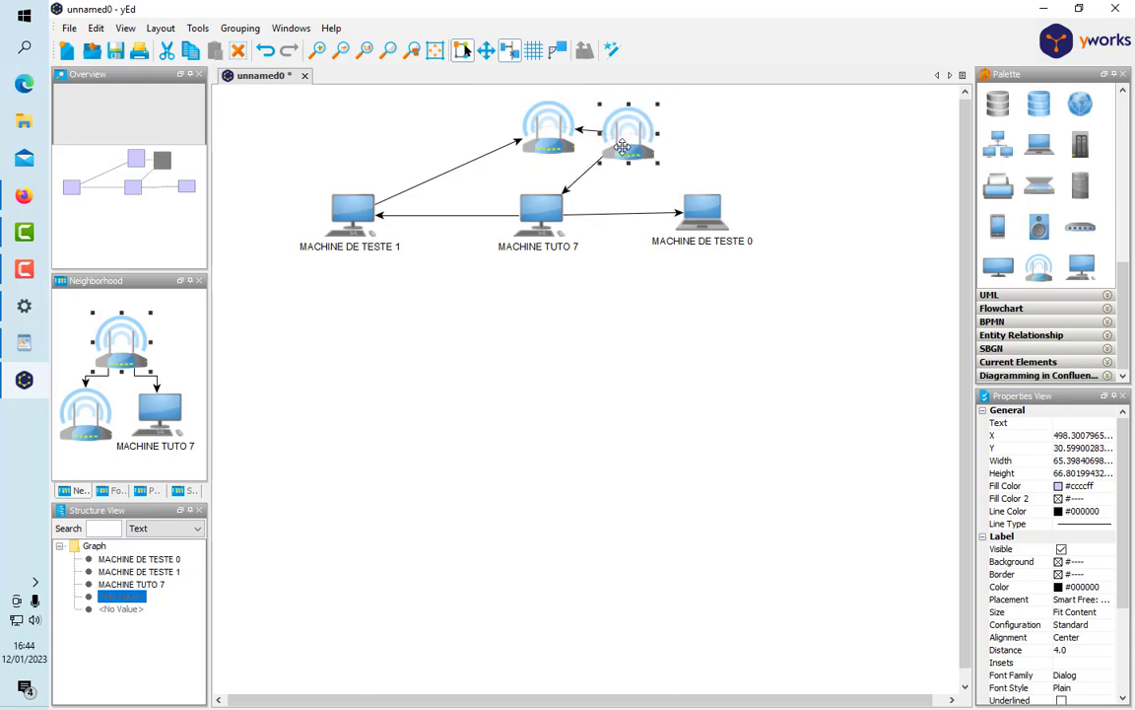
{"action": "left_click", "coordinate": [739, 148]}
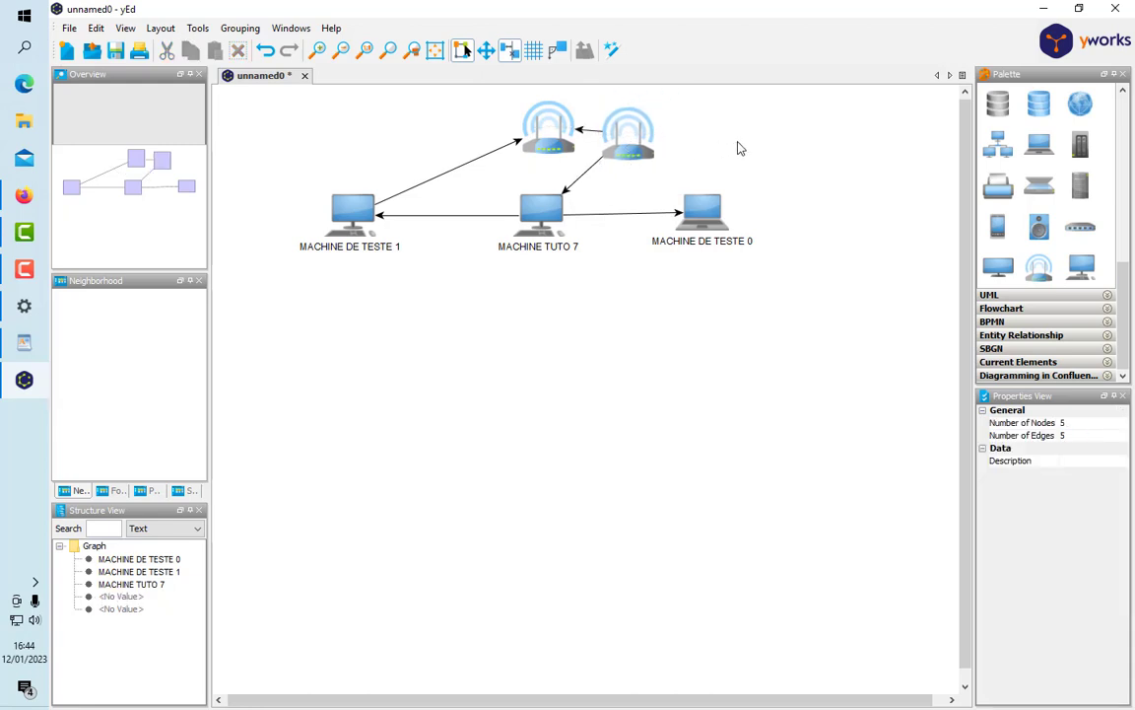
Step: Delete the direct links from MACHINE TUTO 7 to the other two computers and connect the laptop to the right router
{"action": "left_click", "coordinate": [581, 218]}
{"action": "key", "text": "Delete"}
{"action": "left_click", "coordinate": [683, 221]}
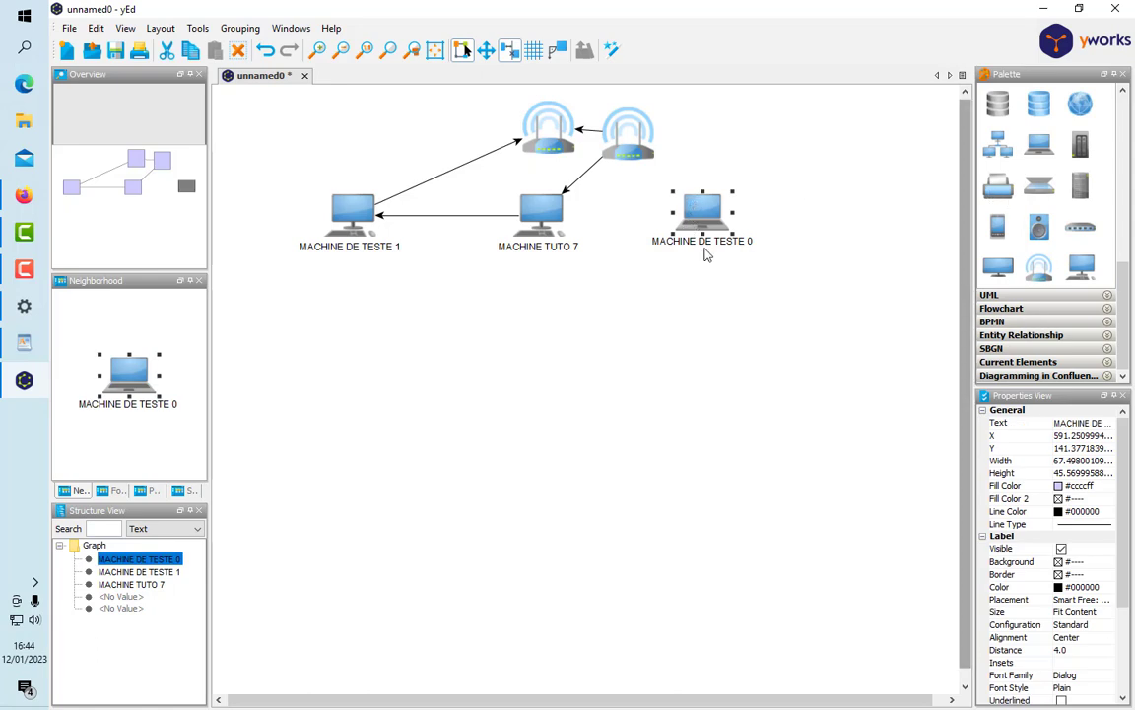
{"action": "left_click", "coordinate": [596, 187]}
{"action": "left_click_drag", "start_coordinate": [697, 203], "coordinate": [629, 148]}
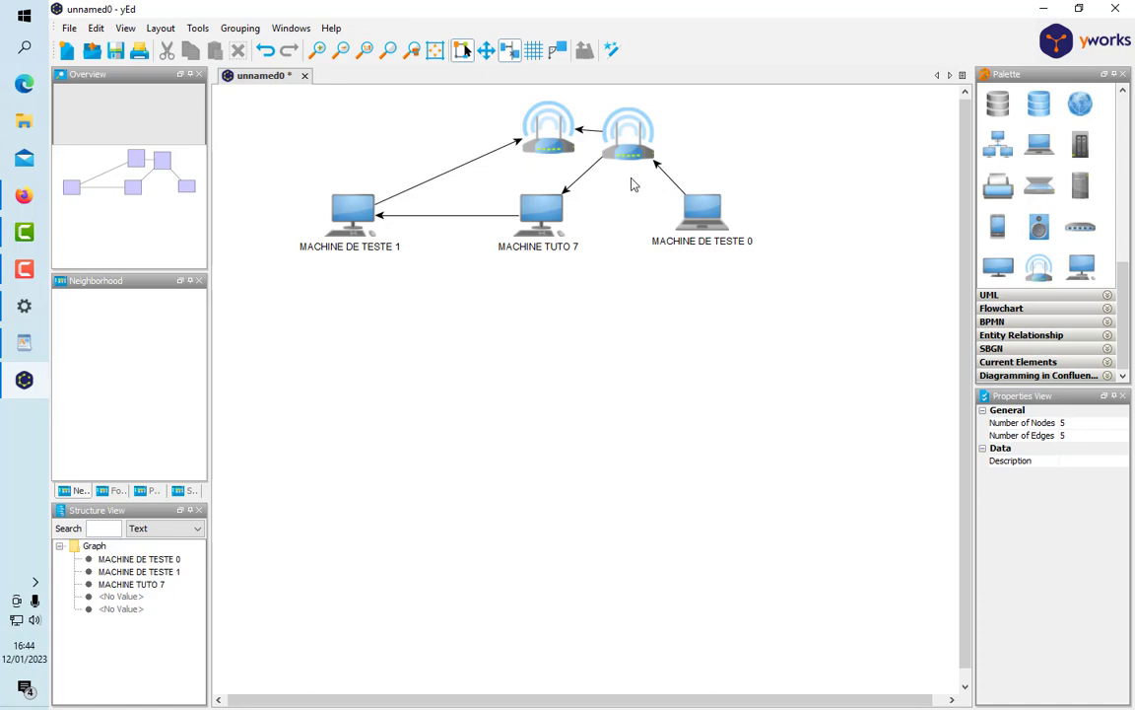
{"action": "left_click", "coordinate": [471, 219]}
{"action": "key", "text": "Delete"}
Step: Label the left router "F.A.I=fourniseur acces internet ROUTER1" and move the label above its icon
{"action": "right_click", "coordinate": [549, 153]}
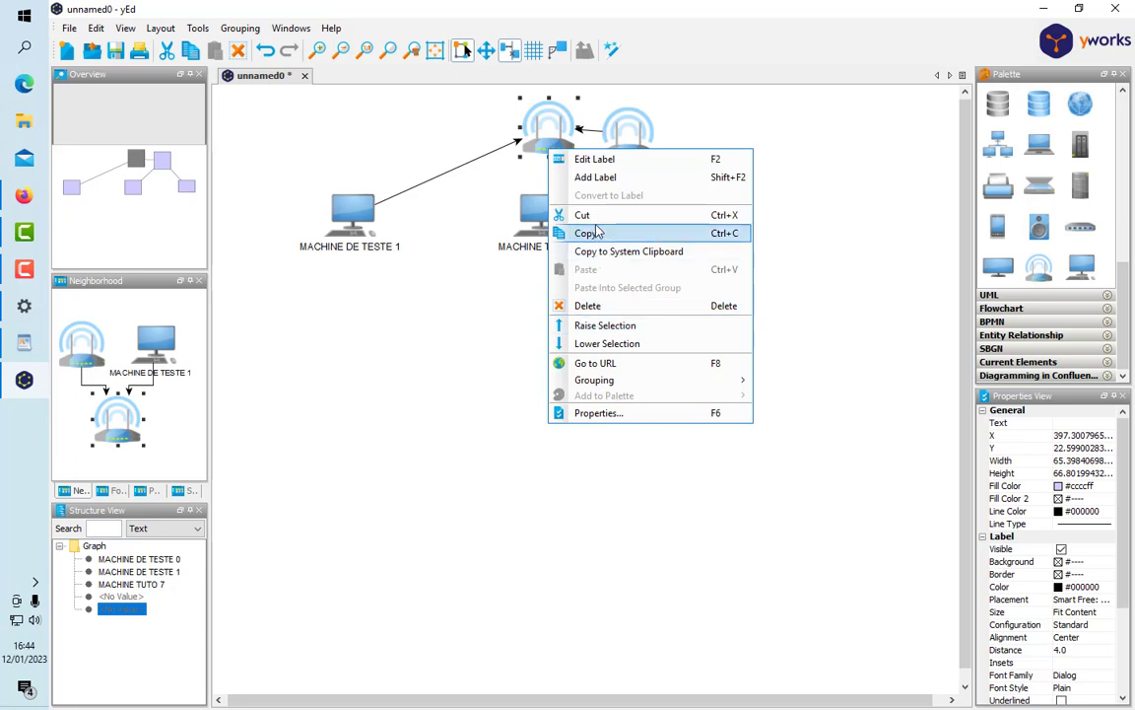
{"action": "left_click", "coordinate": [587, 159]}
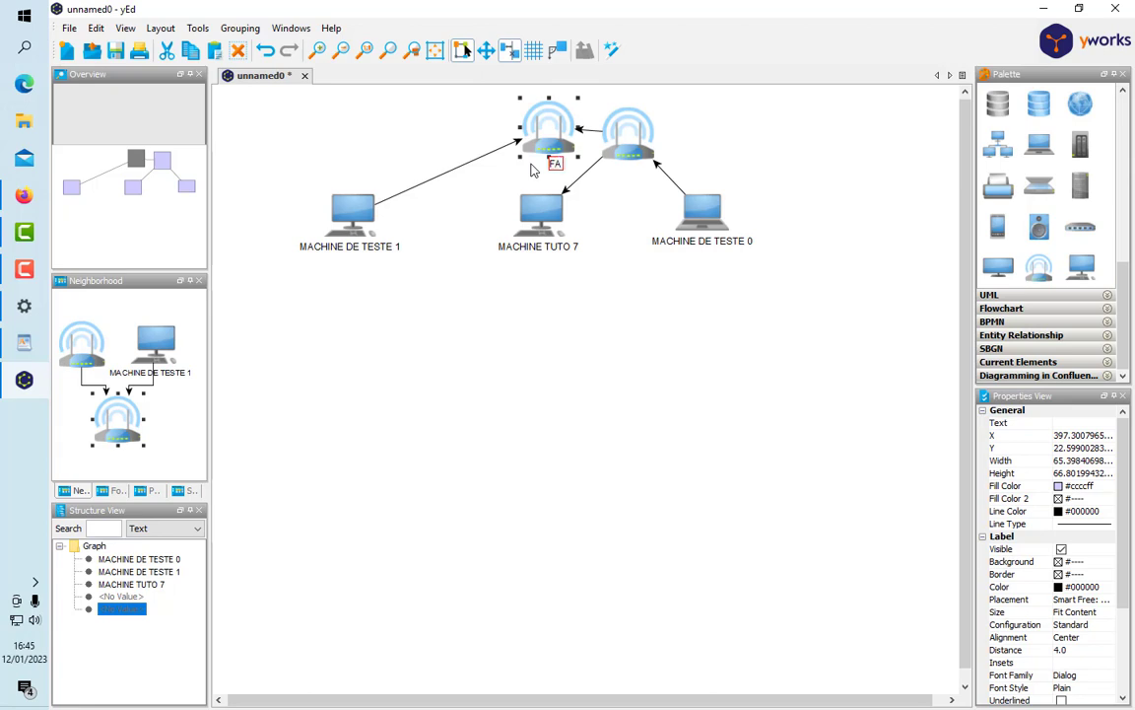
{"action": "type", "text": "I"}
{"action": "key", "text": "BackSpace"}
{"action": "key", "text": "BackSpace"}
{"action": "type", "text": "A.I.FON"}
{"action": "key", "text": "BackSpace"}
{"action": "key", "text": "BackSpace"}
{"action": "key", "text": "BackSpace"}
{"action": "type", "text": "fournise"}
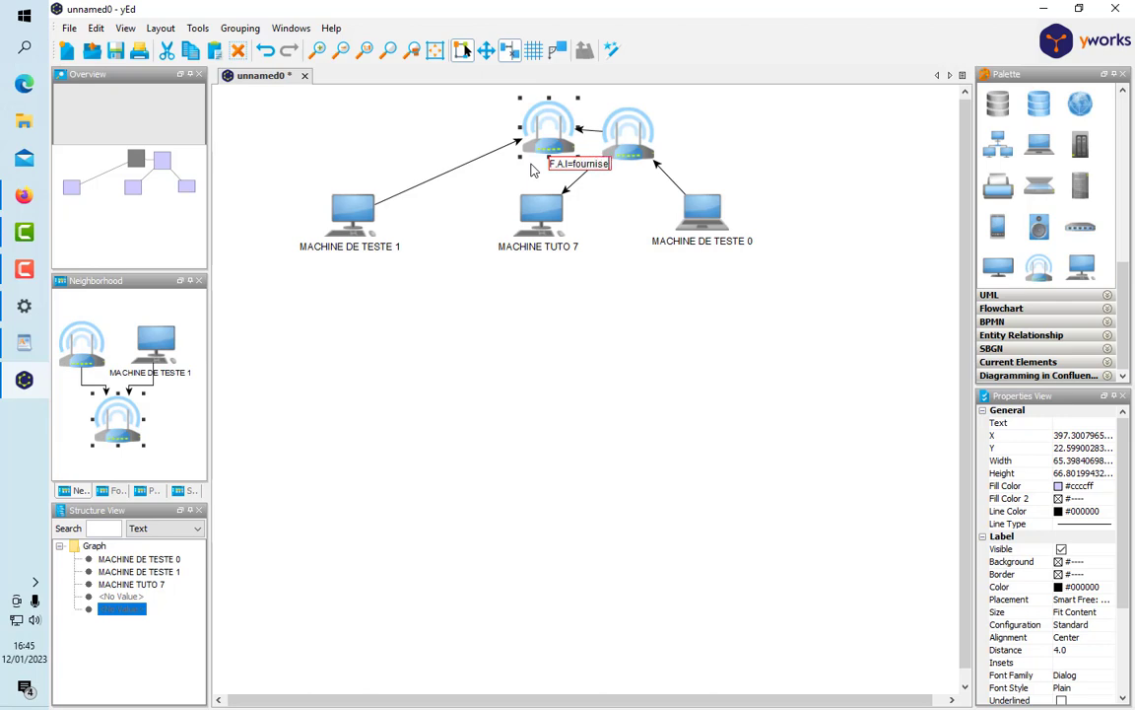
{"action": "type", "text": "ur acces interne"}
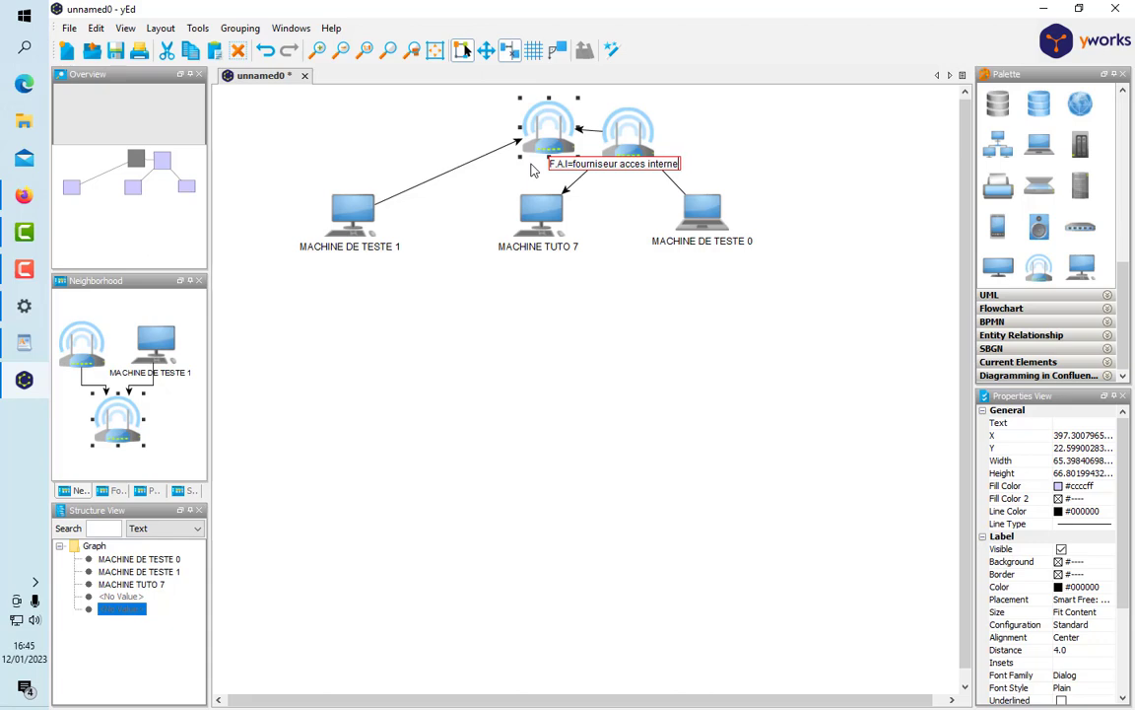
{"action": "type", "text": "t ROUTER1"}
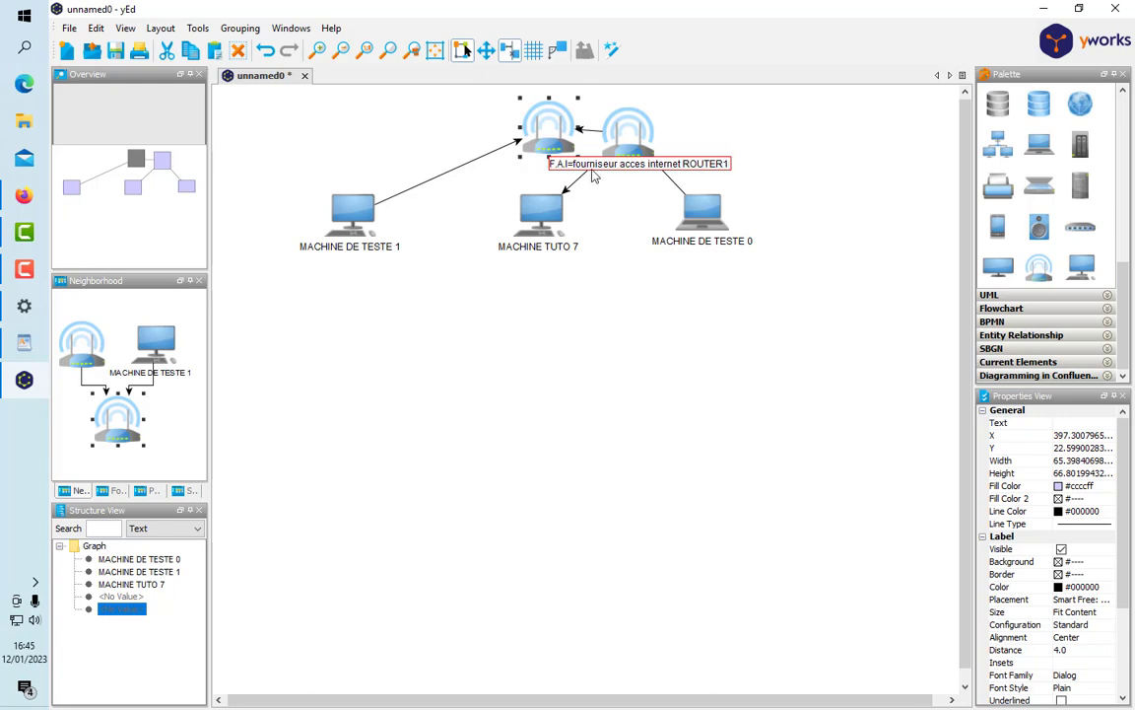
{"action": "key", "text": "Return"}
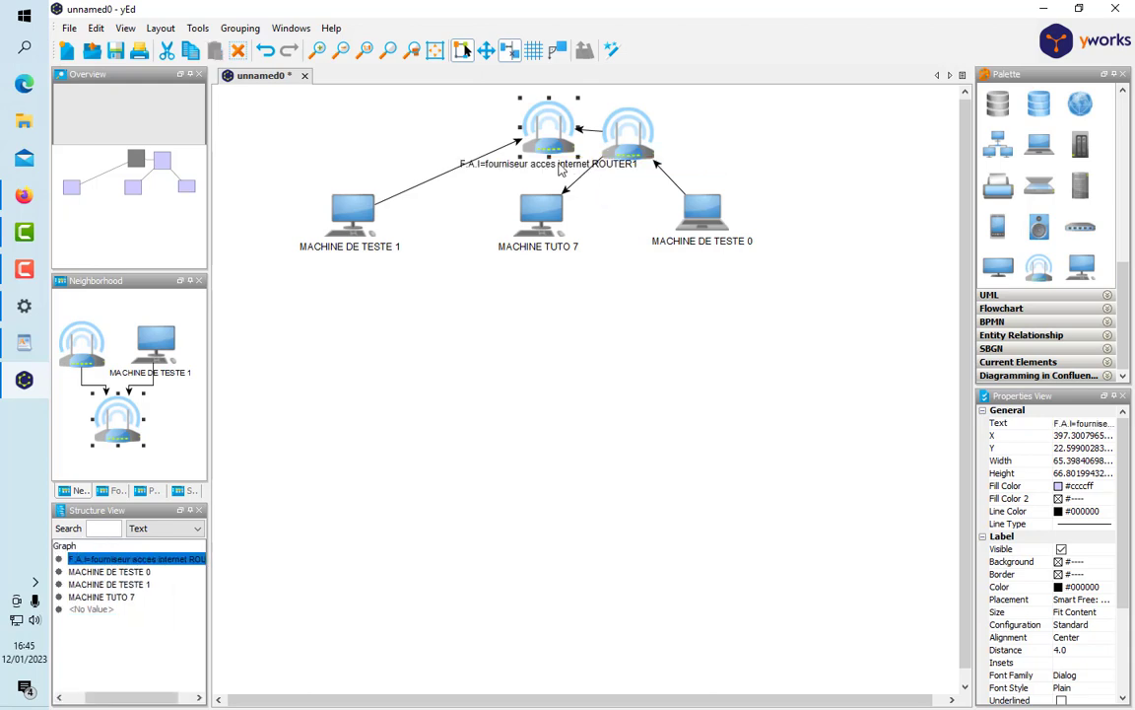
{"action": "left_click_drag", "start_coordinate": [560, 169], "coordinate": [560, 106]}
{"action": "left_click", "coordinate": [714, 160]}
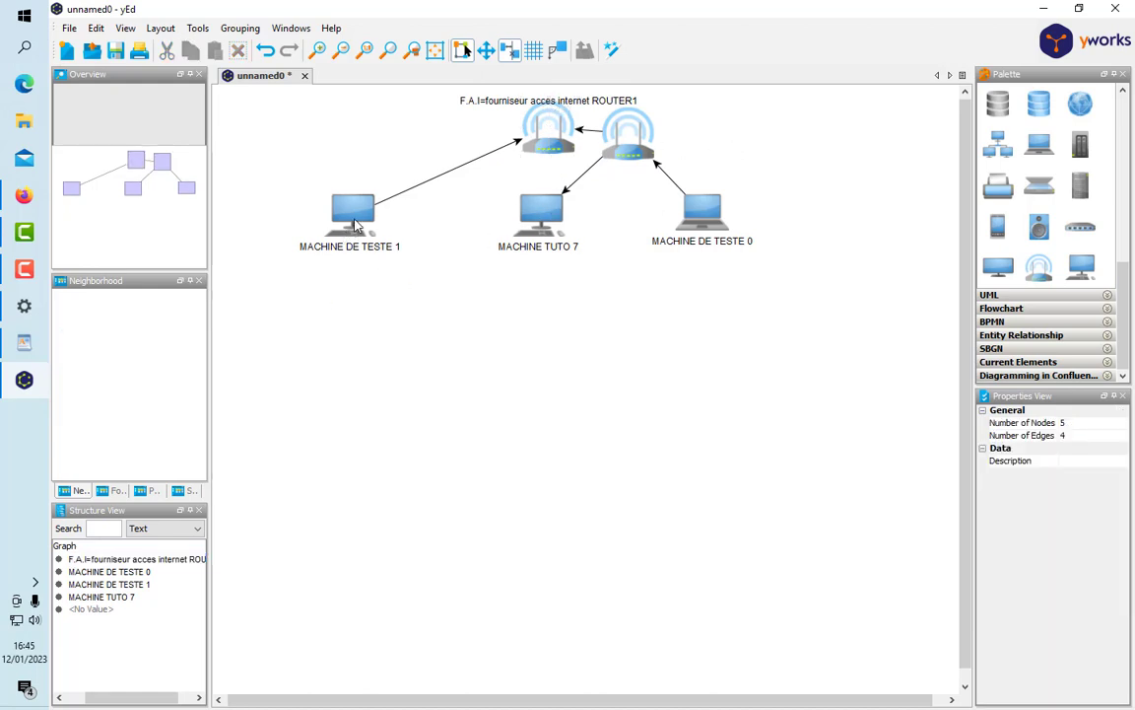
Step: Connect MACHINE DE TESTE 1 with an arrow to the right router
{"action": "mouse_move", "coordinate": [337, 199]}
{"action": "left_mouse_down"}
{"action": "mouse_move", "coordinate": [448, 197]}
{"action": "mouse_move", "coordinate": [609, 160]}
{"action": "left_mouse_up"}
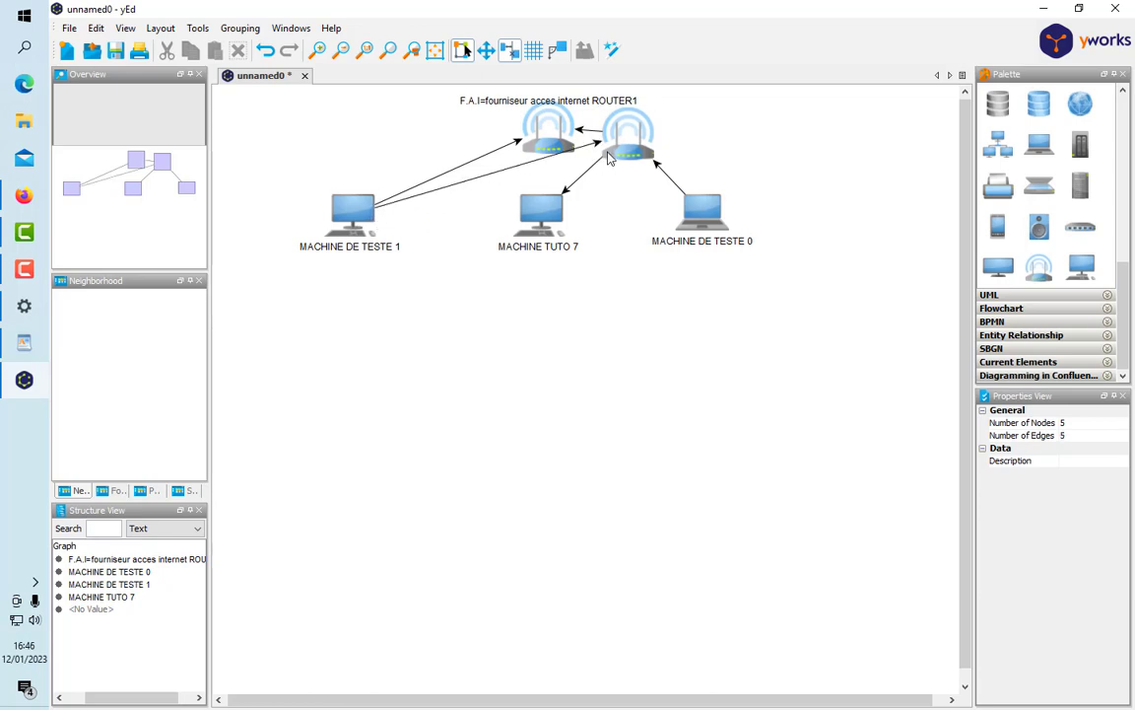
{"action": "left_click", "coordinate": [607, 161]}
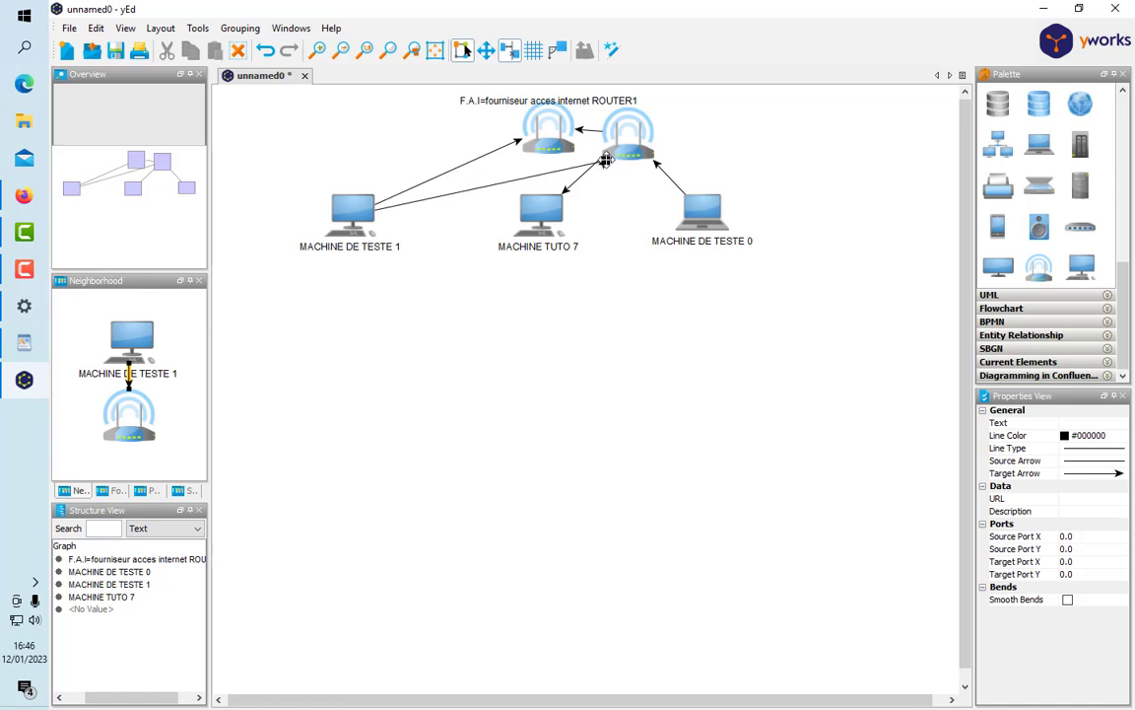
{"action": "left_click", "coordinate": [613, 169]}
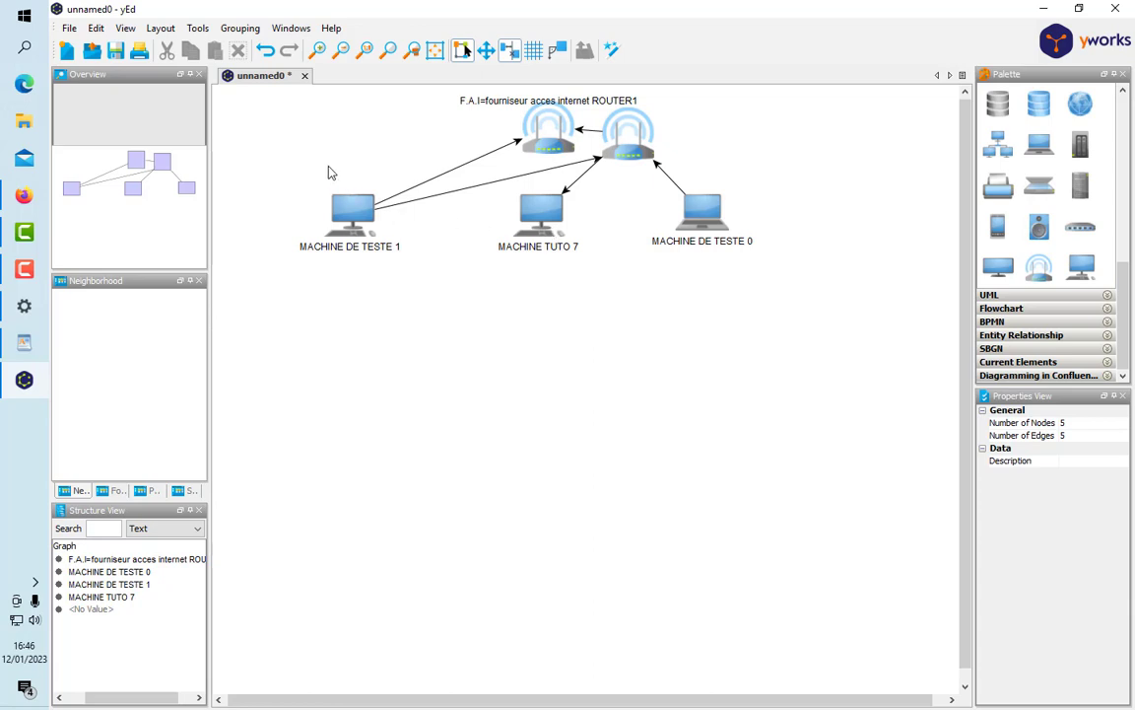
Step: Extend the first desktop's label to "MACHINE DE TESTE 1 DEUX CARTE EÉSEAUX" and move it above the icon
{"action": "left_click_drag", "start_coordinate": [325, 165], "coordinate": [392, 265]}
{"action": "left_click", "coordinate": [390, 250]}
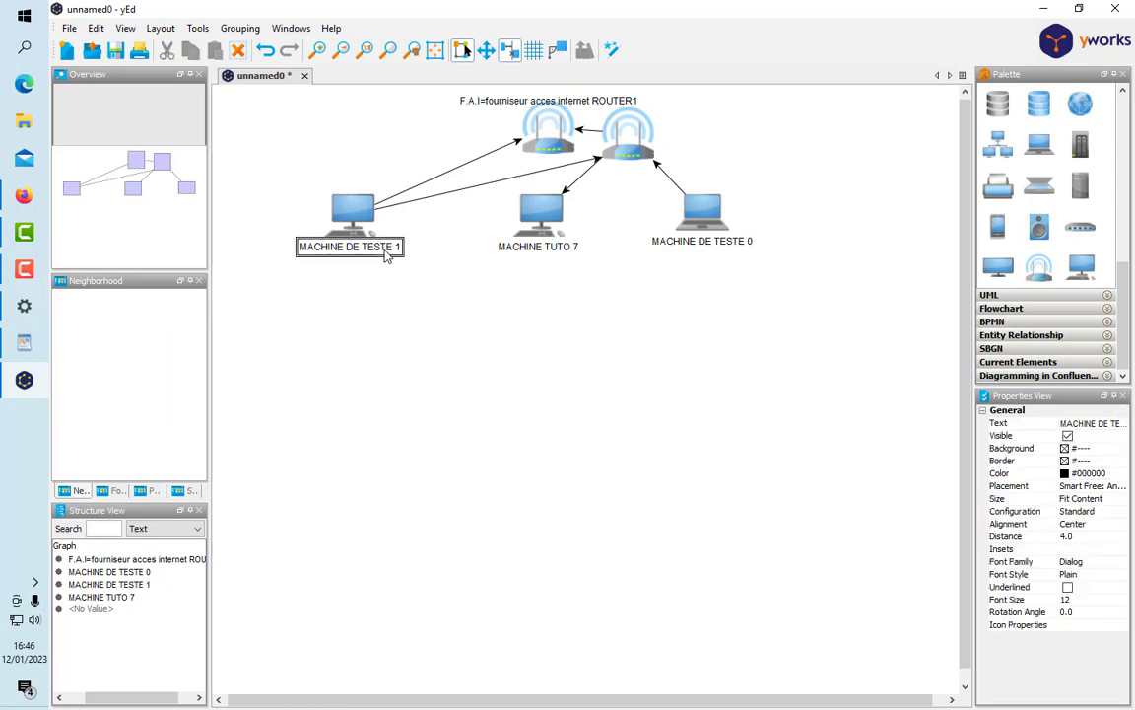
{"action": "double_click", "coordinate": [392, 250]}
{"action": "key", "text": "Return"}
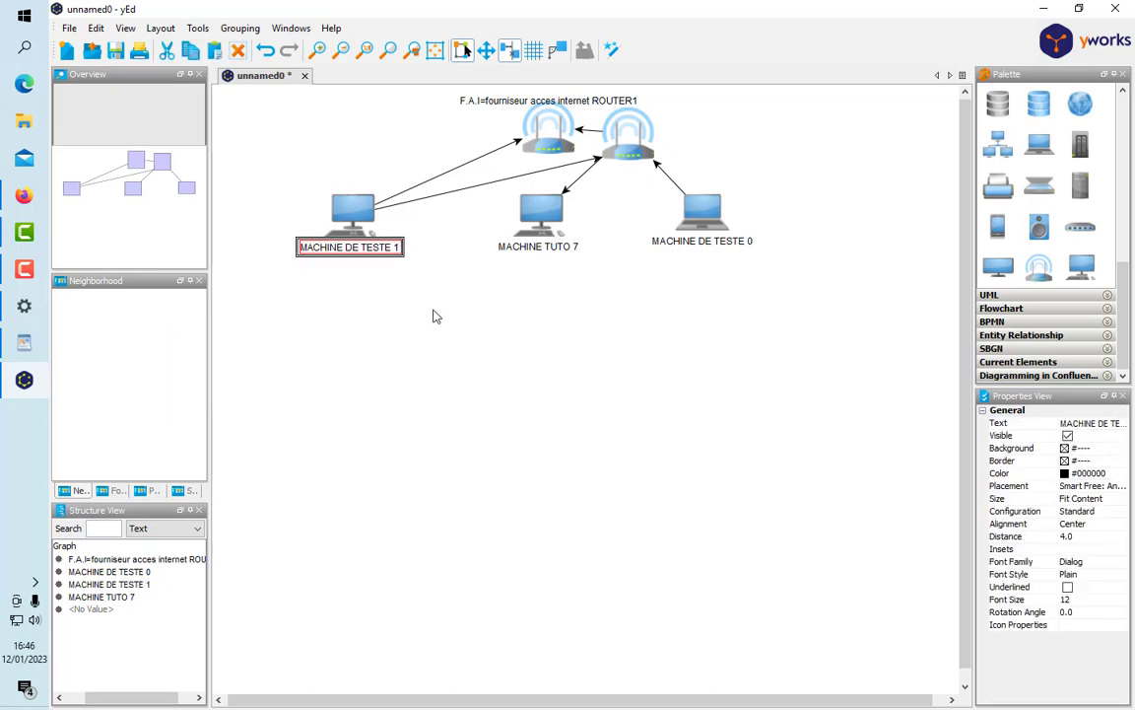
{"action": "type", "text": "DEUX CAR"}
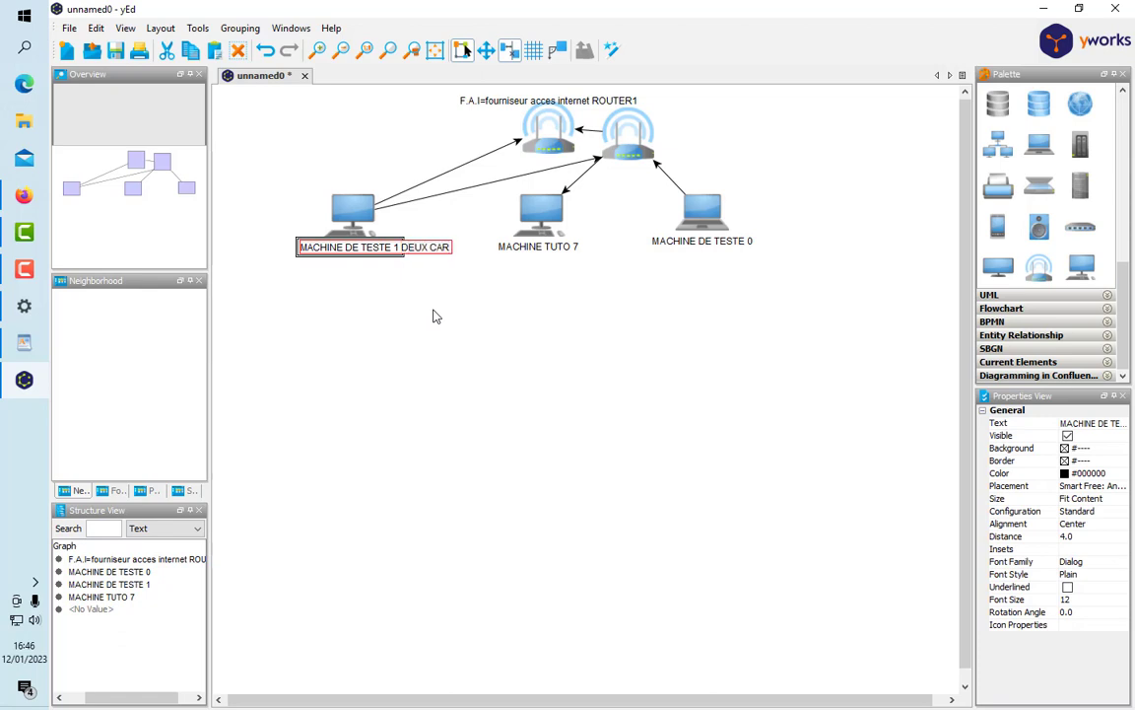
{"action": "type", "text": "TE EESEAU"}
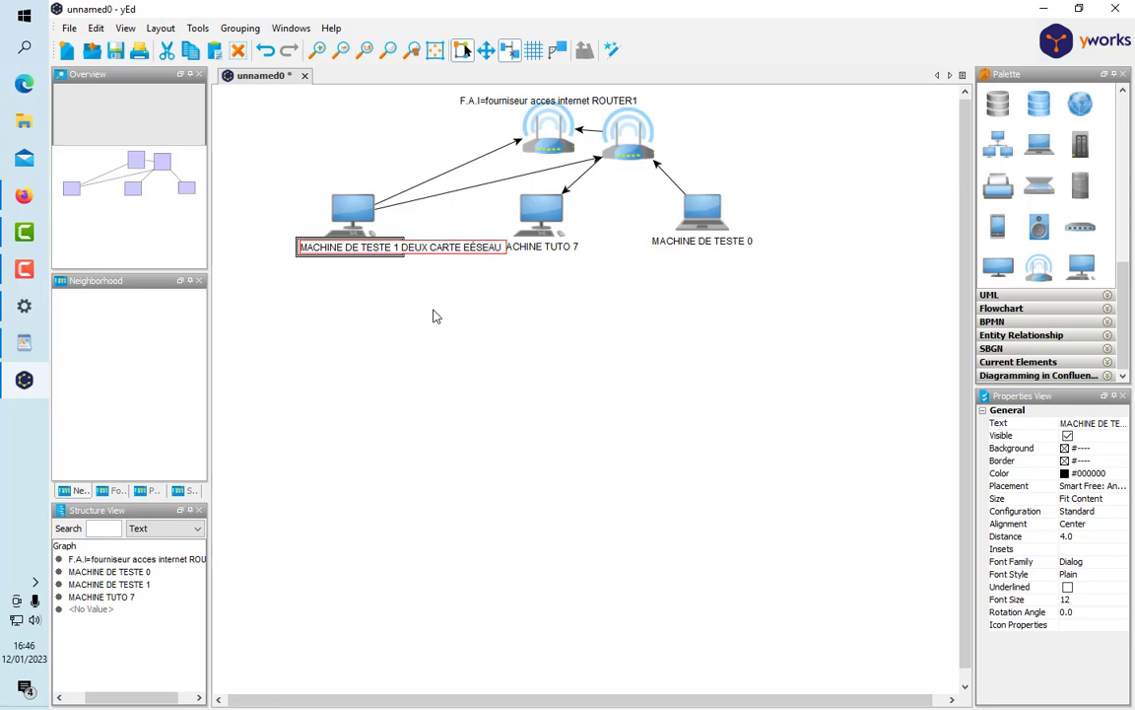
{"action": "type", "text": "X"}
{"action": "key", "text": "Return"}
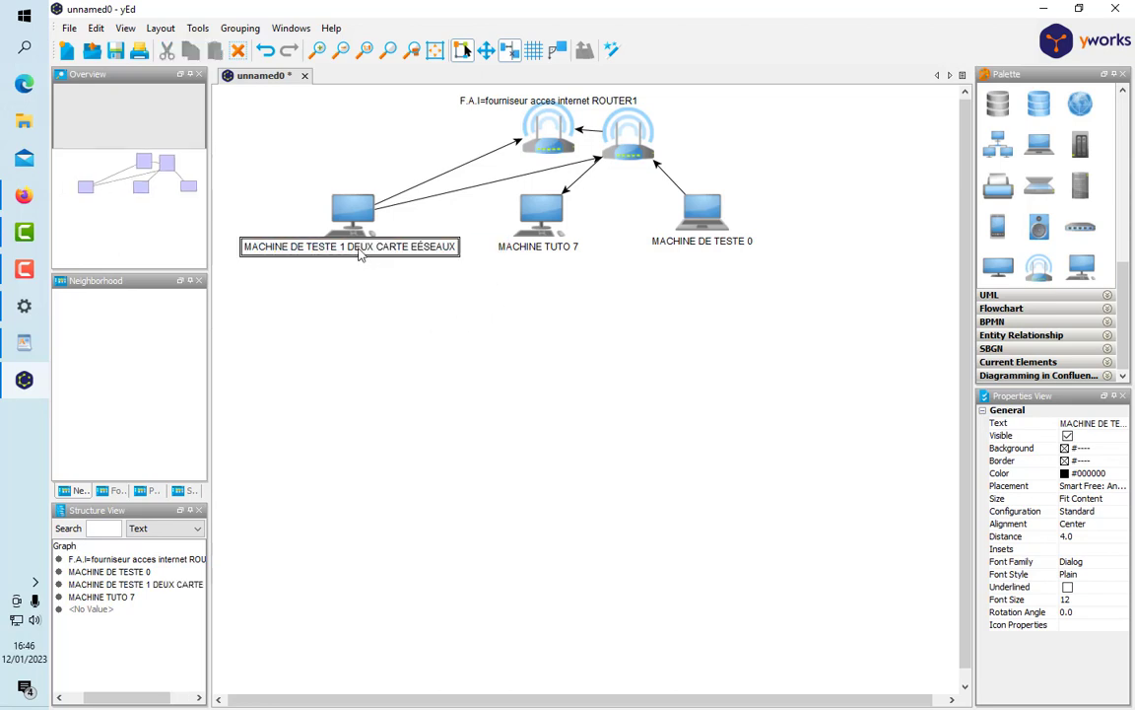
{"action": "left_click_drag", "start_coordinate": [360, 255], "coordinate": [362, 205]}
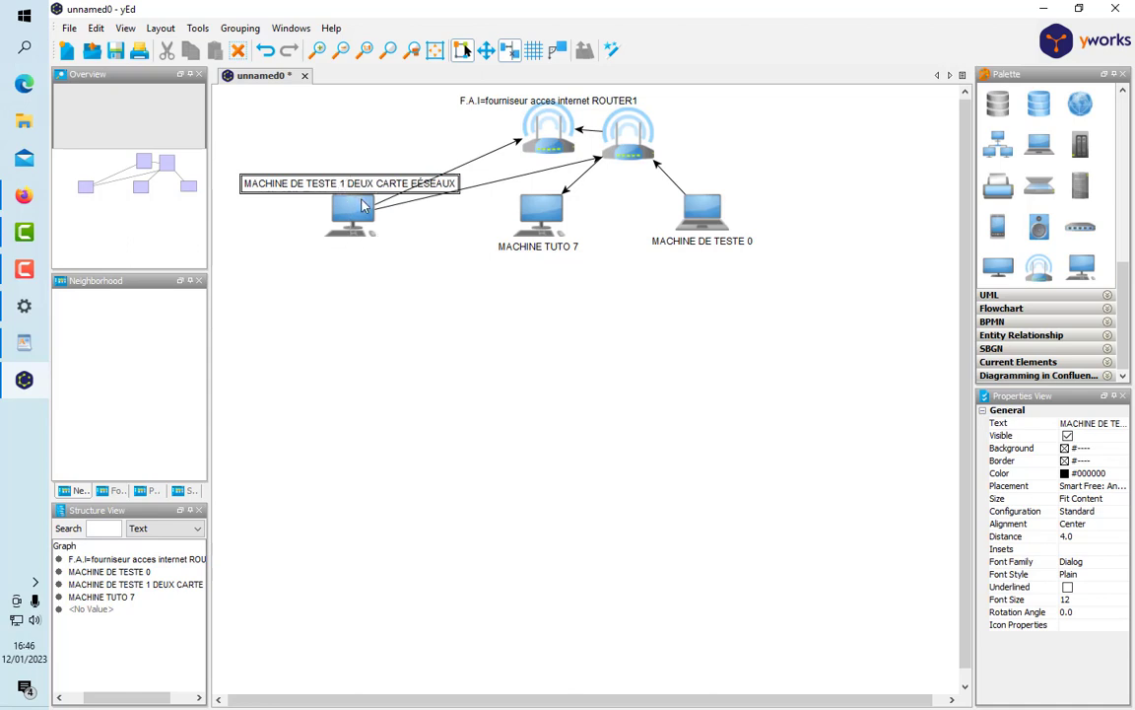
{"action": "left_click", "coordinate": [463, 266]}
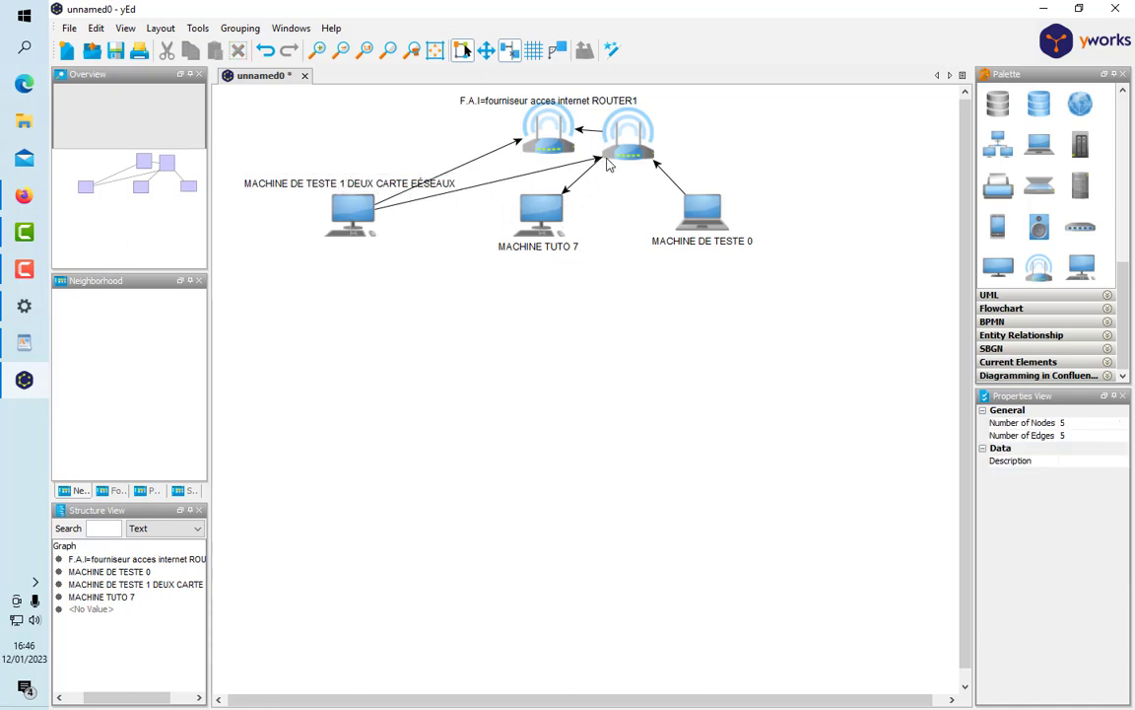
Step: Extend the middle desktop's label to "MACHINE TUTO 7 UNE SEUL CARTE RÉSEAU" and shift it slightly up and to the left
{"action": "left_click", "coordinate": [557, 246]}
{"action": "right_click", "coordinate": [568, 252]}
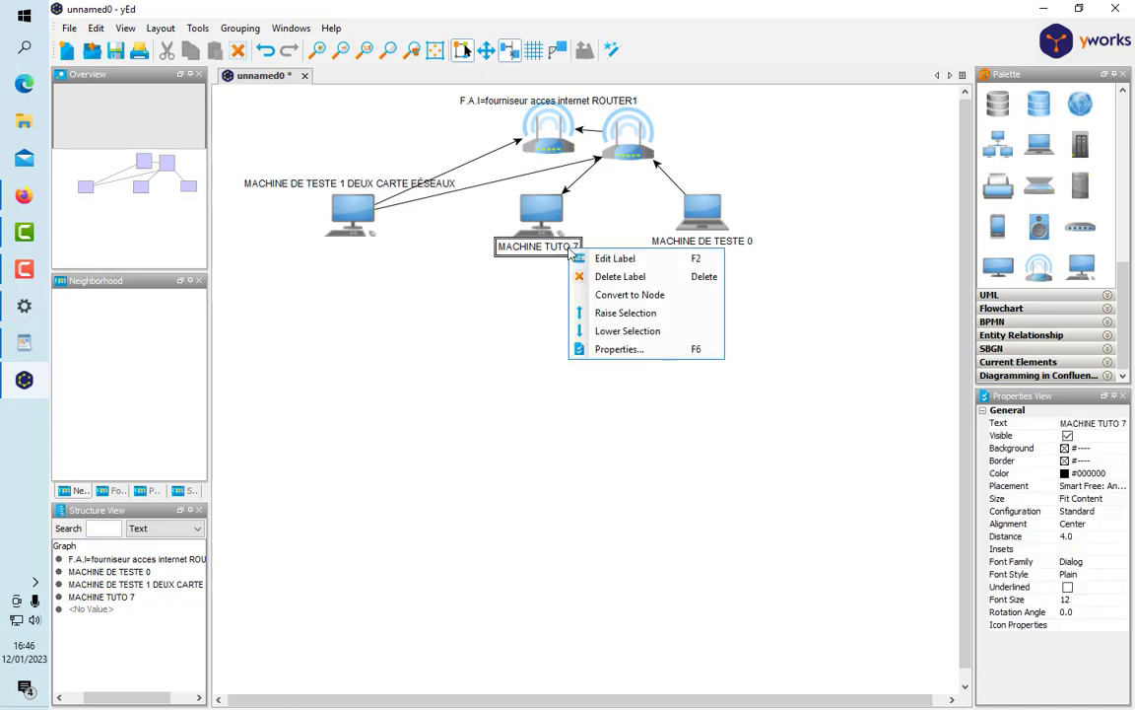
{"action": "left_click", "coordinate": [584, 259]}
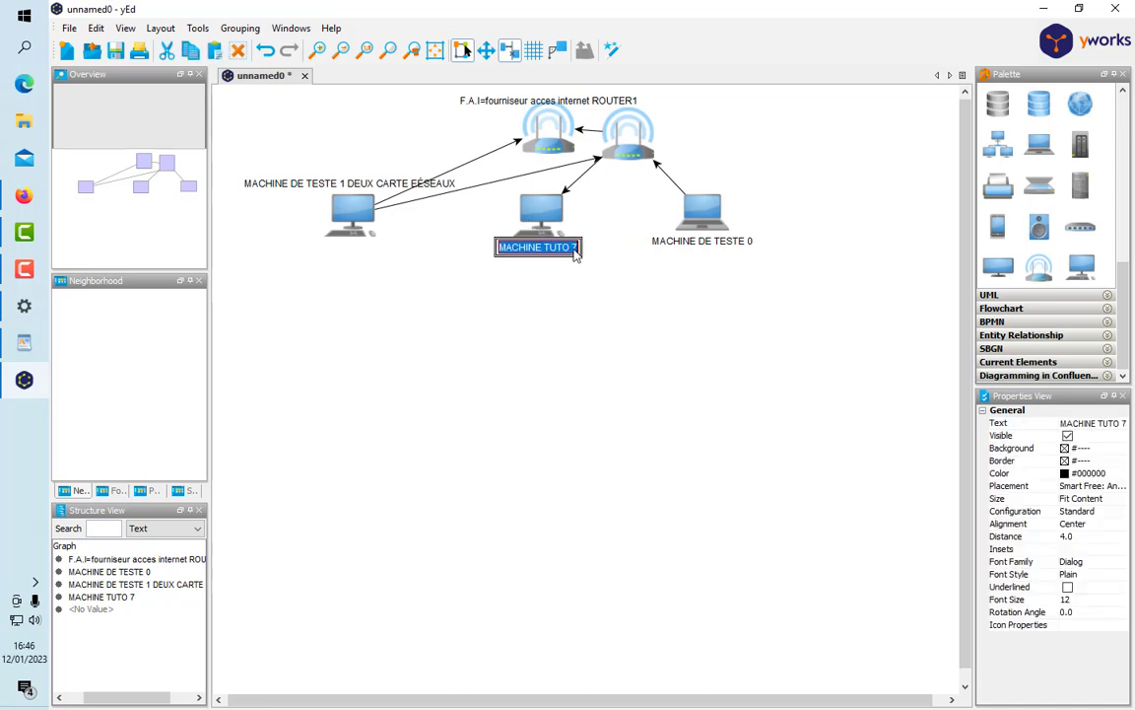
{"action": "key", "text": "Return"}
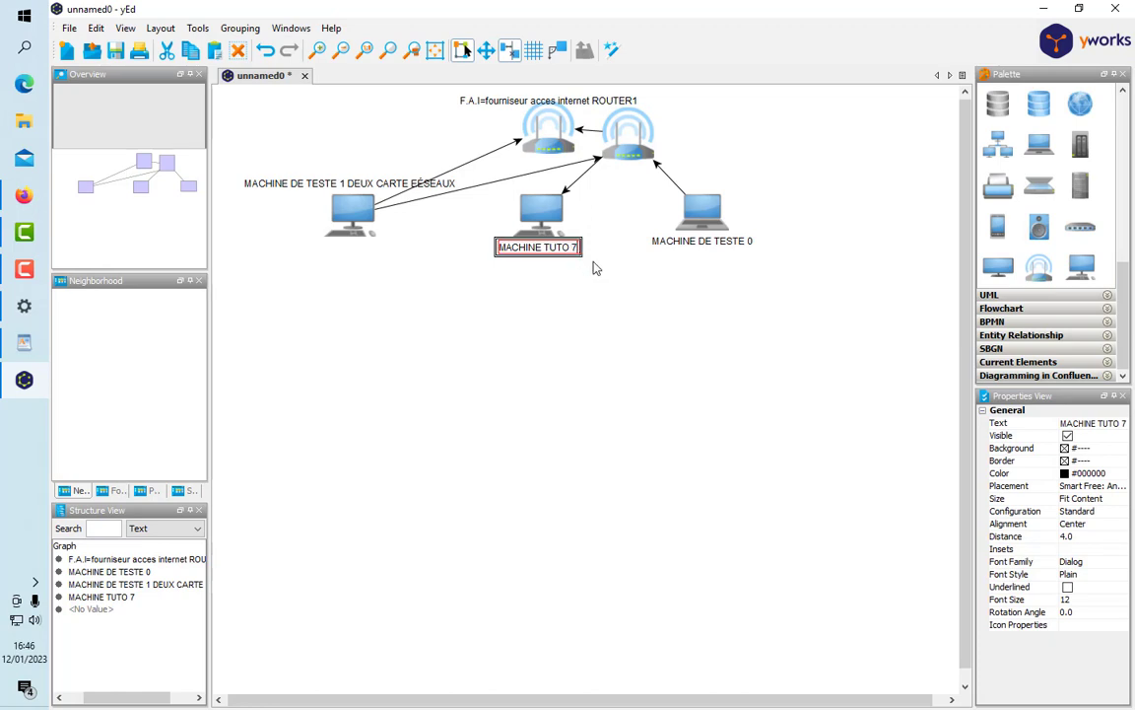
{"action": "type", "text": "UNE SEUL CARTE RE"}
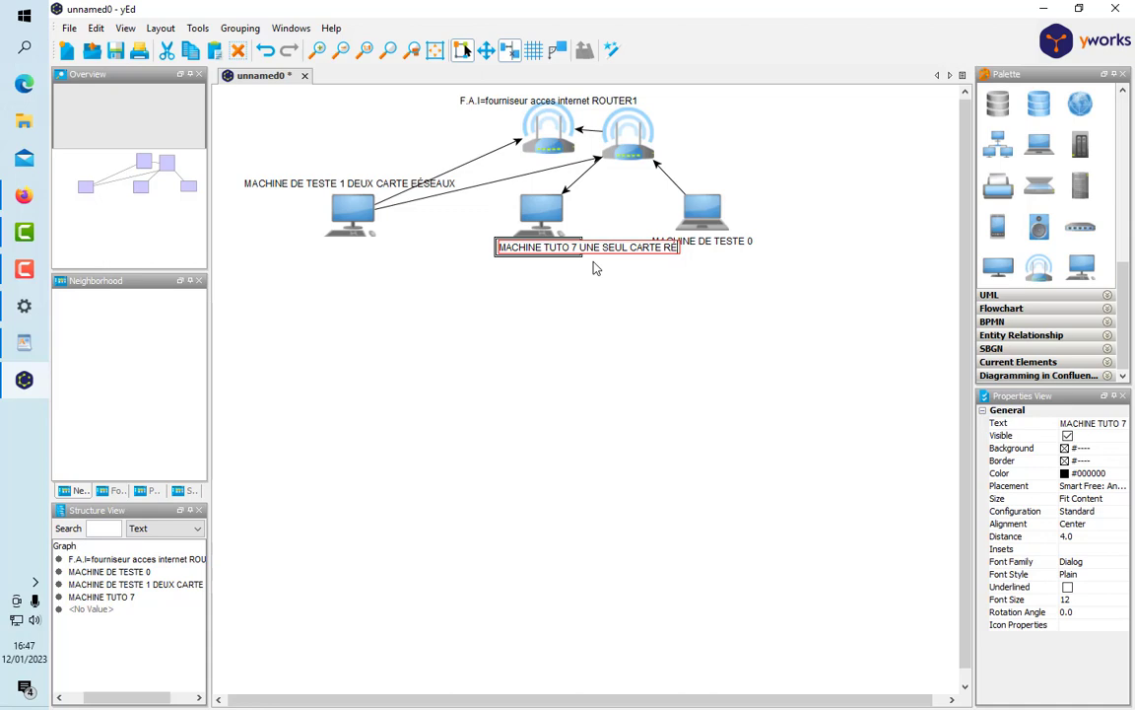
{"action": "type", "text": "SEAU"}
{"action": "key", "text": "Return"}
{"action": "left_click_drag", "start_coordinate": [578, 251], "coordinate": [532, 243]}
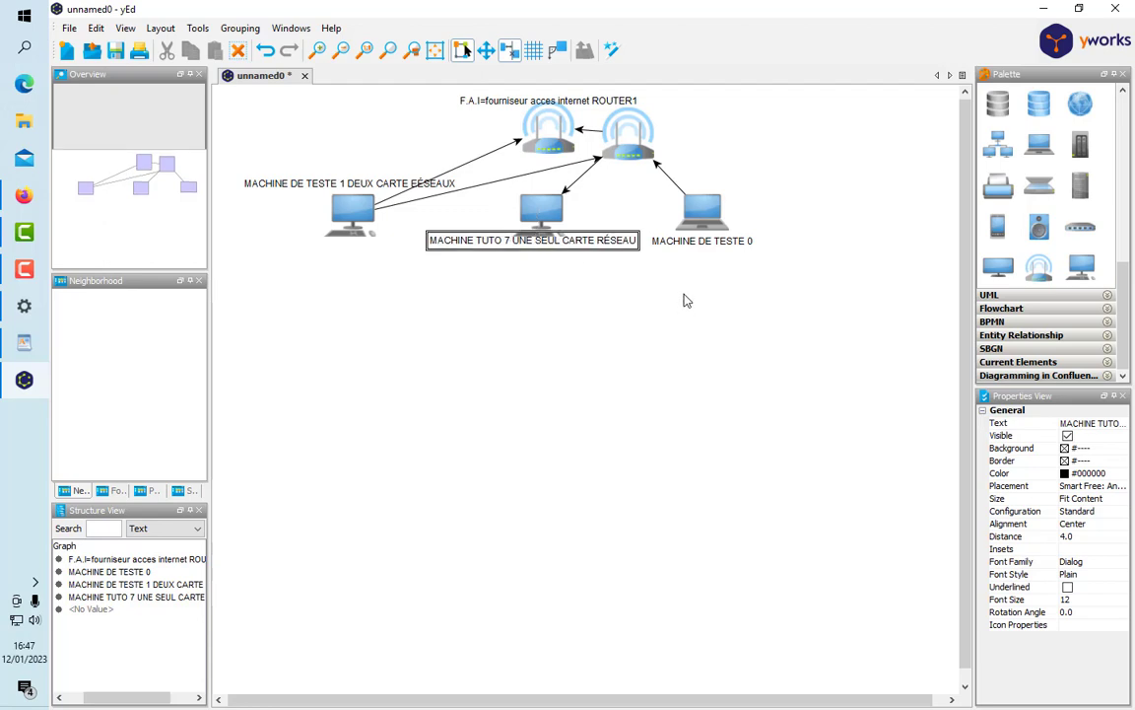
{"action": "left_click", "coordinate": [697, 311]}
Step: Extend the laptop's label to "MACHINE DE TESTE 0 DEUX CARTES RÉSEAUX" and move it above the icon
{"action": "left_click", "coordinate": [692, 241]}
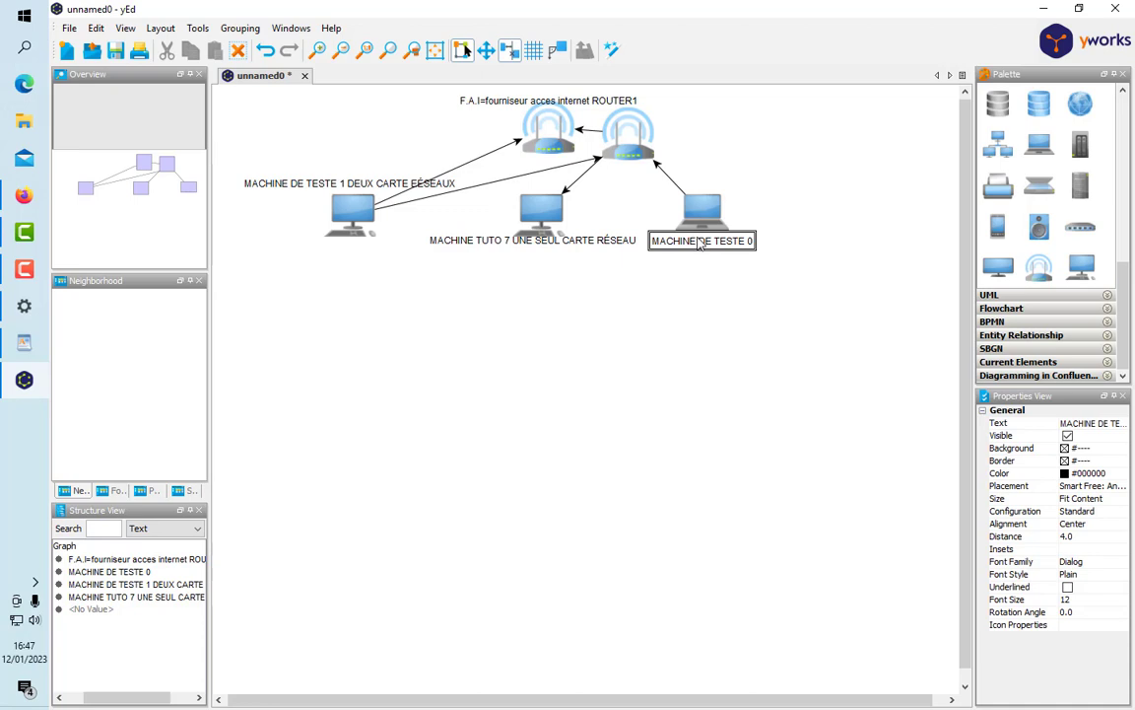
{"action": "right_click", "coordinate": [652, 236]}
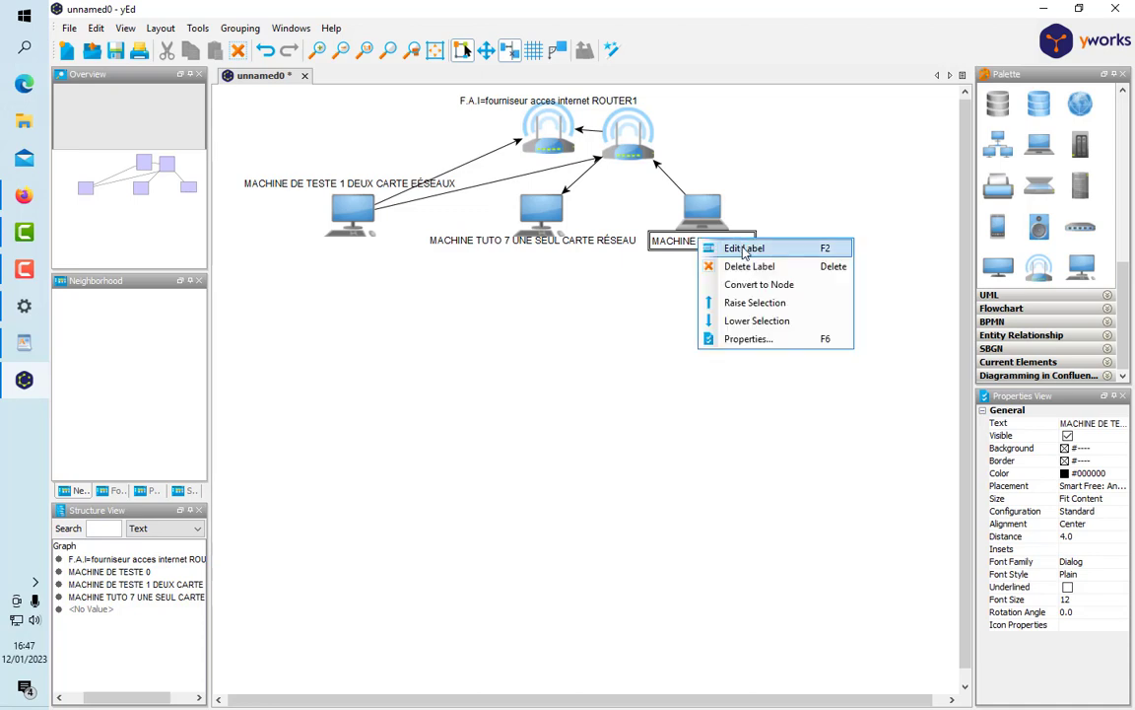
{"action": "left_click", "coordinate": [710, 246]}
{"action": "left_click", "coordinate": [750, 246]}
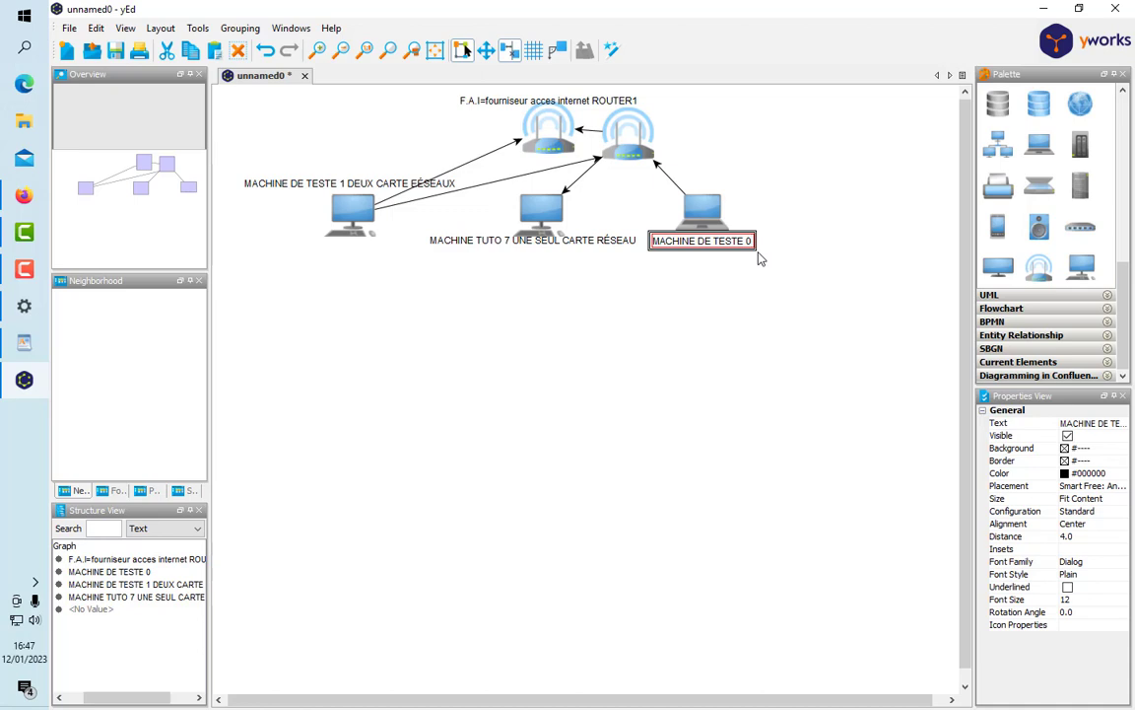
{"action": "type", "text": "DEUX"}
{"action": "type", "text": "CARTES"}
{"action": "type", "text": "RÉSEA"}
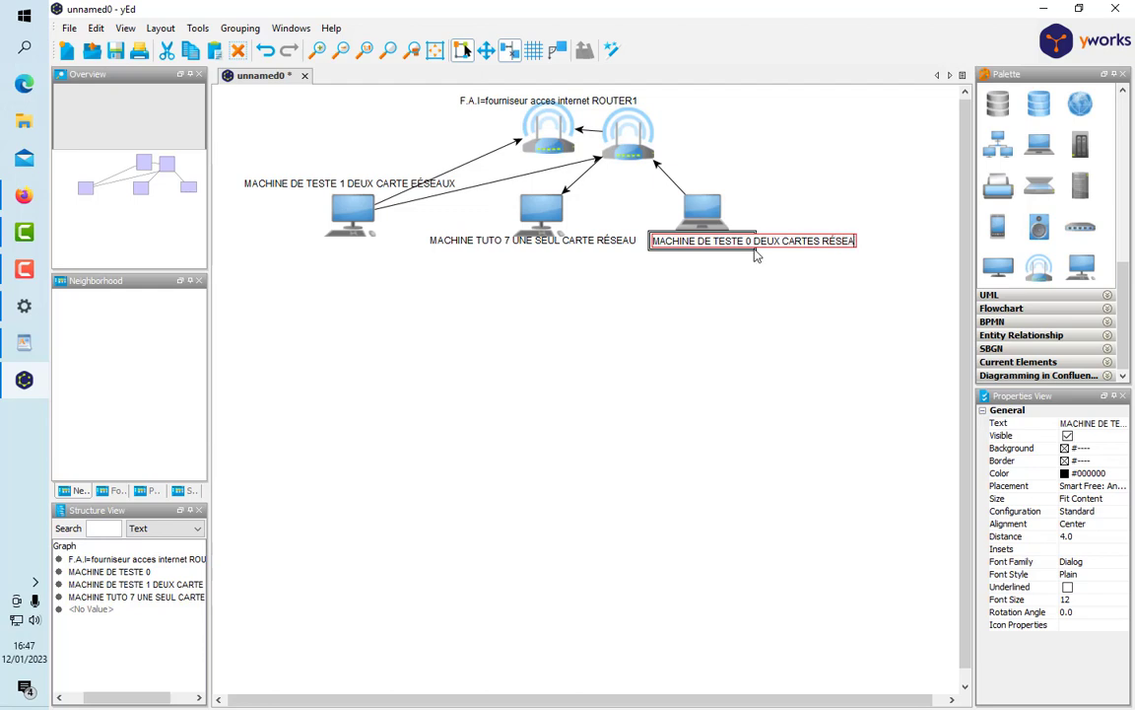
{"action": "type", "text": "UX"}
{"action": "key", "text": "Return"}
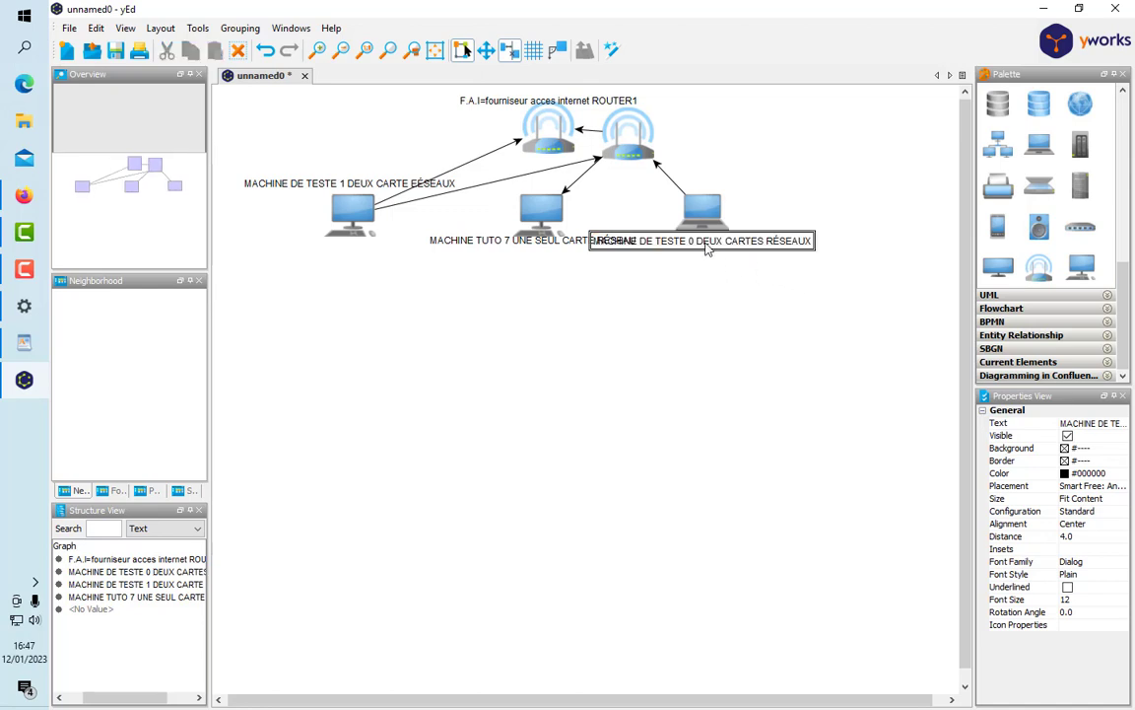
{"action": "left_click_drag", "start_coordinate": [704, 242], "coordinate": [722, 185]}
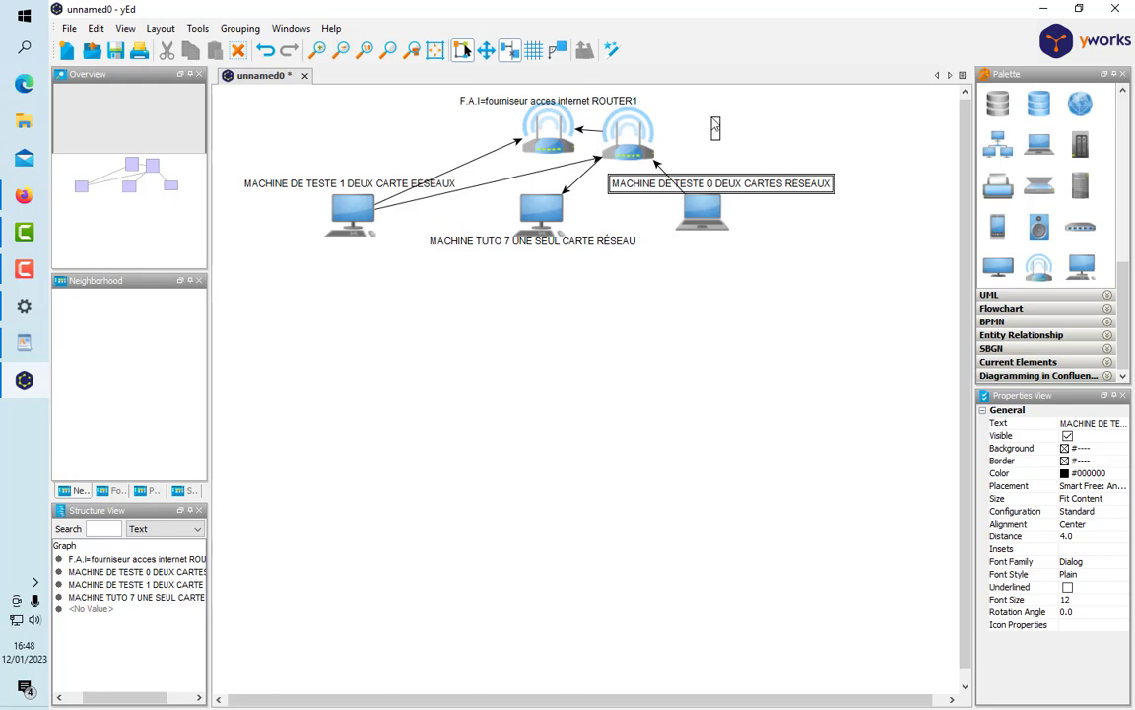
Step: Move the two routers well below and to the left of the three computers
{"action": "left_click", "coordinate": [621, 168]}
{"action": "left_click_drag", "start_coordinate": [624, 149], "coordinate": [291, 520]}
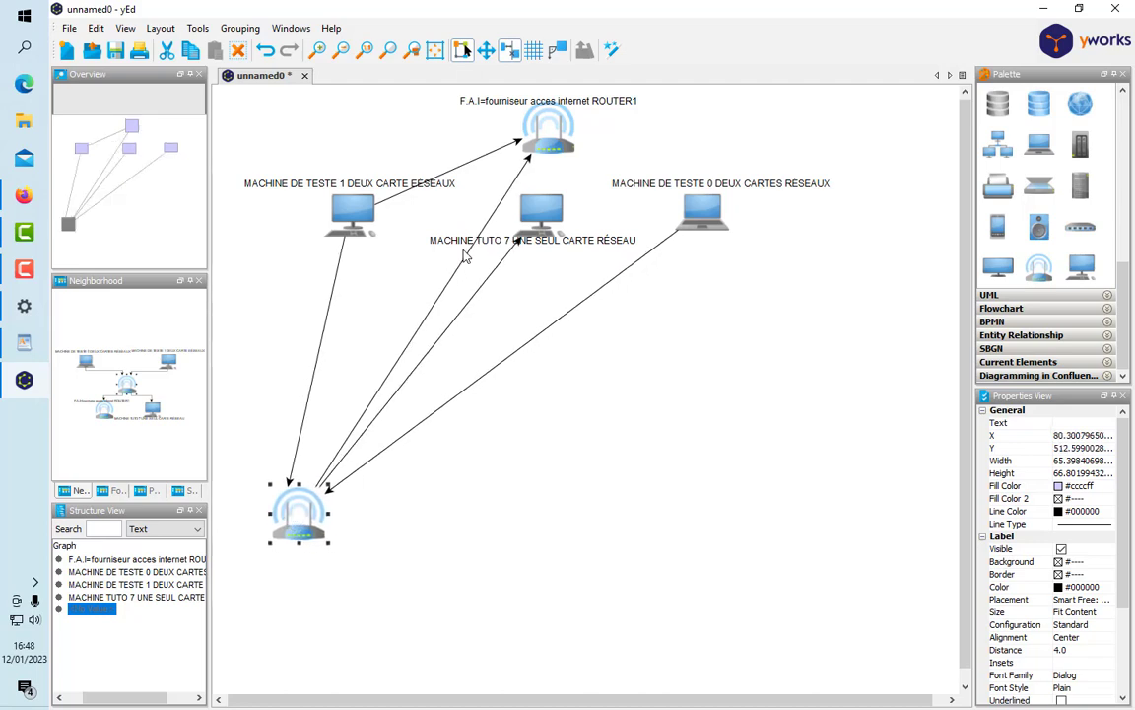
{"action": "left_click_drag", "start_coordinate": [555, 155], "coordinate": [242, 508]}
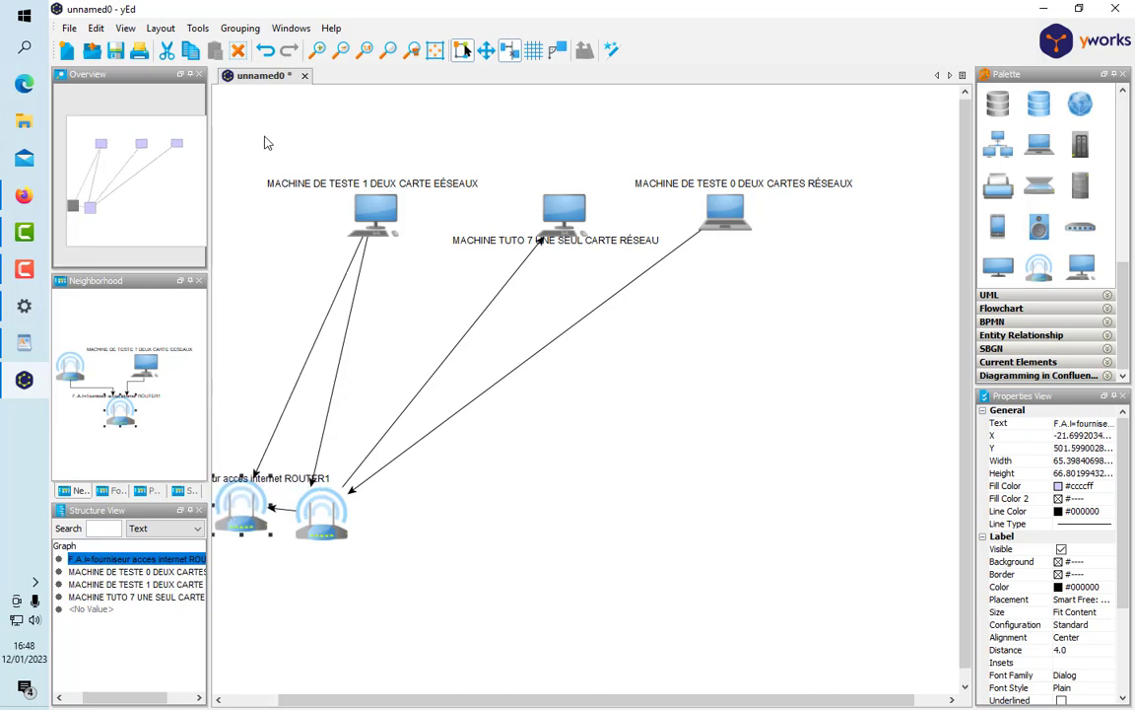
Step: Move the three computers together far down and to the right, and place both routers high above them
{"action": "left_click_drag", "start_coordinate": [276, 143], "coordinate": [834, 277]}
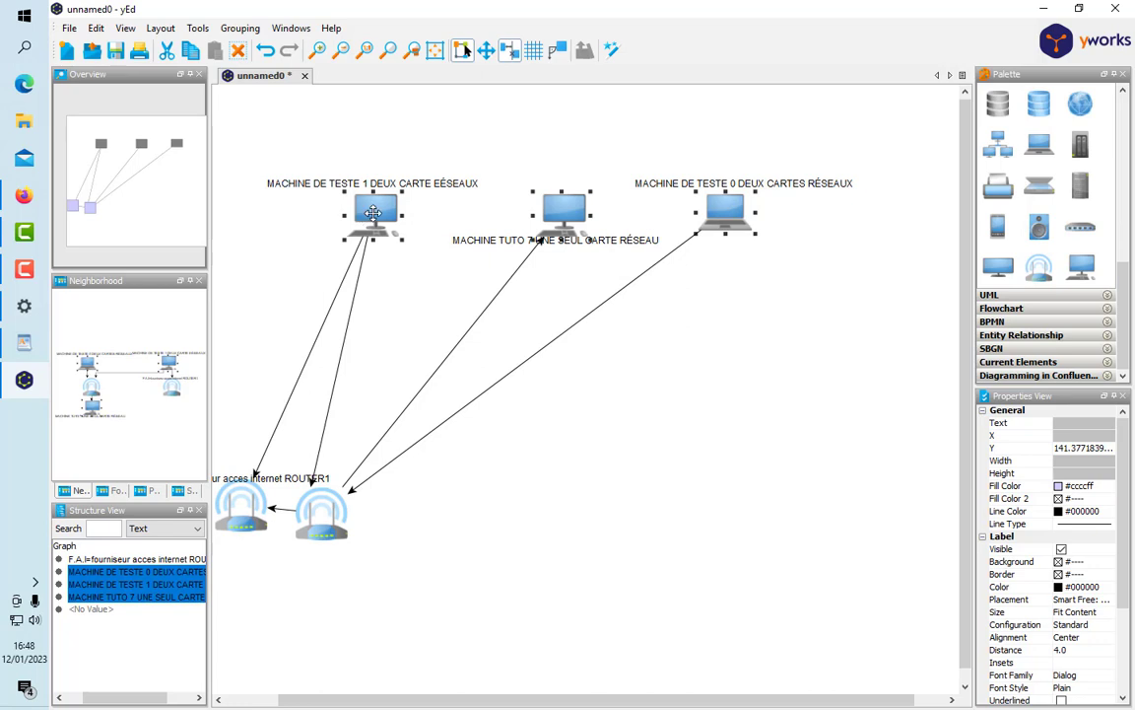
{"action": "left_click_drag", "start_coordinate": [365, 217], "coordinate": [638, 671]}
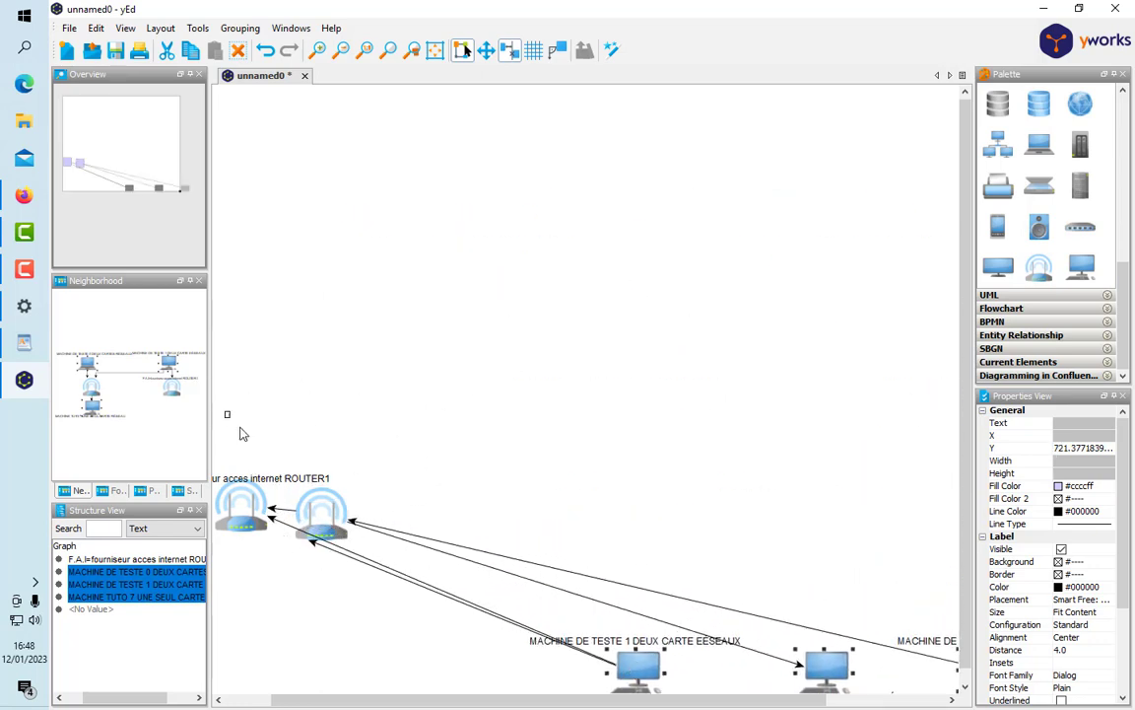
{"action": "left_click_drag", "start_coordinate": [225, 411], "coordinate": [347, 545]}
{"action": "left_click_drag", "start_coordinate": [343, 492], "coordinate": [753, 145]}
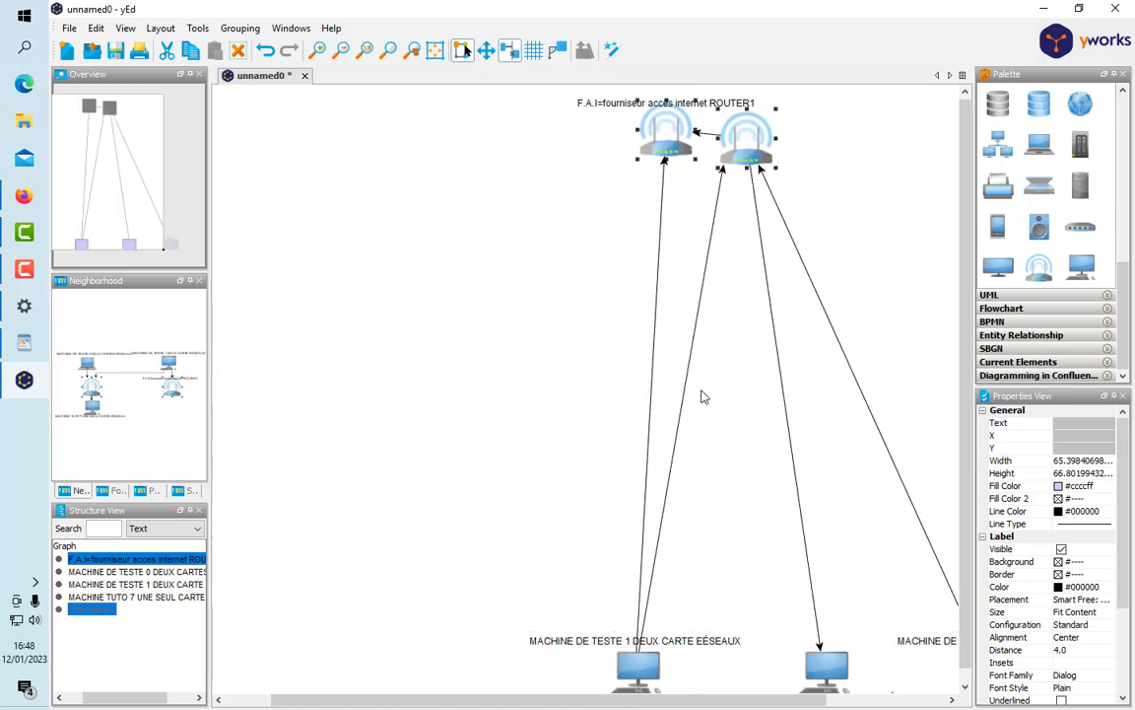
{"action": "left_click_drag", "start_coordinate": [658, 701], "coordinate": [777, 699]}
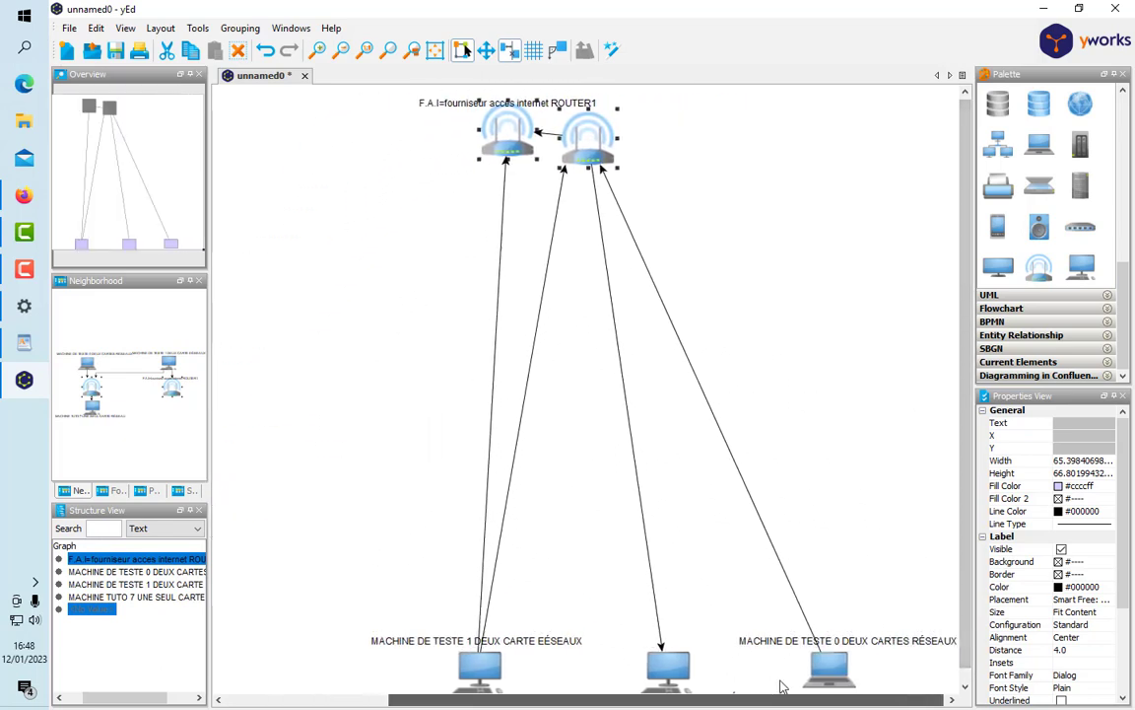
Step: Move the three computers together up closer to the routers, keeping room for the connection arrows
{"action": "left_click_drag", "start_coordinate": [393, 526], "coordinate": [936, 693]}
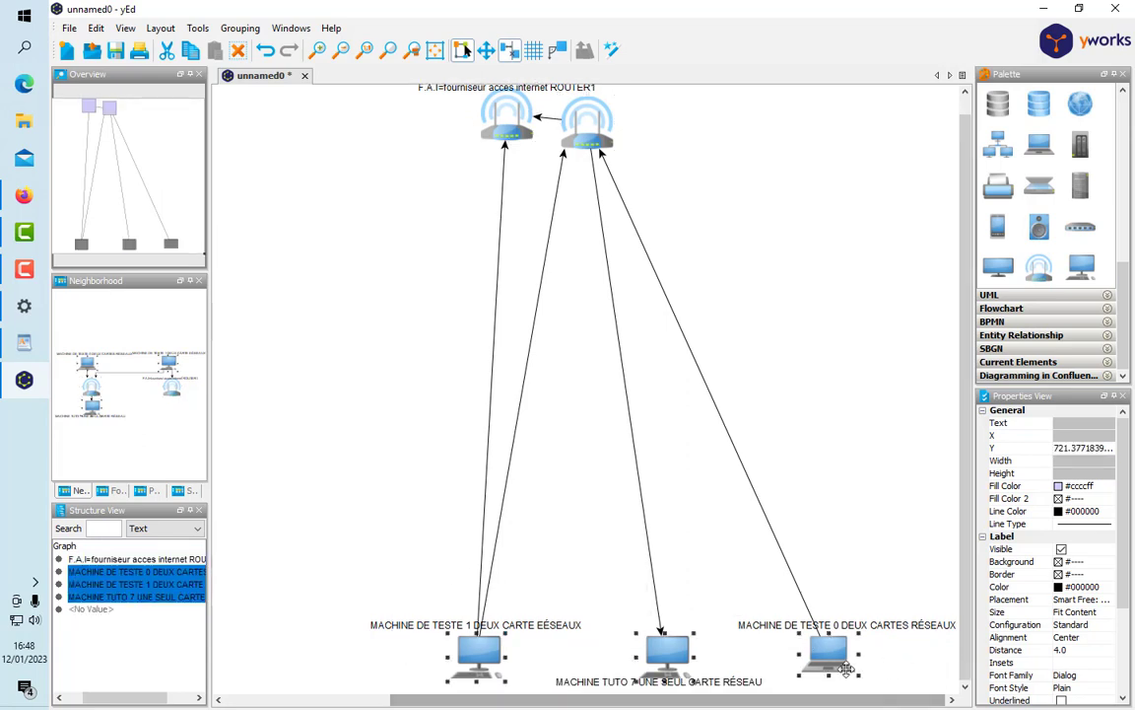
{"action": "left_click_drag", "start_coordinate": [828, 651], "coordinate": [777, 411]}
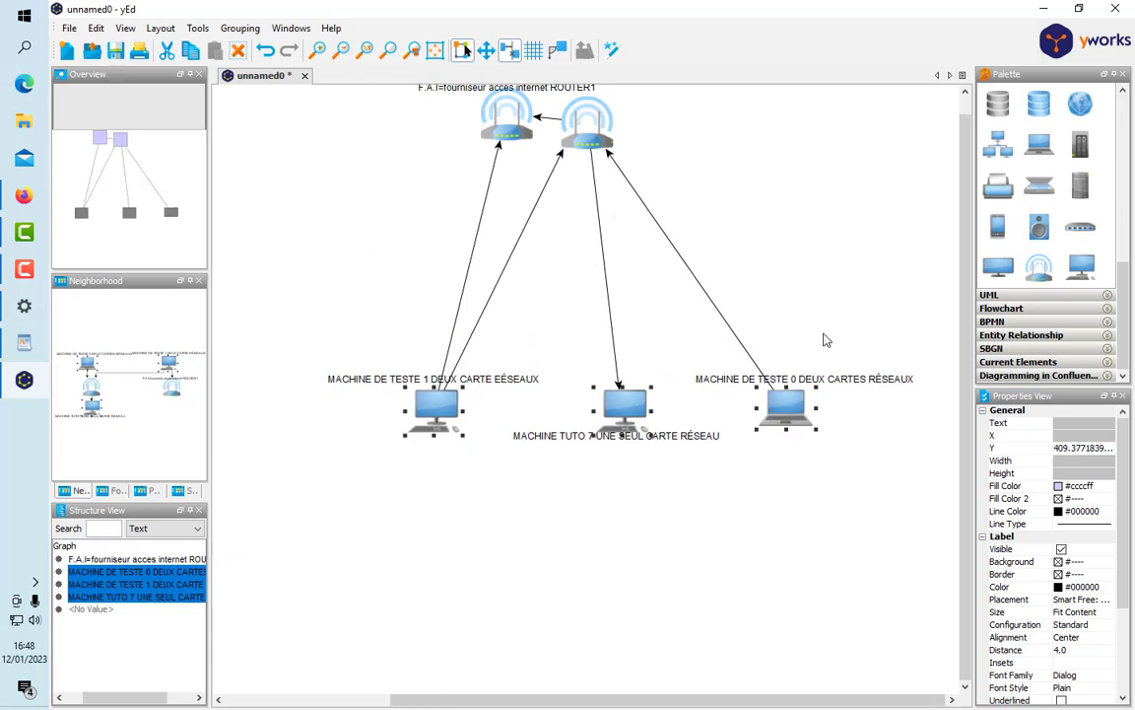
{"action": "scroll", "coordinate": [961, 256], "scroll_direction": "up", "scroll_amount": 1}
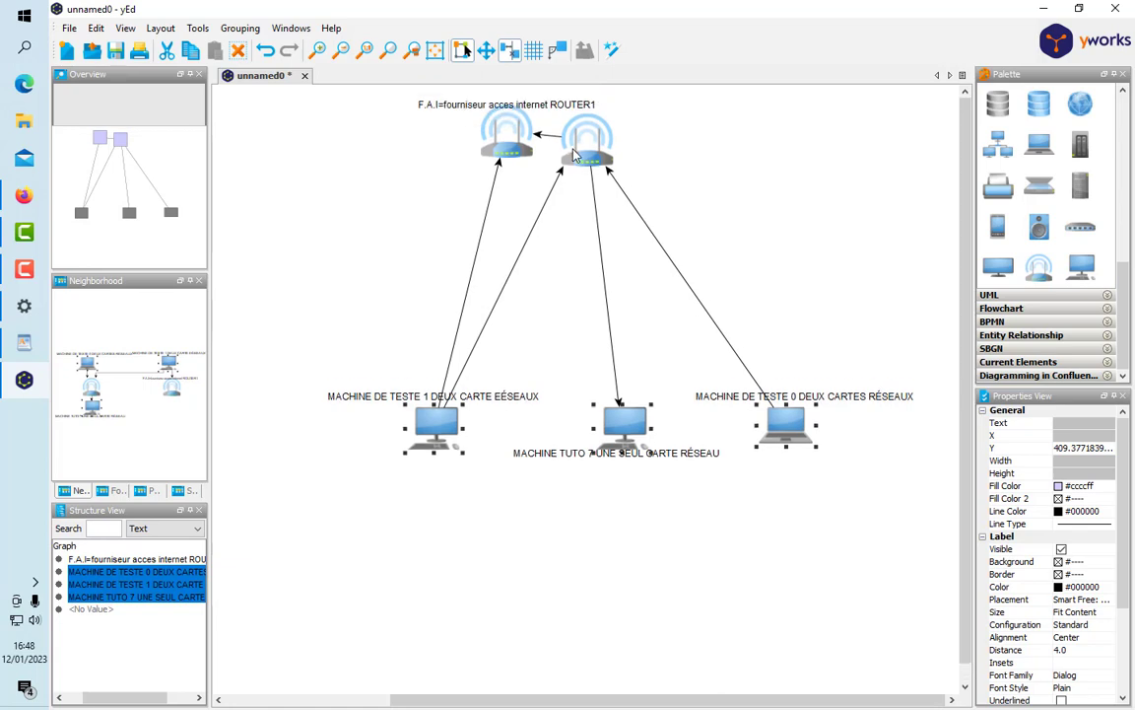
Step: Move the unlabelled router further right, level with ROUTER1, to widen the gap between the two routers
{"action": "left_click_drag", "start_coordinate": [688, 128], "coordinate": [535, 175]}
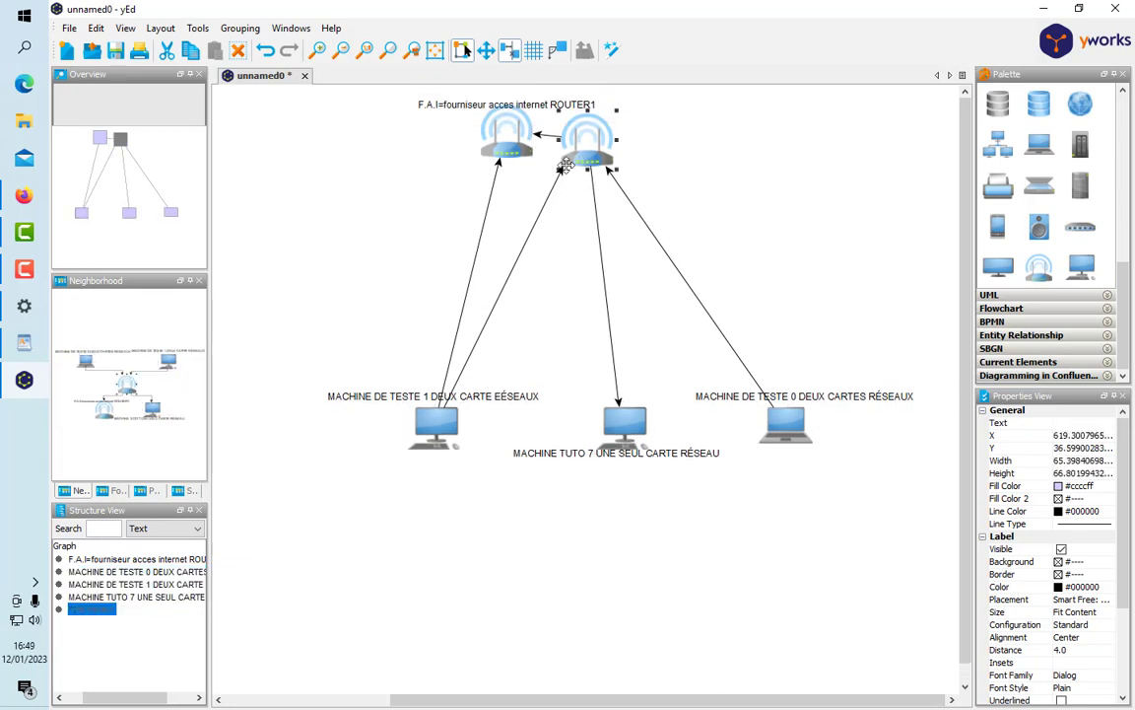
{"action": "left_click_drag", "start_coordinate": [588, 146], "coordinate": [683, 146]}
{"action": "left_click", "coordinate": [828, 170]}
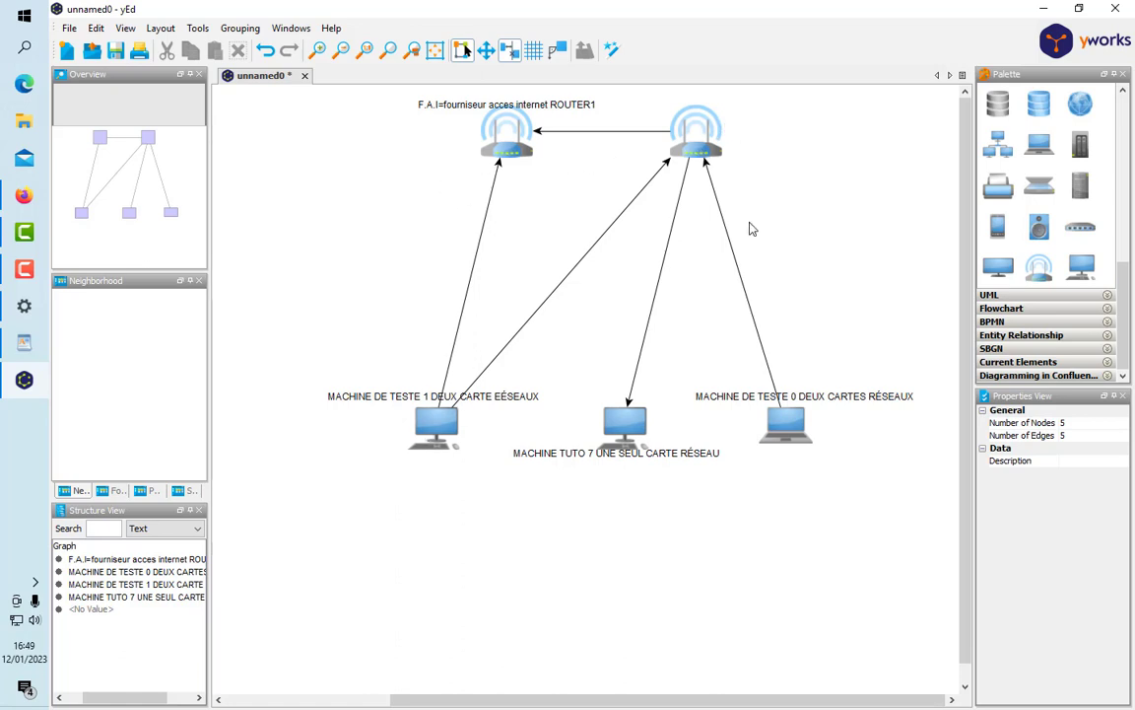
Step: Move both routers together down and left so they sit directly above MACHINE DE TESTE 1 and MACHINE TUTO 7
{"action": "left_click_drag", "start_coordinate": [383, 98], "coordinate": [768, 209]}
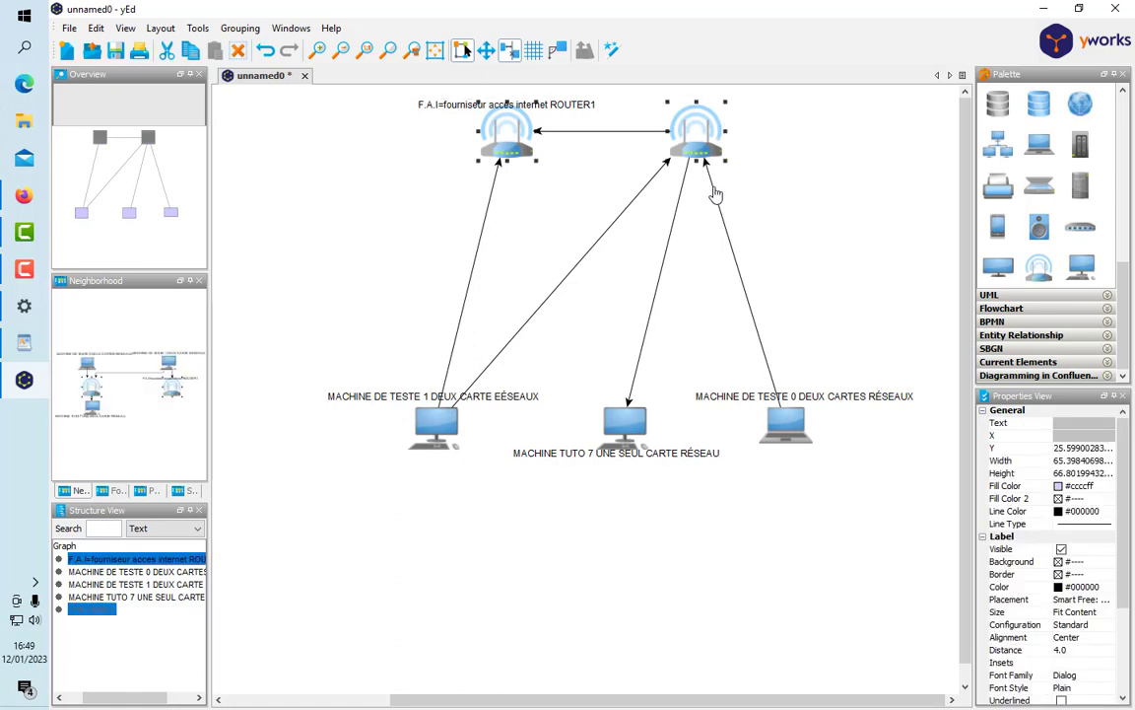
{"action": "left_click_drag", "start_coordinate": [706, 158], "coordinate": [623, 248]}
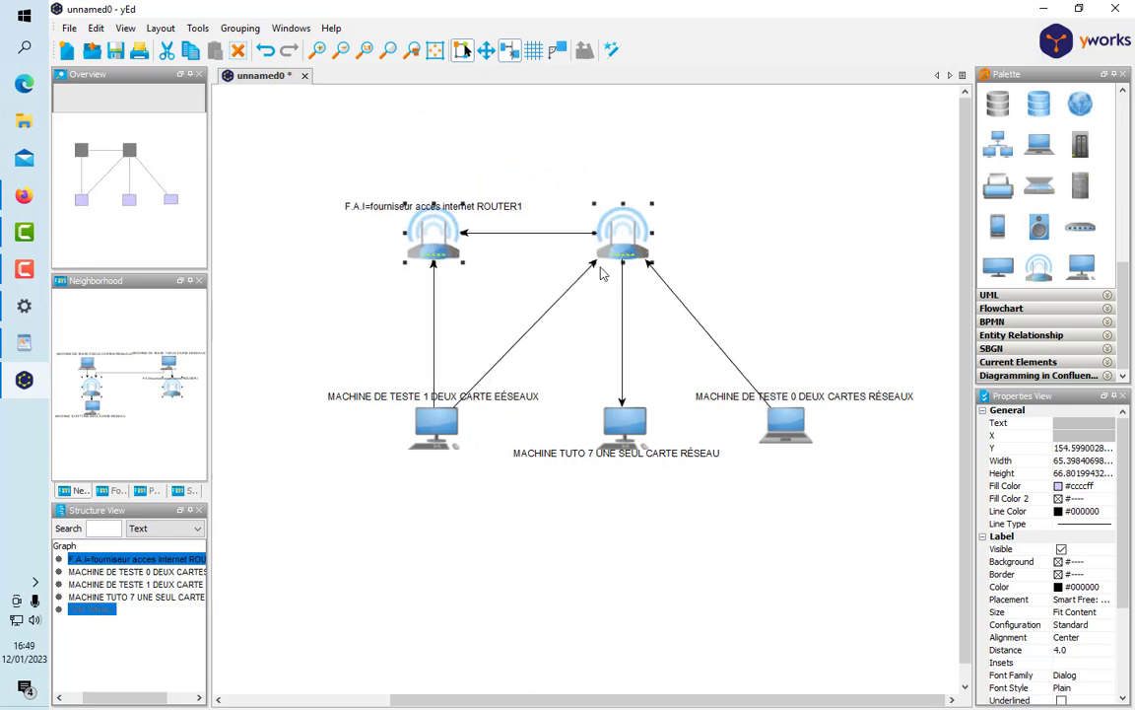
{"action": "left_click", "coordinate": [746, 150]}
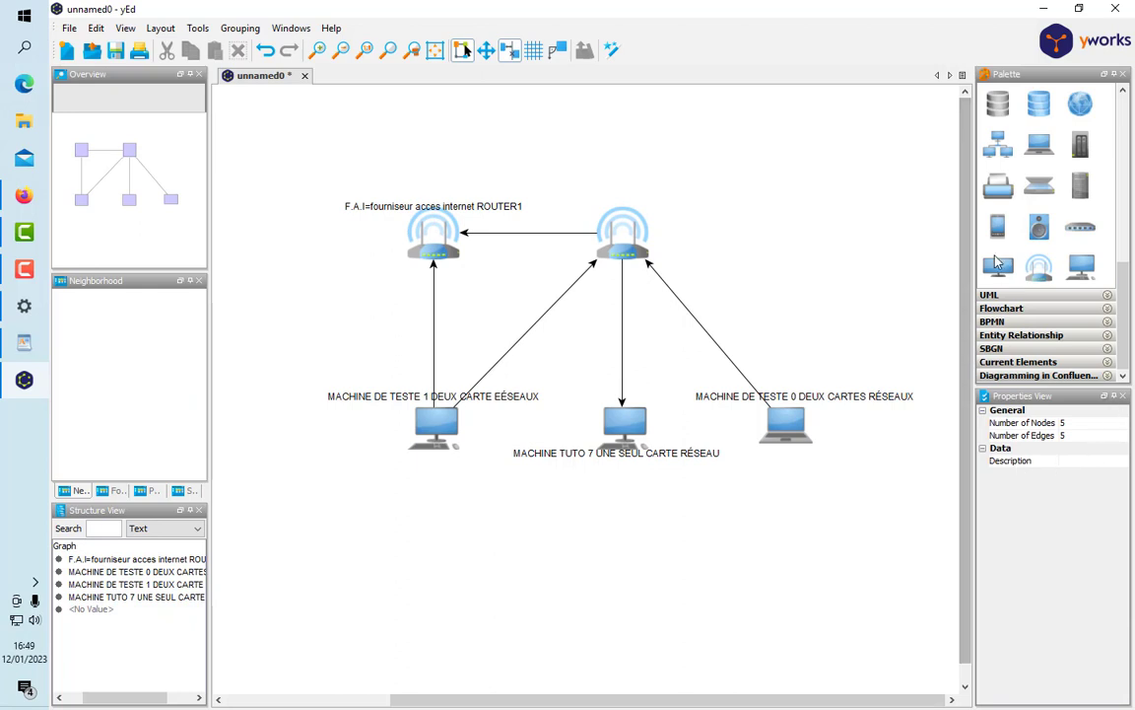
Step: Add a globe icon above ROUTER1 and connect it to that router with an arrow
{"action": "left_click", "coordinate": [1080, 103]}
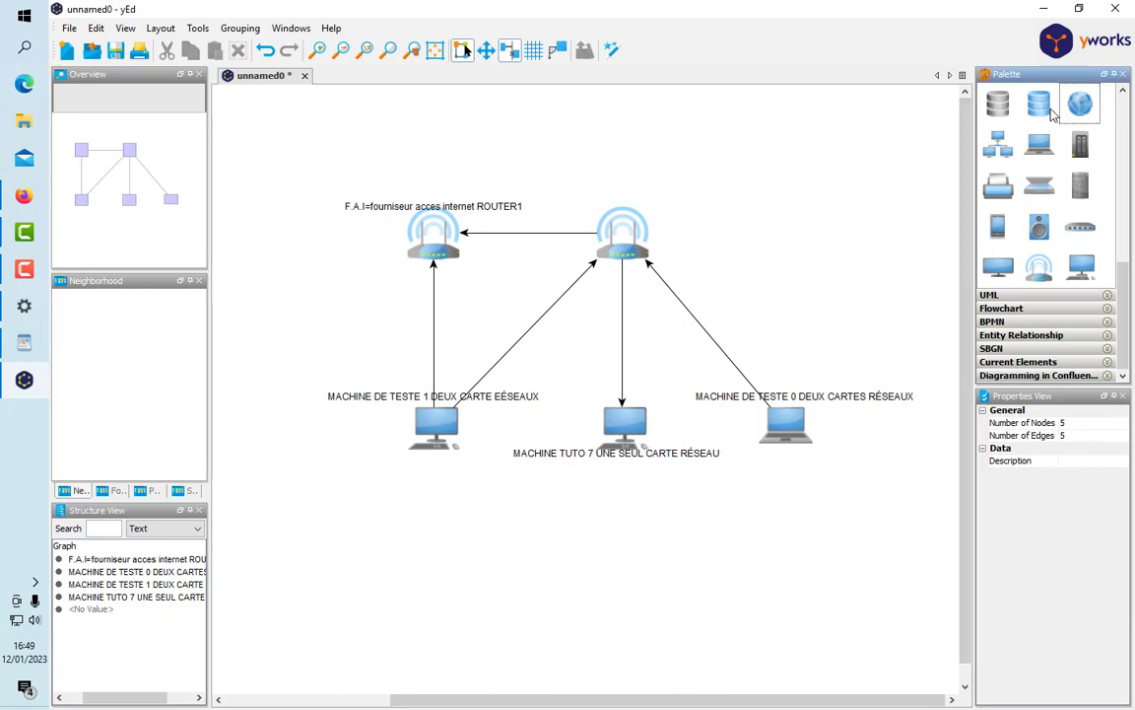
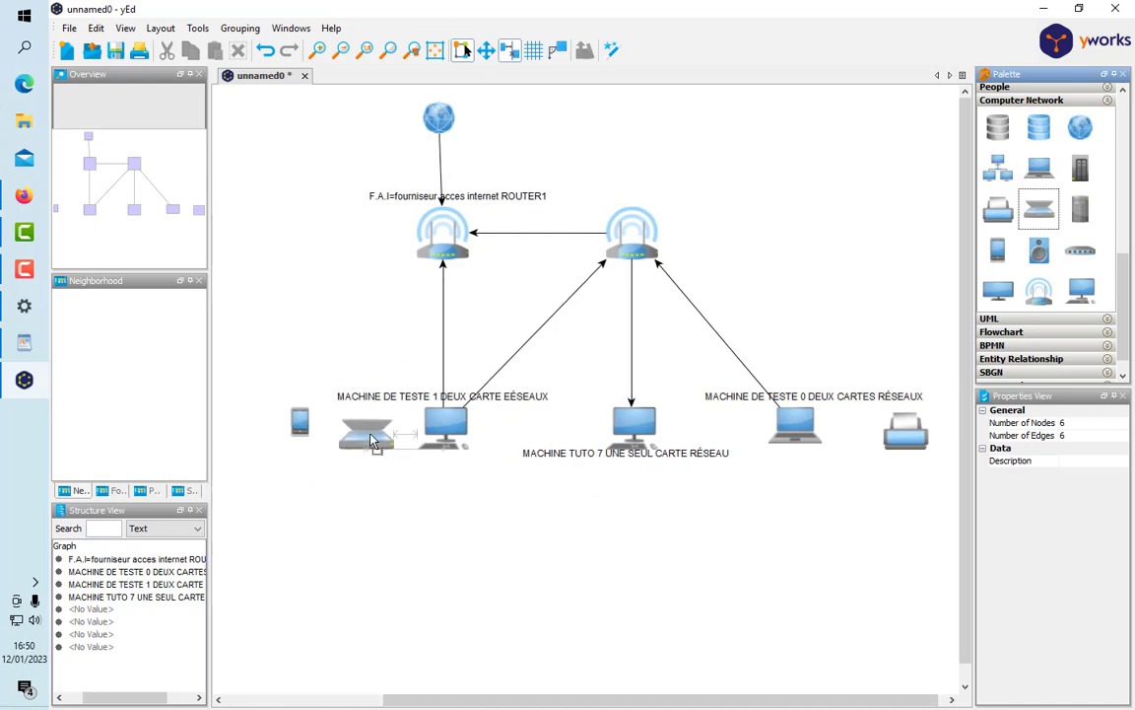
Step: Space out the smartphone and scanner to the left of MACHINE DE TESTE 1, and bring the printer closer to MACHINE DE TESTE 0
{"action": "left_click", "coordinate": [301, 423]}
{"action": "left_click_drag", "start_coordinate": [304, 426], "coordinate": [246, 437]}
{"action": "left_click_drag", "start_coordinate": [369, 442], "coordinate": [312, 442]}
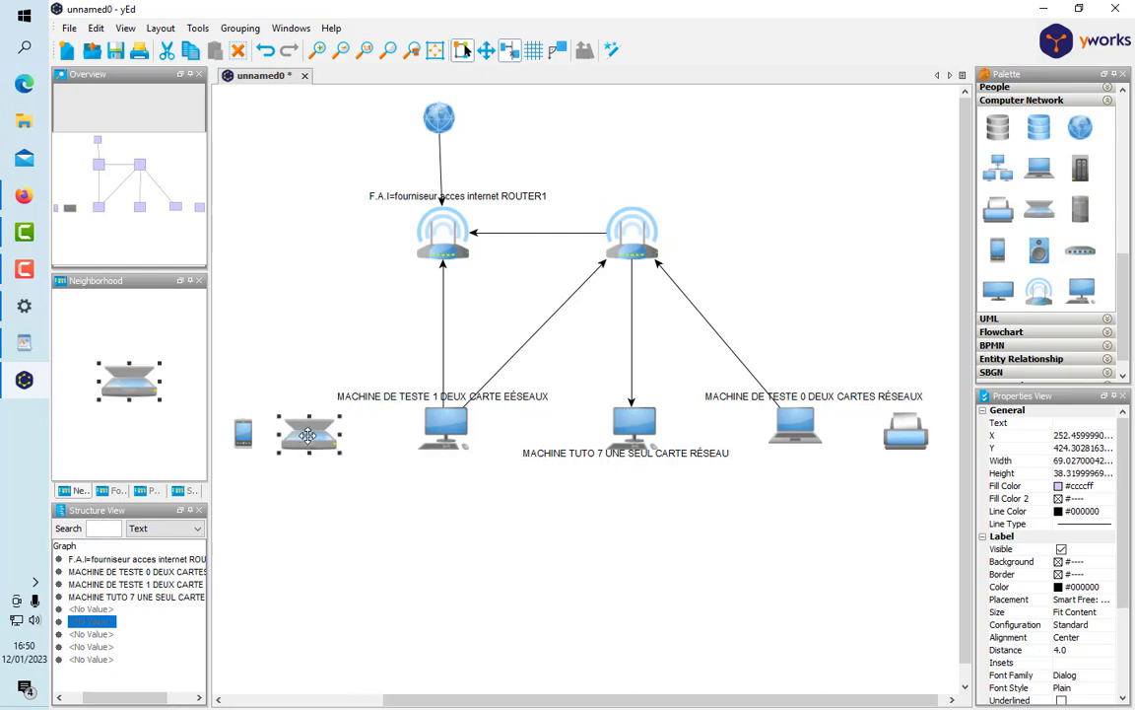
{"action": "left_click", "coordinate": [908, 435]}
{"action": "left_click_drag", "start_coordinate": [907, 435], "coordinate": [887, 436]}
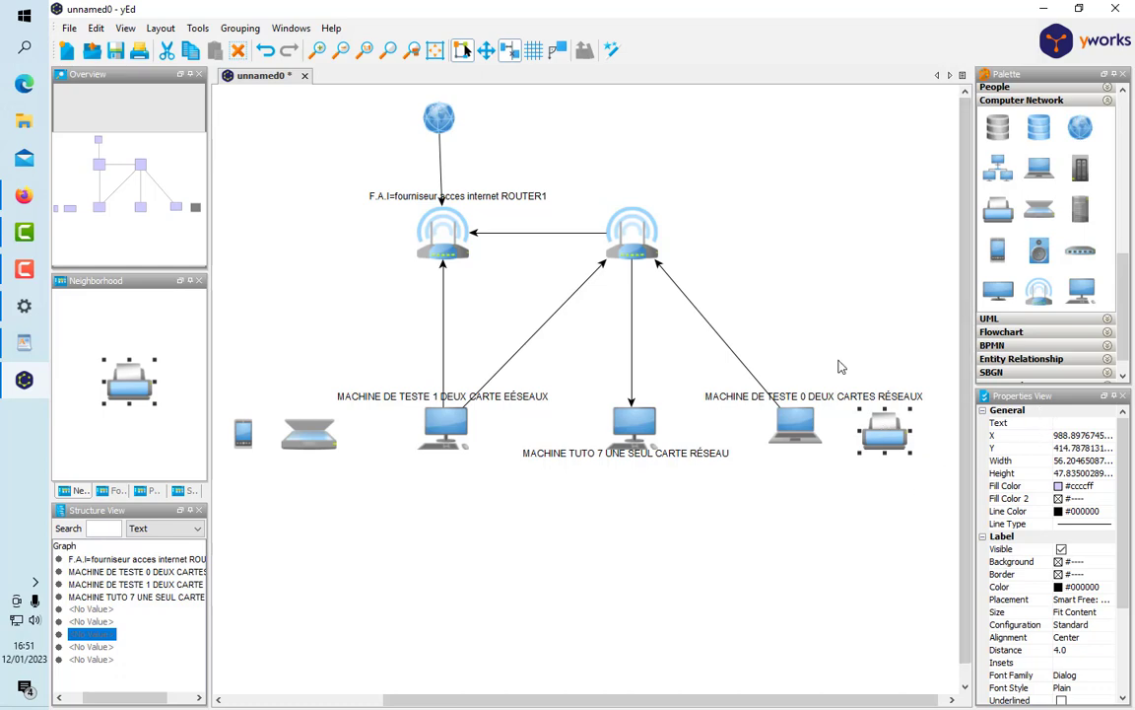
{"action": "left_click", "coordinate": [818, 313]}
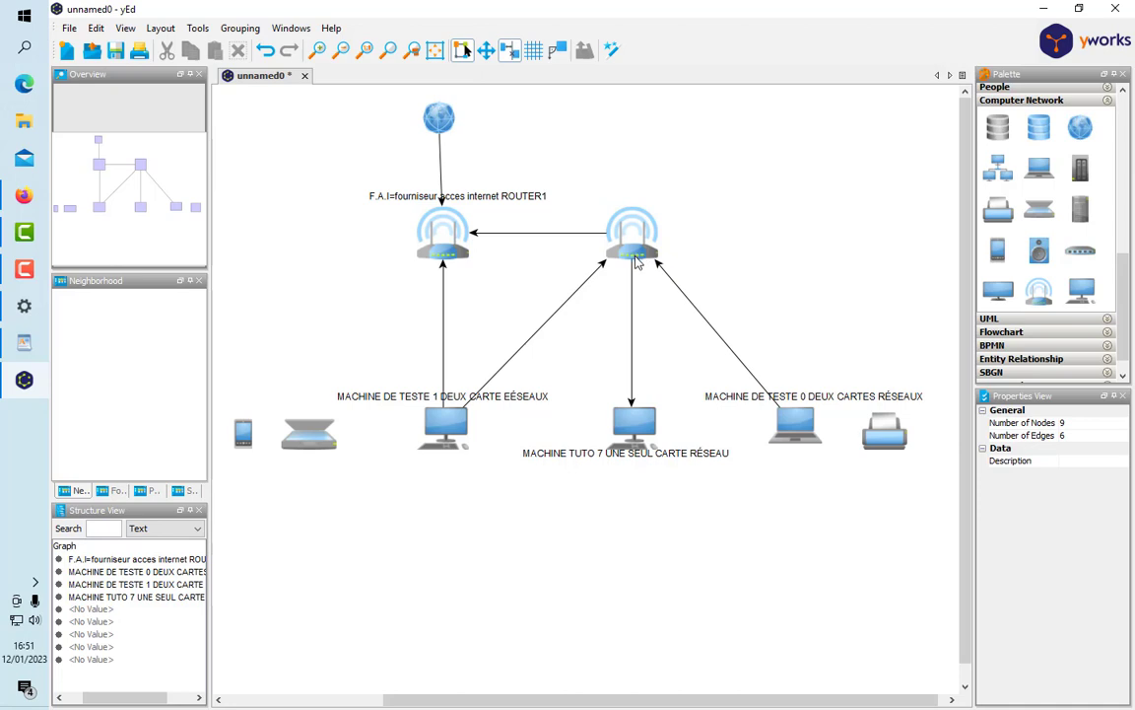
Step: Reposition the MACHINE TUTO 7 and MACHINE DE TESTE 0 labels clear of their icons, and shift the unlabelled router slightly up and right
{"action": "left_click", "coordinate": [638, 456]}
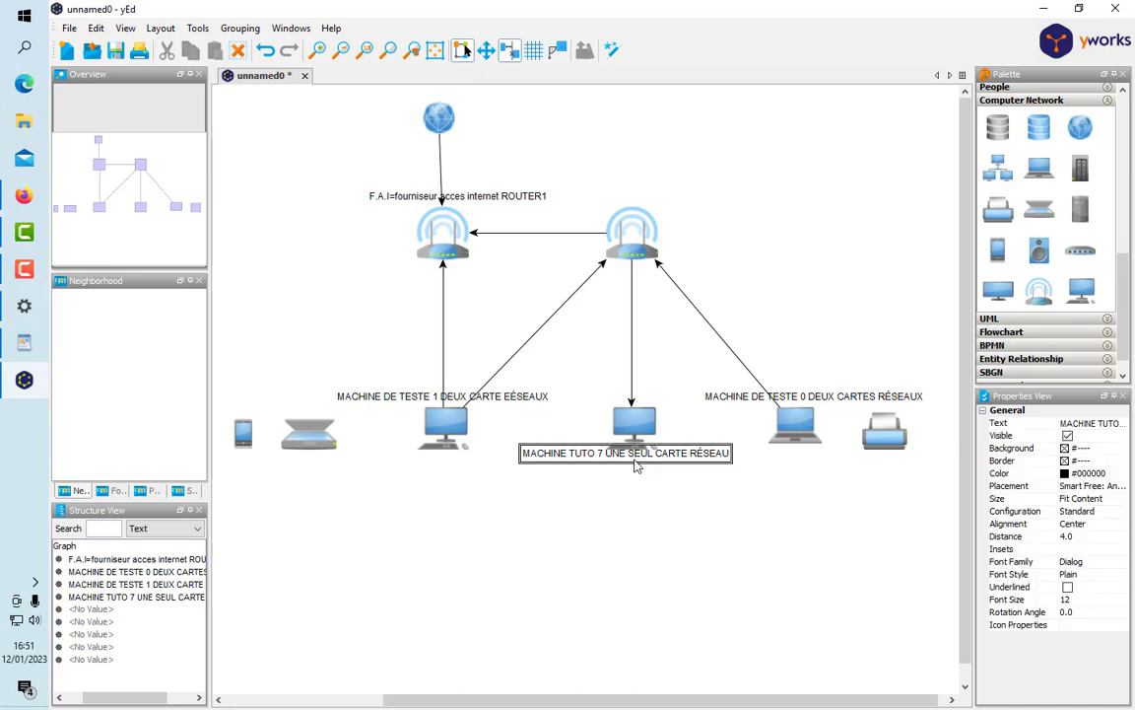
{"action": "left_click_drag", "start_coordinate": [634, 459], "coordinate": [640, 474]}
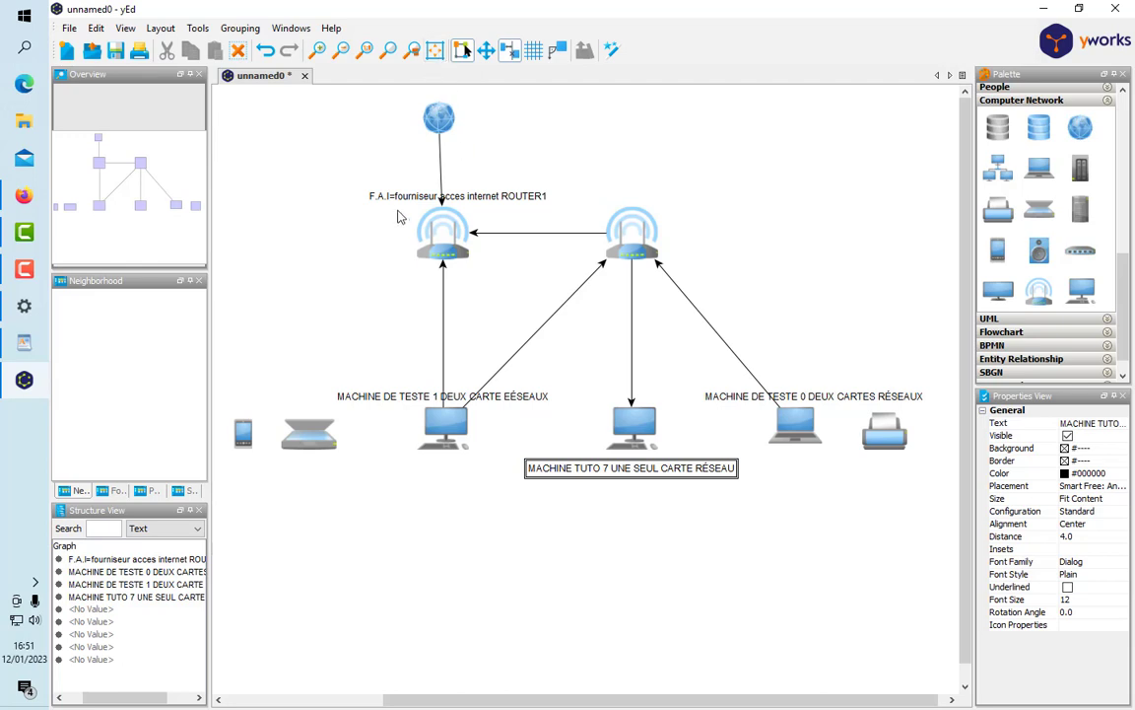
{"action": "left_click", "coordinate": [627, 259]}
{"action": "left_click_drag", "start_coordinate": [588, 172], "coordinate": [658, 251]}
{"action": "left_click", "coordinate": [830, 249]}
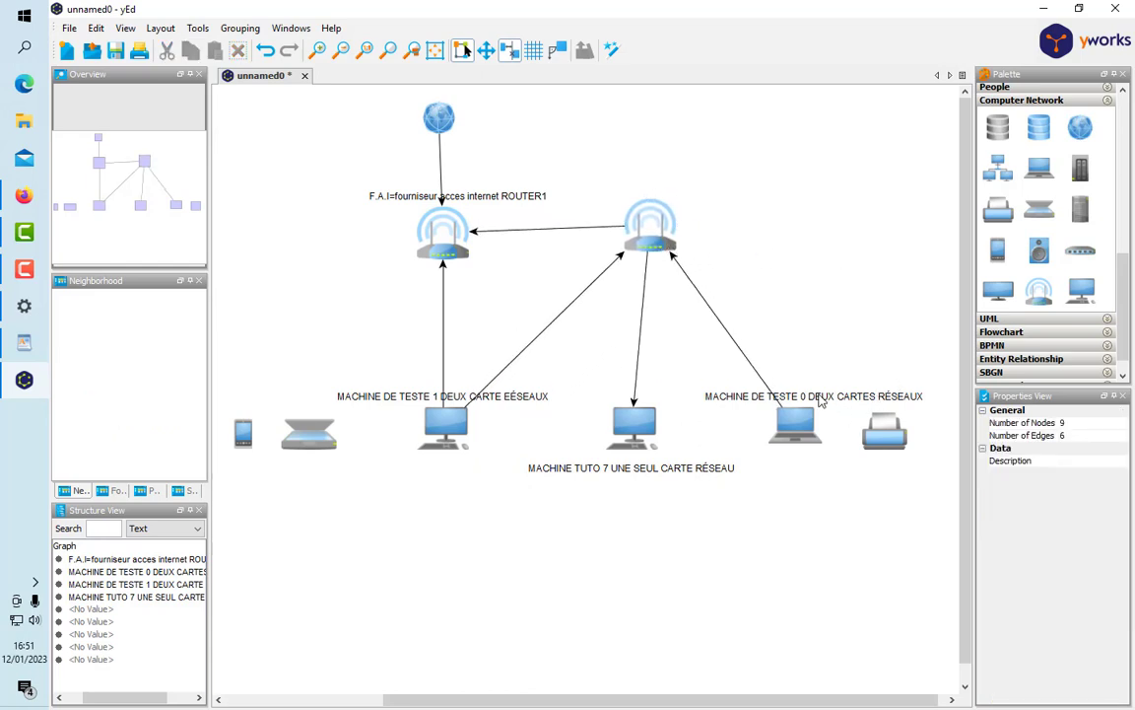
{"action": "left_click_drag", "start_coordinate": [820, 399], "coordinate": [778, 386]}
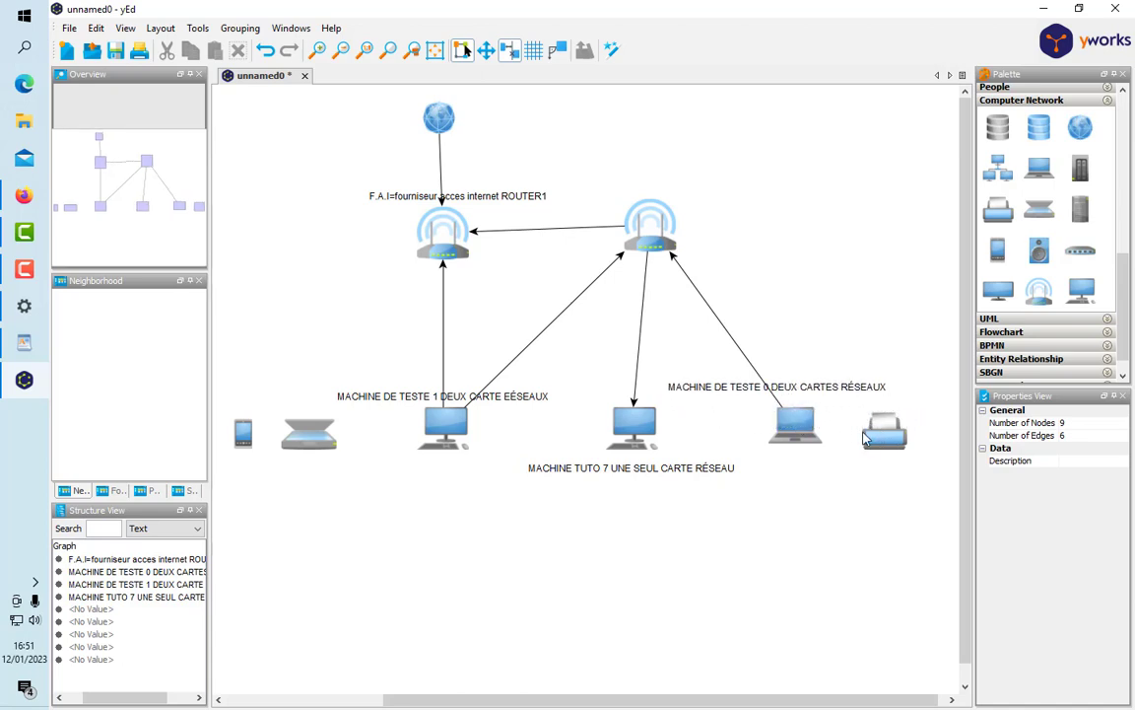
Step: Connect the printer to the unlabelled router with an arrow
{"action": "left_click_drag", "start_coordinate": [865, 438], "coordinate": [445, 258]}
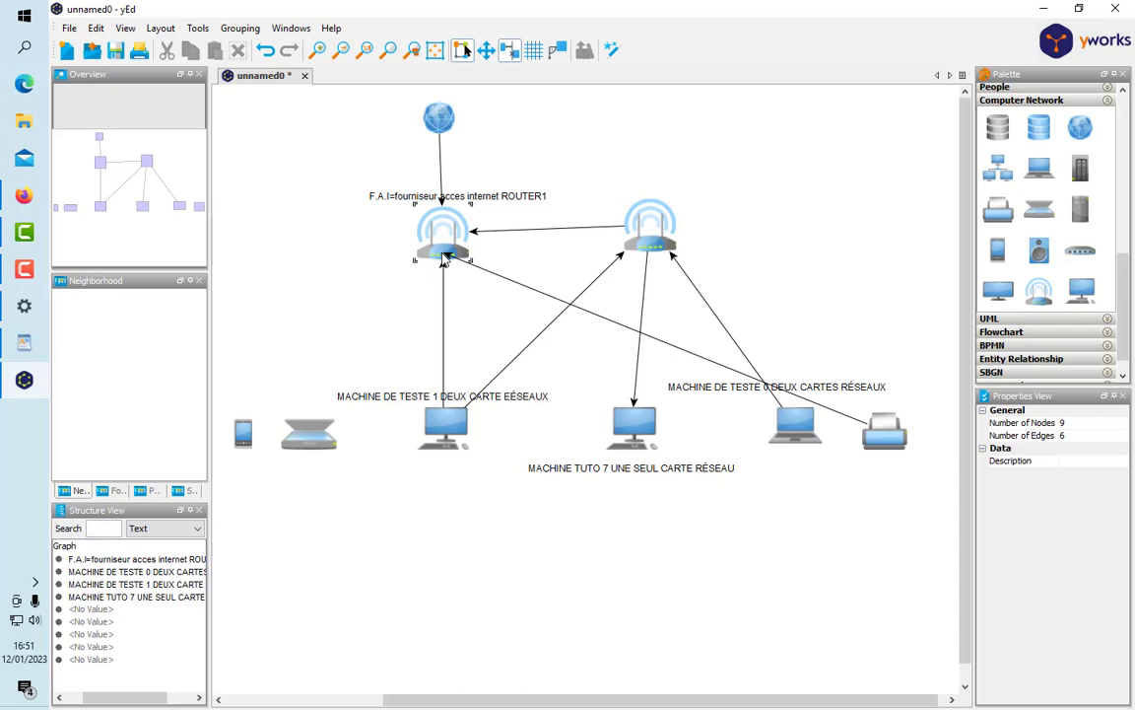
{"action": "left_click_drag", "start_coordinate": [445, 258], "coordinate": [680, 254]}
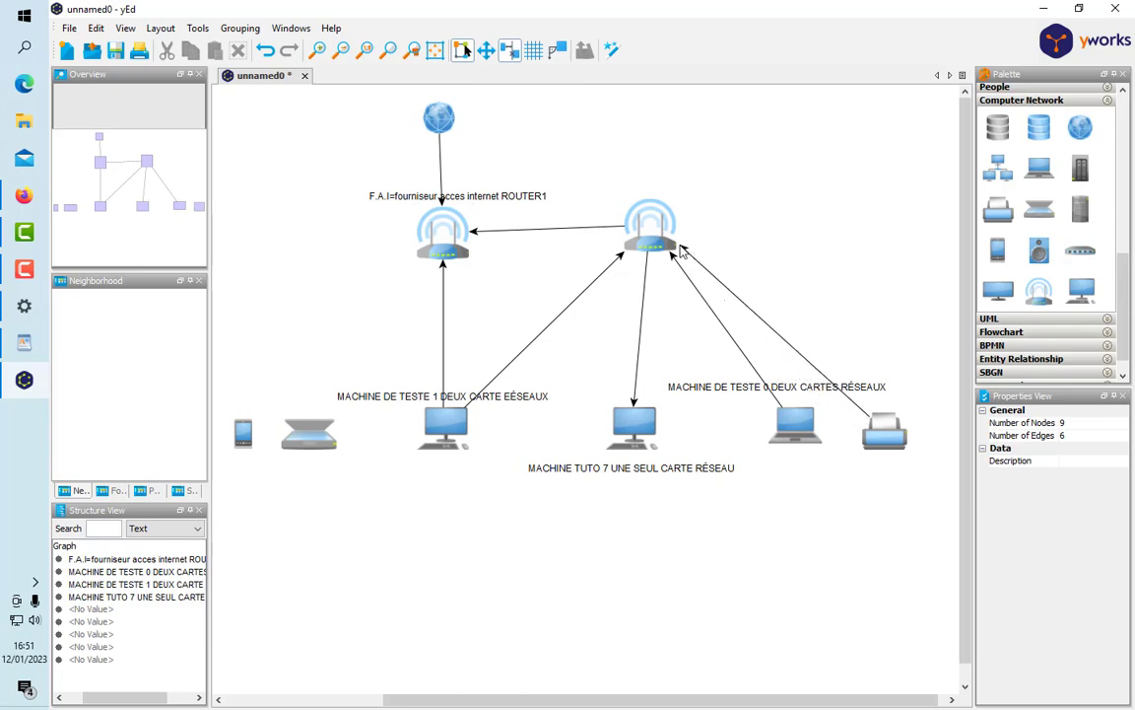
{"action": "left_click", "coordinate": [678, 250]}
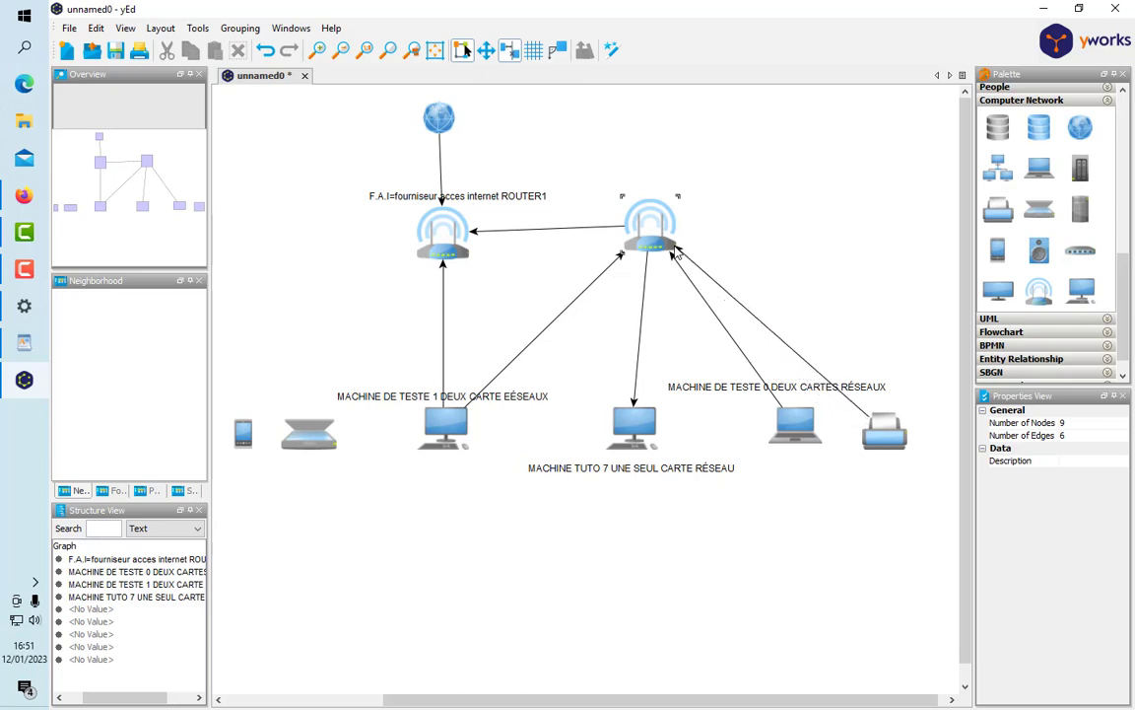
{"action": "left_click", "coordinate": [673, 254]}
Step: Move the three labelled computers and the printer well down into a spread-out row beneath the routers
{"action": "left_click", "coordinate": [796, 432]}
{"action": "left_click_drag", "start_coordinate": [804, 434], "coordinate": [773, 421]}
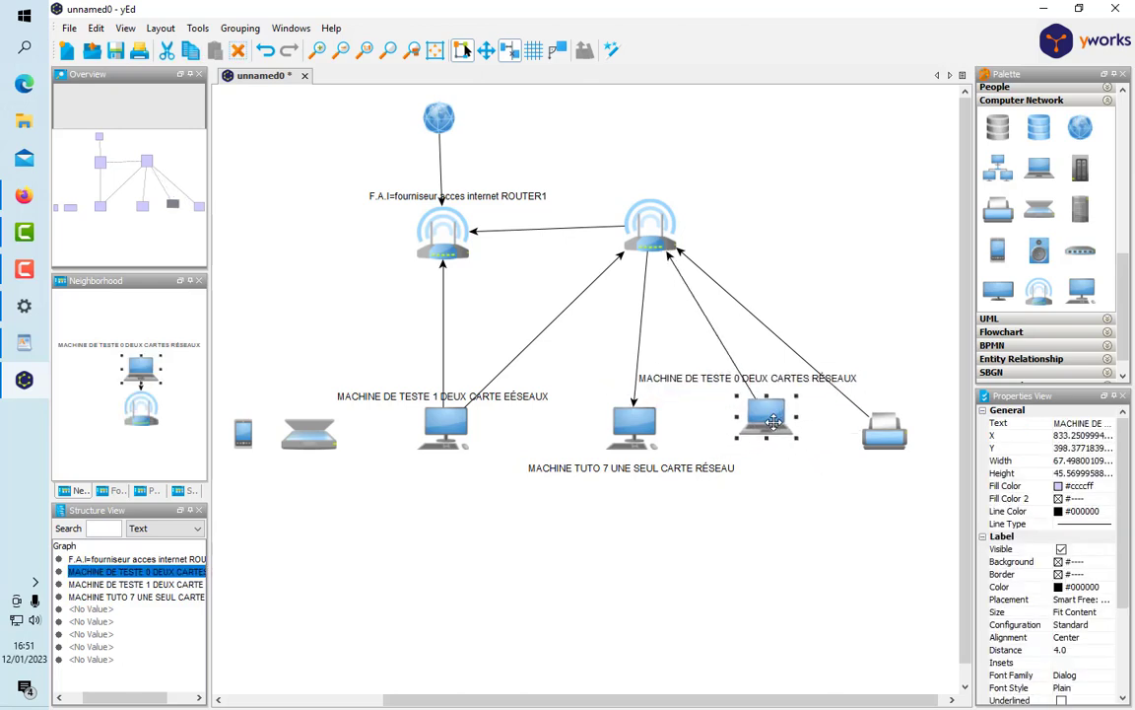
{"action": "left_click_drag", "start_coordinate": [591, 405], "coordinate": [697, 525]}
{"action": "left_click_drag", "start_coordinate": [631, 422], "coordinate": [588, 551]}
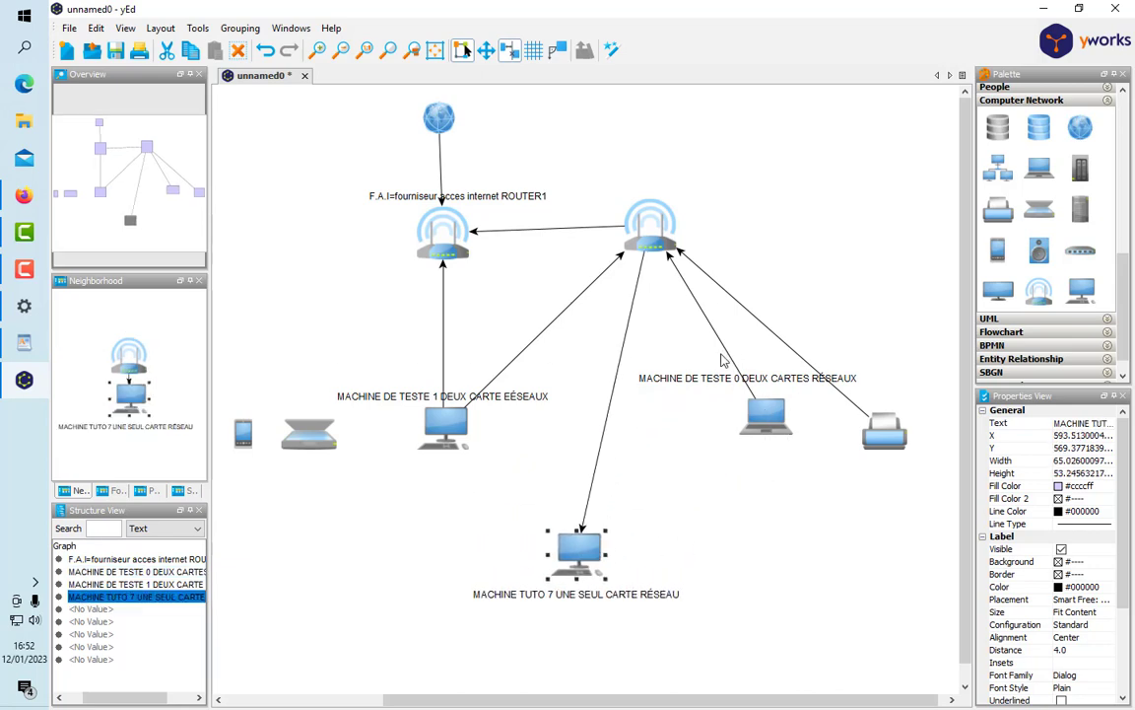
{"action": "left_click_drag", "start_coordinate": [611, 321], "coordinate": [792, 550]}
{"action": "left_click_drag", "start_coordinate": [398, 345], "coordinate": [495, 474]}
{"action": "left_click_drag", "start_coordinate": [446, 426], "coordinate": [412, 530]}
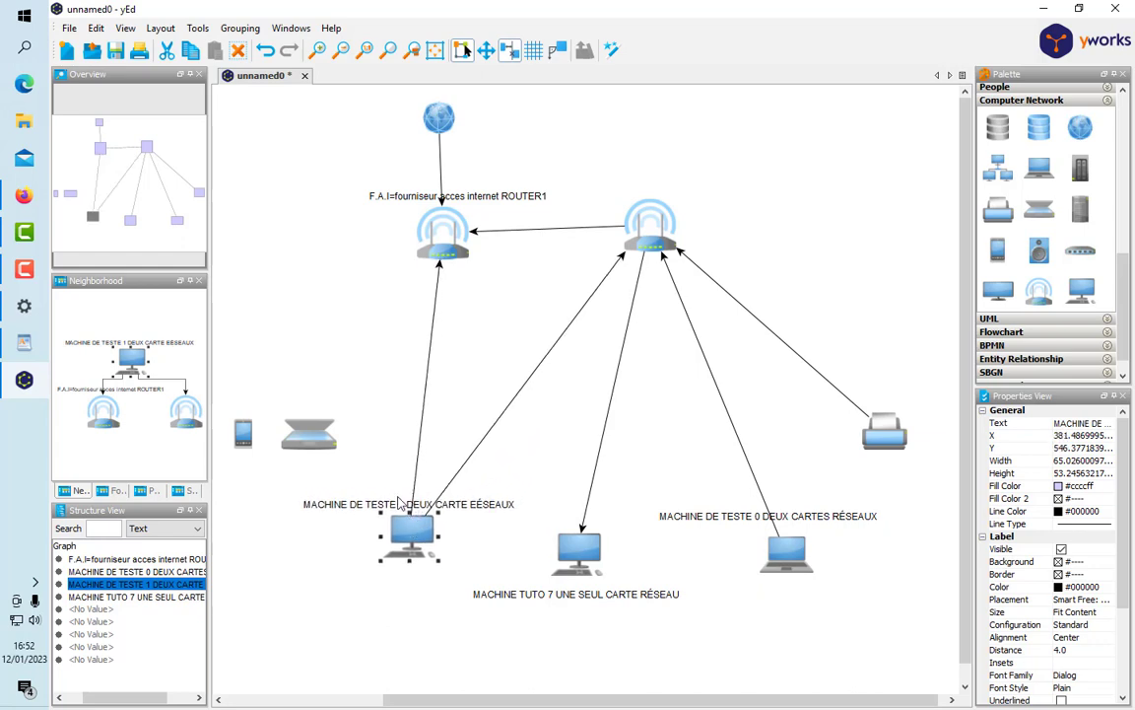
{"action": "left_click", "coordinate": [875, 438]}
{"action": "left_click_drag", "start_coordinate": [875, 437], "coordinate": [926, 562]}
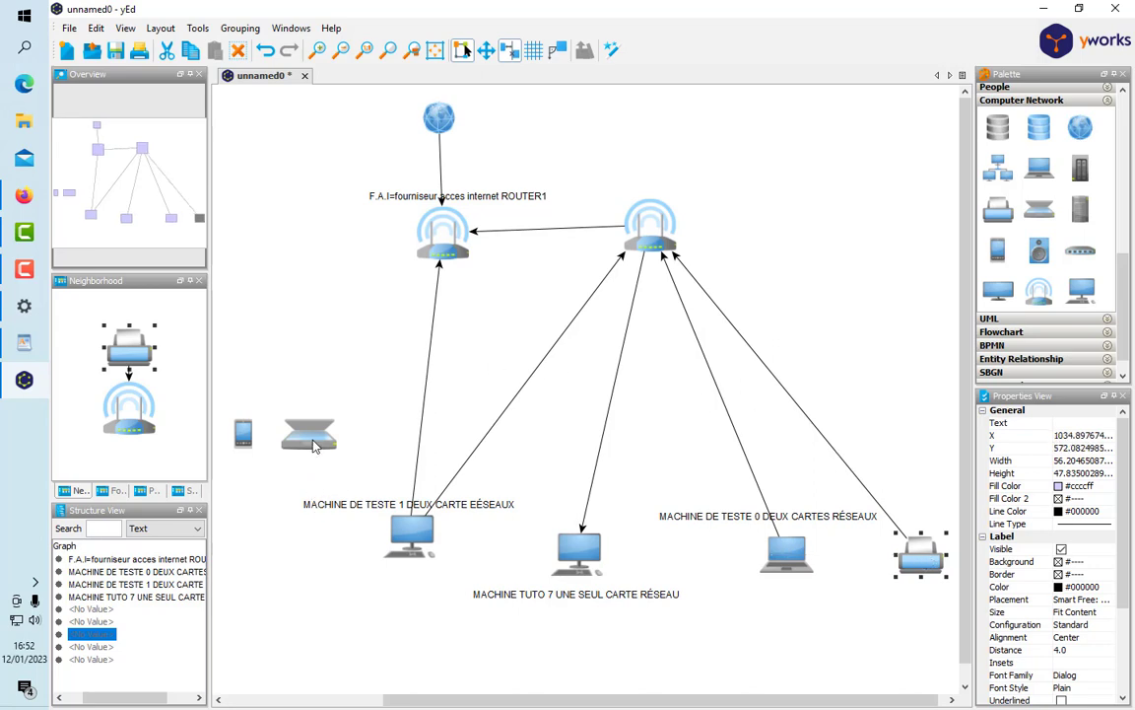
Step: Move the scanner across the diagram to just above the printer, and close the shape palette
{"action": "left_click_drag", "start_coordinate": [314, 445], "coordinate": [925, 428]}
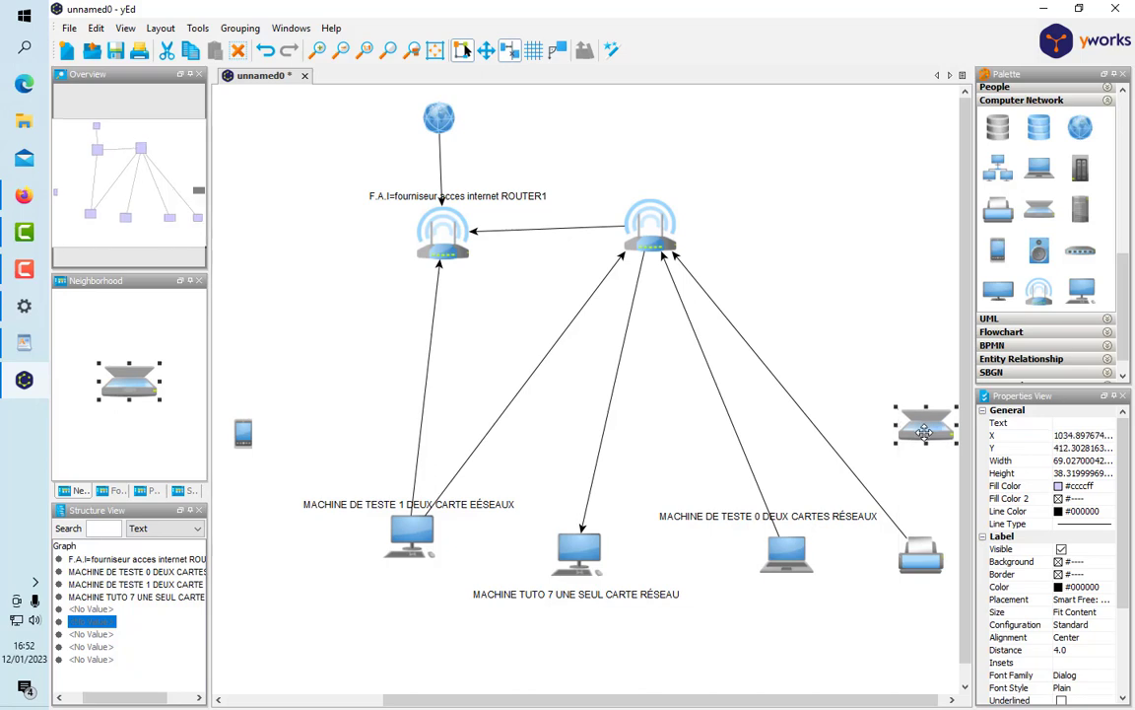
{"action": "left_click", "coordinate": [828, 325]}
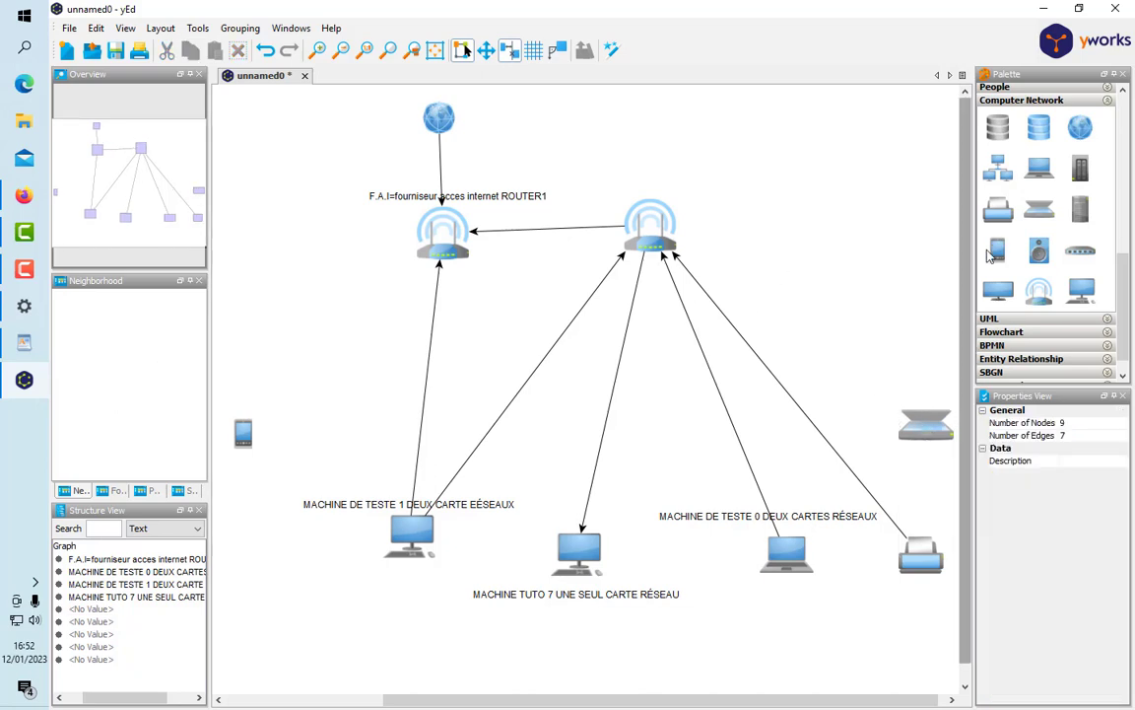
{"action": "left_click", "coordinate": [1123, 88]}
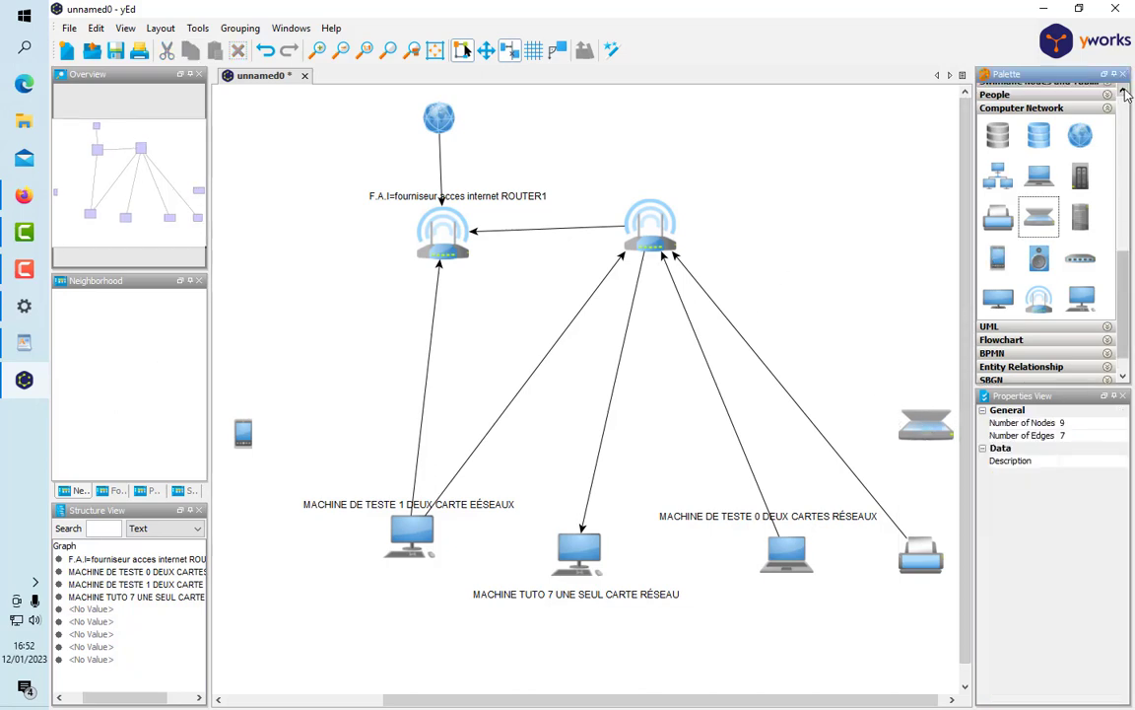
{"action": "left_click", "coordinate": [1124, 75]}
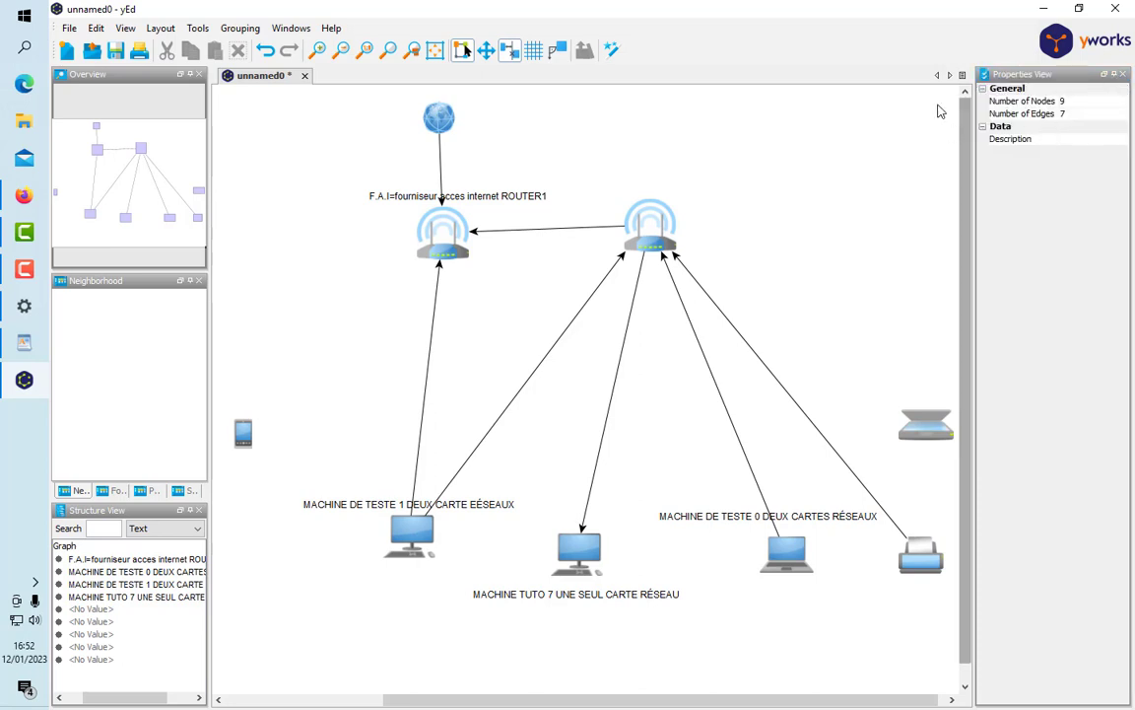
{"action": "left_click", "coordinate": [924, 443]}
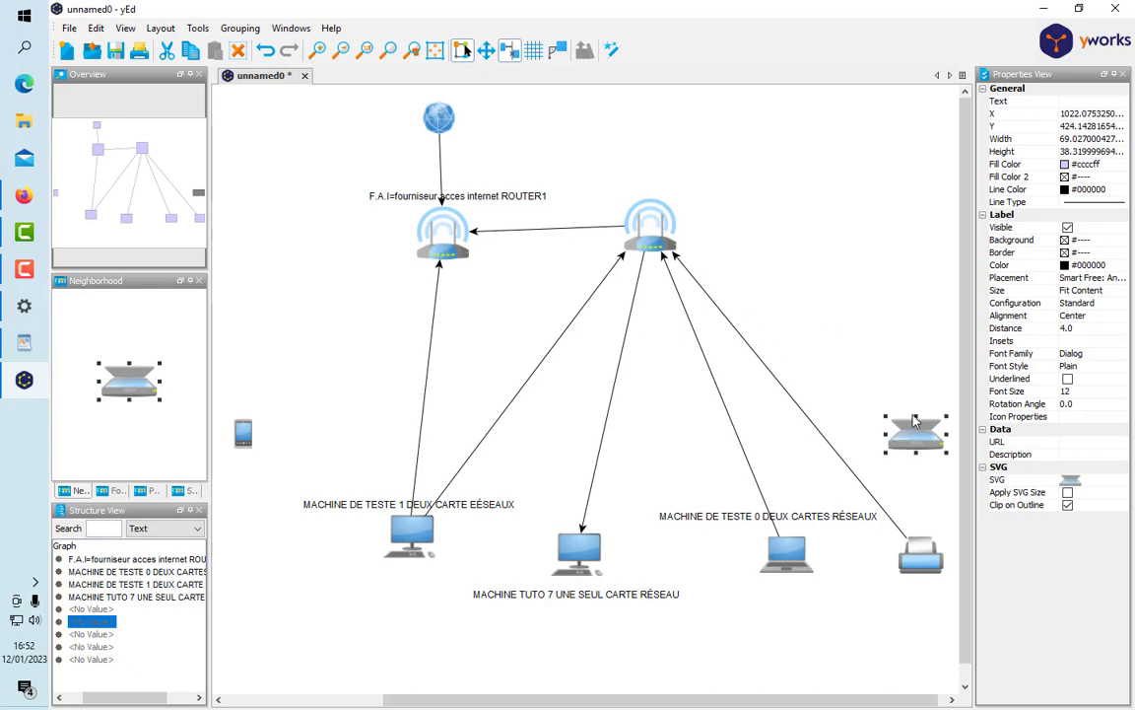
Step: Connect the scanner to the unlabelled router with an arrow
{"action": "left_click_drag", "start_coordinate": [826, 384], "coordinate": [646, 244]}
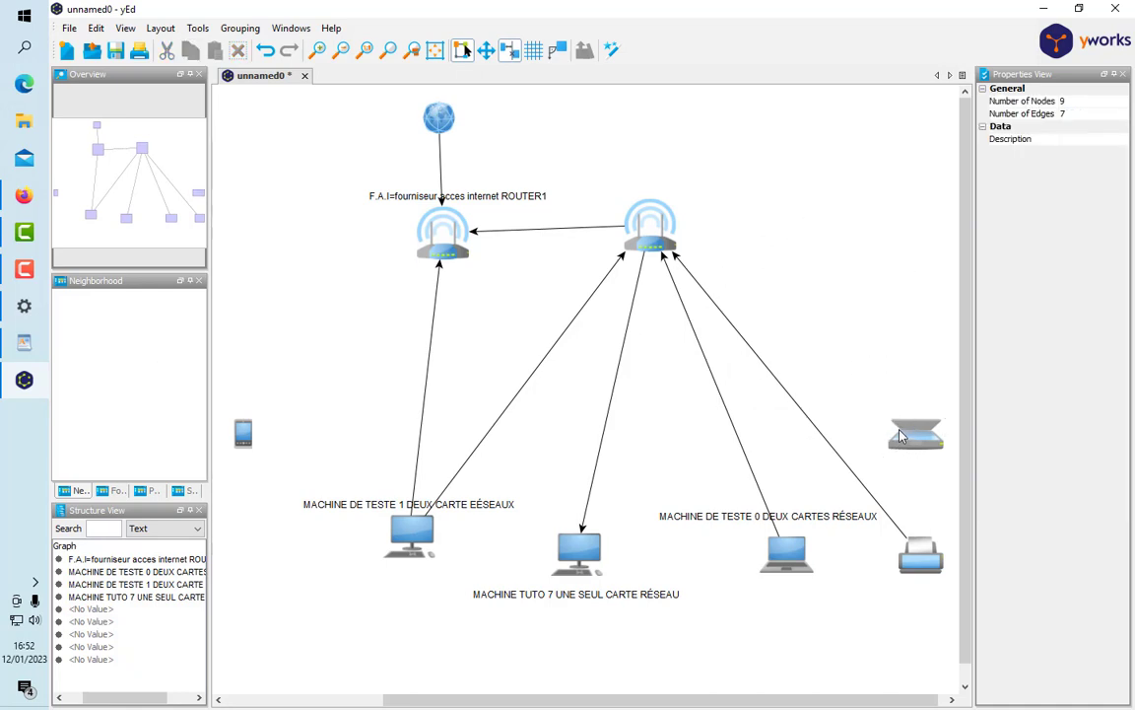
{"action": "left_click_drag", "start_coordinate": [892, 426], "coordinate": [750, 239]}
{"action": "left_click_drag", "start_coordinate": [887, 443], "coordinate": [749, 330]}
{"action": "left_click", "coordinate": [914, 432]}
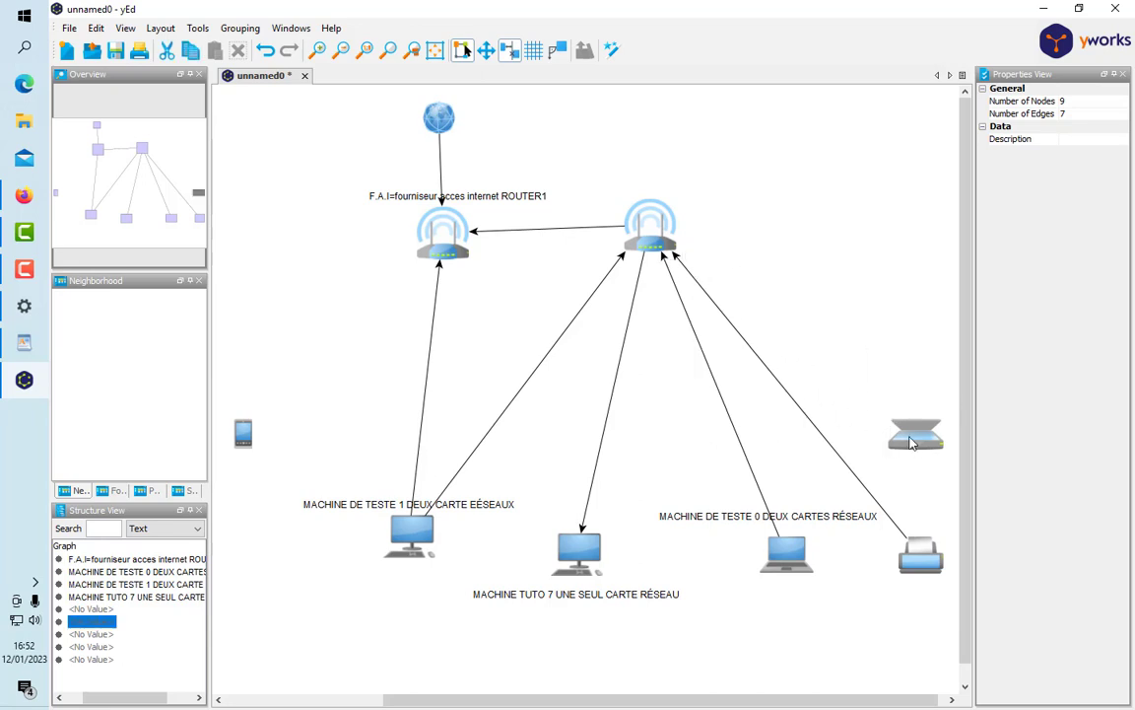
{"action": "left_click", "coordinate": [902, 422]}
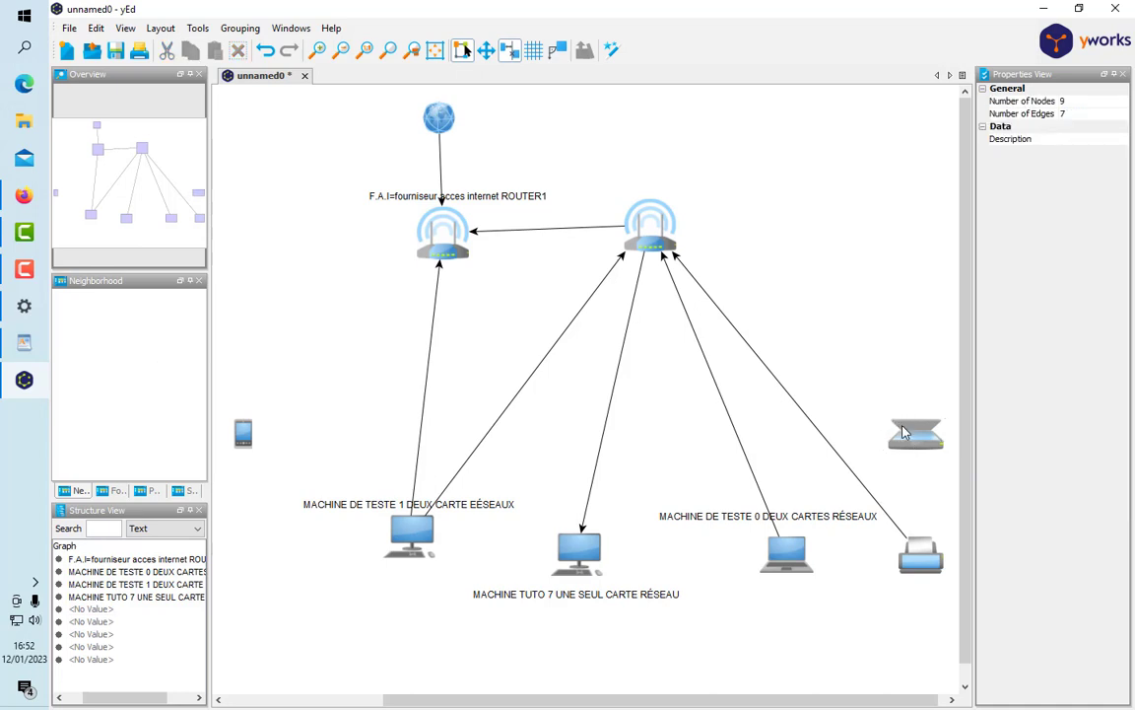
{"action": "mouse_move", "coordinate": [902, 431]}
{"action": "left_mouse_down"}
{"action": "mouse_move", "coordinate": [651, 237]}
{"action": "mouse_move", "coordinate": [690, 249]}
{"action": "mouse_move", "coordinate": [676, 253]}
{"action": "left_mouse_up"}
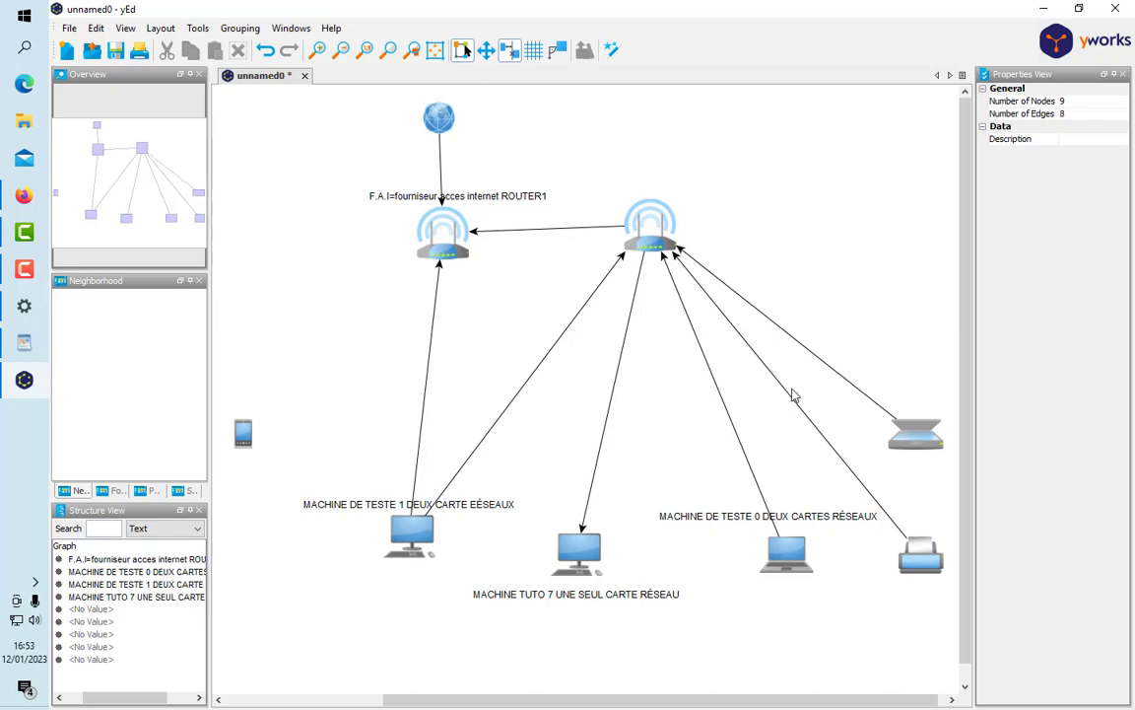
Step: Move MACHINE TUTO 7 slightly down and right, and raise the unlabelled router above the level of ROUTER1
{"action": "left_click_drag", "start_coordinate": [540, 524], "coordinate": [636, 589]}
{"action": "left_click_drag", "start_coordinate": [582, 555], "coordinate": [611, 569]}
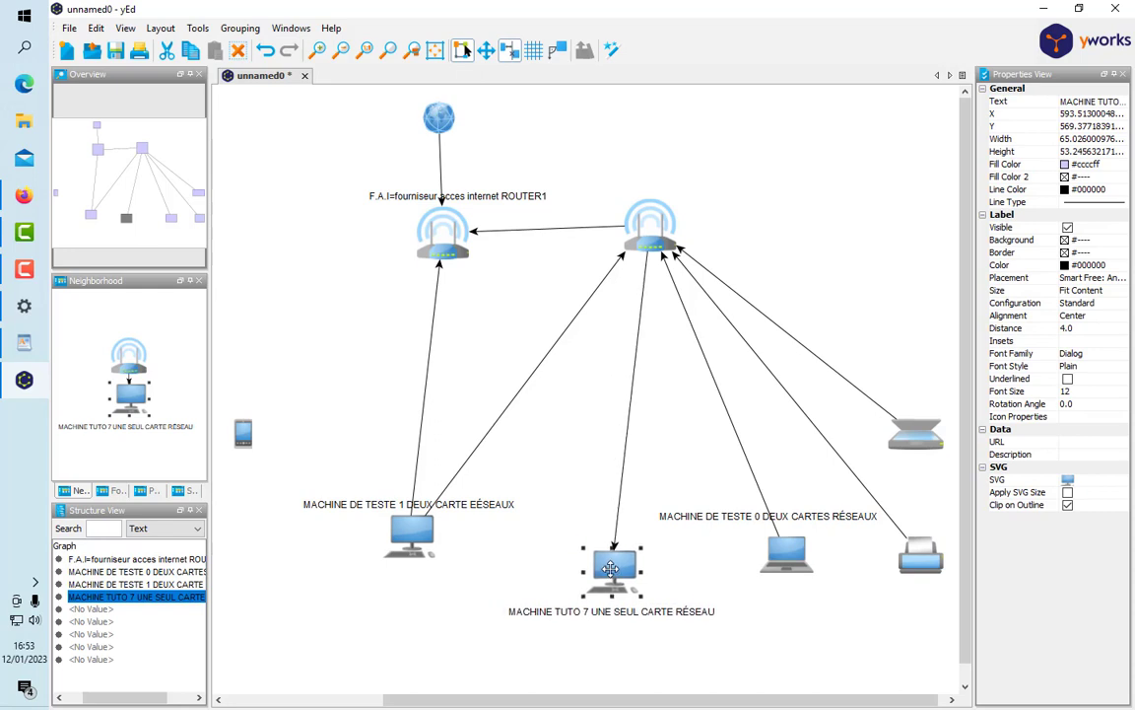
{"action": "left_click_drag", "start_coordinate": [655, 241], "coordinate": [659, 181]}
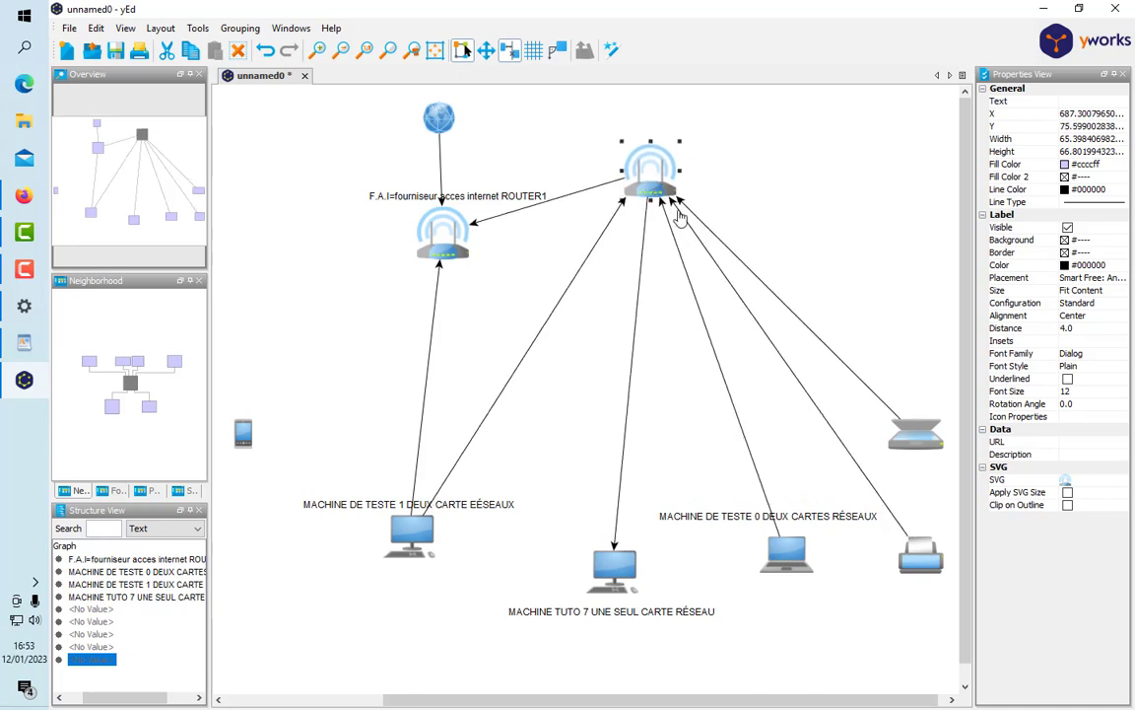
Step: Delete the unlabelled router's connections to the scanner, the printer and all three computers, keeping its link to ROUTER1
{"action": "right_click", "coordinate": [679, 201]}
{"action": "key", "text": "Escape"}
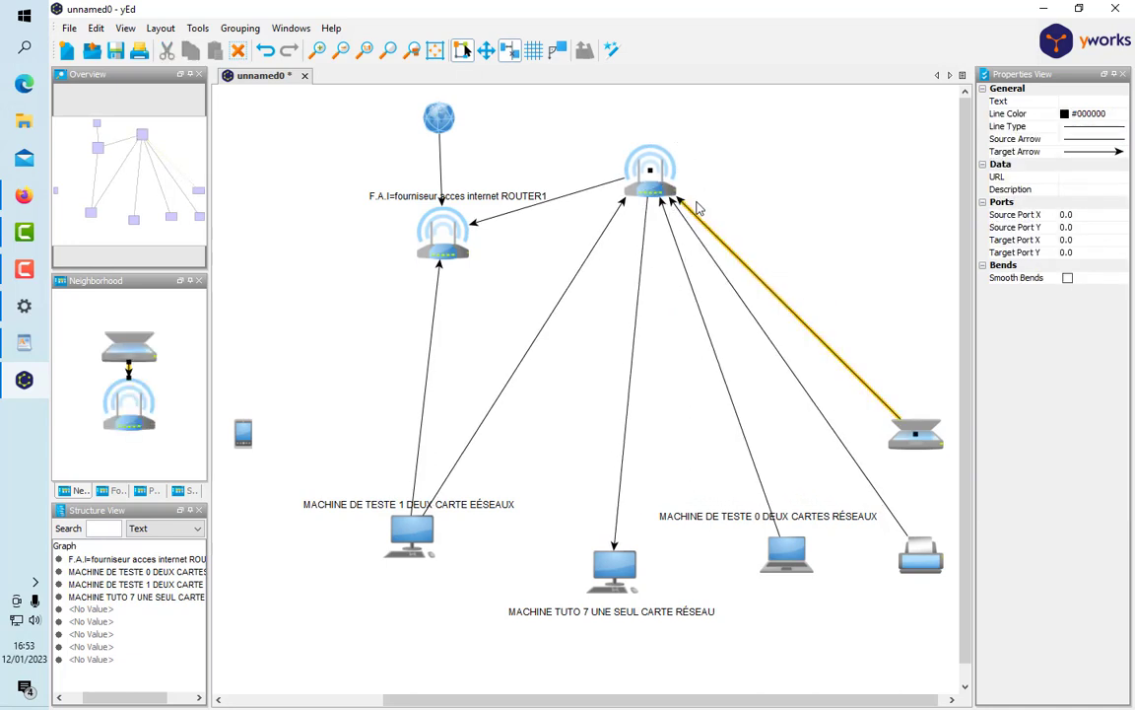
{"action": "key", "text": "Delete"}
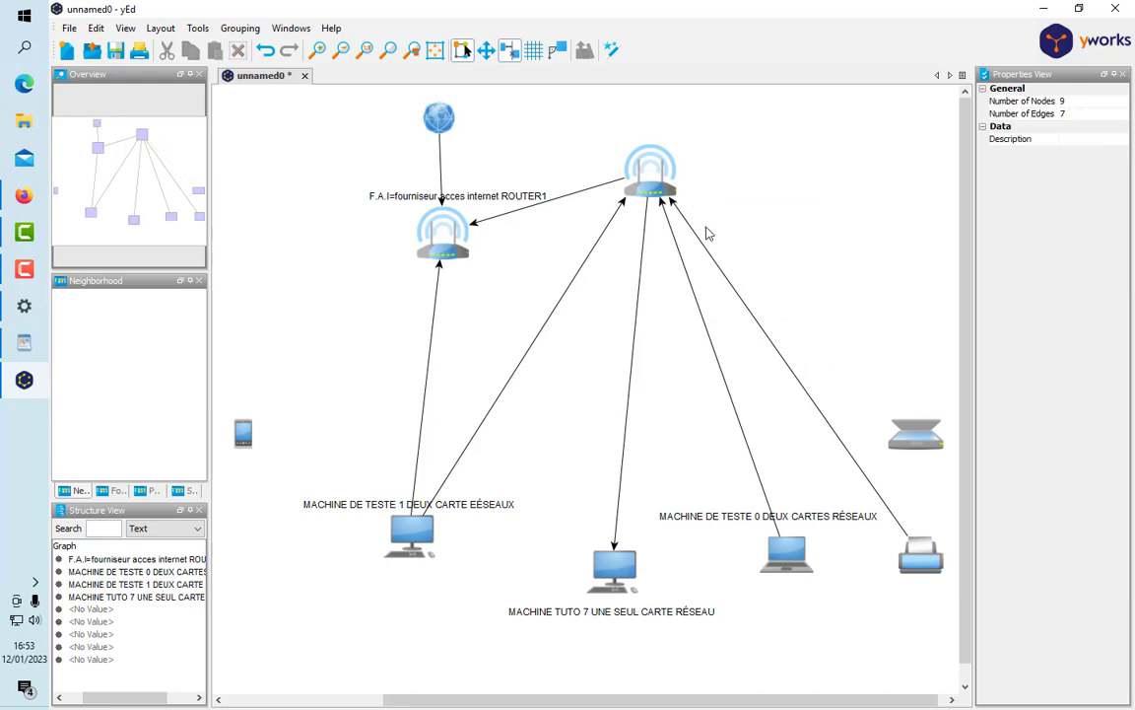
{"action": "left_click", "coordinate": [686, 224]}
{"action": "key", "text": "Delete"}
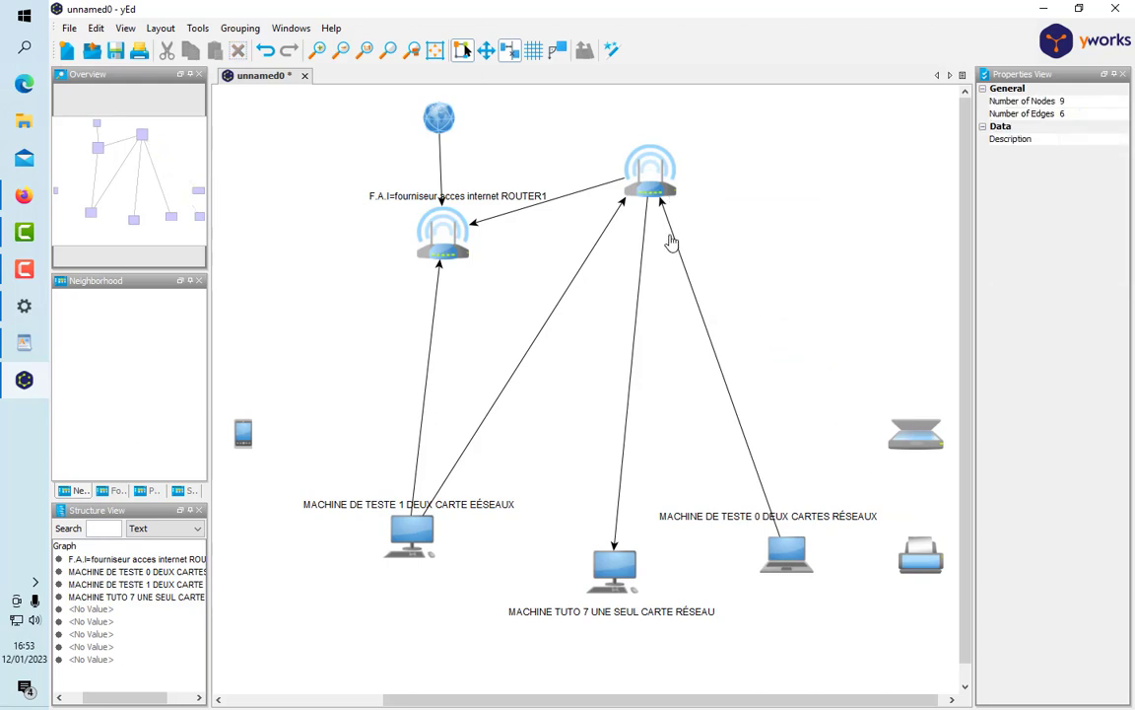
{"action": "left_click", "coordinate": [673, 239]}
{"action": "key", "text": "Delete"}
{"action": "left_click", "coordinate": [646, 246]}
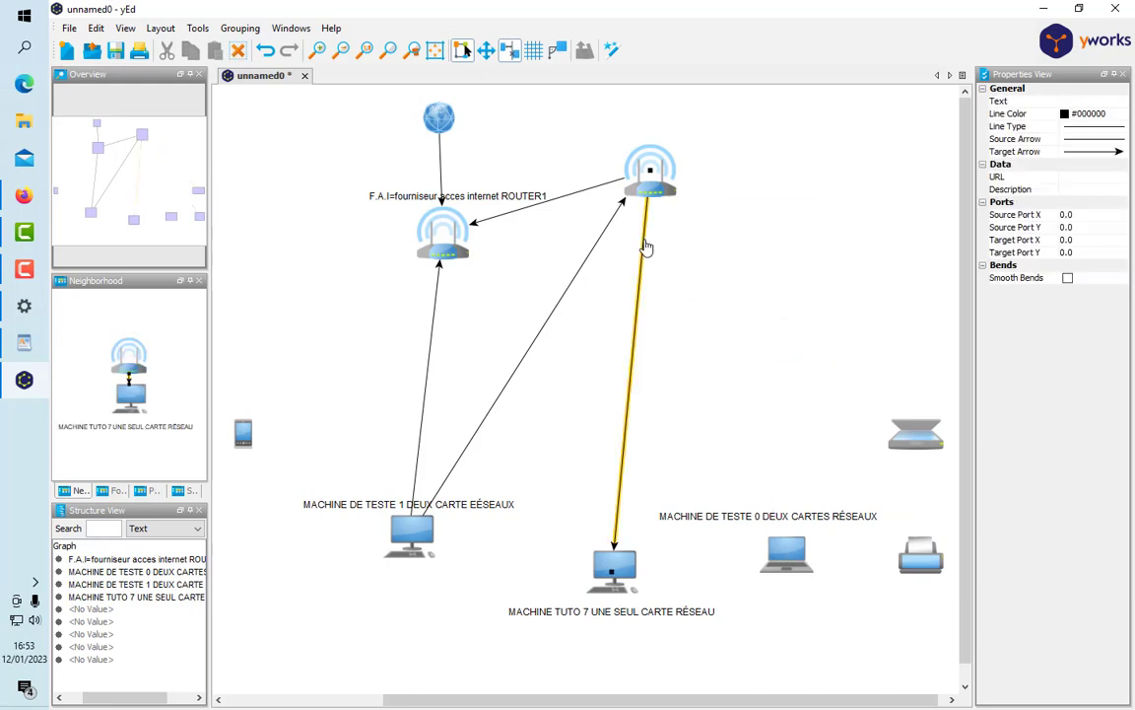
{"action": "key", "text": "Delete"}
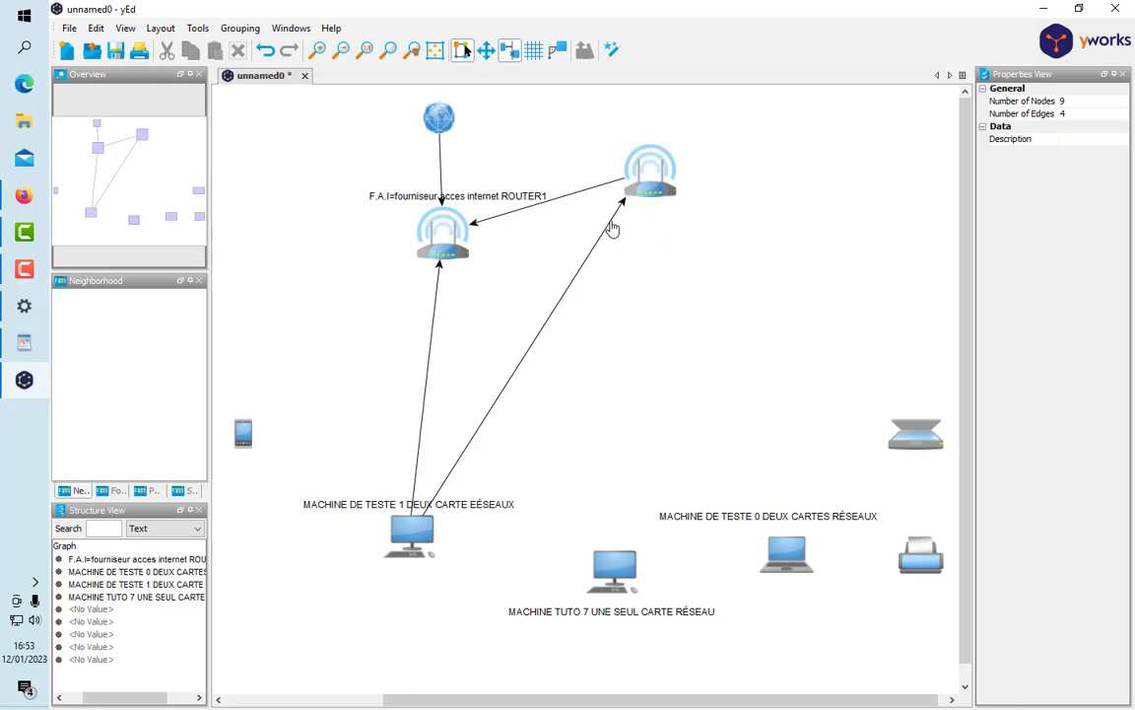
{"action": "left_click", "coordinate": [610, 226]}
{"action": "key", "text": "Delete"}
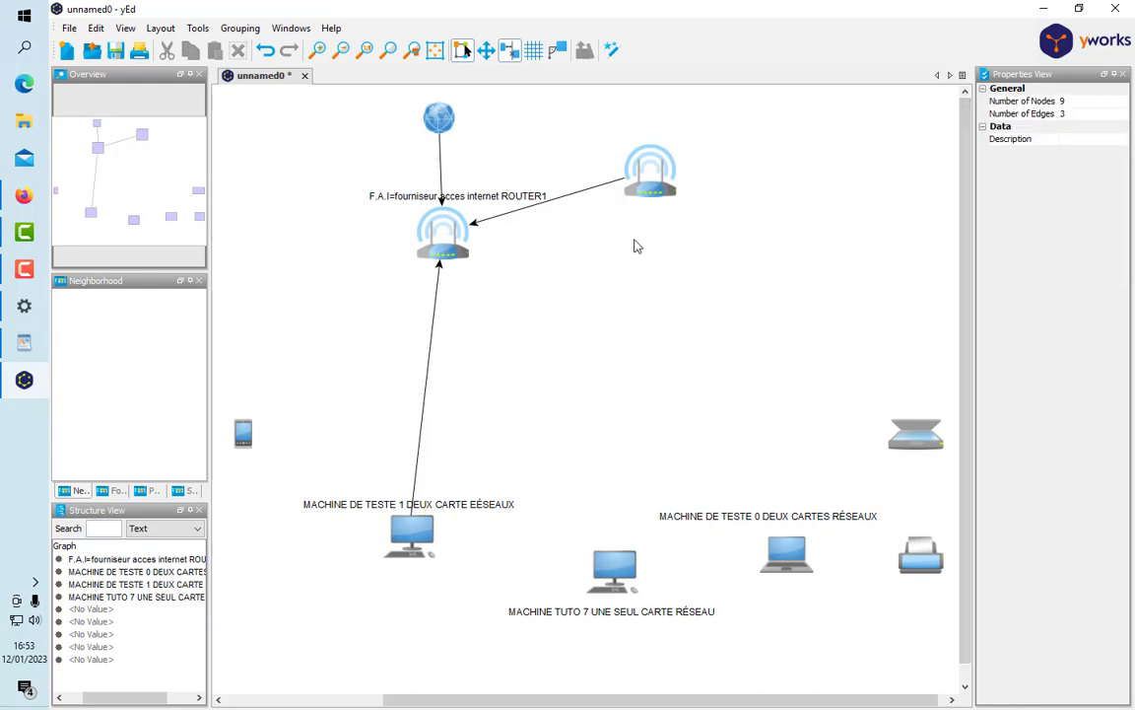
Step: Move the internet globe slightly right above ROUTER1, and collapse the General group of its properties
{"action": "left_click_drag", "start_coordinate": [358, 95], "coordinate": [451, 119]}
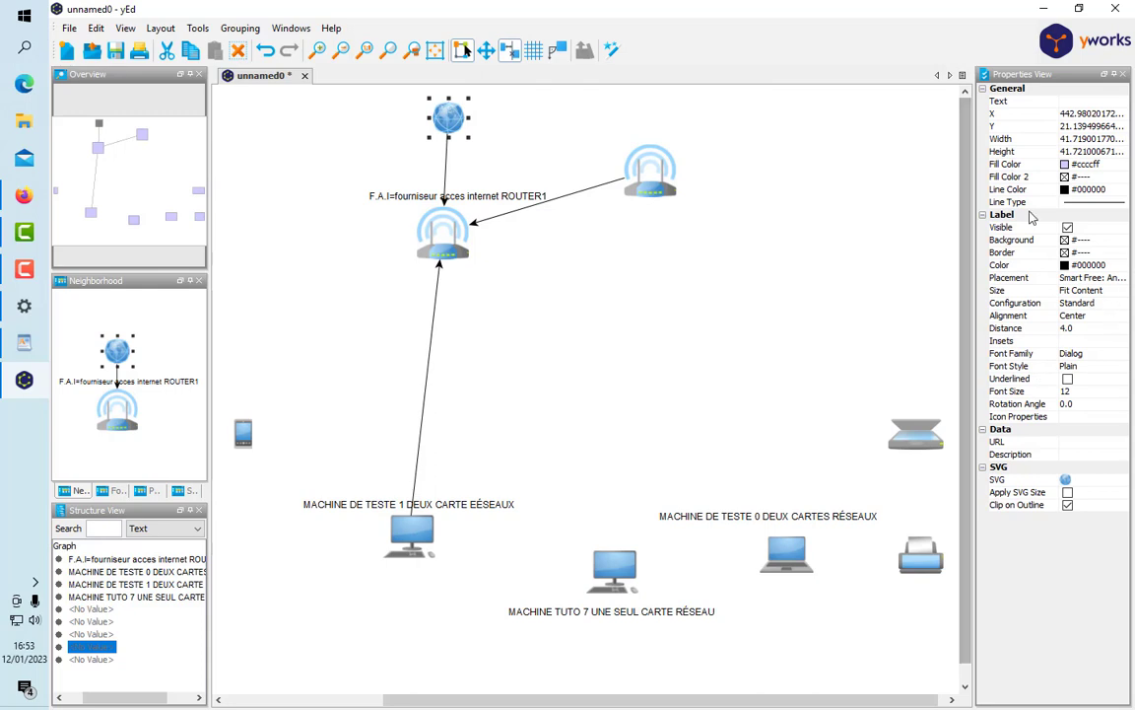
{"action": "left_click", "coordinate": [1020, 89]}
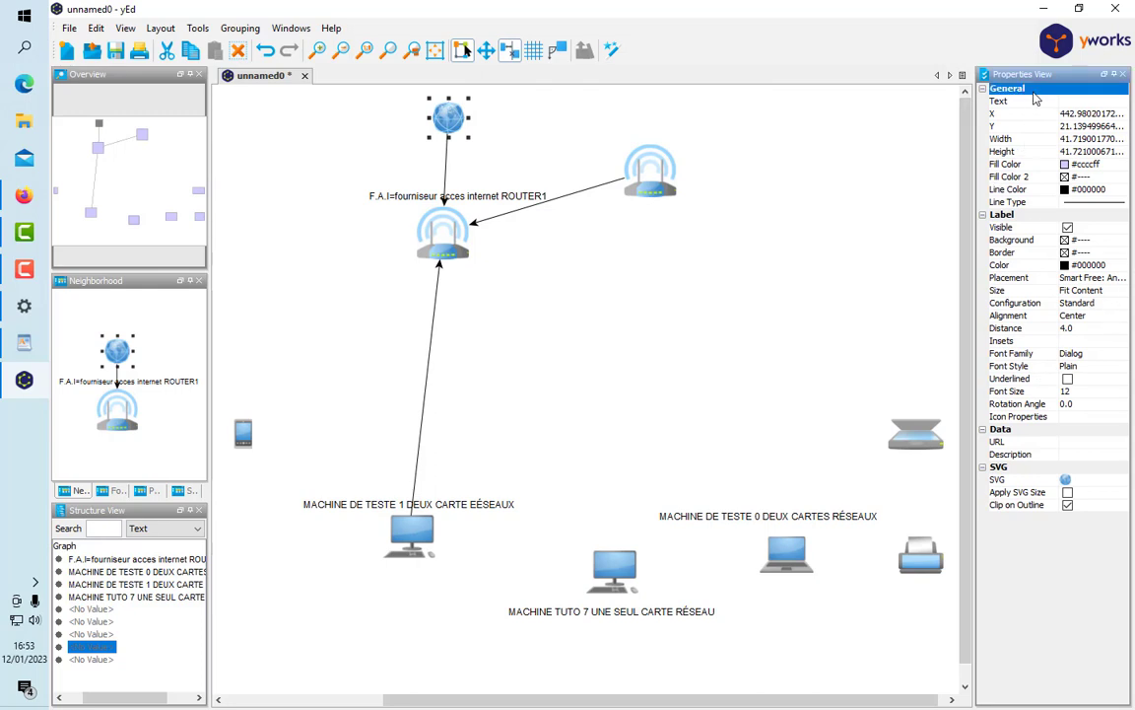
{"action": "left_click", "coordinate": [982, 88]}
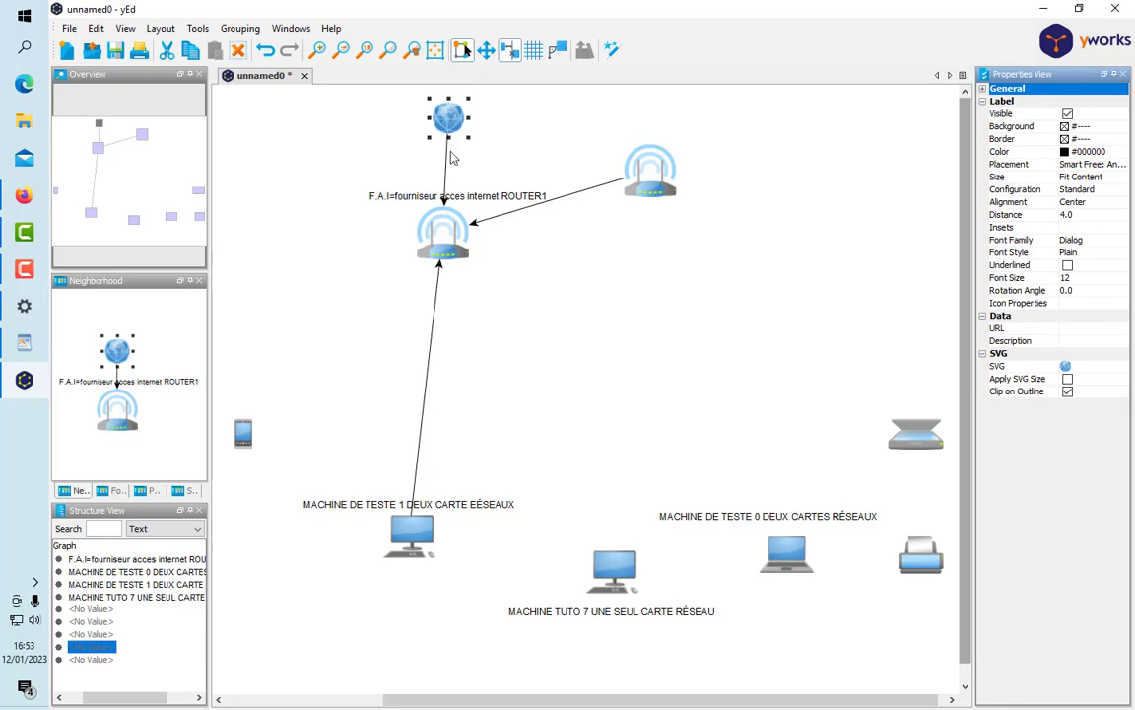
Step: Reopen the shape palette and place a switch from the Computer Network shapes just below the unlabelled router
{"action": "left_click", "coordinate": [207, 29]}
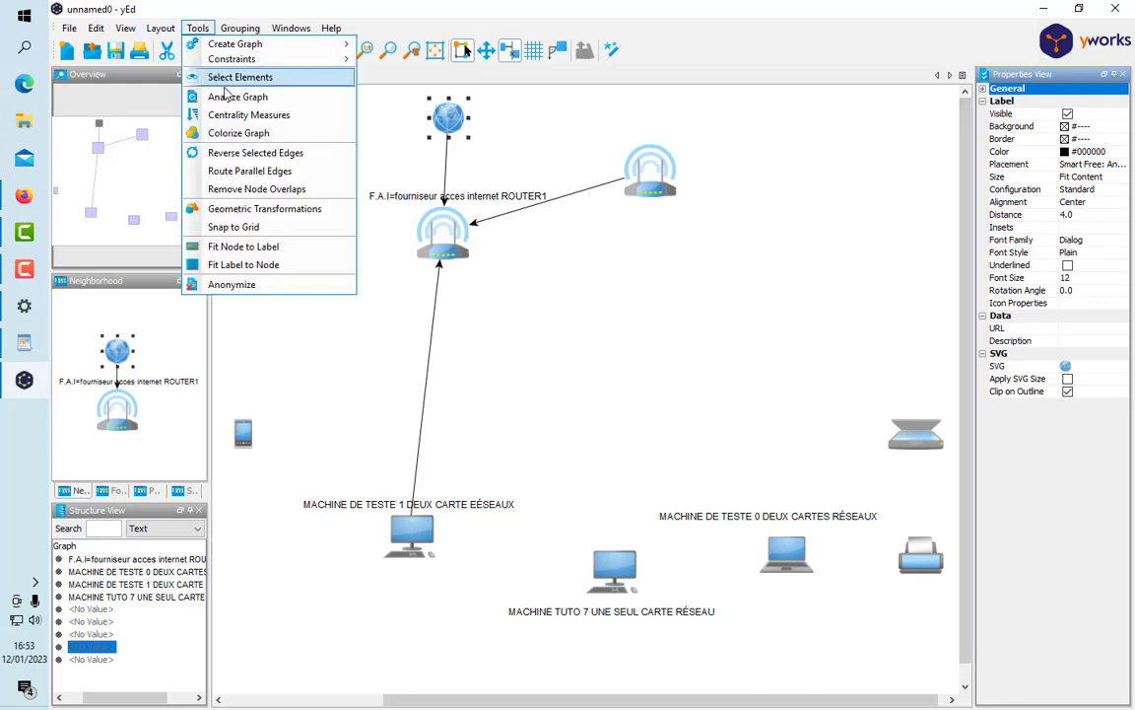
{"action": "left_click", "coordinate": [162, 30]}
{"action": "left_click", "coordinate": [164, 30]}
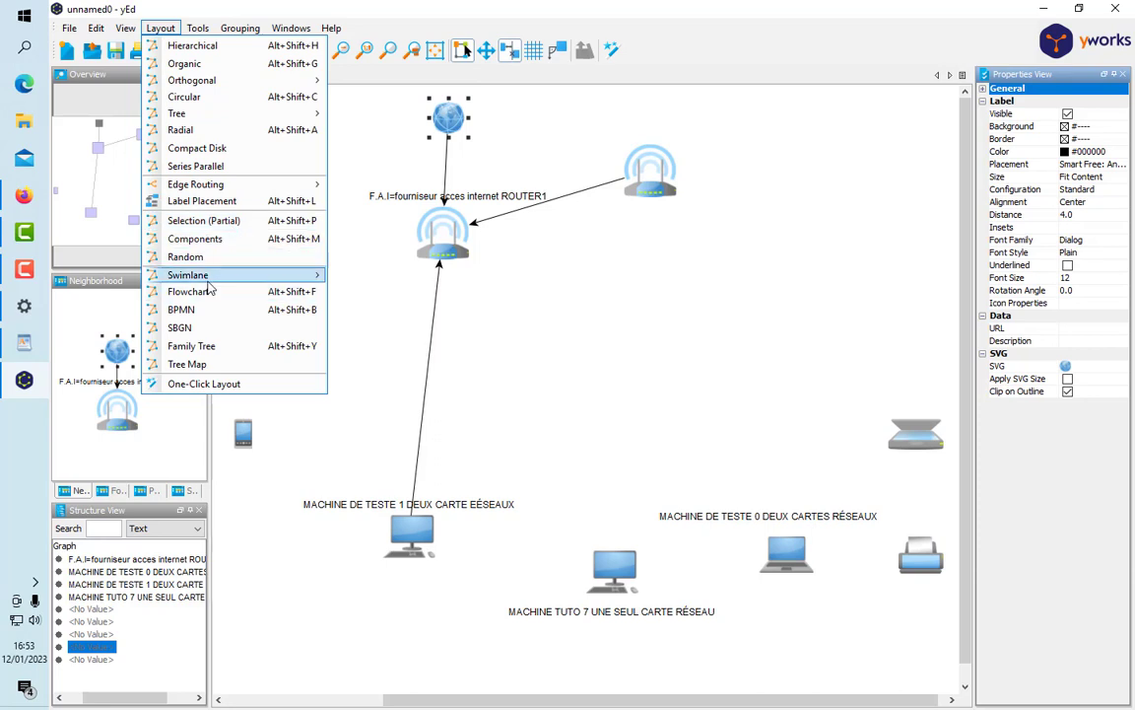
{"action": "mouse_move", "coordinate": [209, 283]}
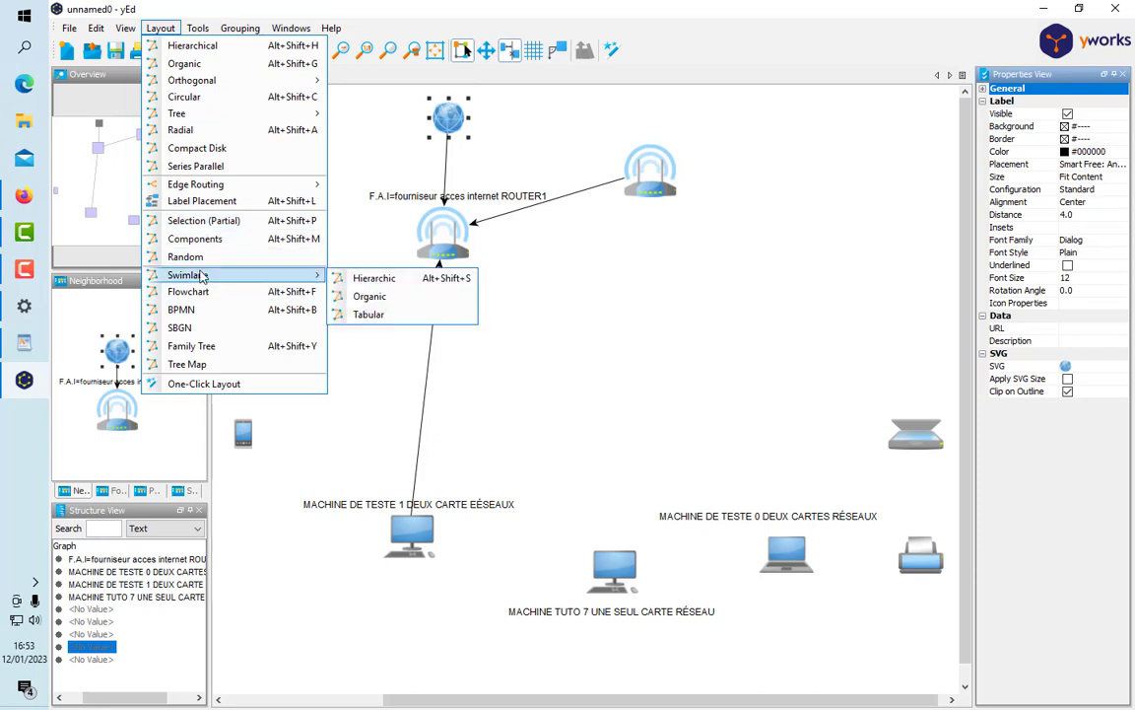
{"action": "mouse_move", "coordinate": [284, 32]}
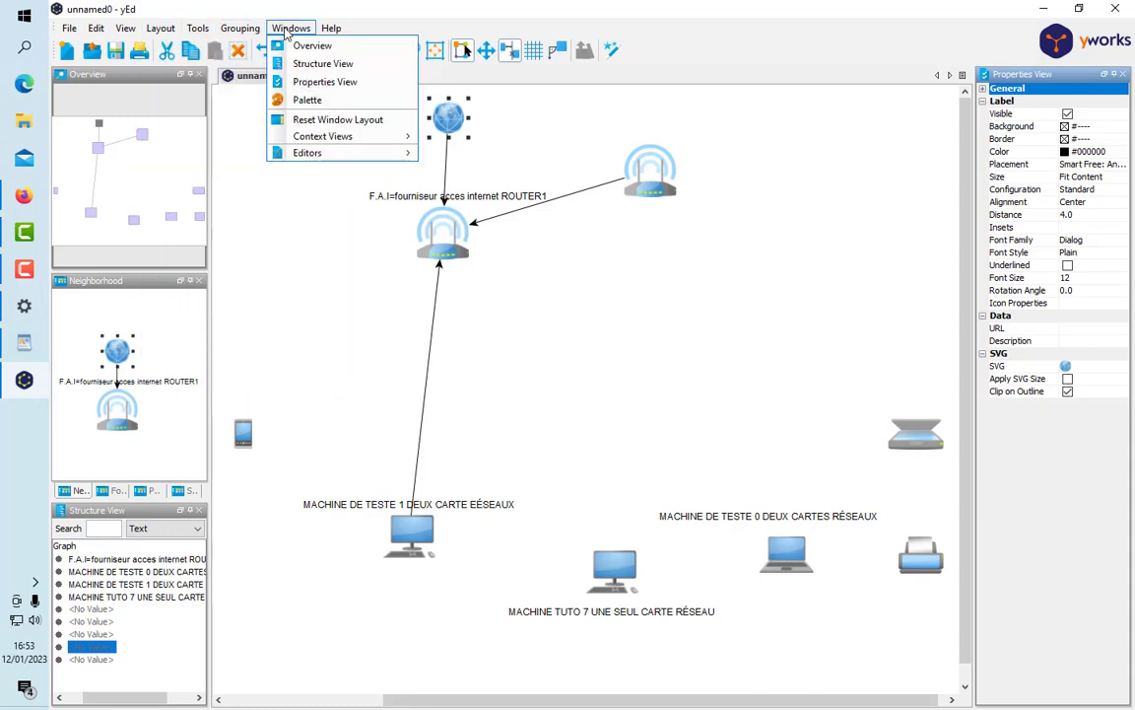
{"action": "key", "text": "ctrl+shift+p"}
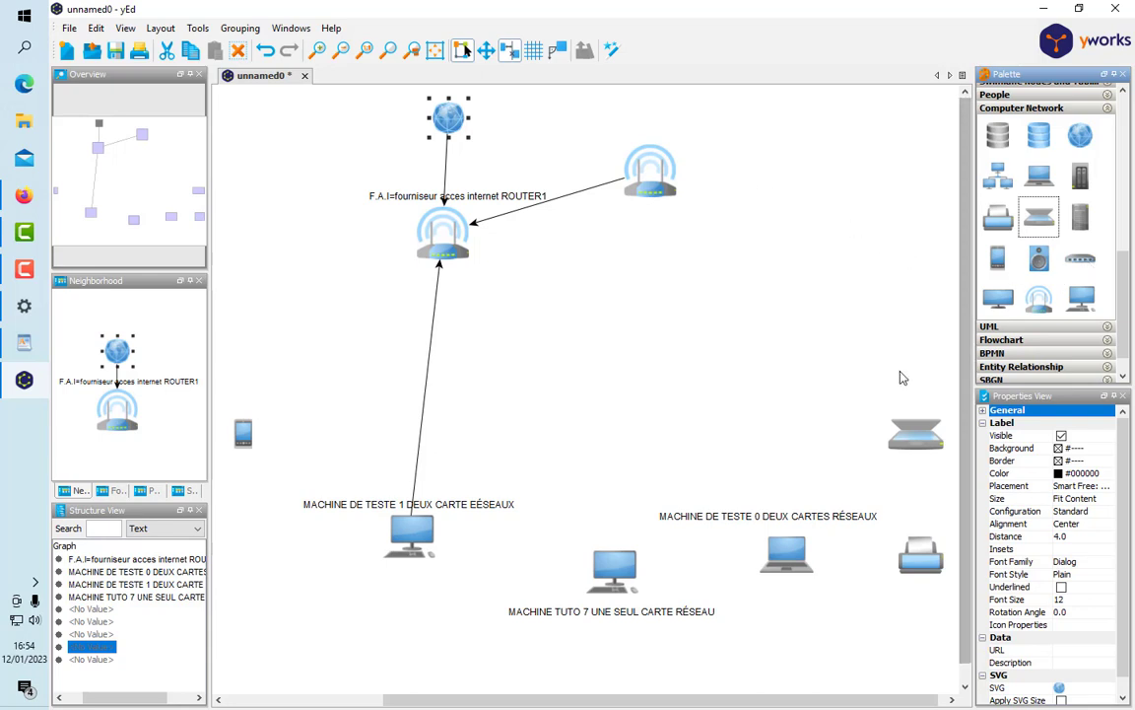
{"action": "left_click", "coordinate": [1078, 261]}
{"action": "left_click_drag", "start_coordinate": [1078, 261], "coordinate": [662, 263]}
{"action": "left_click", "coordinate": [729, 234]}
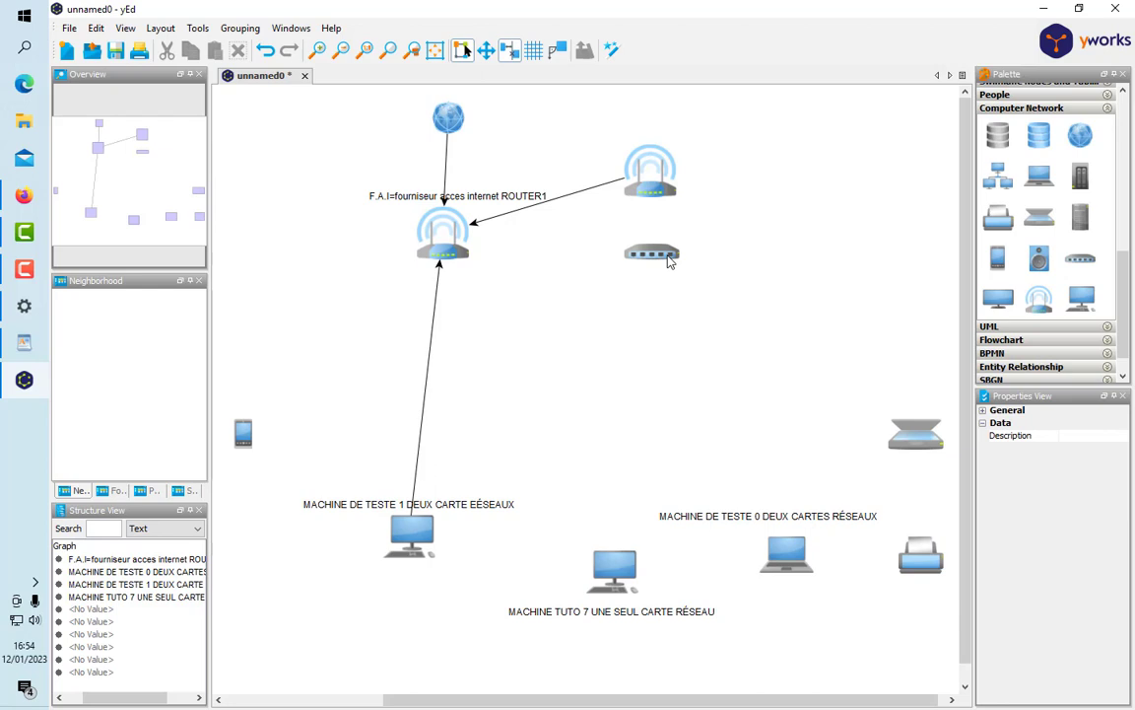
Step: Label the internet globe WAN
{"action": "right_click", "coordinate": [450, 119]}
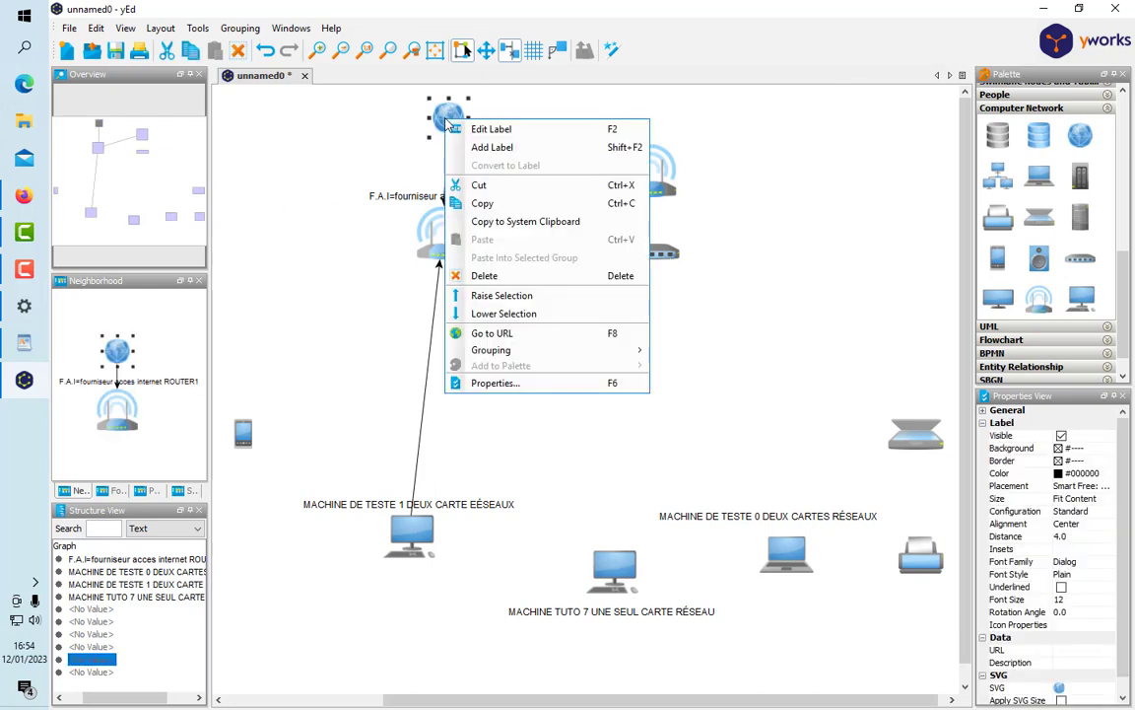
{"action": "left_click", "coordinate": [441, 120]}
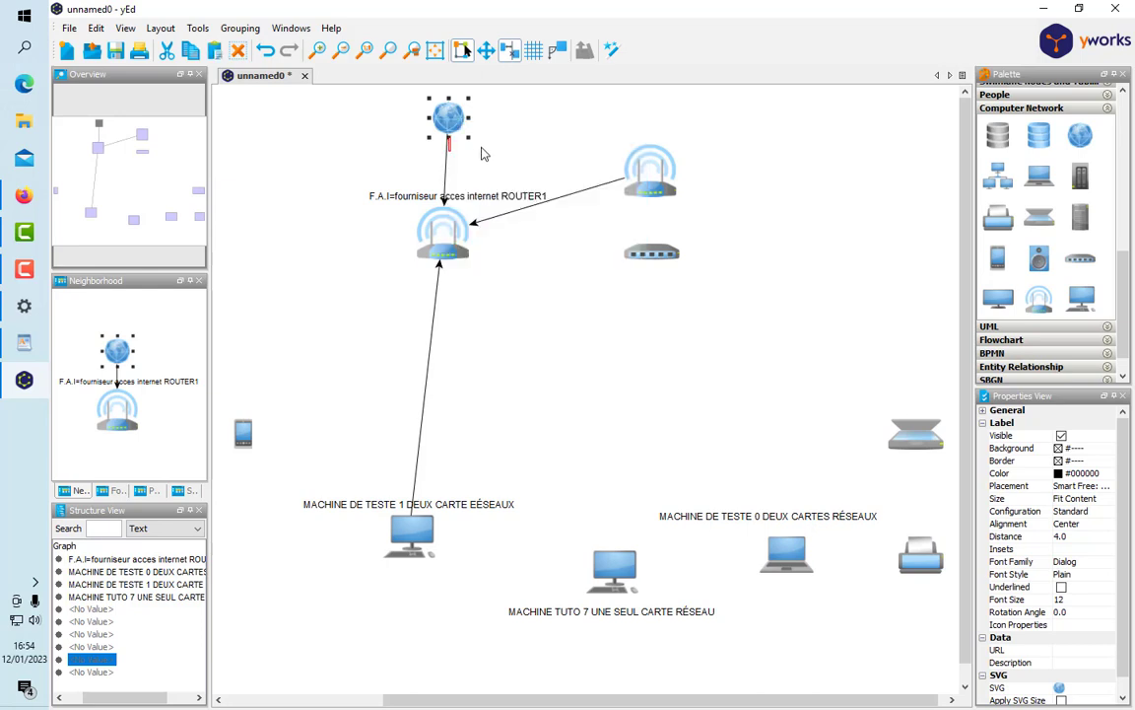
{"action": "type", "text": "WAN"}
{"action": "key", "text": "Return"}
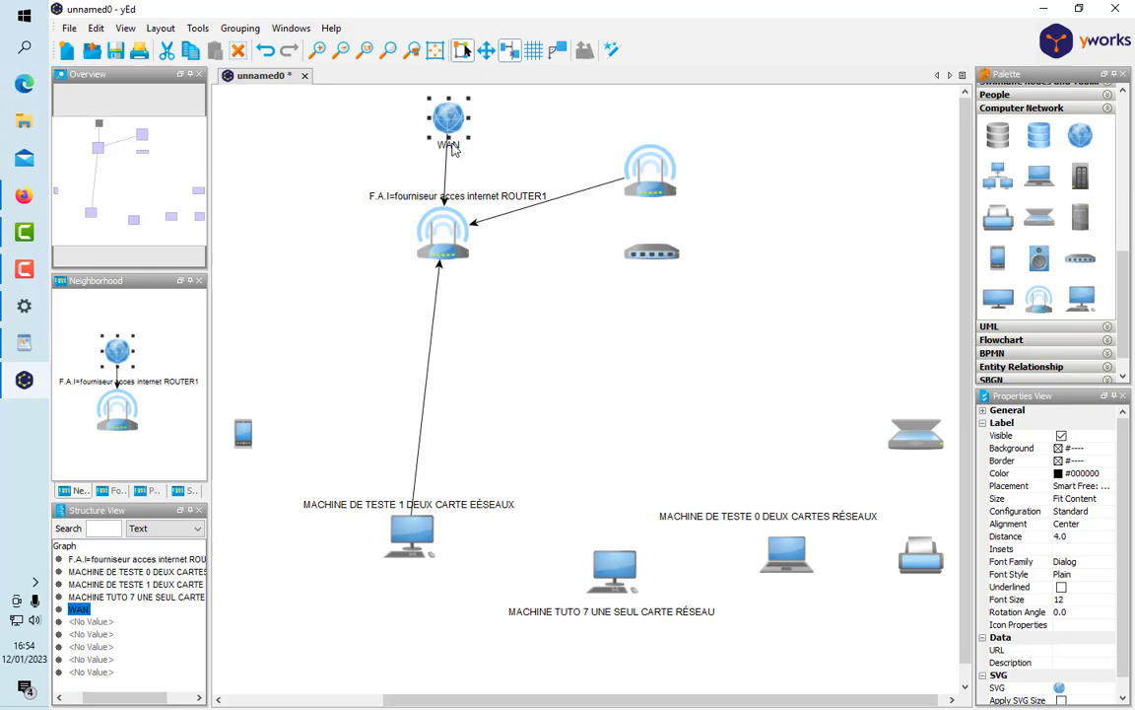
Step: Switch to Firefox and open the Google home page in a new tab
{"action": "left_click", "coordinate": [24, 202]}
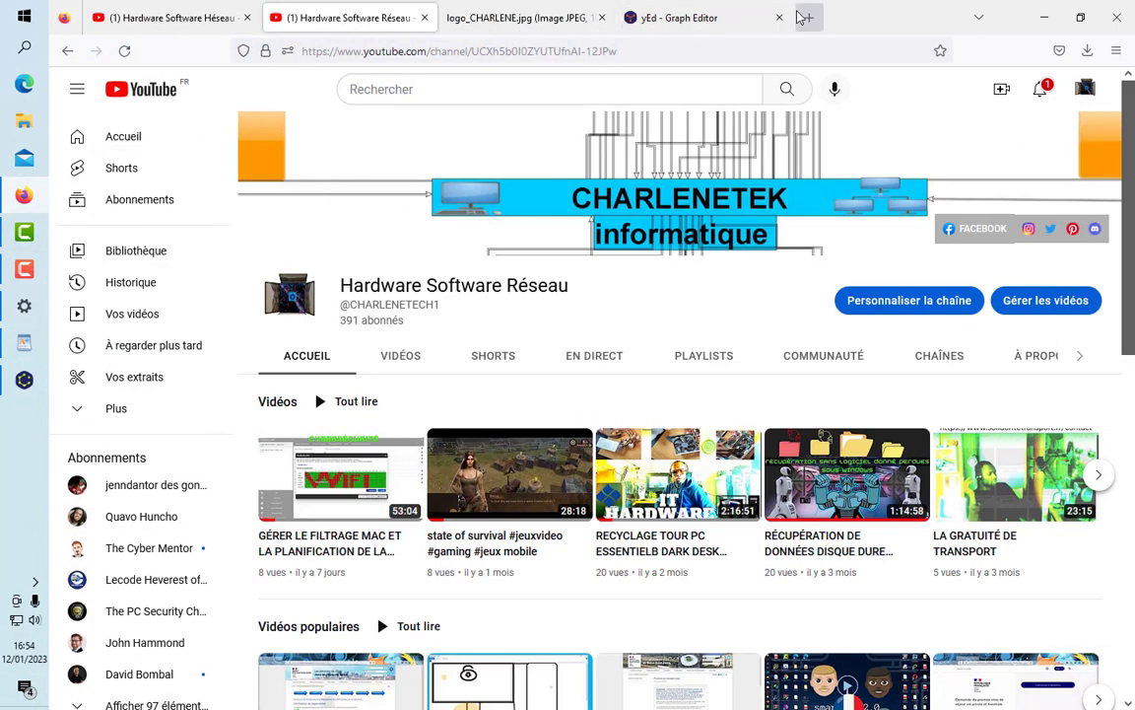
{"action": "left_click", "coordinate": [804, 18]}
{"action": "left_click", "coordinate": [605, 56]}
{"action": "type", "text": "G"}
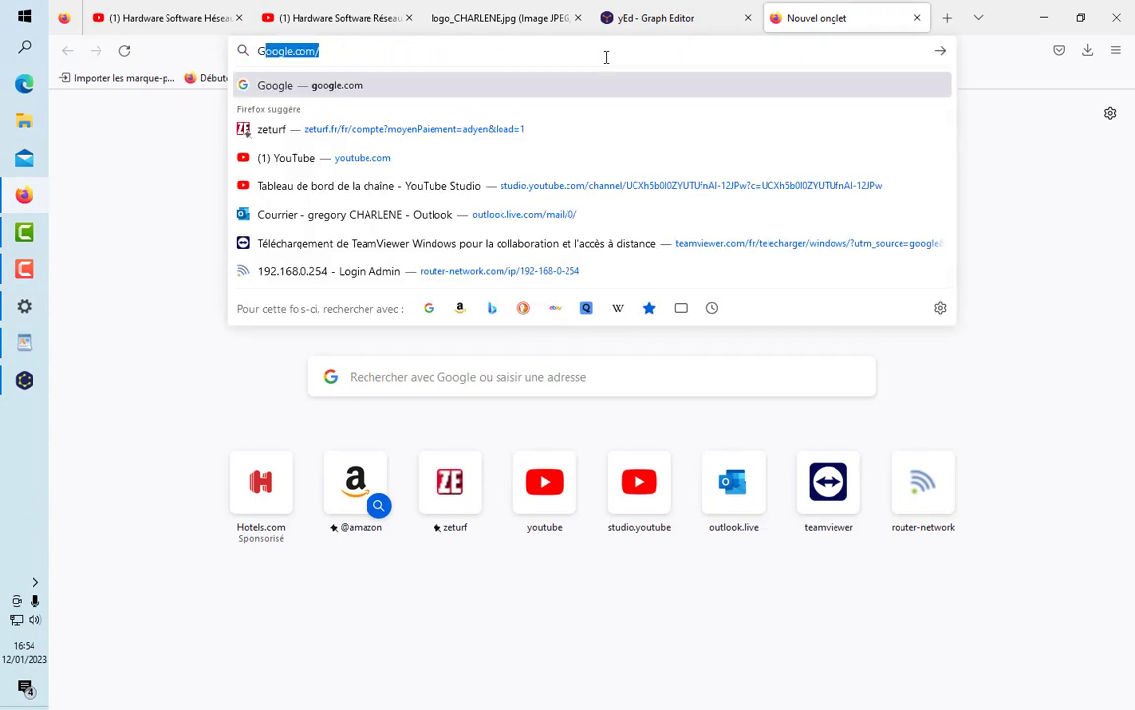
{"action": "type", "text": "OOGLE"}
{"action": "key", "text": "Return"}
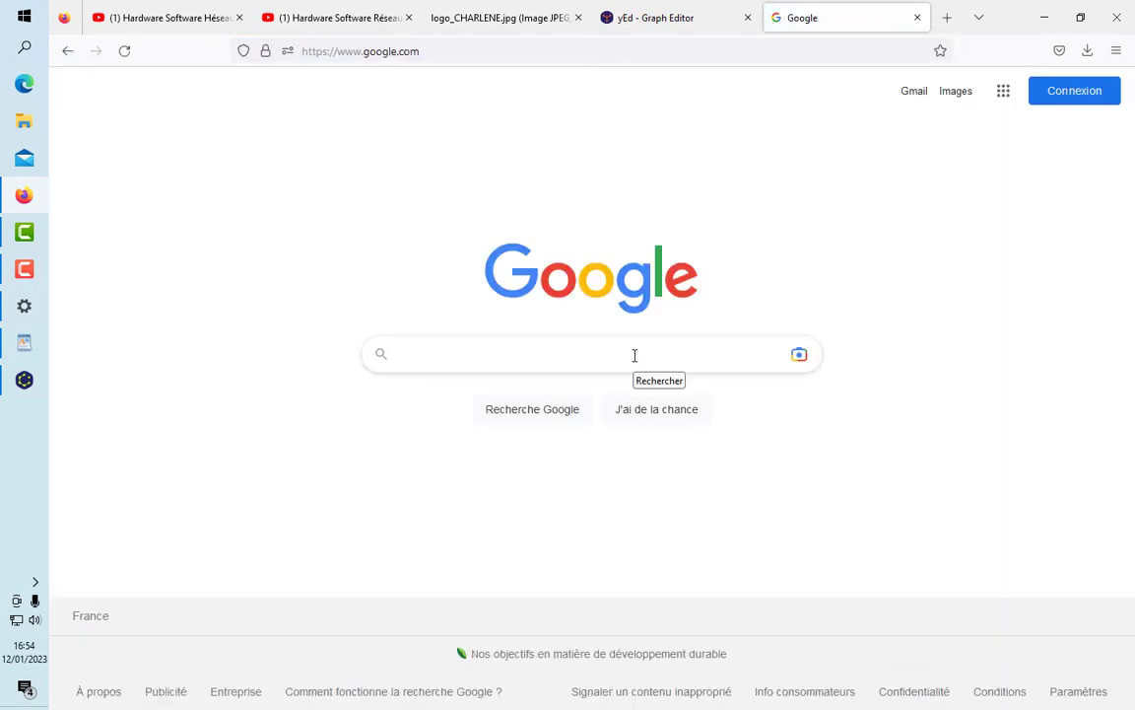
Step: Search for WAN, open the Wikipedia article Réseau étendu, and highlight "wide area network" in its introduction
{"action": "type", "text": "WAN"}
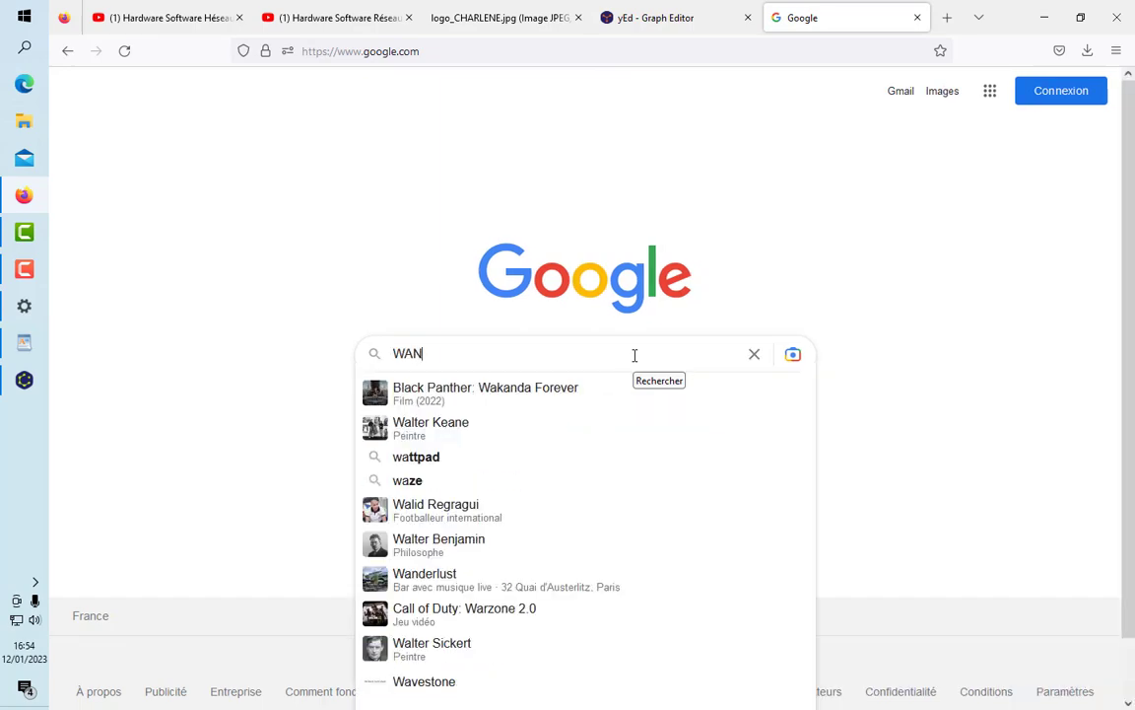
{"action": "key", "text": "Return"}
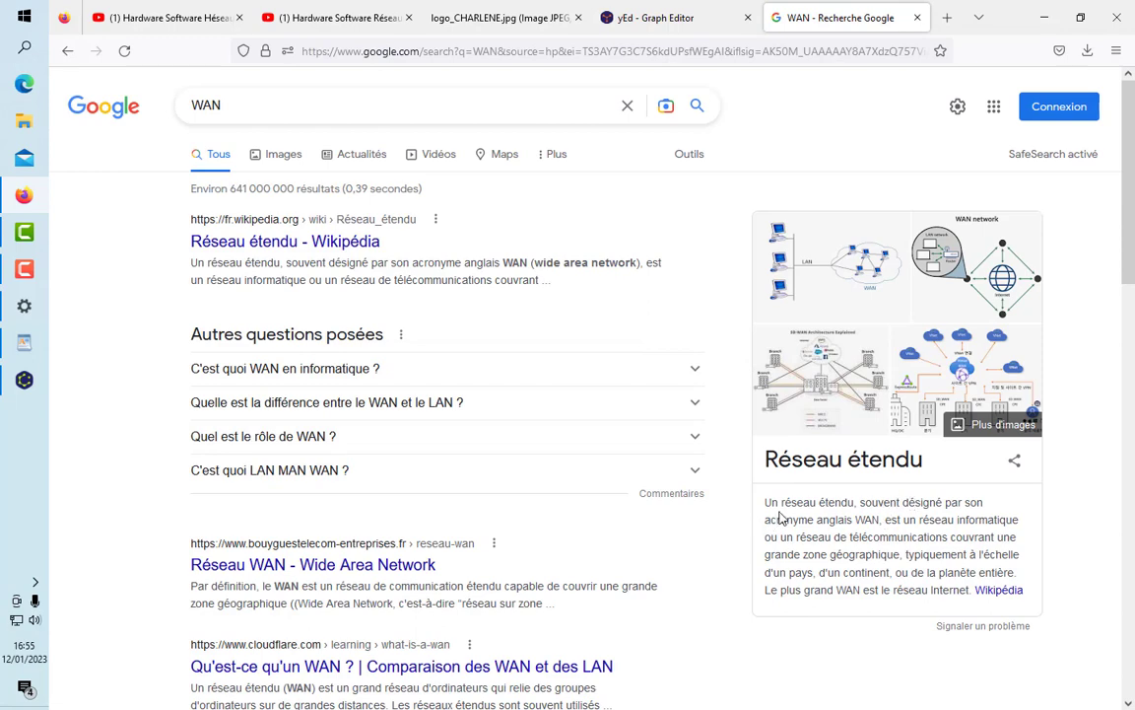
{"action": "left_click", "coordinate": [268, 242]}
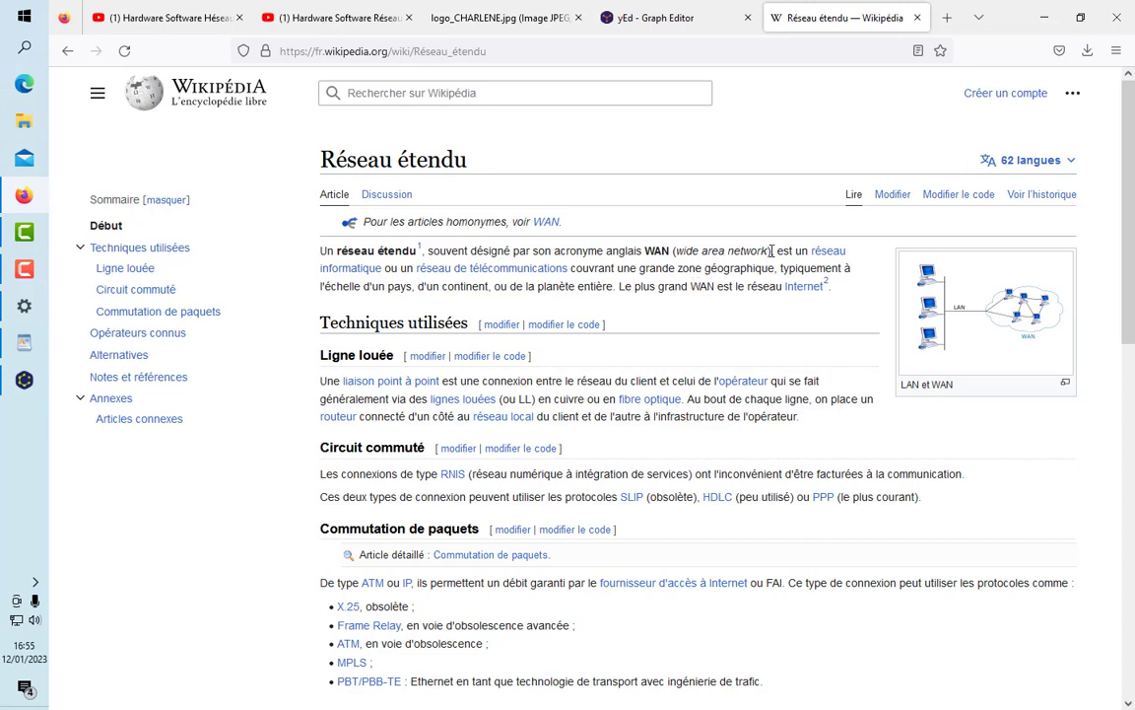
{"action": "left_click_drag", "start_coordinate": [773, 251], "coordinate": [678, 250]}
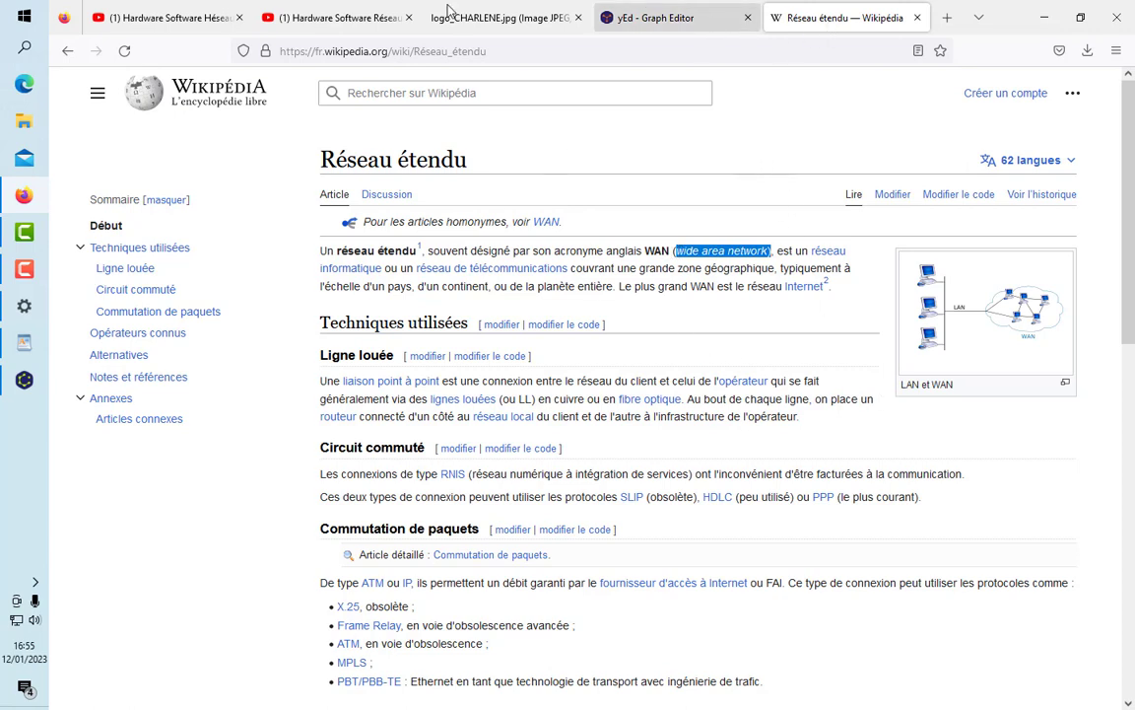
Step: Return to yEd, lower the unlabelled router slightly, and move the switch further down beneath it
{"action": "left_click", "coordinate": [22, 381]}
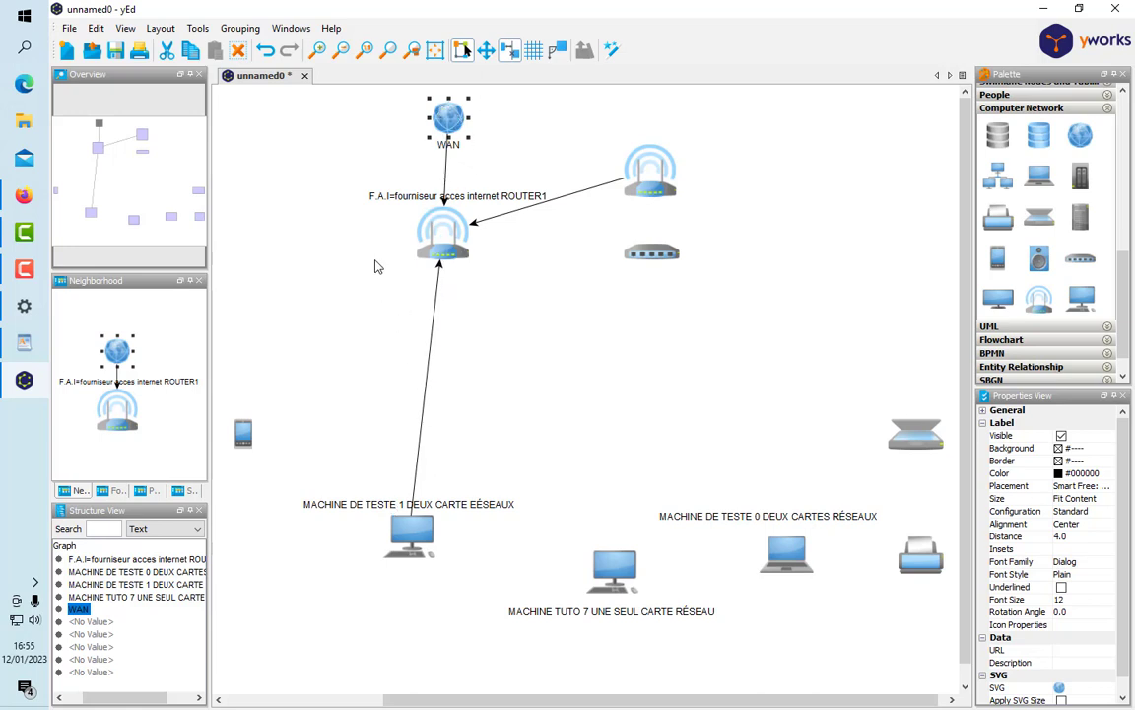
{"action": "left_click_drag", "start_coordinate": [315, 272], "coordinate": [946, 680]}
{"action": "left_click", "coordinate": [613, 147]}
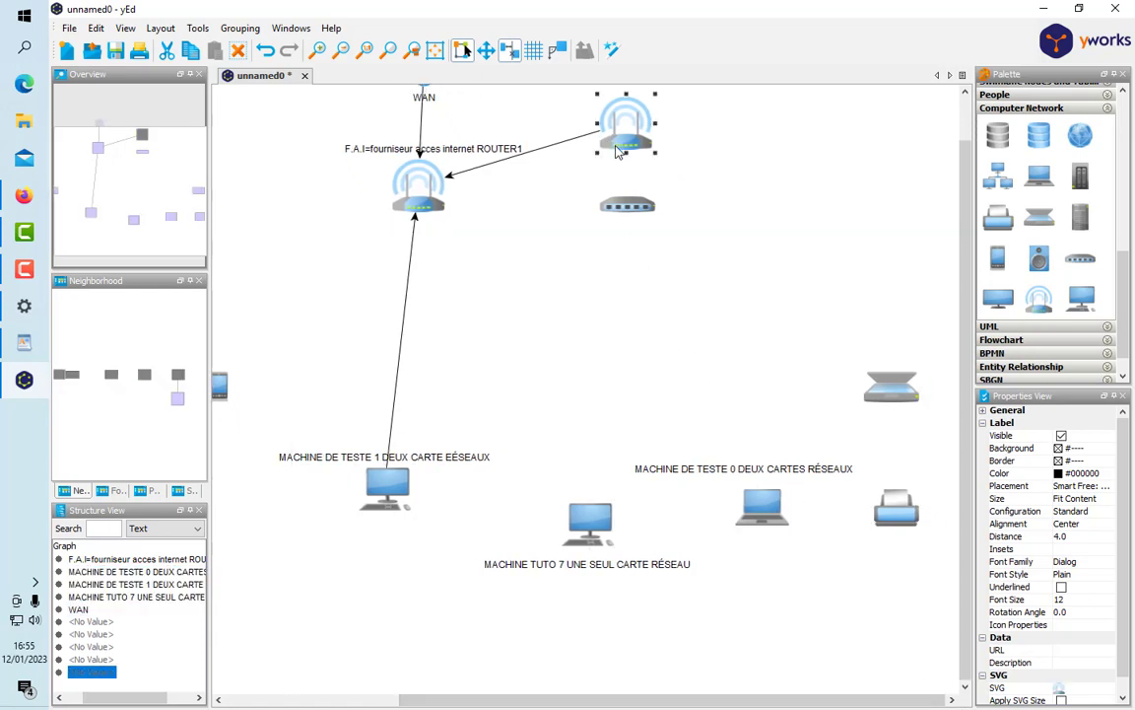
{"action": "left_click_drag", "start_coordinate": [621, 133], "coordinate": [635, 285]}
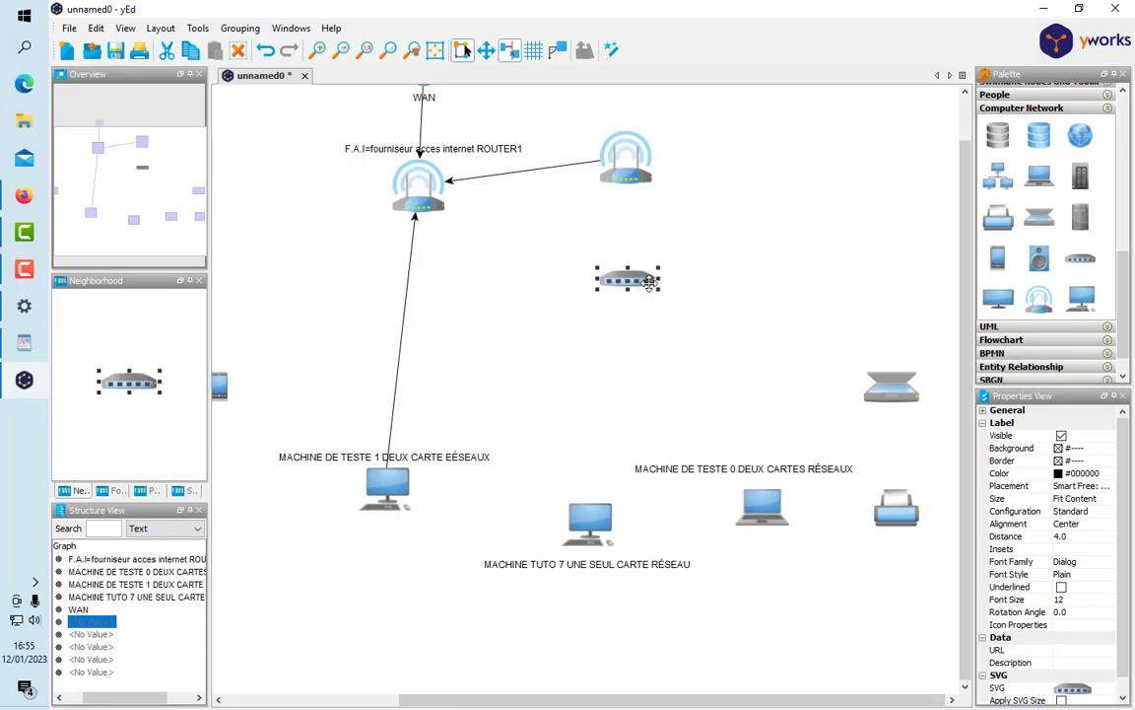
{"action": "left_click", "coordinate": [692, 286]}
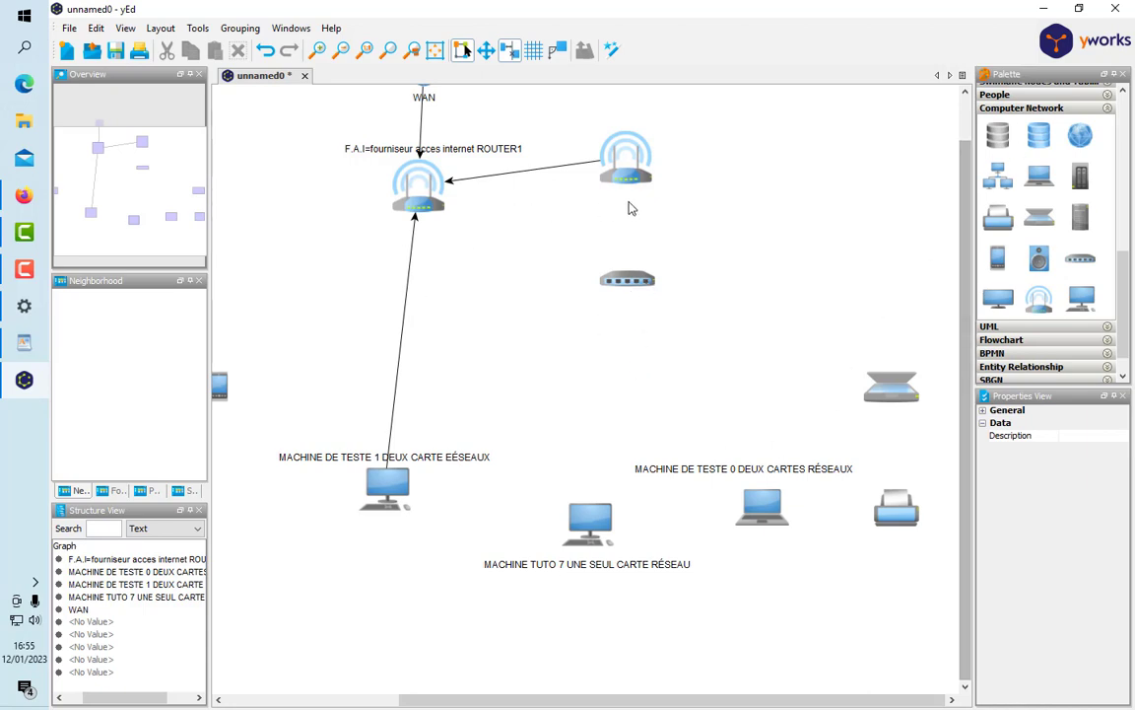
Step: Draw an arrow from the unlabelled router to the switch, and label the switch COMMUTATEUR2 with the text above its icon
{"action": "left_click_drag", "start_coordinate": [633, 178], "coordinate": [624, 282]}
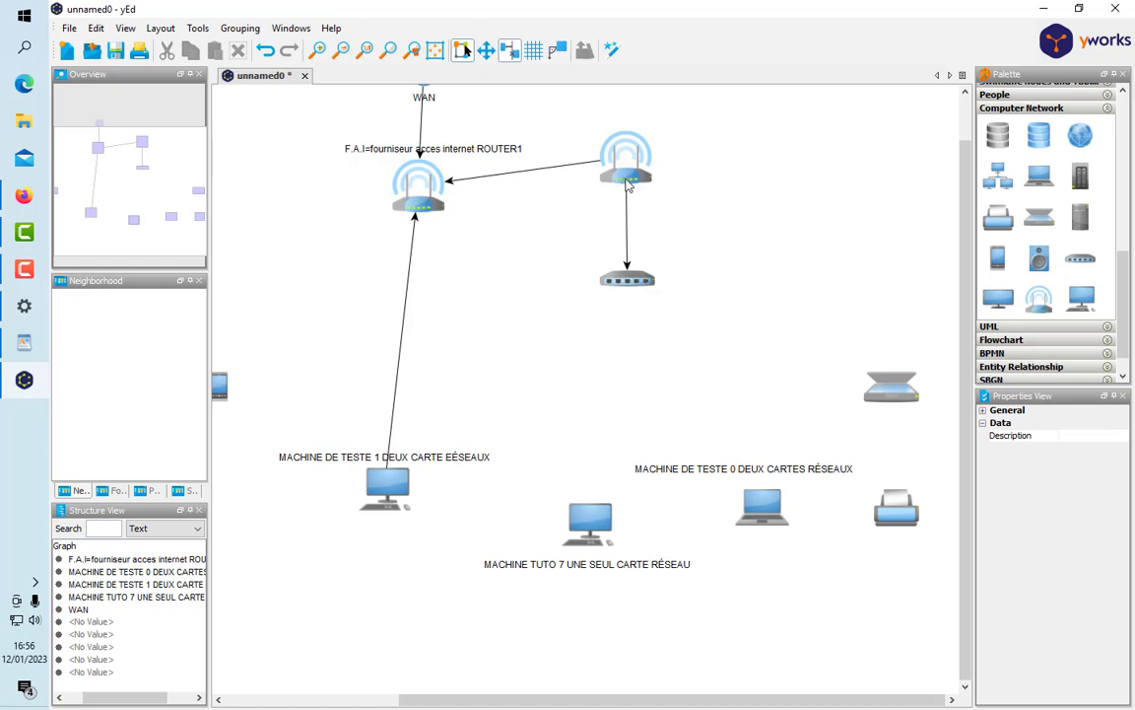
{"action": "right_click", "coordinate": [635, 281]}
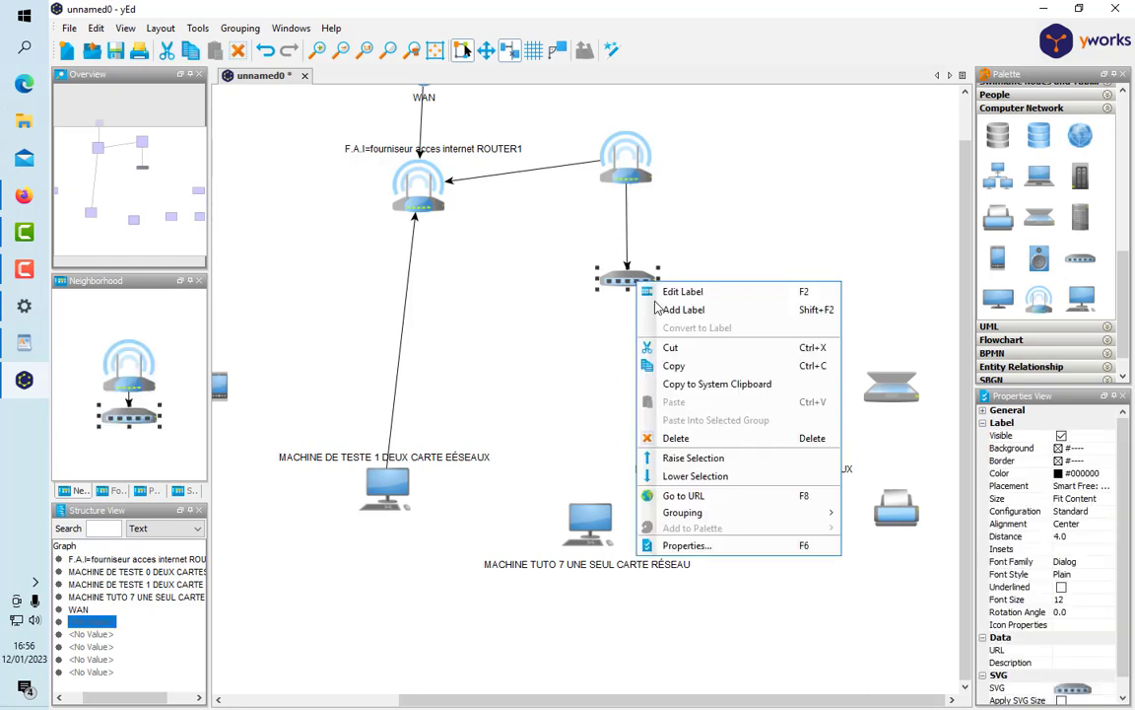
{"action": "left_click", "coordinate": [715, 294]}
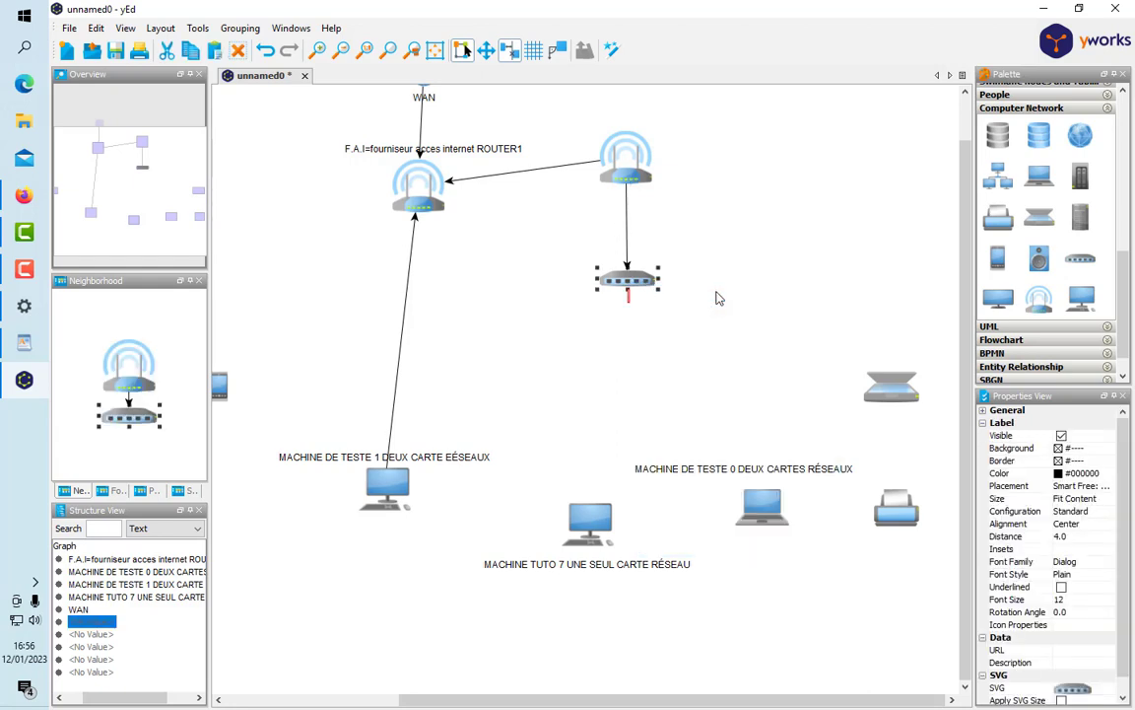
{"action": "type", "text": "COMMUTATEUR2"}
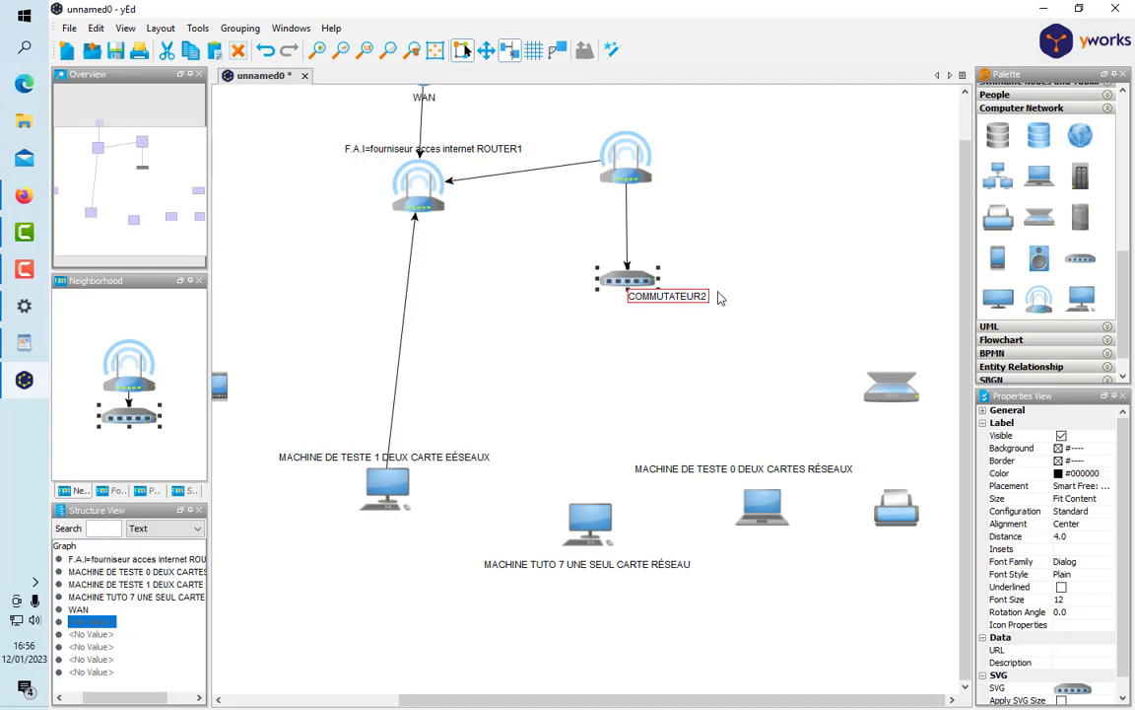
{"action": "key", "text": "Return"}
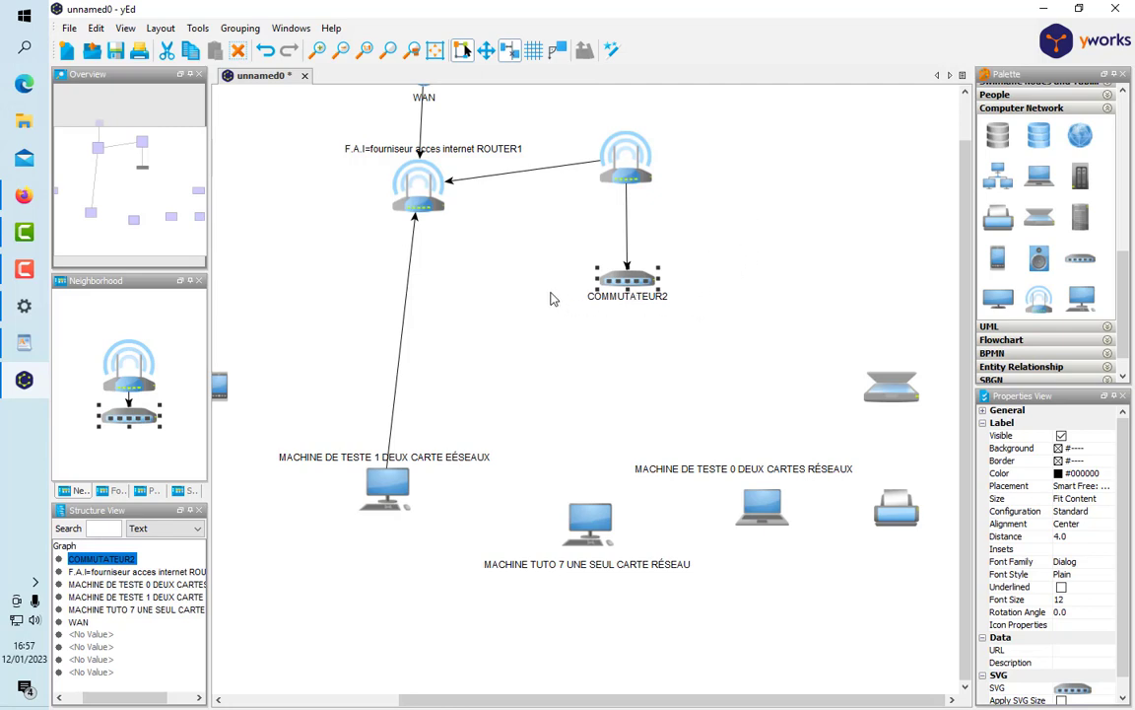
{"action": "left_click", "coordinate": [572, 264]}
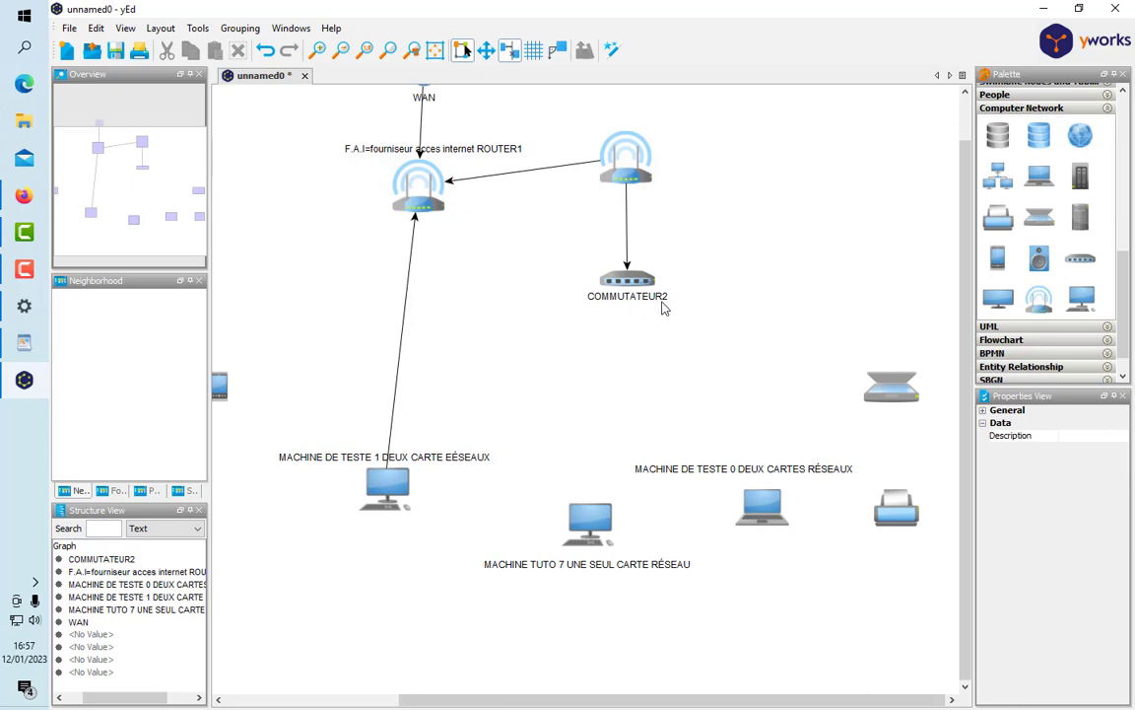
{"action": "left_click_drag", "start_coordinate": [636, 298], "coordinate": [628, 239]}
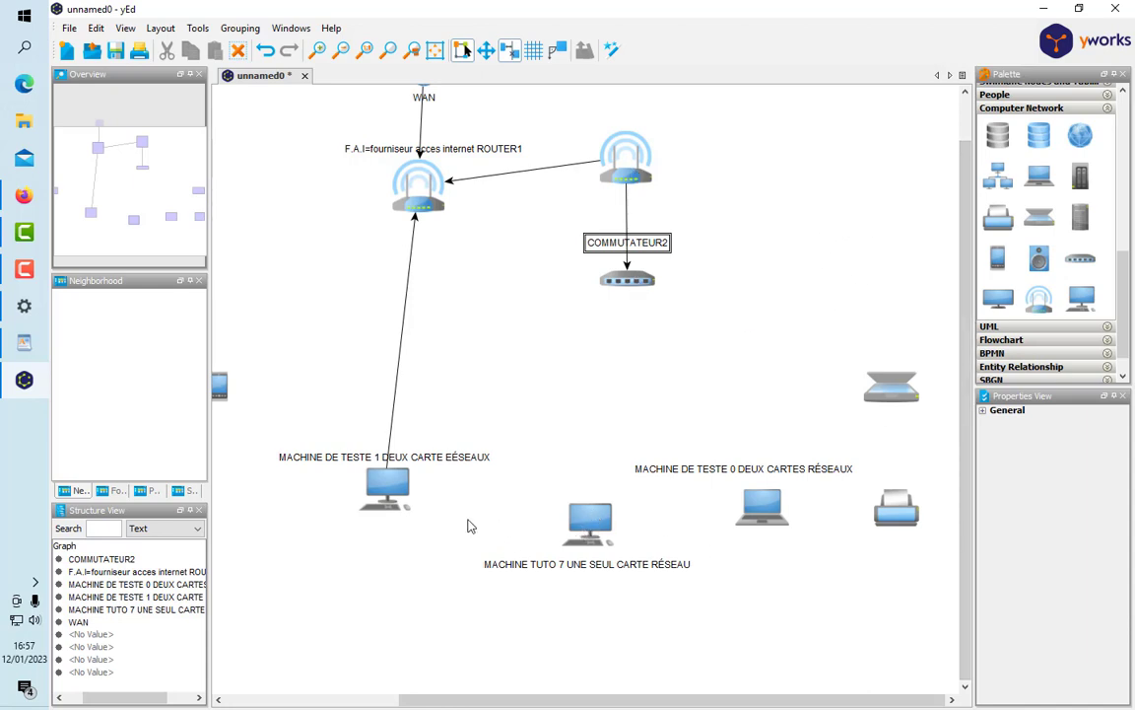
Step: Connect MACHINE TUTO 7, MACHINE DE TESTE 0 and the printer to COMMUTATEUR2 with arrows, shifting the MACHINE DE TESTE 0 label slightly up and right
{"action": "left_click", "coordinate": [594, 520]}
{"action": "left_click", "coordinate": [595, 504]}
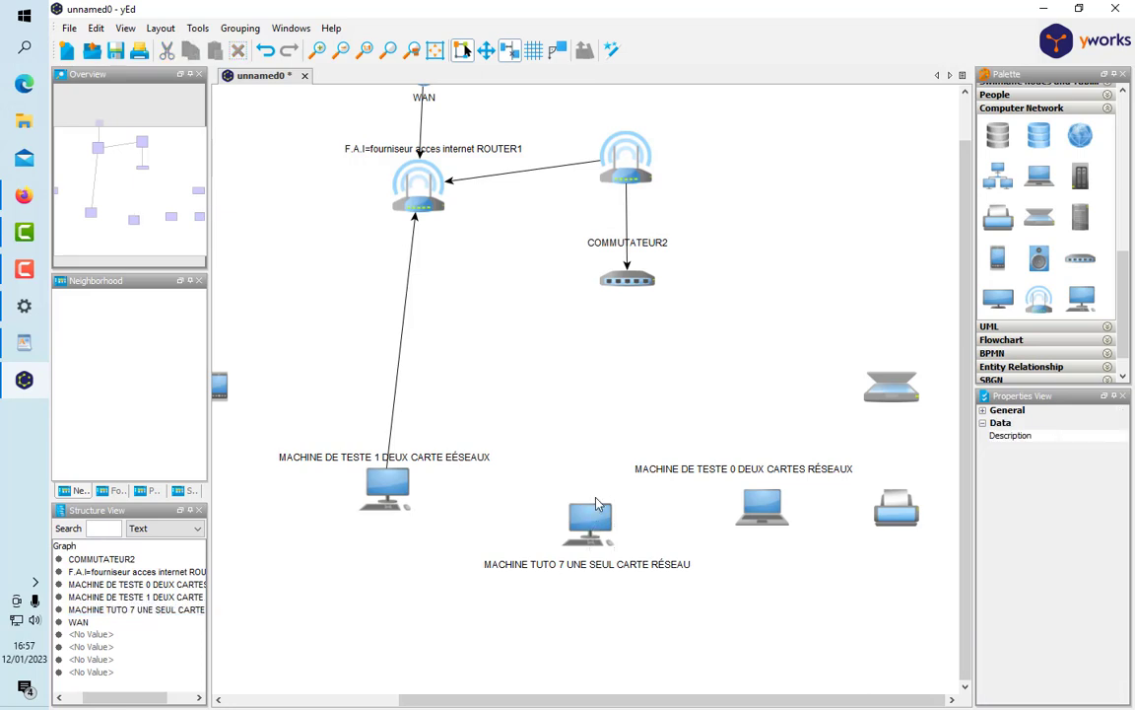
{"action": "mouse_move", "coordinate": [595, 511]}
{"action": "left_mouse_down"}
{"action": "mouse_move", "coordinate": [642, 265]}
{"action": "mouse_move", "coordinate": [628, 282]}
{"action": "left_mouse_up"}
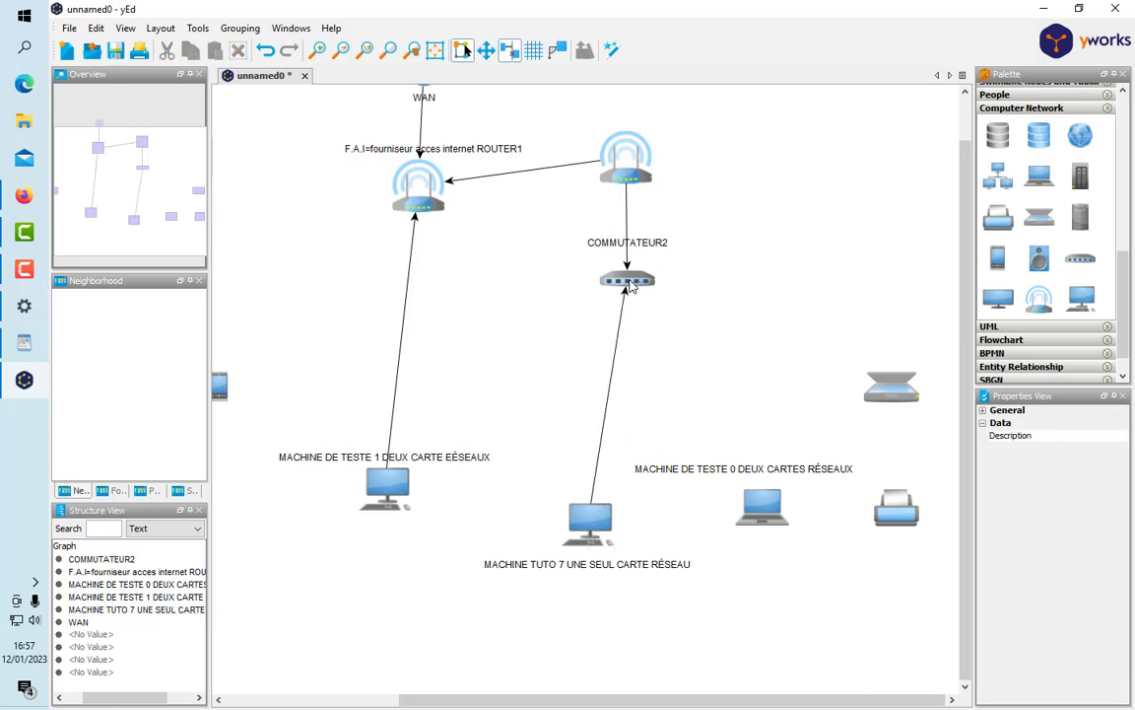
{"action": "mouse_move", "coordinate": [753, 506]}
{"action": "left_mouse_down"}
{"action": "mouse_move", "coordinate": [665, 306]}
{"action": "mouse_move", "coordinate": [642, 283]}
{"action": "left_mouse_up"}
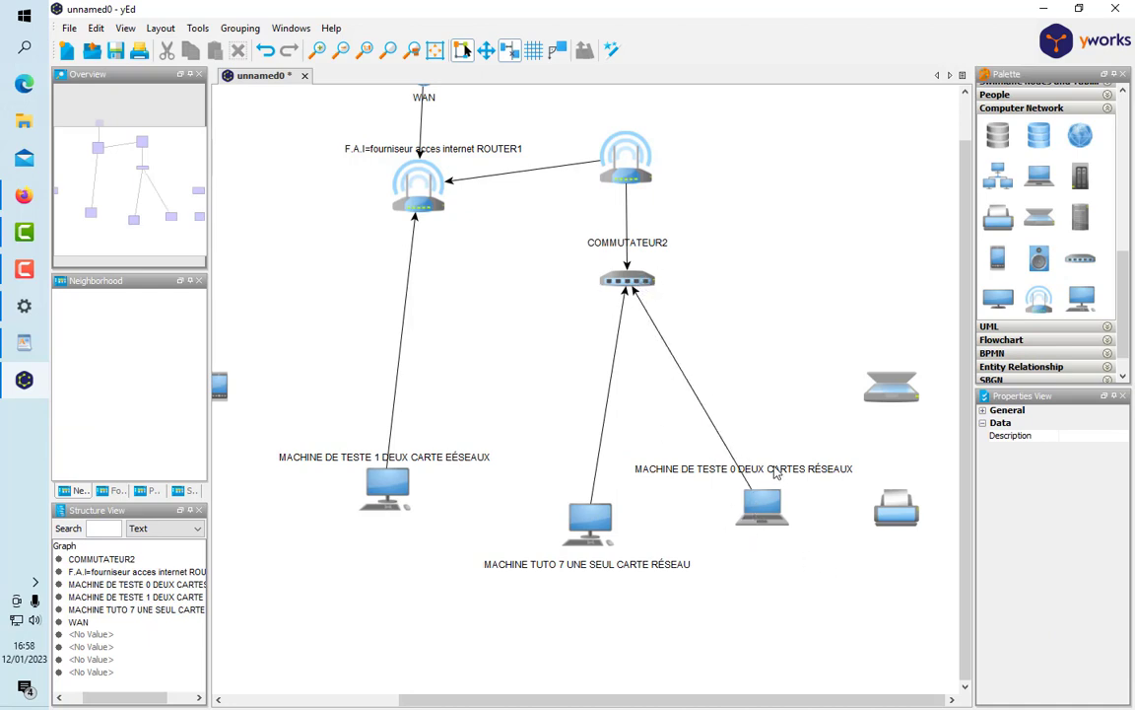
{"action": "left_click_drag", "start_coordinate": [775, 472], "coordinate": [797, 451]}
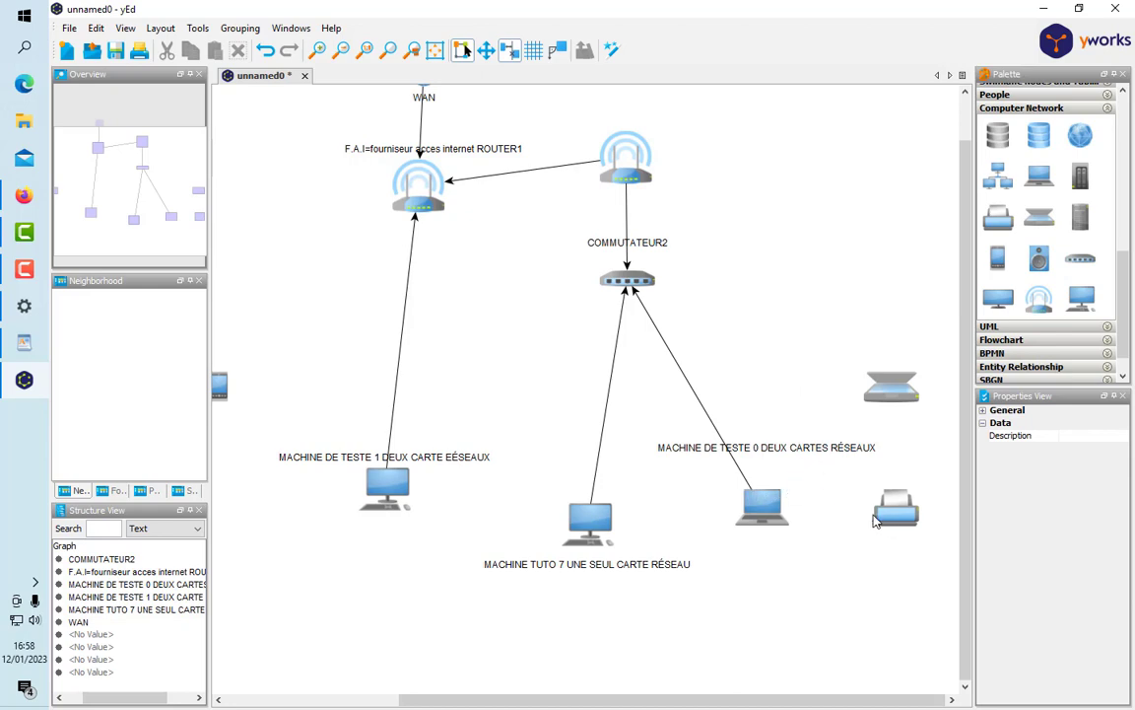
{"action": "left_click_drag", "start_coordinate": [880, 519], "coordinate": [645, 286]}
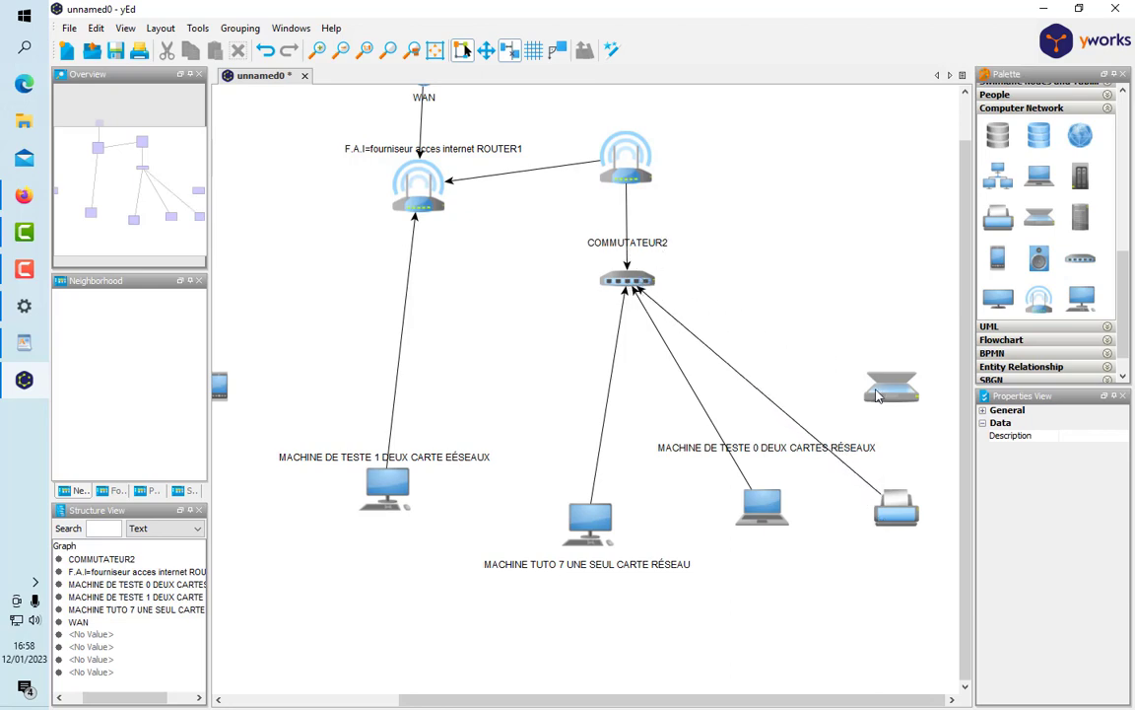
Step: Connect the scanner to COMMUTATEUR2 with an arrow, and space out the scanner, MACHINE DE TESTE 0 laptop and printer beneath the switch
{"action": "left_click_drag", "start_coordinate": [890, 404], "coordinate": [651, 286]}
{"action": "left_click_drag", "start_coordinate": [899, 387], "coordinate": [934, 439]}
{"action": "left_click_drag", "start_coordinate": [712, 488], "coordinate": [729, 530]}
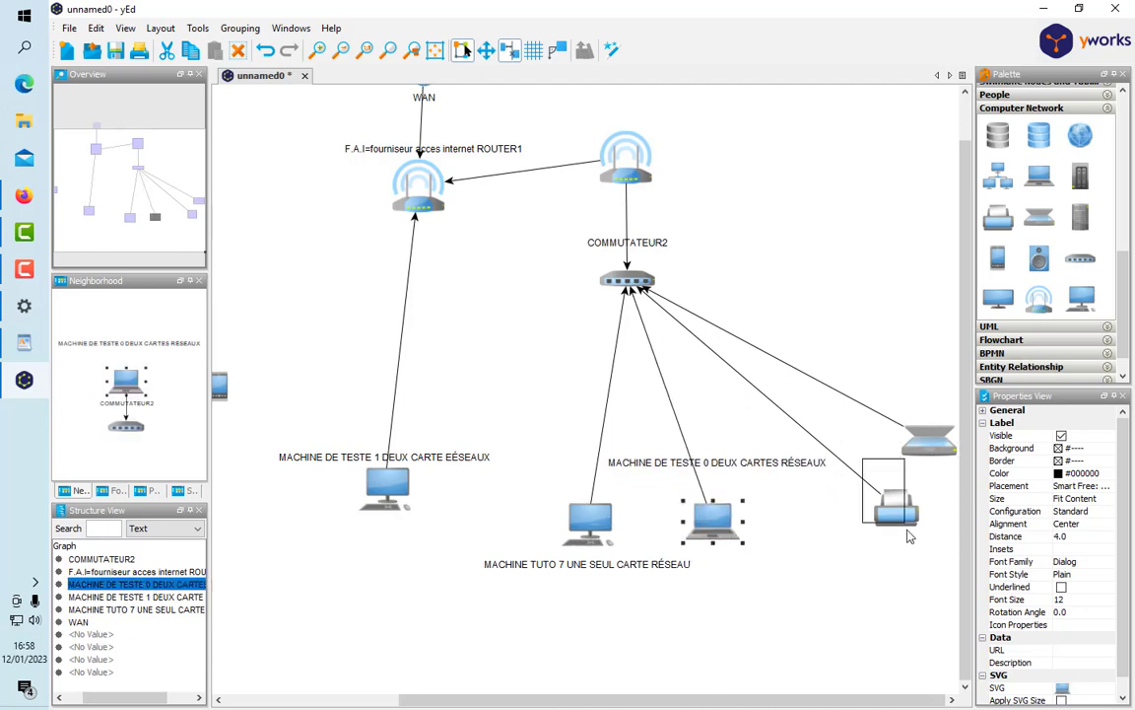
{"action": "left_click", "coordinate": [897, 512]}
{"action": "mouse_move", "coordinate": [896, 512]}
{"action": "left_mouse_down"}
{"action": "mouse_move", "coordinate": [826, 527]}
{"action": "mouse_move", "coordinate": [896, 522]}
{"action": "left_mouse_up"}
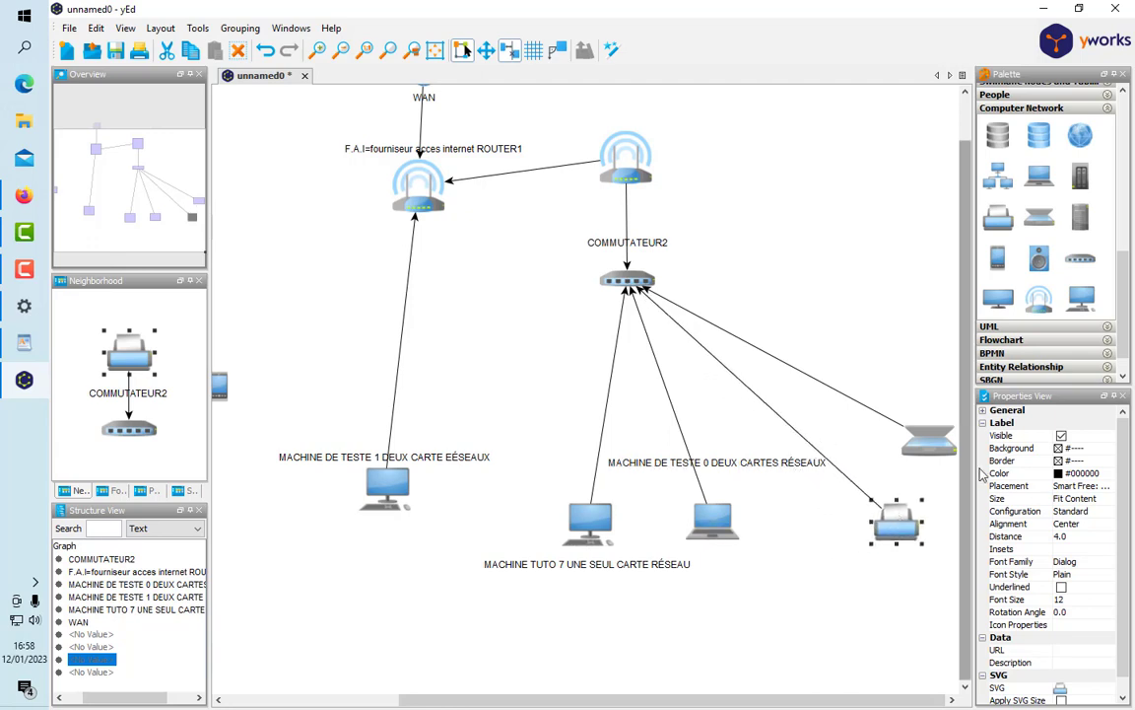
{"action": "left_click", "coordinate": [926, 439]}
{"action": "mouse_move", "coordinate": [930, 445]}
{"action": "left_mouse_down"}
{"action": "mouse_move", "coordinate": [922, 389]}
{"action": "mouse_move", "coordinate": [928, 419]}
{"action": "mouse_move", "coordinate": [928, 409]}
{"action": "mouse_move", "coordinate": [779, 552]}
{"action": "mouse_move", "coordinate": [826, 566]}
{"action": "mouse_move", "coordinate": [810, 542]}
{"action": "mouse_move", "coordinate": [867, 468]}
{"action": "mouse_move", "coordinate": [892, 465]}
{"action": "mouse_move", "coordinate": [924, 424]}
{"action": "mouse_move", "coordinate": [934, 439]}
{"action": "left_mouse_up"}
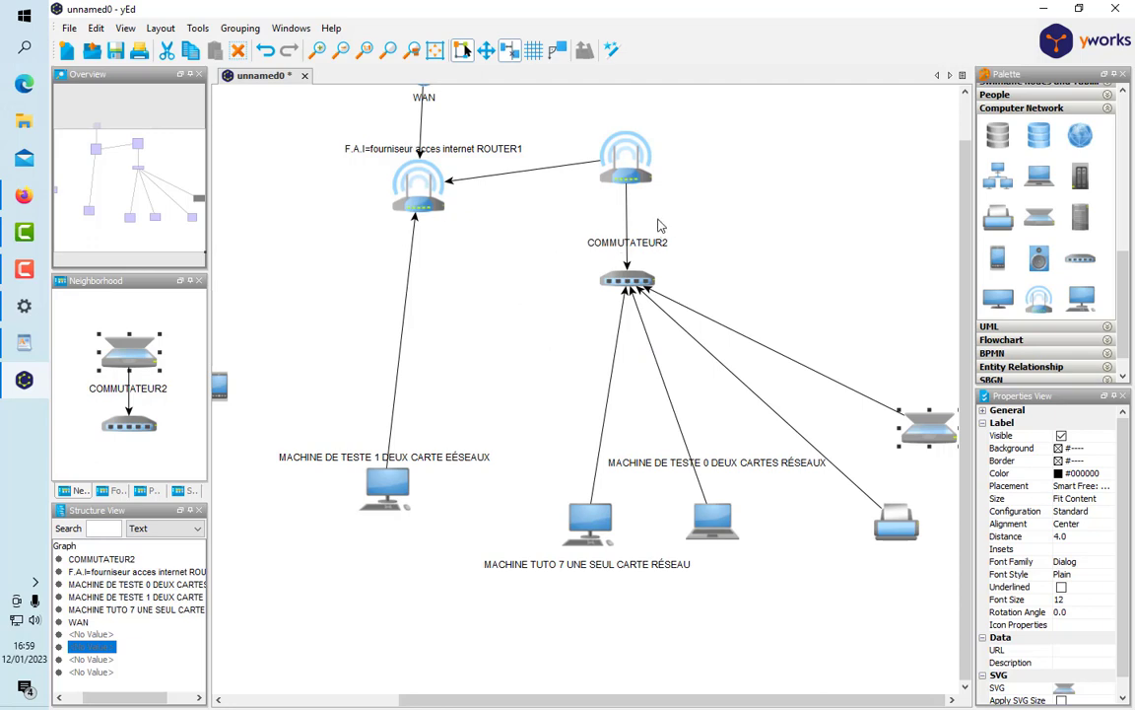
Step: Lower the unlabelled router level with ROUTER1, and move the MACHINE DE TESTE 1 computer down, directly beneath ROUTER1
{"action": "left_click_drag", "start_coordinate": [965, 264], "coordinate": [958, 190]}
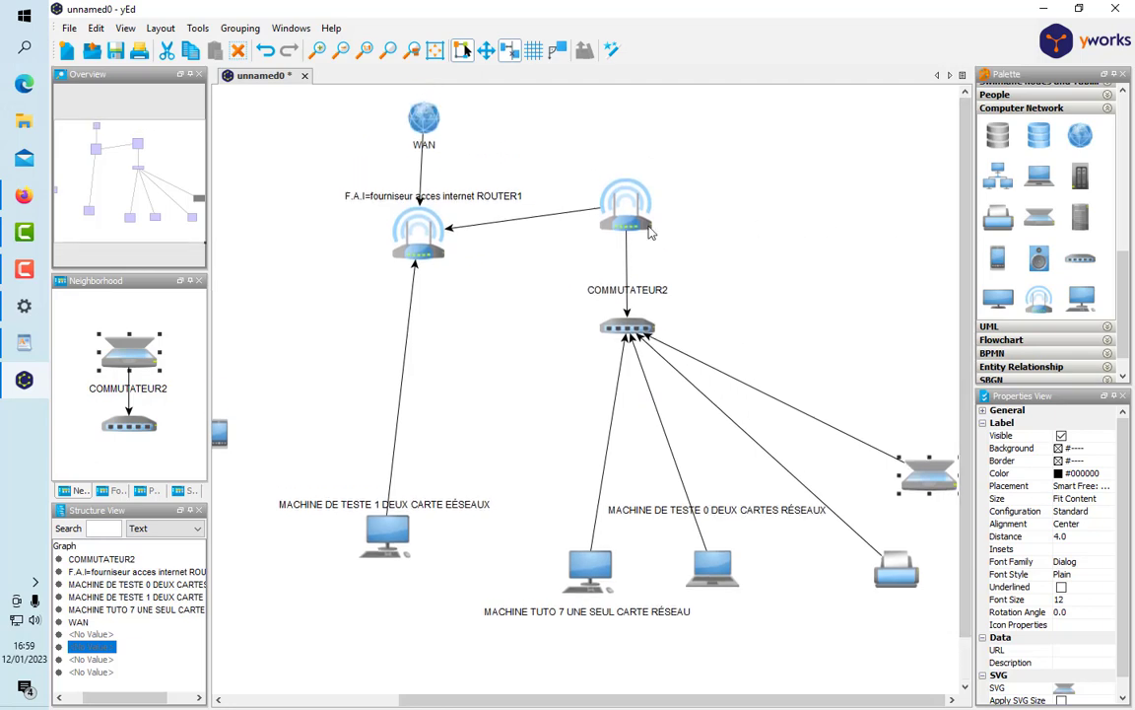
{"action": "mouse_move", "coordinate": [634, 221]}
{"action": "left_mouse_down"}
{"action": "mouse_move", "coordinate": [654, 251]}
{"action": "mouse_move", "coordinate": [628, 255]}
{"action": "mouse_move", "coordinate": [637, 249]}
{"action": "left_mouse_up"}
{"action": "left_click", "coordinate": [749, 254]}
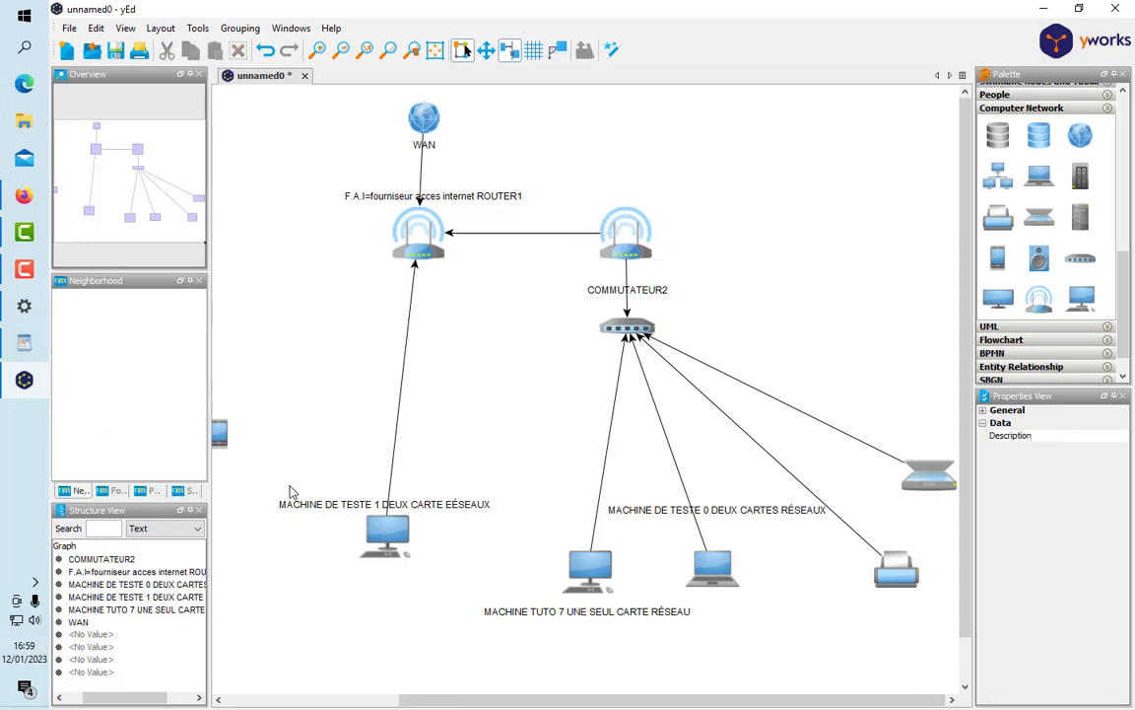
{"action": "left_click", "coordinate": [387, 532]}
{"action": "left_click_drag", "start_coordinate": [390, 538], "coordinate": [416, 579]}
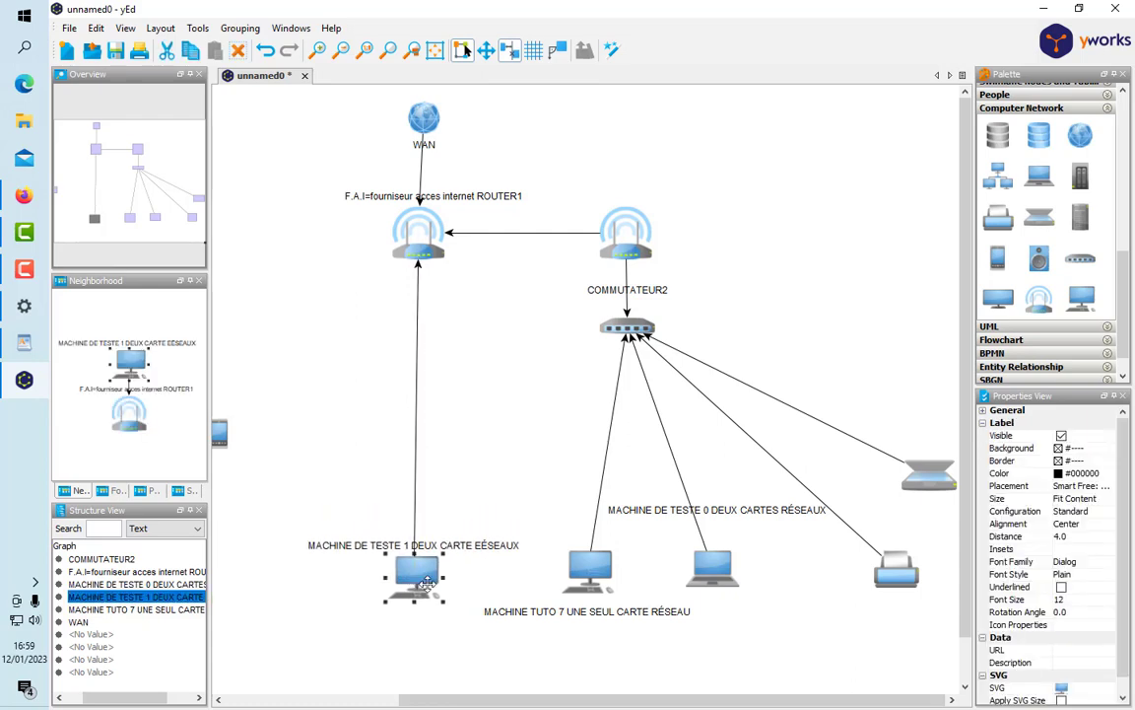
{"action": "left_click", "coordinate": [462, 475]}
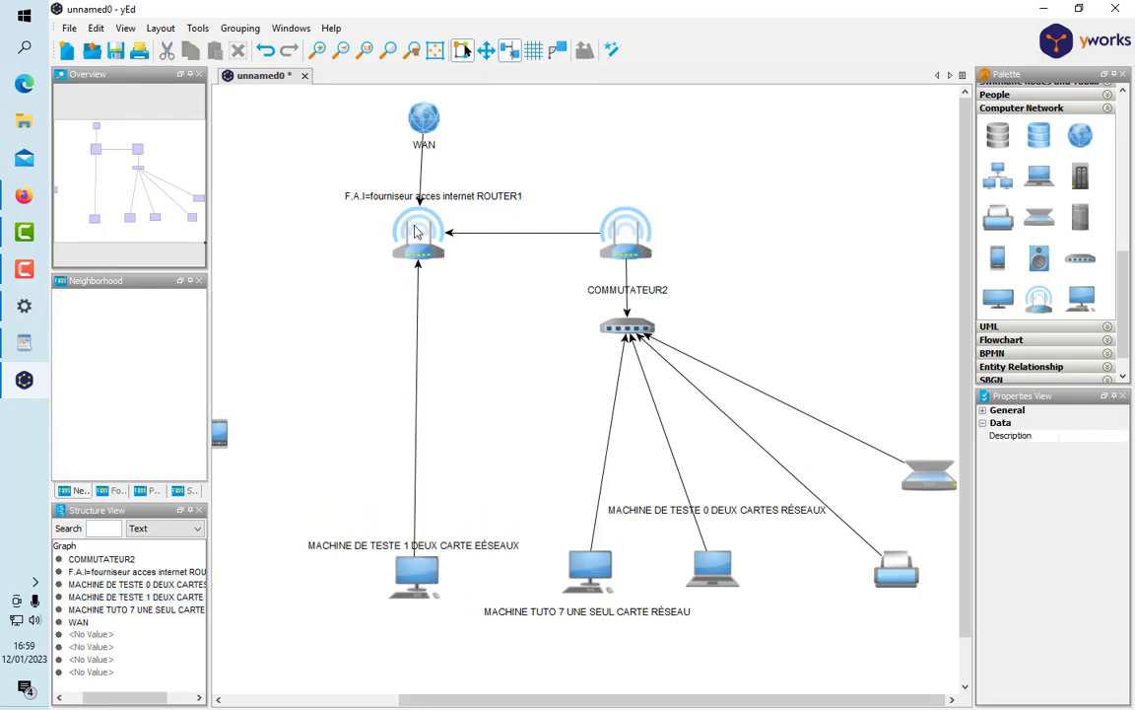
Step: Delete the arrow linking MACHINE DE TESTE 1 to ROUTER1
{"action": "right_click", "coordinate": [416, 278]}
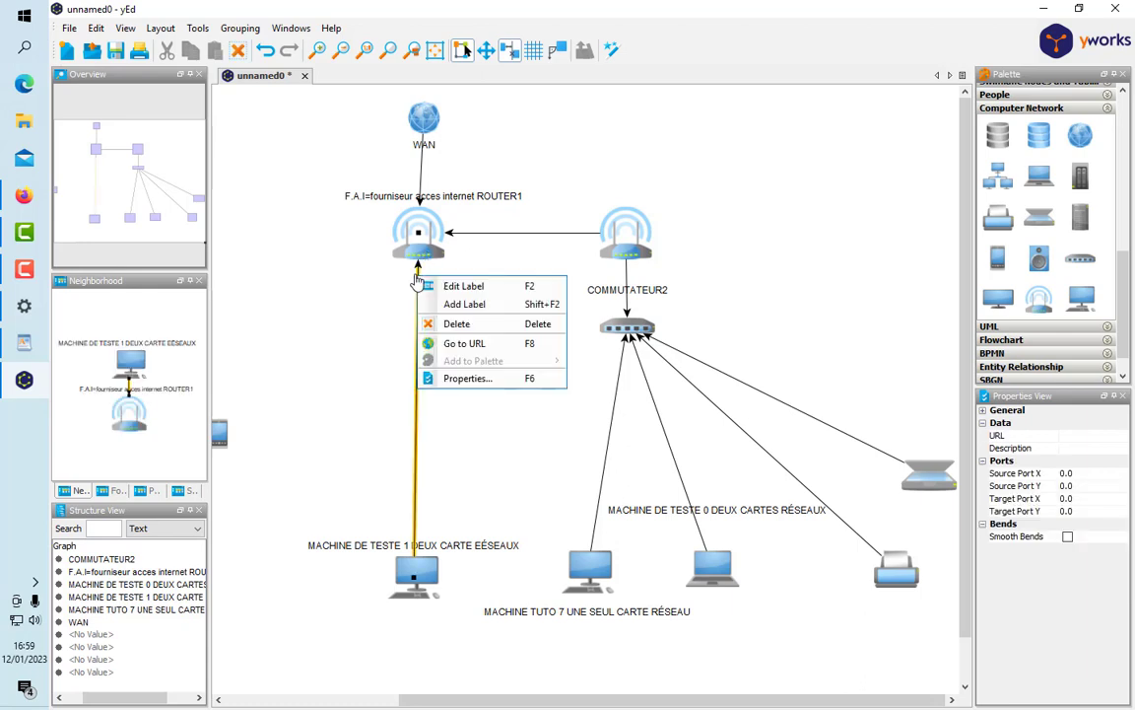
{"action": "key", "text": "Escape"}
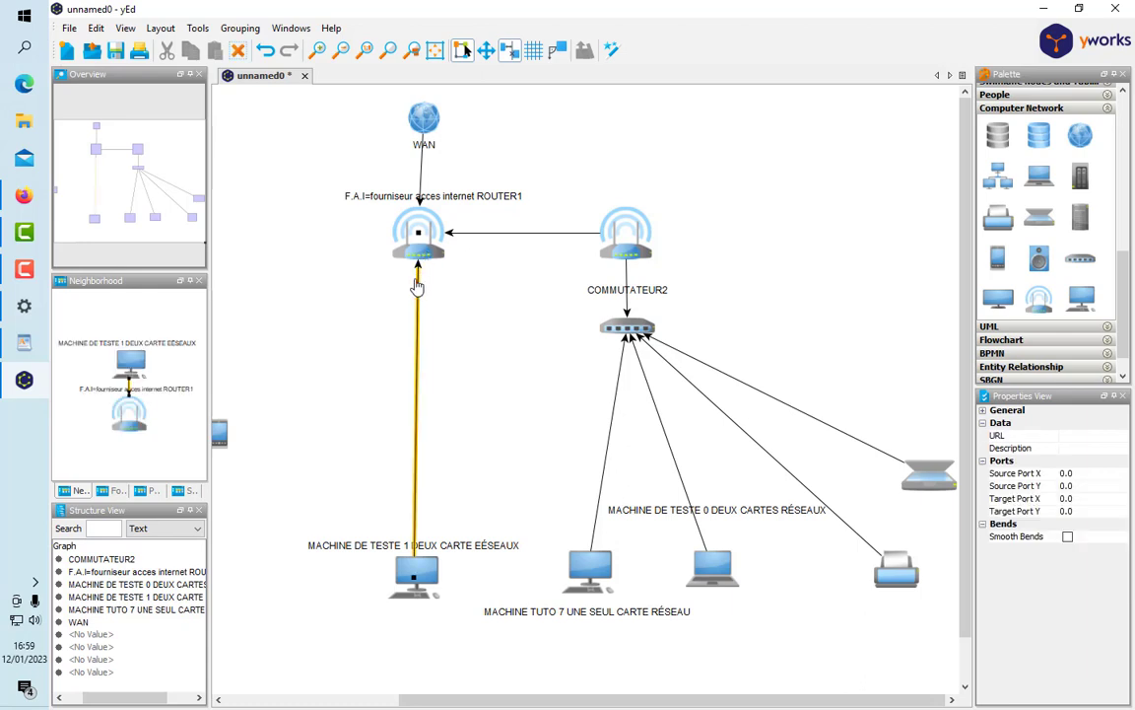
{"action": "key", "text": "Delete"}
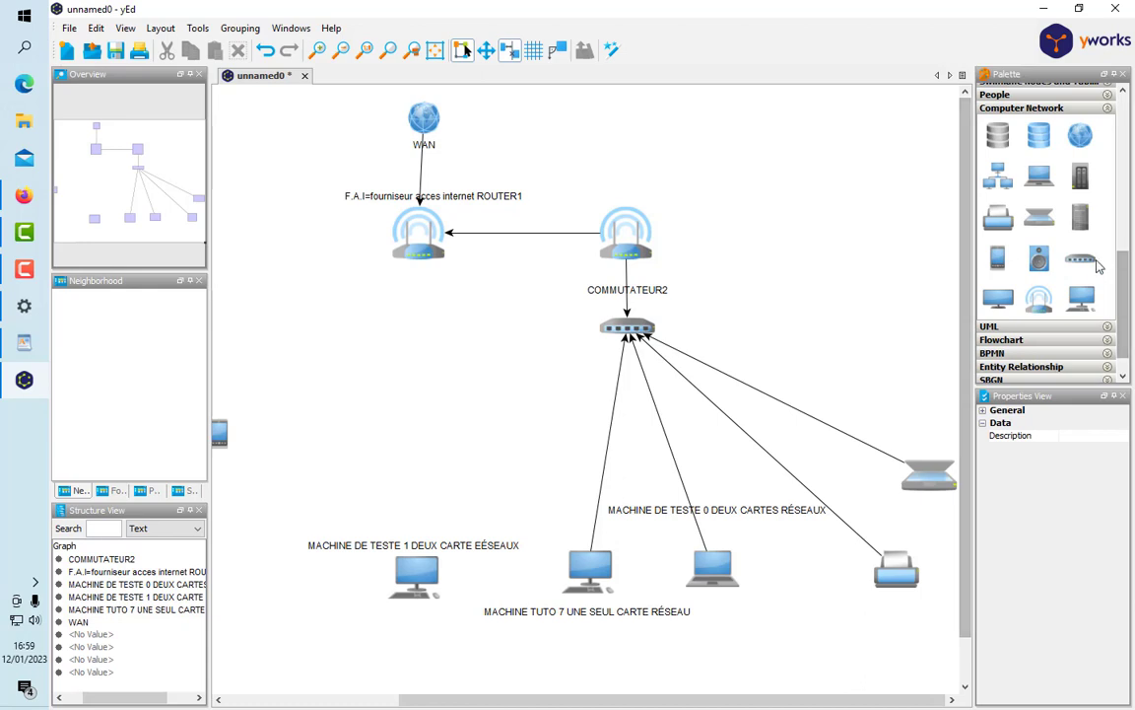
Step: Add a second switch beneath ROUTER1, draw an arrow from ROUTER1 to it, and align it vertically under the router
{"action": "mouse_move", "coordinate": [1080, 258]}
{"action": "left_mouse_down"}
{"action": "mouse_move", "coordinate": [974, 233]}
{"action": "mouse_move", "coordinate": [434, 350]}
{"action": "mouse_move", "coordinate": [415, 336]}
{"action": "mouse_move", "coordinate": [490, 357]}
{"action": "mouse_move", "coordinate": [436, 299]}
{"action": "mouse_move", "coordinate": [464, 341]}
{"action": "mouse_move", "coordinate": [621, 333]}
{"action": "mouse_move", "coordinate": [452, 316]}
{"action": "mouse_move", "coordinate": [650, 319]}
{"action": "mouse_move", "coordinate": [620, 327]}
{"action": "mouse_move", "coordinate": [626, 271]}
{"action": "mouse_move", "coordinate": [641, 313]}
{"action": "mouse_move", "coordinate": [393, 343]}
{"action": "mouse_move", "coordinate": [421, 342]}
{"action": "mouse_move", "coordinate": [241, 73]}
{"action": "mouse_move", "coordinate": [399, 295]}
{"action": "mouse_move", "coordinate": [286, 65]}
{"action": "mouse_move", "coordinate": [417, 75]}
{"action": "left_mouse_up"}
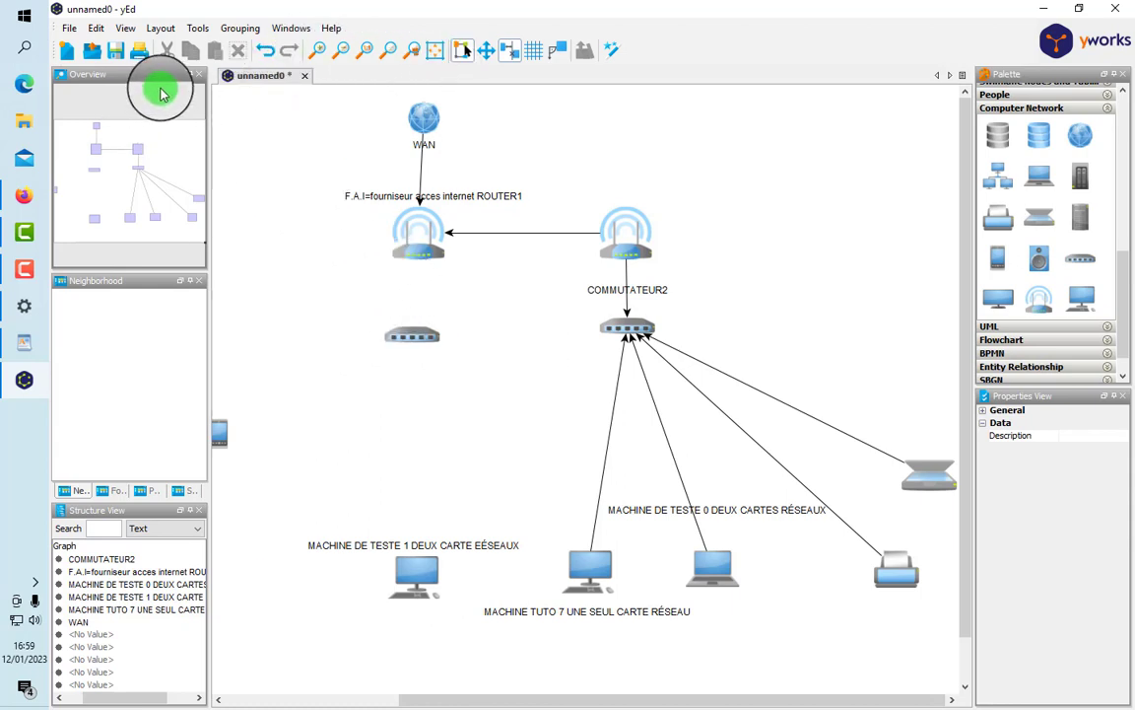
{"action": "mouse_move", "coordinate": [416, 350]}
{"action": "left_mouse_down"}
{"action": "mouse_move", "coordinate": [398, 309]}
{"action": "mouse_move", "coordinate": [413, 254]}
{"action": "mouse_move", "coordinate": [424, 261]}
{"action": "mouse_move", "coordinate": [412, 555]}
{"action": "mouse_move", "coordinate": [395, 382]}
{"action": "mouse_move", "coordinate": [418, 262]}
{"action": "mouse_move", "coordinate": [413, 354]}
{"action": "mouse_move", "coordinate": [414, 335]}
{"action": "left_mouse_up"}
{"action": "left_click", "coordinate": [465, 402]}
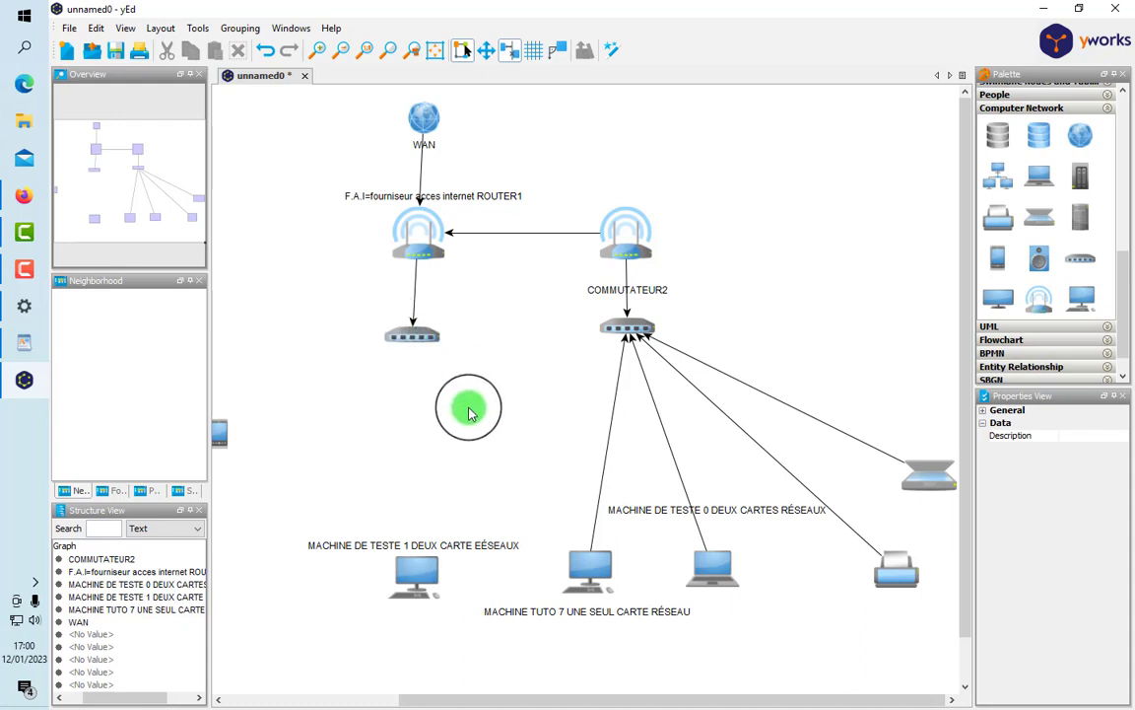
{"action": "left_click_drag", "start_coordinate": [342, 312], "coordinate": [435, 342]}
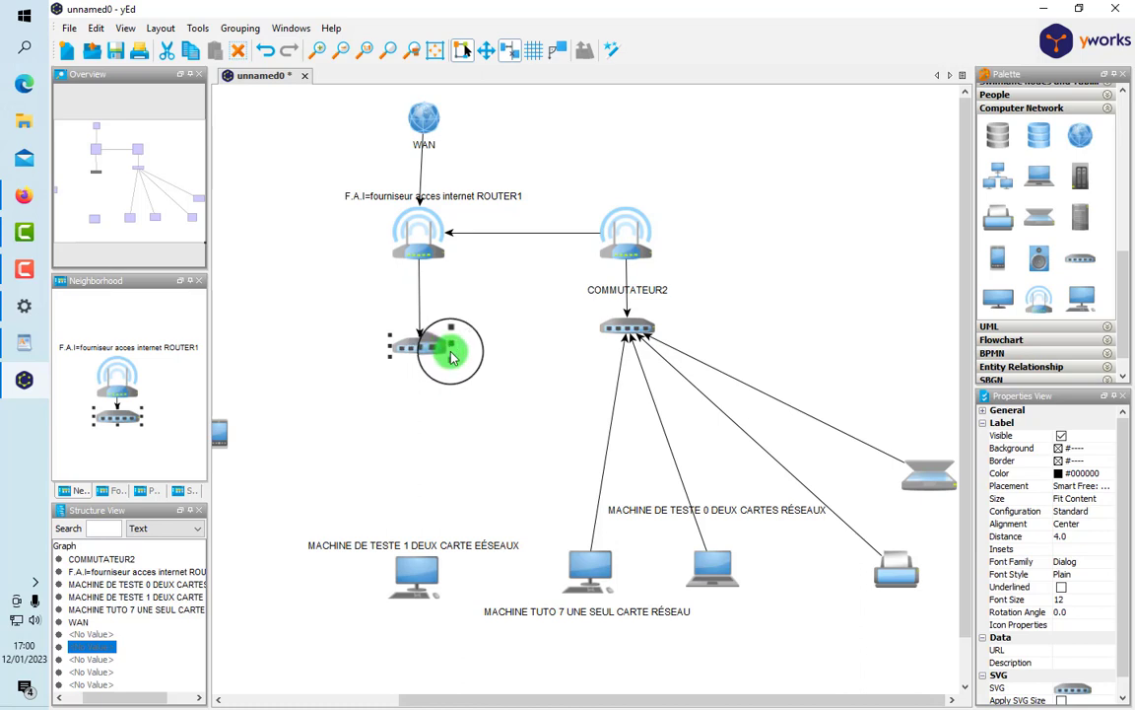
{"action": "left_click", "coordinate": [517, 189]}
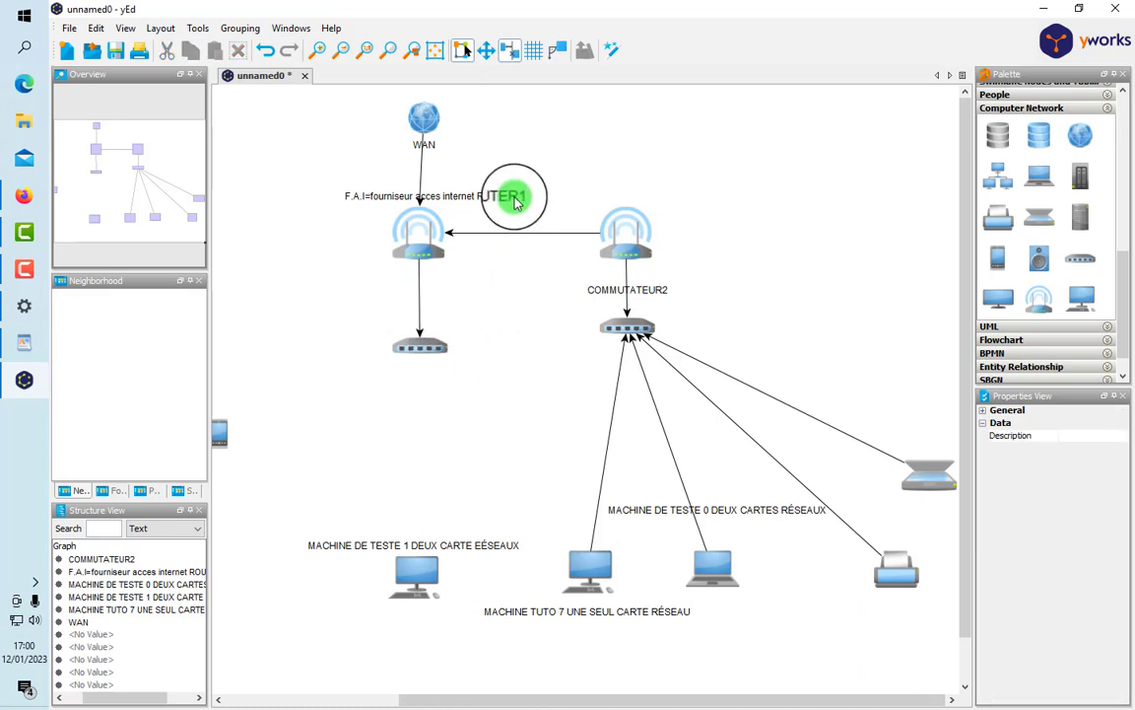
Step: Append ">Réseau 1" to the F.A.I ROUTER1 label and raise the label further above the router icon
{"action": "double_click", "coordinate": [518, 192]}
{"action": "left_click", "coordinate": [525, 204]}
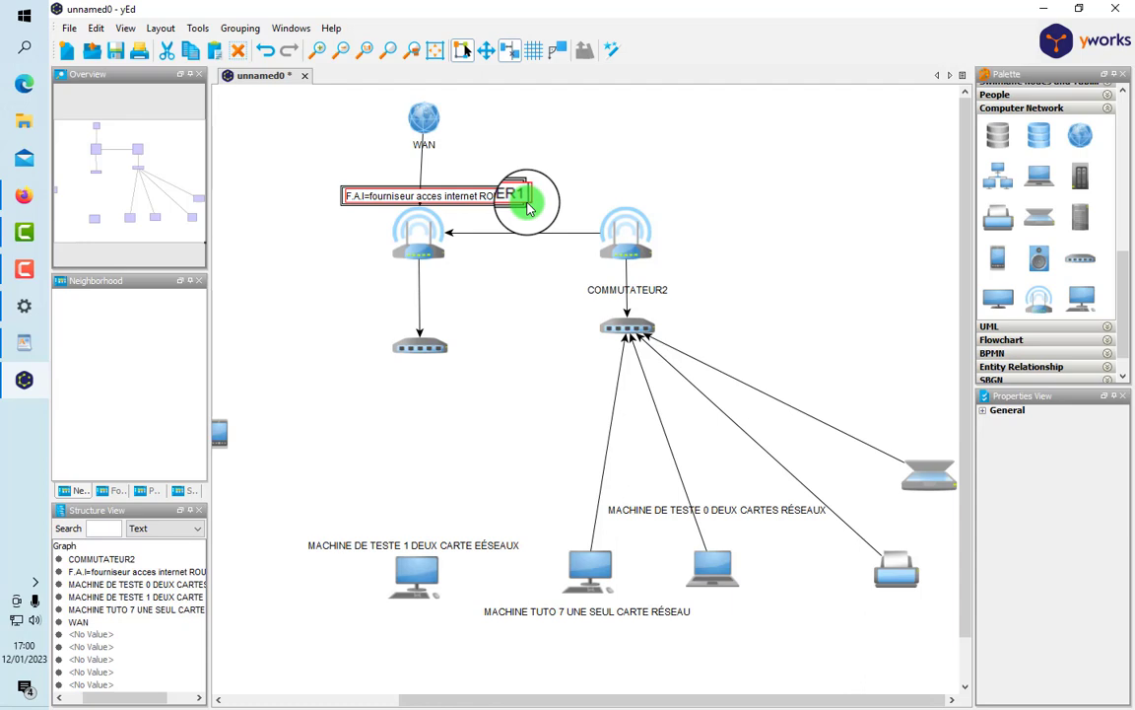
{"action": "type", "text": "rez"}
{"action": "key", "text": "BackSpace"}
{"action": "key", "text": "BackSpace"}
{"action": "key", "text": "BackSpace"}
{"action": "key", "text": "BackSpace"}
{"action": "type", "text": ">RE"}
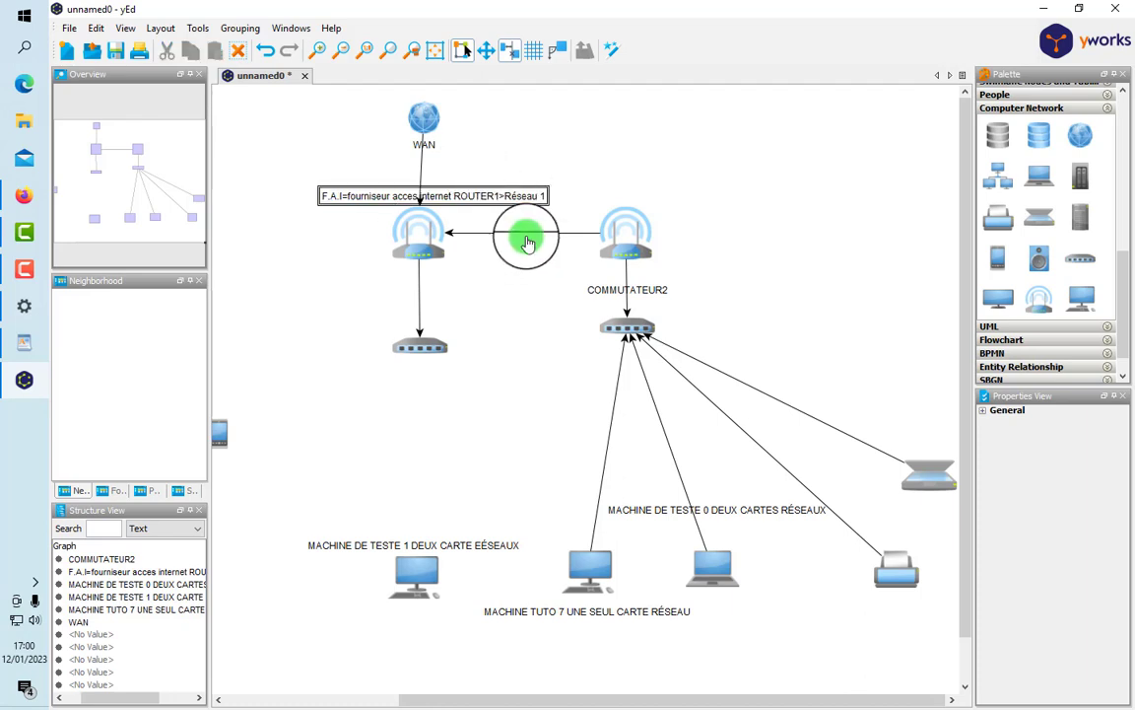
{"action": "type", "text": ">"}
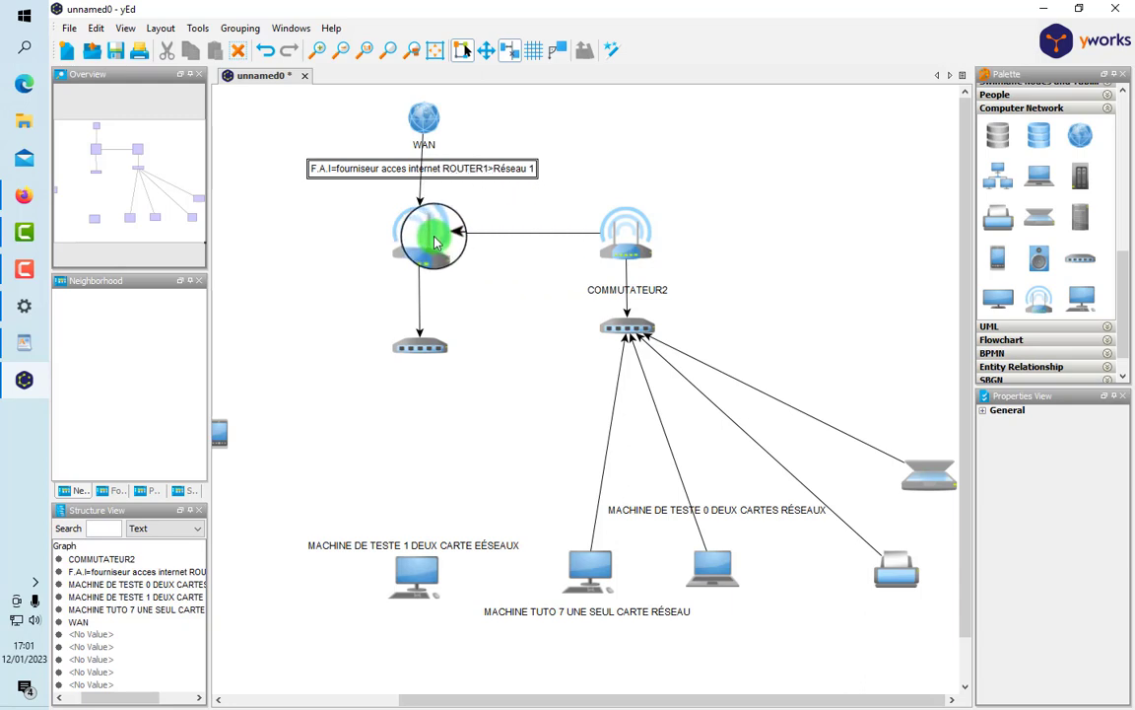
Step: Label the router above COMMUTATEUR2 "ROUTEUR 2 réseaux 2"
{"action": "left_click", "coordinate": [645, 294]}
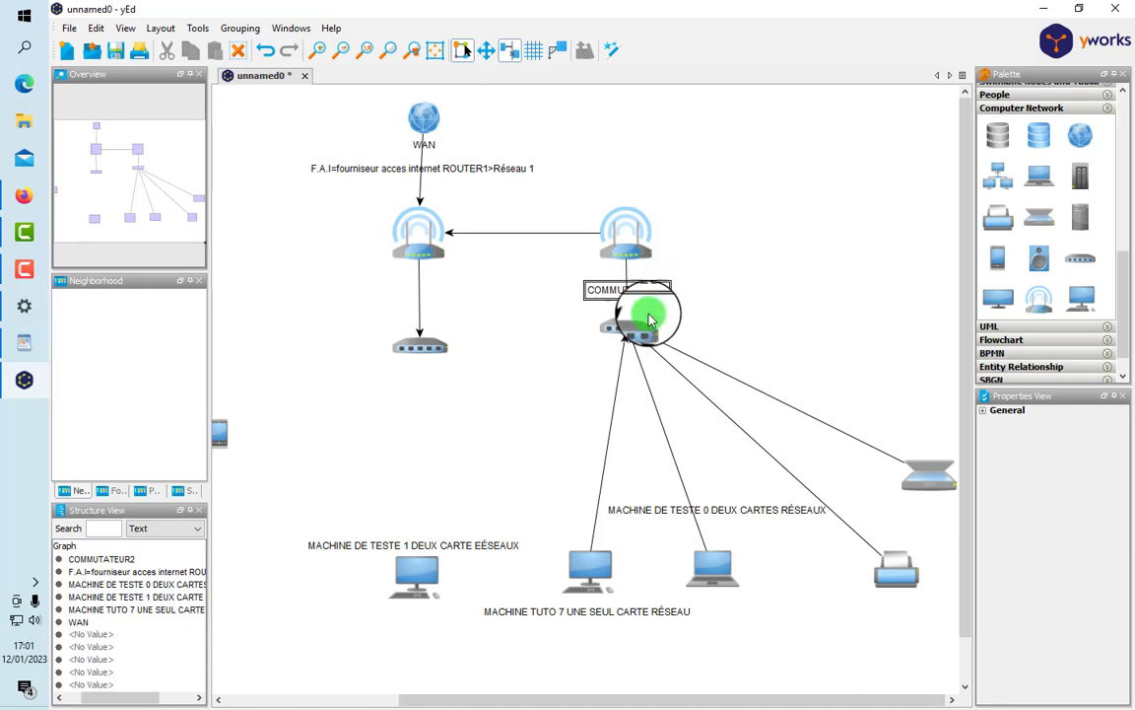
{"action": "left_click", "coordinate": [639, 246]}
{"action": "right_click", "coordinate": [641, 250]}
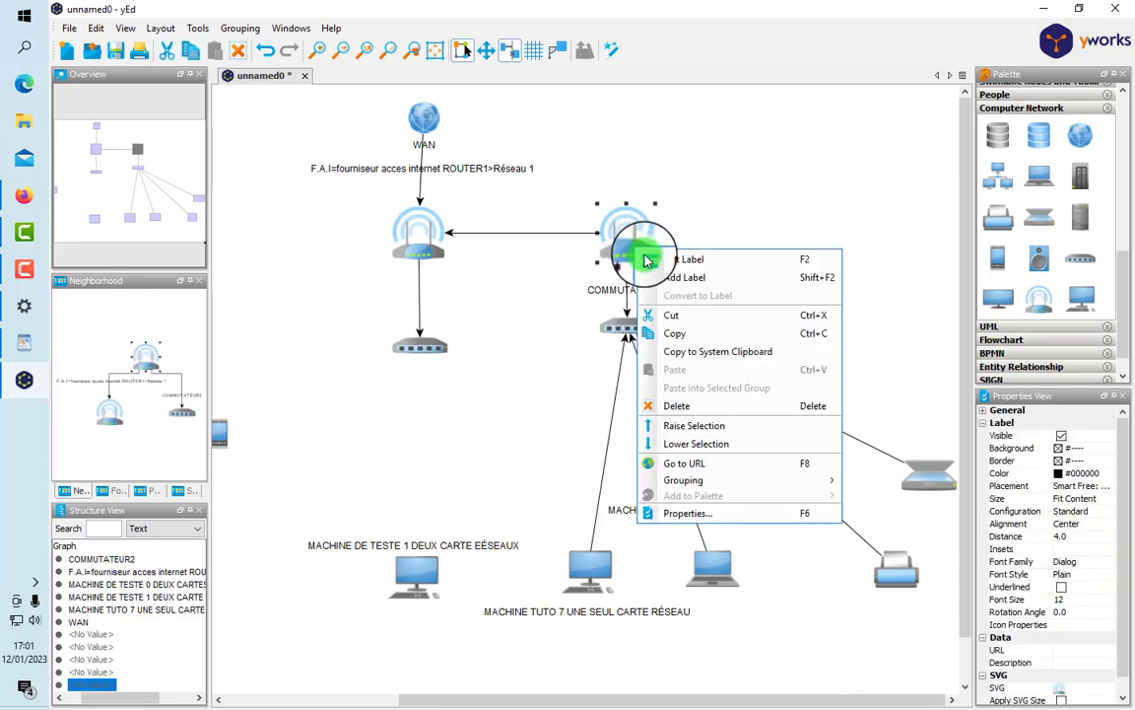
{"action": "key", "text": "Escape"}
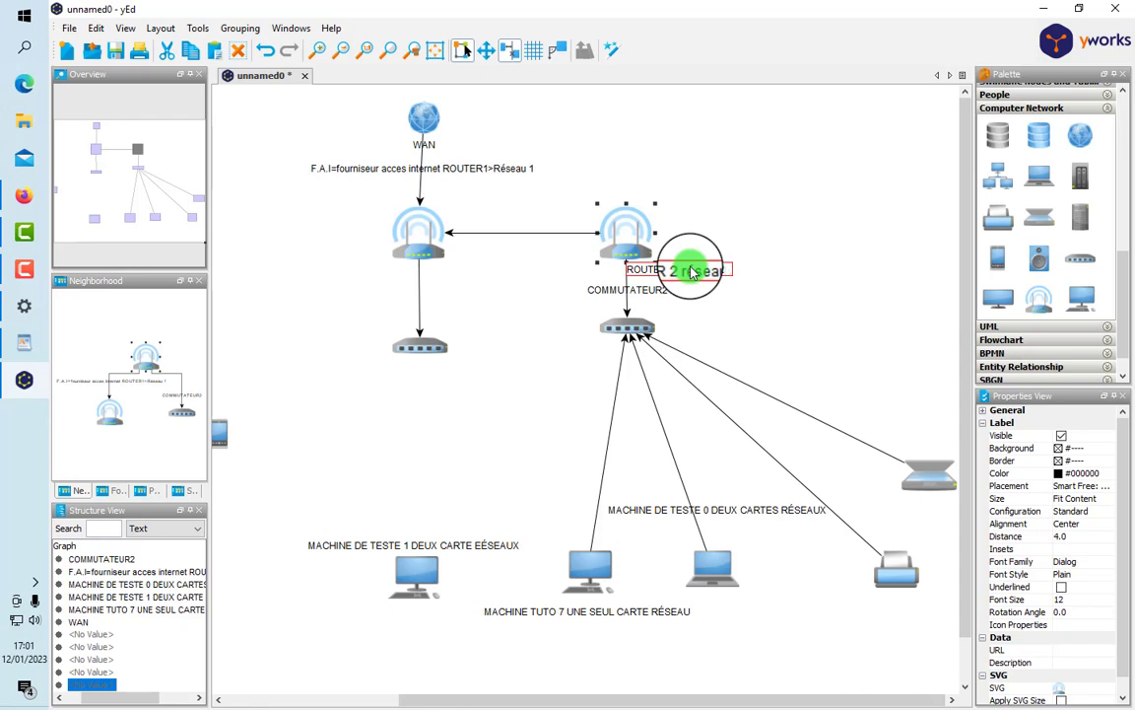
{"action": "type", "text": "x 2"}
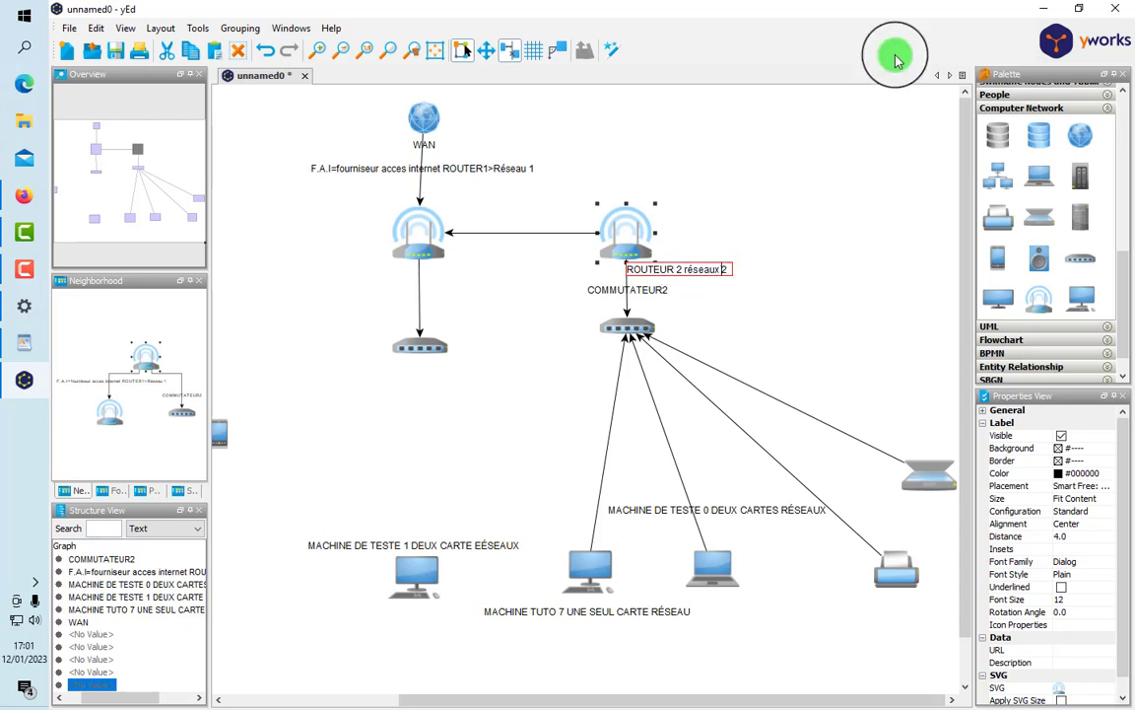
{"action": "key", "text": "Return"}
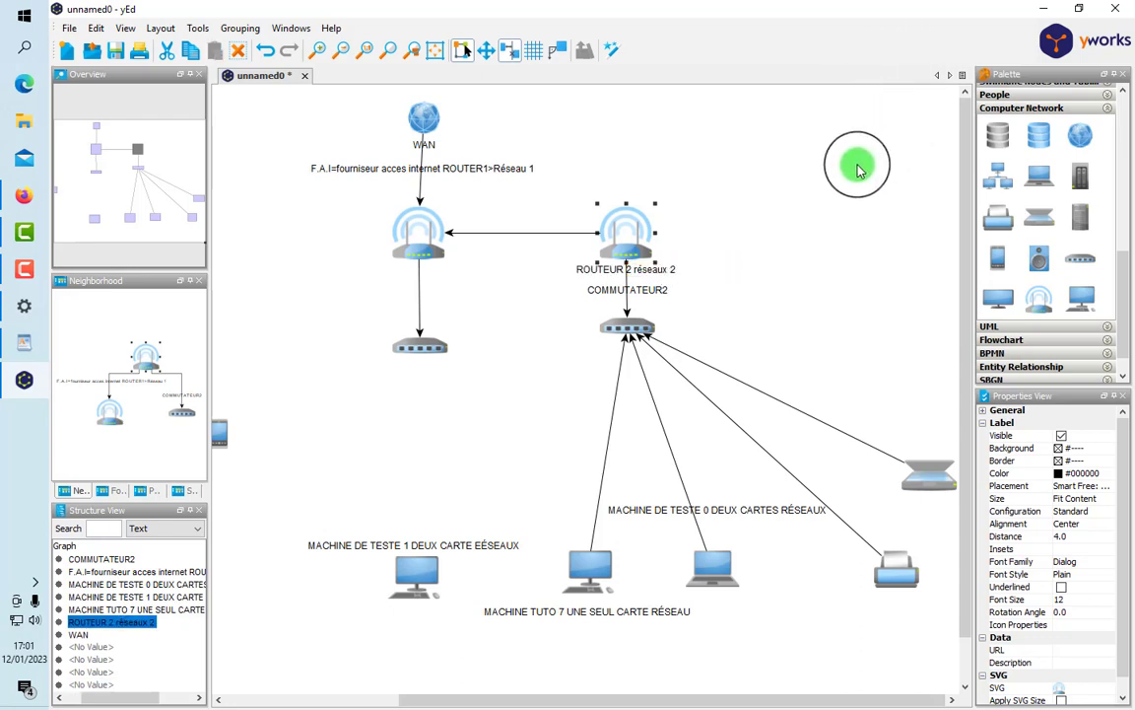
Step: Remove the COMMUTATEUR2 label from the switch, and move the ROUTEUR 2 réseaux 2 label to the top of its router icon
{"action": "double_click", "coordinate": [650, 291]}
{"action": "key", "text": "Delete"}
{"action": "key", "text": "Return"}
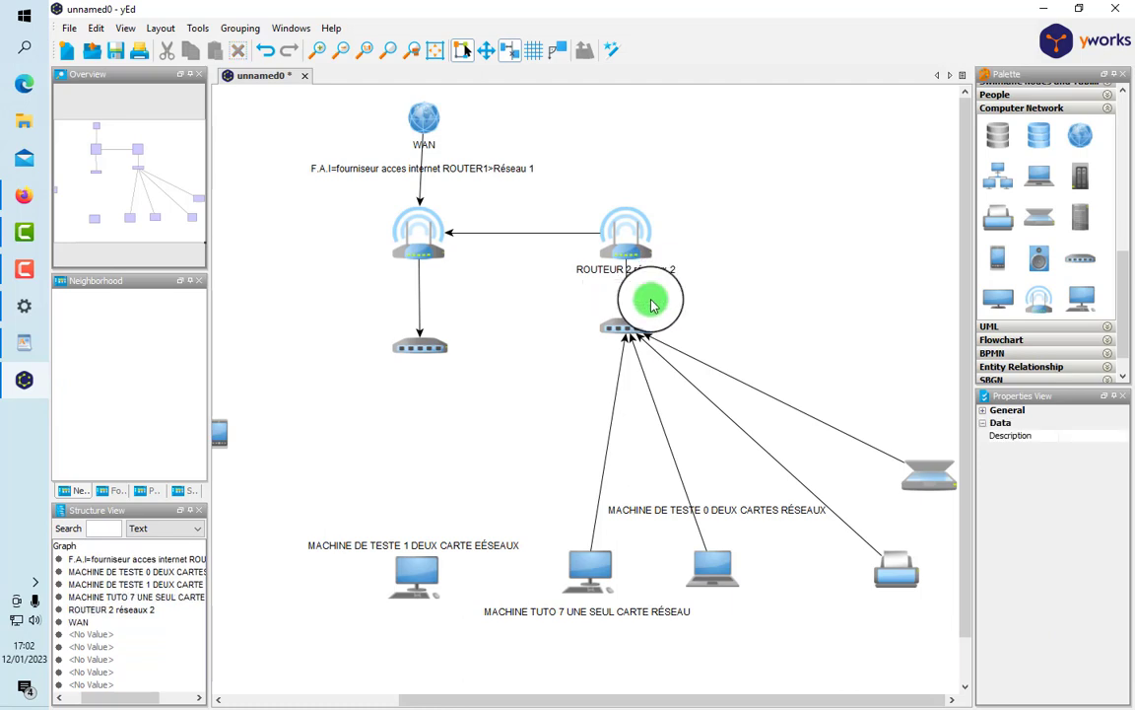
{"action": "left_click_drag", "start_coordinate": [648, 280], "coordinate": [631, 205]}
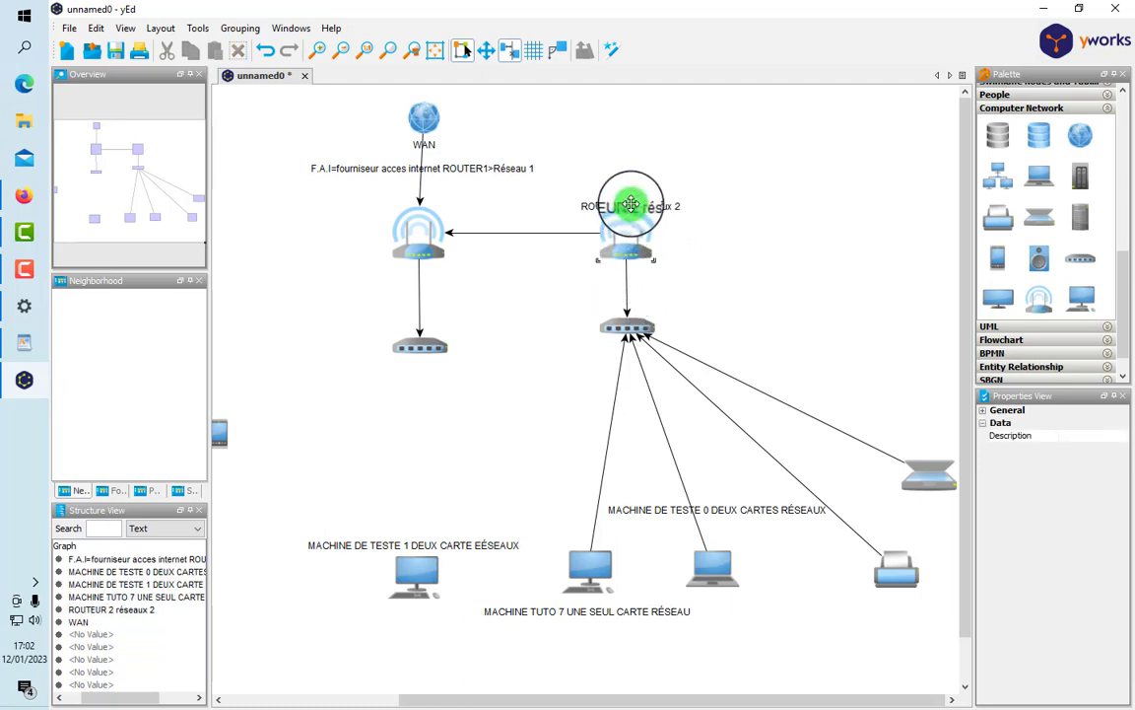
Step: Label the switch under ROUTEUR 2 "commutateurs 2" above its icon, and lower the MACHINE DE TESTE 0 label to just above the laptop
{"action": "left_click", "coordinate": [428, 350]}
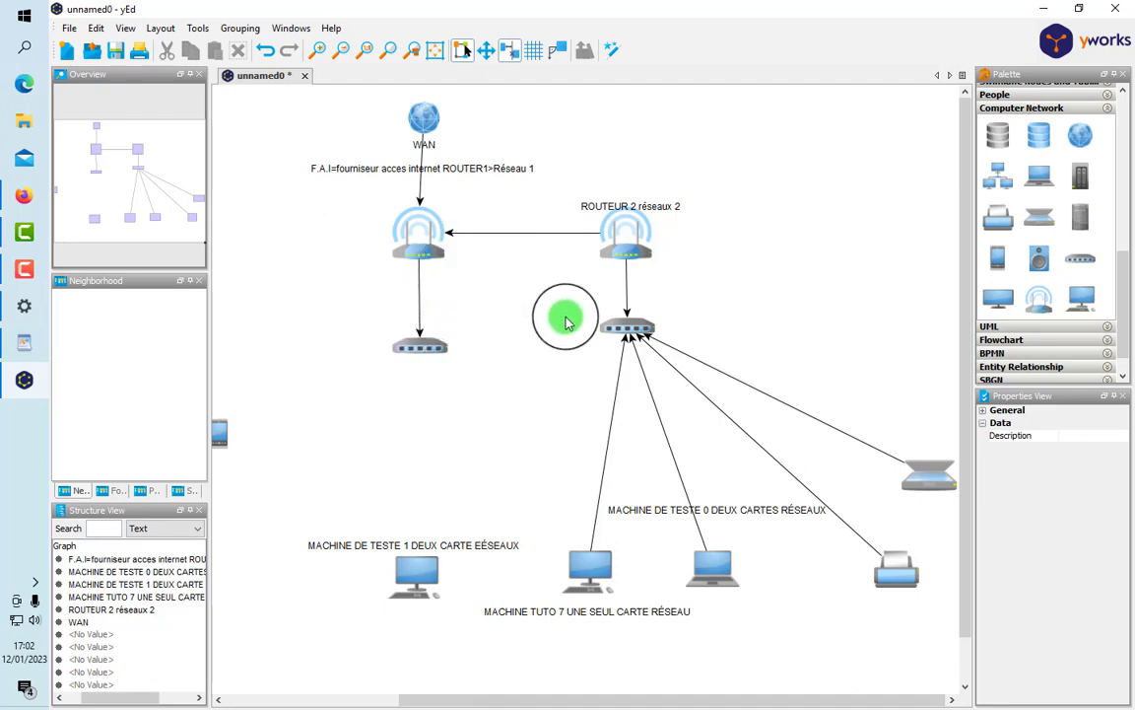
{"action": "left_click", "coordinate": [635, 271]}
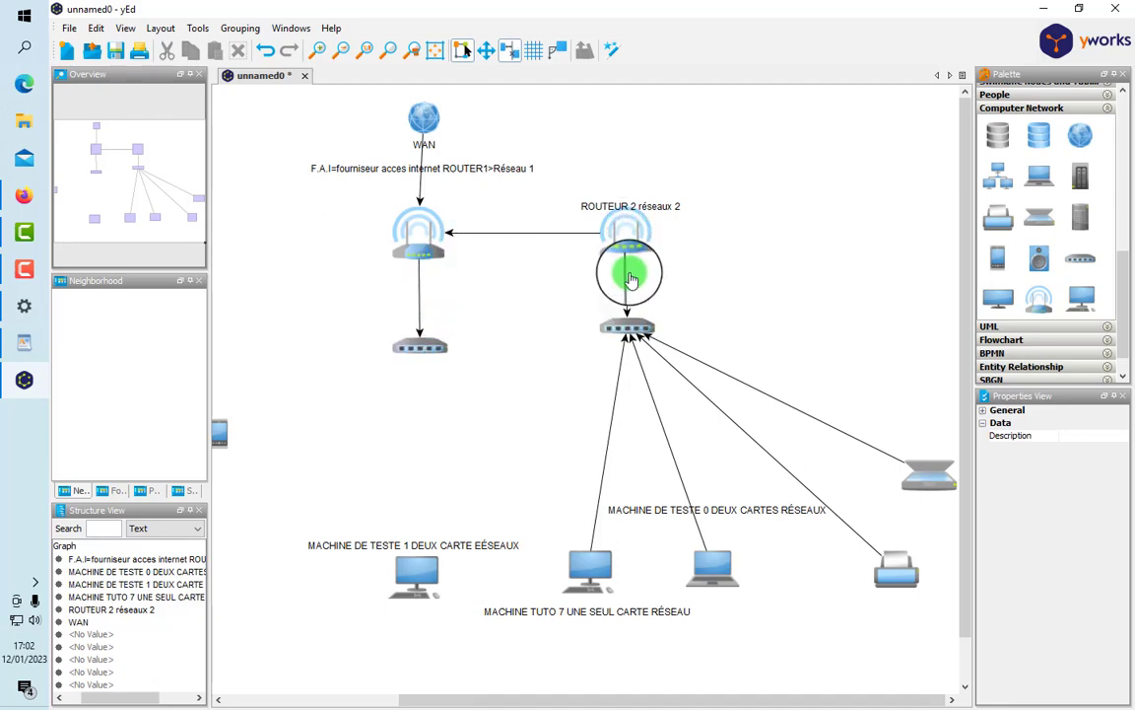
{"action": "left_click", "coordinate": [632, 332]}
{"action": "left_click", "coordinate": [618, 322]}
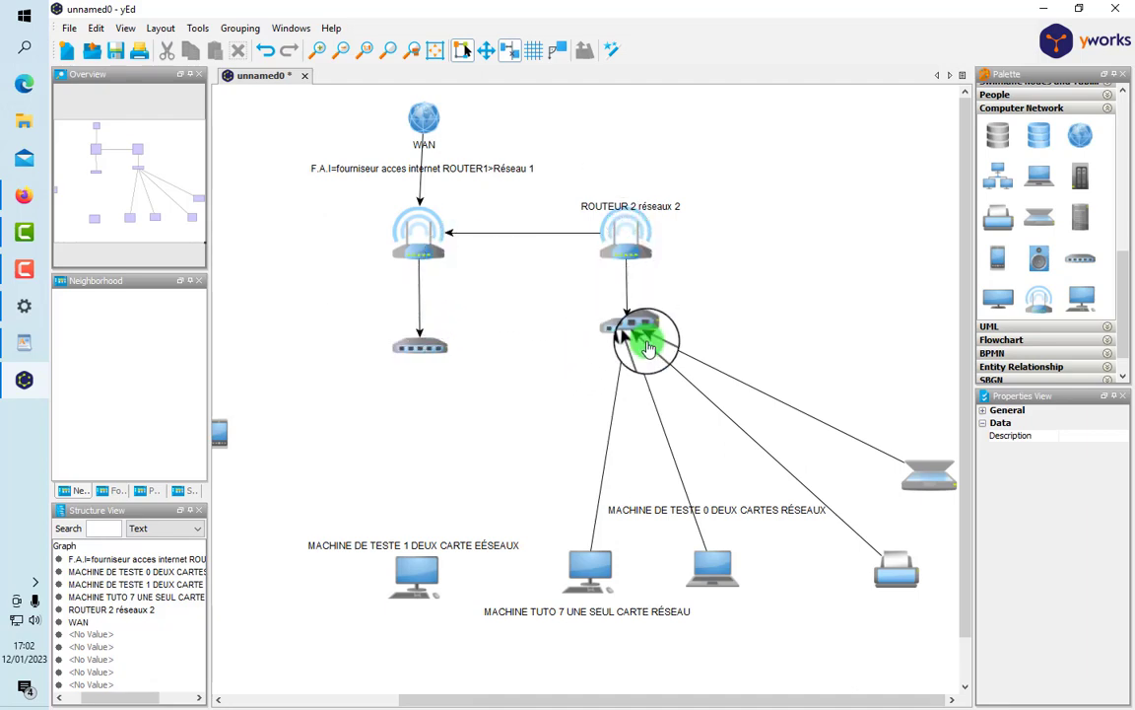
{"action": "right_click", "coordinate": [645, 325]}
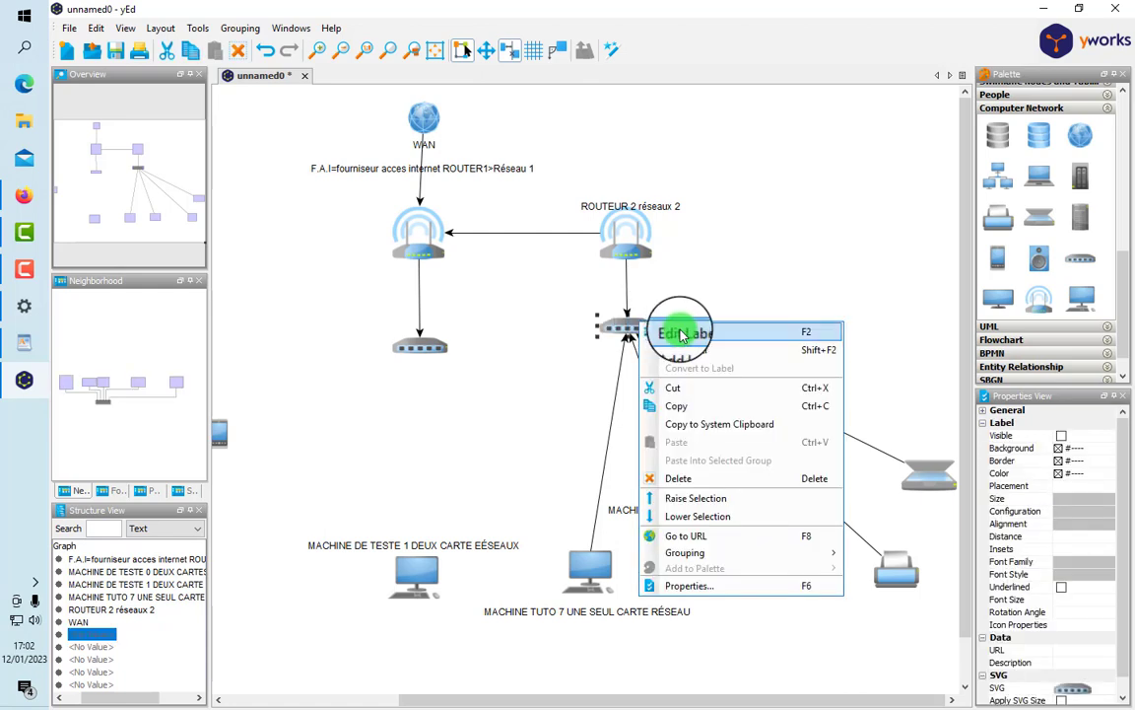
{"action": "left_click", "coordinate": [683, 334]}
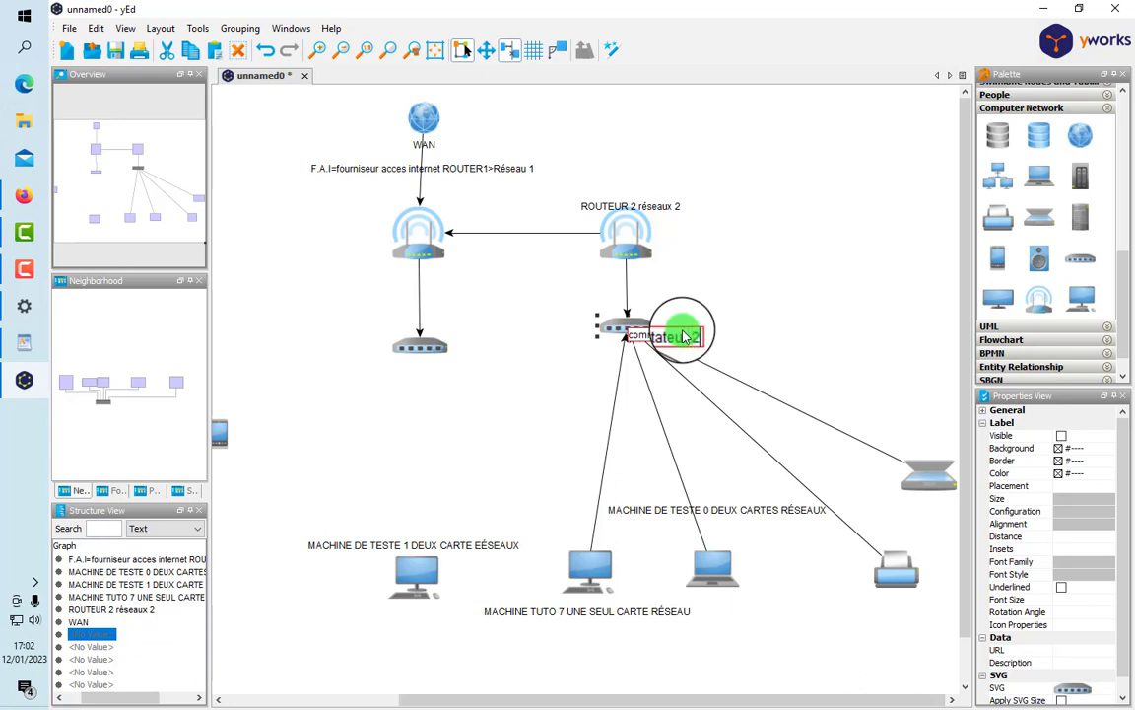
{"action": "key", "text": "Return"}
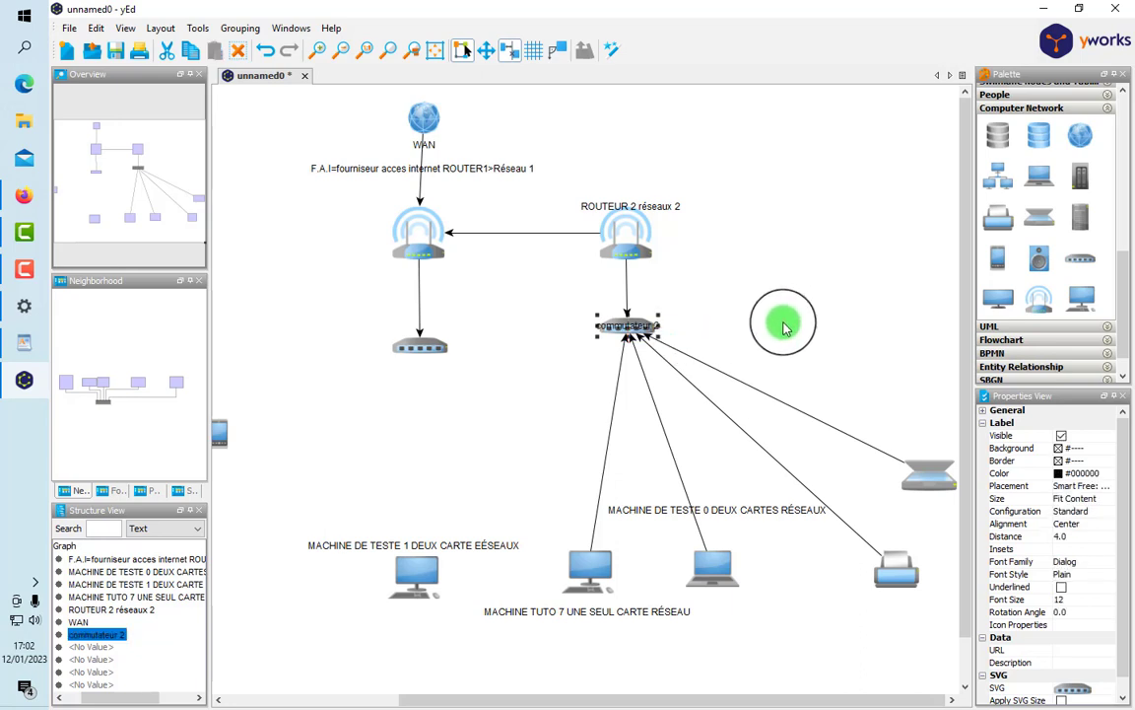
{"action": "left_click_drag", "start_coordinate": [627, 350], "coordinate": [624, 299]}
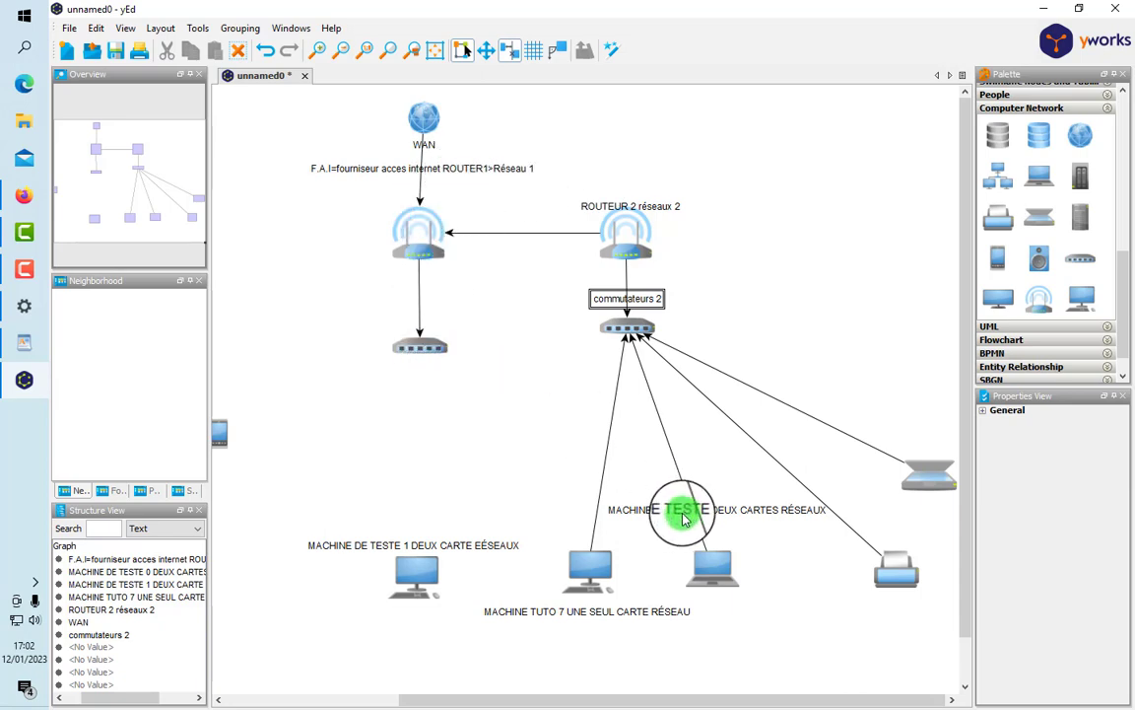
{"action": "left_click_drag", "start_coordinate": [685, 509], "coordinate": [710, 540]}
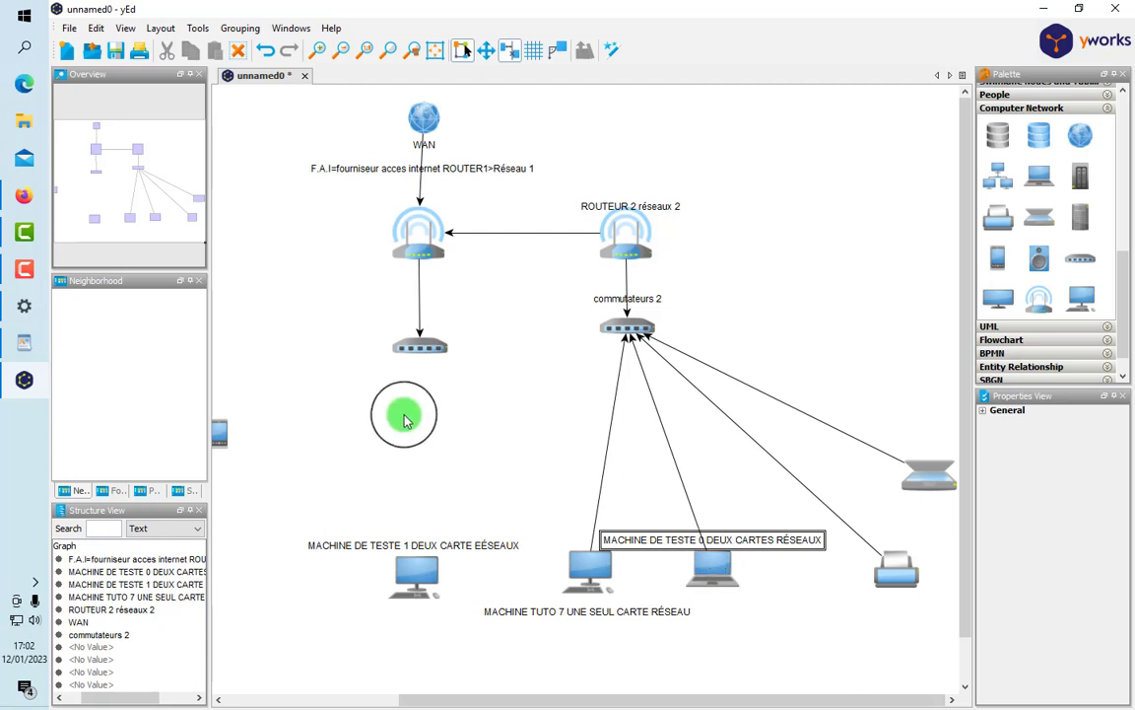
Step: Label the switch beneath ROUTER1 "commutateur 1"
{"action": "right_click", "coordinate": [429, 347]}
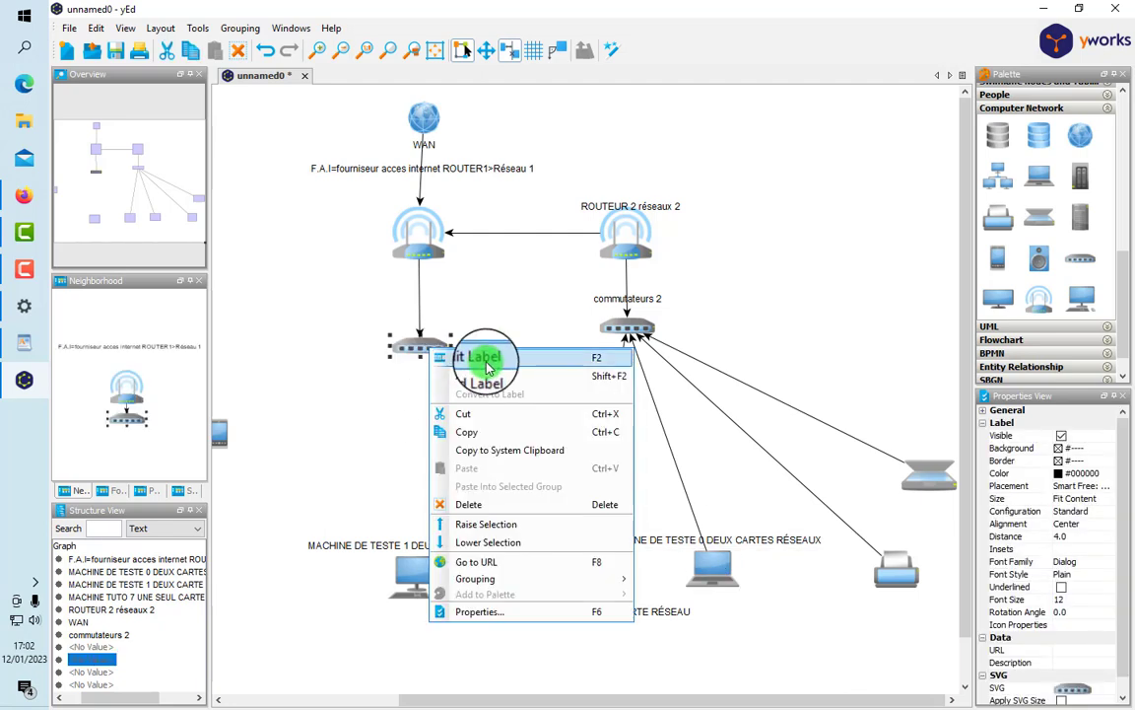
{"action": "left_click", "coordinate": [458, 361]}
{"action": "type", "text": "1"}
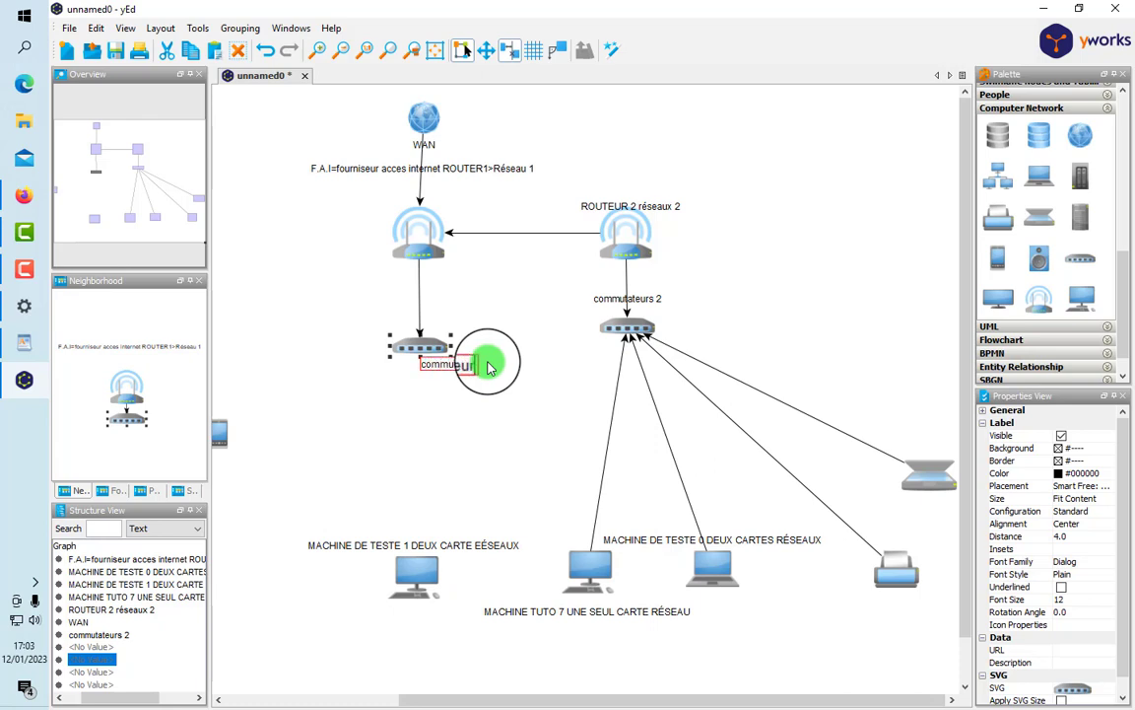
{"action": "key", "text": "Return"}
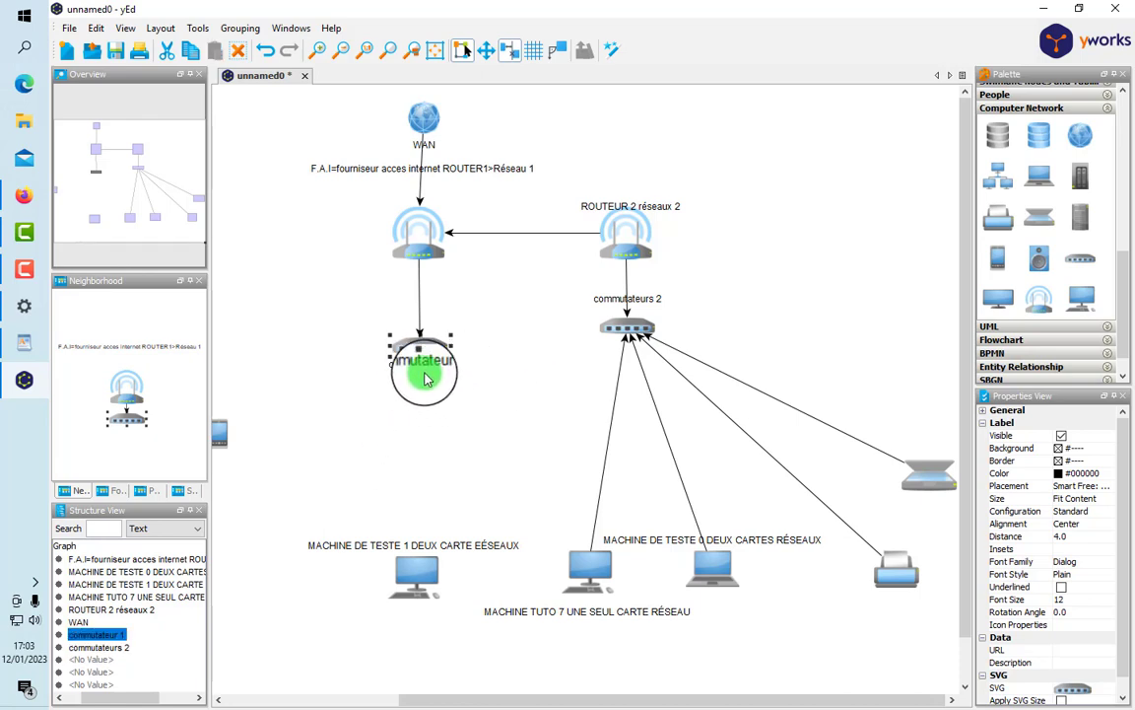
Step: Move the commutateur 1 label above its switch, and lower the F.A.I ROUTER1>Réseau 1 label to the top of its router
{"action": "left_click_drag", "start_coordinate": [424, 363], "coordinate": [481, 306]}
{"action": "left_click_drag", "start_coordinate": [461, 170], "coordinate": [405, 208]}
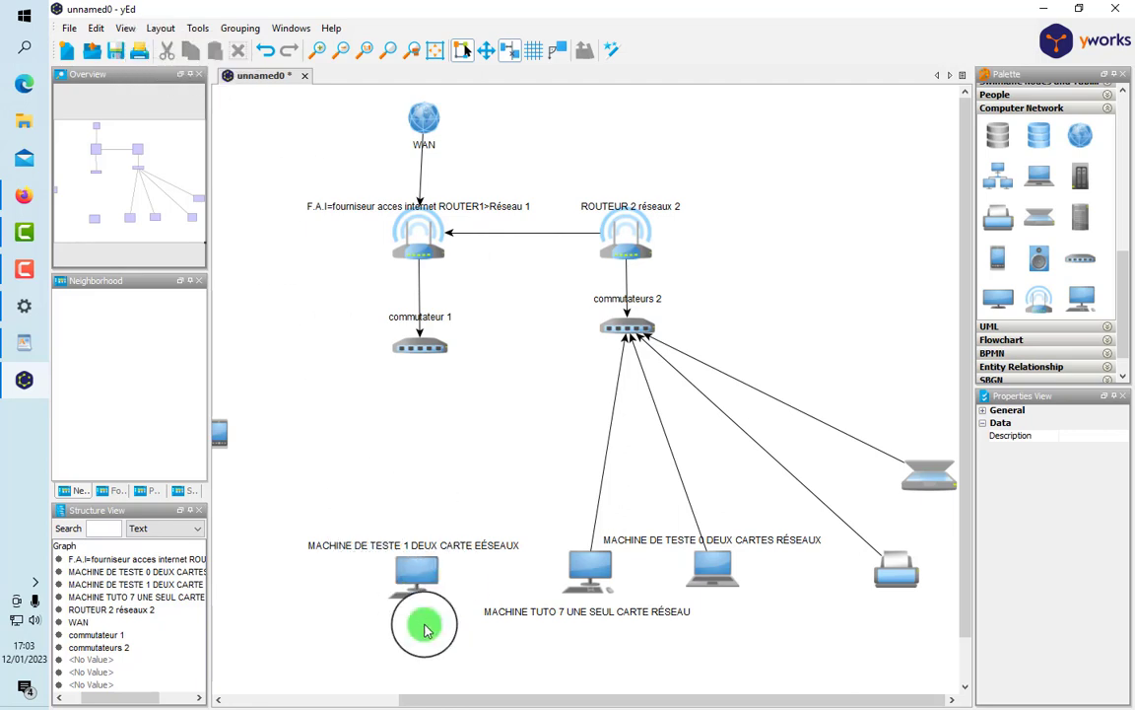
Step: Connect the MACHINE DE TESTE 1 computer to commutateur 1 and commutateurs 2, and nudge the MACHINE DE TESTE 0 label sideways
{"action": "mouse_move", "coordinate": [418, 567]}
{"action": "left_mouse_down"}
{"action": "mouse_move", "coordinate": [414, 354]}
{"action": "mouse_move", "coordinate": [394, 353]}
{"action": "mouse_move", "coordinate": [400, 345]}
{"action": "mouse_move", "coordinate": [410, 347]}
{"action": "mouse_move", "coordinate": [436, 552]}
{"action": "mouse_move", "coordinate": [481, 476]}
{"action": "mouse_move", "coordinate": [621, 315]}
{"action": "mouse_move", "coordinate": [606, 331]}
{"action": "mouse_move", "coordinate": [655, 328]}
{"action": "mouse_move", "coordinate": [626, 329]}
{"action": "mouse_move", "coordinate": [588, 514]}
{"action": "mouse_move", "coordinate": [419, 504]}
{"action": "mouse_move", "coordinate": [406, 576]}
{"action": "left_mouse_up"}
{"action": "left_click", "coordinate": [409, 560]}
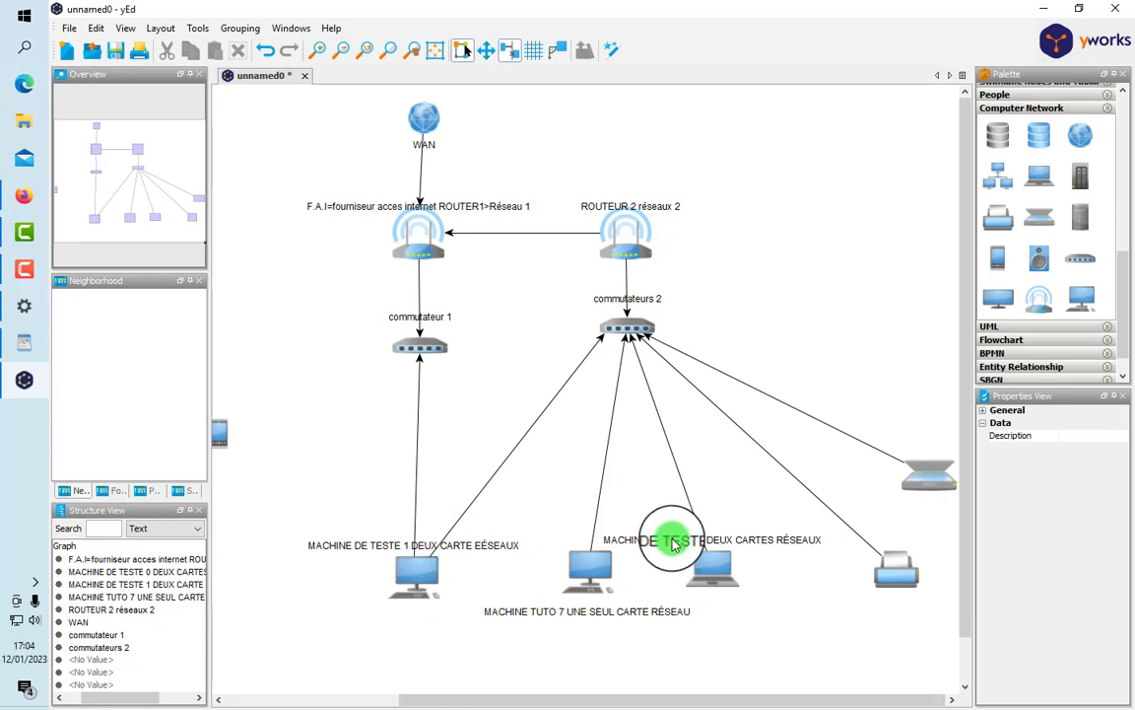
{"action": "left_click_drag", "start_coordinate": [672, 540], "coordinate": [723, 590]}
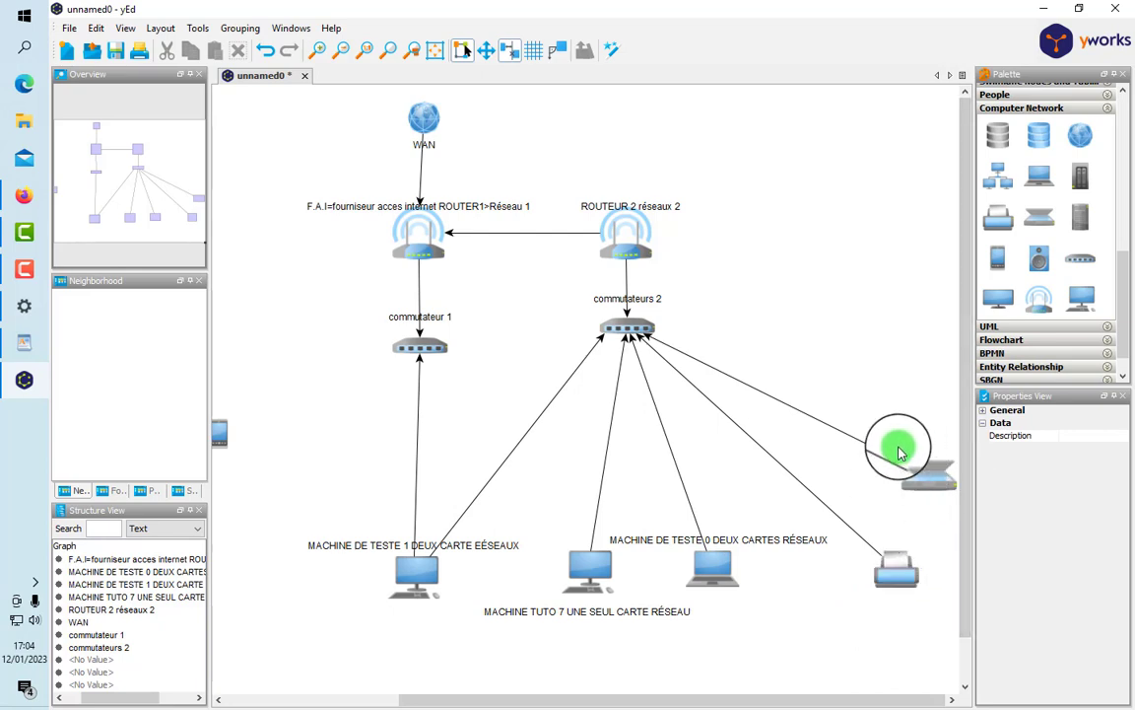
Step: Select the scanner and printer together to point out the peripherals linked to commutateurs 2
{"action": "left_click_drag", "start_coordinate": [875, 418], "coordinate": [932, 626]}
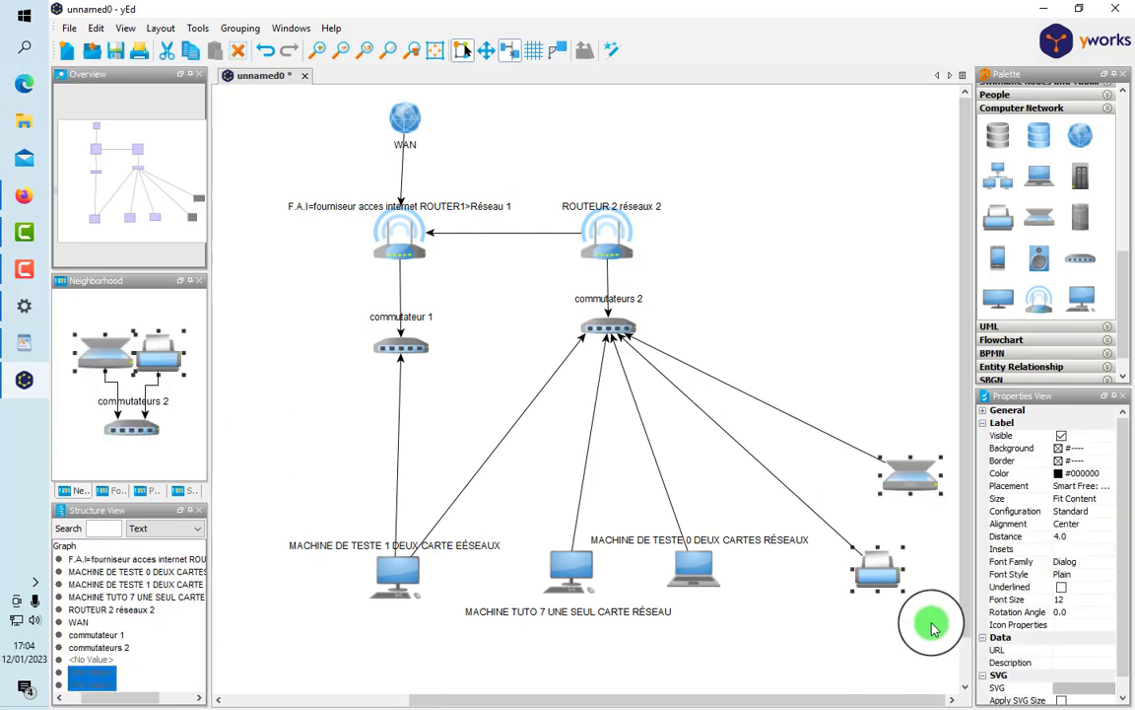
{"action": "left_click", "coordinate": [854, 352]}
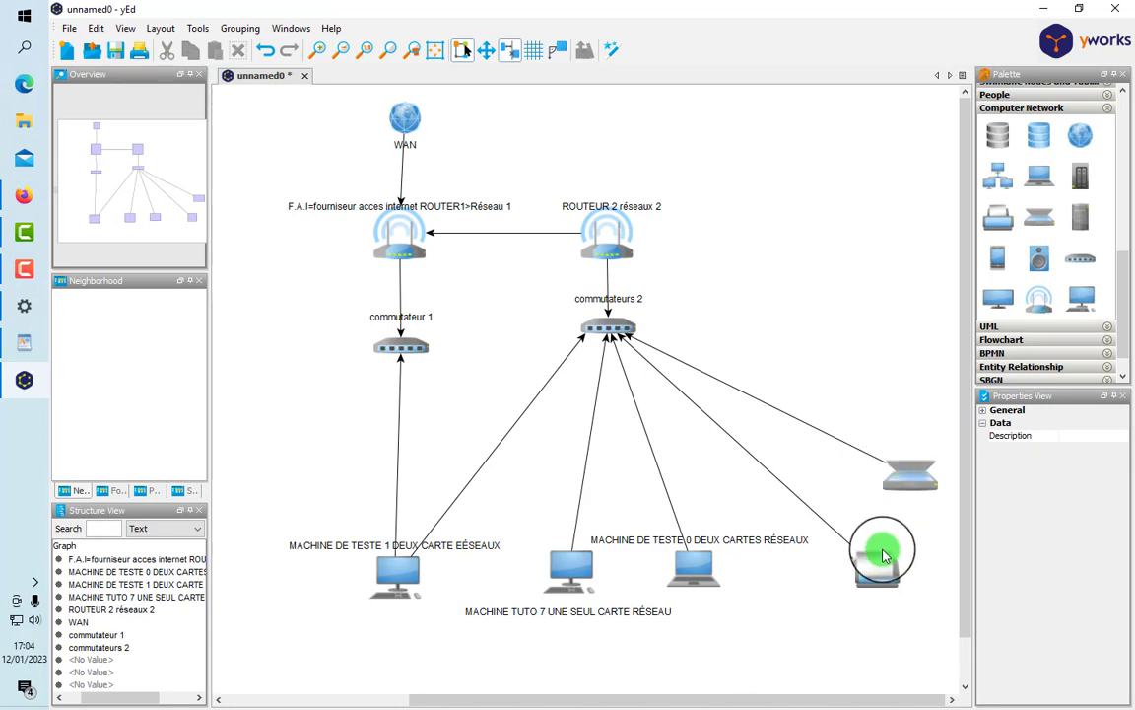
{"action": "left_click_drag", "start_coordinate": [858, 528], "coordinate": [945, 616]}
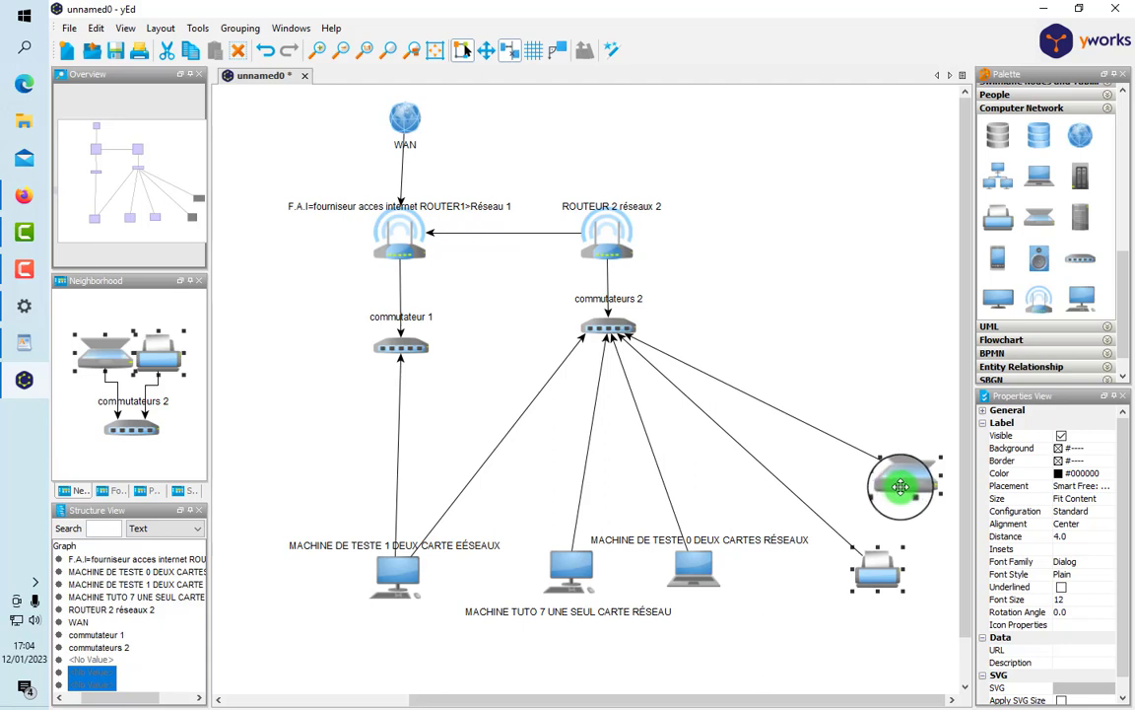
{"action": "left_click_drag", "start_coordinate": [901, 486], "coordinate": [909, 475]}
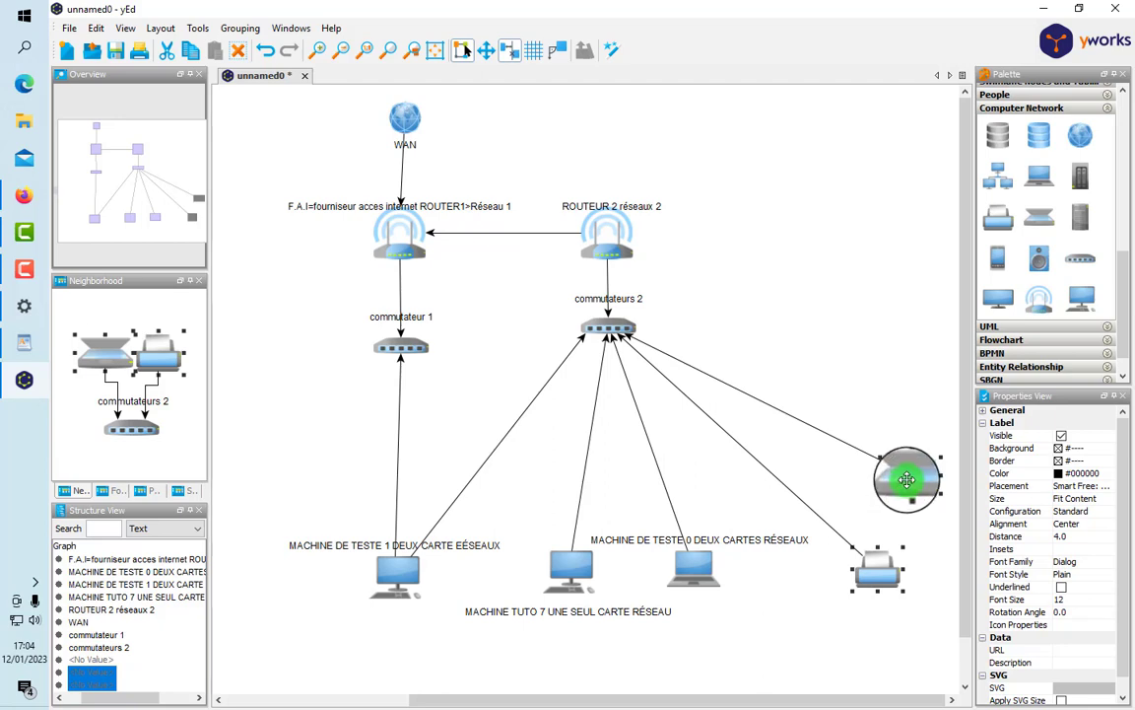
{"action": "left_click_drag", "start_coordinate": [619, 325], "coordinate": [611, 326]}
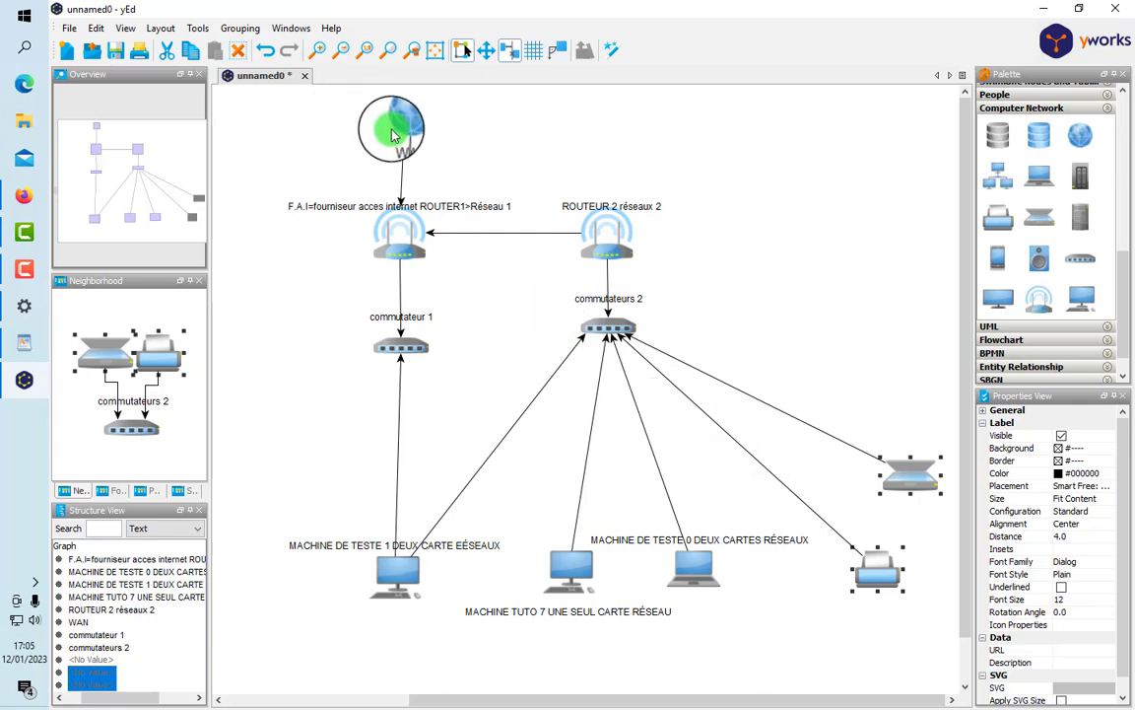
Step: Align the WAN globe directly above ROUTER1, and select the three machines along the diagram's lower edge
{"action": "left_click", "coordinate": [395, 117]}
{"action": "left_click_drag", "start_coordinate": [394, 115], "coordinate": [399, 125]}
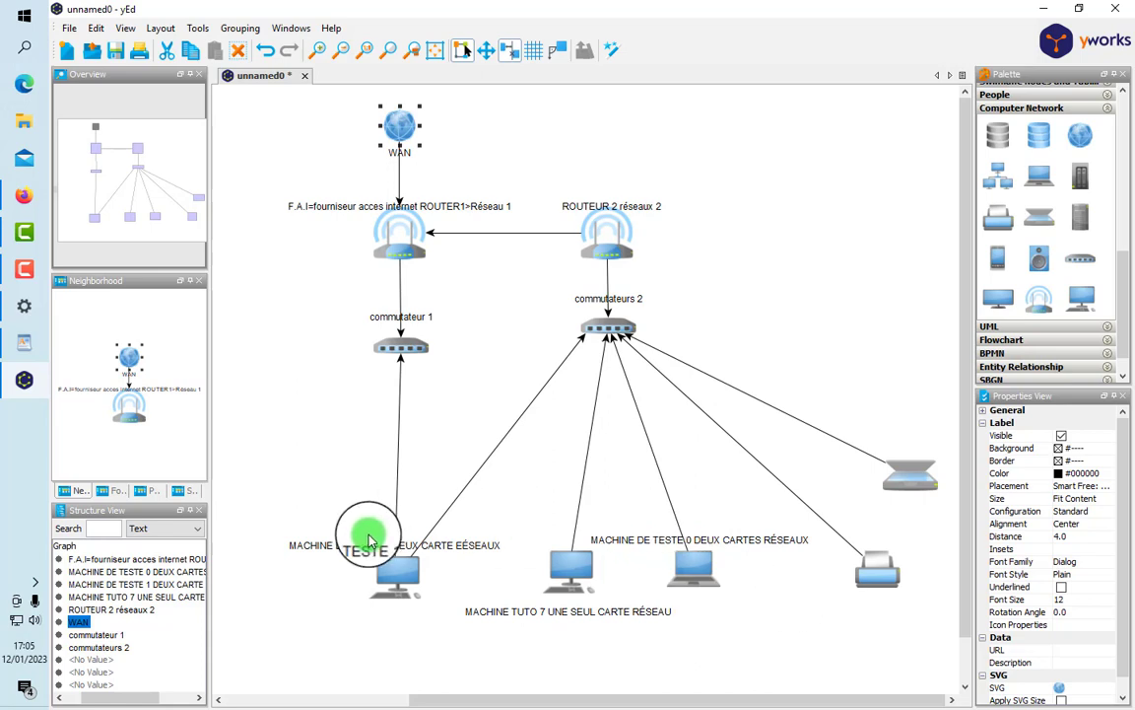
{"action": "left_click_drag", "start_coordinate": [328, 532], "coordinate": [761, 631]}
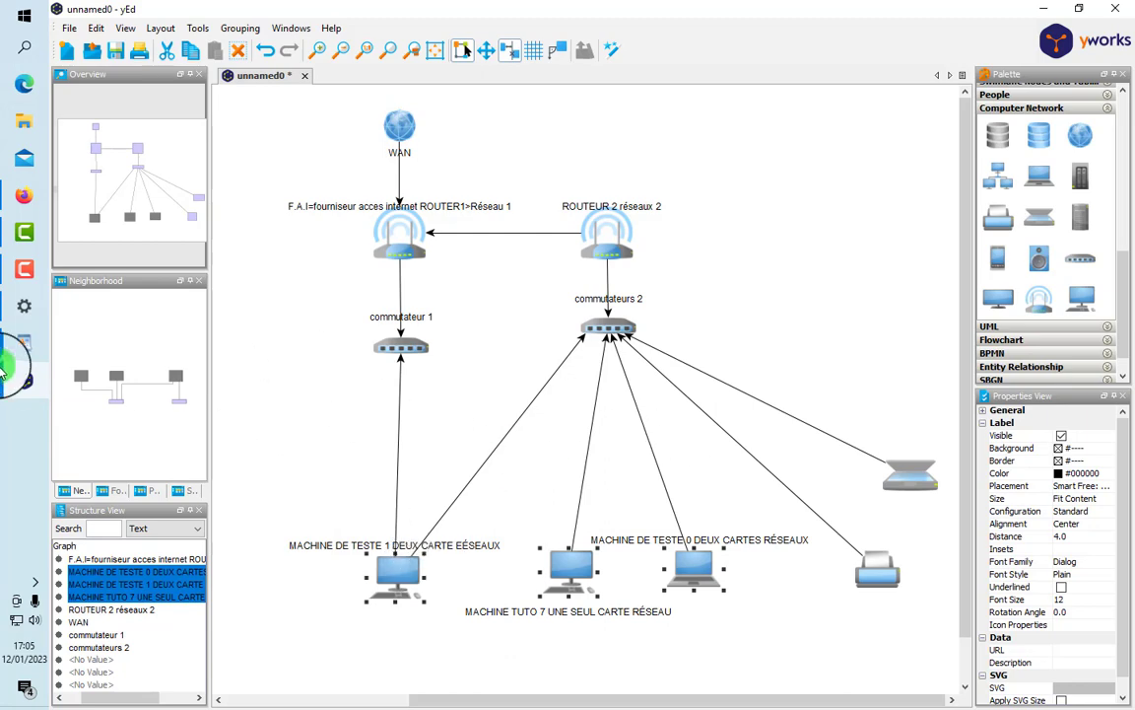
Step: Minimise yEd, the browser and WordPad to show the Windows desktop
{"action": "left_click", "coordinate": [24, 266]}
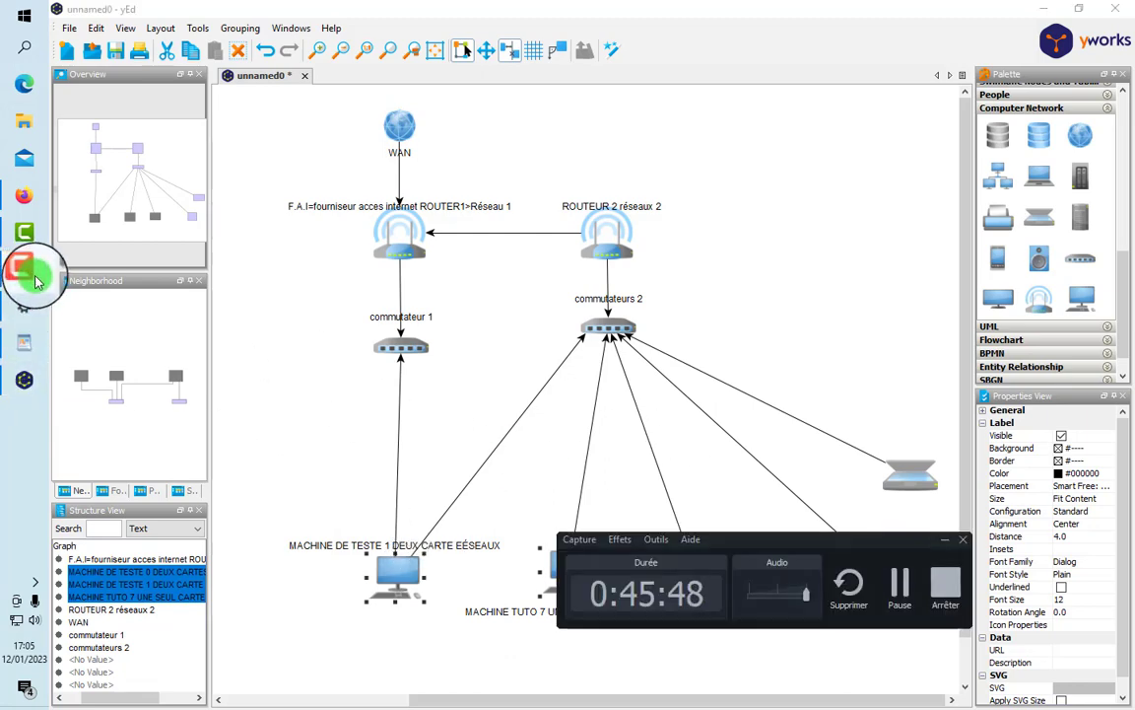
{"action": "left_click", "coordinate": [25, 266]}
{"action": "left_click", "coordinate": [1044, 9]}
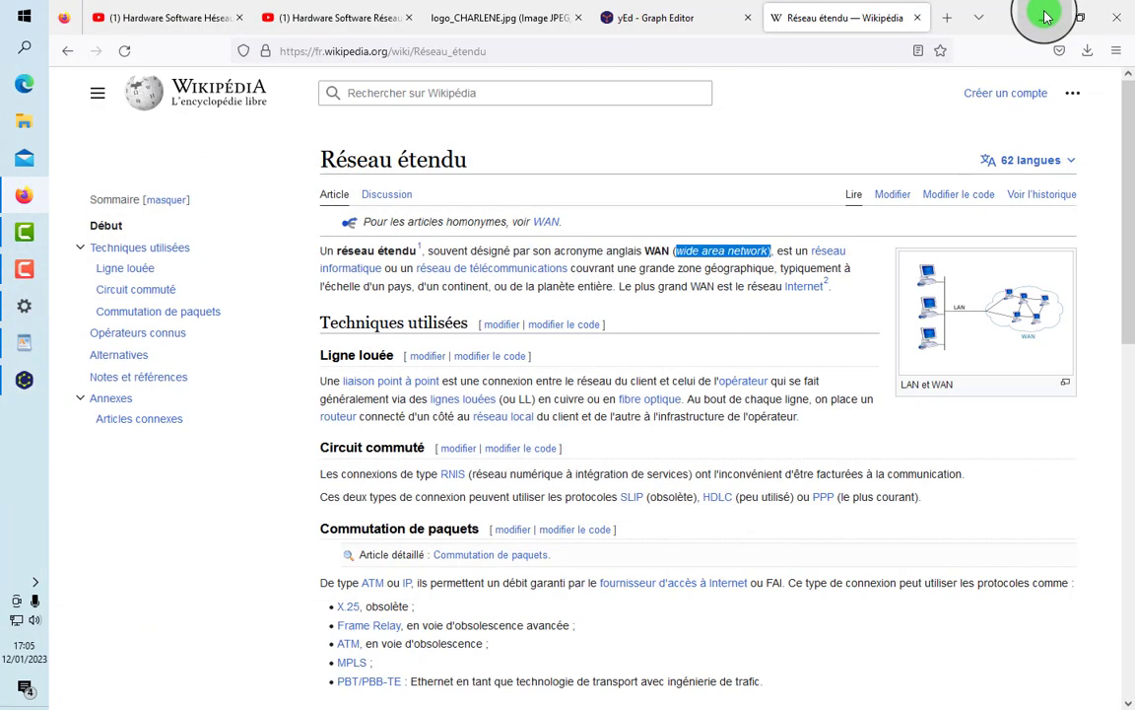
{"action": "left_click", "coordinate": [1044, 17]}
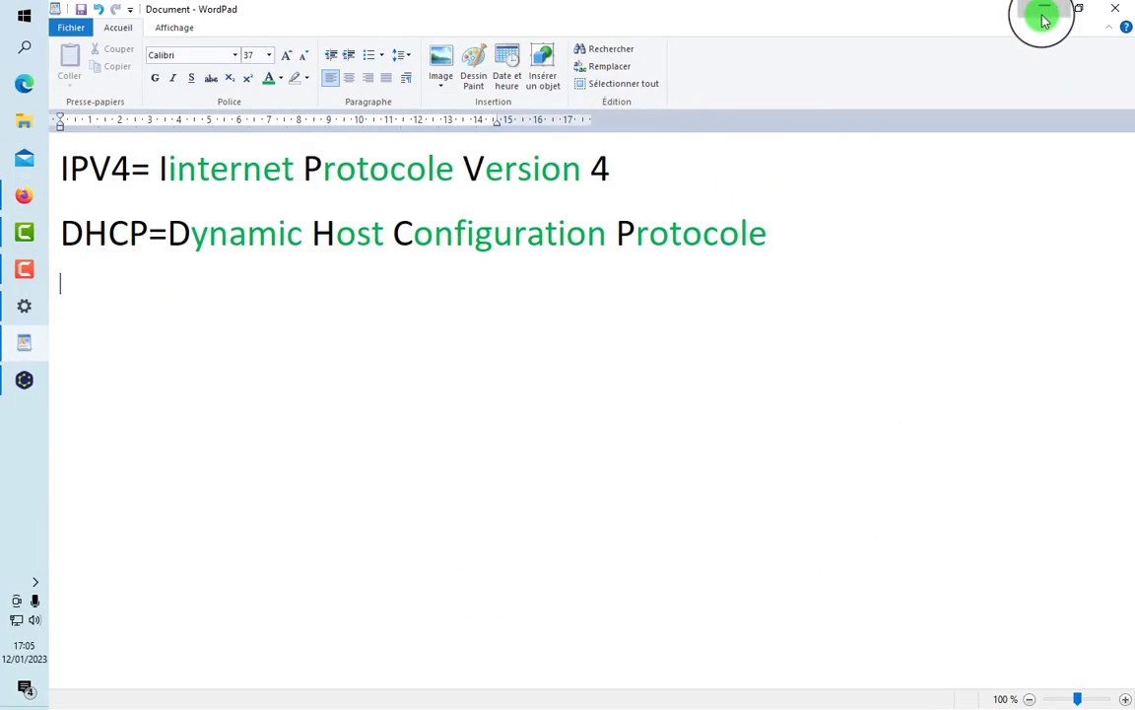
{"action": "left_click", "coordinate": [1044, 17]}
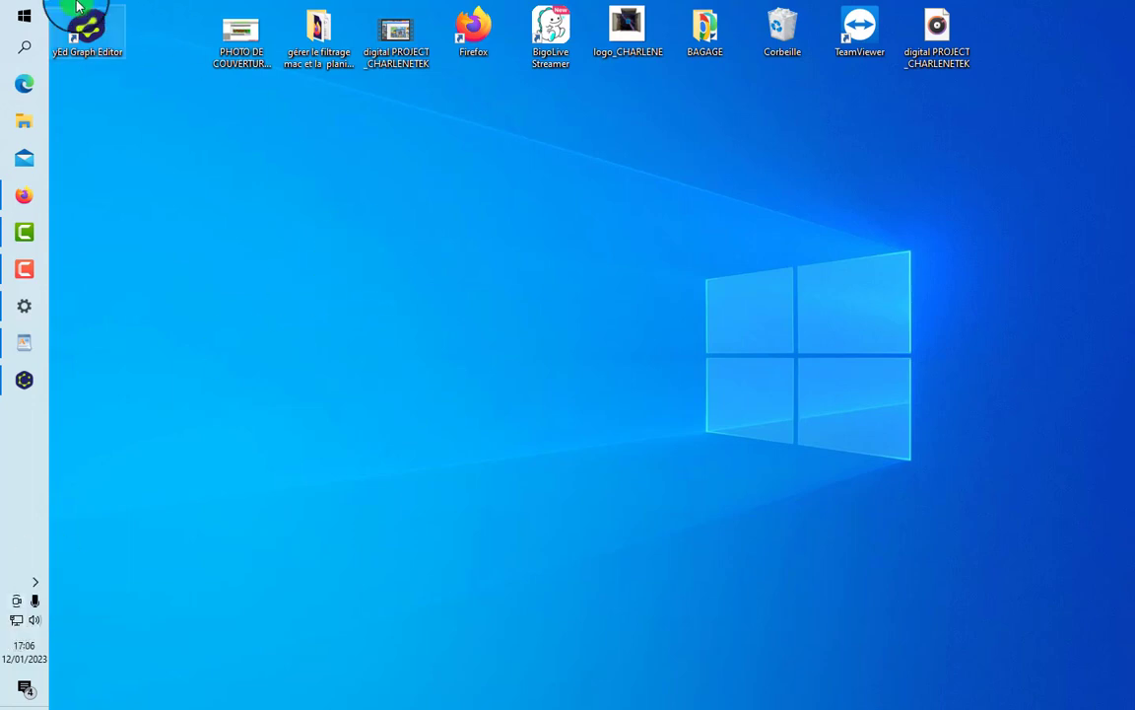
Step: Search Windows for "bu" and open the Connexion Bureau à distance application
{"action": "left_click", "coordinate": [22, 14]}
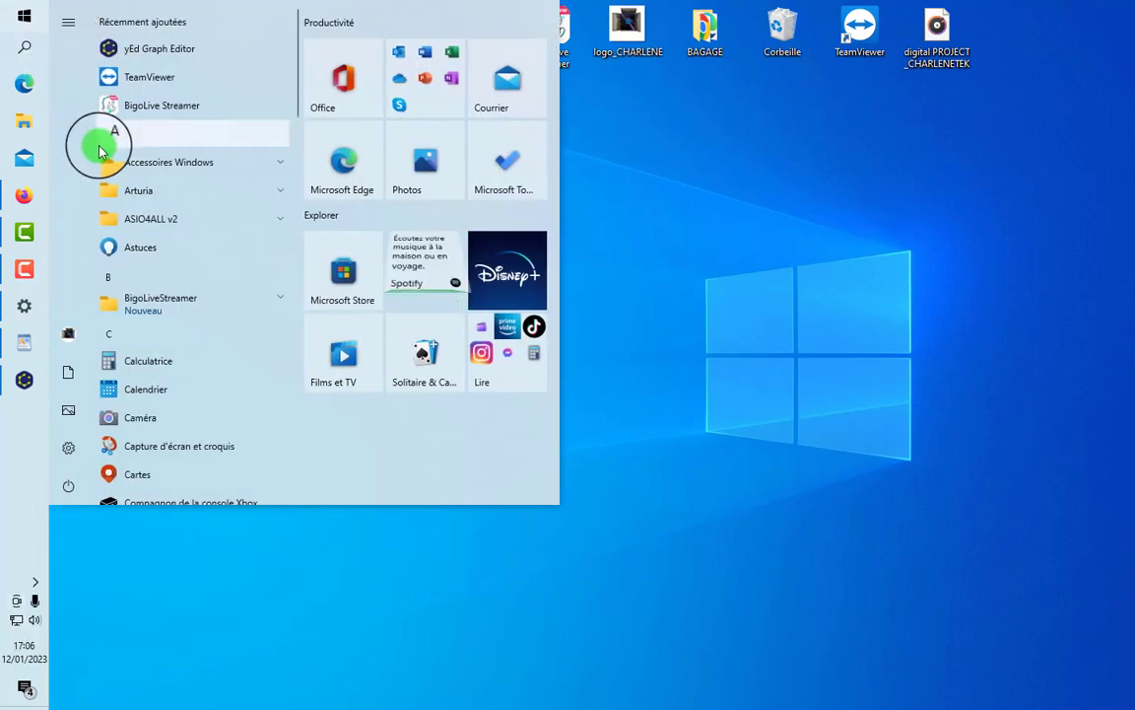
{"action": "type", "text": "bu"}
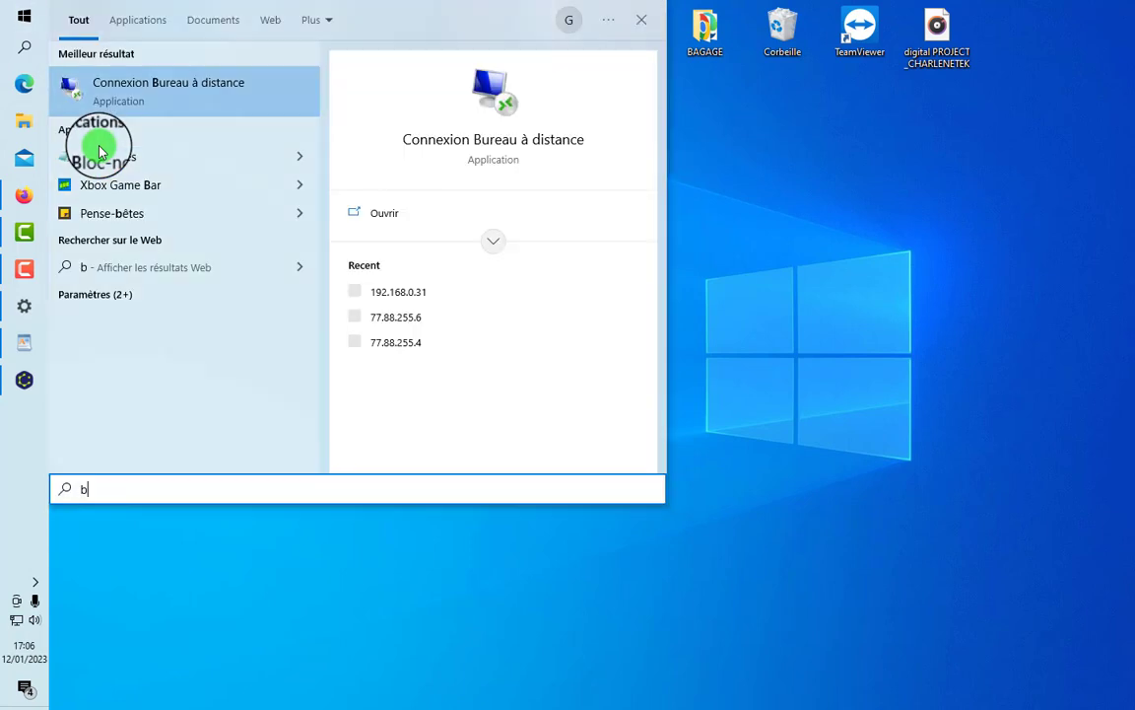
{"action": "left_click", "coordinate": [165, 79]}
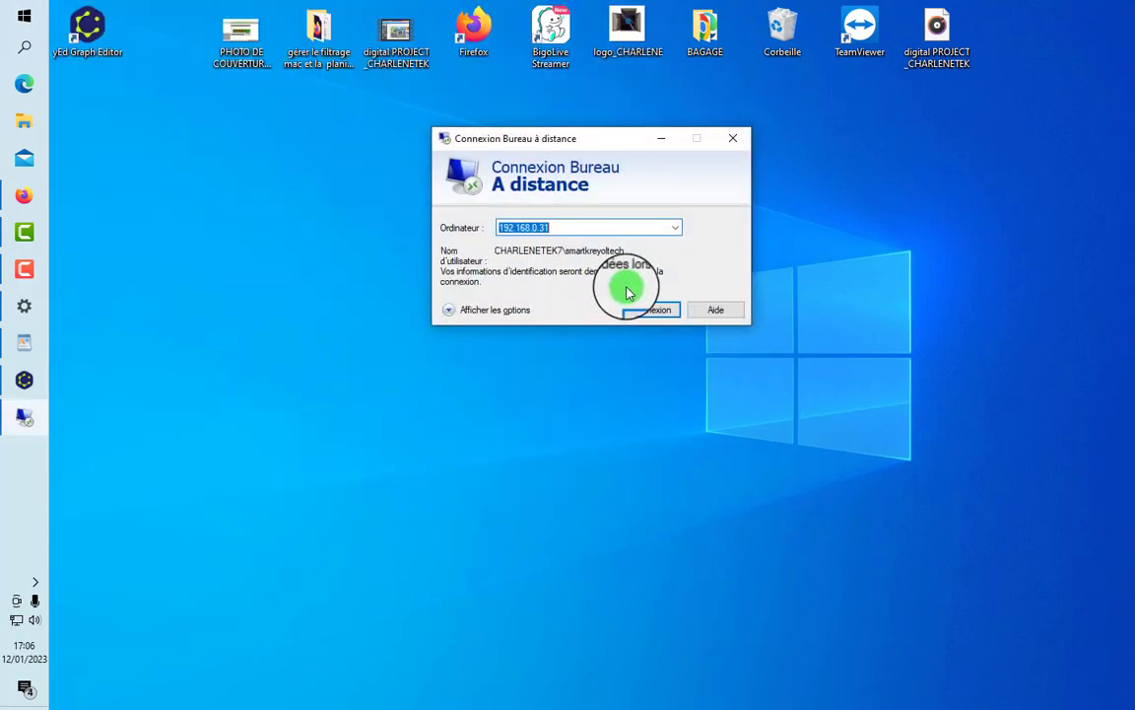
{"action": "left_click", "coordinate": [665, 312]}
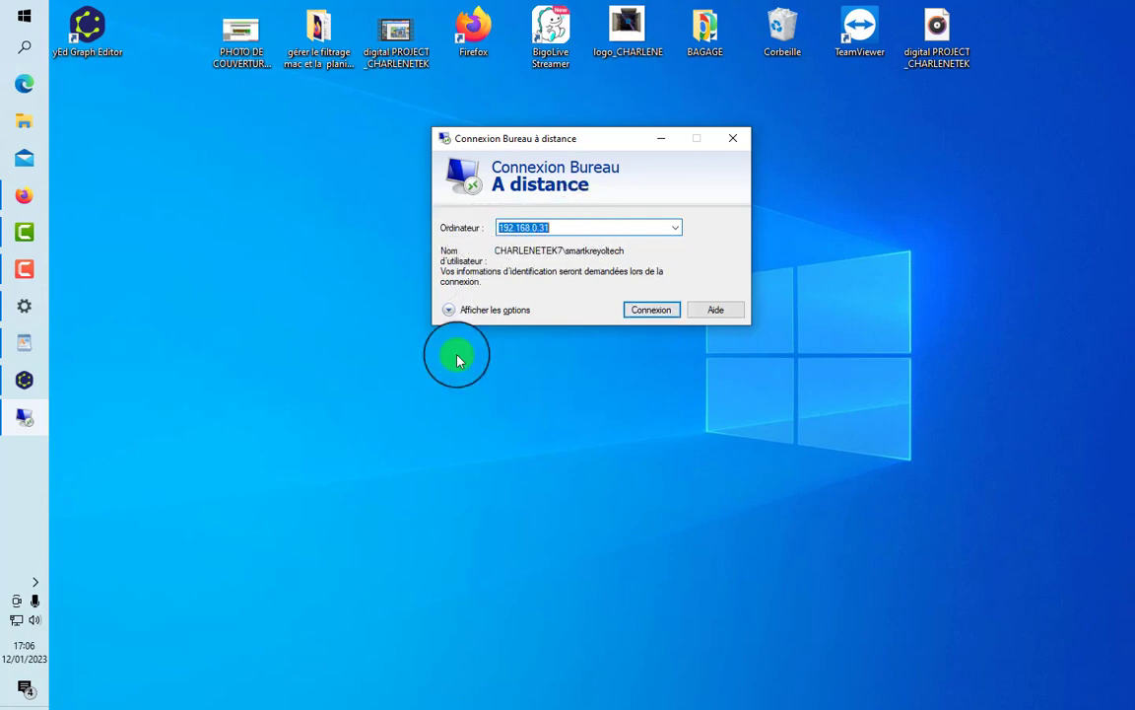
Step: Switch to yEd to examine the MACHINE DE TESTE 1 links, and bring the Connexion Bureau à distance window back in front
{"action": "left_click", "coordinate": [25, 378]}
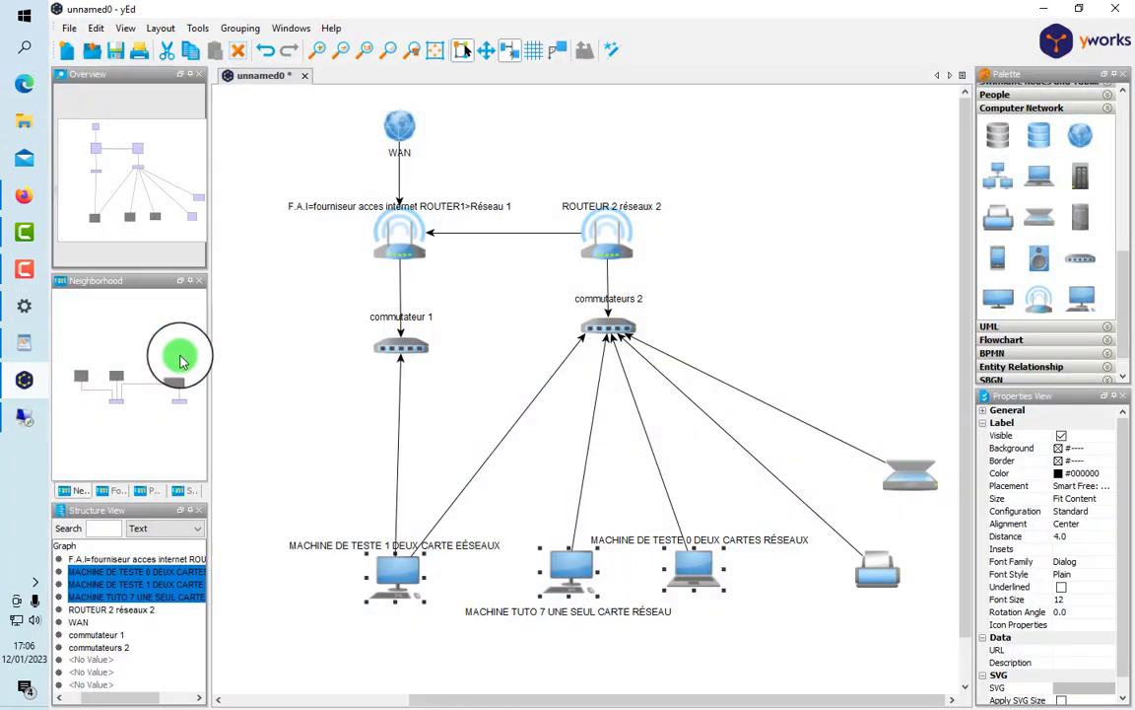
{"action": "left_click_drag", "start_coordinate": [393, 476], "coordinate": [407, 568]}
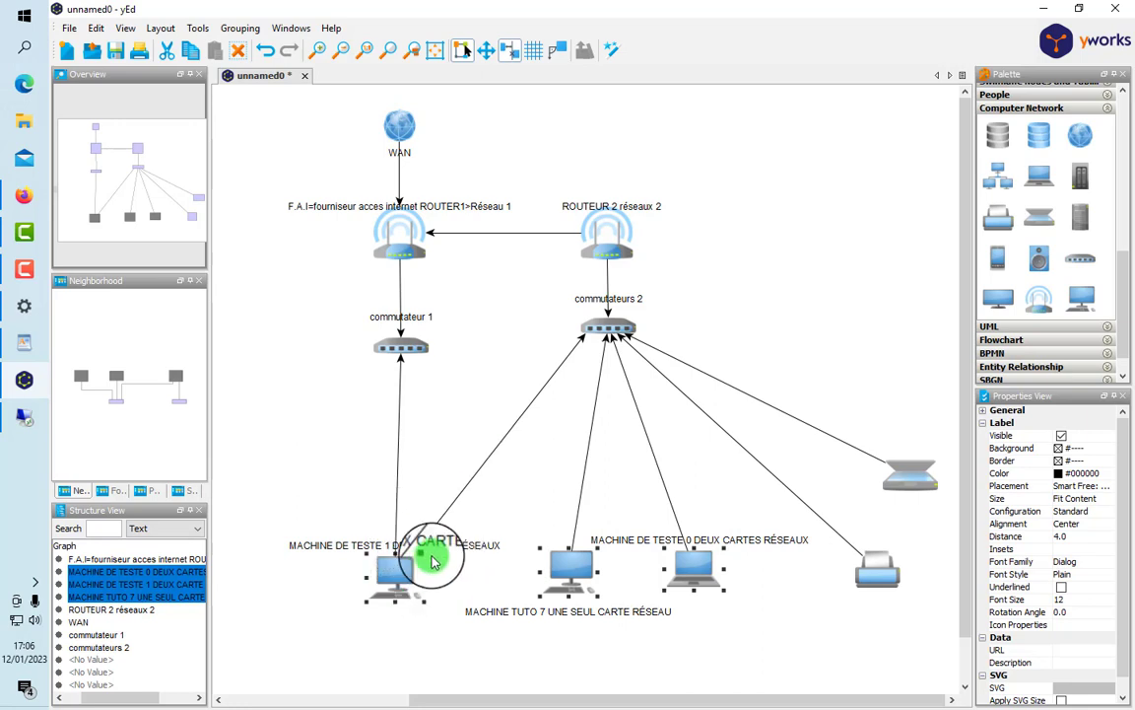
{"action": "left_click", "coordinate": [25, 418]}
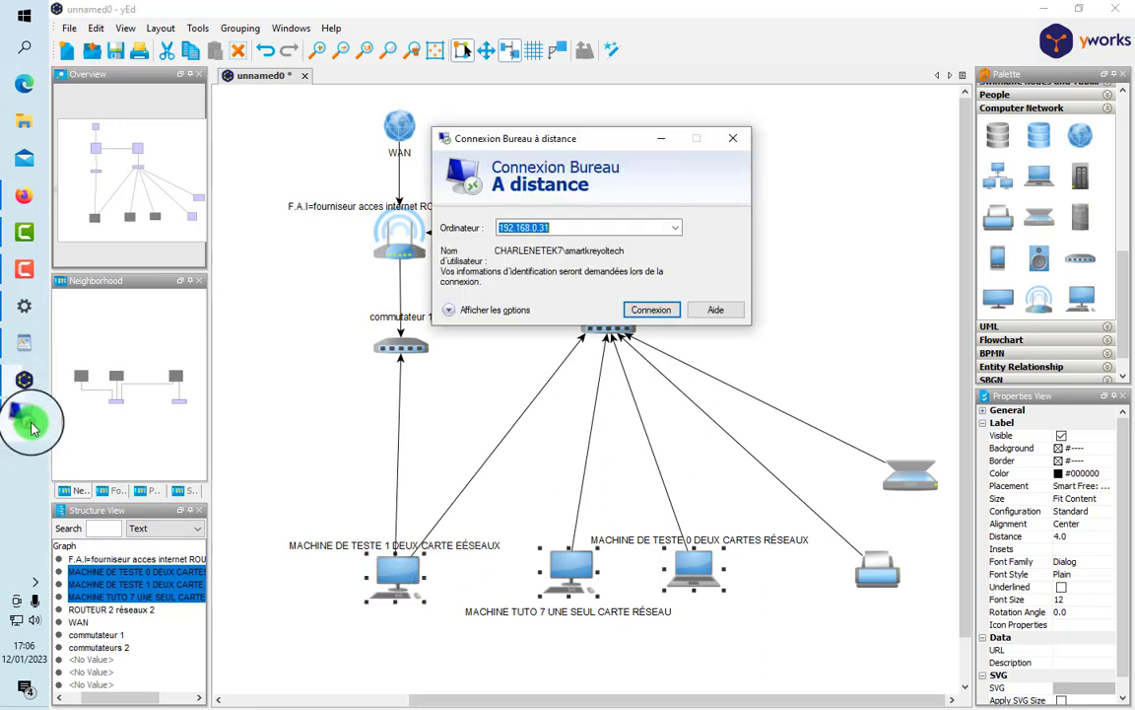
Step: Connect to the remote computer 192.168.0.31, entering the account password and accepting its unverified certificate
{"action": "left_click", "coordinate": [659, 320]}
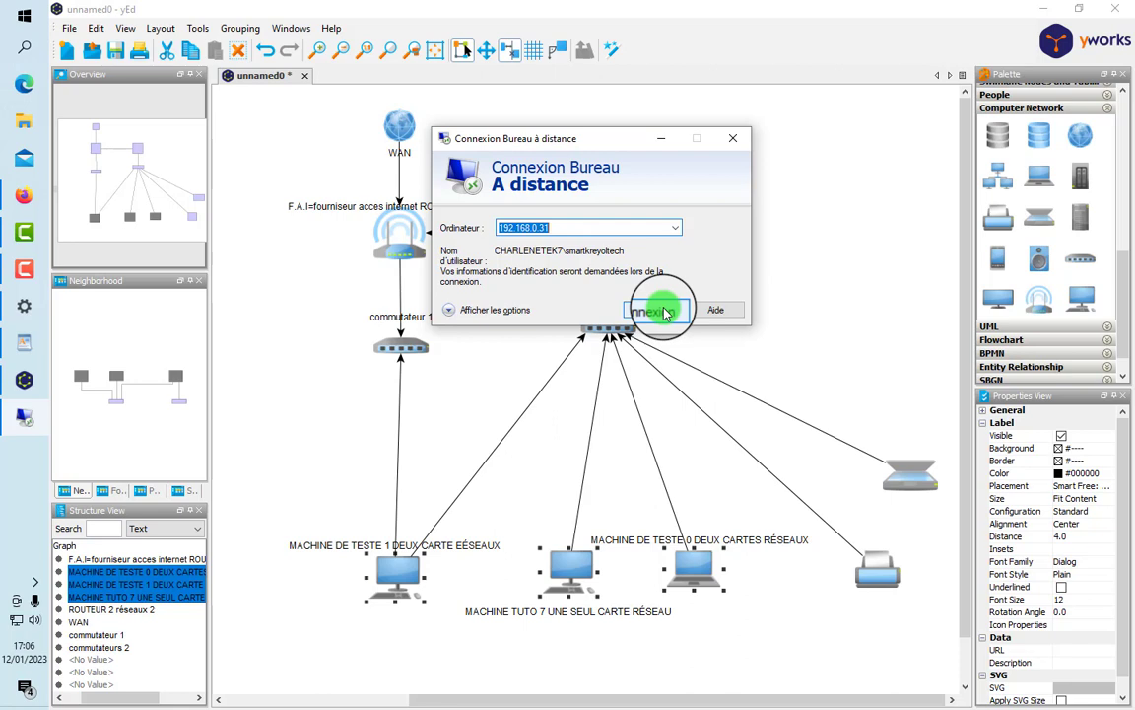
{"action": "left_click", "coordinate": [608, 229]}
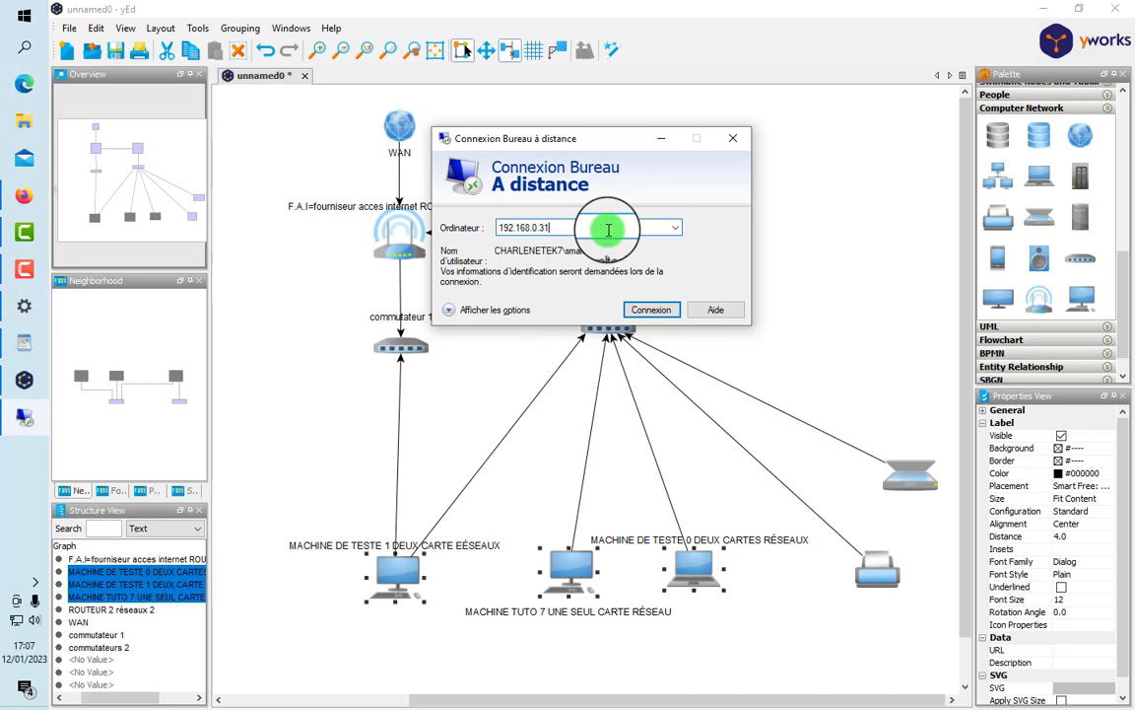
{"action": "left_click", "coordinate": [652, 310]}
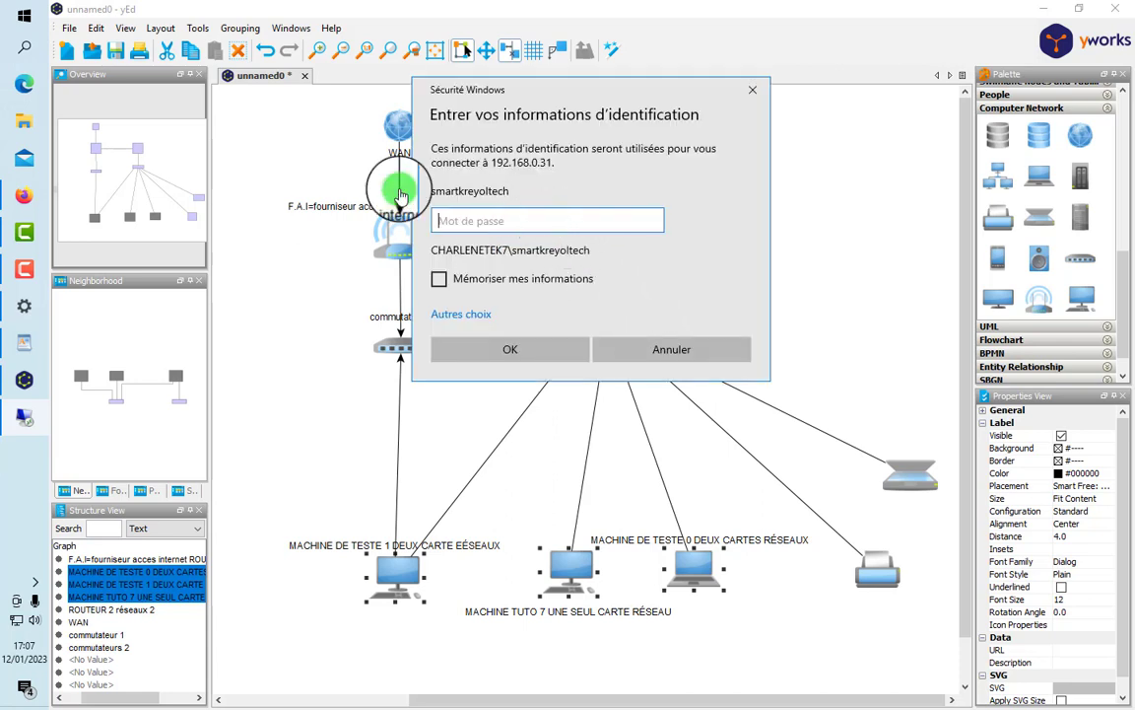
{"action": "left_click", "coordinate": [476, 223]}
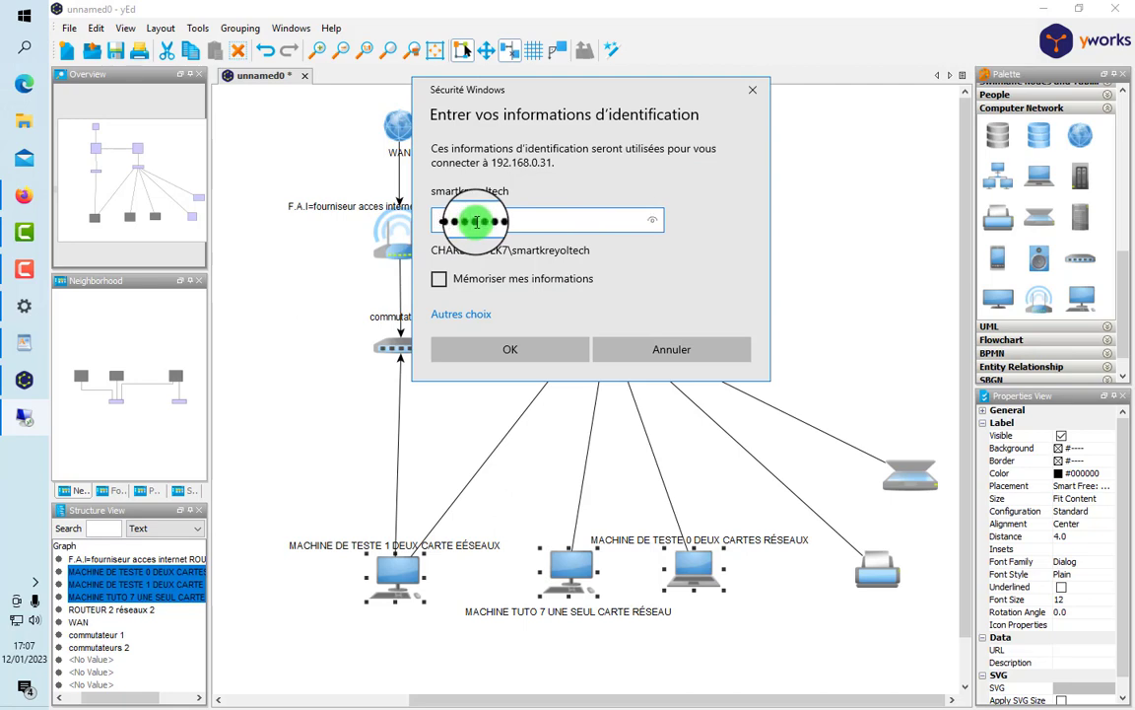
{"action": "left_click", "coordinate": [536, 357]}
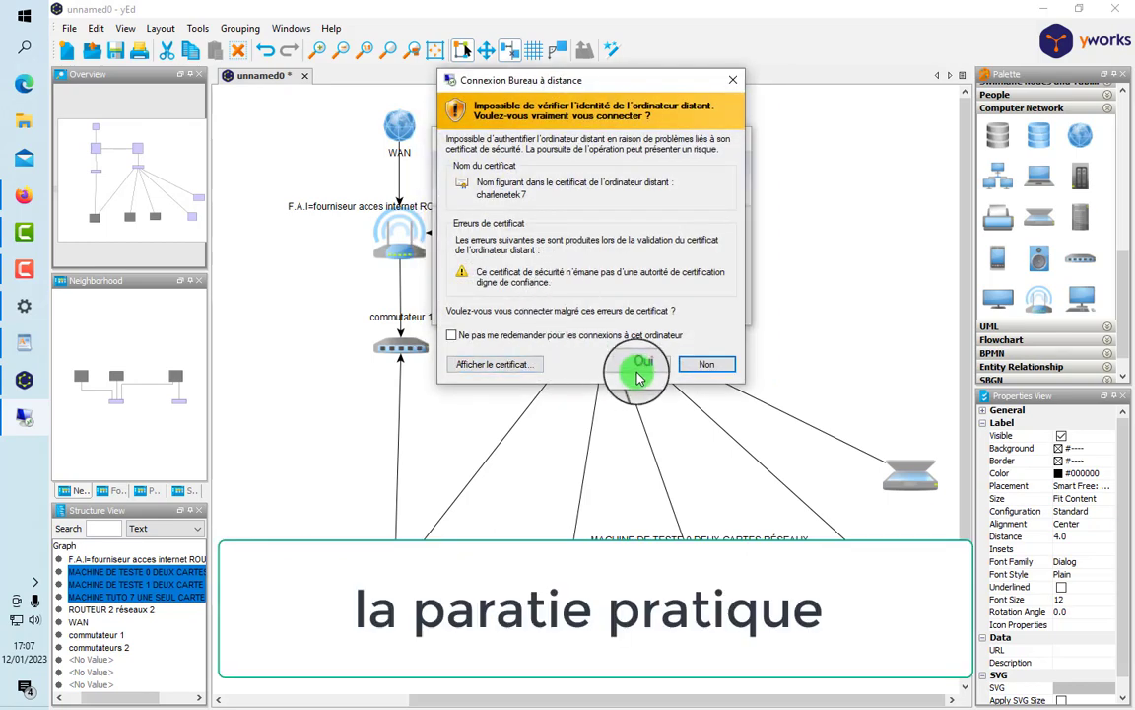
{"action": "left_click", "coordinate": [638, 365]}
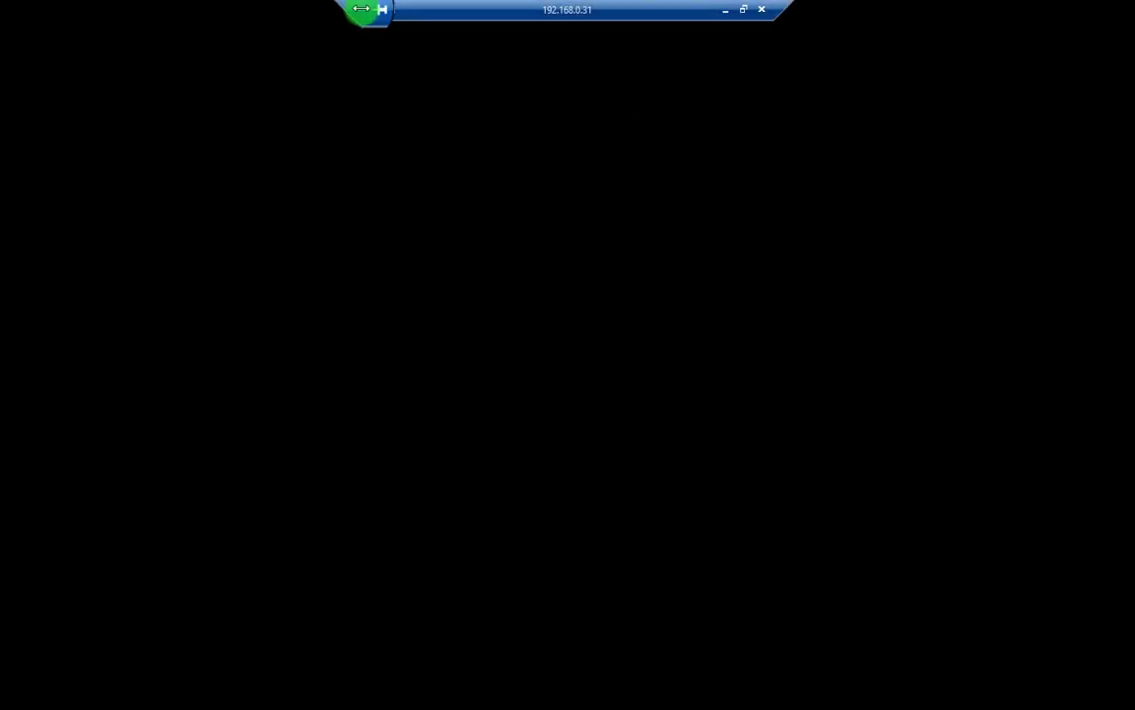
Step: Decline the FL Studio update in the remote session, shrink the mixer window and minimise FL Studio to show the remote desktop
{"action": "left_click_drag", "start_coordinate": [361, 8], "coordinate": [662, 18]}
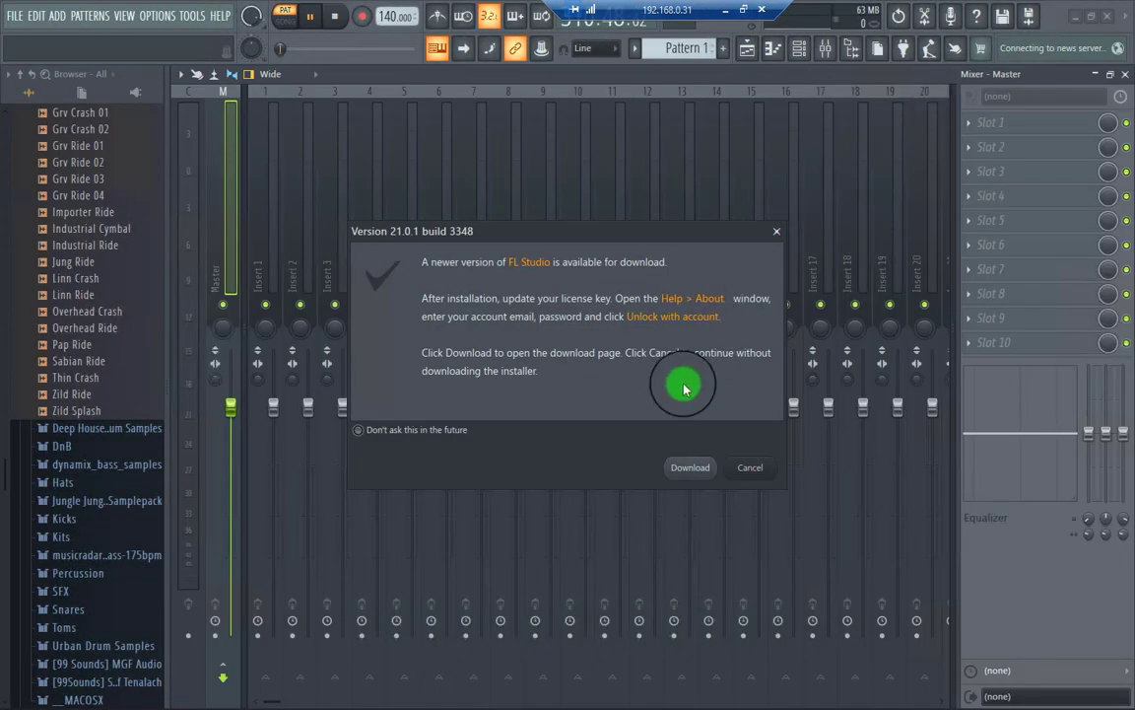
{"action": "left_click", "coordinate": [752, 469]}
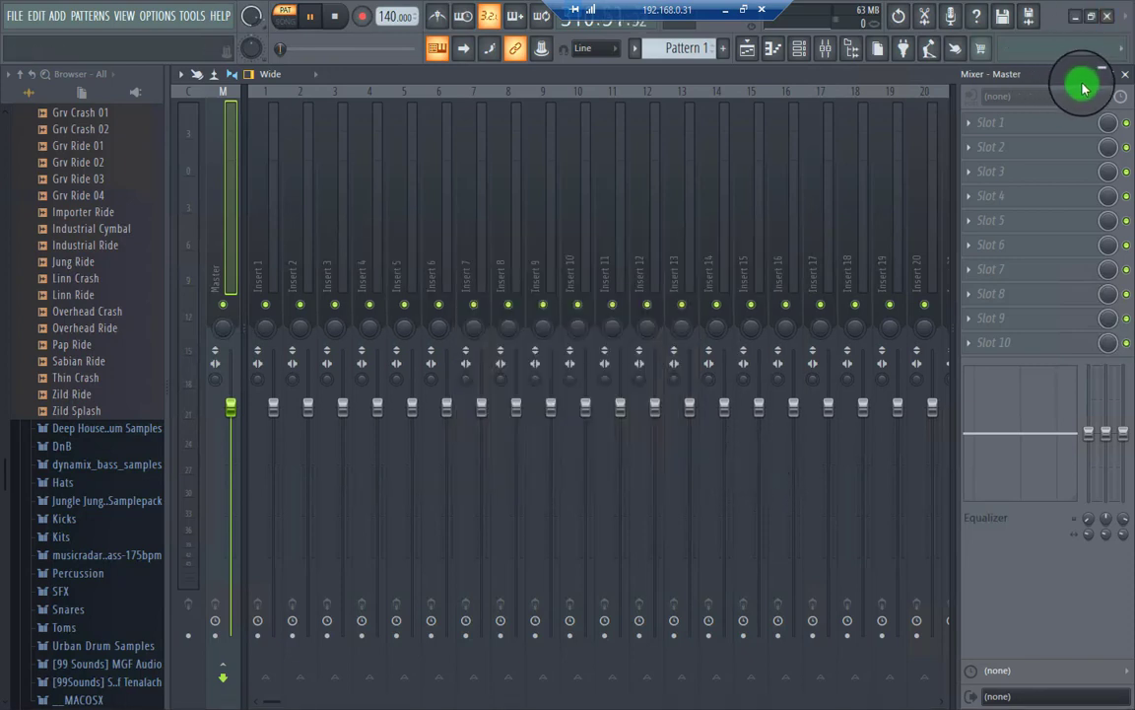
{"action": "left_click", "coordinate": [1109, 75]}
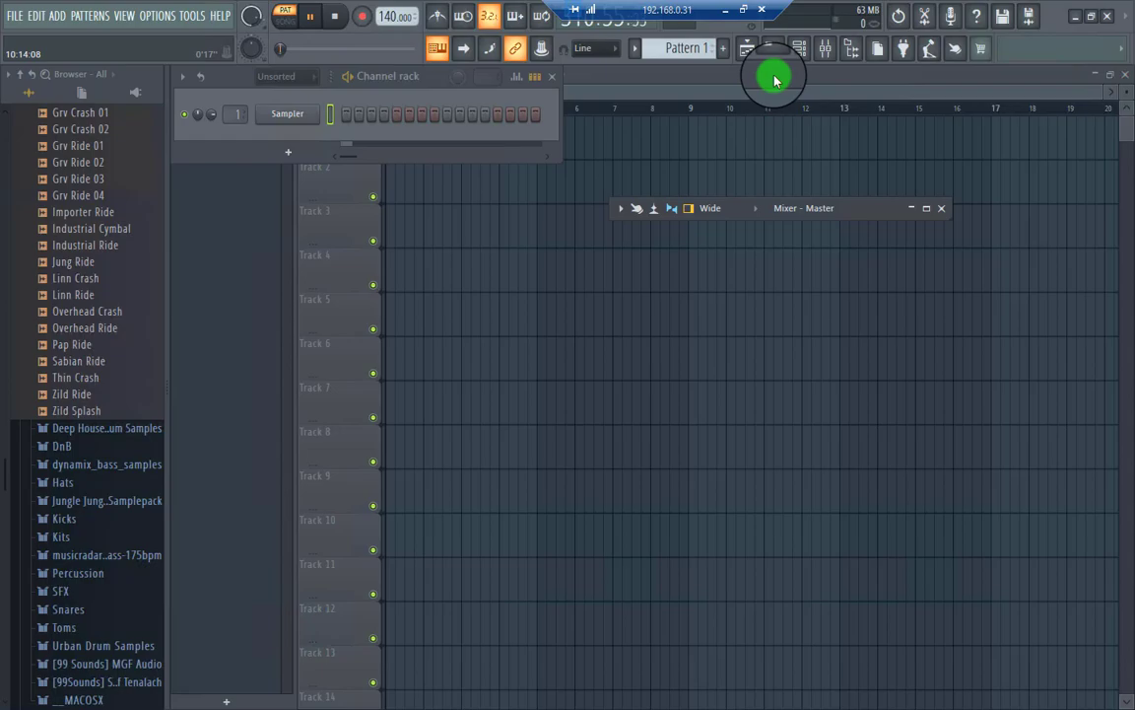
{"action": "left_click", "coordinate": [1074, 18]}
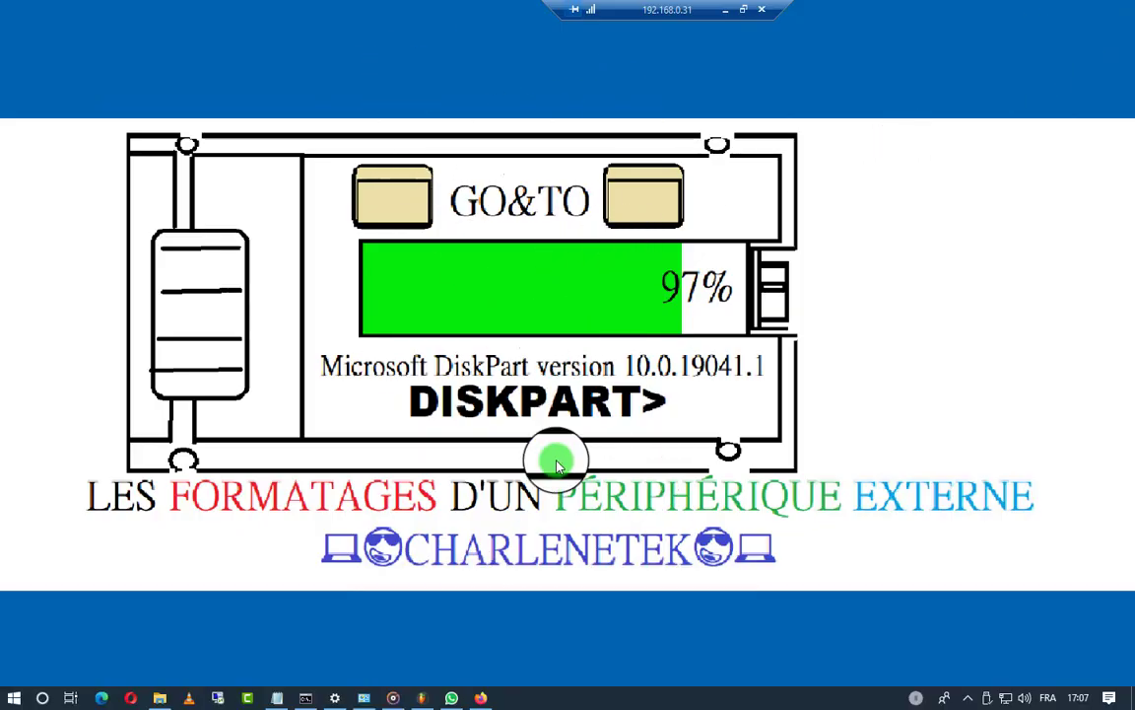
Step: Minimise the remote session and yEd to show the local desktop, and return to the 192.168.0.31 session, repositioning its connection bar
{"action": "left_click", "coordinate": [726, 10]}
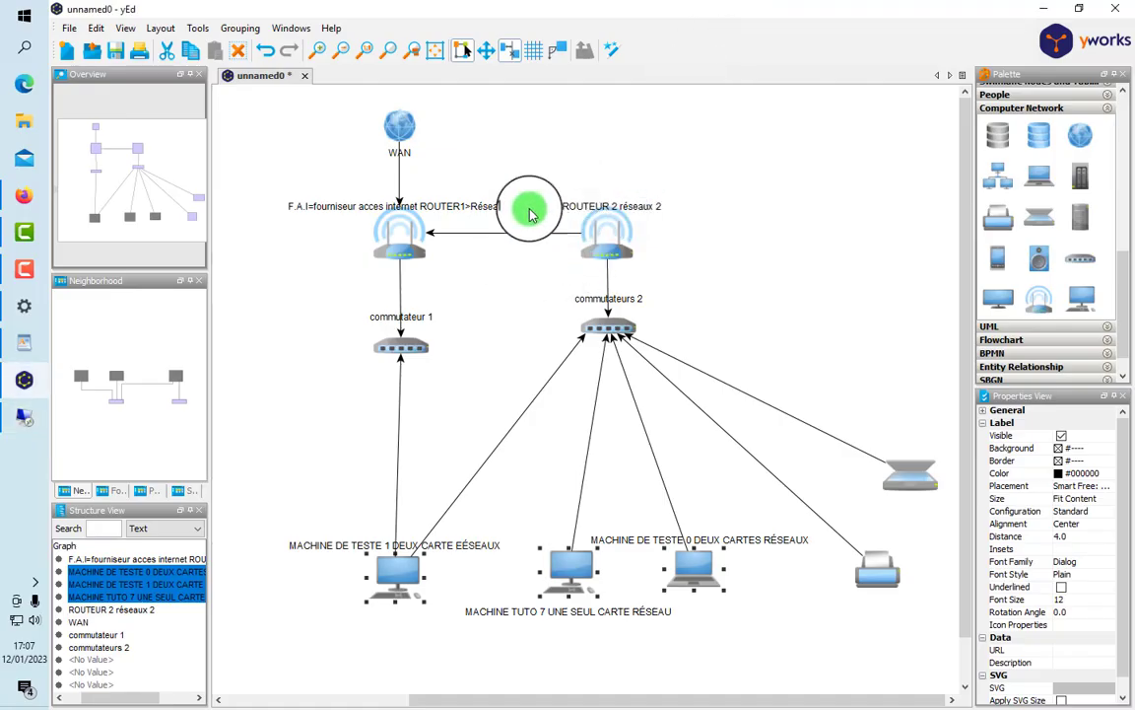
{"action": "left_click", "coordinate": [1045, 10]}
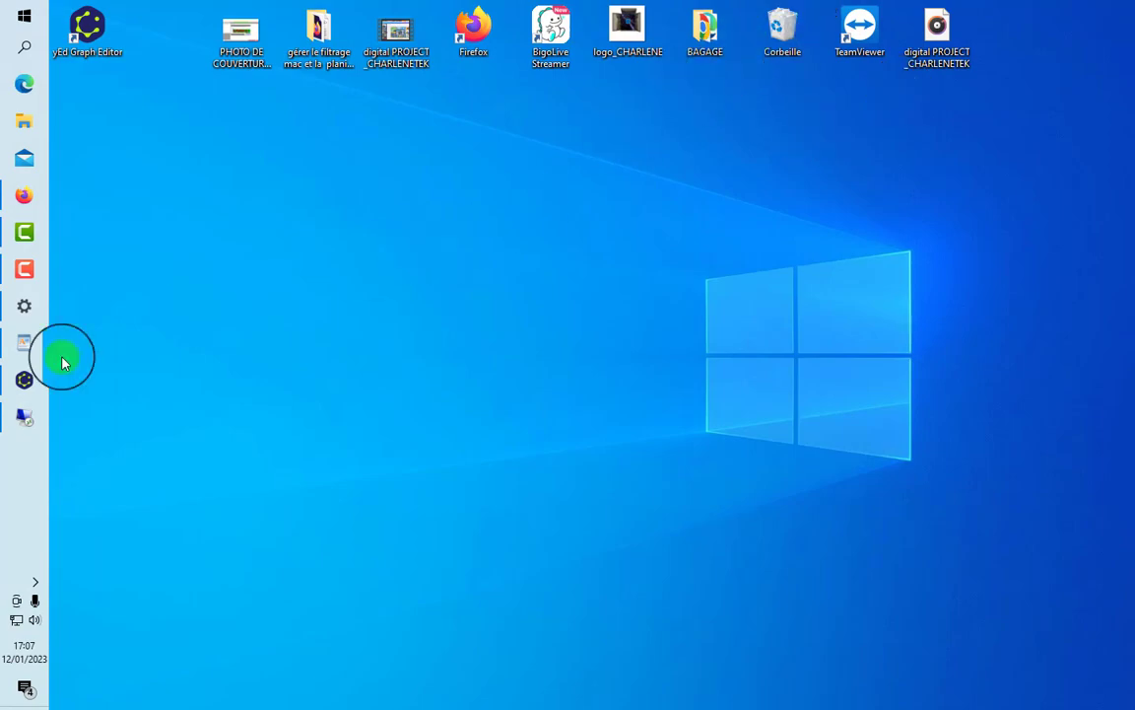
{"action": "left_click", "coordinate": [23, 419]}
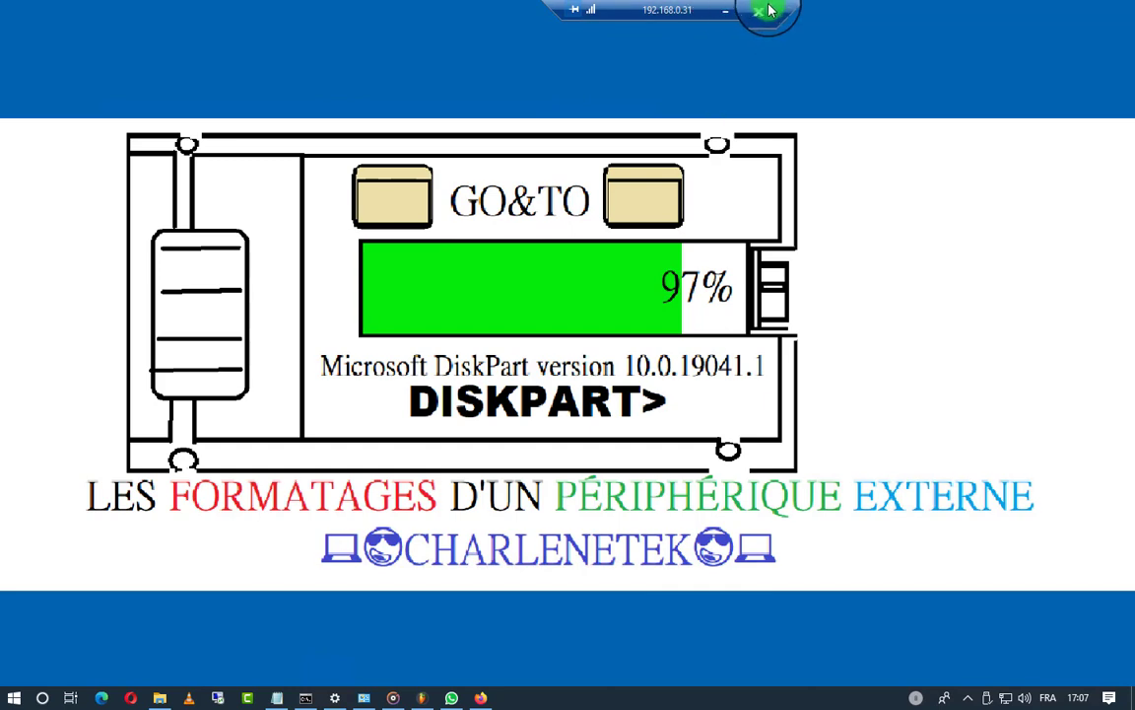
{"action": "left_click_drag", "start_coordinate": [785, 8], "coordinate": [491, 12]}
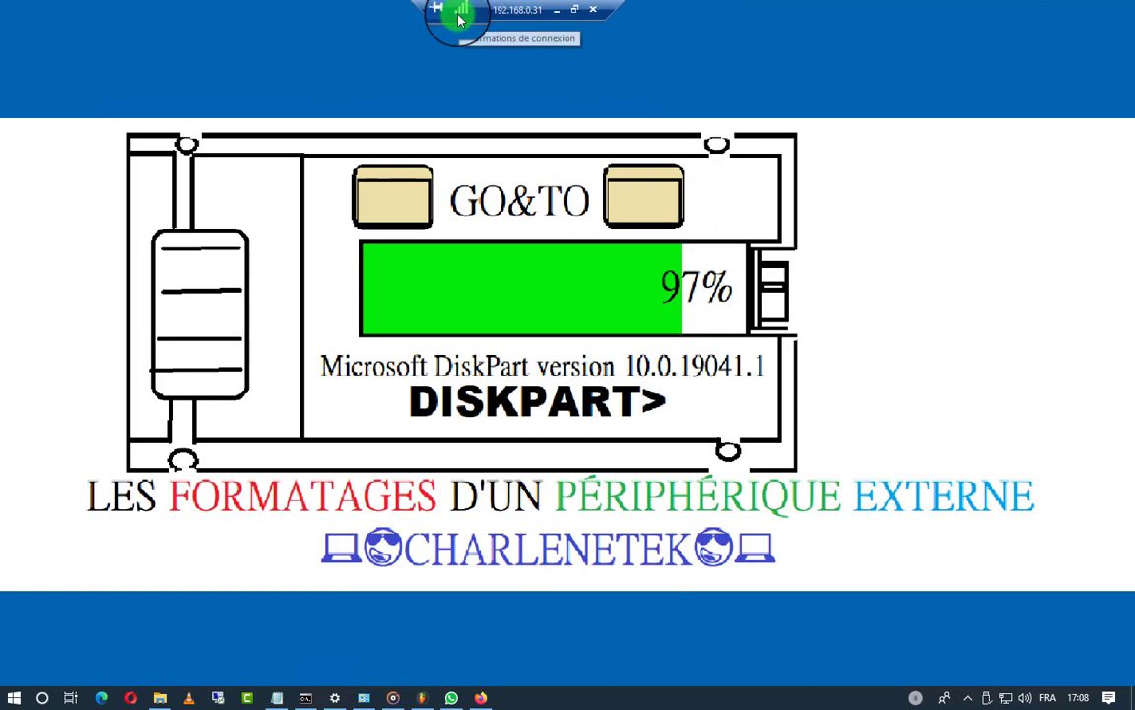
{"action": "left_click", "coordinate": [426, 56]}
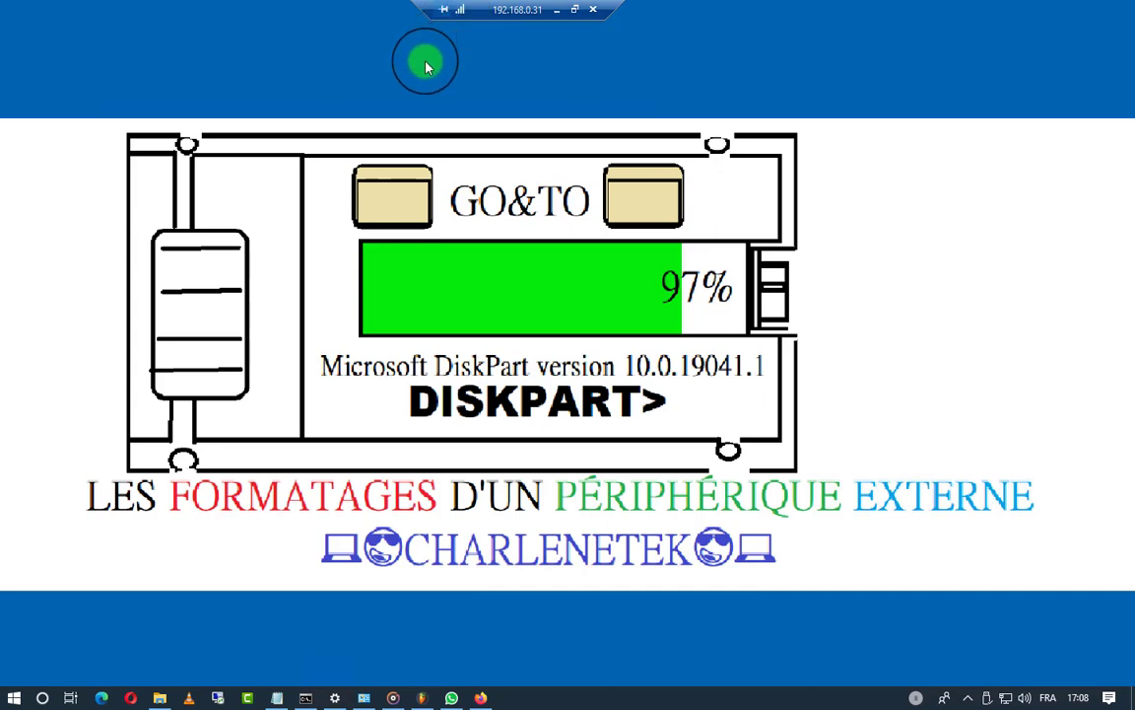
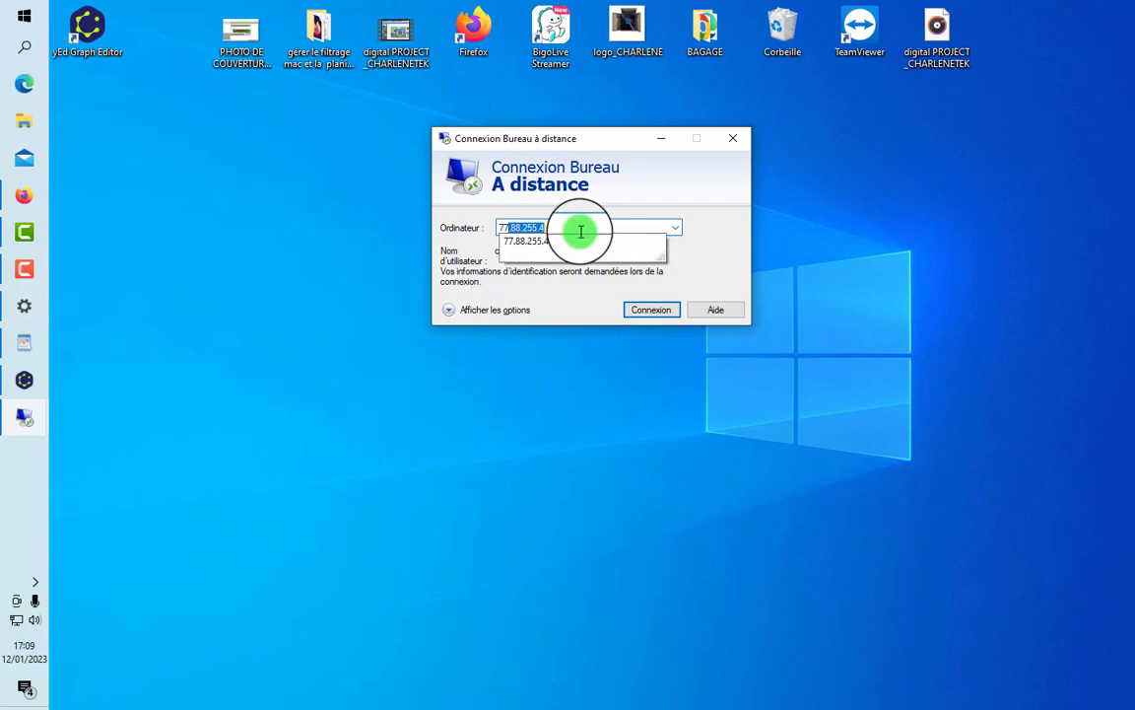
Step: Connect to the remote computer 77.88.255.4, entering the account password and accepting its unverified certificate
{"action": "key", "text": "Down"}
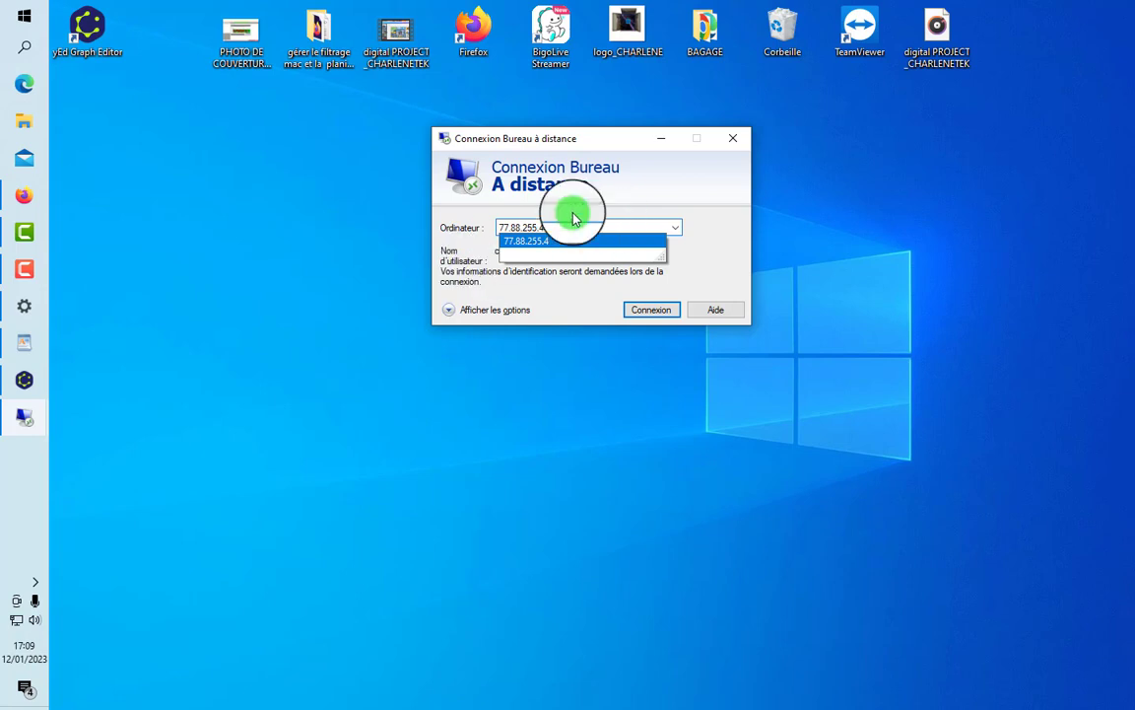
{"action": "left_click", "coordinate": [648, 177]}
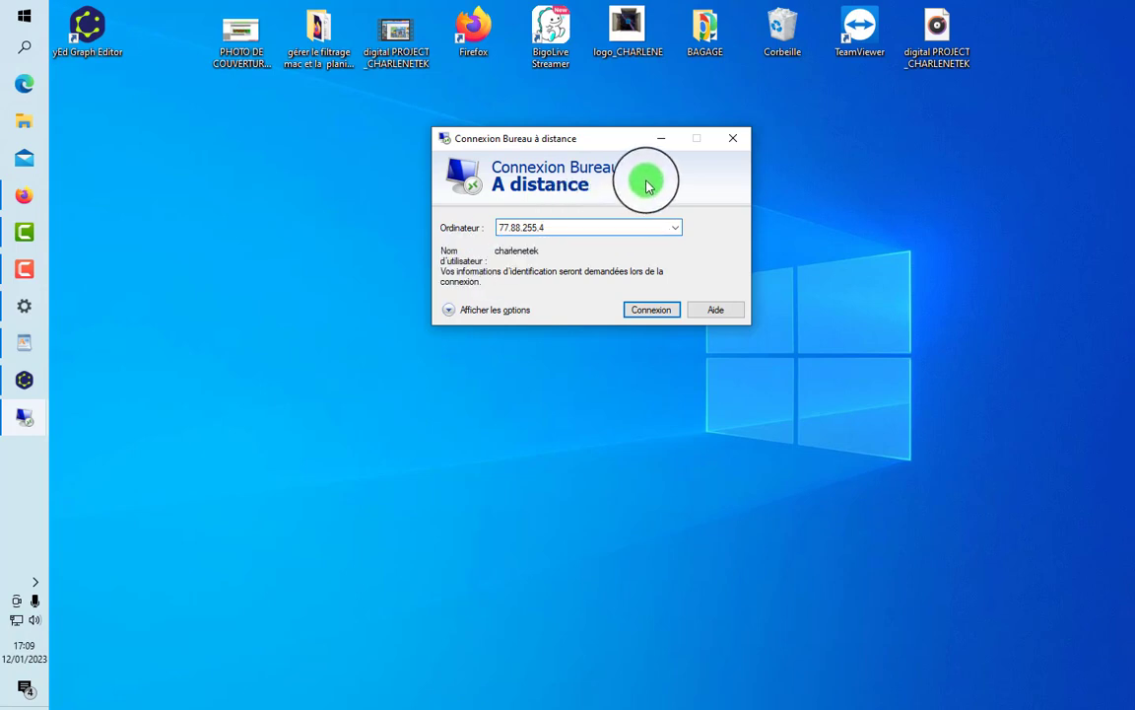
{"action": "left_click", "coordinate": [656, 309]}
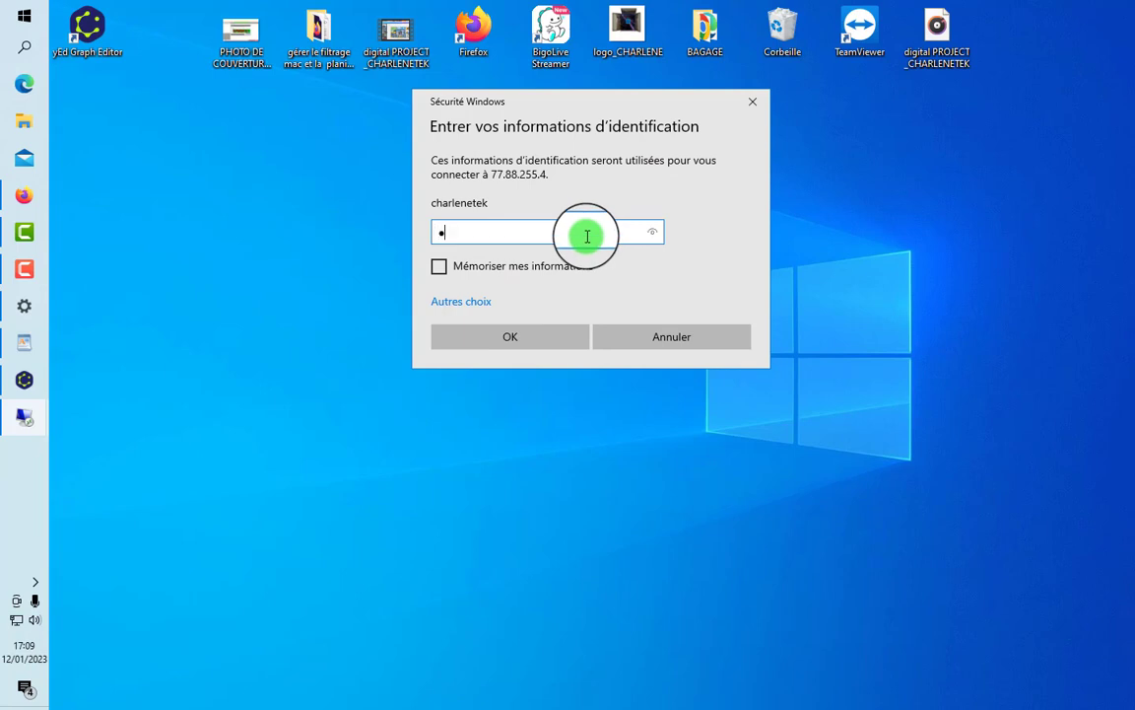
{"action": "key", "text": "Return"}
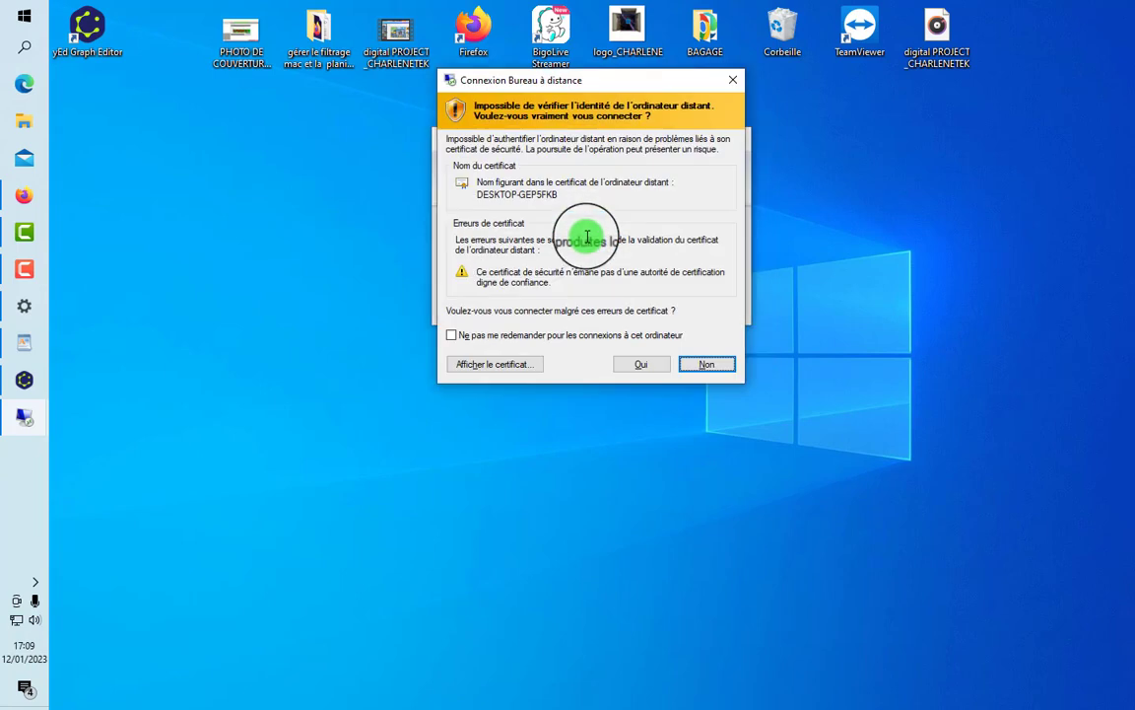
{"action": "left_click", "coordinate": [636, 363]}
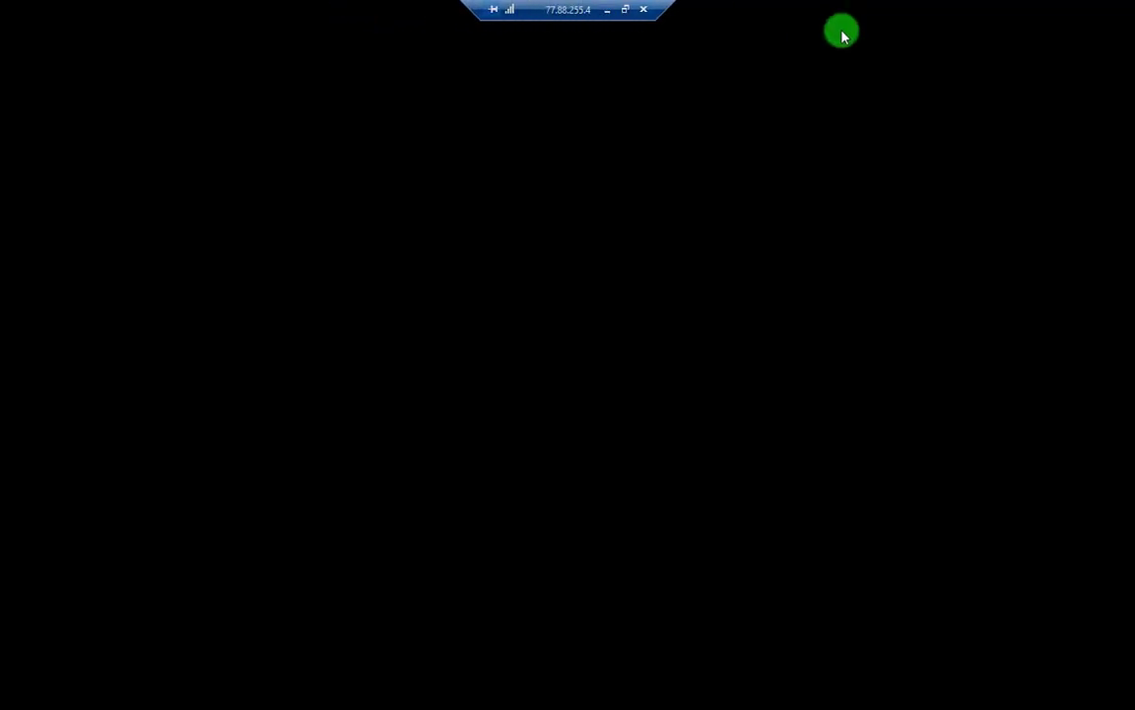
Step: Minimise the 77.88.255.4 session and bring up the 192.168.0.31 session in a reduced window on the local desktop
{"action": "left_click", "coordinate": [610, 13]}
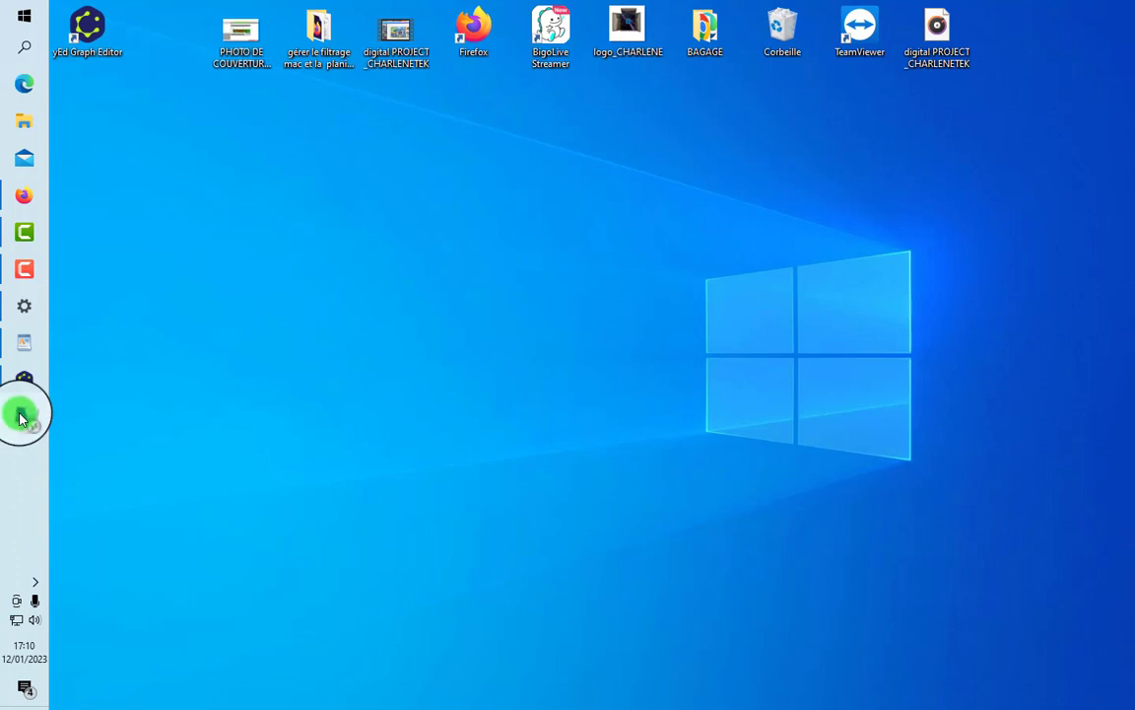
{"action": "mouse_move", "coordinate": [25, 422]}
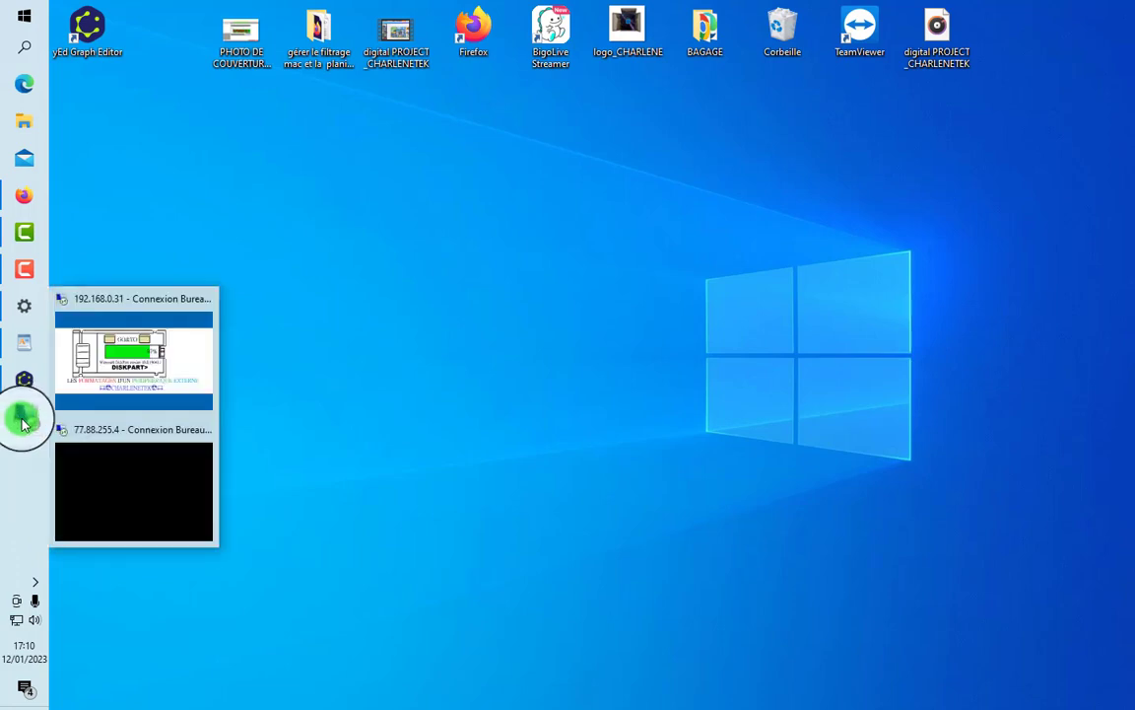
{"action": "left_click", "coordinate": [101, 370]}
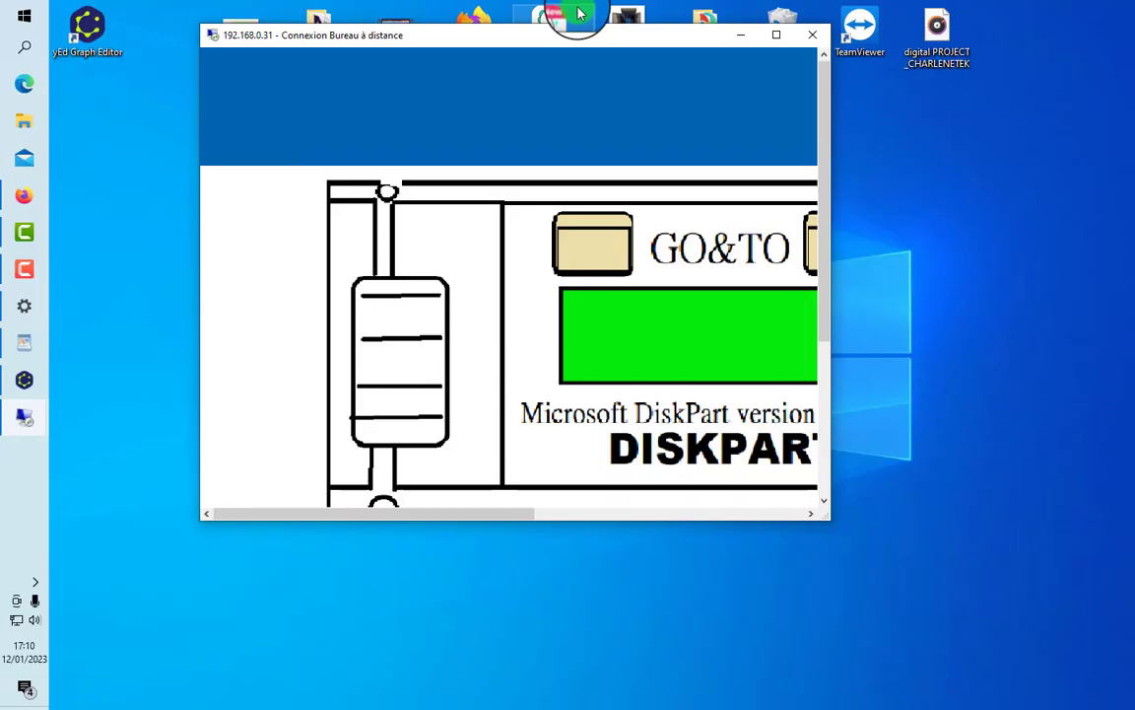
Step: Take the 192.168.0.31 remote session out of full screen, shrink its window and place it in the right half of the desktop
{"action": "left_click", "coordinate": [582, 12]}
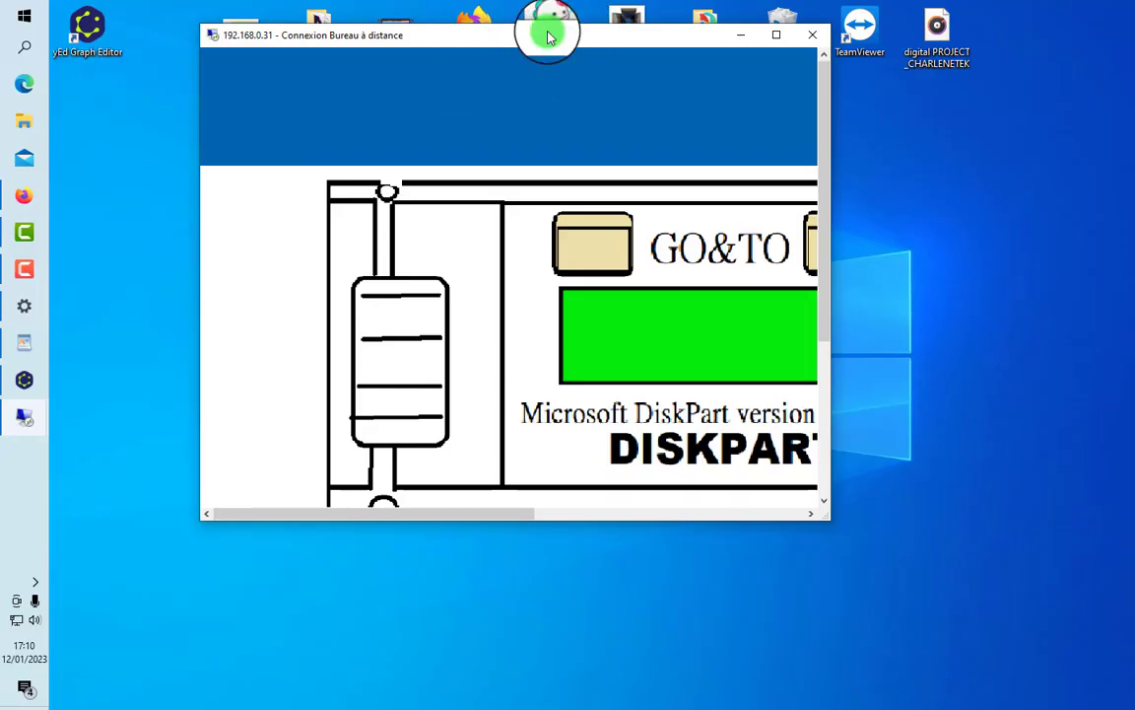
{"action": "left_click_drag", "start_coordinate": [550, 30], "coordinate": [415, 66]}
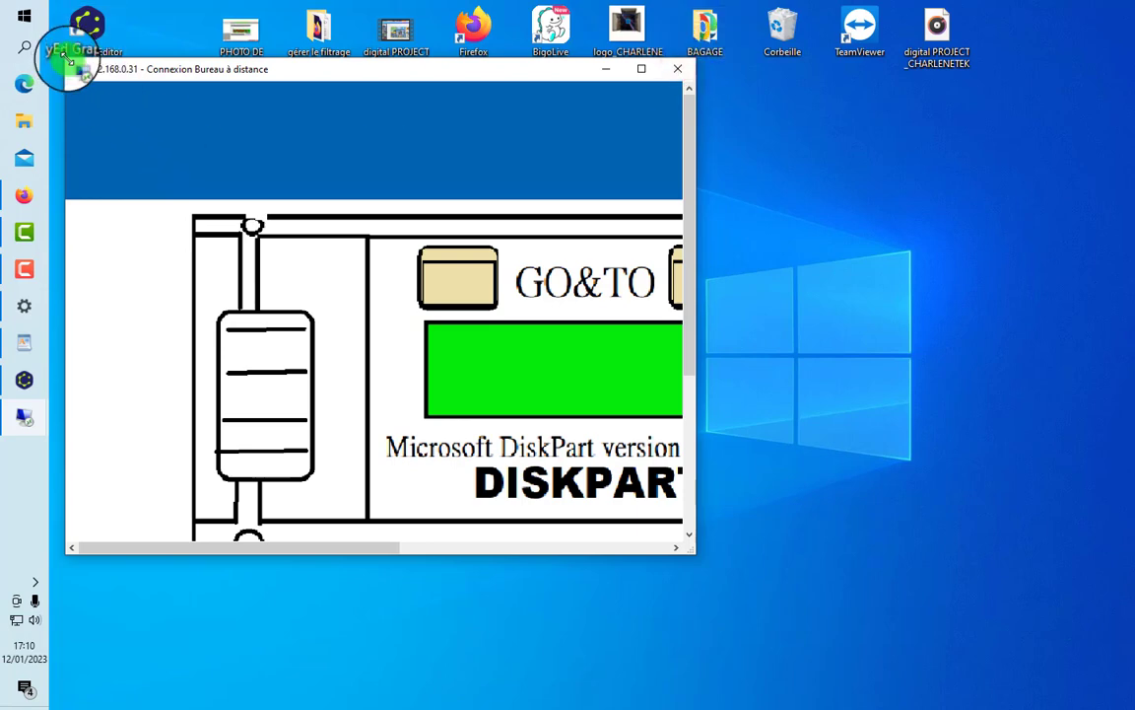
{"action": "left_click_drag", "start_coordinate": [66, 59], "coordinate": [420, 277]}
{"action": "left_click_drag", "start_coordinate": [506, 285], "coordinate": [153, 86]}
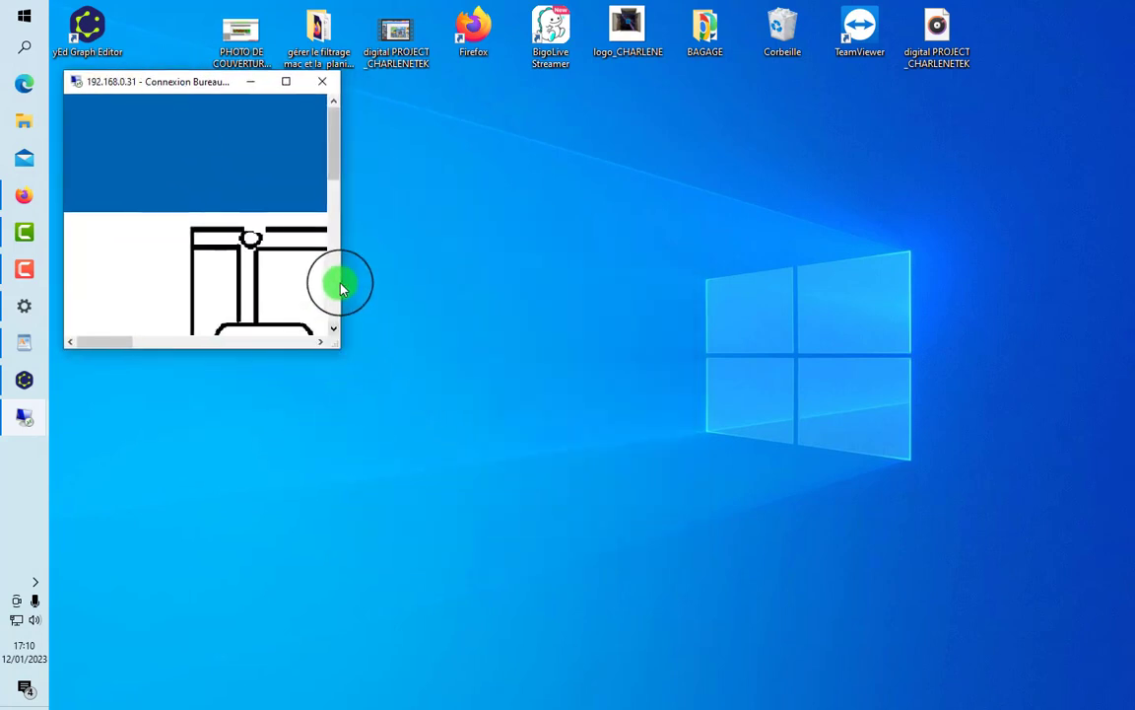
{"action": "left_click_drag", "start_coordinate": [345, 347], "coordinate": [605, 409]}
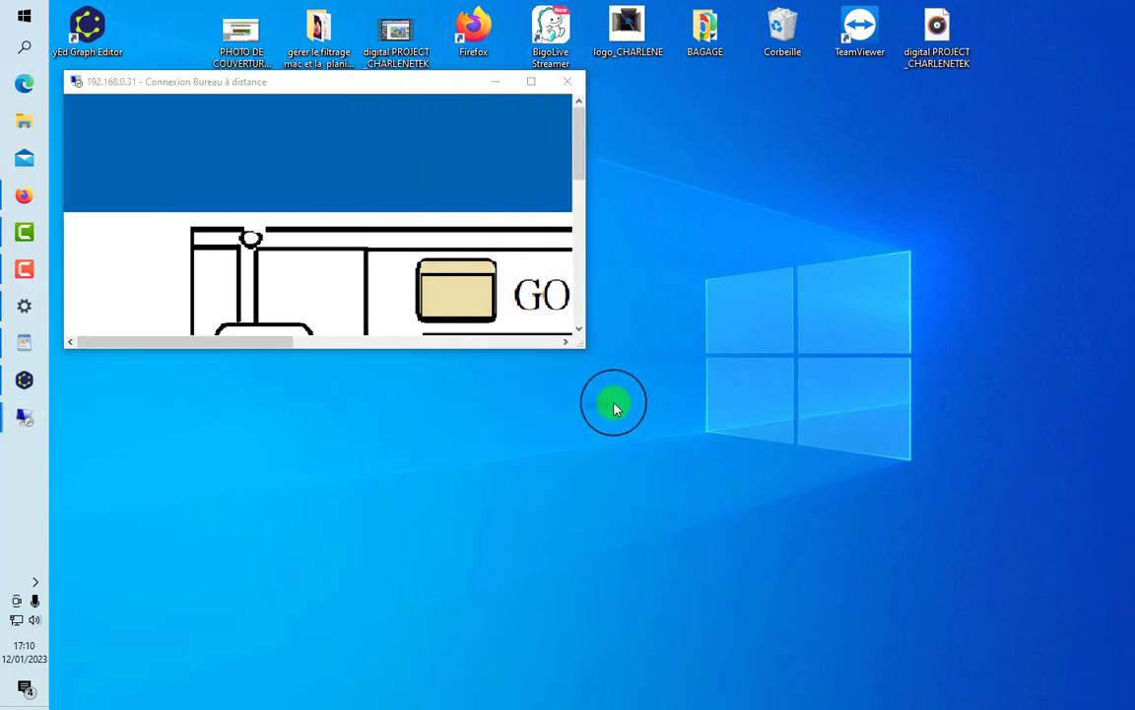
{"action": "left_click_drag", "start_coordinate": [345, 83], "coordinate": [852, 91]}
{"action": "double_click", "coordinate": [845, 96]}
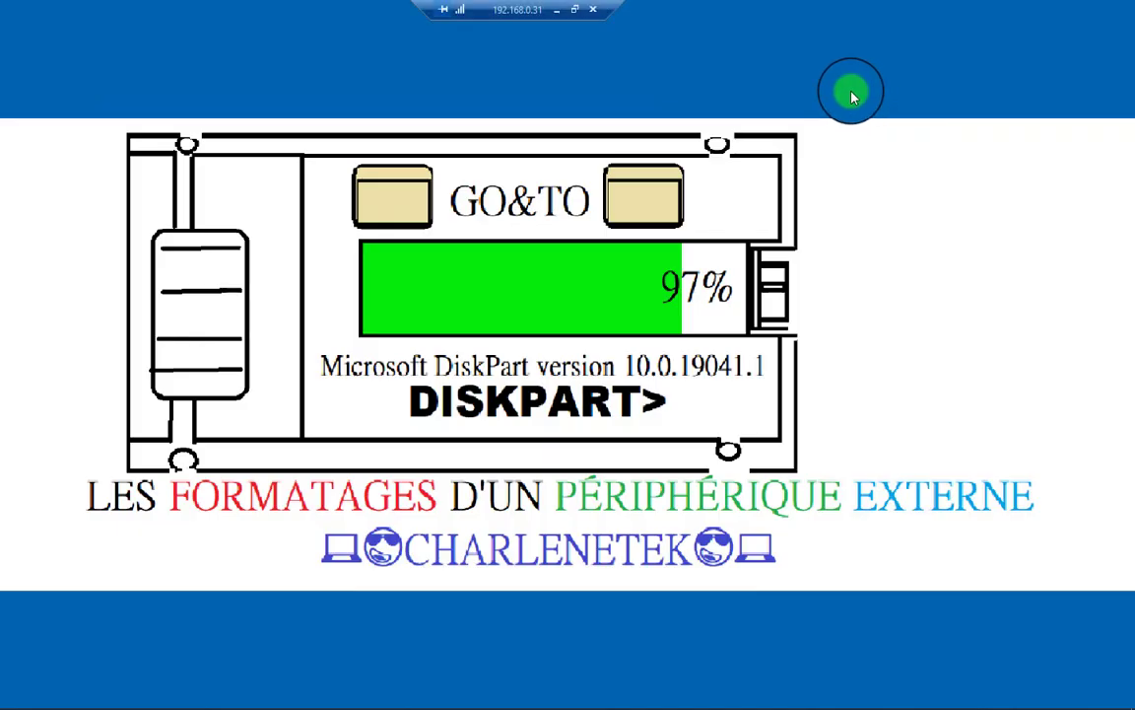
{"action": "left_click", "coordinate": [575, 9]}
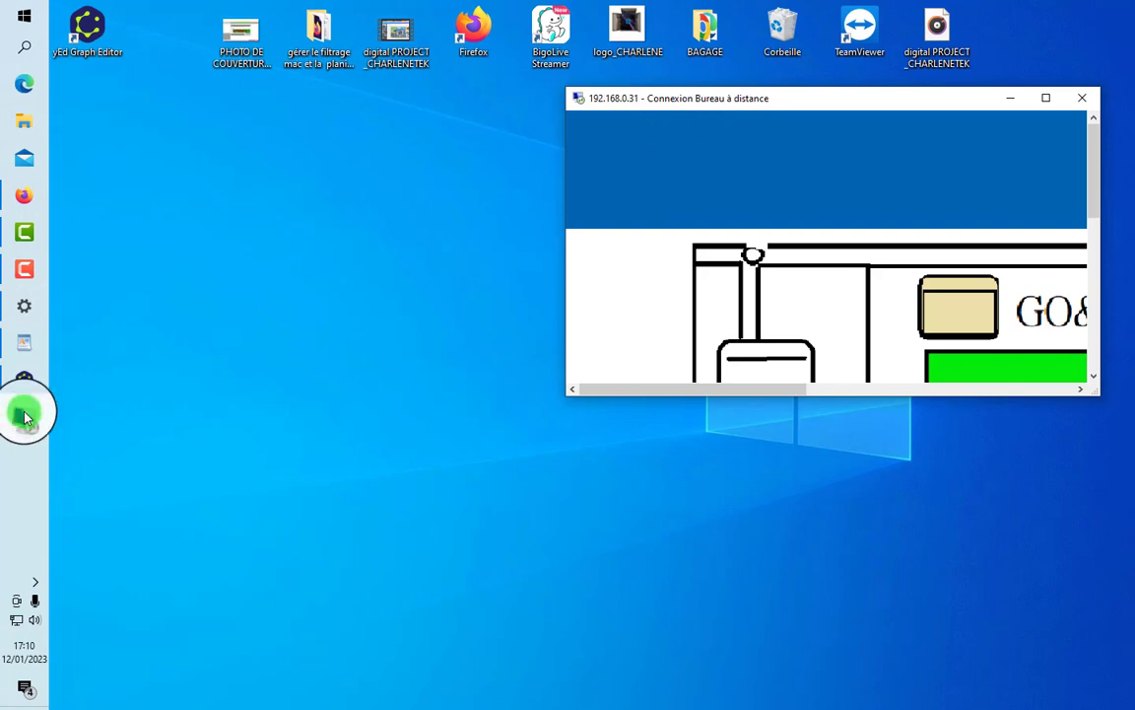
Step: Switch to the 77.88.255.4 remote session, take it out of full screen and shift its window toward the desktop's left side
{"action": "mouse_move", "coordinate": [26, 418]}
{"action": "left_click", "coordinate": [109, 461]}
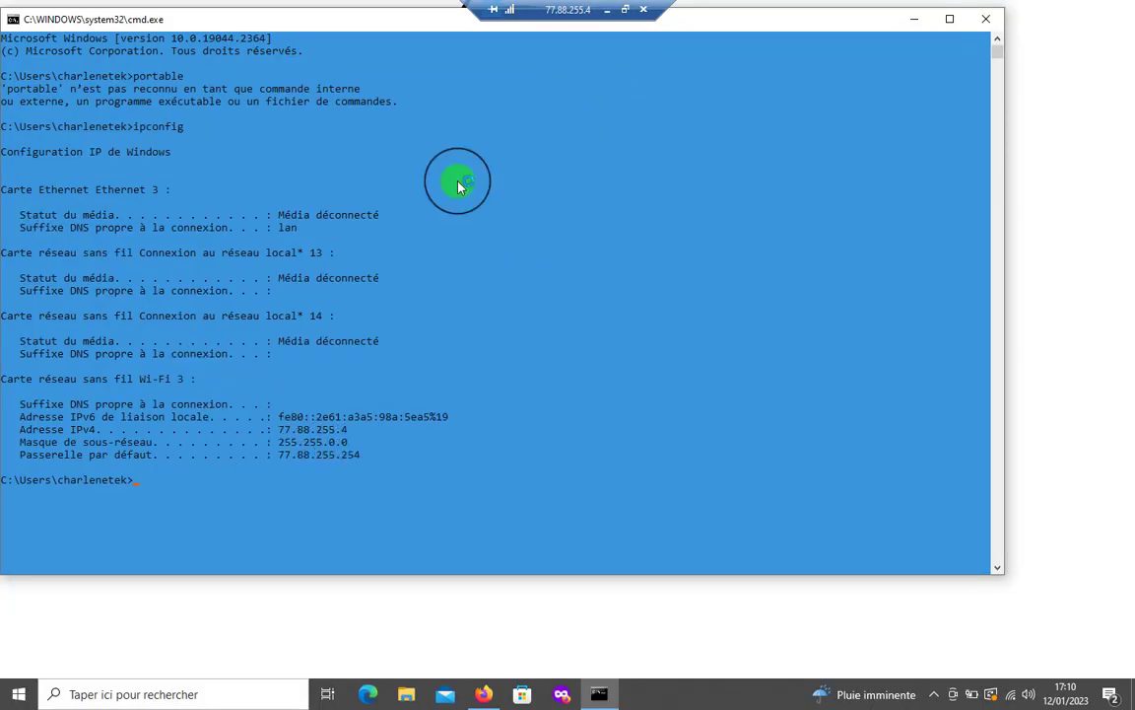
{"action": "left_click", "coordinate": [626, 12]}
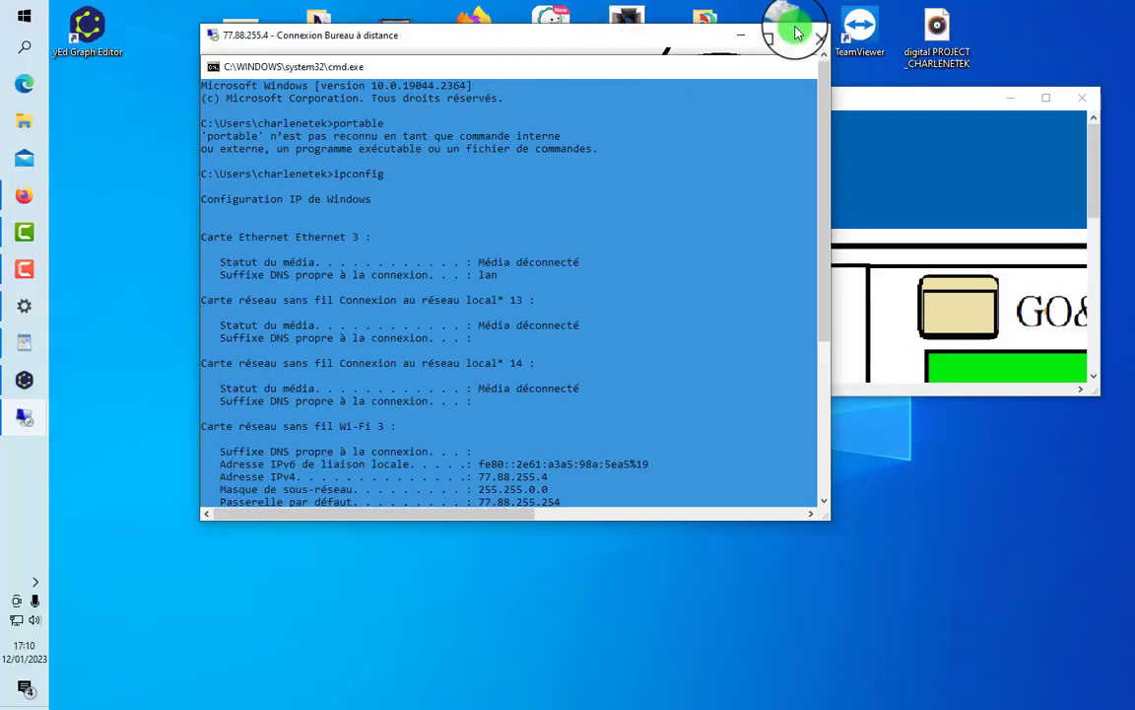
{"action": "left_click_drag", "start_coordinate": [605, 39], "coordinate": [501, 51]}
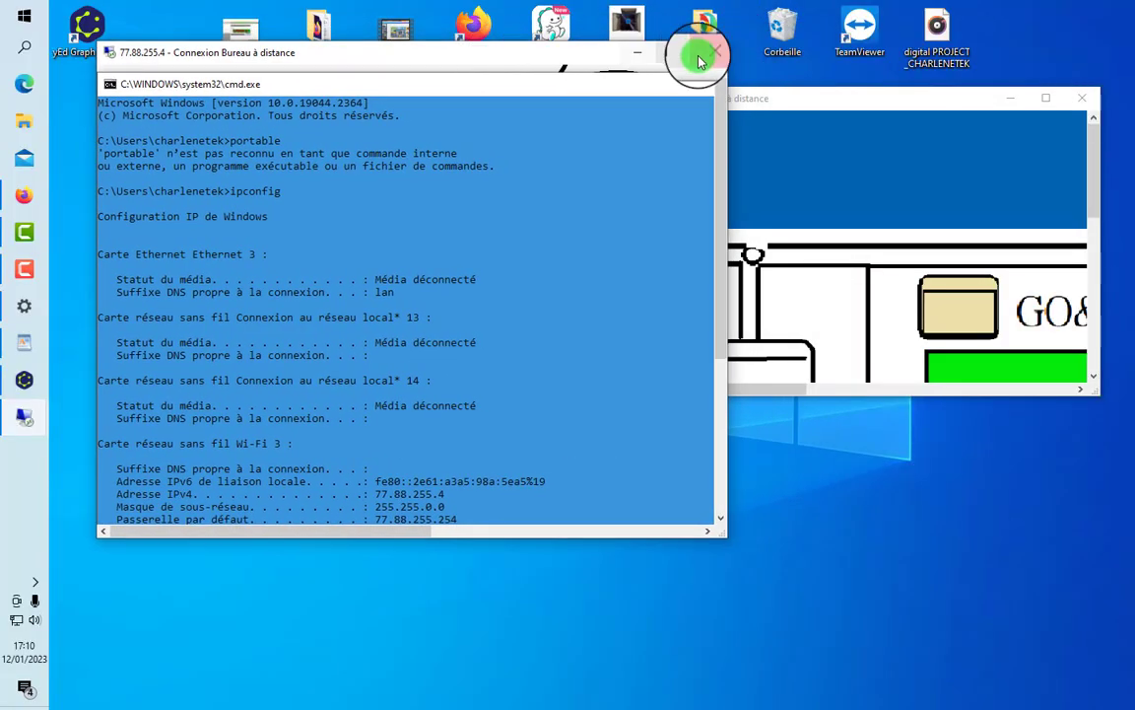
Step: Resize the 77.88.255.4 session window to fit beside the 192.168.0.31 window at about the same height
{"action": "left_click", "coordinate": [99, 44]}
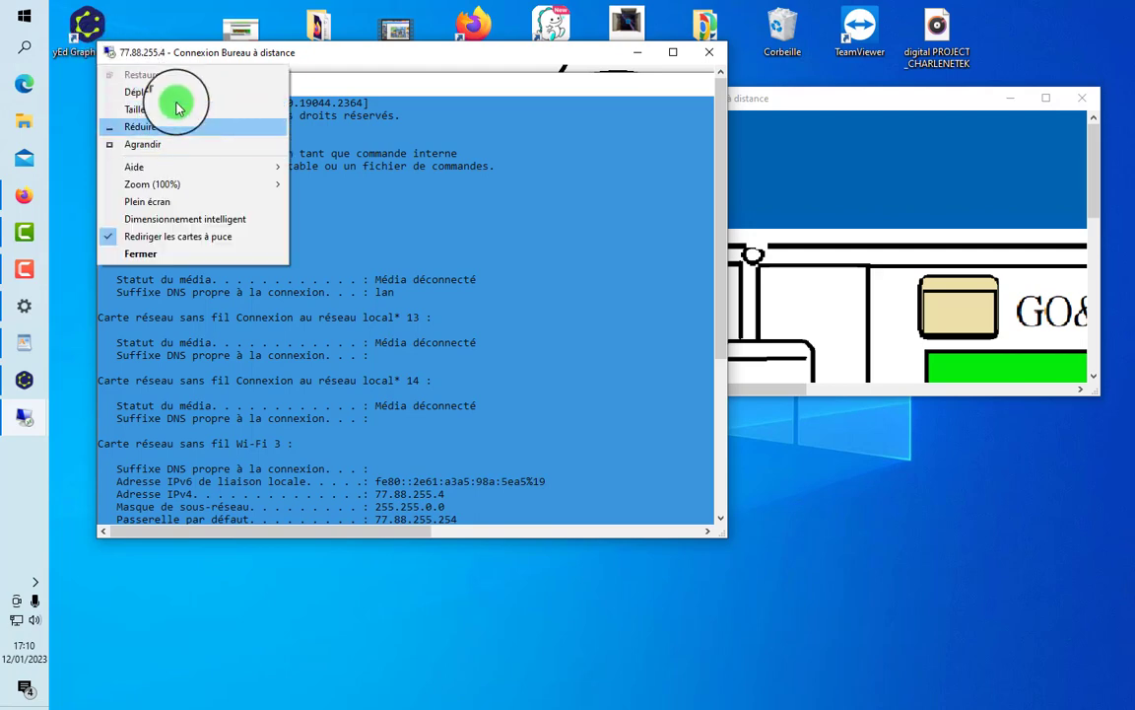
{"action": "left_click", "coordinate": [99, 44]}
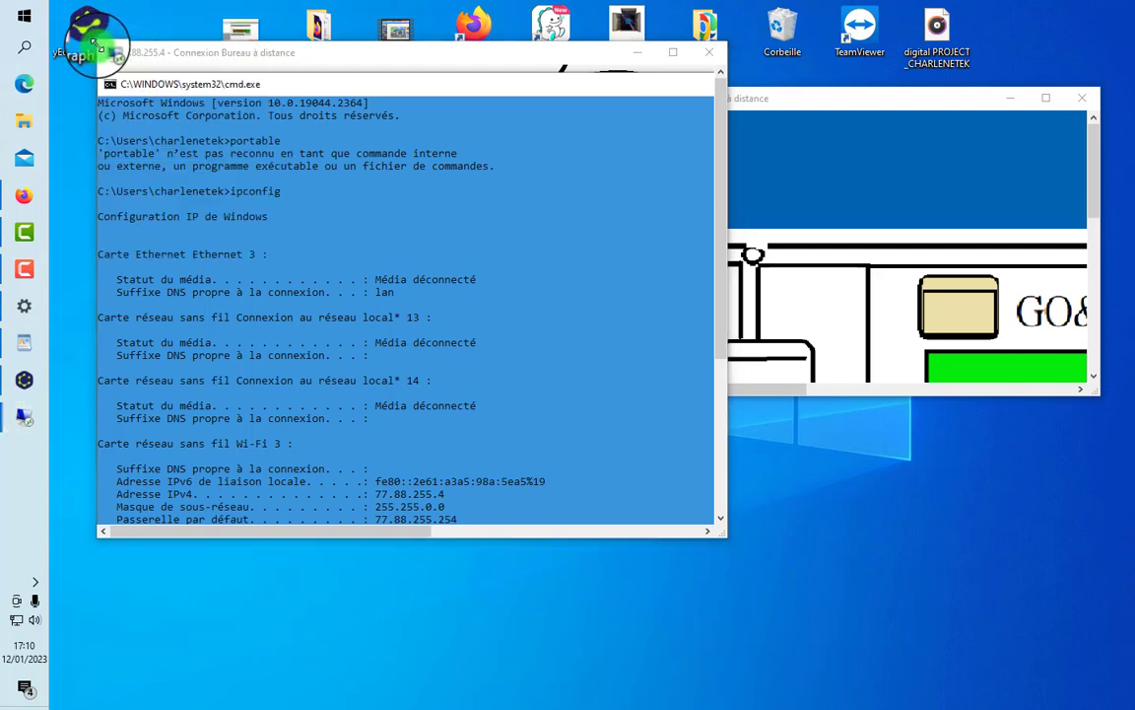
{"action": "left_click", "coordinate": [111, 51]}
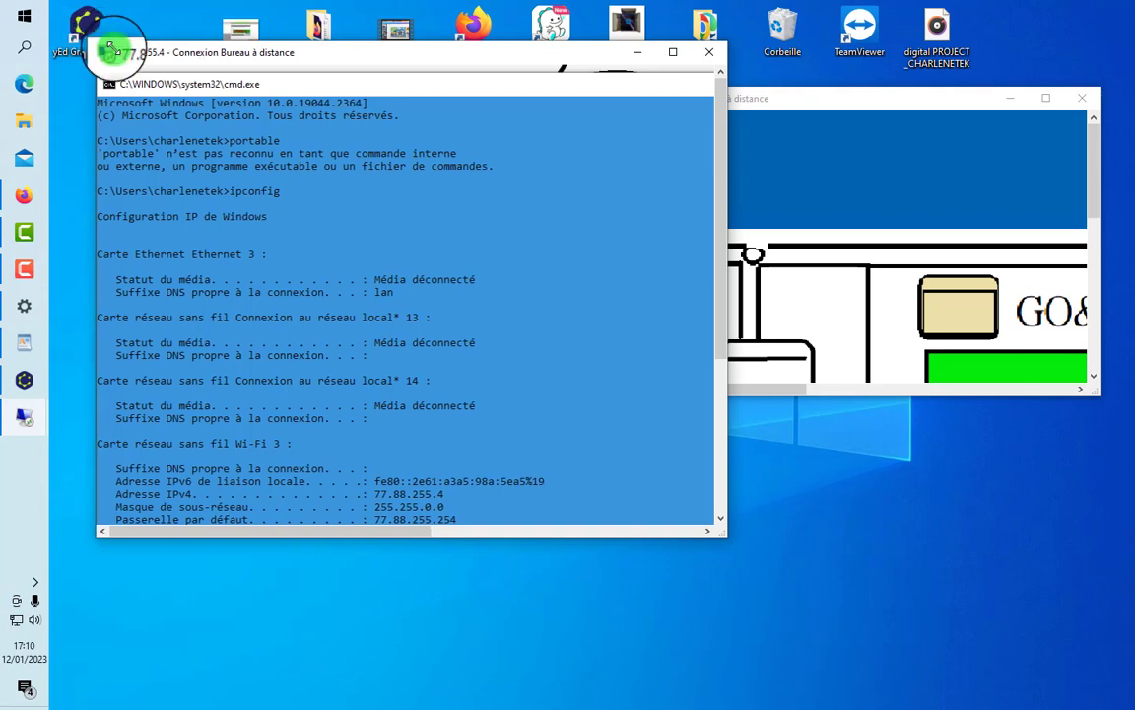
{"action": "left_click_drag", "start_coordinate": [113, 49], "coordinate": [388, 112]}
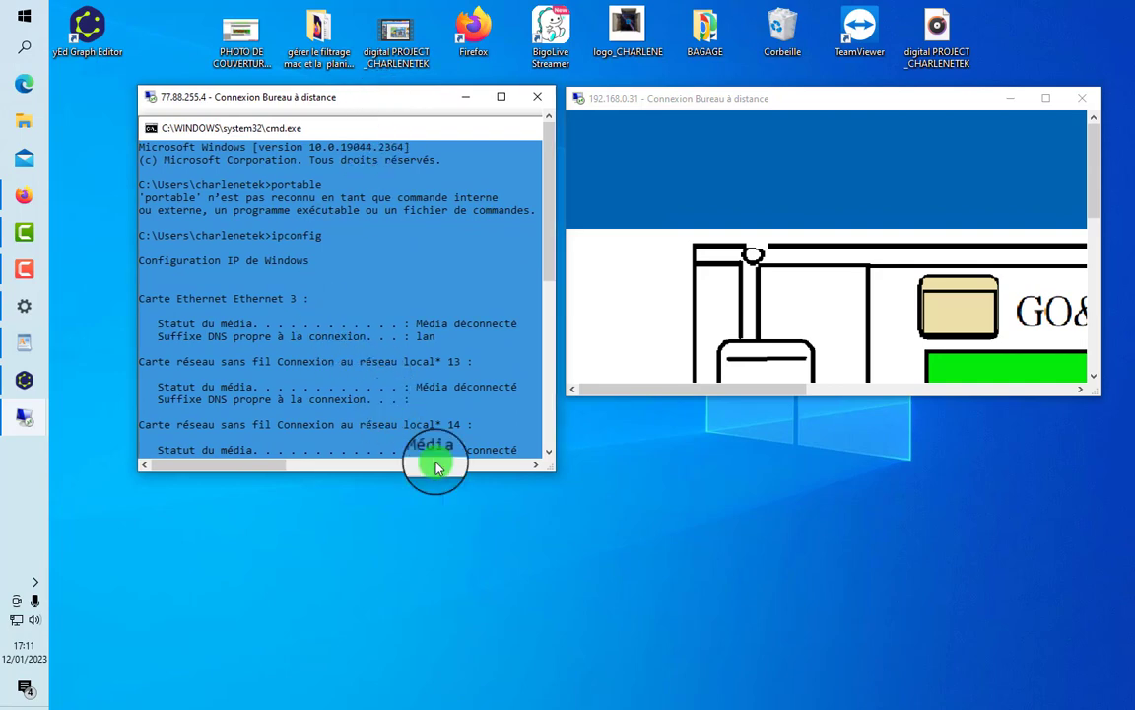
{"action": "left_click_drag", "start_coordinate": [553, 472], "coordinate": [549, 386]}
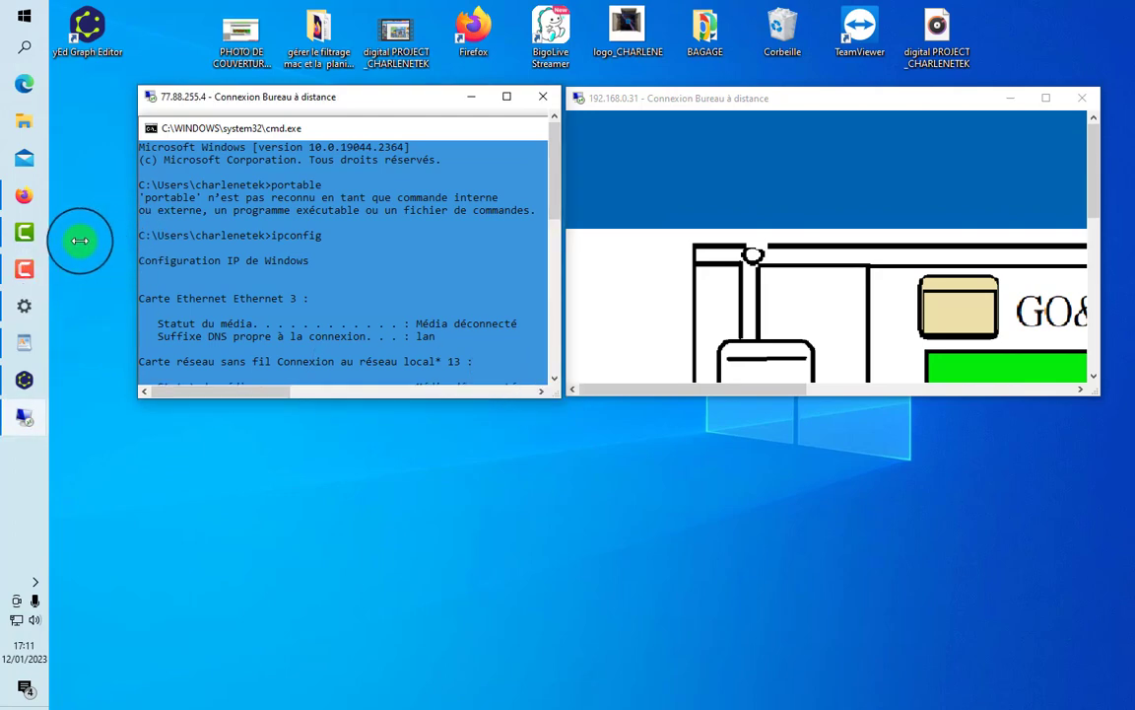
{"action": "left_click_drag", "start_coordinate": [142, 90], "coordinate": [65, 90]}
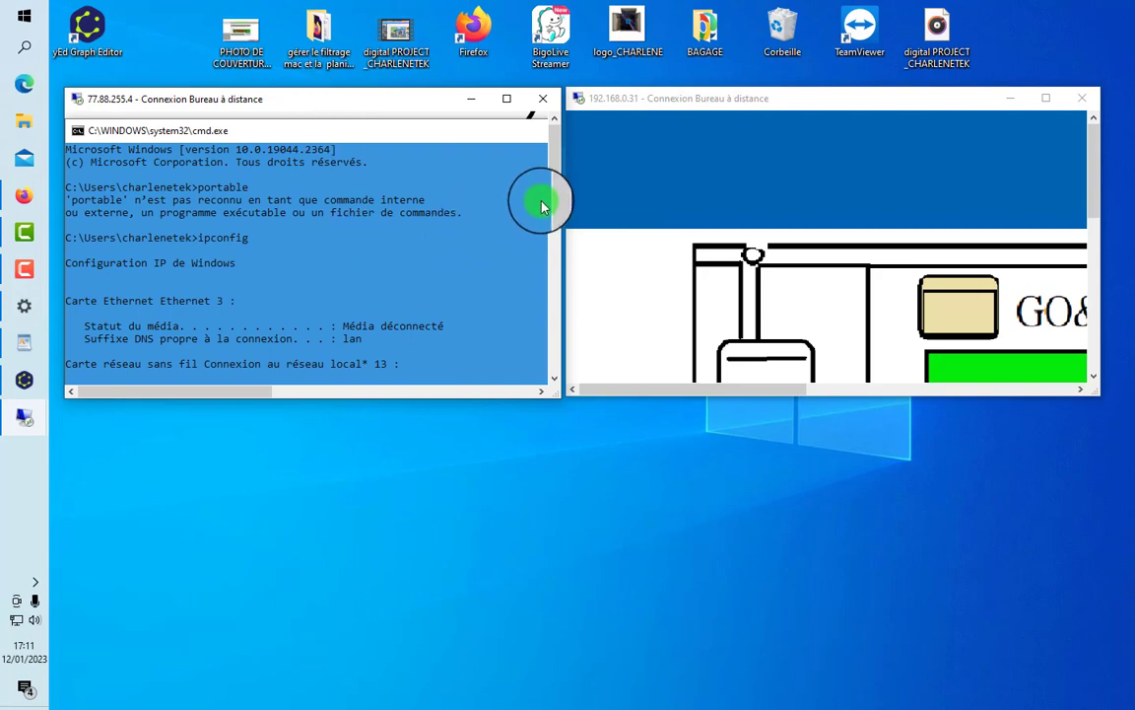
Step: Close the Command Prompt in the 77.88.255.4 session with the exit command
{"action": "left_click_drag", "start_coordinate": [554, 172], "coordinate": [510, 316]}
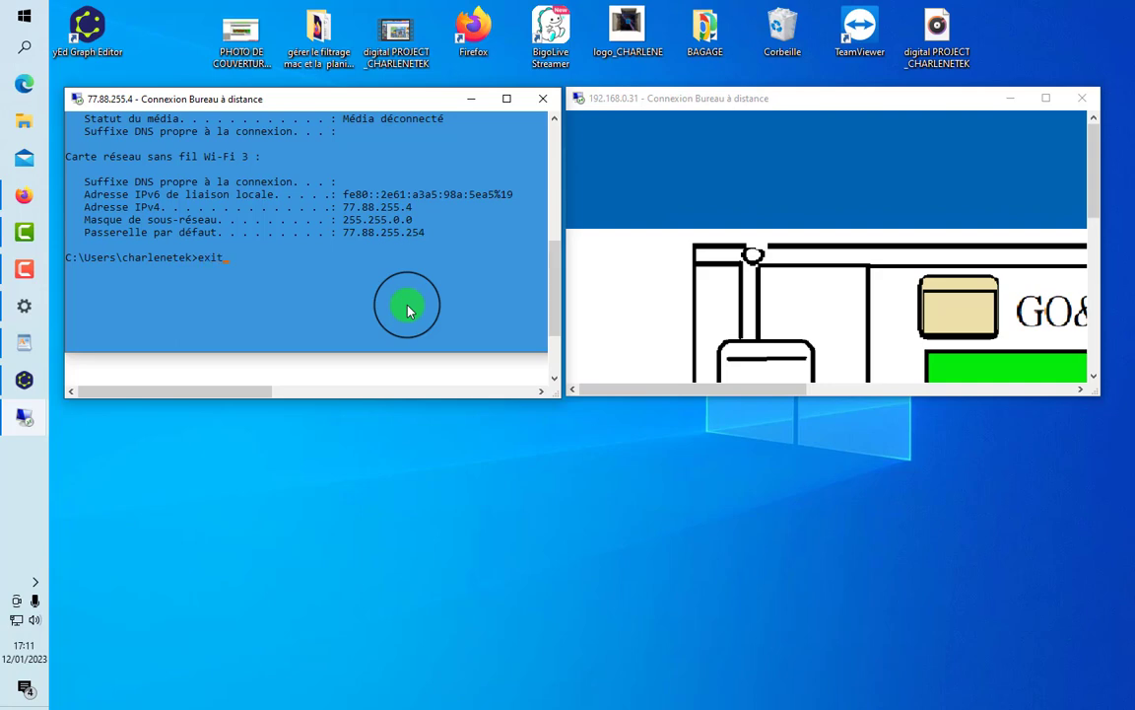
{"action": "key", "text": "Return"}
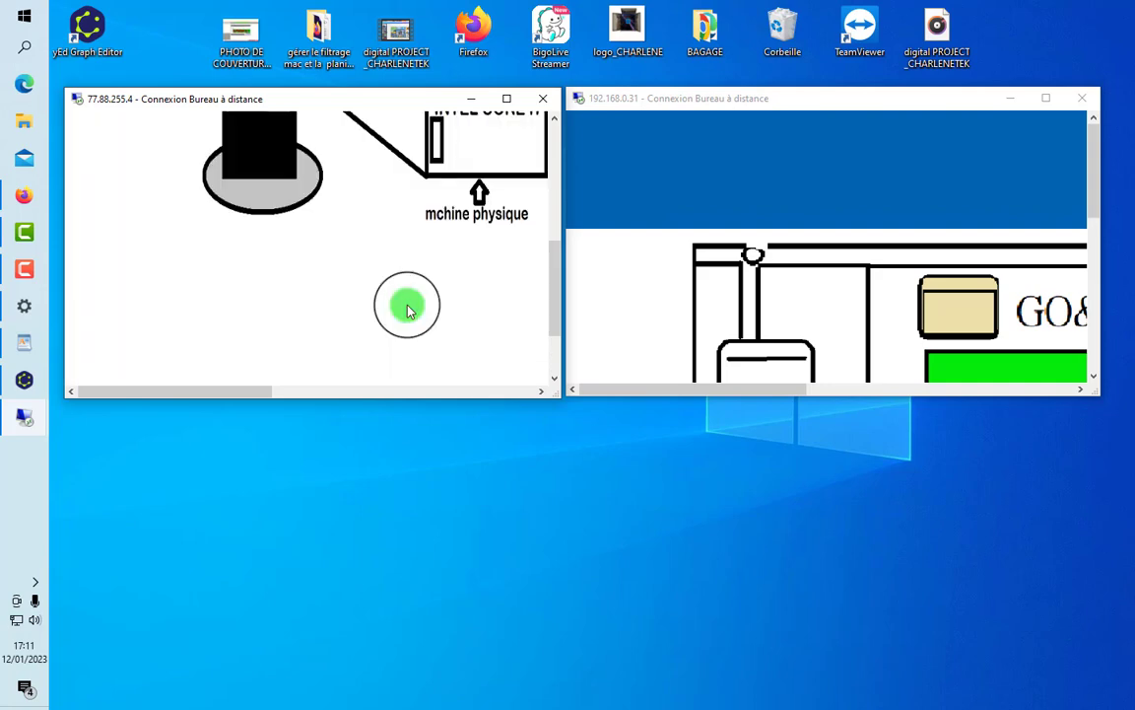
Step: Switch to yEd to point out MACHINE DE TESTE 1 in the network diagram, and return to the 192.168.0.31 session window
{"action": "left_click", "coordinate": [24, 379]}
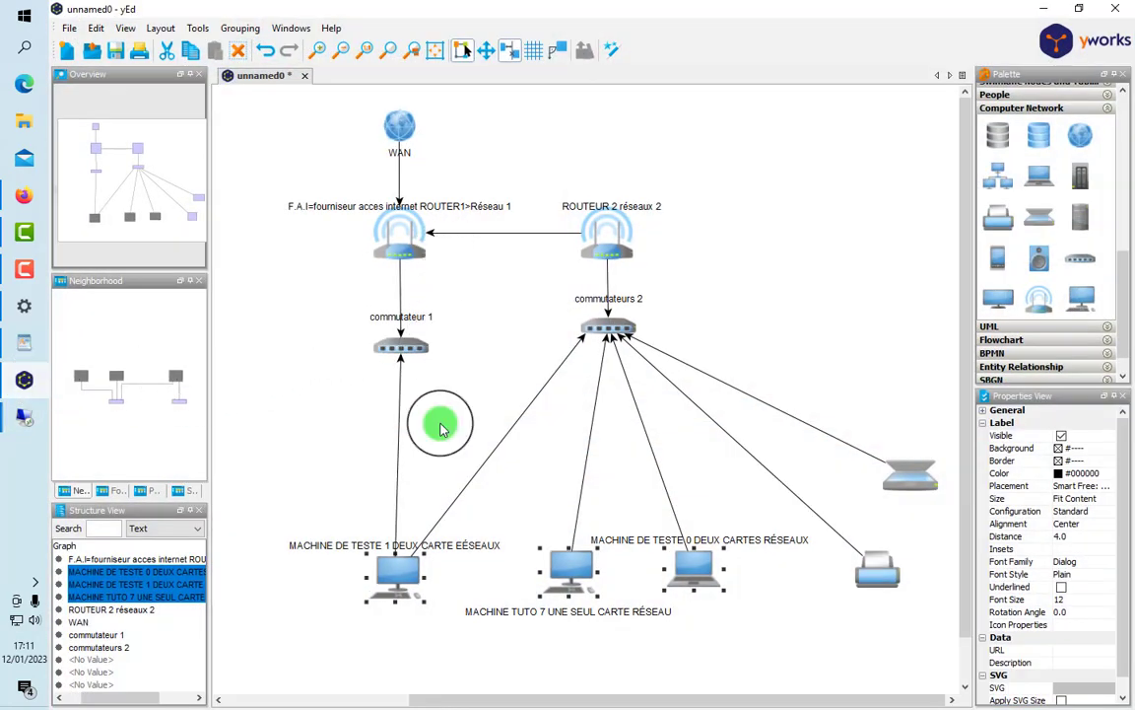
{"action": "left_click", "coordinate": [412, 591]}
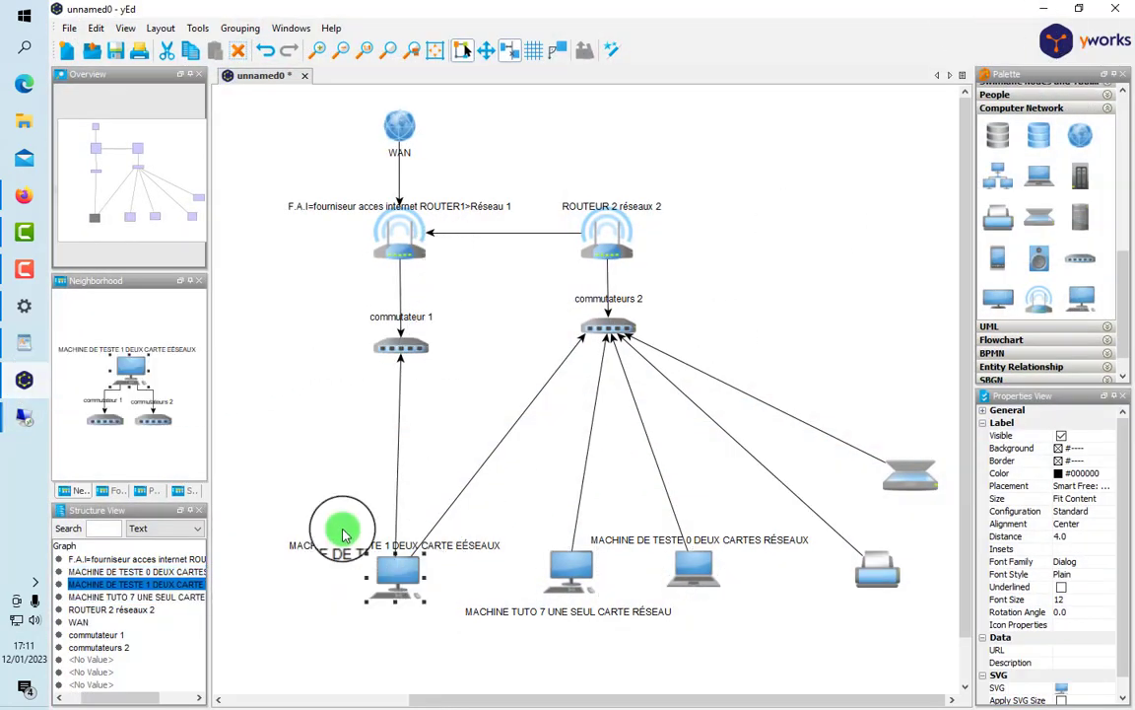
{"action": "left_click", "coordinate": [1044, 9]}
{"action": "left_click", "coordinate": [833, 103]}
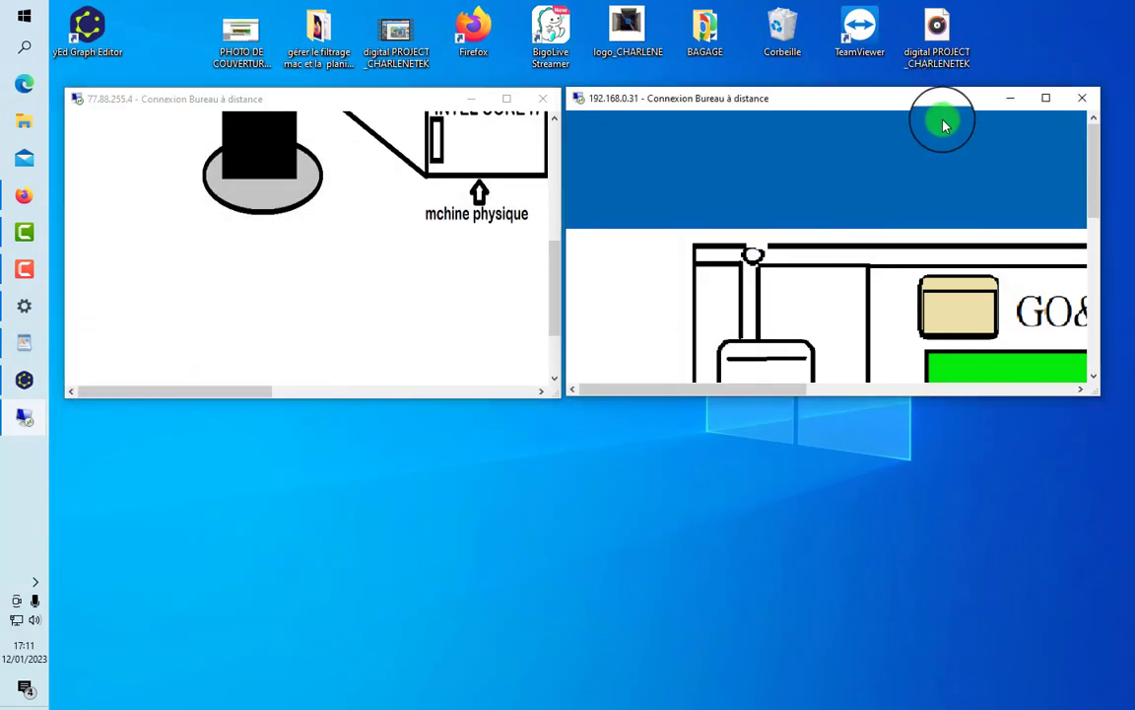
Step: Switch to yEd to point out MACHINE DE TESTE 0 in the network diagram, and return to the 77.88.255.4 session window
{"action": "left_click", "coordinate": [22, 378]}
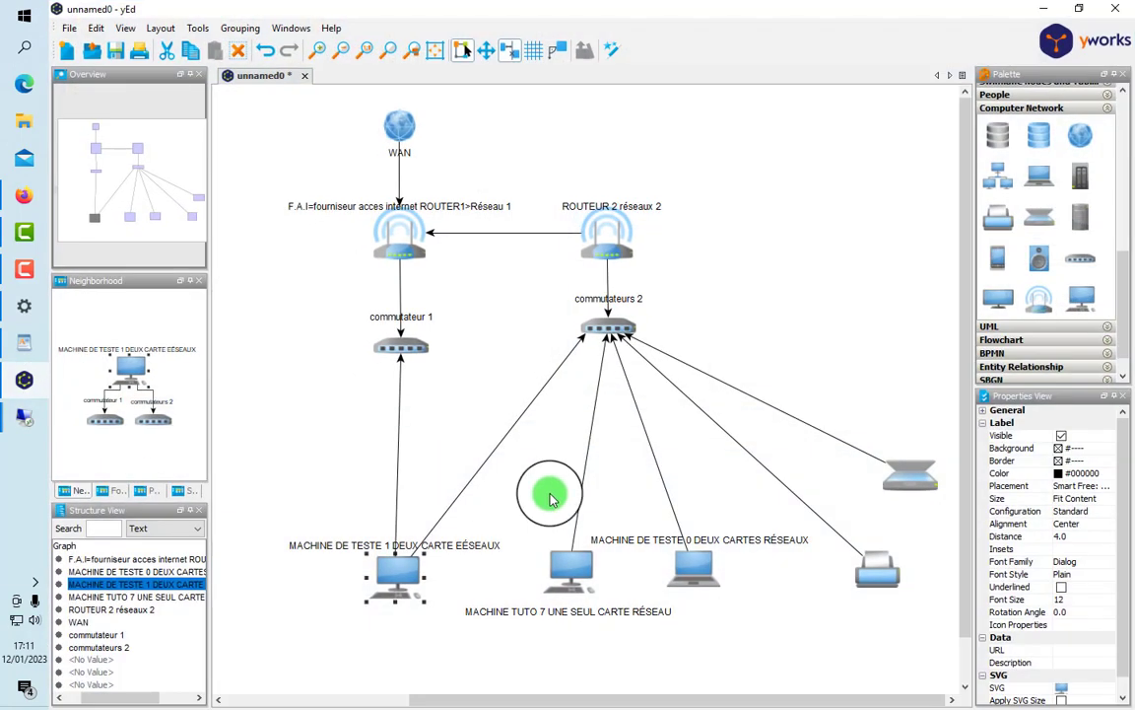
{"action": "left_click", "coordinate": [708, 589]}
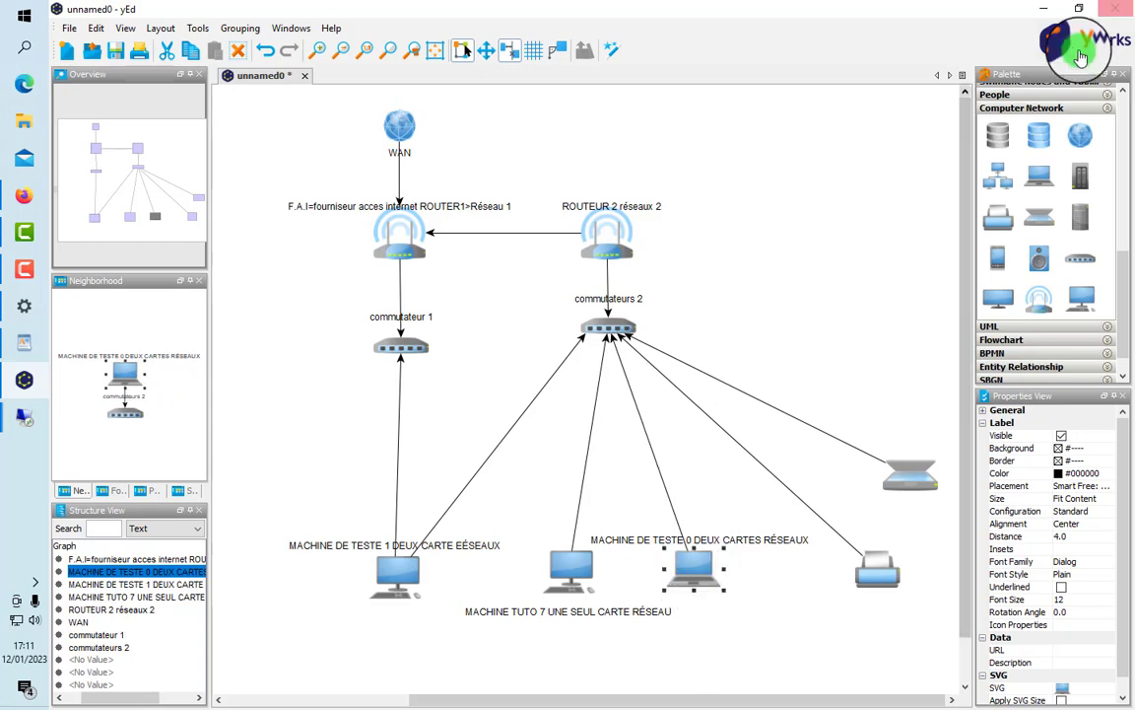
{"action": "left_click", "coordinate": [1044, 12]}
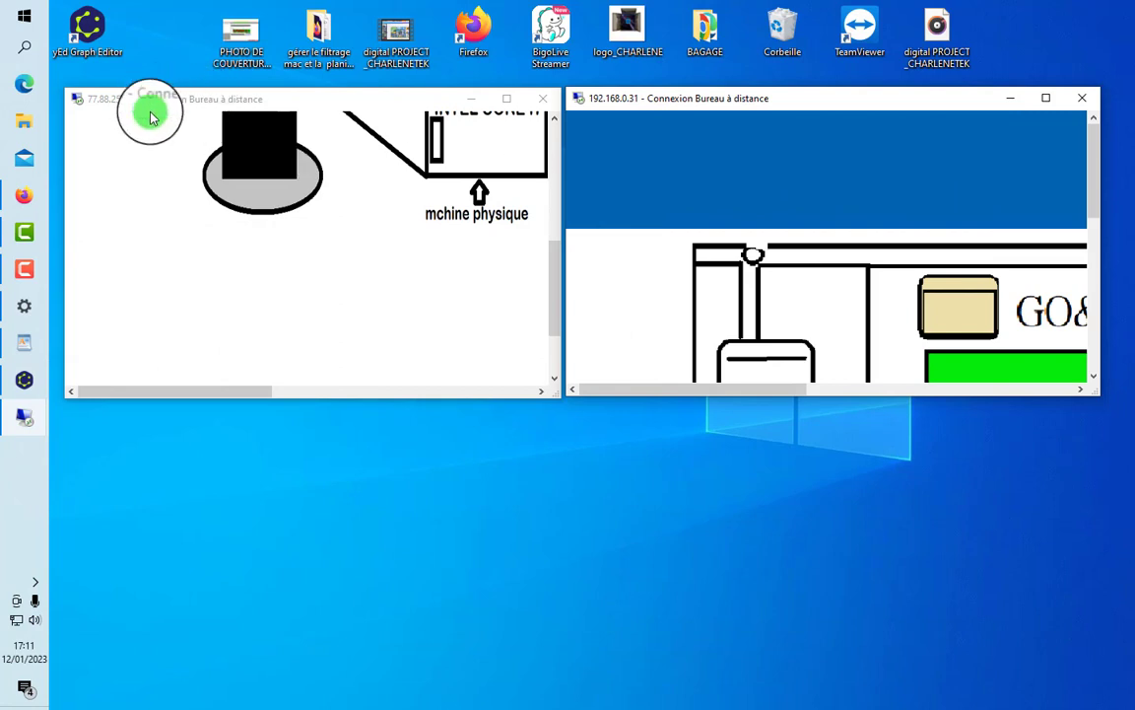
{"action": "left_click", "coordinate": [175, 158]}
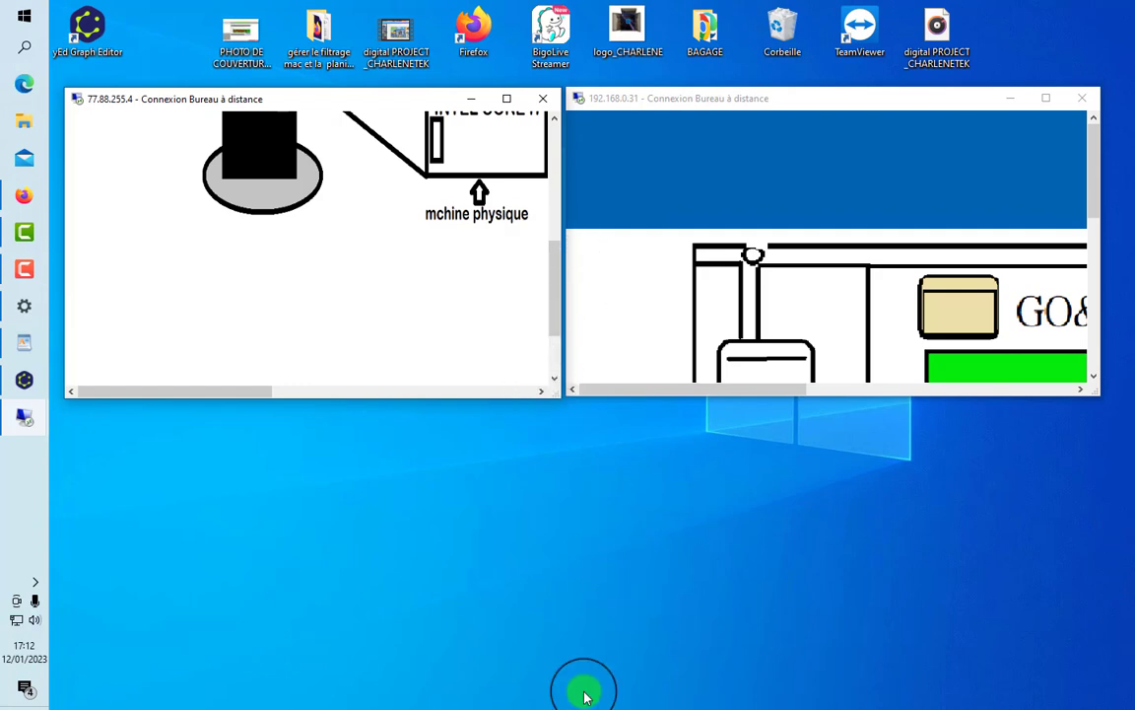
Step: Switch to yEd to point out MACHINE DE TESTE 0 and MACHINE TUTO 7 in the network diagram, and return to the desktop
{"action": "left_click", "coordinate": [25, 380]}
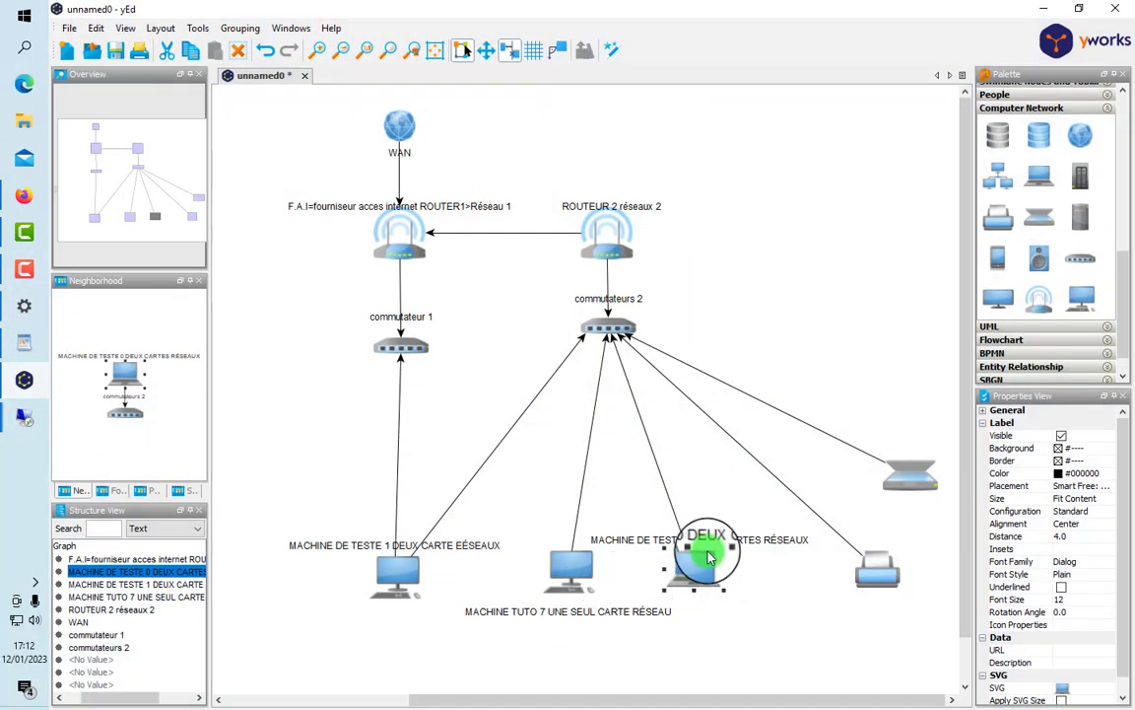
{"action": "mouse_move", "coordinate": [698, 547]}
{"action": "left_mouse_down"}
{"action": "mouse_move", "coordinate": [679, 501]}
{"action": "mouse_move", "coordinate": [709, 552]}
{"action": "left_mouse_up"}
{"action": "left_click", "coordinate": [575, 572]}
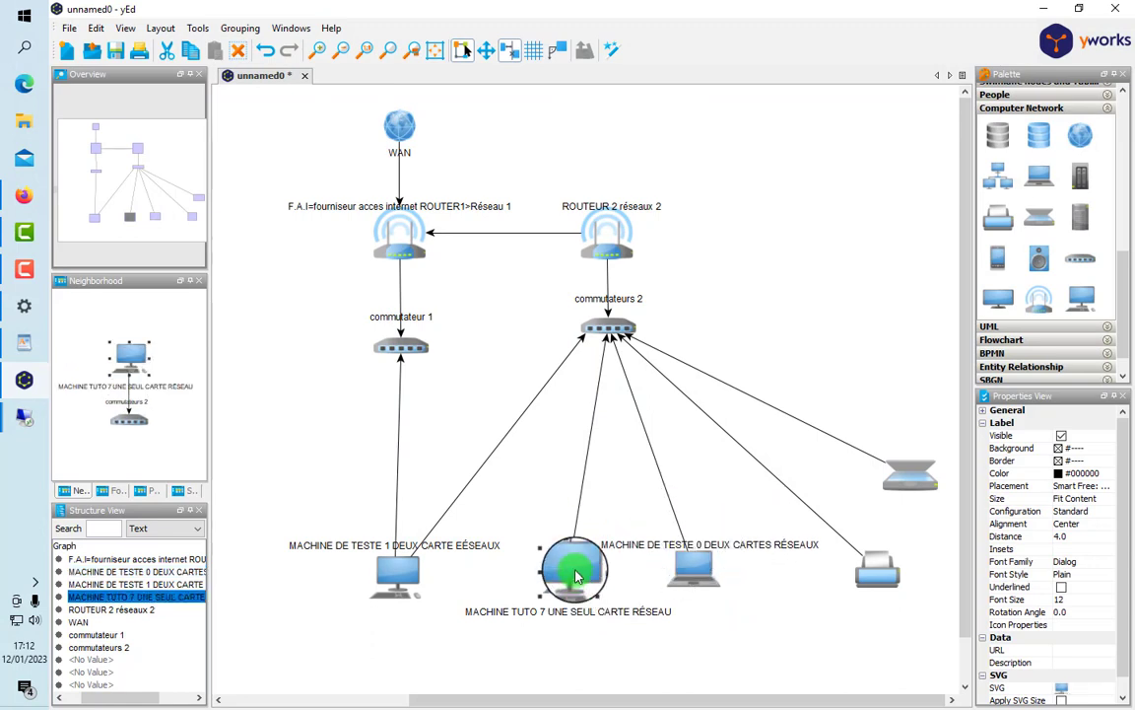
{"action": "left_click", "coordinate": [1043, 9]}
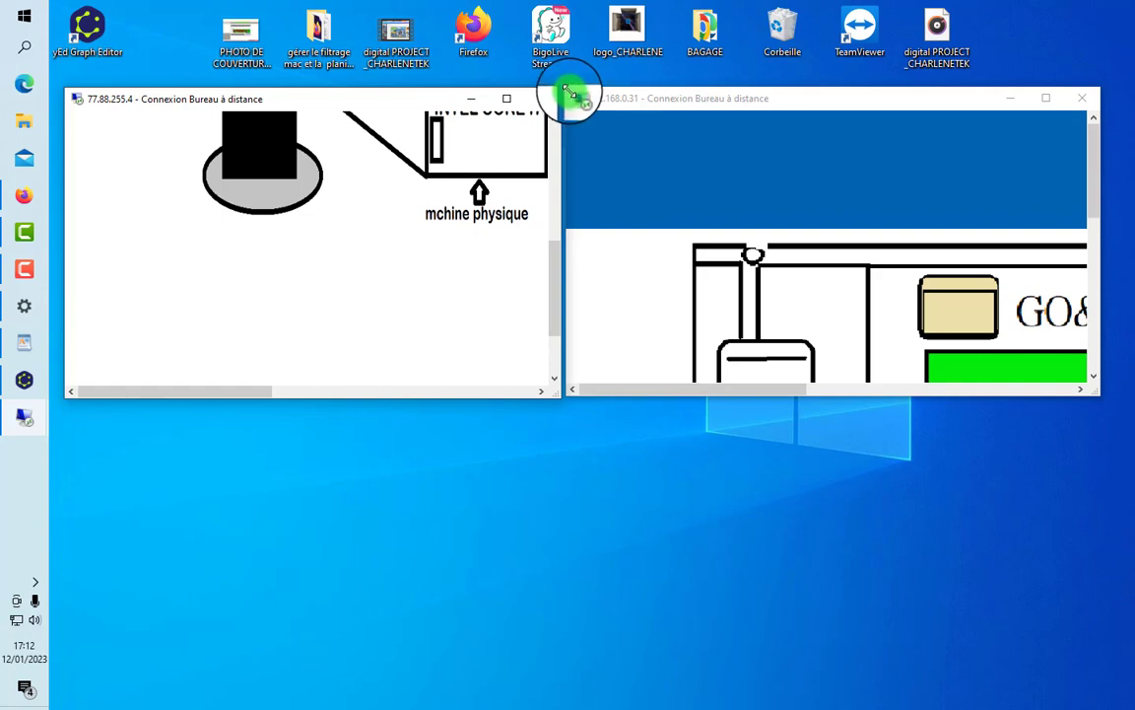
Step: Narrow the 192.168.0.31 session window and widen the 77.88.255.4 window so the two sit edge to edge
{"action": "left_click_drag", "start_coordinate": [571, 91], "coordinate": [607, 97]}
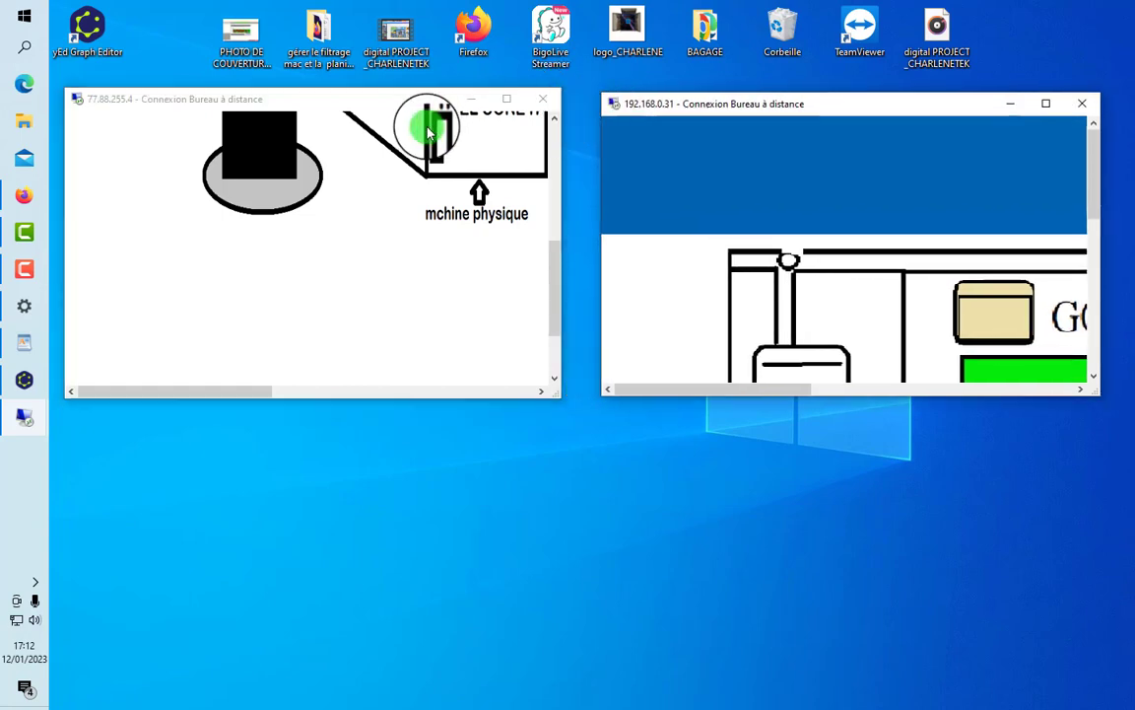
{"action": "left_click_drag", "start_coordinate": [368, 101], "coordinate": [405, 102]}
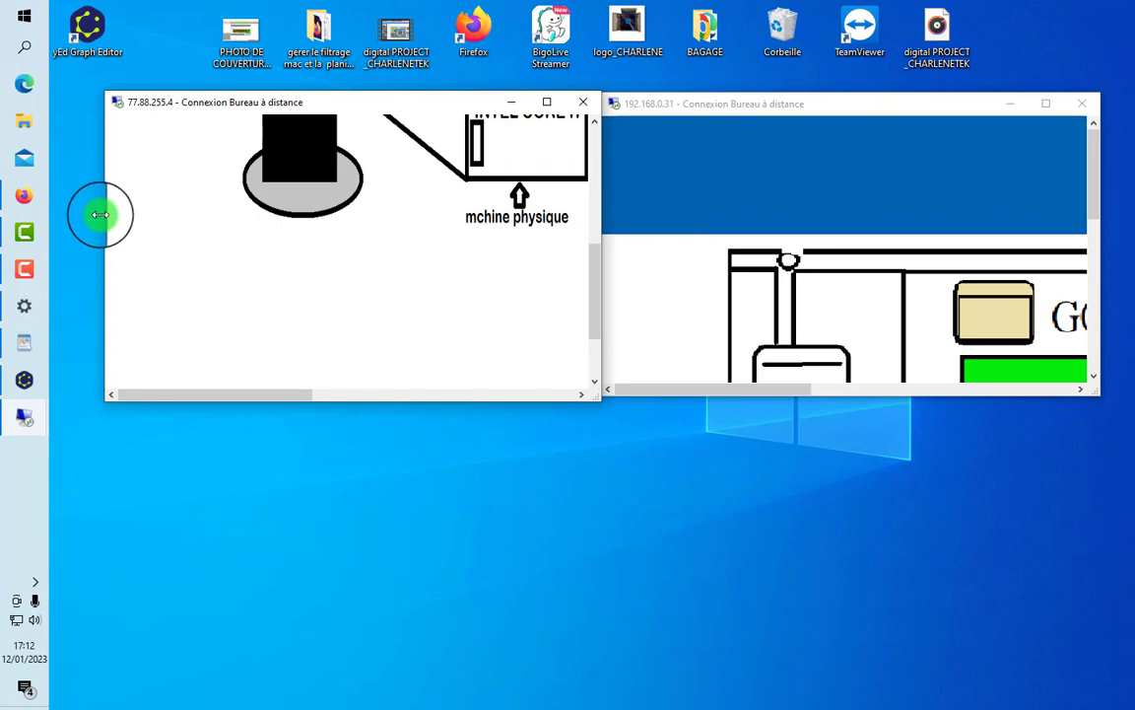
{"action": "left_click_drag", "start_coordinate": [103, 216], "coordinate": [61, 200]}
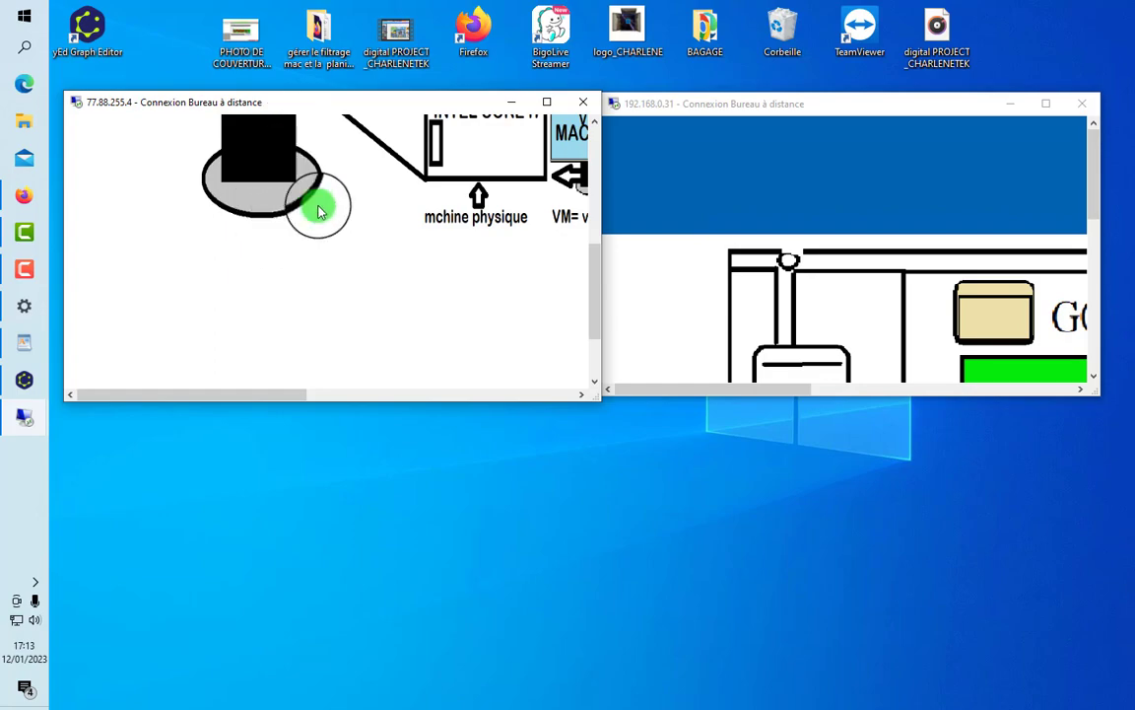
Step: Review the yEd network diagram again and examine the network indicator in the 77.88.255.4 session at full screen
{"action": "left_click", "coordinate": [24, 379]}
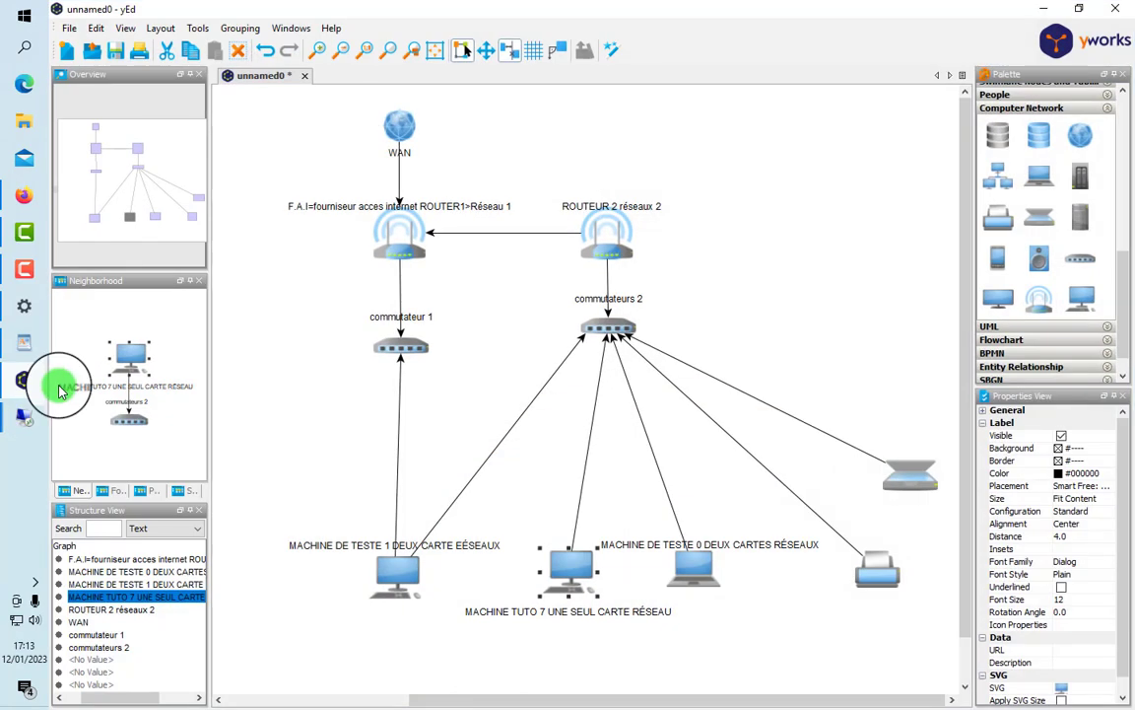
{"action": "left_click", "coordinate": [1043, 9]}
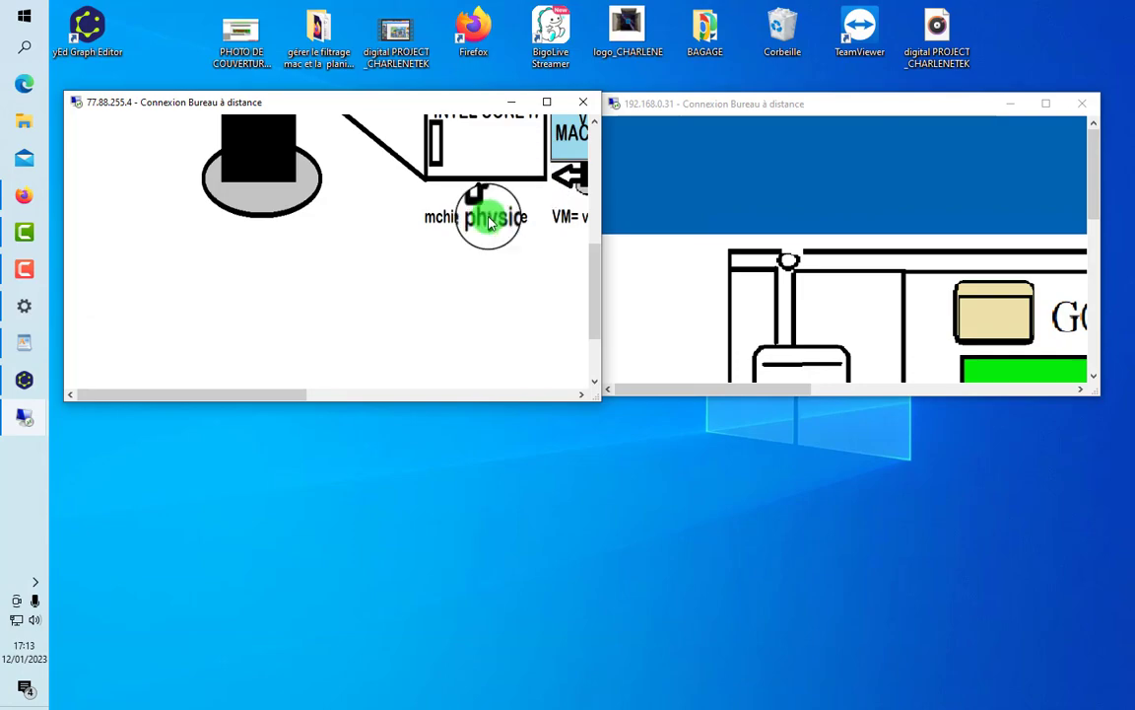
{"action": "left_click", "coordinate": [527, 105]}
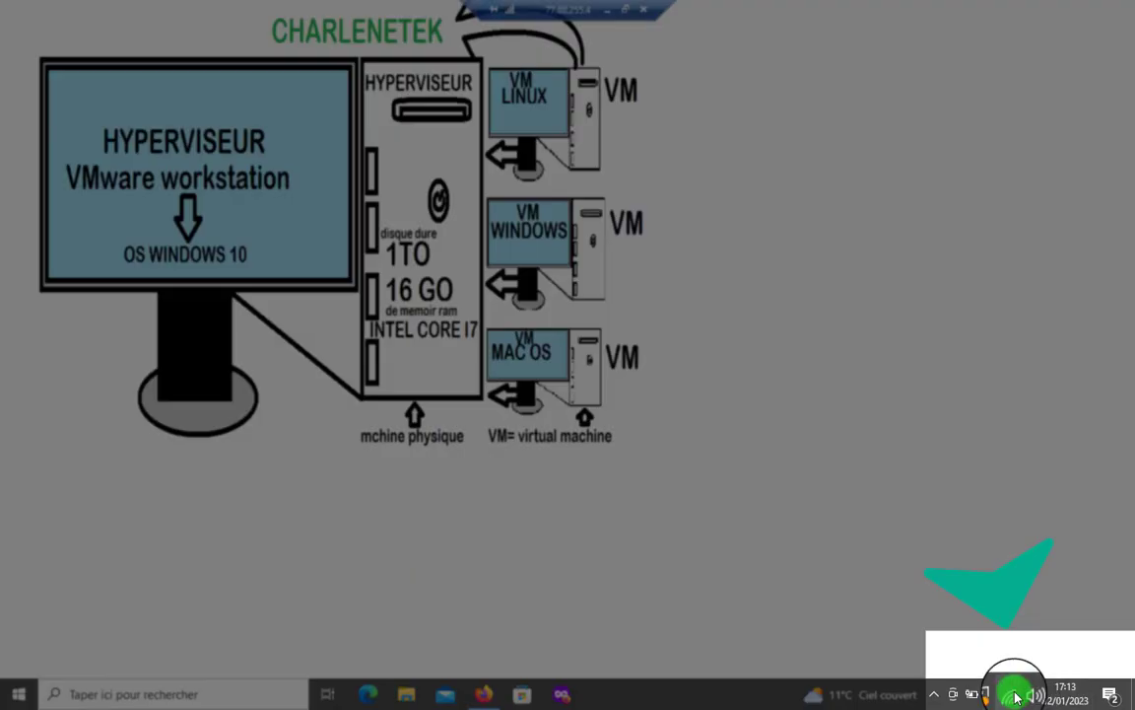
{"action": "mouse_move", "coordinate": [1018, 696]}
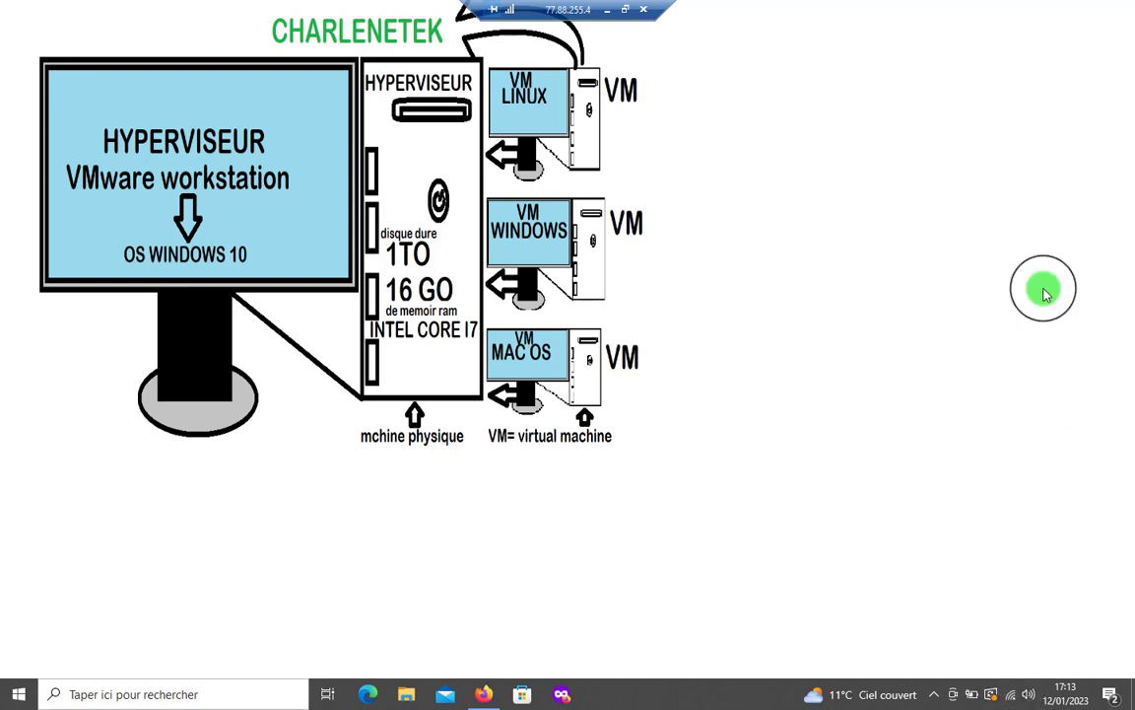
{"action": "left_click", "coordinate": [629, 9]}
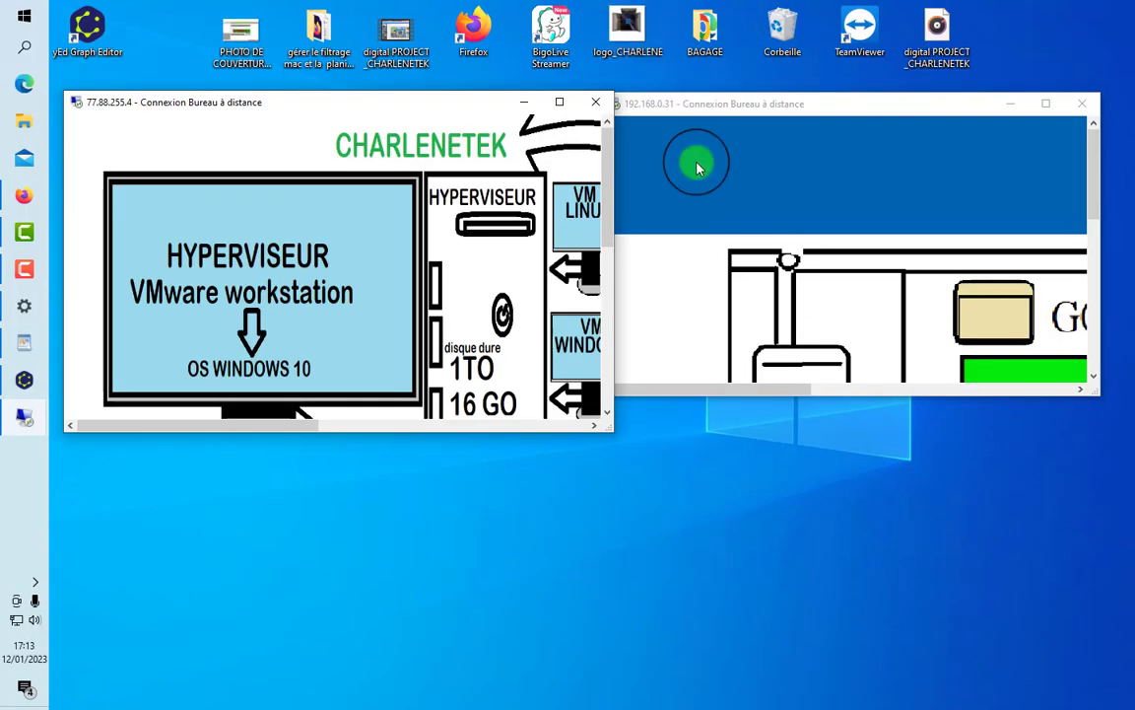
Step: Check the network indicator in the 192.168.0.31 session at full screen, restore its window, and maximize the 77.88.255.4 session
{"action": "left_click", "coordinate": [1059, 109]}
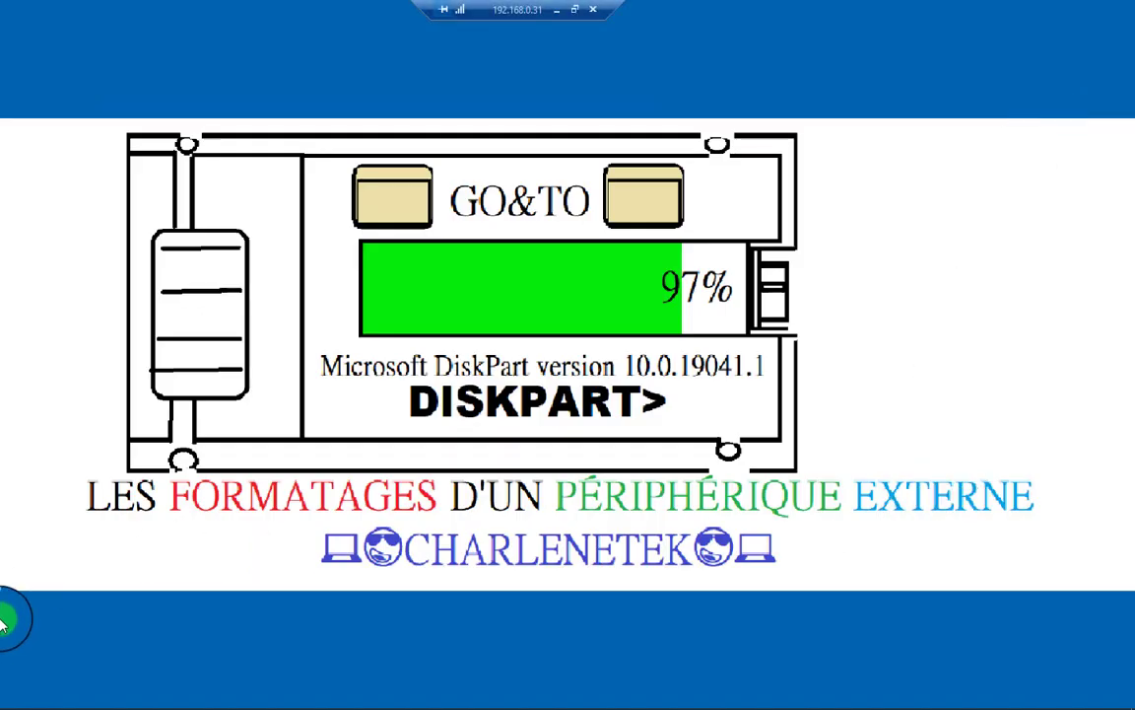
{"action": "mouse_move", "coordinate": [15, 702]}
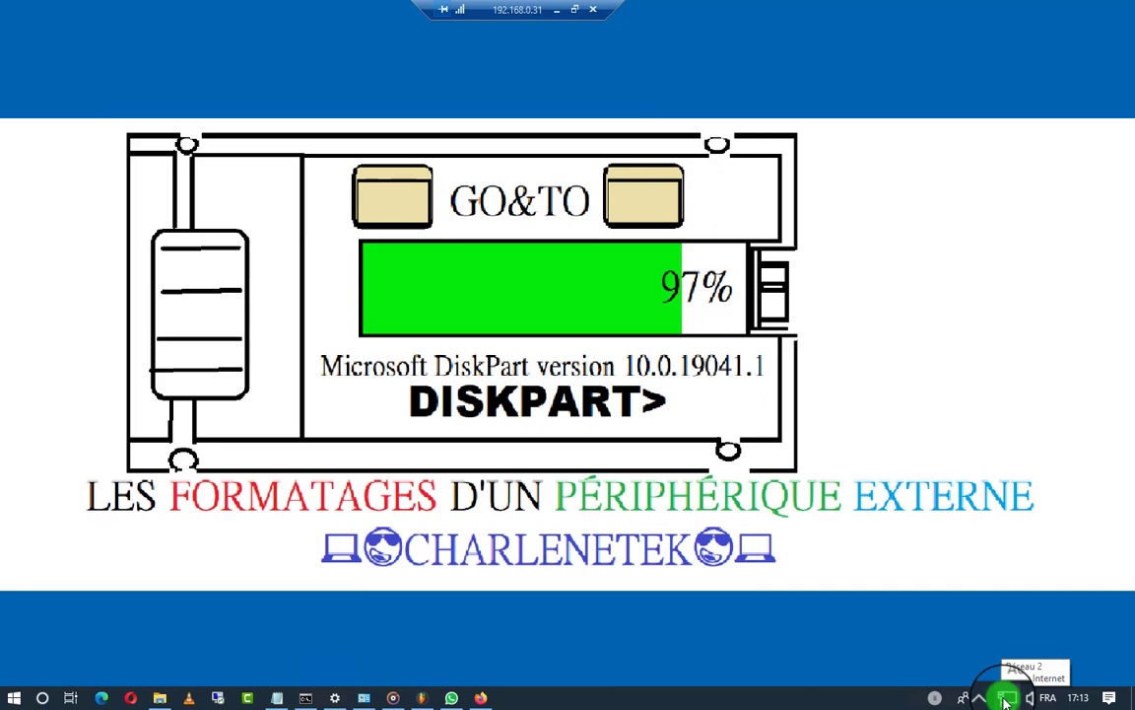
{"action": "left_click", "coordinate": [576, 10]}
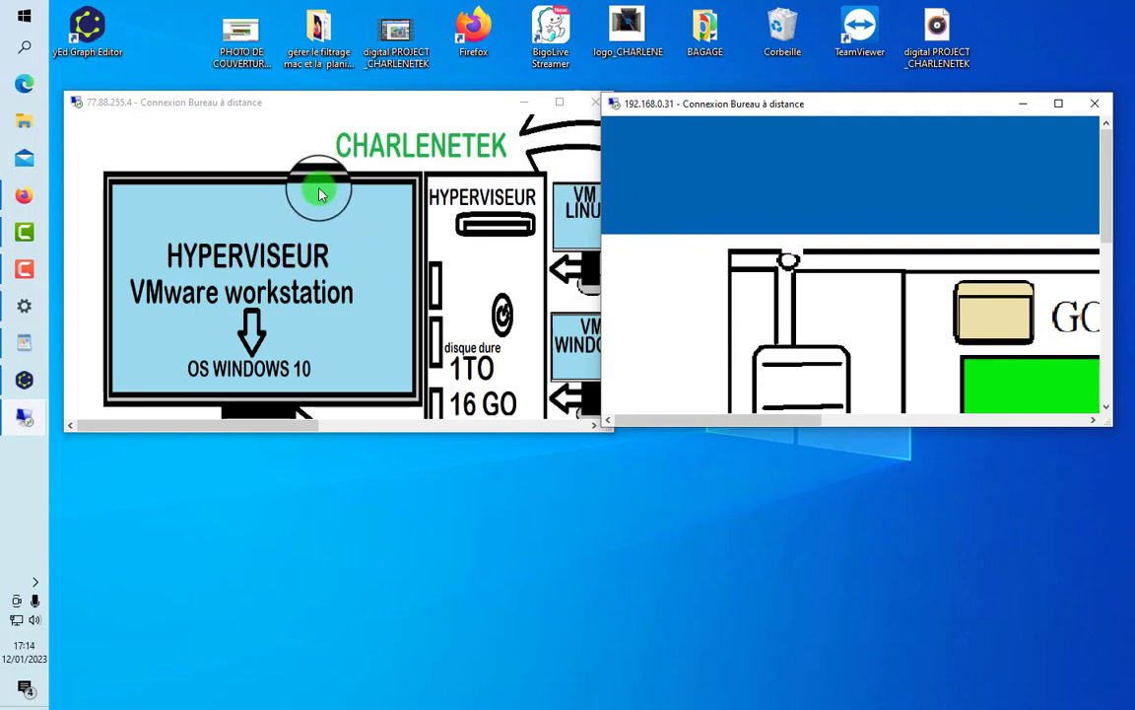
{"action": "left_click", "coordinate": [333, 138]}
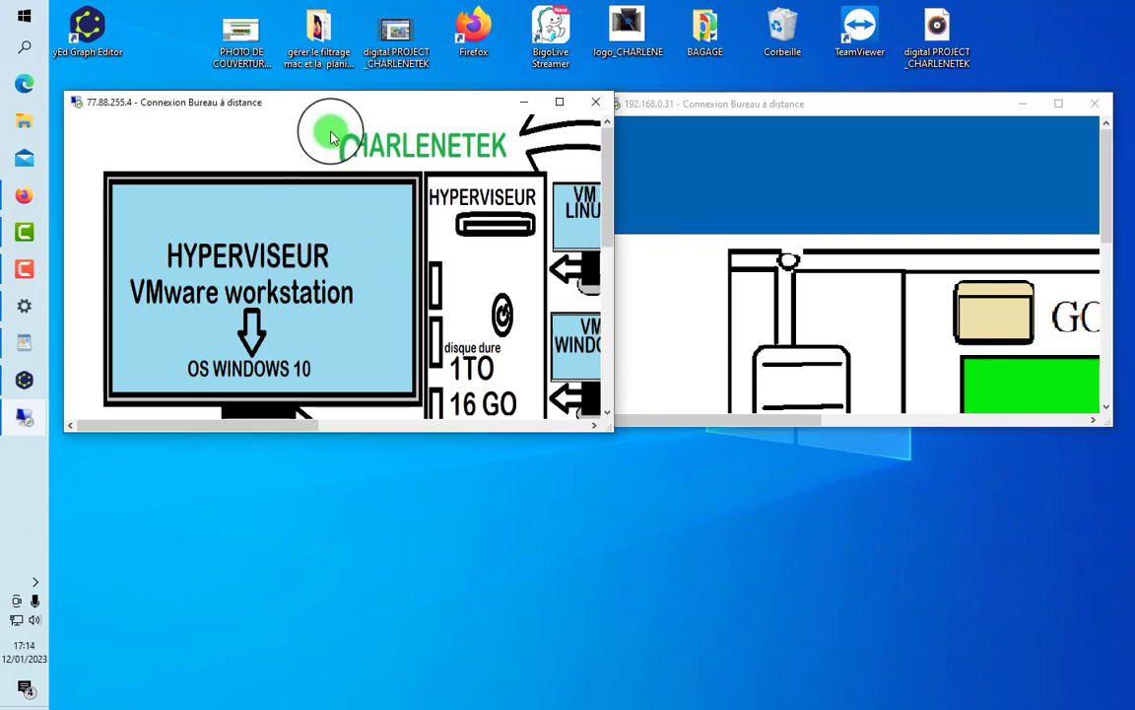
{"action": "left_click", "coordinate": [557, 103]}
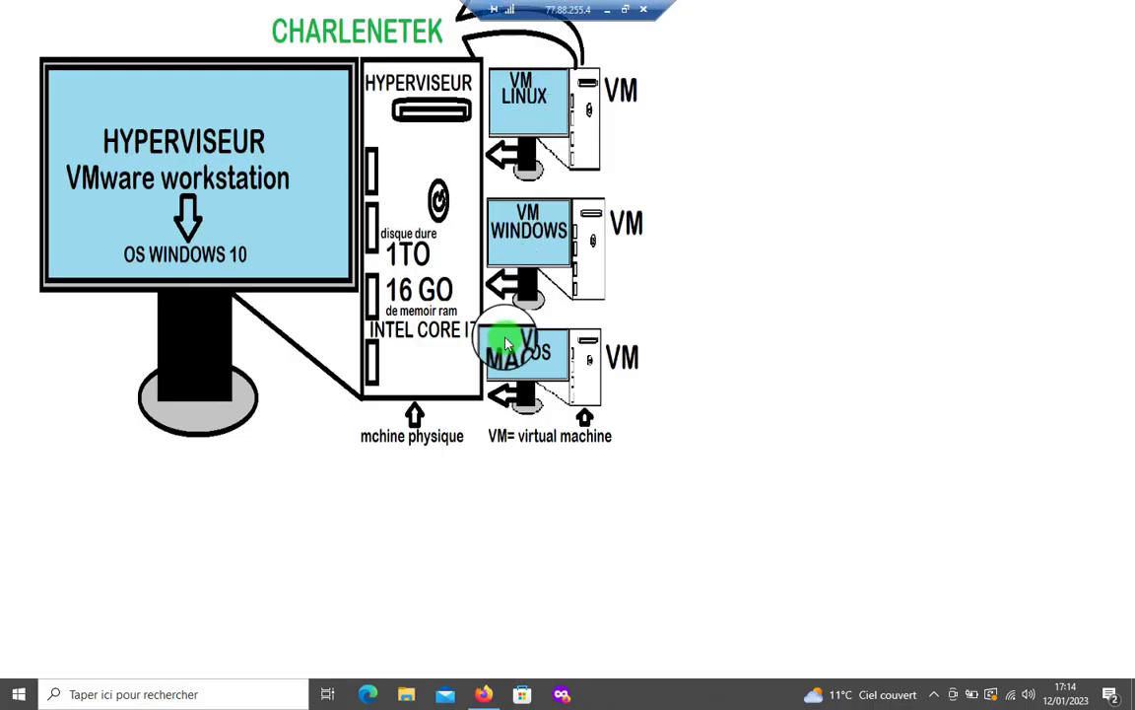
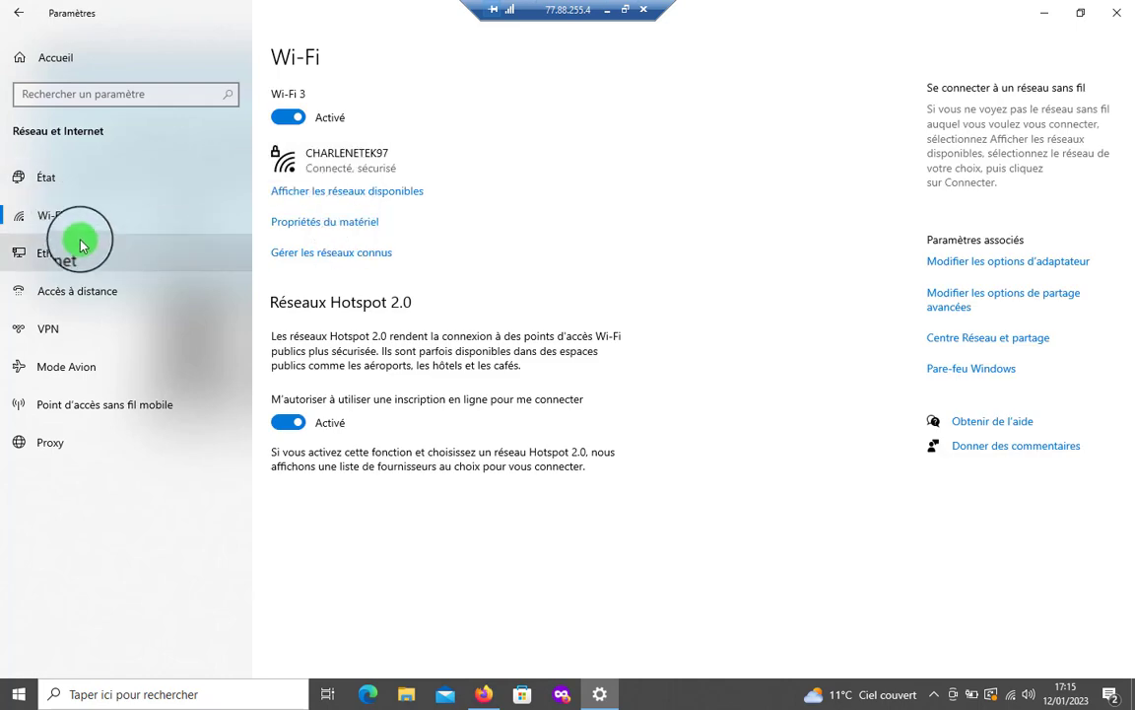
Step: Close the Windows settings in the remote session and reopen the network status page from the list of available Wi-Fi networks
{"action": "left_click", "coordinate": [47, 59]}
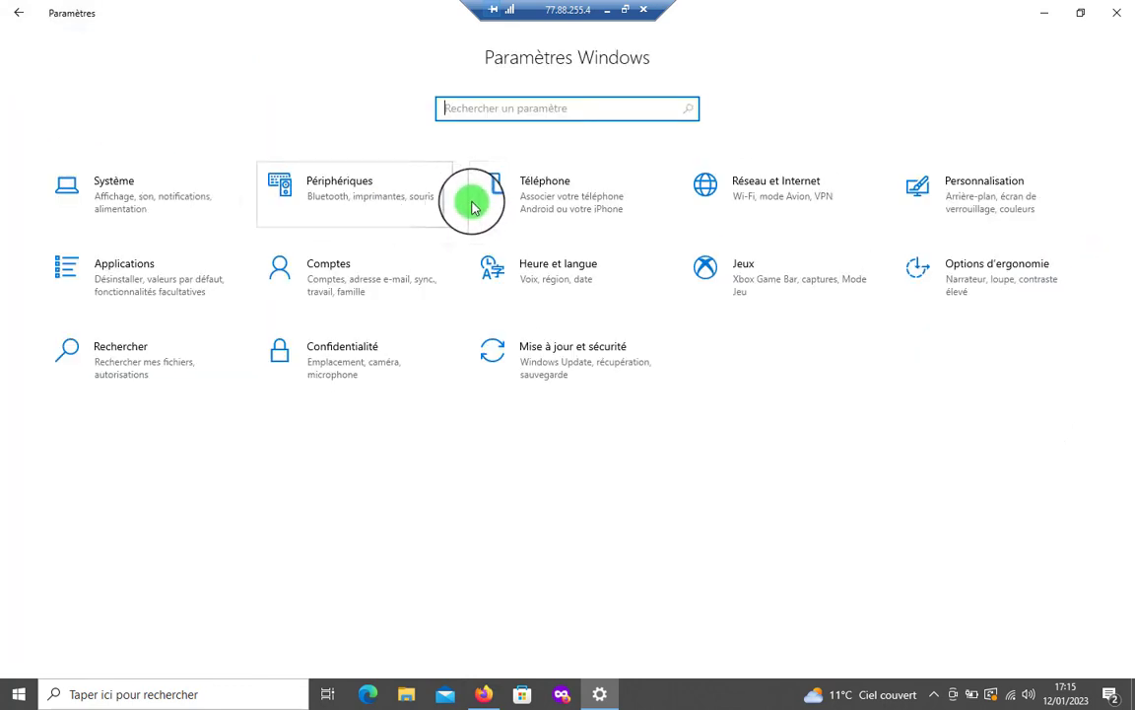
{"action": "left_click", "coordinate": [1123, 12]}
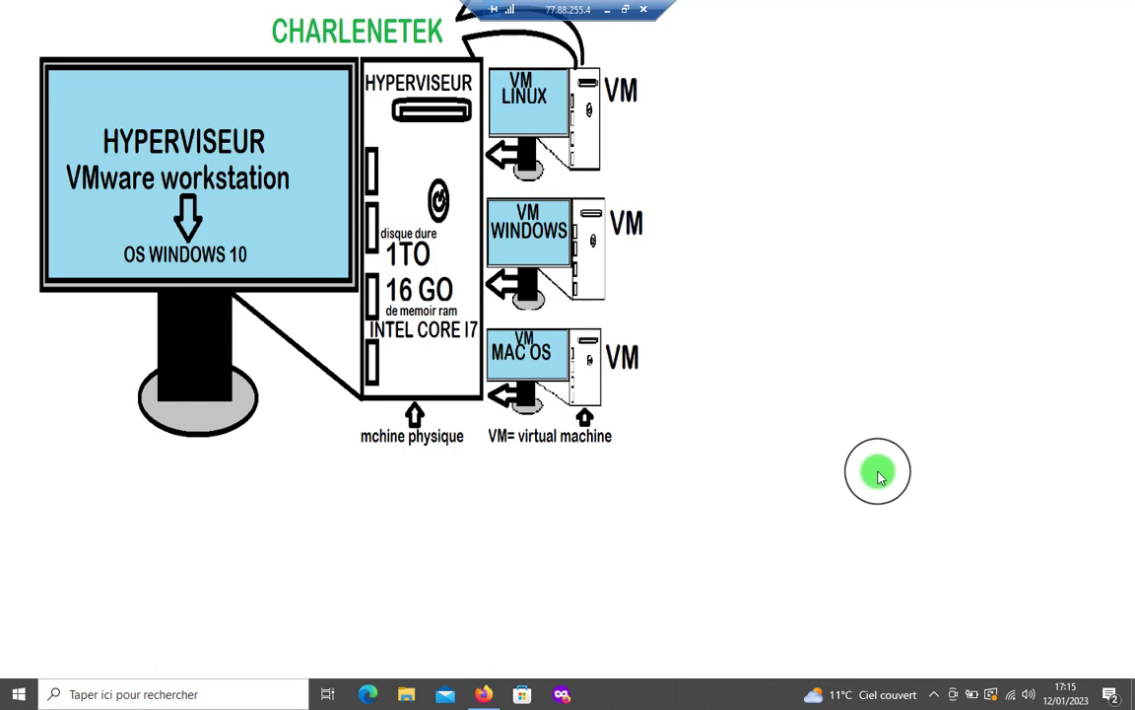
{"action": "left_click", "coordinate": [1010, 695]}
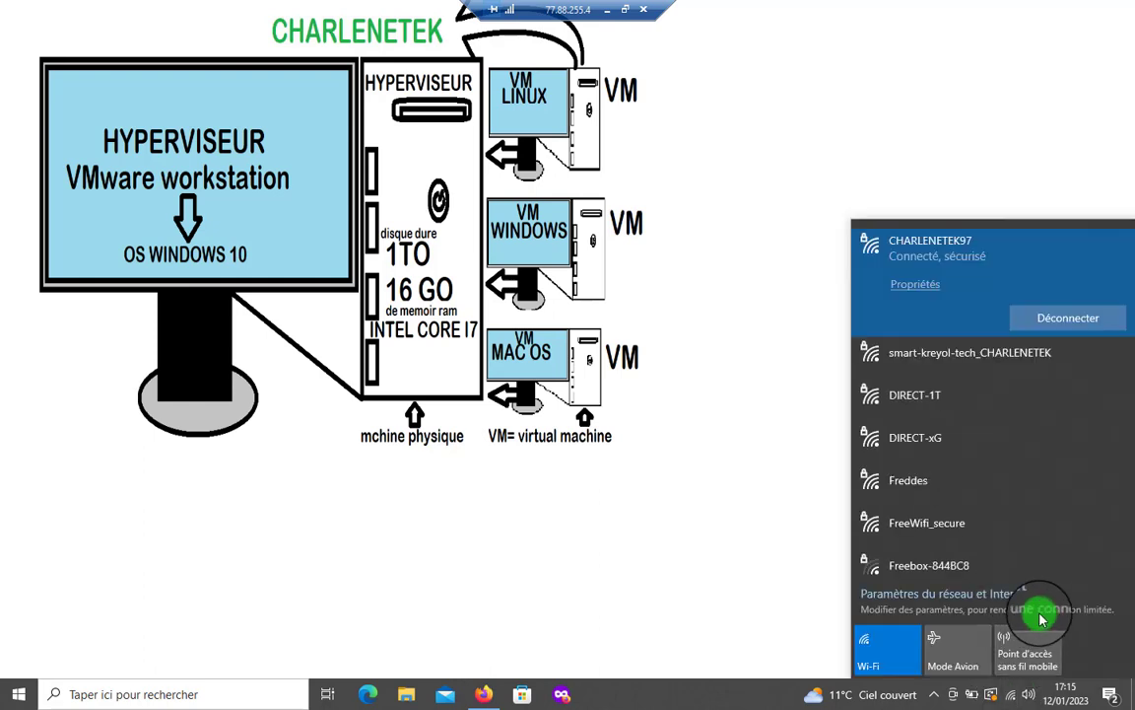
{"action": "left_click", "coordinate": [916, 596]}
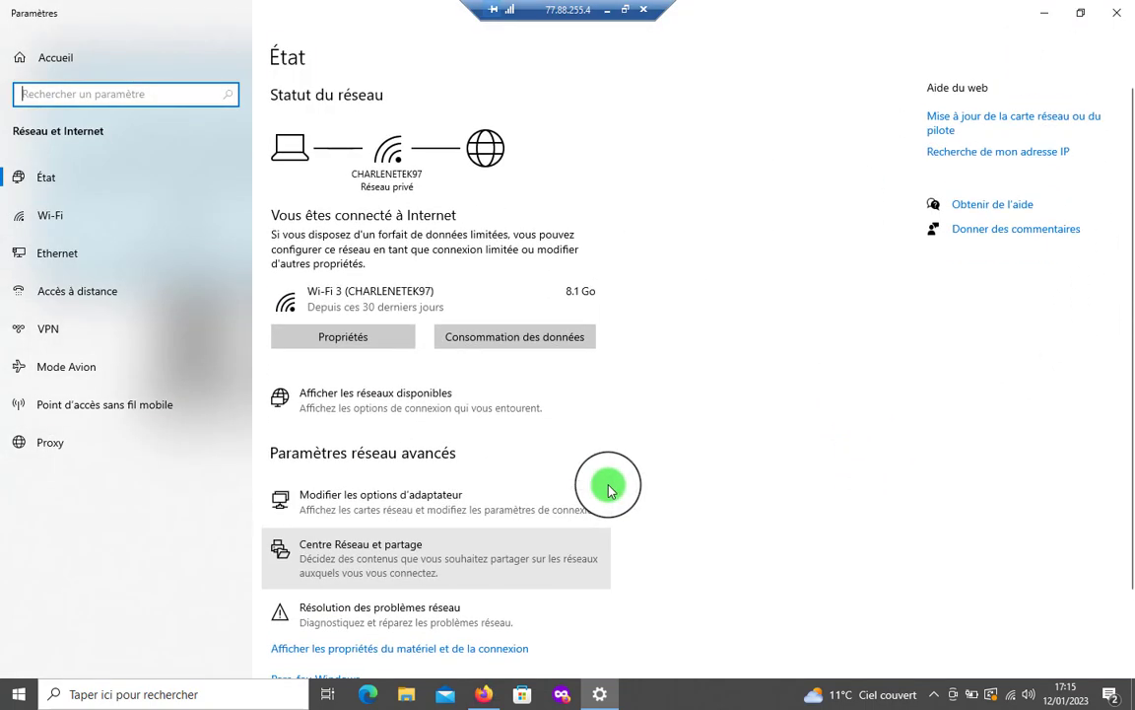
Step: Open Centre Réseau et partage from the advanced network settings, view its basic network information, and close the window
{"action": "scroll", "coordinate": [1122, 245], "scroll_direction": "down", "scroll_amount": 2}
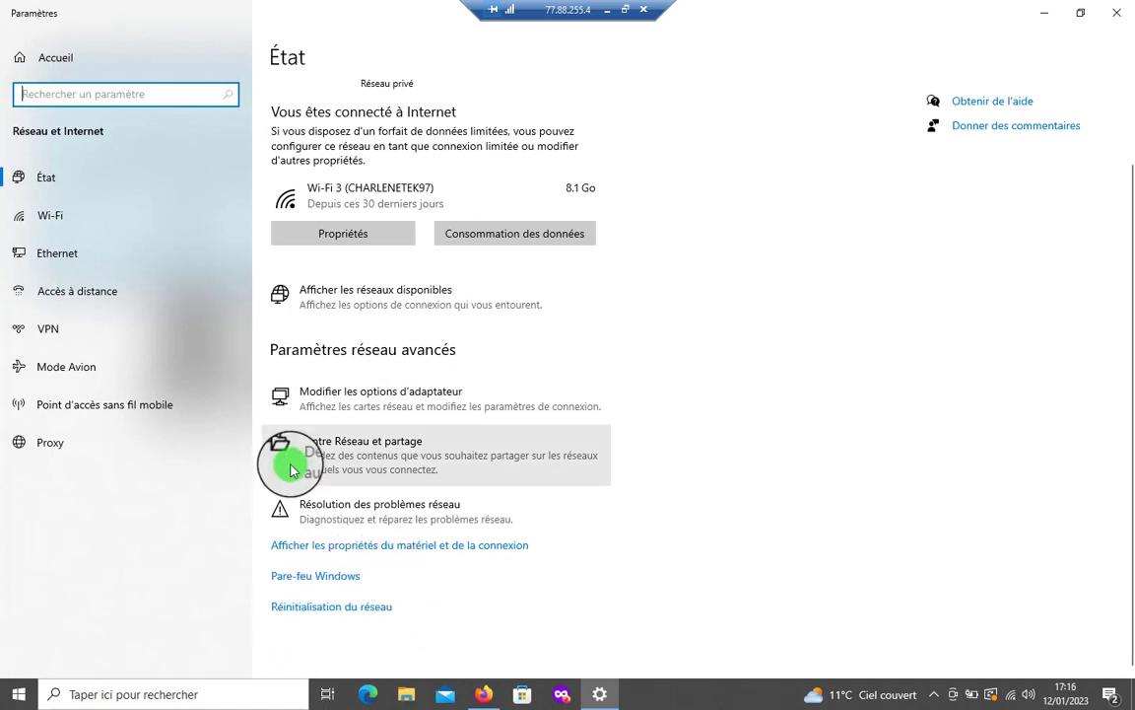
{"action": "left_click", "coordinate": [363, 446]}
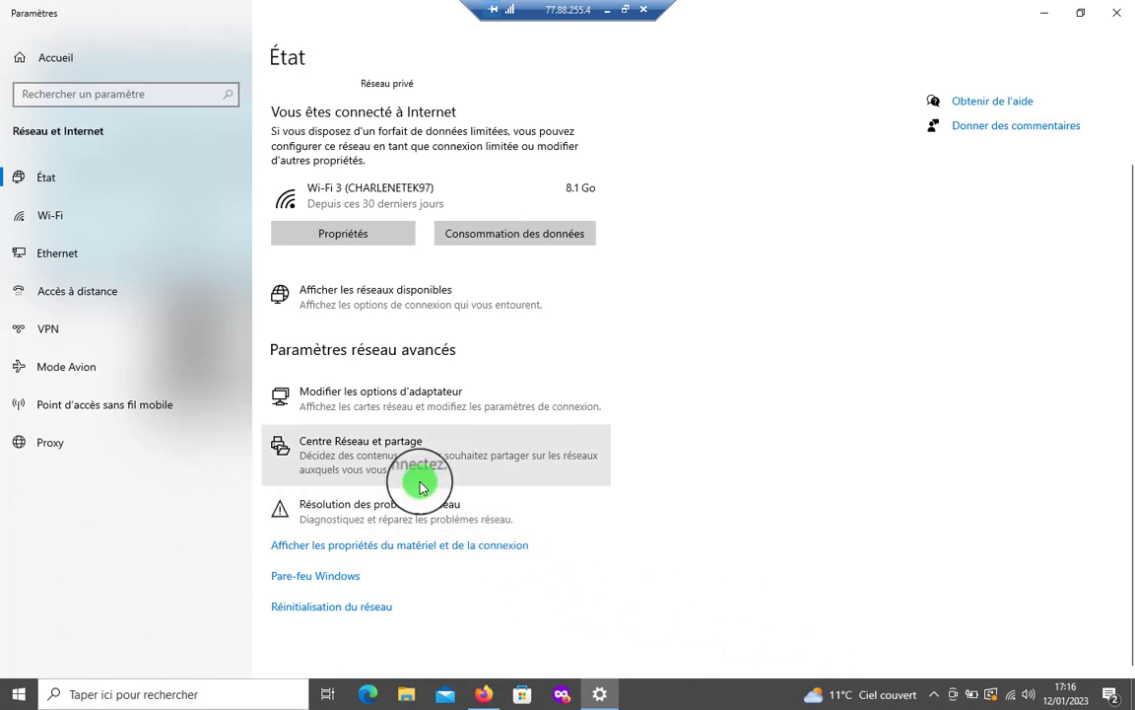
{"action": "left_click", "coordinate": [389, 483]}
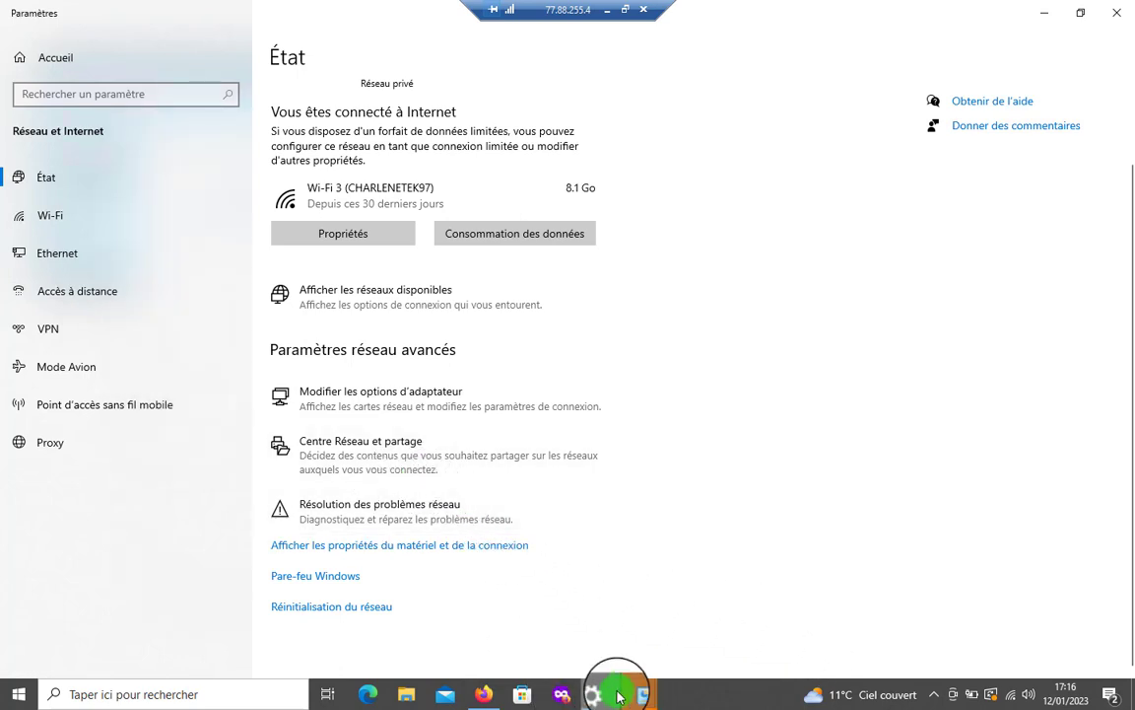
{"action": "left_click", "coordinate": [639, 693]}
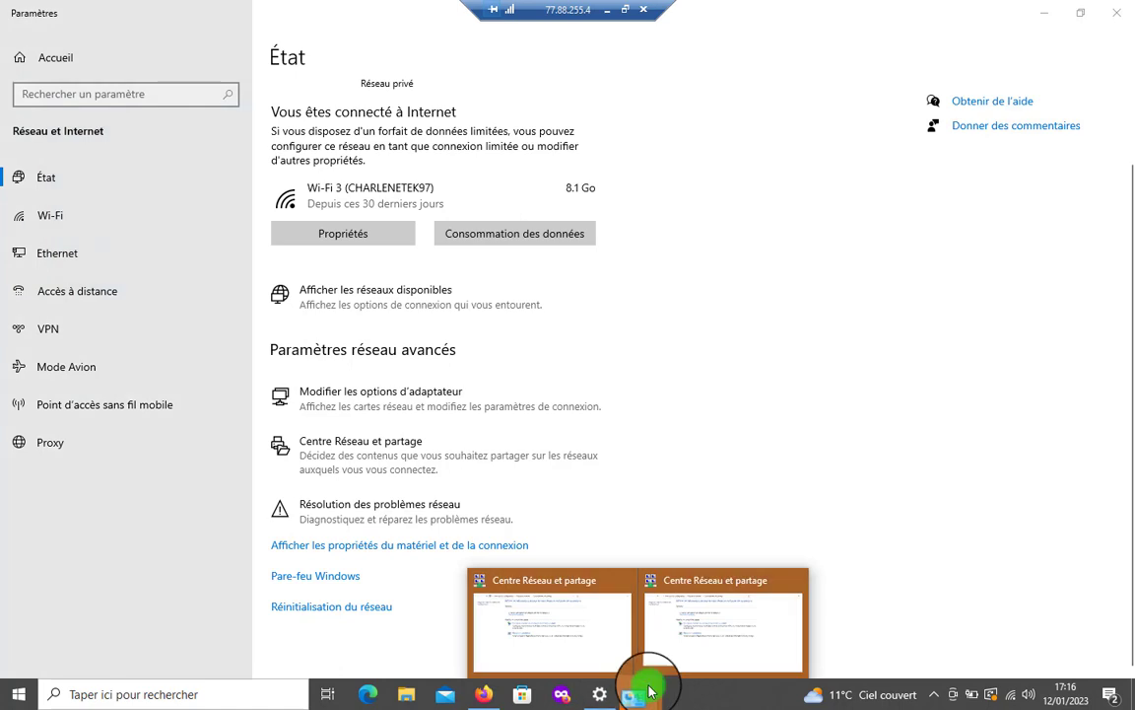
{"action": "left_click", "coordinate": [771, 595]}
{"action": "left_click", "coordinate": [882, 579]}
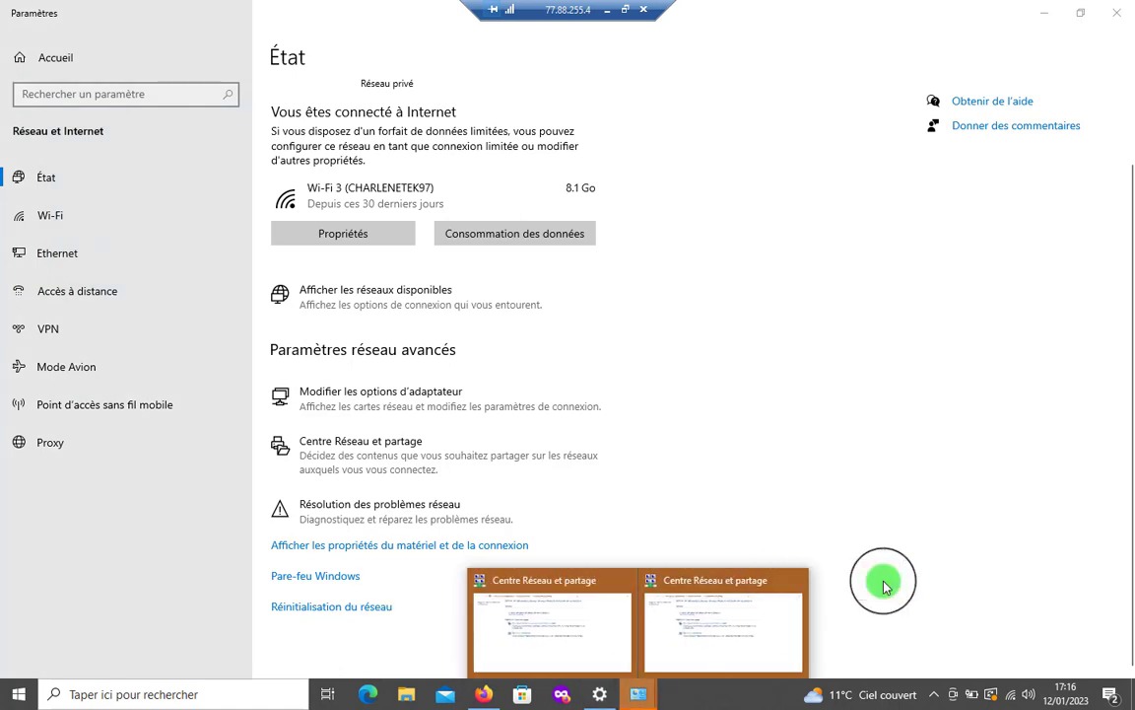
{"action": "left_click", "coordinate": [810, 601]}
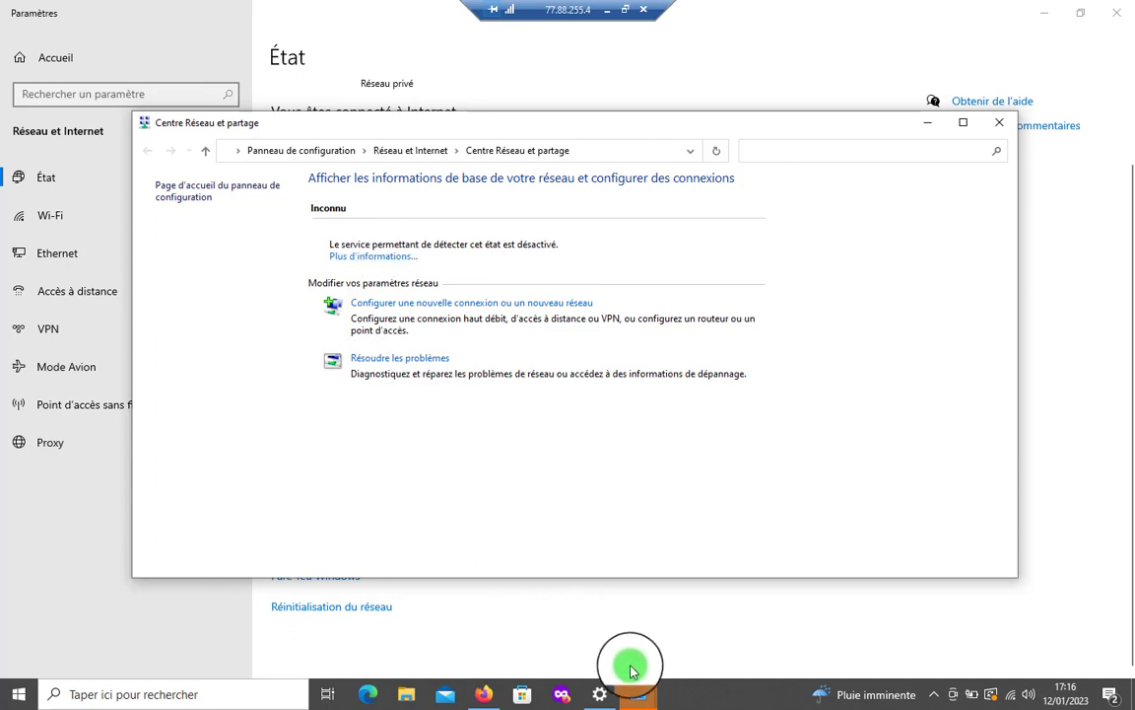
{"action": "left_click", "coordinate": [639, 695]}
{"action": "left_click", "coordinate": [581, 621]}
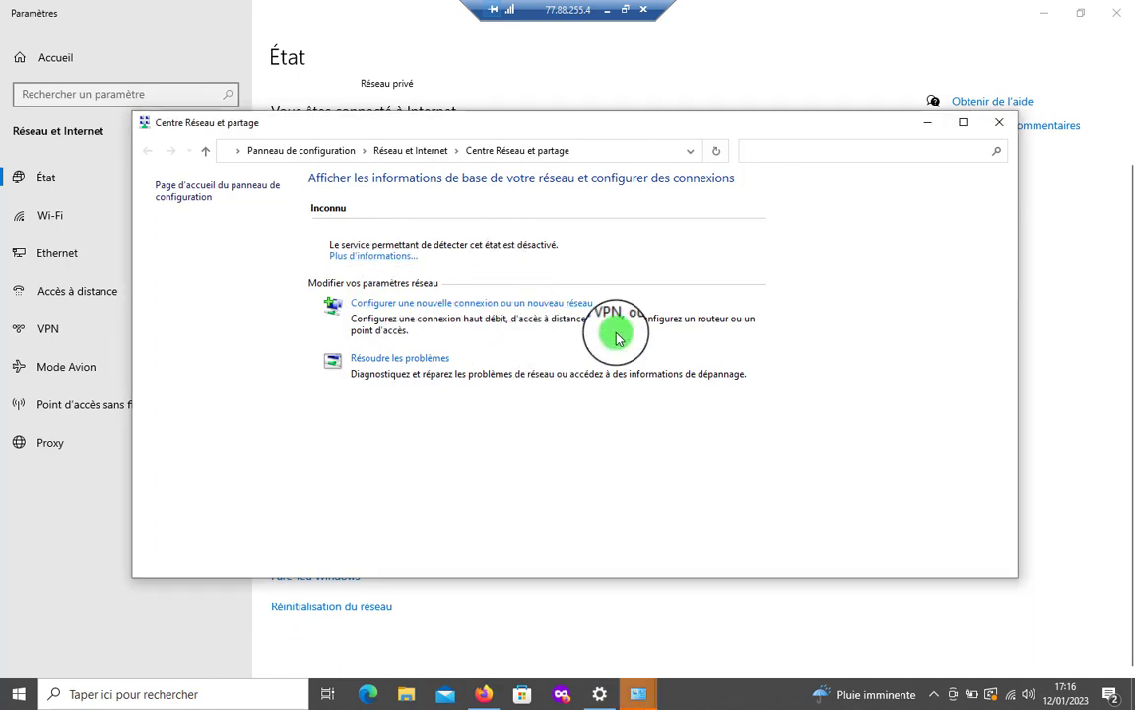
{"action": "left_click", "coordinate": [999, 126]}
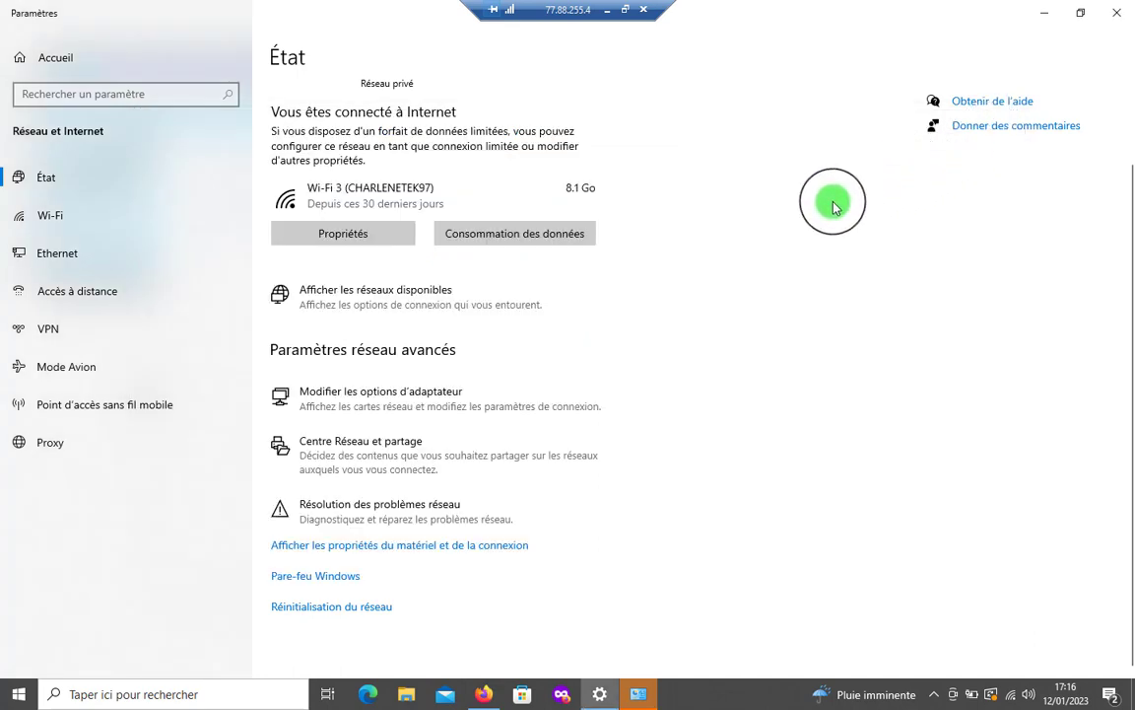
Step: View the hardware and connection properties, highlight the IPv4 and IPv6 addresses of Ethernet 3, and return to the network status page
{"action": "left_click", "coordinate": [363, 545]}
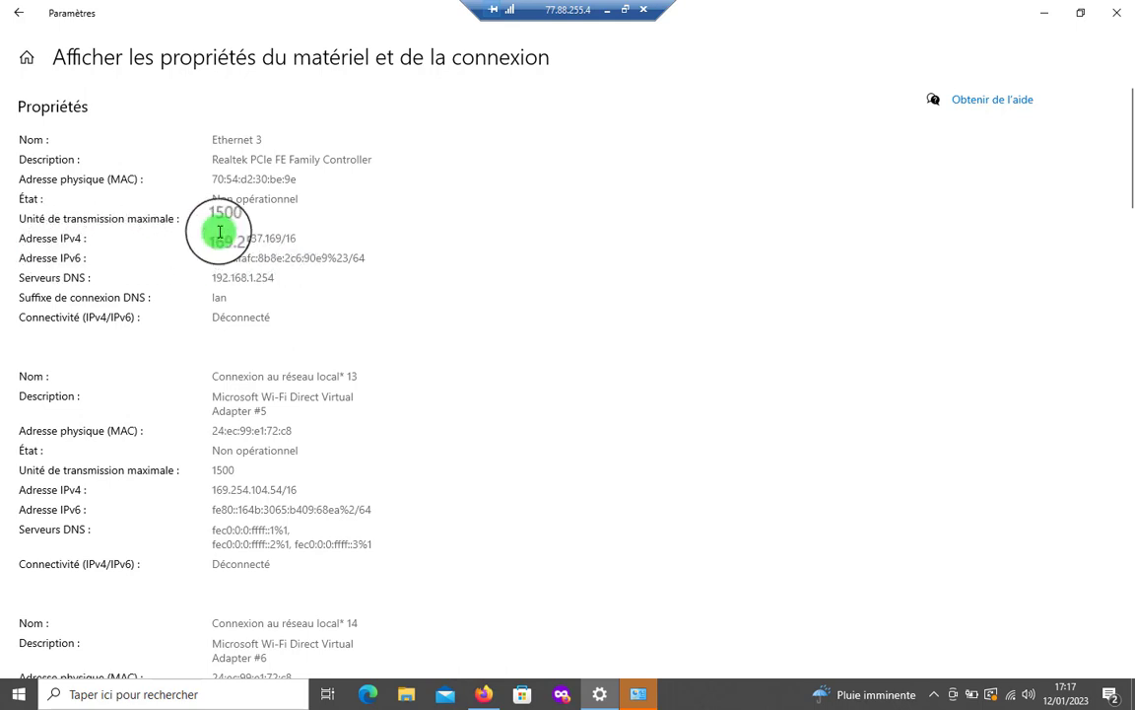
{"action": "left_click_drag", "start_coordinate": [214, 239], "coordinate": [329, 257]}
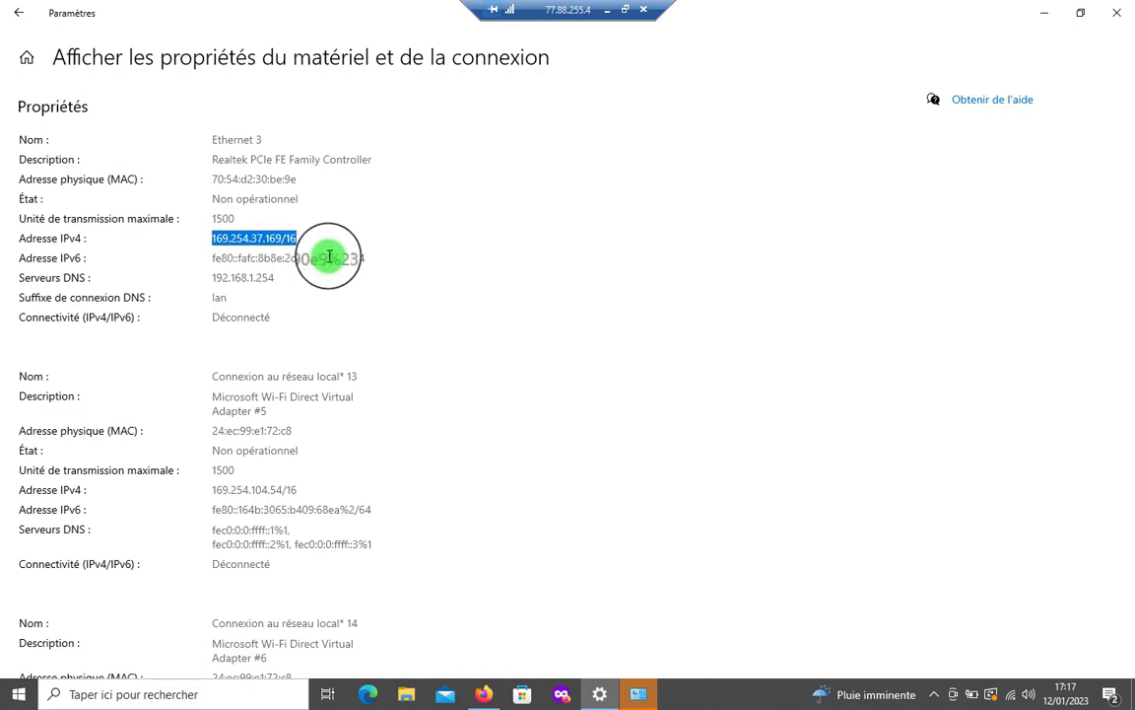
{"action": "left_click", "coordinate": [301, 241]}
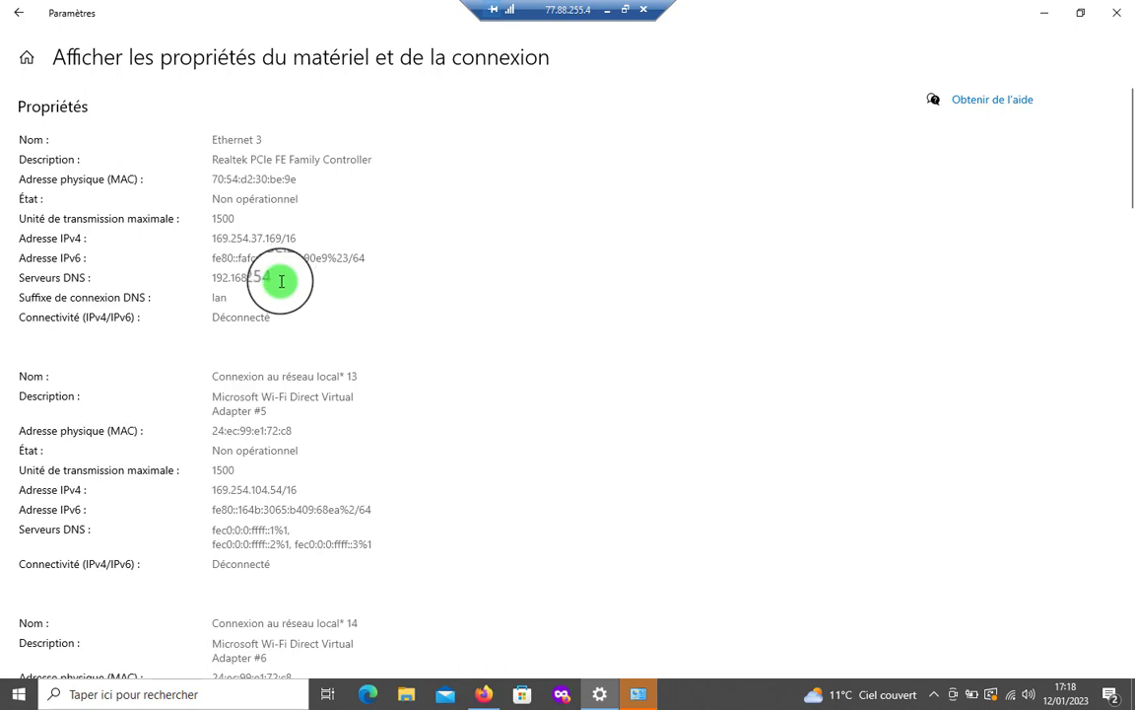
{"action": "left_click_drag", "start_coordinate": [371, 257], "coordinate": [210, 261]}
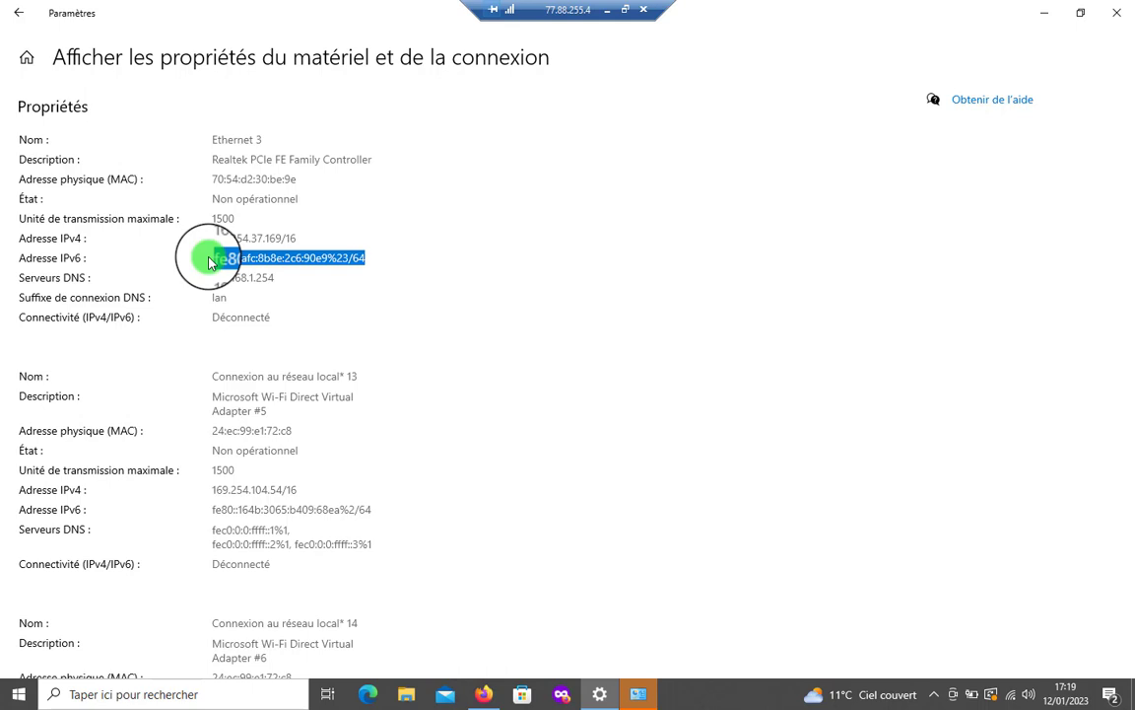
{"action": "left_click", "coordinate": [22, 22]}
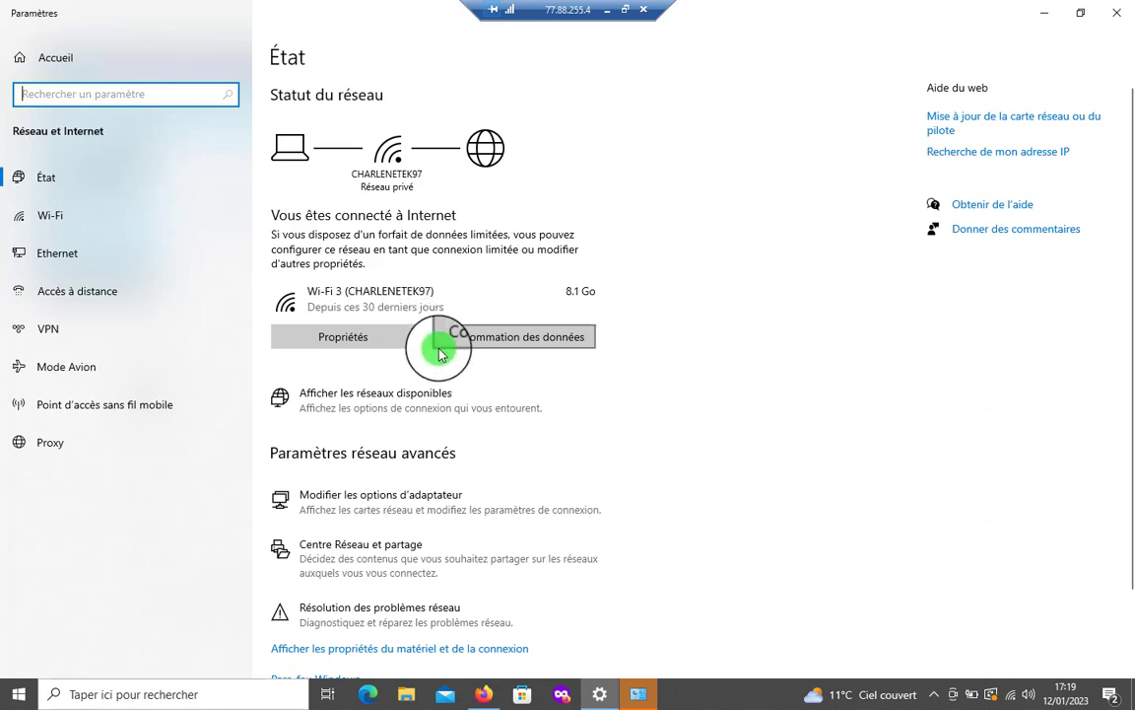
Step: Open the CHARLENETEK97 connection properties, decline the switch to Sécurité Windows, and set the network profile to Public
{"action": "left_click", "coordinate": [357, 349]}
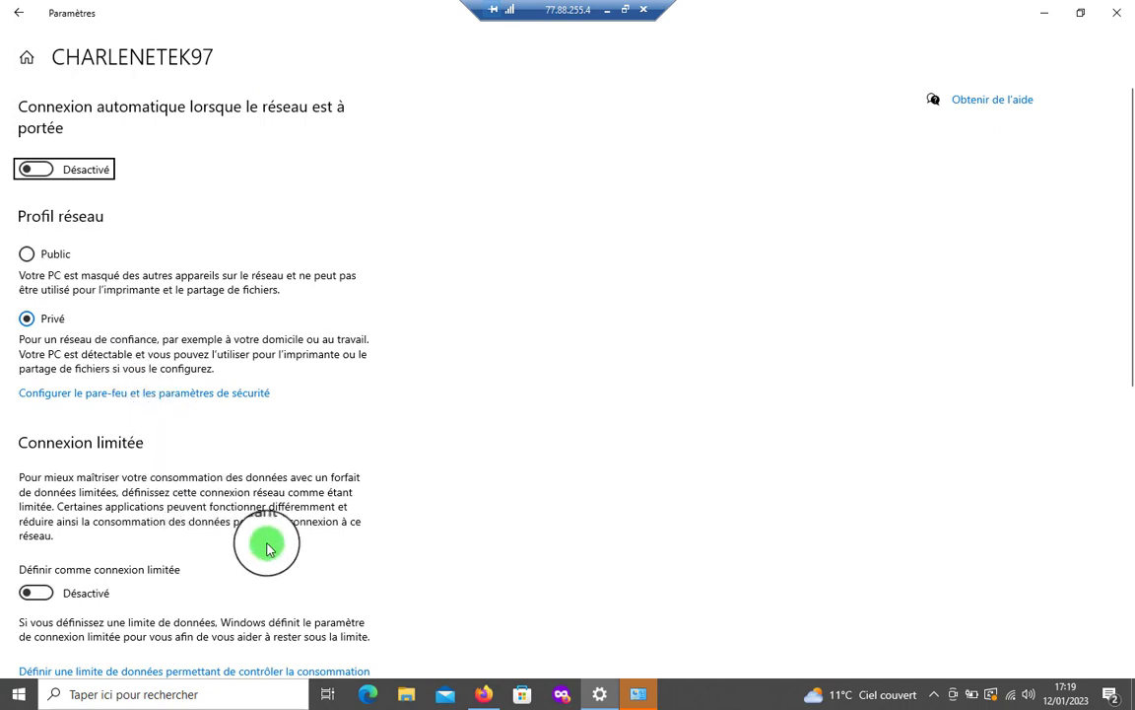
{"action": "left_click", "coordinate": [129, 393]}
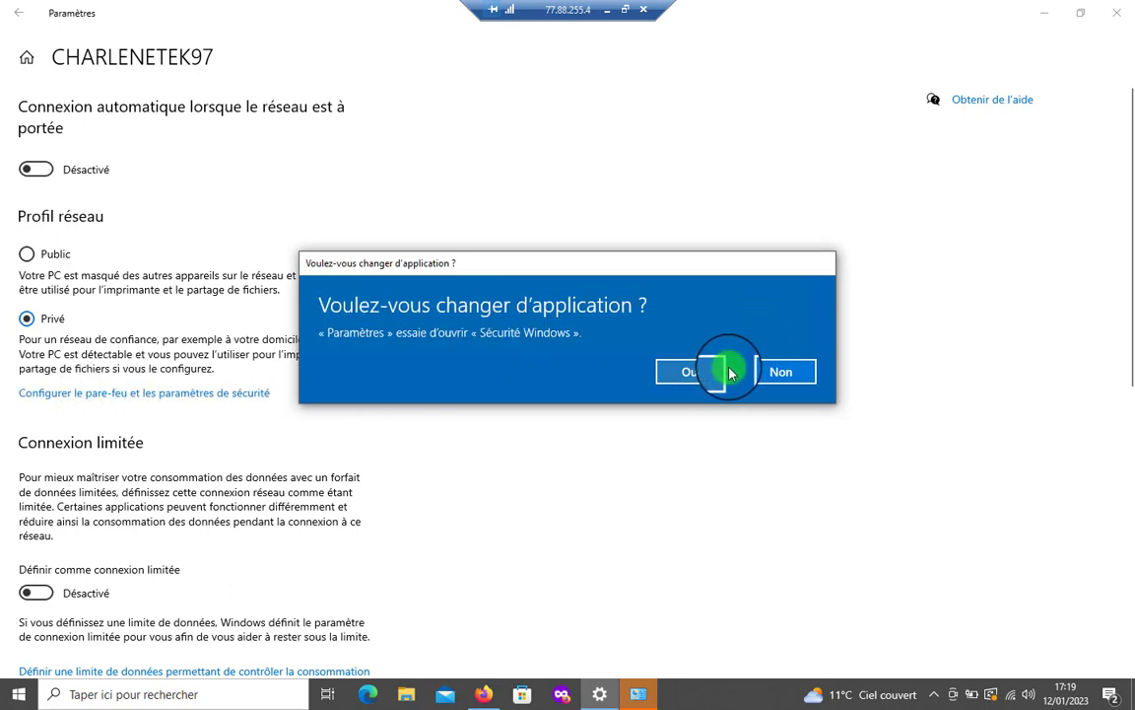
{"action": "left_click", "coordinate": [781, 374]}
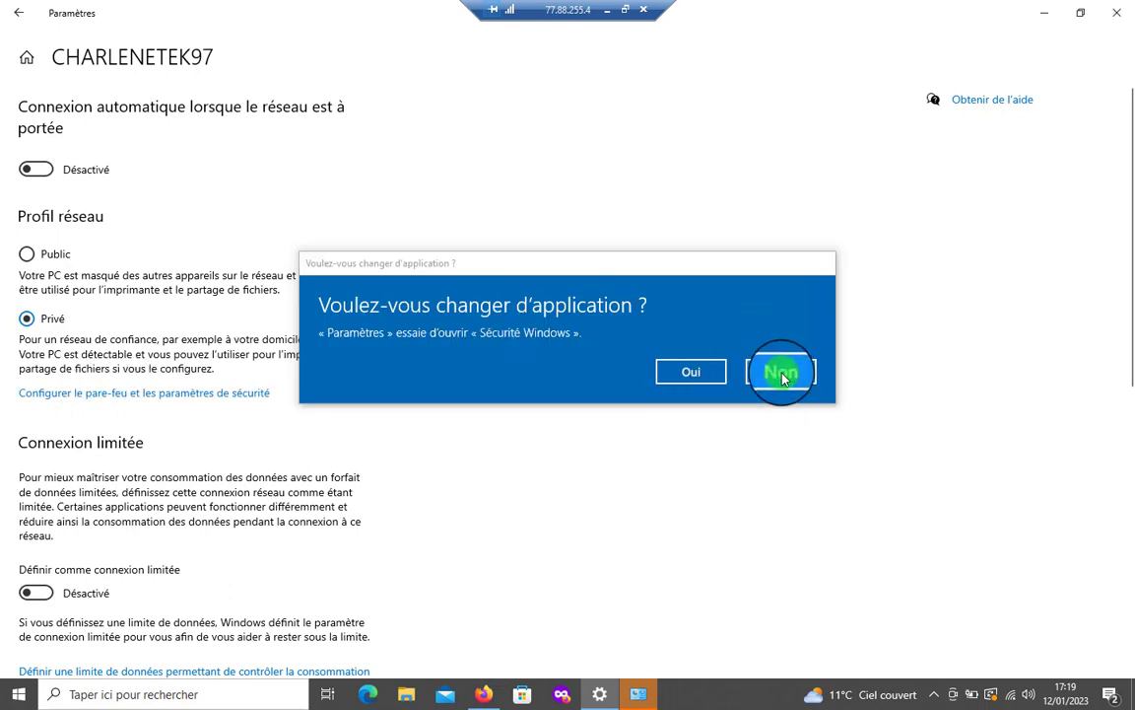
{"action": "left_click", "coordinate": [18, 12]}
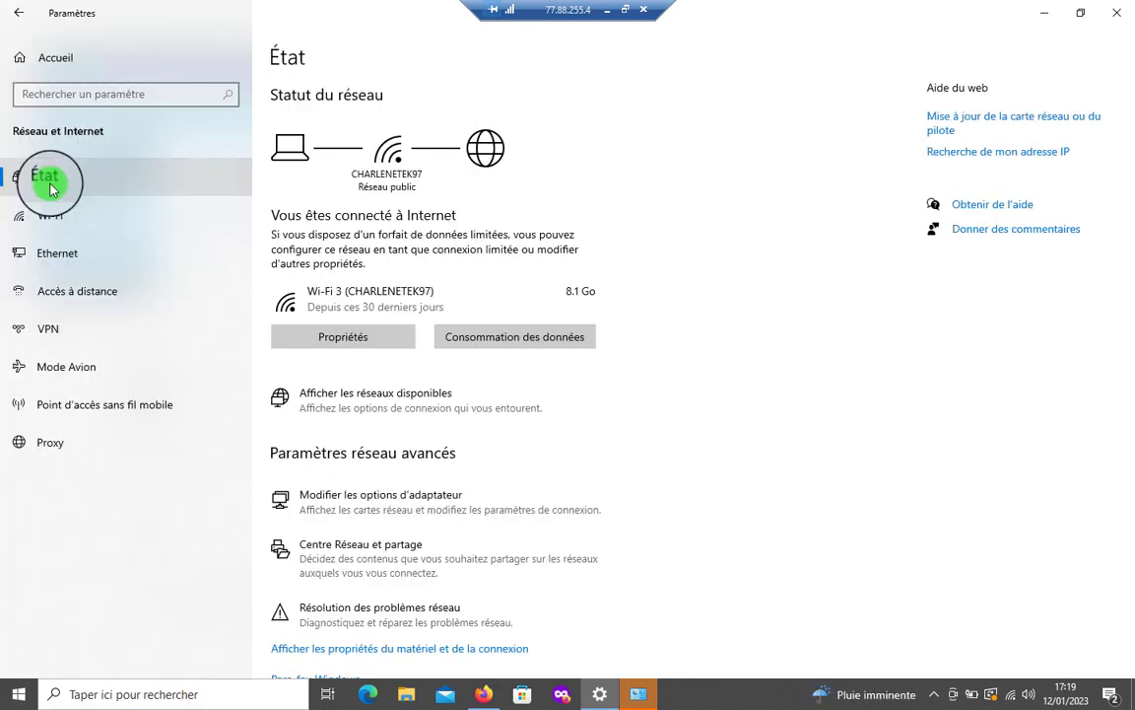
{"action": "left_click", "coordinate": [19, 13]}
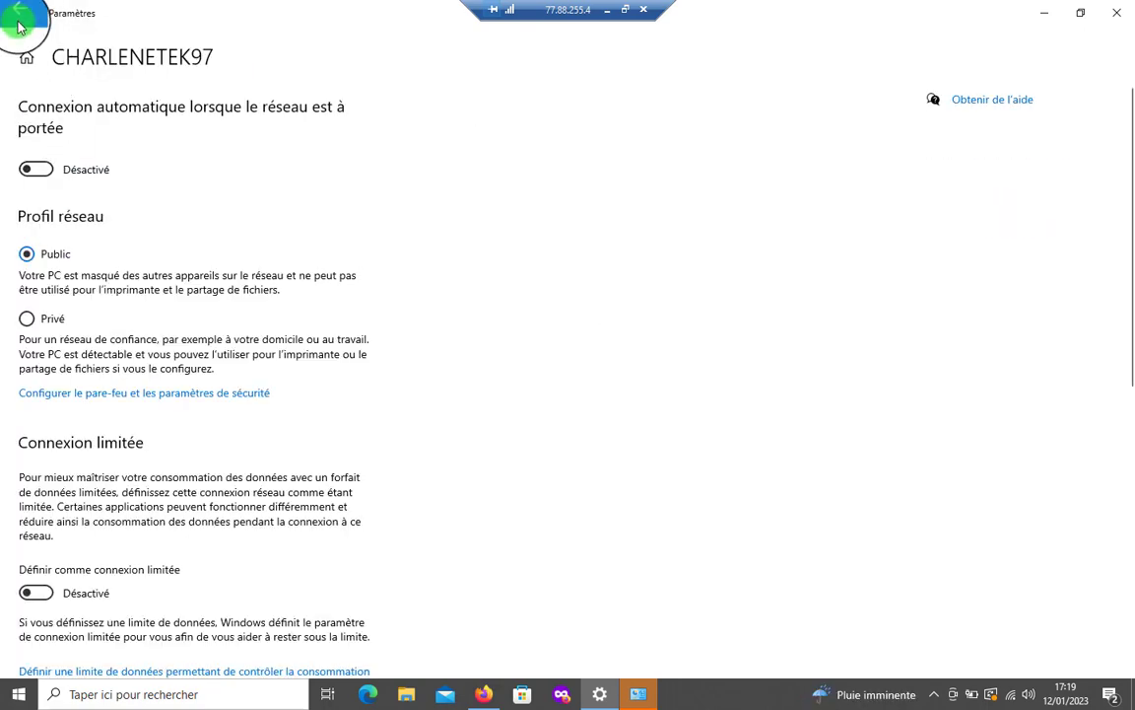
{"action": "left_click", "coordinate": [18, 22]}
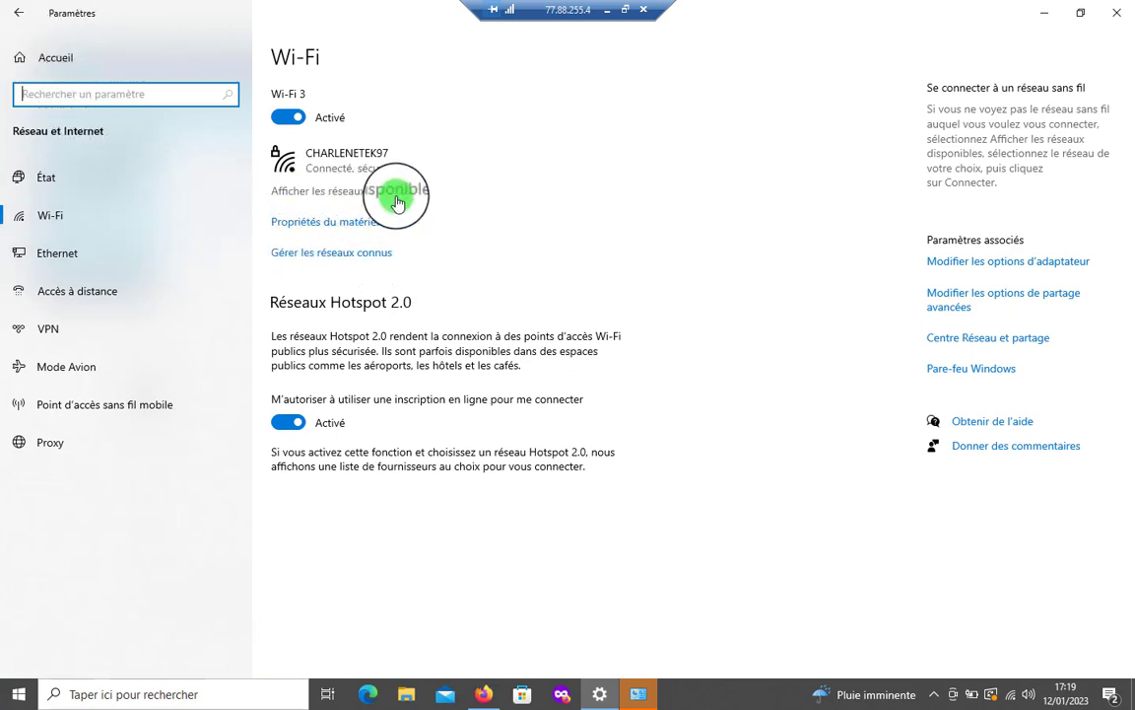
Step: Reach Centre Réseau et partage from the Ethernet settings and Panneau de configuration, and display the Wi-Fi 3 connection details
{"action": "left_click", "coordinate": [65, 256]}
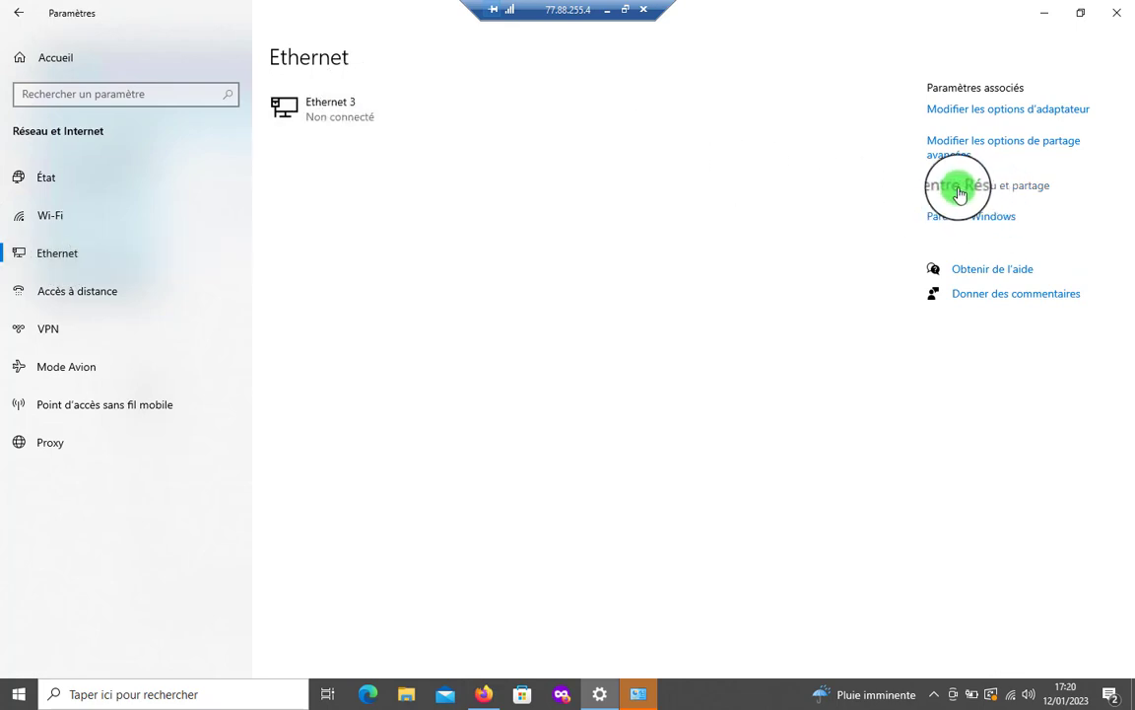
{"action": "left_click", "coordinate": [1044, 193]}
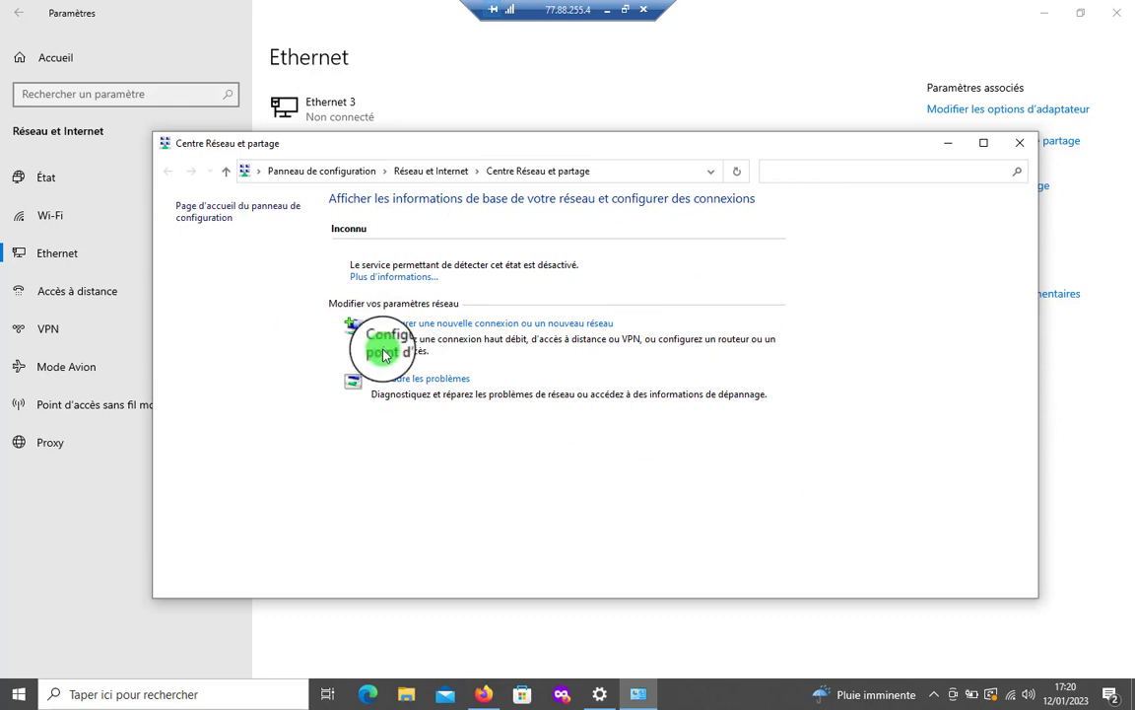
{"action": "left_click", "coordinate": [352, 171]}
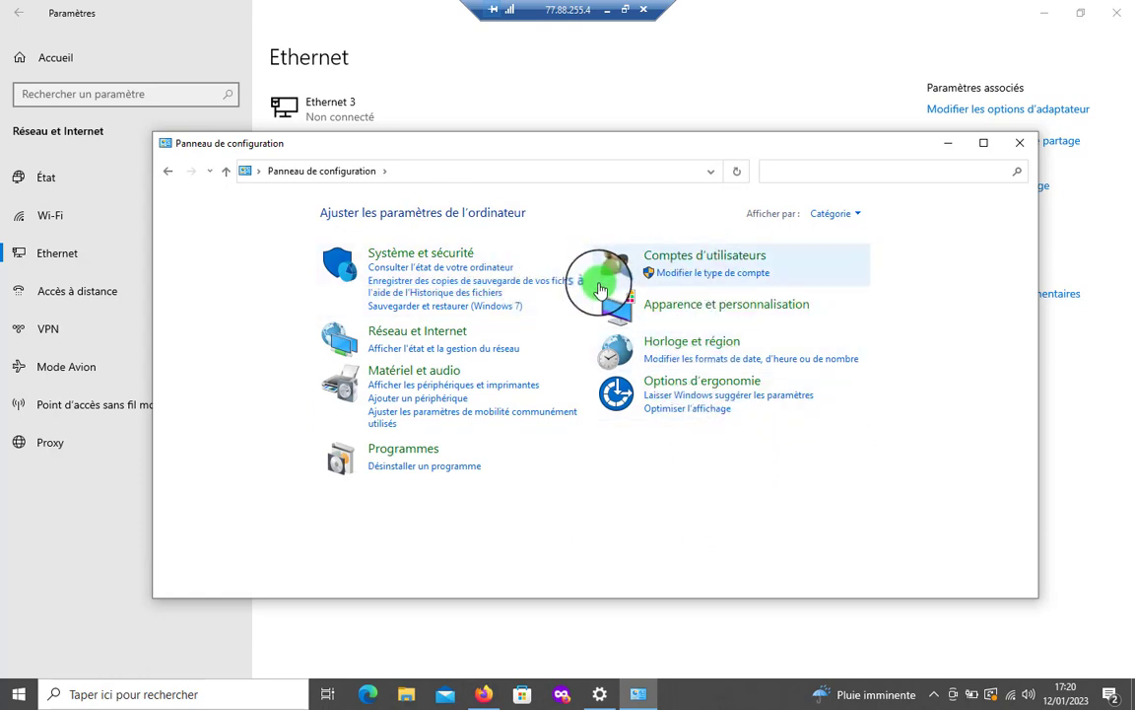
{"action": "left_click", "coordinate": [436, 349]}
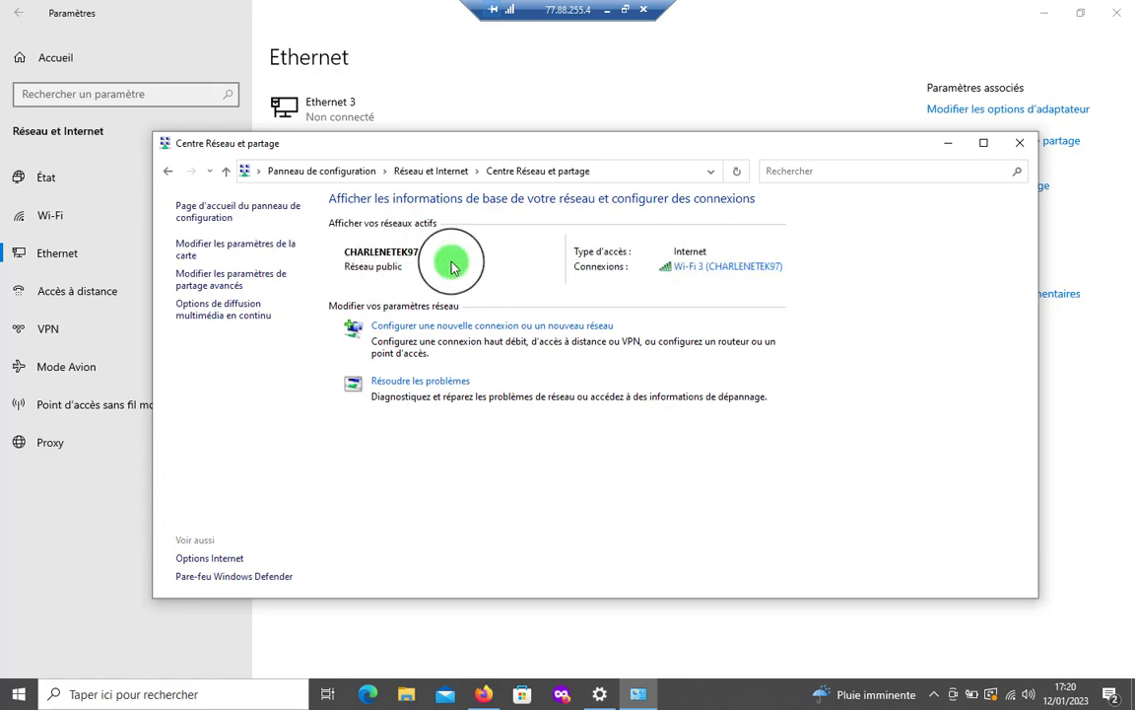
{"action": "left_click", "coordinate": [676, 272]}
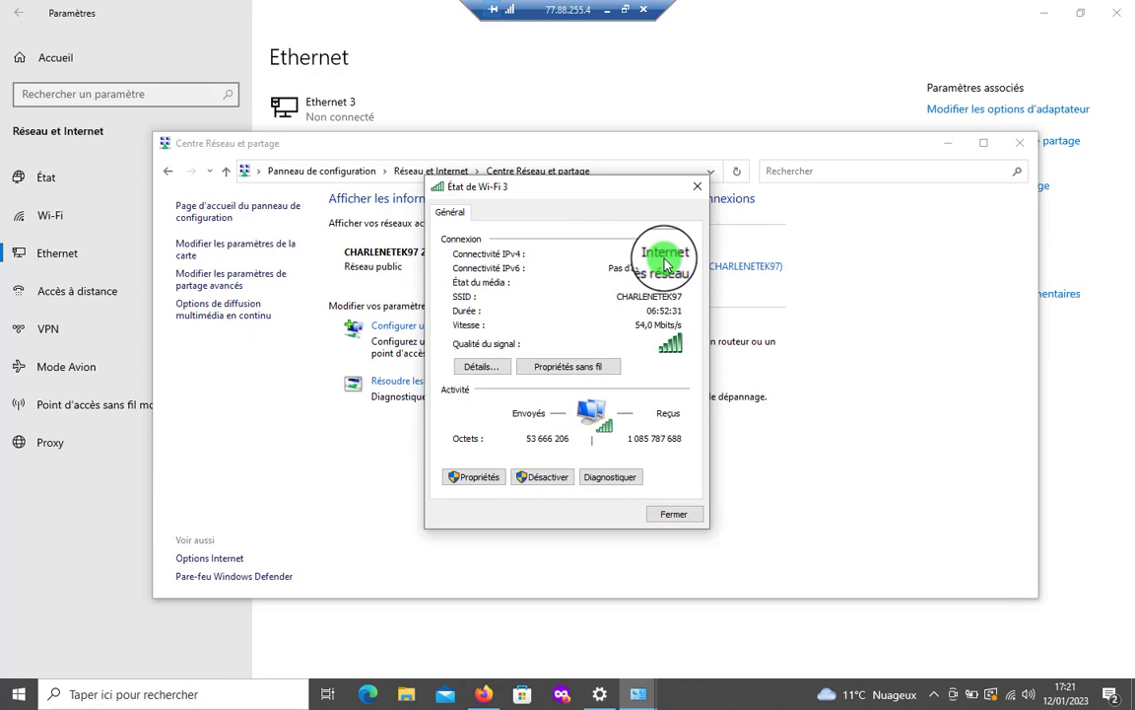
{"action": "left_click", "coordinate": [481, 367]}
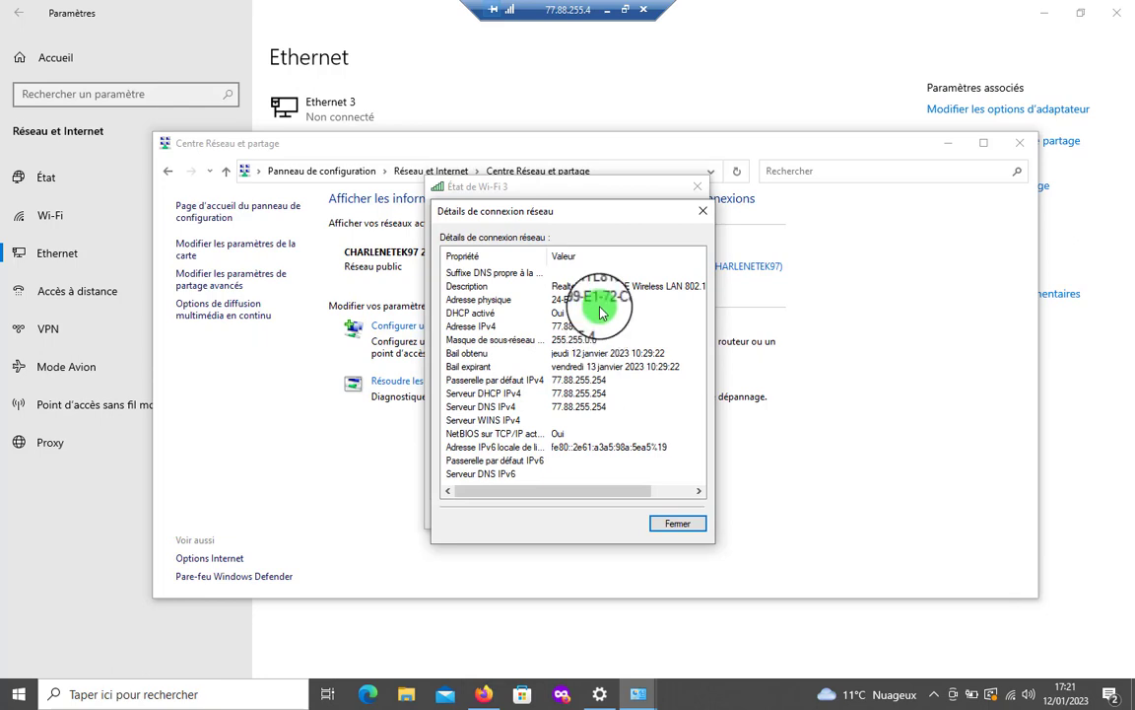
Step: Switch the 77.88.255.4 session between minimized, windowed and full screen, and highlight Adresse physique in its connection details
{"action": "left_click", "coordinate": [610, 11]}
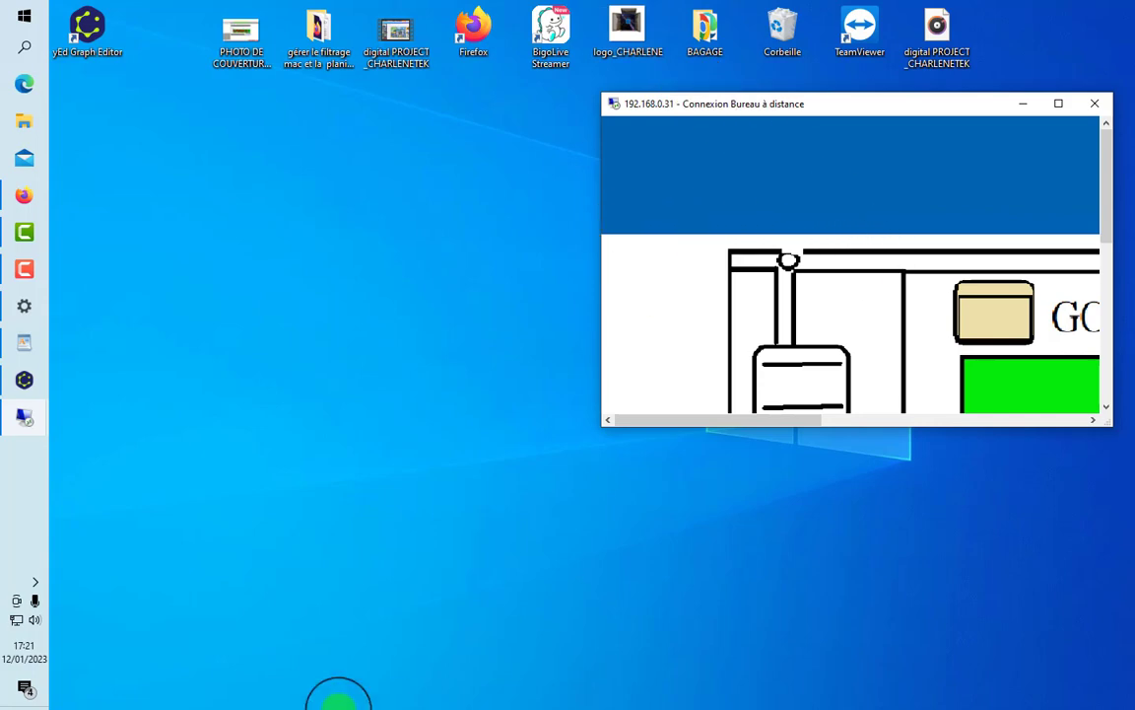
{"action": "left_click", "coordinate": [22, 417]}
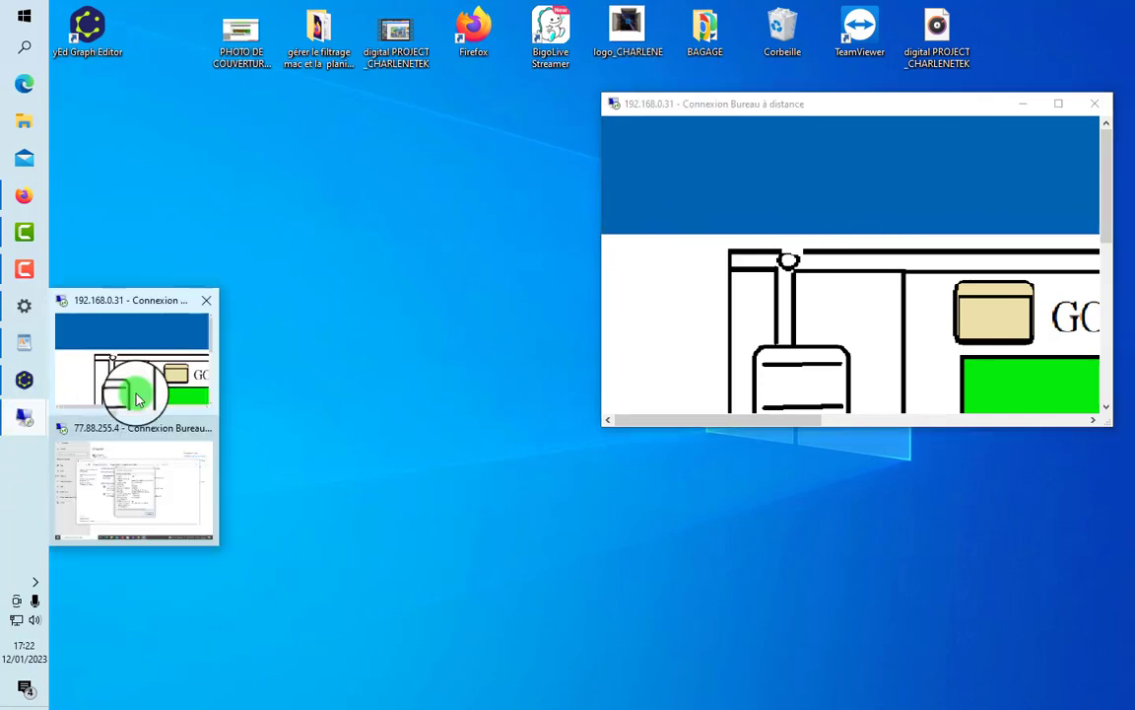
{"action": "left_click", "coordinate": [164, 490]}
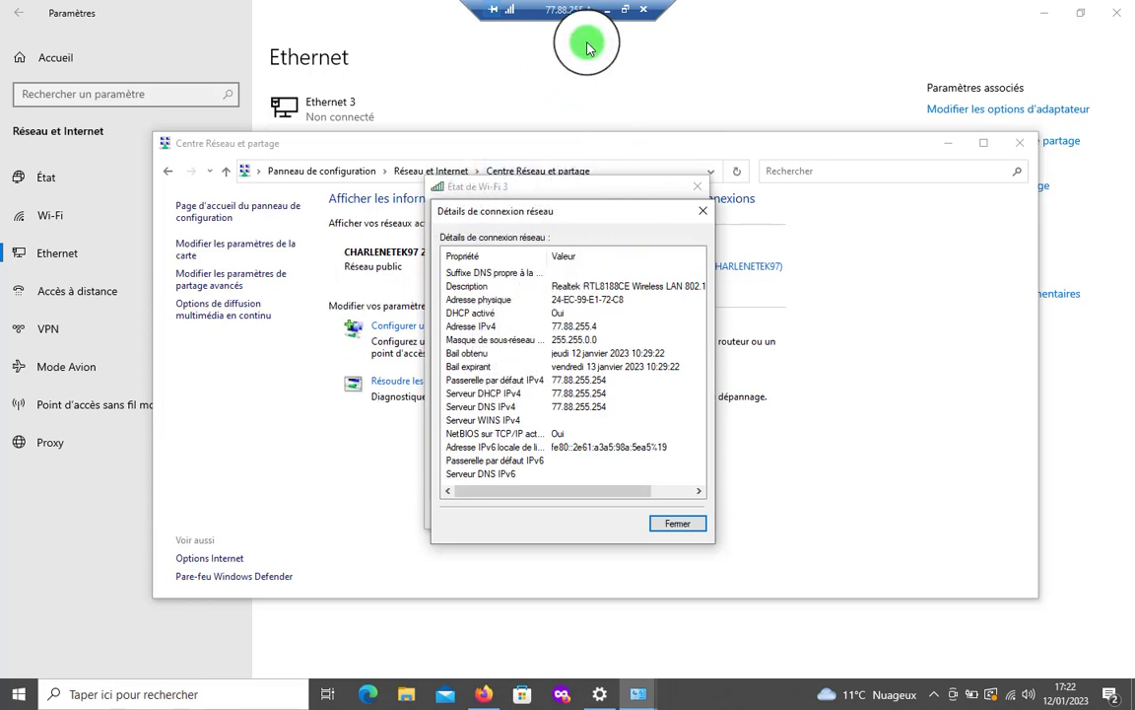
{"action": "left_click", "coordinate": [628, 11]}
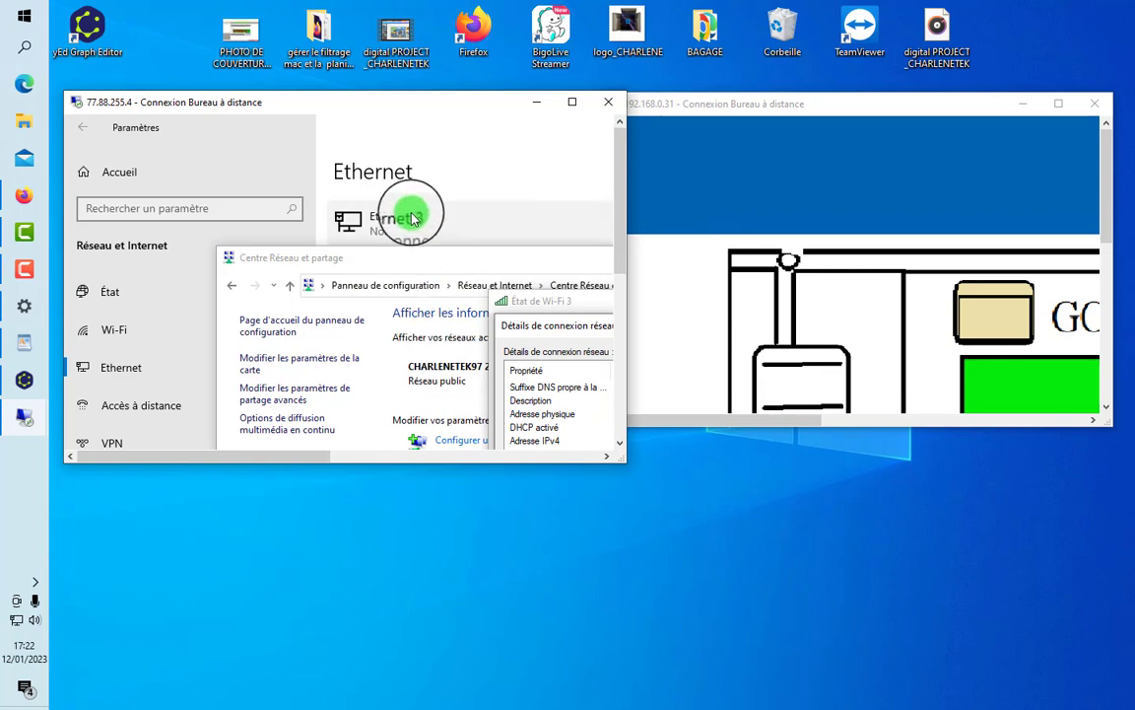
{"action": "left_click", "coordinate": [572, 102]}
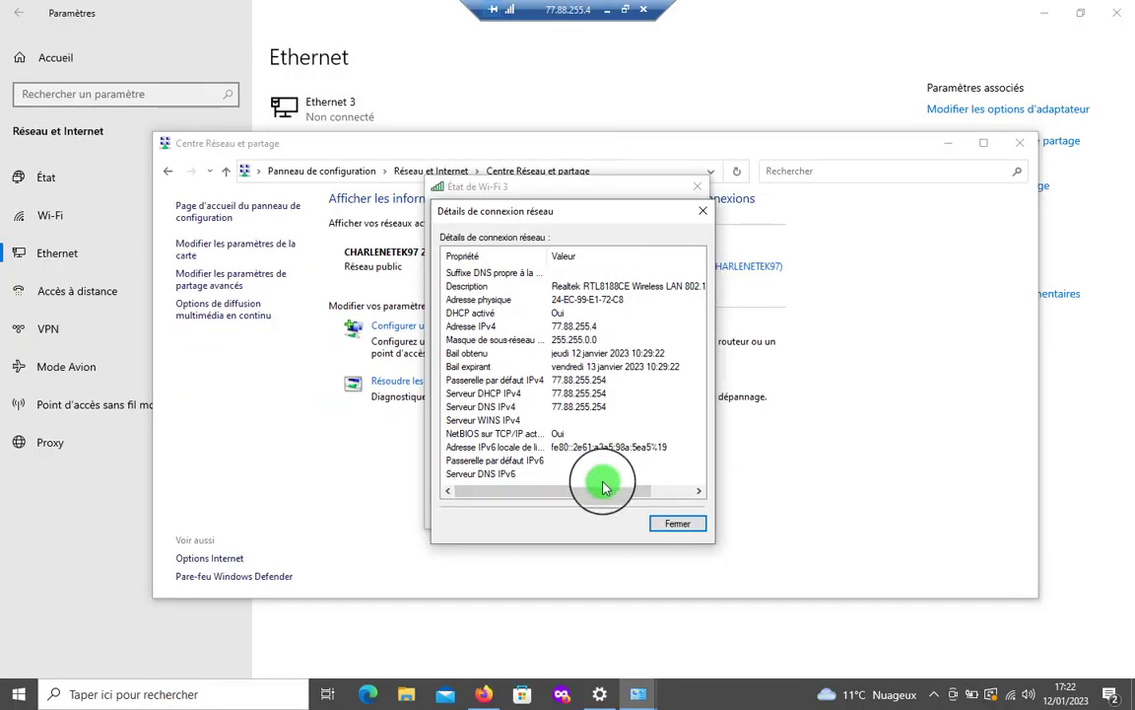
{"action": "left_click_drag", "start_coordinate": [601, 490], "coordinate": [578, 516]}
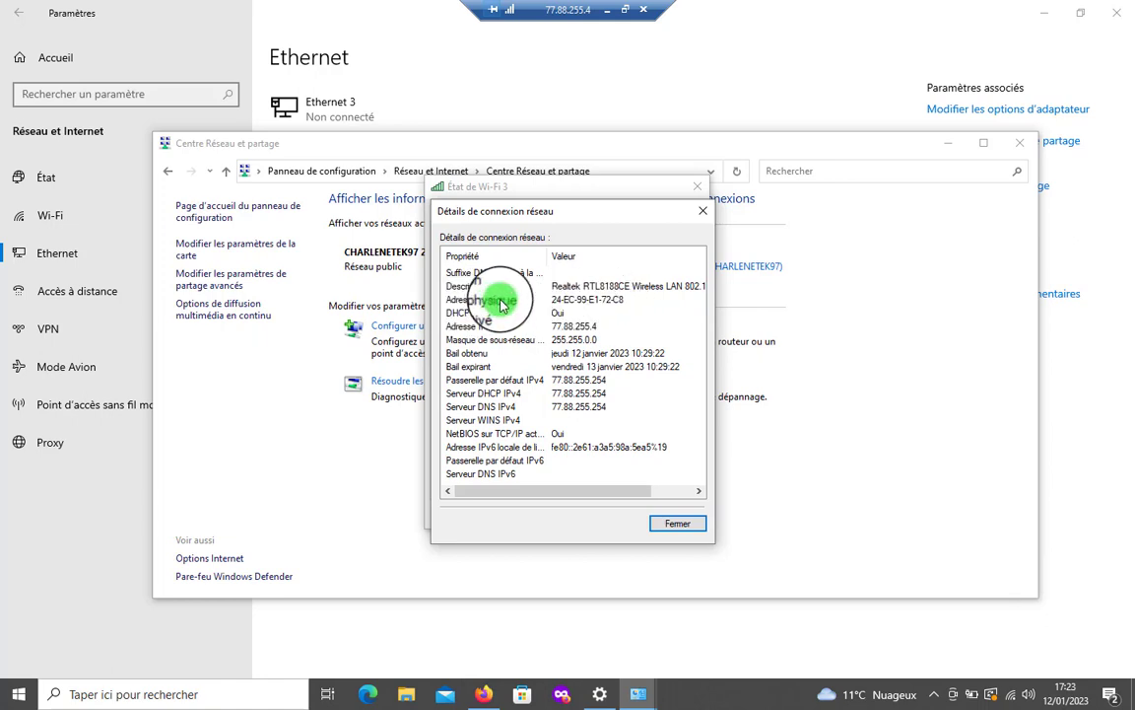
{"action": "left_click", "coordinate": [627, 301]}
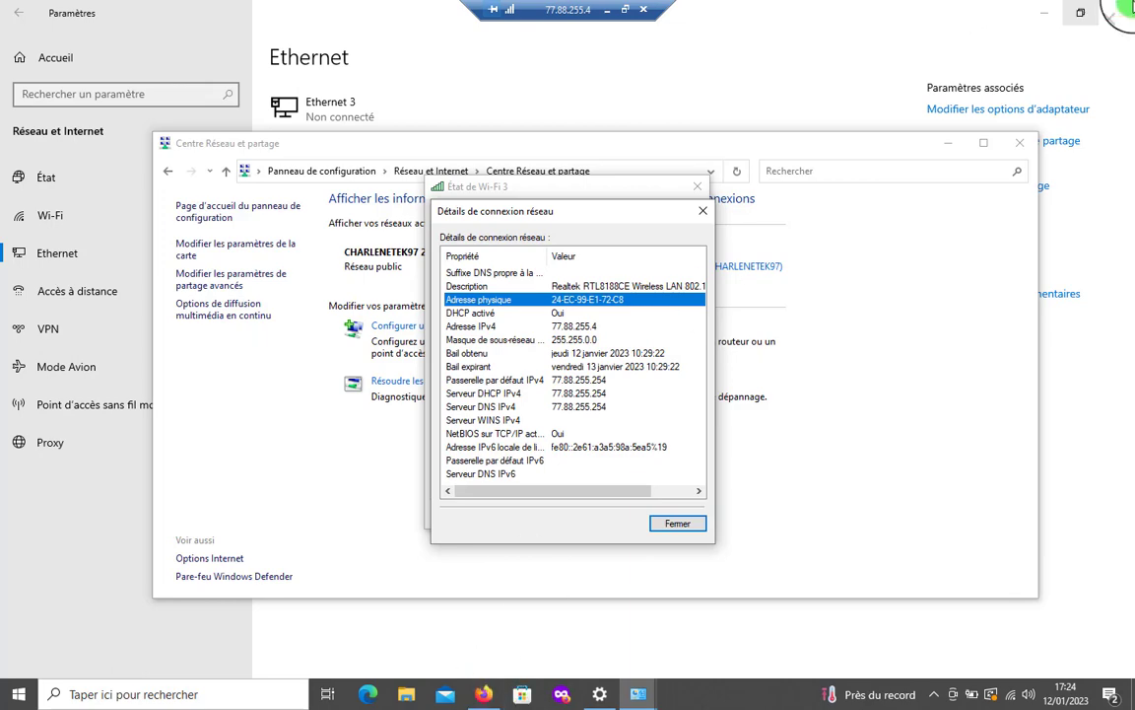
Step: Minimize the remote session, switch to the WordPad document, and highlight the DHCP acronym and the IPV4 definition line
{"action": "left_click", "coordinate": [614, 14]}
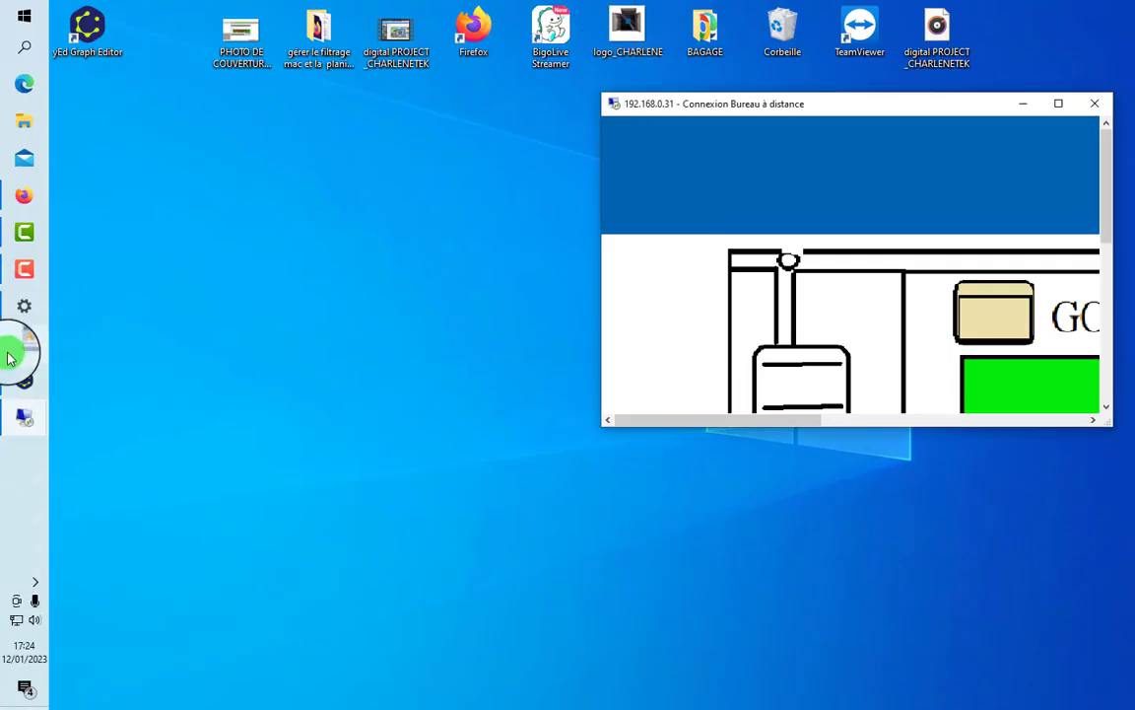
{"action": "mouse_move", "coordinate": [27, 340]}
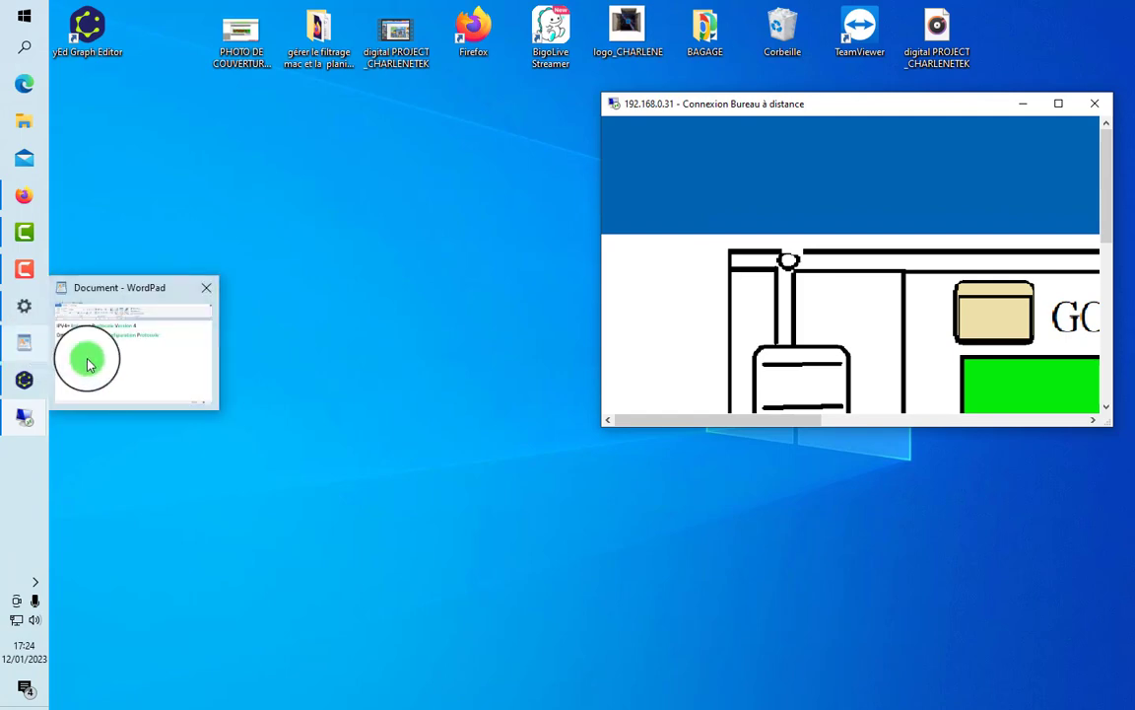
{"action": "left_click", "coordinate": [121, 357]}
{"action": "left_click_drag", "start_coordinate": [74, 232], "coordinate": [155, 232]}
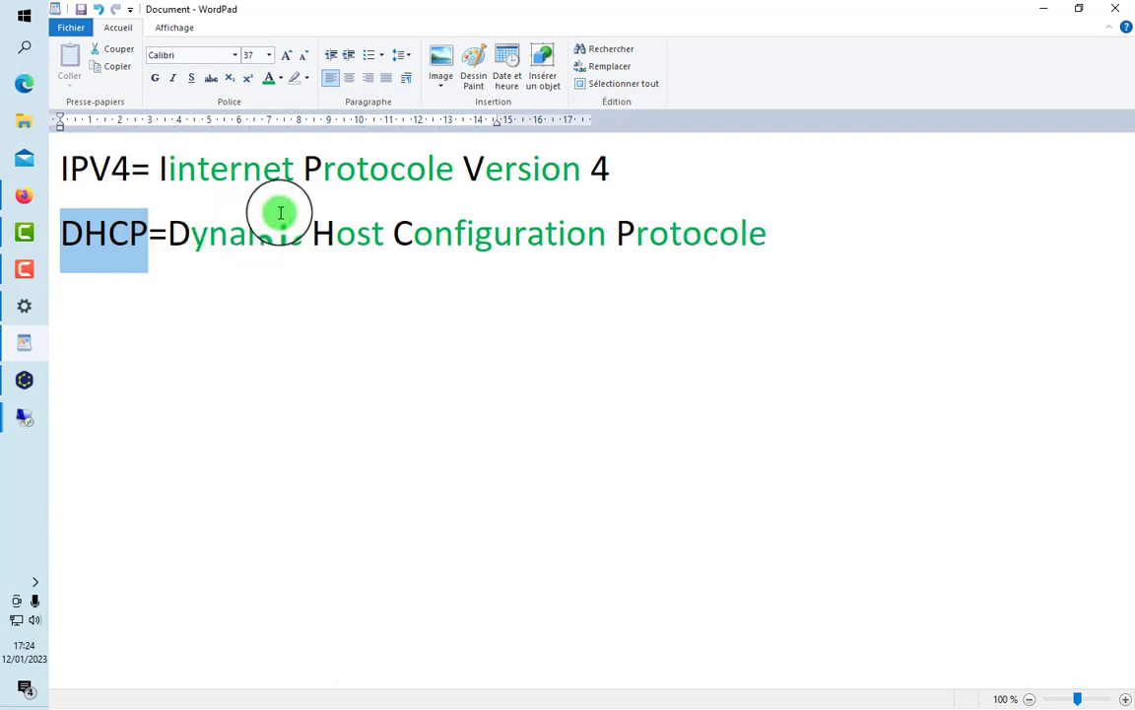
{"action": "left_click_drag", "start_coordinate": [616, 158], "coordinate": [51, 140]}
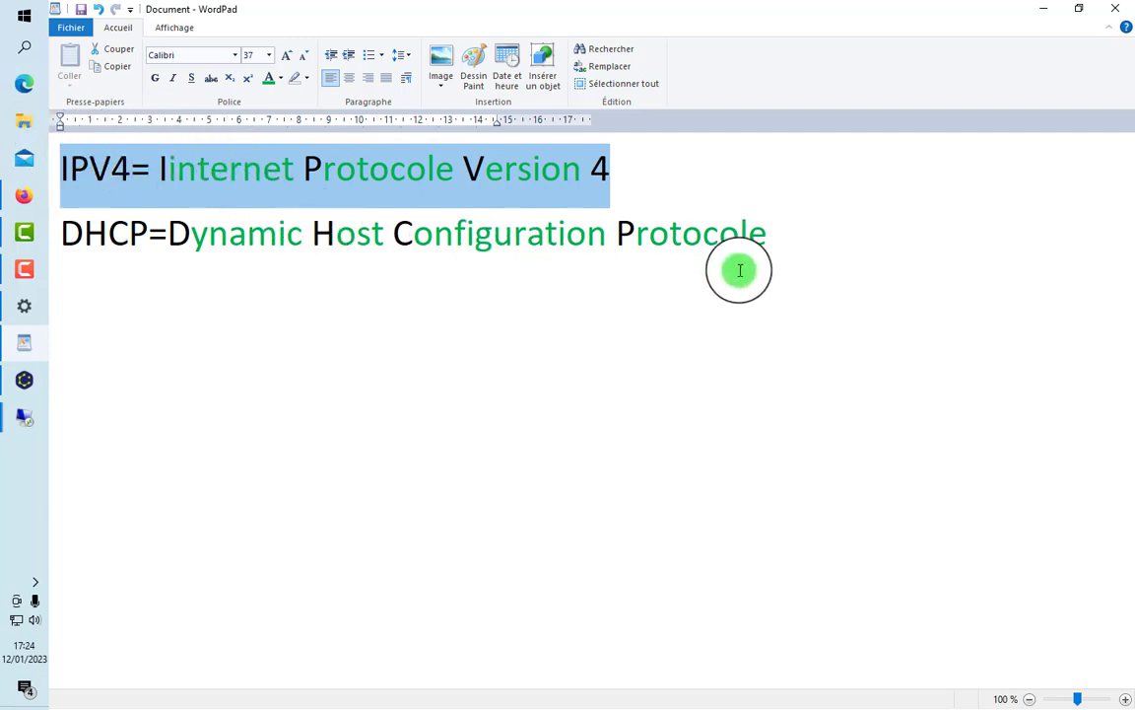
{"action": "left_click", "coordinate": [621, 201]}
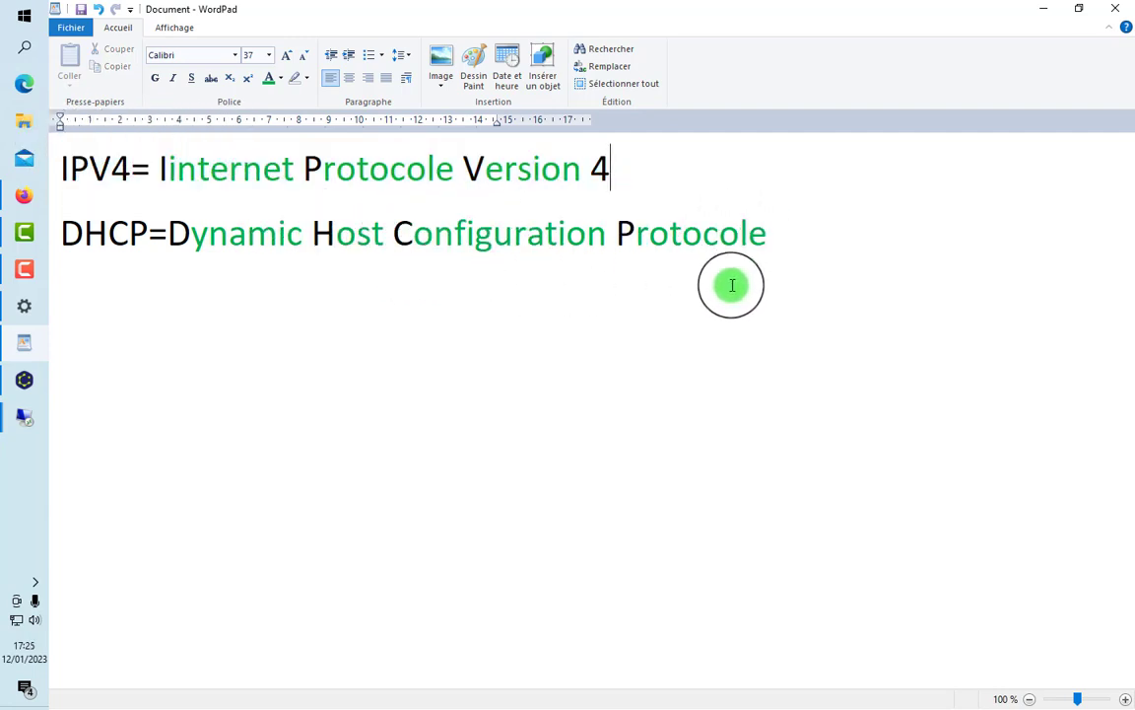
Step: Start a new line below the DHCP definition with the text "la fixation"
{"action": "left_click", "coordinate": [774, 244]}
{"action": "key", "text": "Return"}
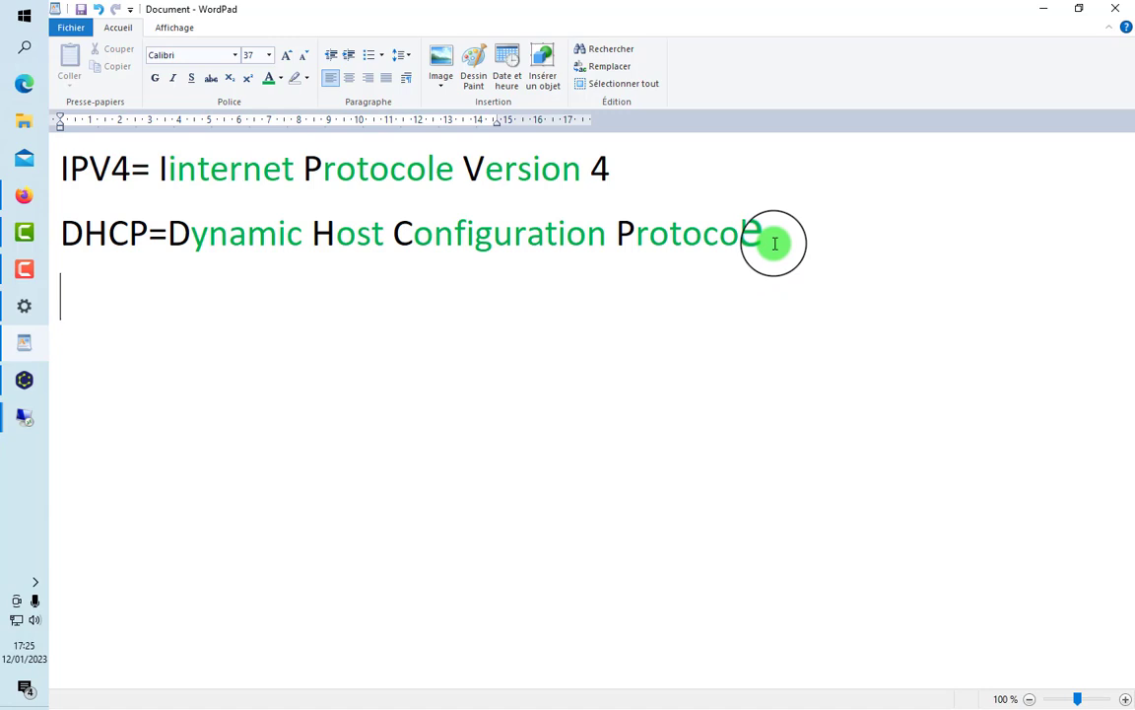
{"action": "type", "text": "la fi"}
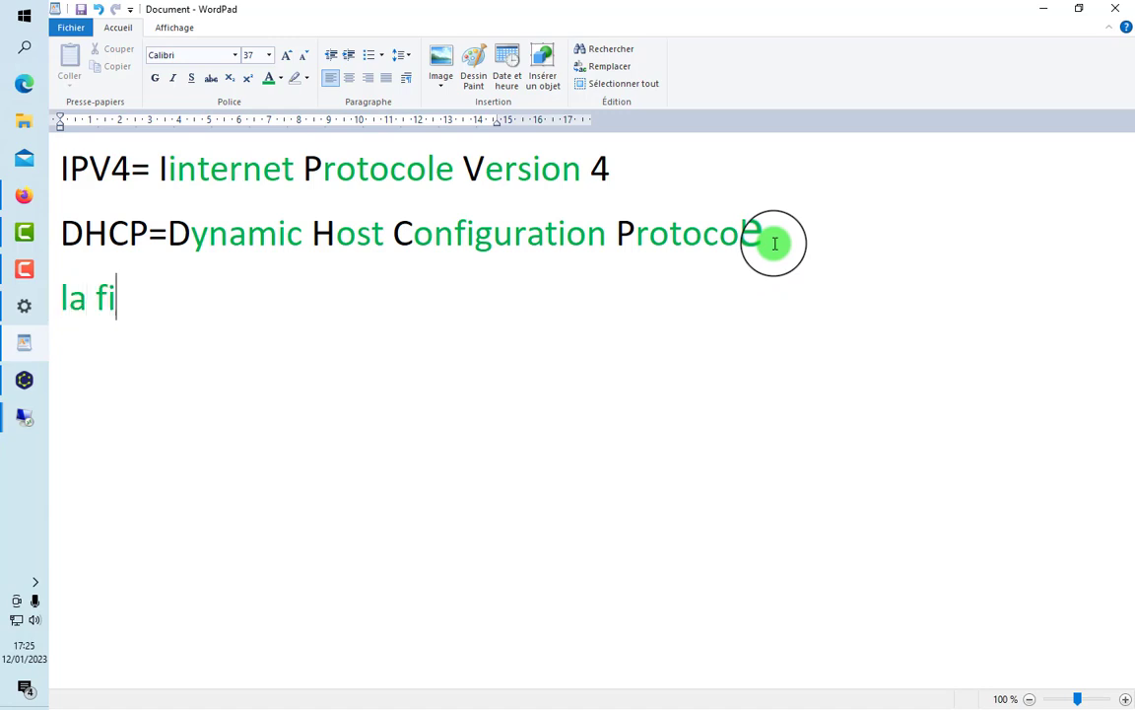
{"action": "type", "text": "xati_on"}
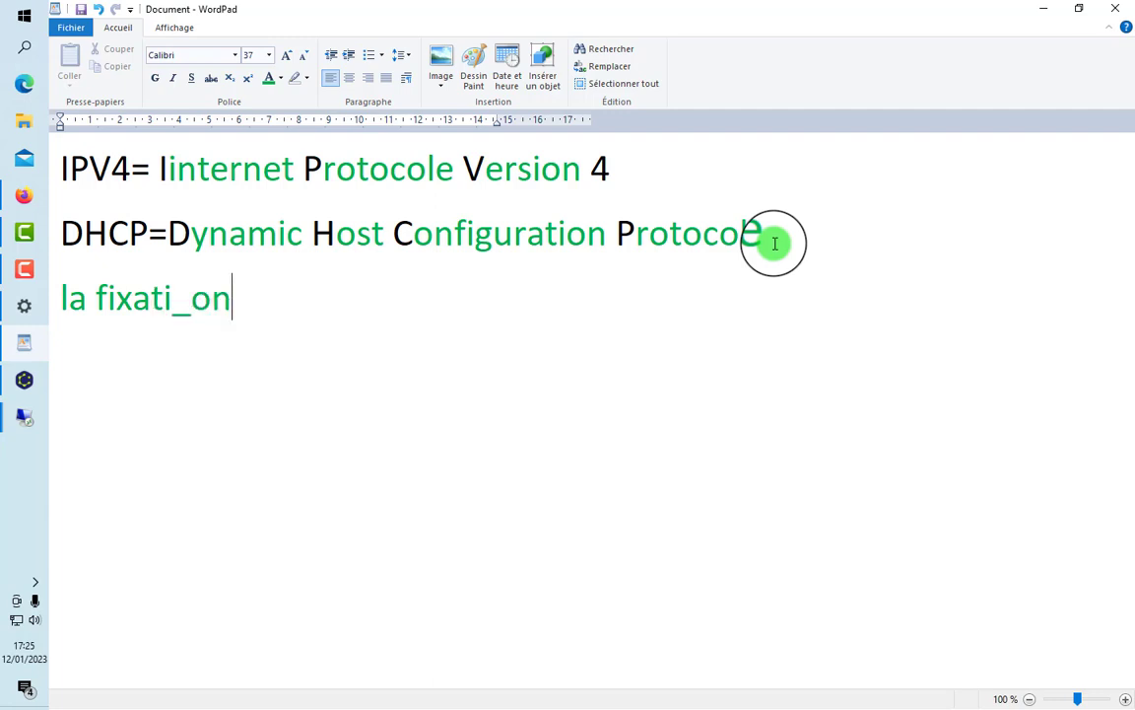
{"action": "key", "text": "BackSpace"}
{"action": "key", "text": "BackSpace"}
{"action": "key", "text": "BackSpace"}
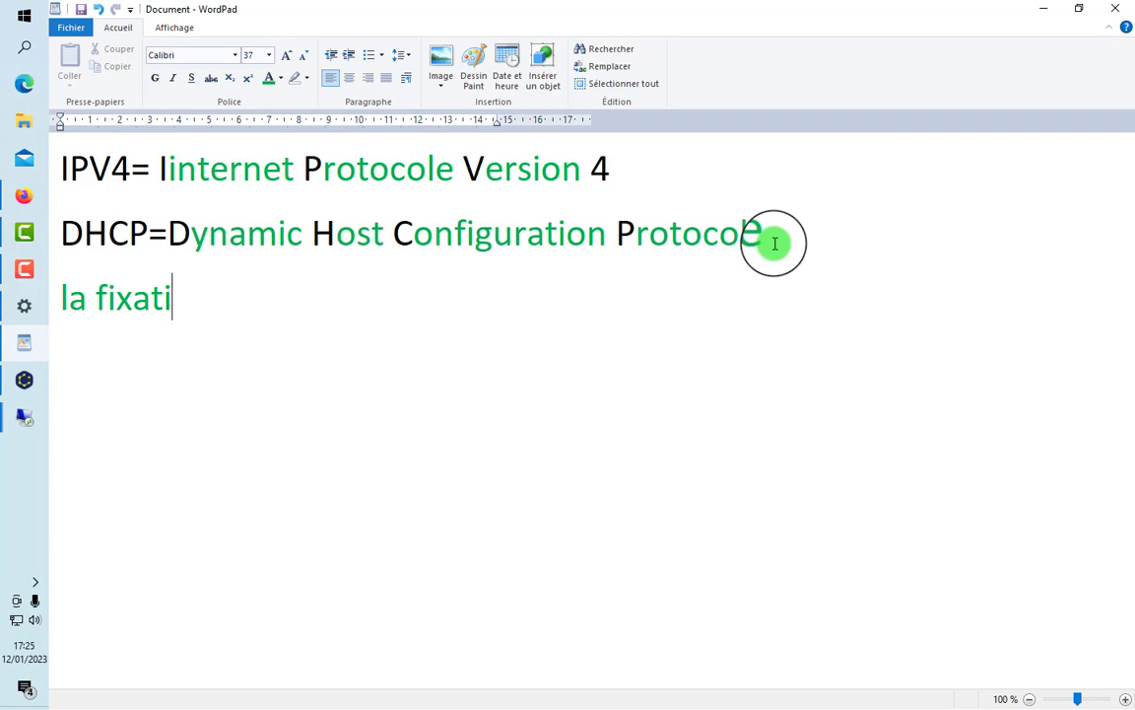
{"action": "type", "text": "on"}
Step: Continue the new line with the words "d'une adresse ip"
{"action": "key", "text": "Caps_Lock"}
{"action": "type", "text": "D"}
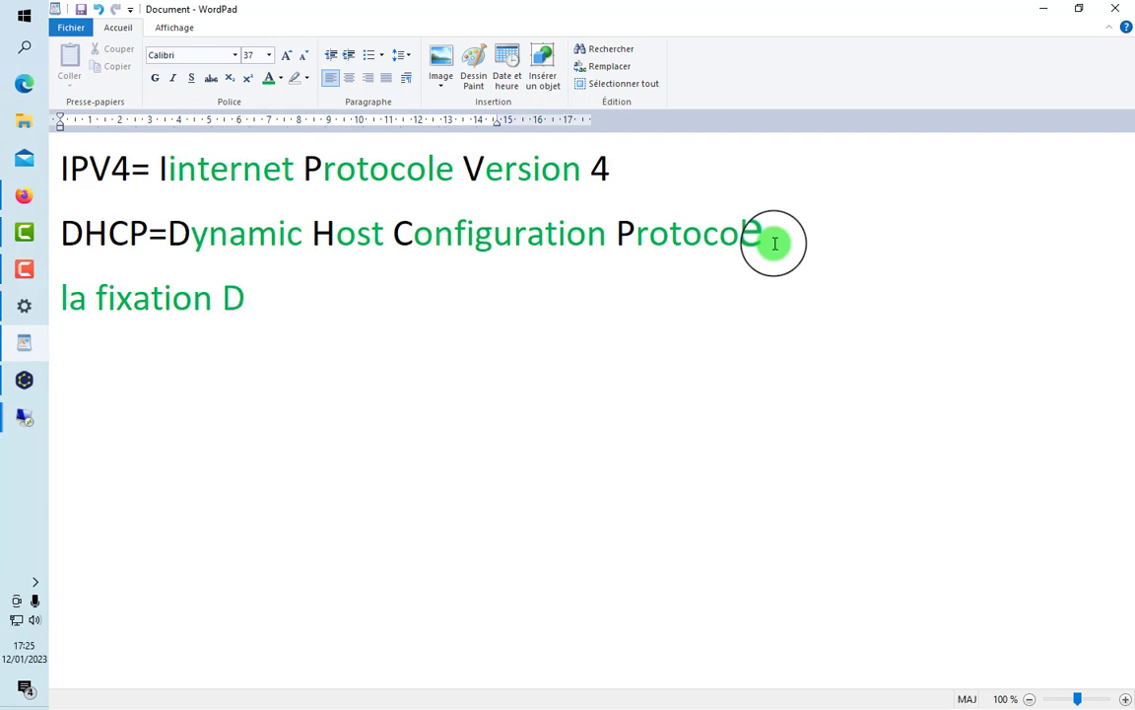
{"action": "key", "text": "BackSpace"}
{"action": "key", "text": "Caps_Lock"}
{"action": "type", "text": "'"}
{"action": "key", "text": "BackSpace"}
{"action": "type", "text": "d4"}
{"action": "key", "text": "BackSpace"}
{"action": "type", "text": "'une adresse "}
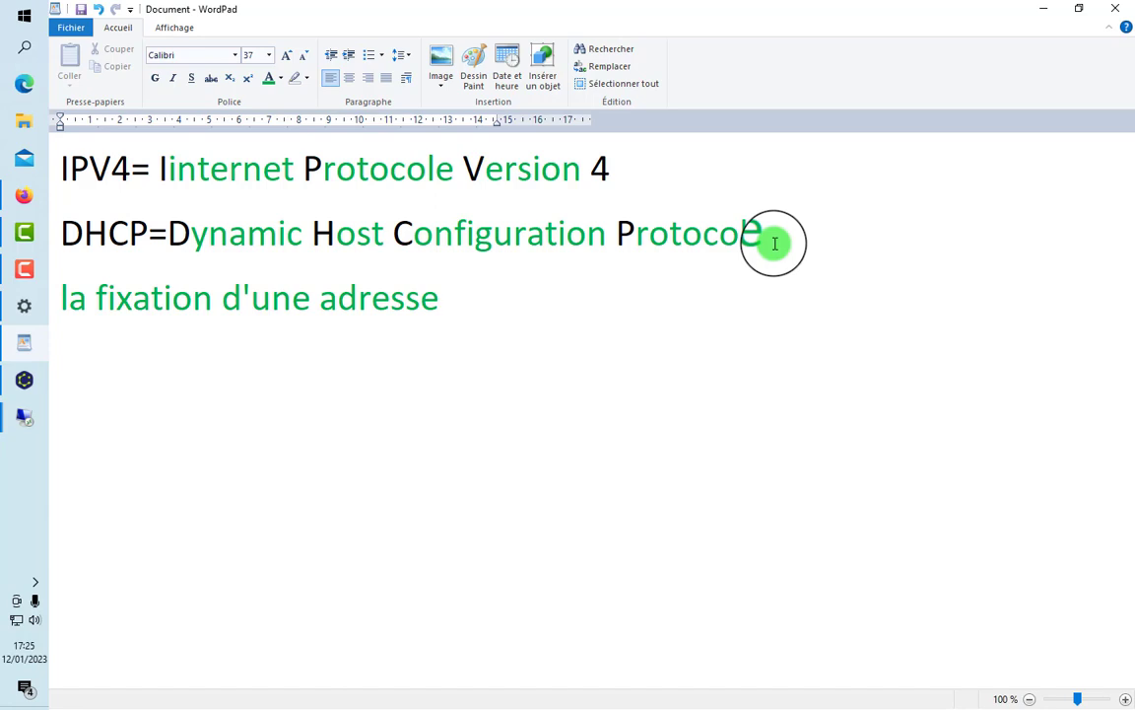
{"action": "type", "text": "ip"}
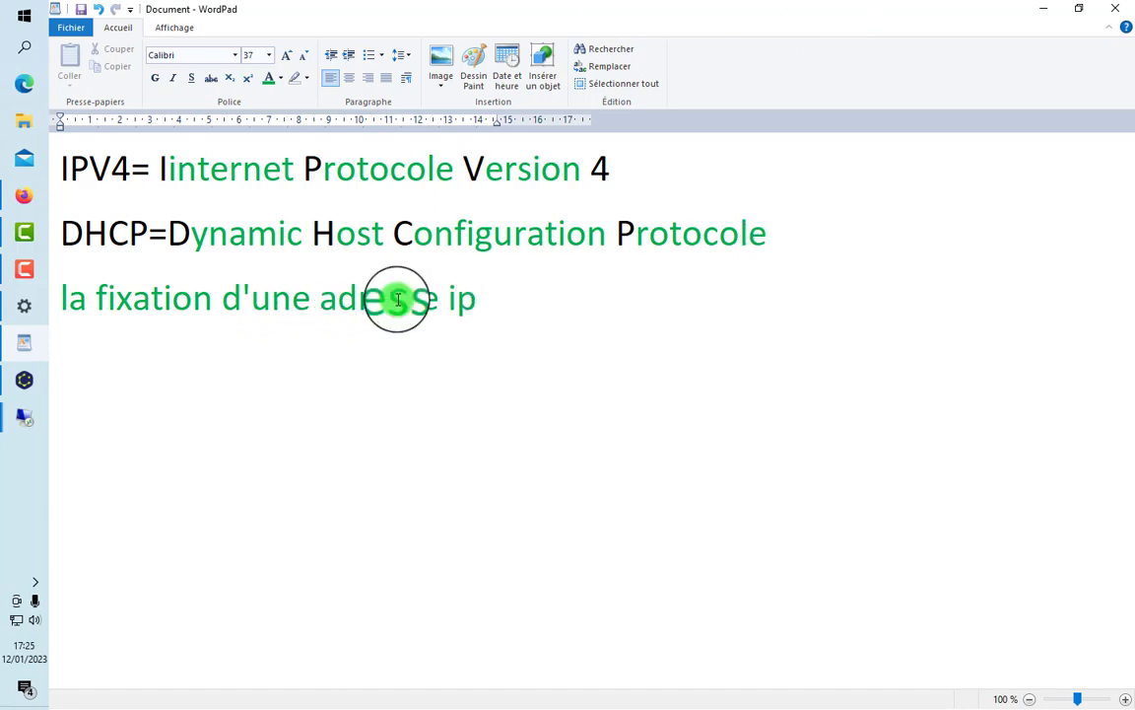
Step: Switch to Firefox and search Google for "fixation" in a new tab
{"action": "left_click", "coordinate": [24, 193]}
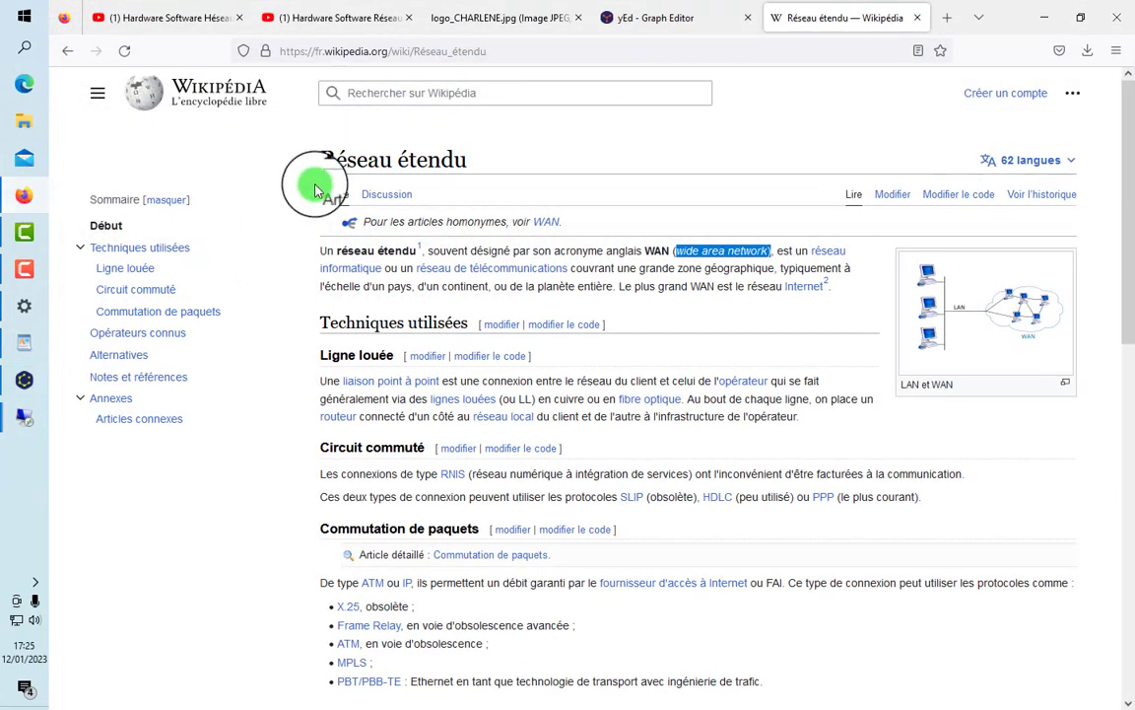
{"action": "left_click", "coordinate": [946, 18]}
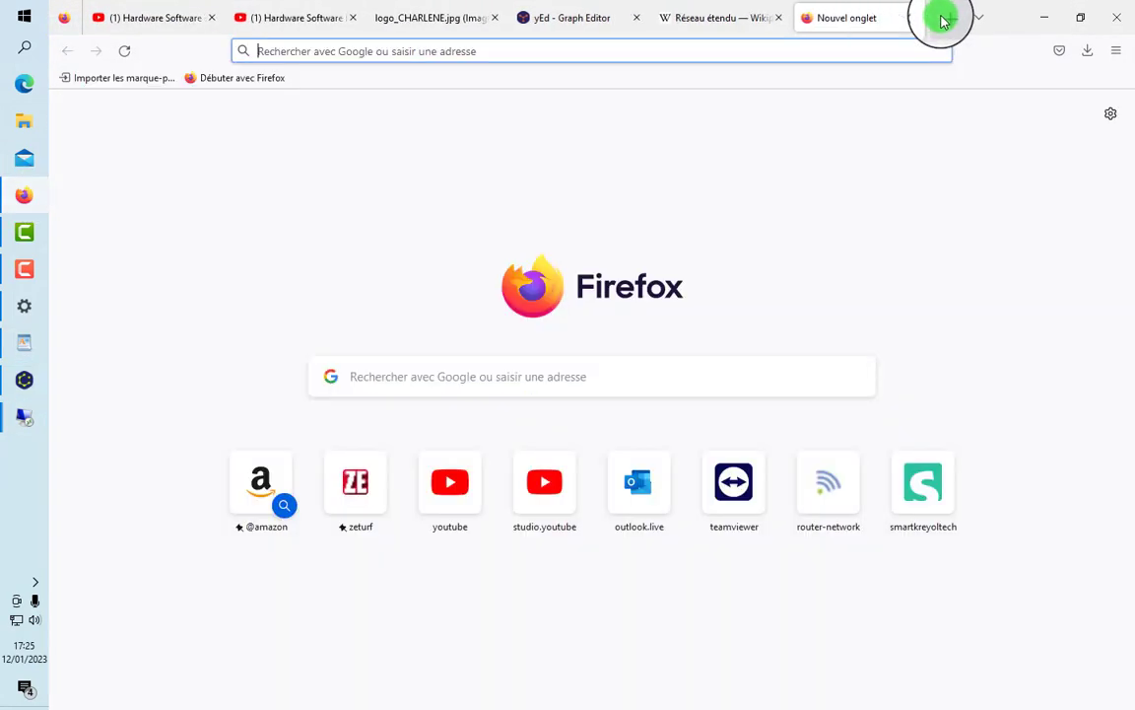
{"action": "left_click", "coordinate": [547, 376]}
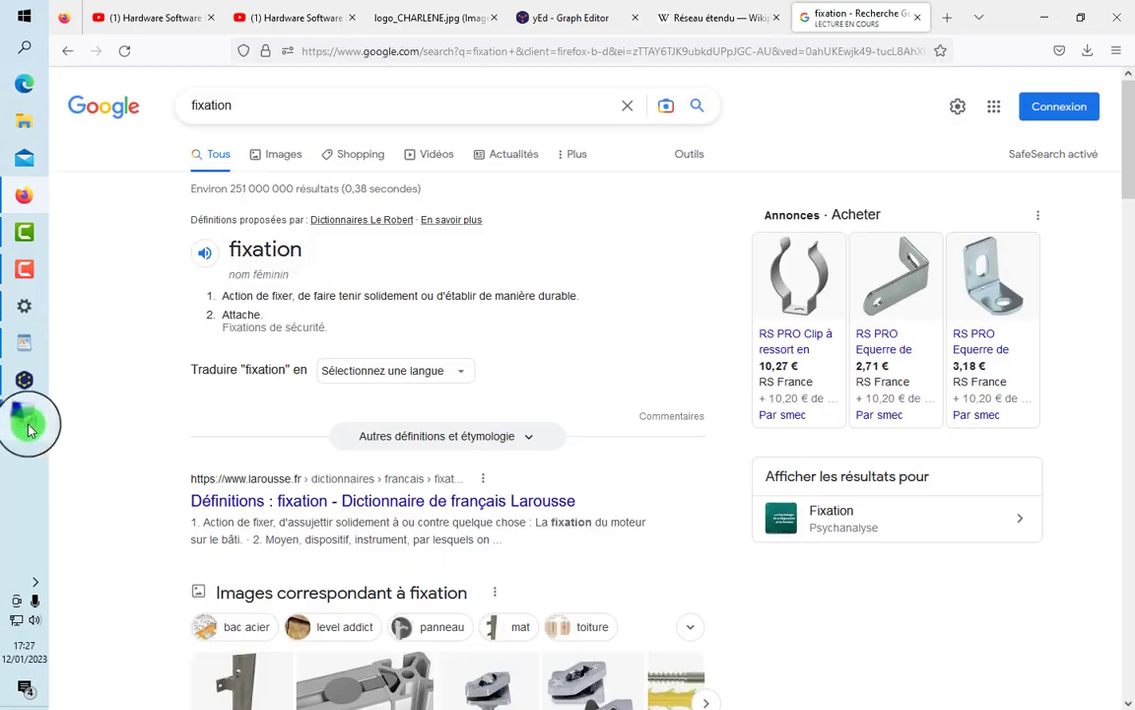
Step: Return to the WordPad document, complete its last line with "v4", and minimize both WordPad and Firefox
{"action": "left_click", "coordinate": [27, 342]}
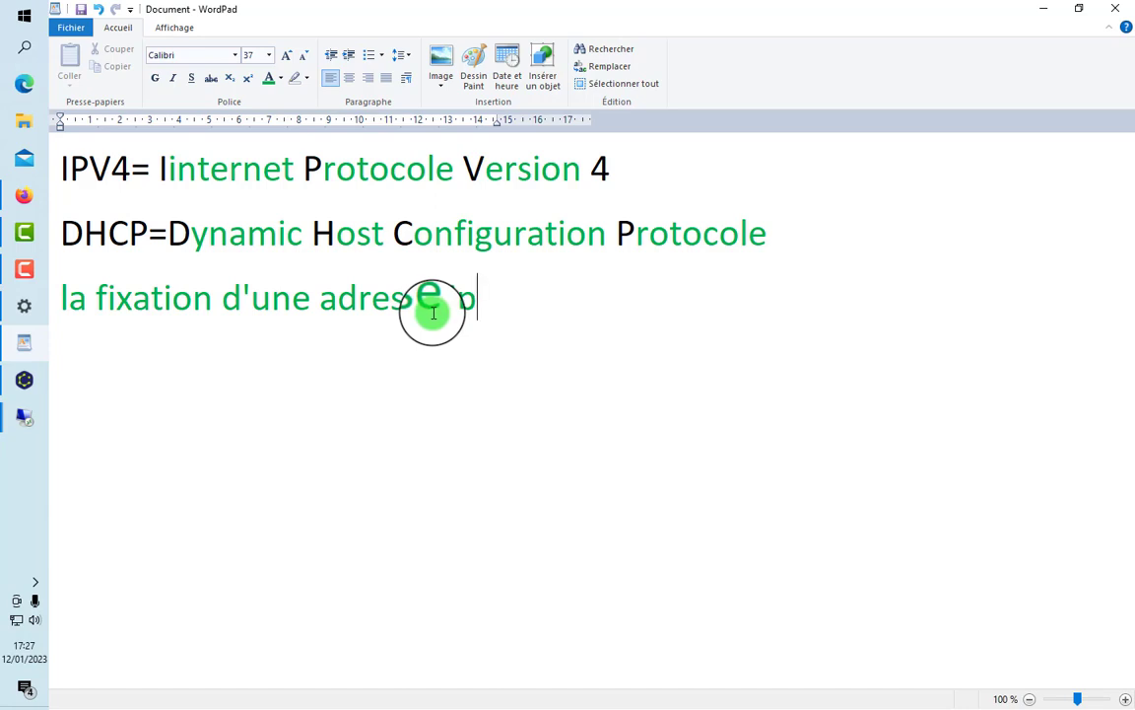
{"action": "type", "text": "v4"}
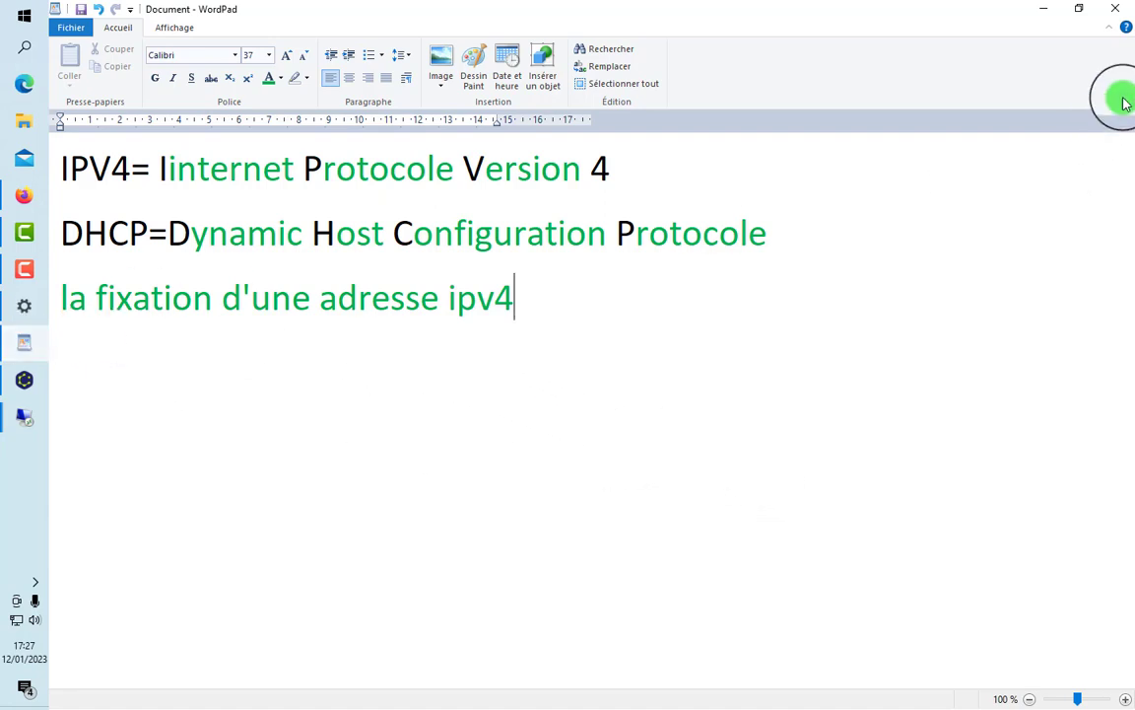
{"action": "left_click", "coordinate": [1044, 12]}
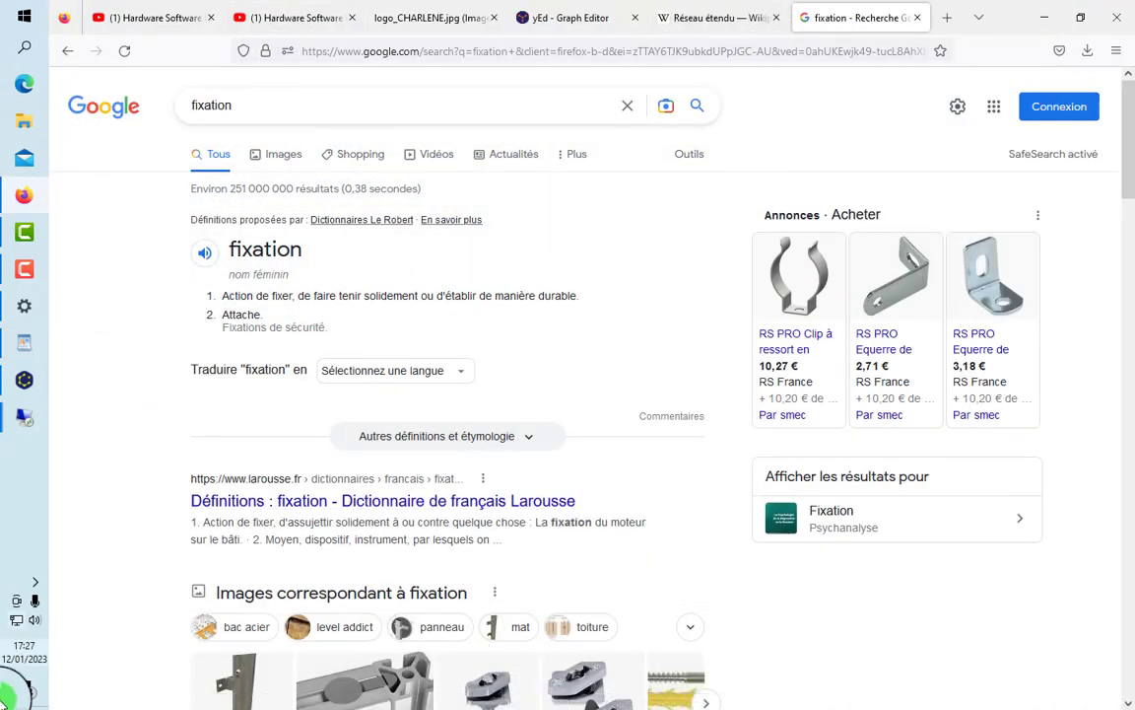
{"action": "left_click", "coordinate": [1044, 16]}
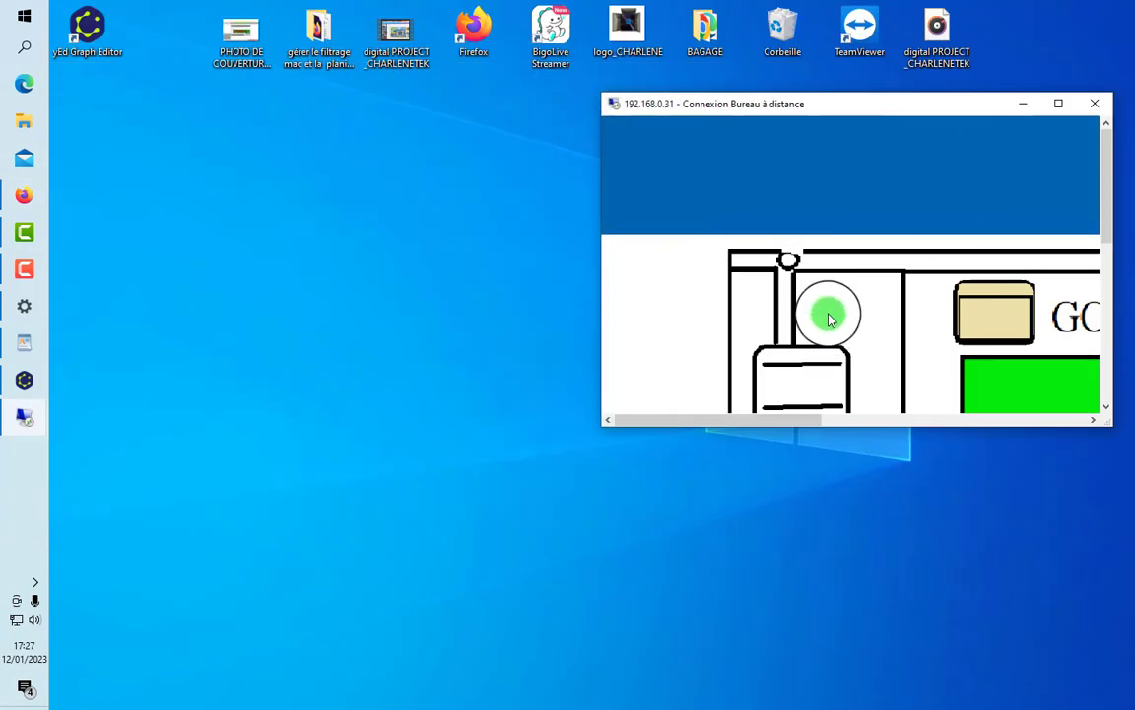
Step: Return to the 77.88.255.4 session and highlight the Masque de sous-réseau and DHCP activé rows in the connection details
{"action": "left_click", "coordinate": [24, 415]}
{"action": "left_click", "coordinate": [123, 465]}
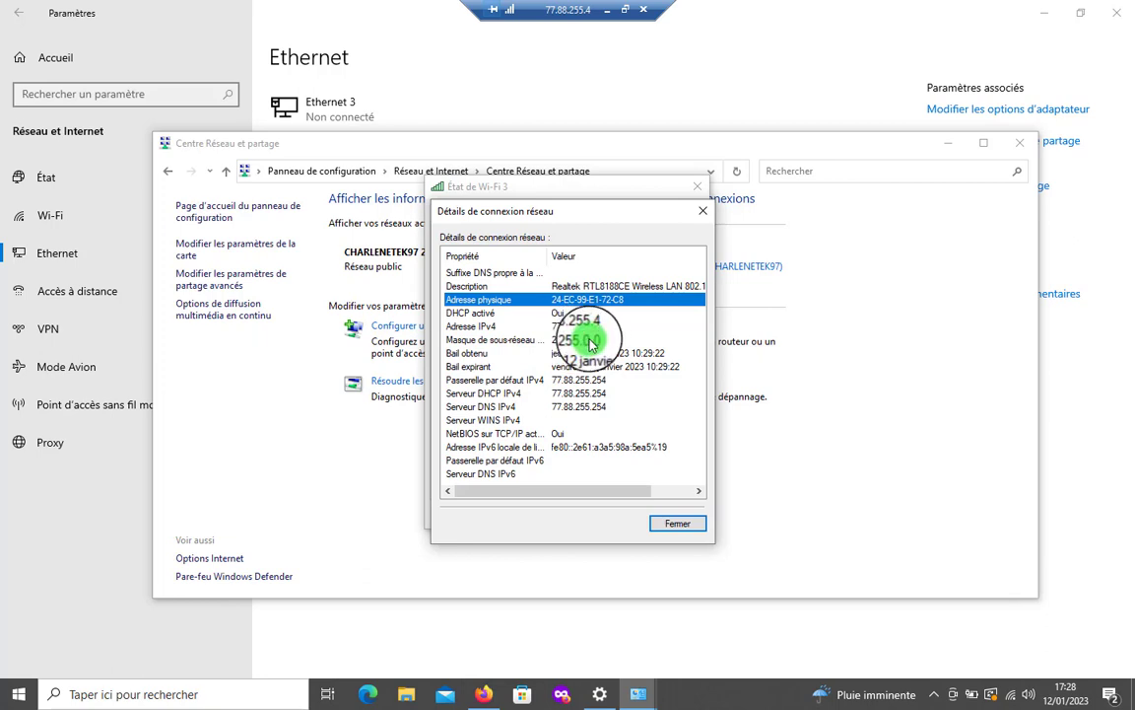
{"action": "left_click", "coordinate": [598, 341]}
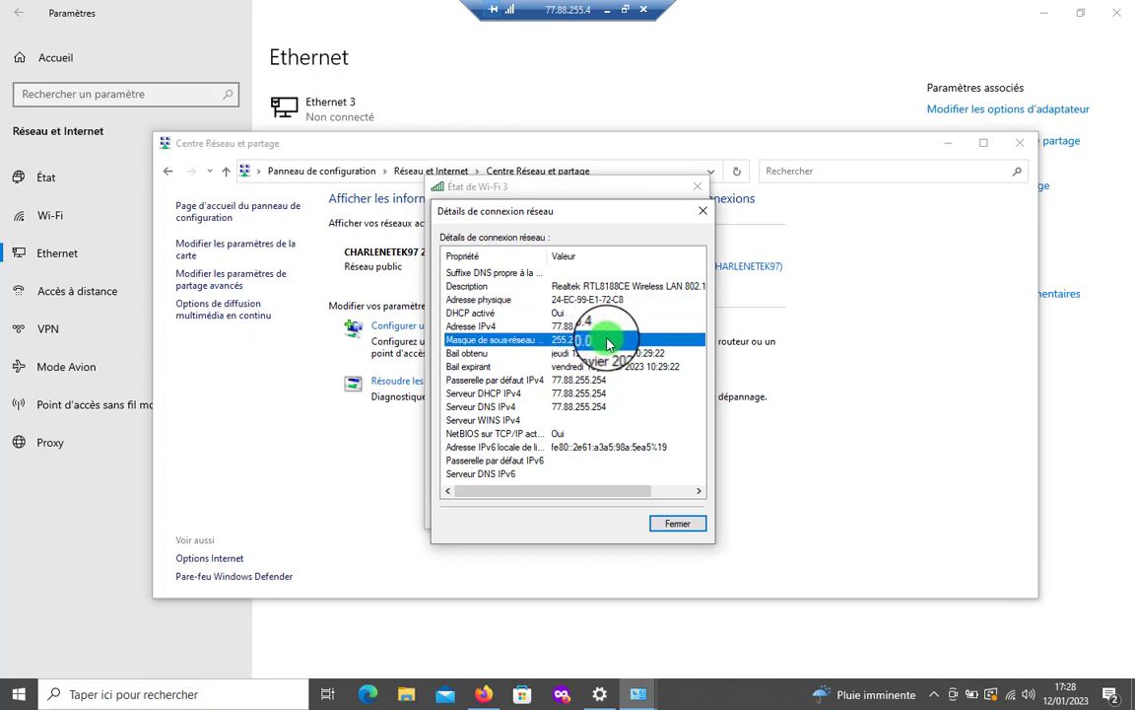
{"action": "left_click", "coordinate": [609, 313]}
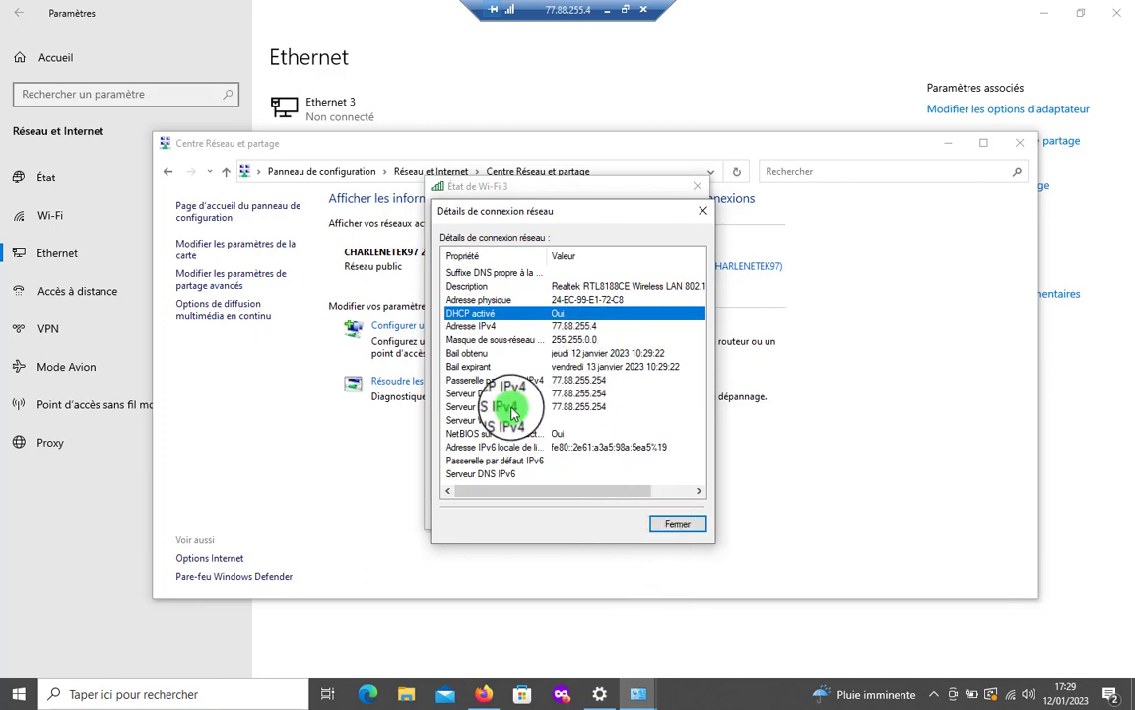
{"action": "scroll", "coordinate": [512, 412], "scroll_direction": "right", "scroll_amount": 1}
{"action": "scroll", "coordinate": [514, 433], "scroll_direction": "left", "scroll_amount": 1}
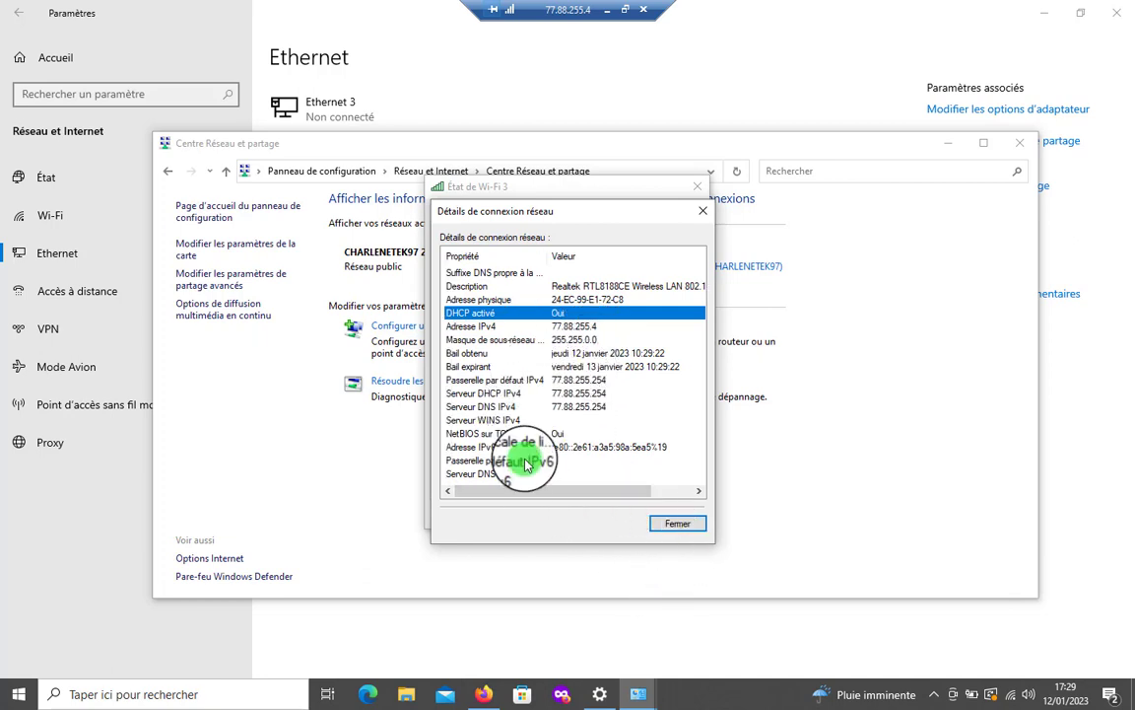
Step: Close the connection details, open the Wi-Fi 3 properties and disable Protocole Internet version 6 (TCP/IPv6)
{"action": "left_click", "coordinate": [703, 211]}
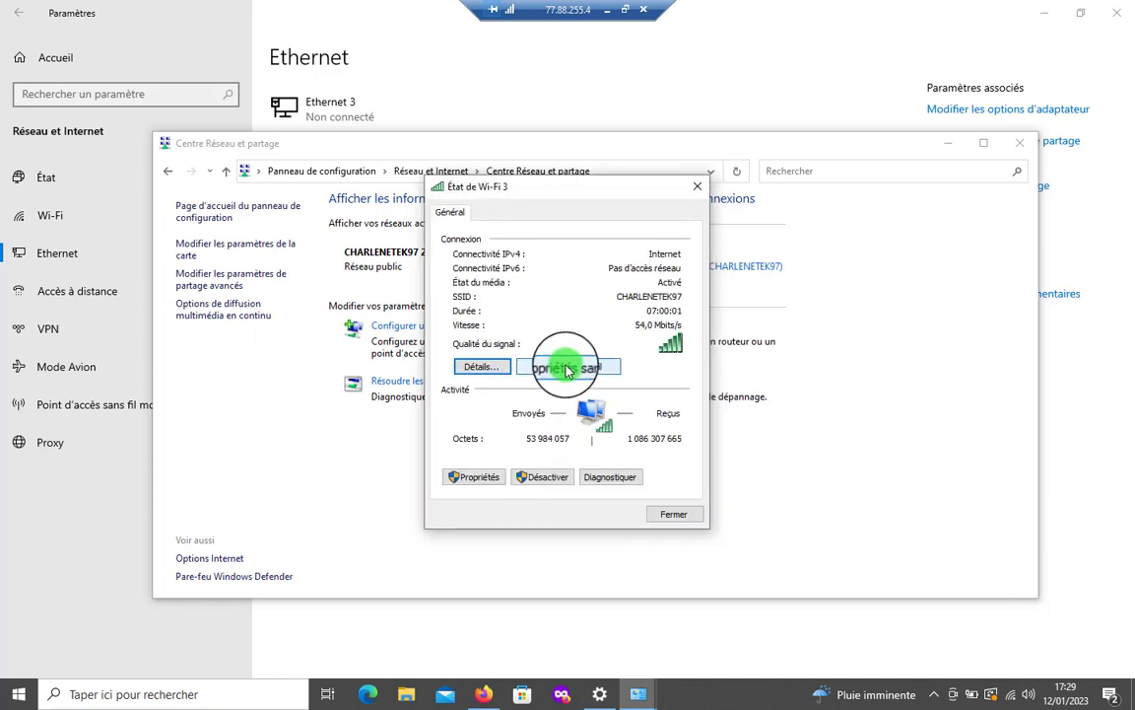
{"action": "left_click", "coordinate": [471, 482]}
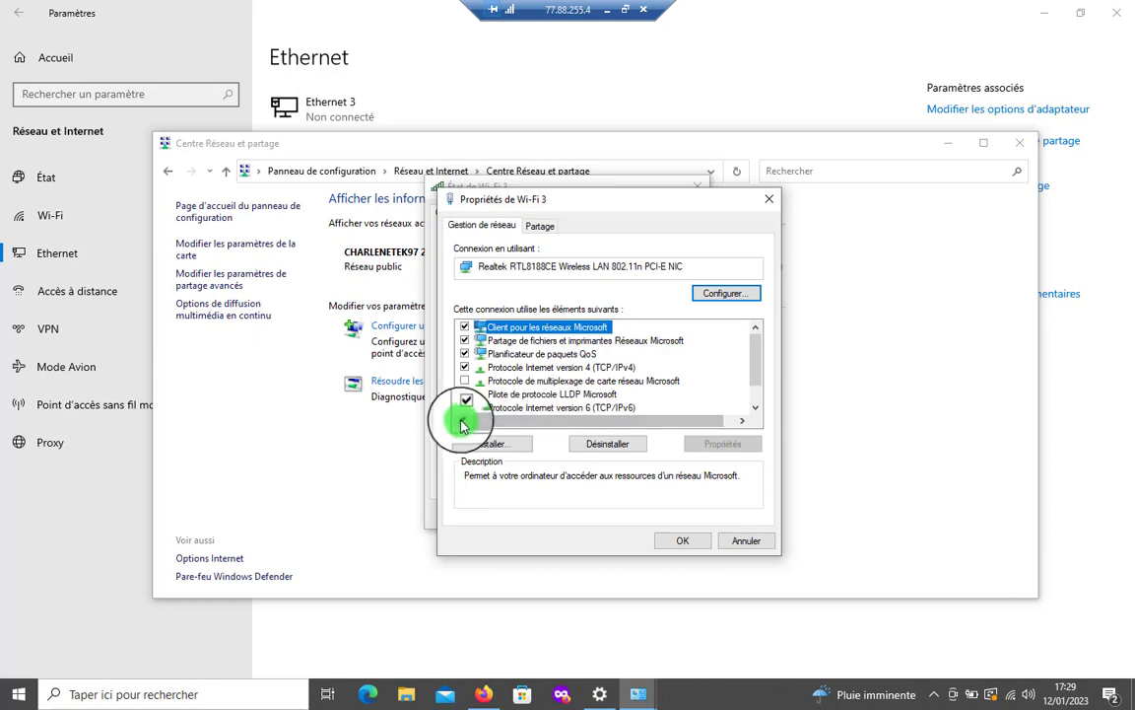
{"action": "left_click", "coordinate": [464, 382]}
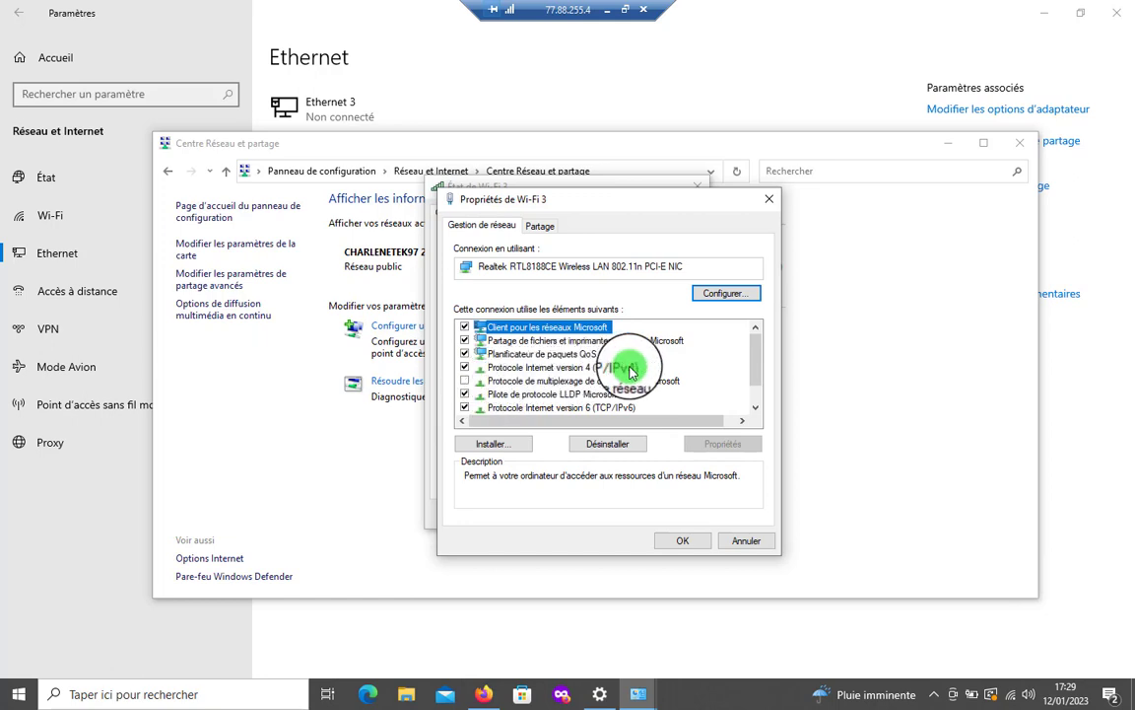
{"action": "left_click", "coordinate": [467, 410]}
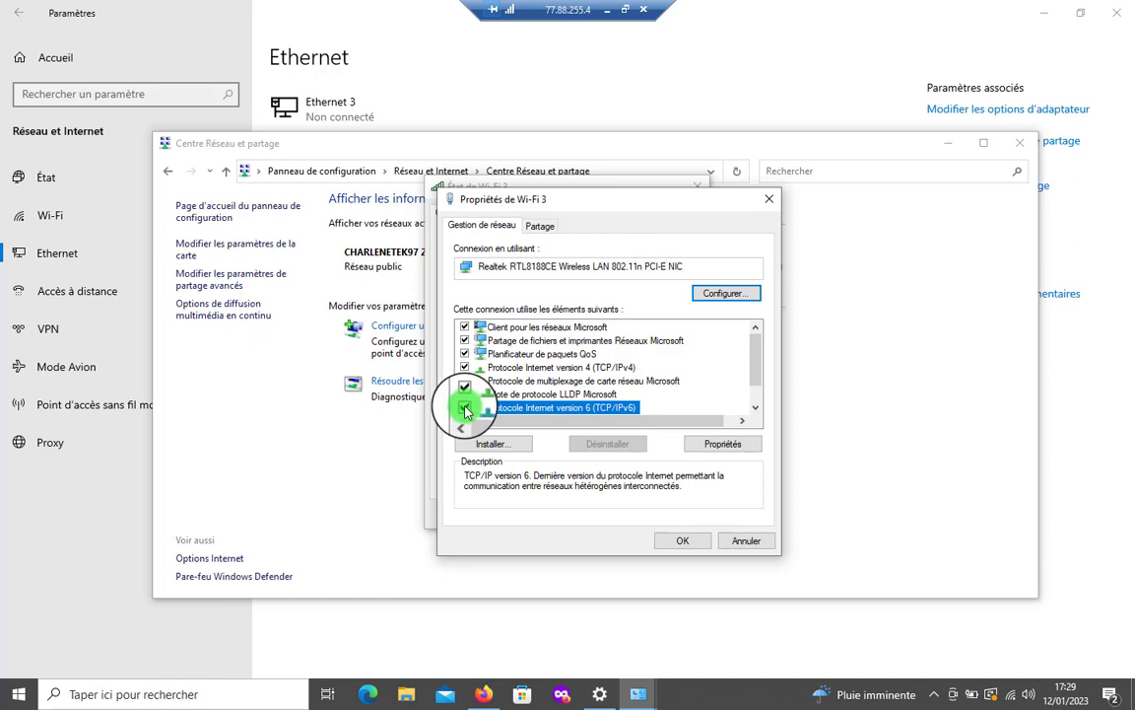
{"action": "left_click", "coordinate": [466, 409]}
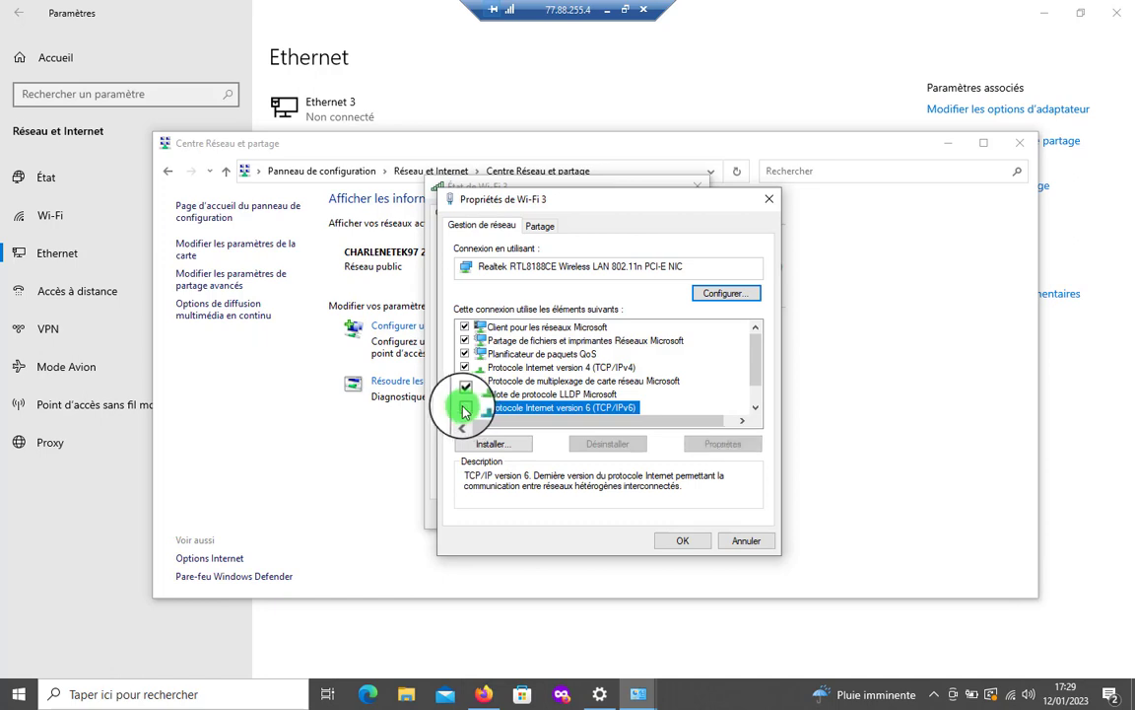
Step: Open the Protocole Internet version 4 (TCP/IPv4) properties and switch to using a manually specified IP address
{"action": "double_click", "coordinate": [577, 367]}
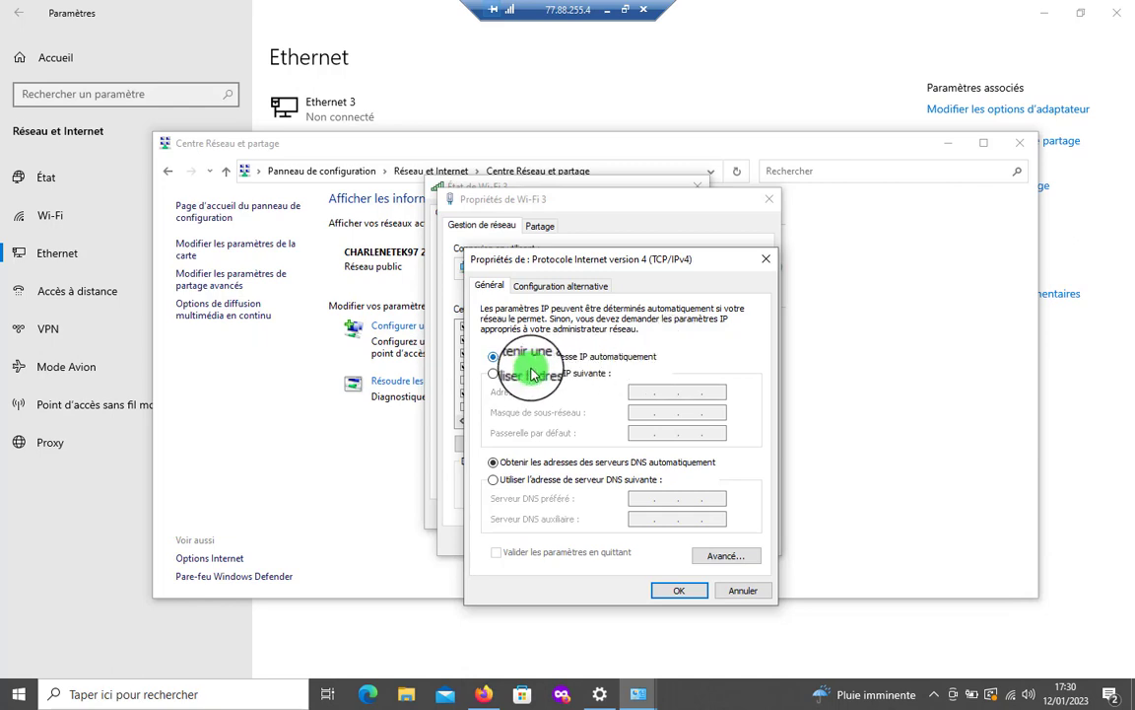
{"action": "left_click", "coordinate": [493, 374]}
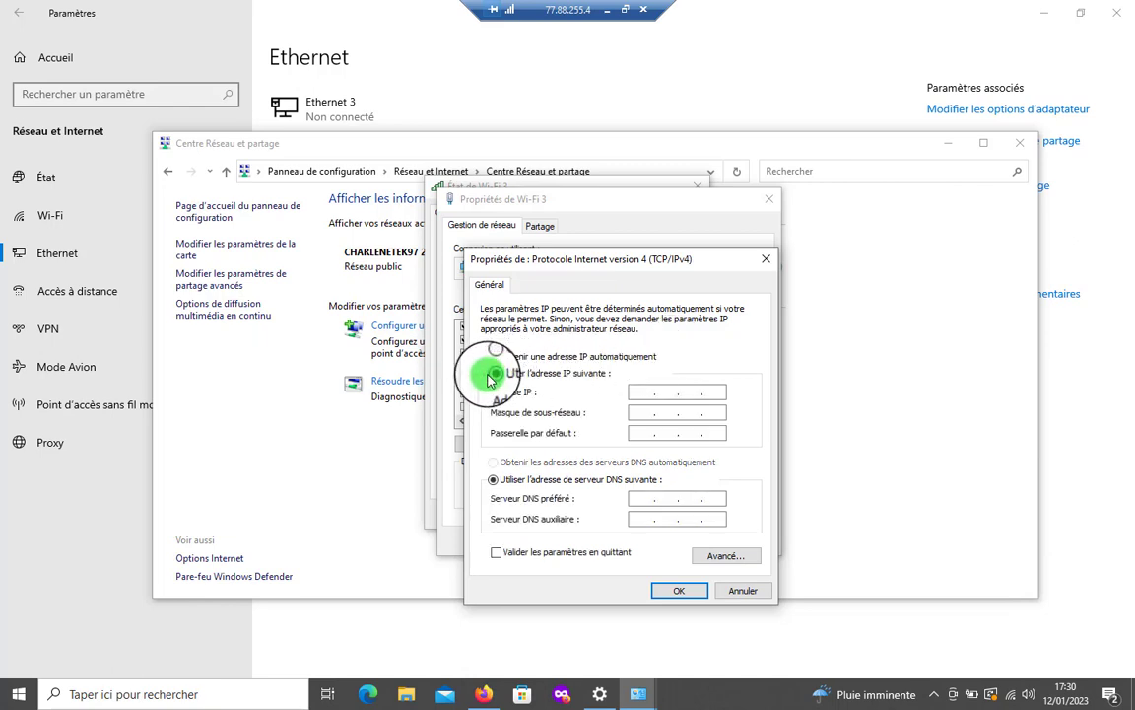
{"action": "left_click", "coordinate": [648, 392]}
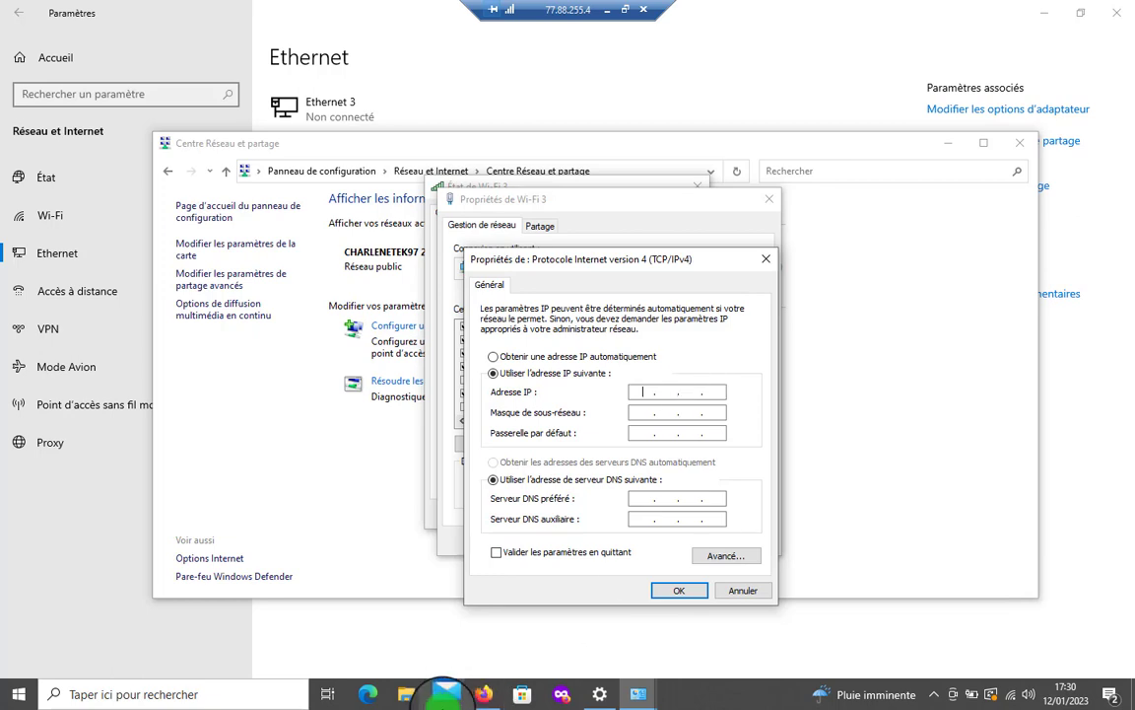
Step: Run ipconfig in a new command prompt and highlight the Wi-Fi 3 IPv4 address and its first octet
{"action": "left_click", "coordinate": [75, 694]}
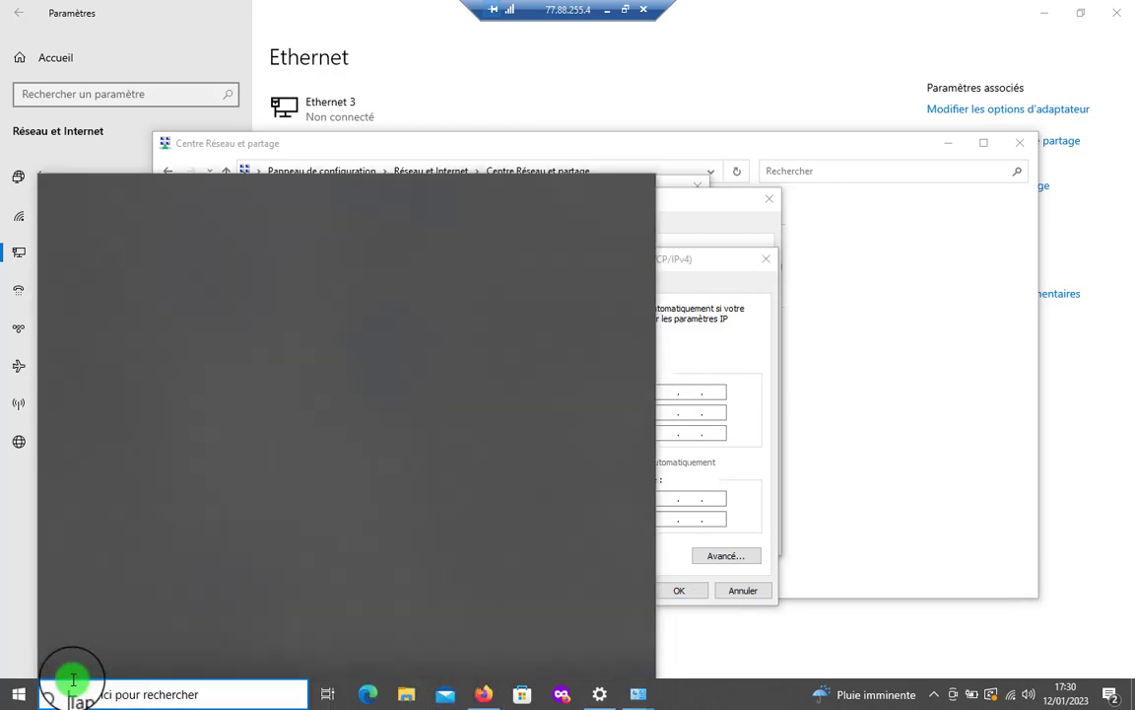
{"action": "key", "text": "super+r"}
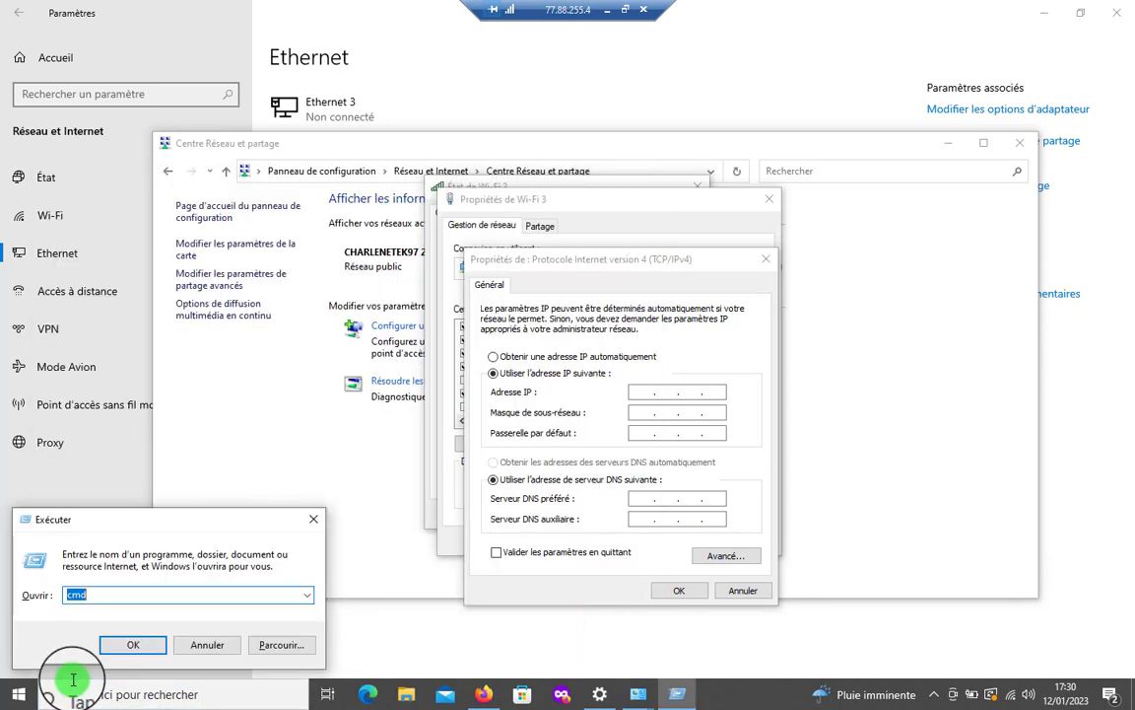
{"action": "key", "text": "Return"}
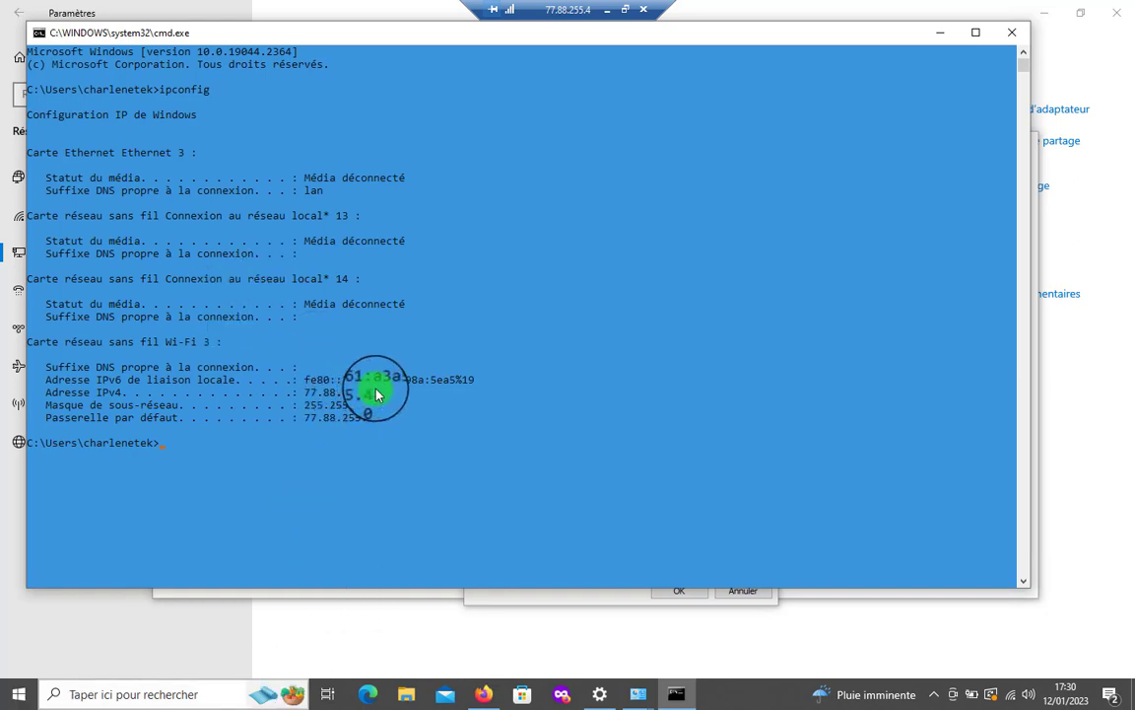
{"action": "left_click_drag", "start_coordinate": [375, 394], "coordinate": [309, 394]}
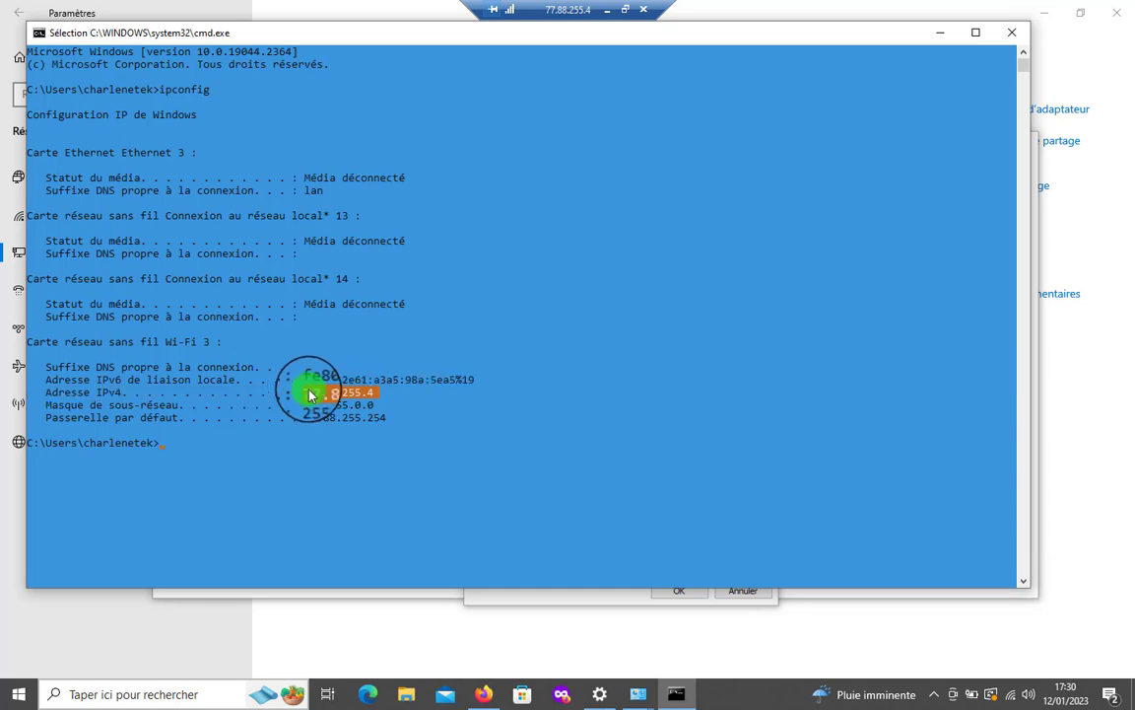
{"action": "left_click_drag", "start_coordinate": [312, 394], "coordinate": [372, 405]}
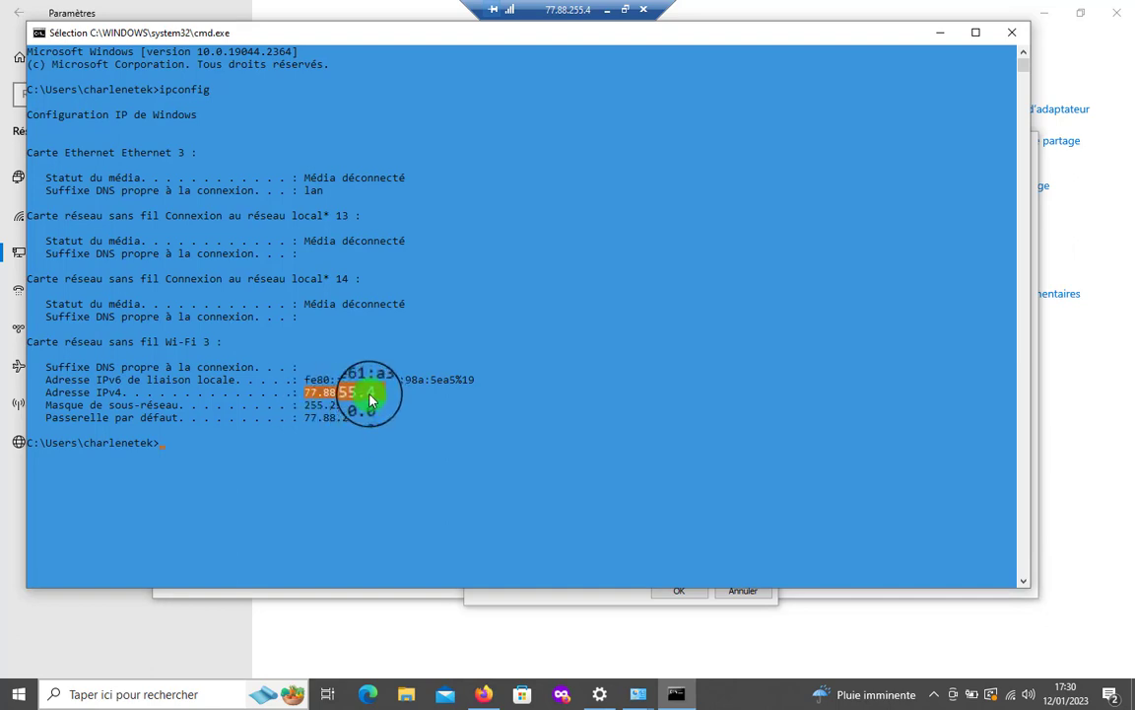
{"action": "left_click", "coordinate": [371, 399]}
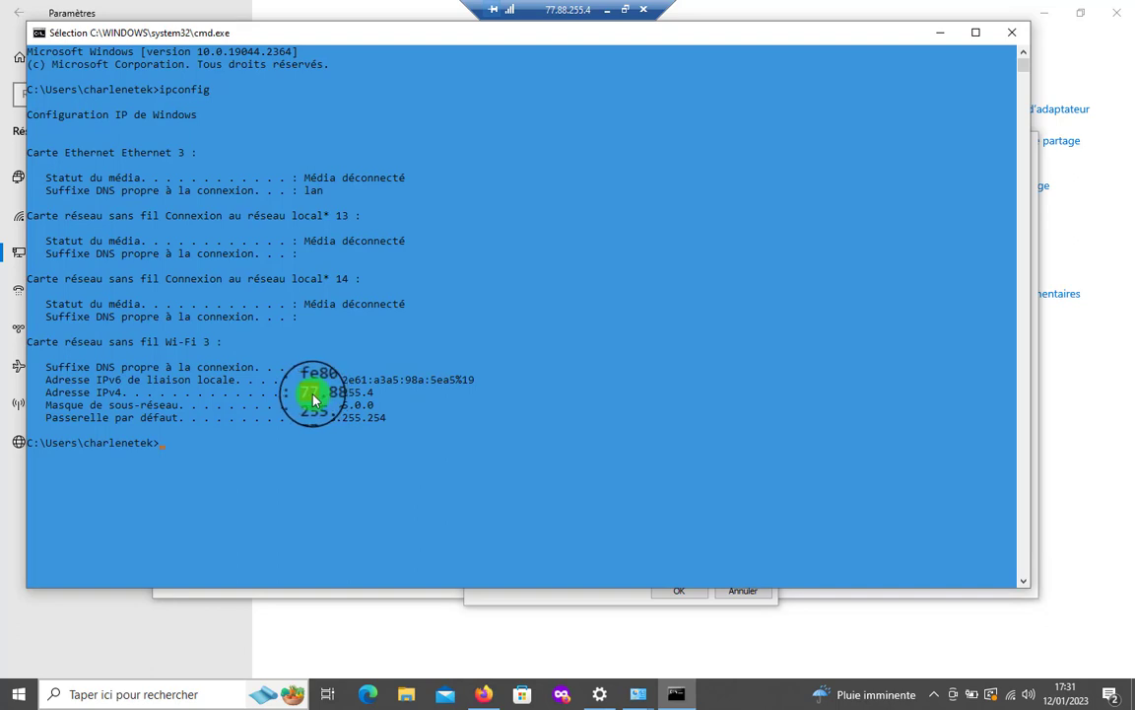
{"action": "left_click_drag", "start_coordinate": [299, 392], "coordinate": [330, 394]}
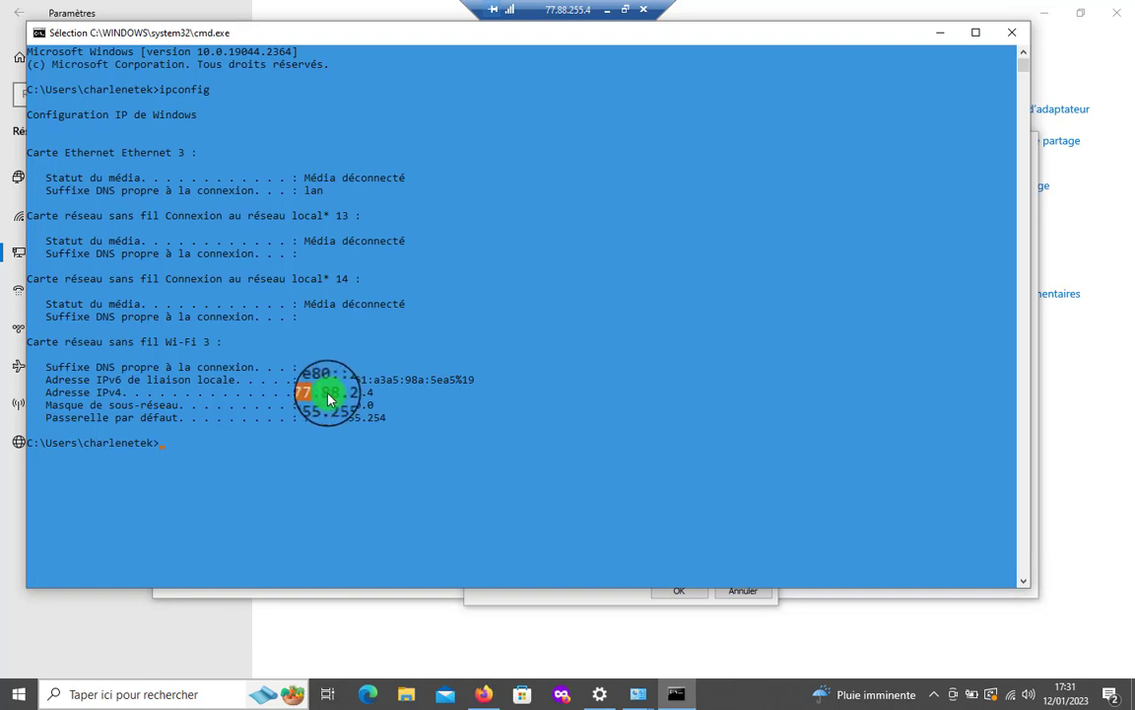
{"action": "left_click", "coordinate": [379, 394]}
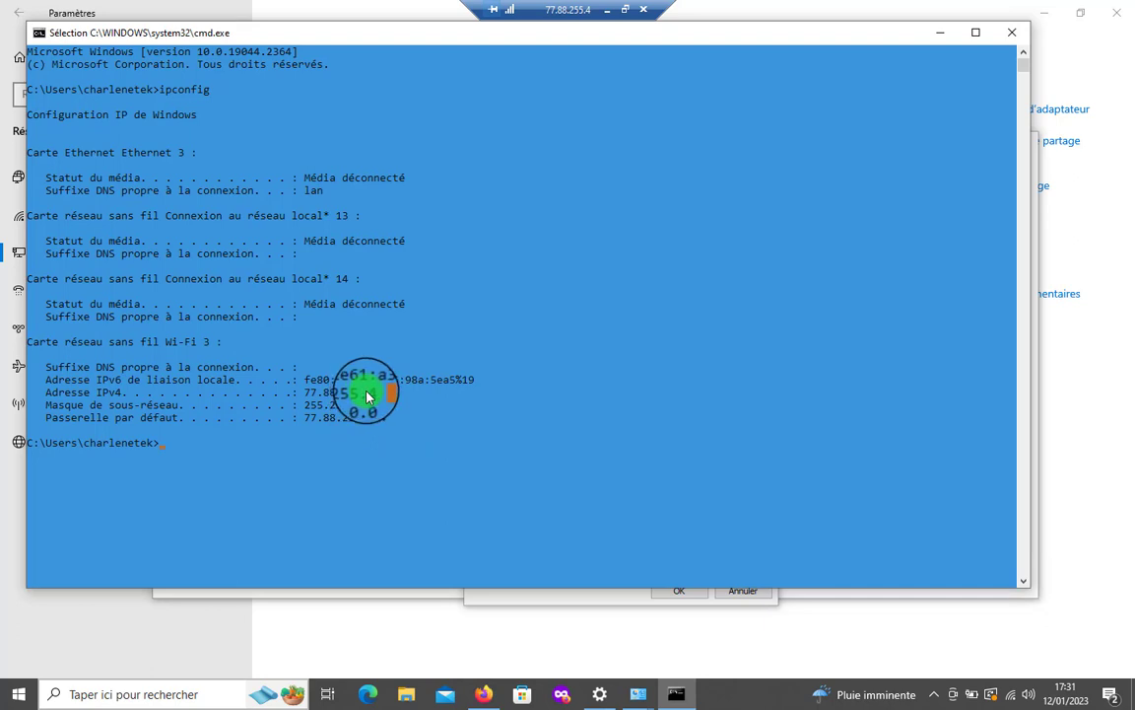
Step: Close the command prompt, set the Adresse IP to 77.88.255.9 and let the subnet mask fill in by default
{"action": "left_click", "coordinate": [1009, 32]}
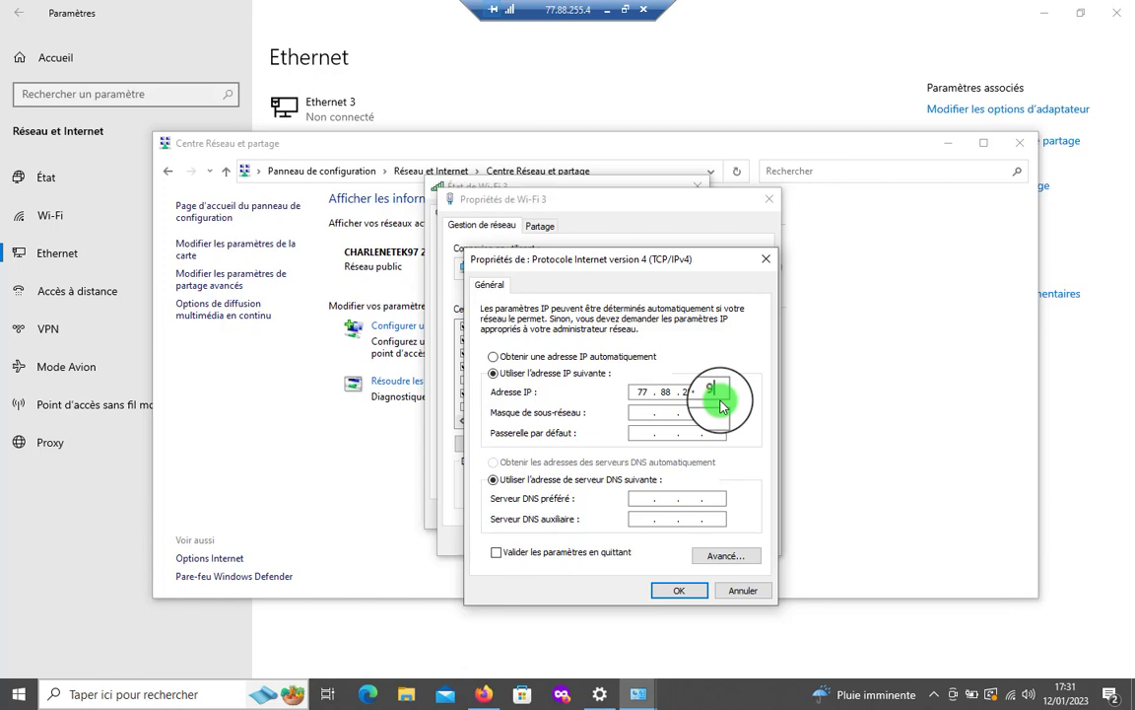
{"action": "left_click", "coordinate": [645, 413]}
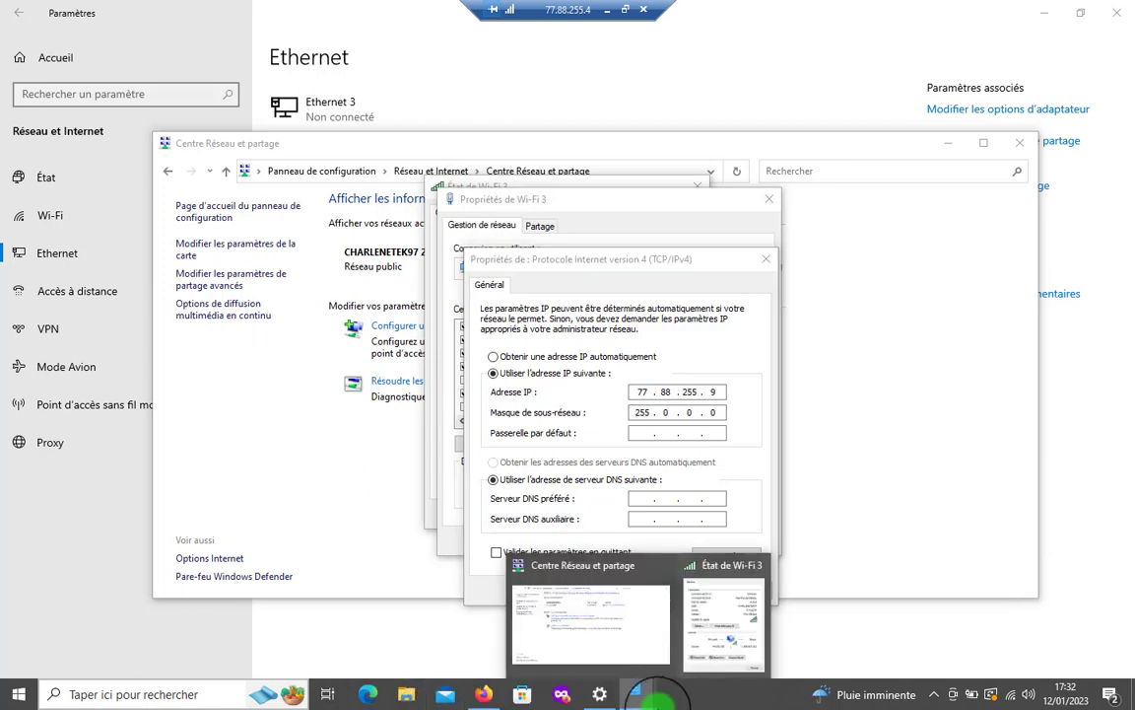
Step: Run ipconfig in a new command prompt, highlight the Wi-Fi 3 Masque de sous-réseau line and minimize the prompt
{"action": "left_click", "coordinate": [112, 696]}
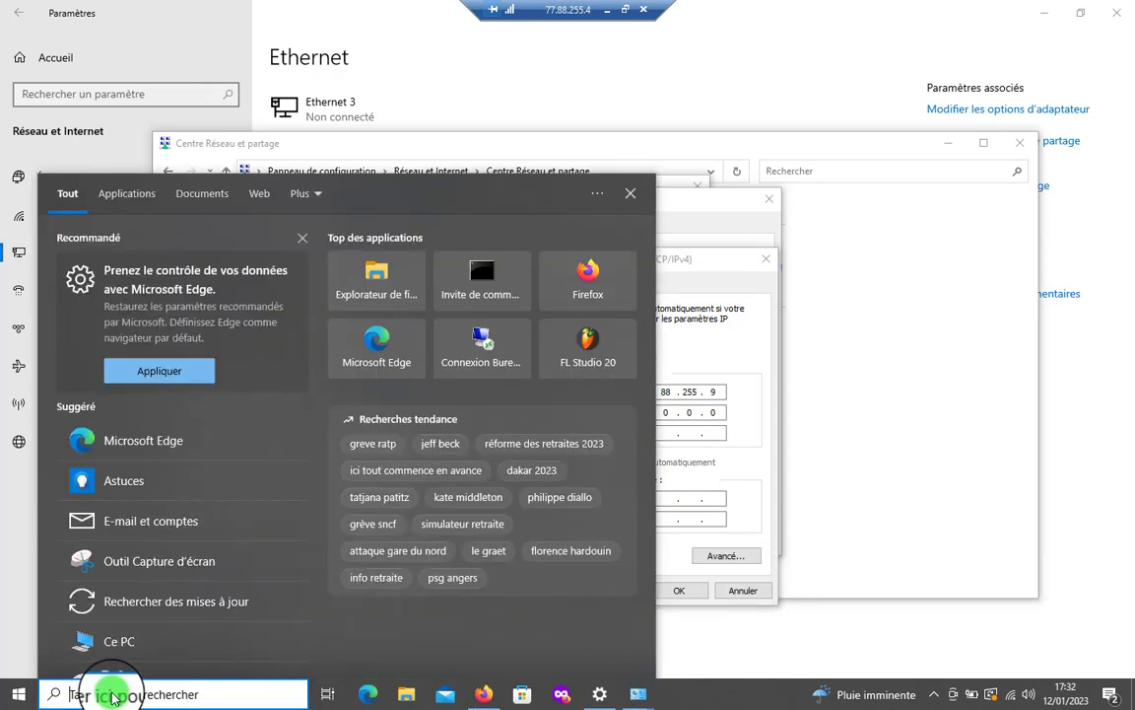
{"action": "key", "text": "super+r"}
{"action": "key", "text": "Return"}
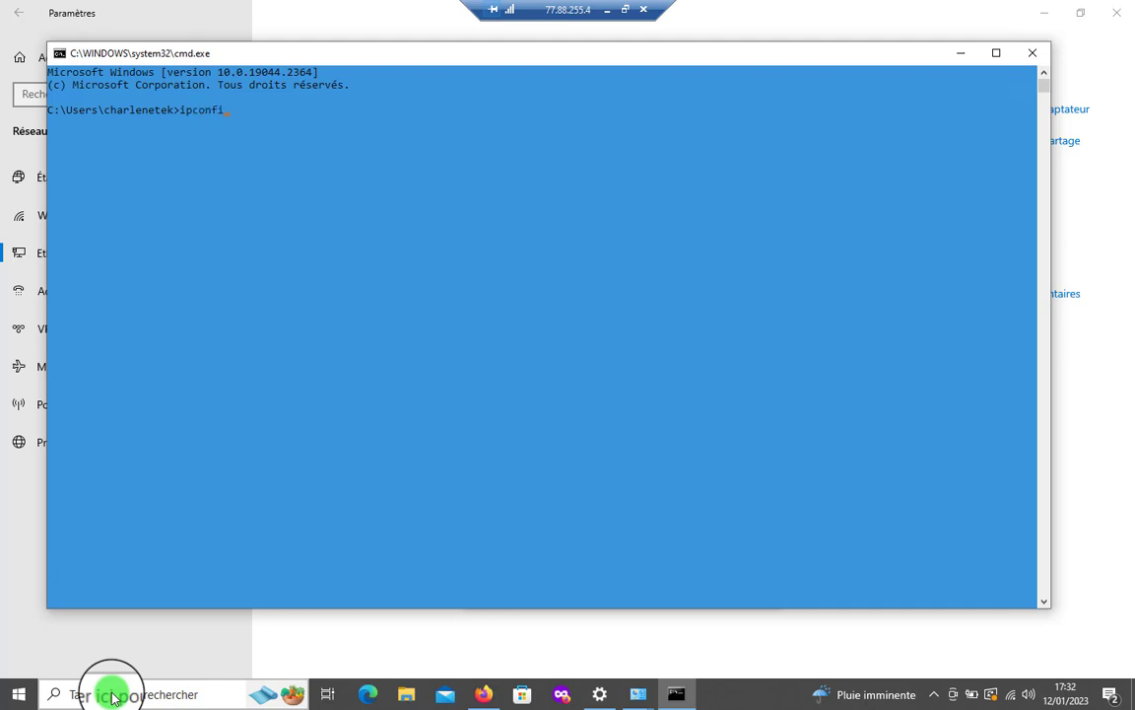
{"action": "key", "text": "Return"}
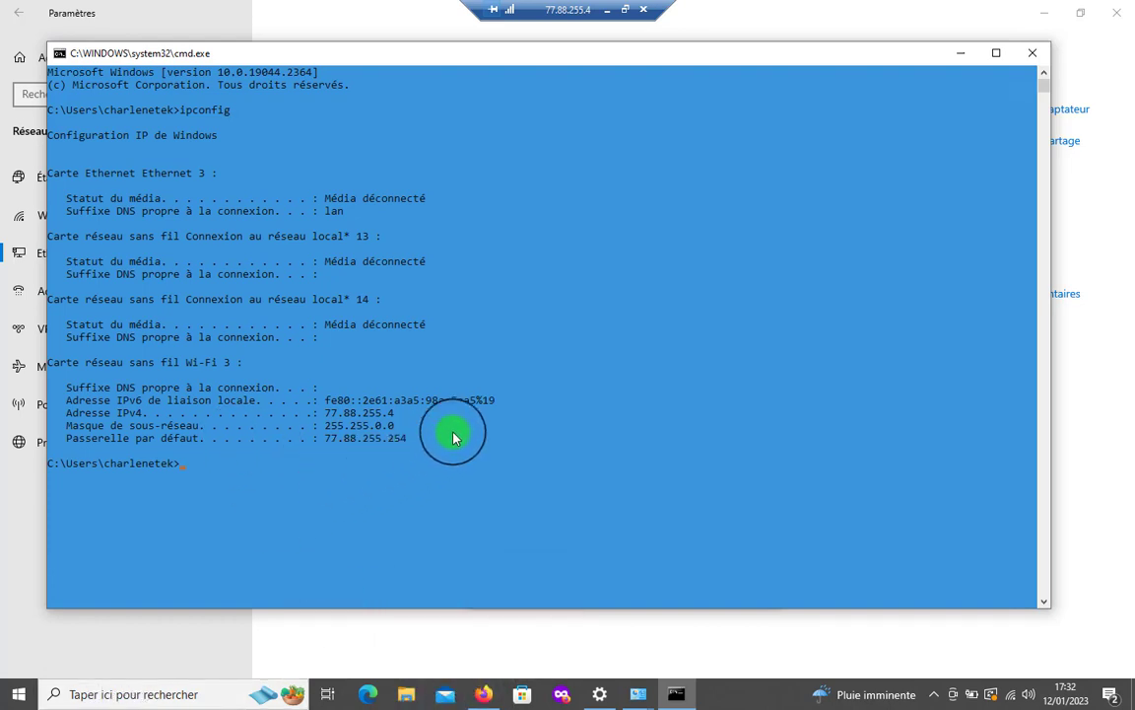
{"action": "left_click_drag", "start_coordinate": [398, 425], "coordinate": [323, 424]}
{"action": "left_click_drag", "start_coordinate": [64, 431], "coordinate": [254, 426]}
{"action": "left_click", "coordinate": [399, 428]}
{"action": "left_click_drag", "start_coordinate": [400, 428], "coordinate": [321, 432]}
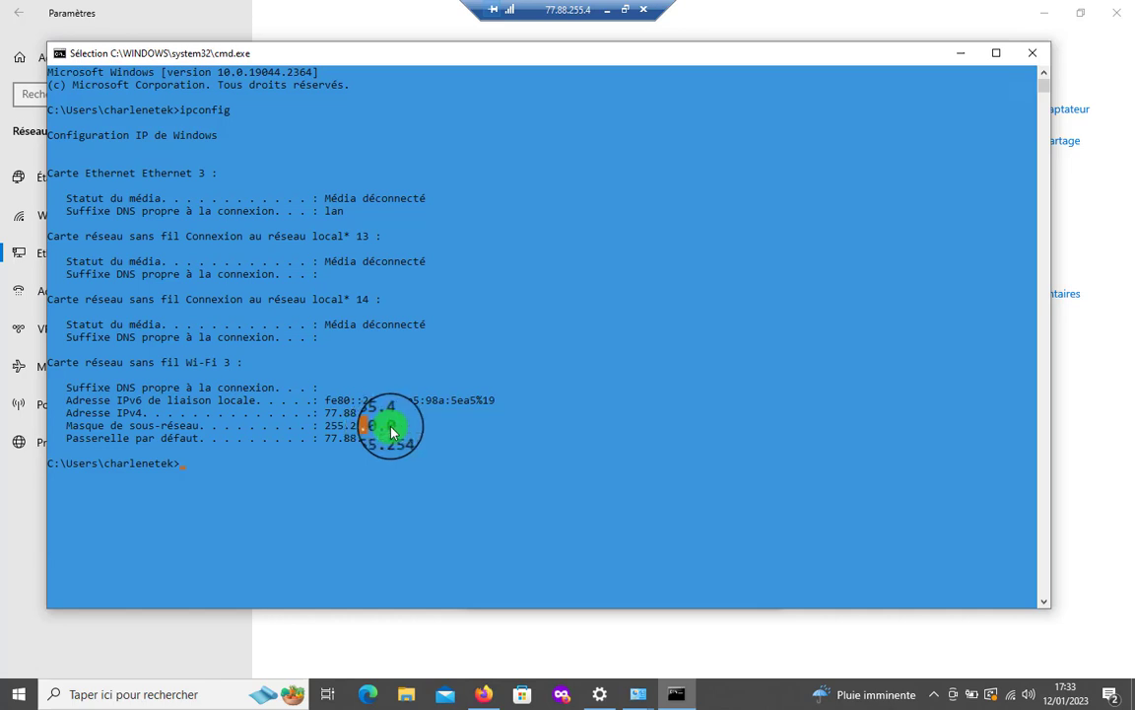
{"action": "left_click_drag", "start_coordinate": [395, 431], "coordinate": [63, 426]}
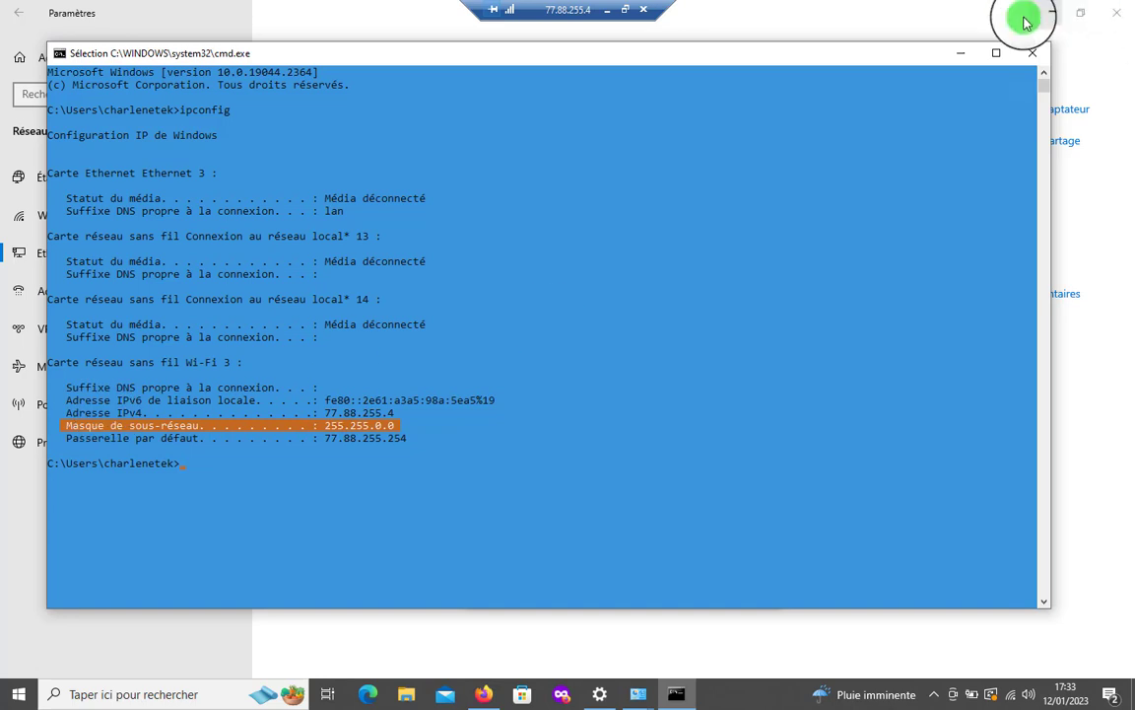
{"action": "left_click", "coordinate": [952, 51]}
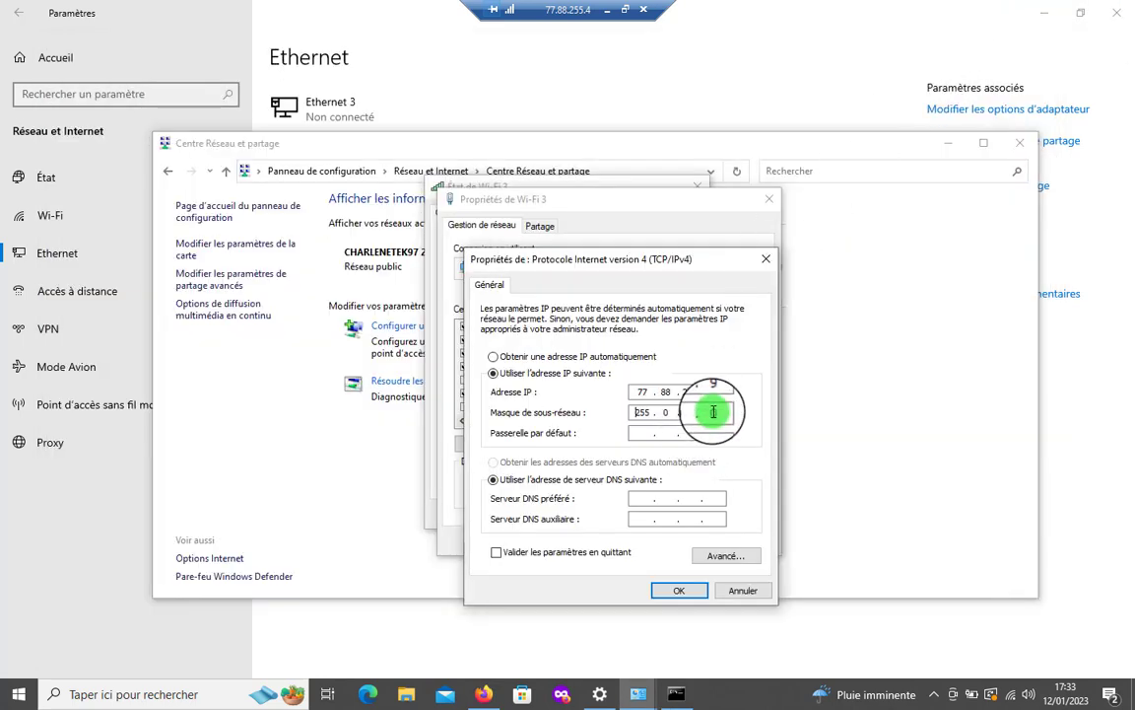
Step: Highlight the third octet of the Adresse IP entry to compare it with the subnet mask
{"action": "double_click", "coordinate": [689, 393]}
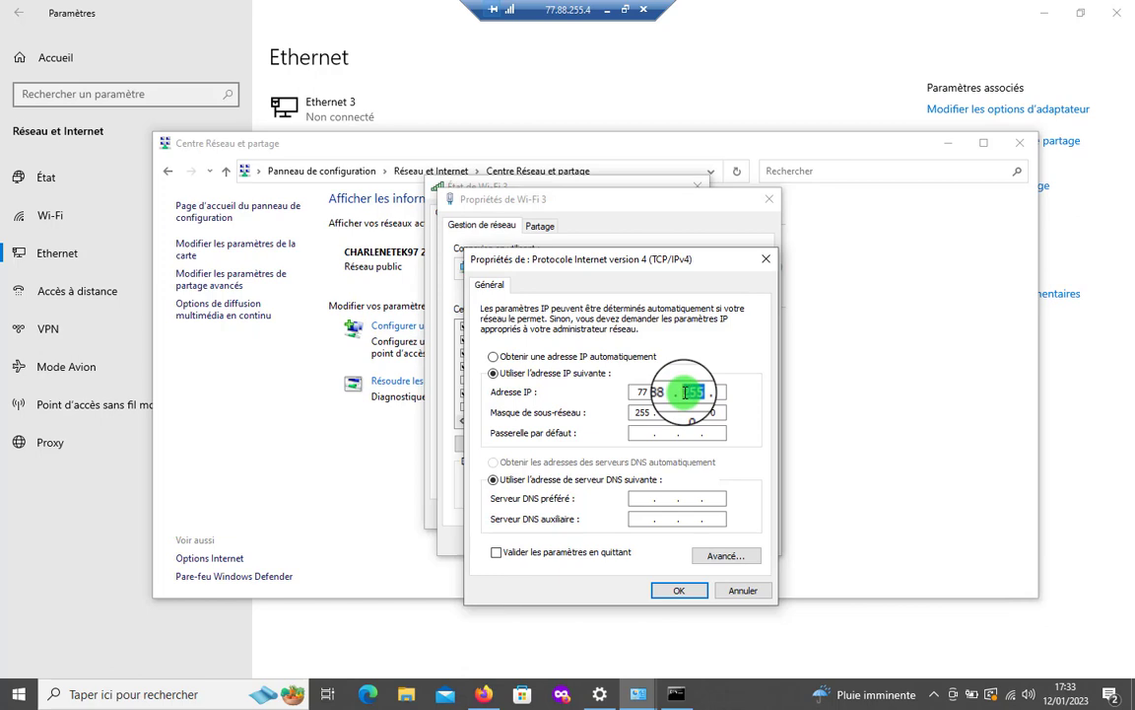
{"action": "left_click", "coordinate": [716, 412]}
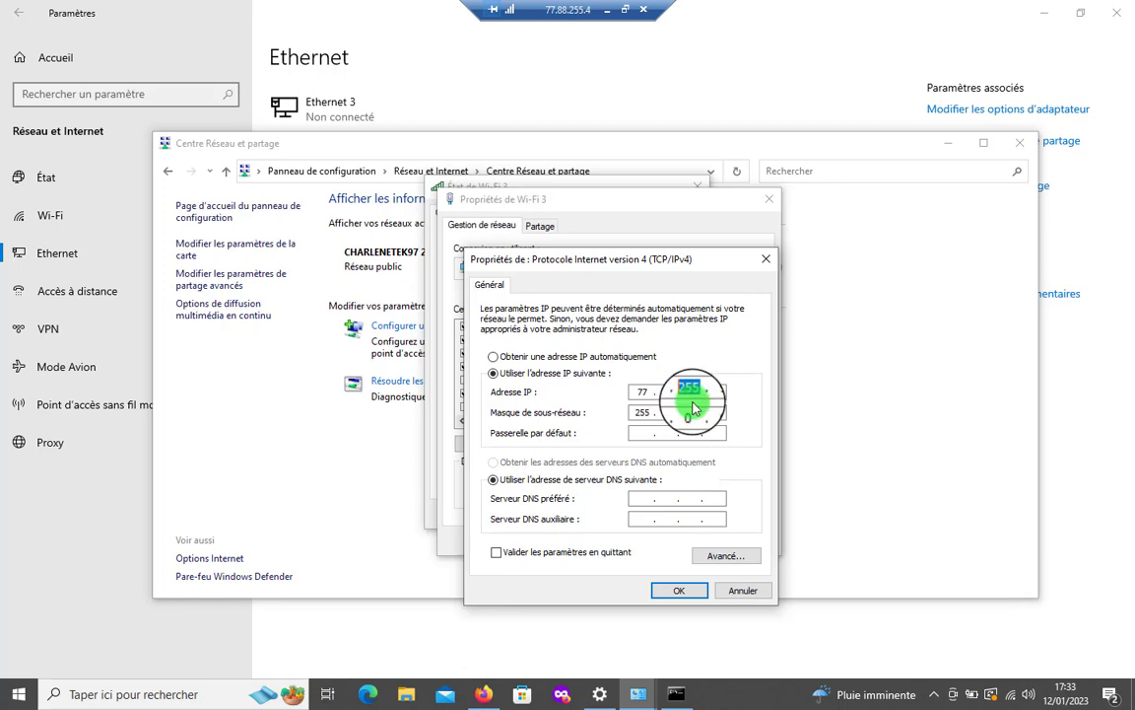
{"action": "type", "text": "88.255"}
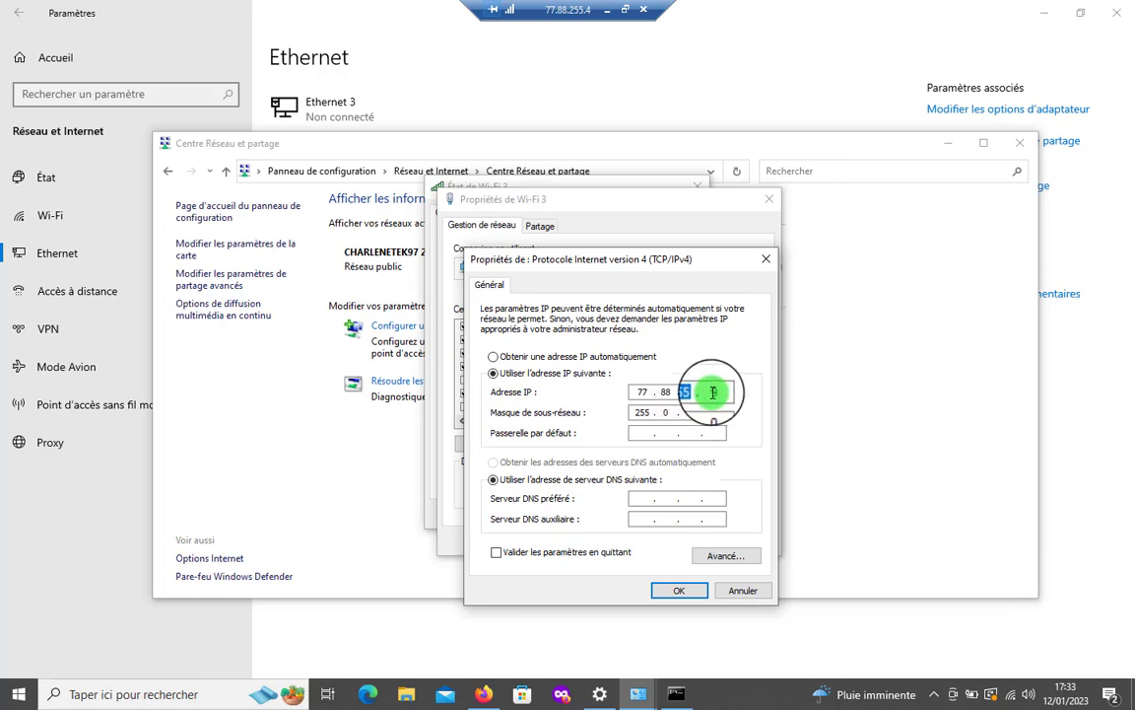
{"action": "mouse_move", "coordinate": [713, 393]}
{"action": "left_mouse_down"}
{"action": "mouse_move", "coordinate": [631, 394]}
{"action": "mouse_move", "coordinate": [702, 389]}
{"action": "mouse_move", "coordinate": [676, 412]}
{"action": "mouse_move", "coordinate": [671, 400]}
{"action": "mouse_move", "coordinate": [696, 392]}
{"action": "left_mouse_up"}
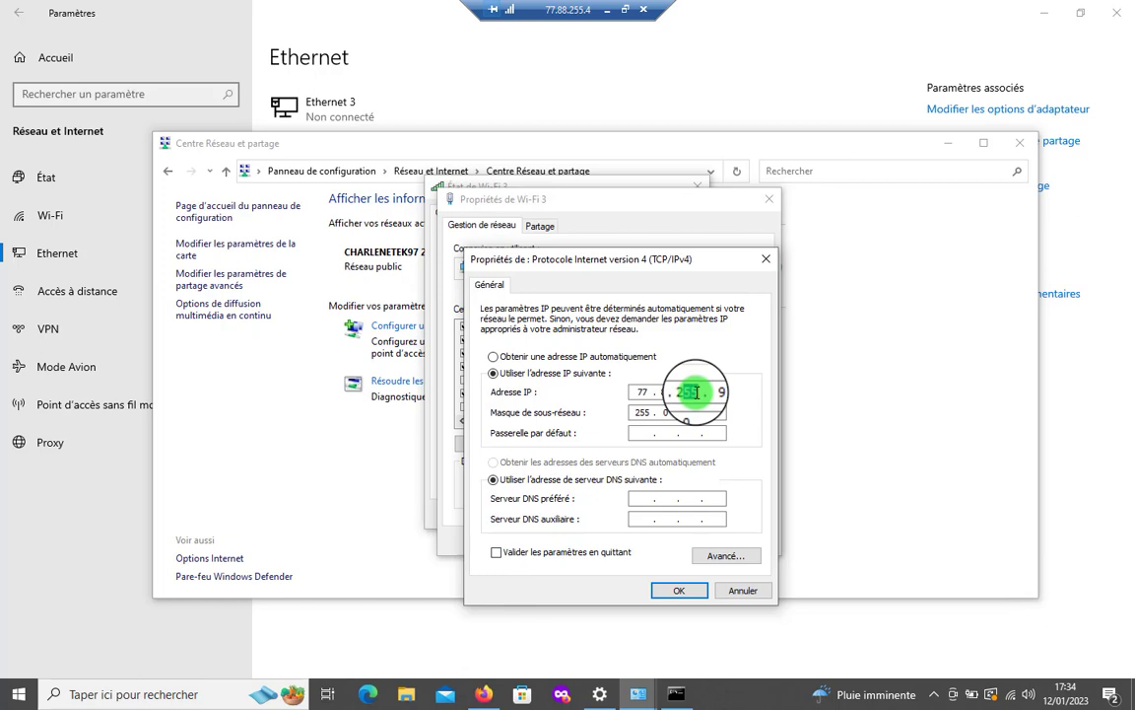
{"action": "type", "text": "88"}
{"action": "left_click_drag", "start_coordinate": [681, 397], "coordinate": [704, 395]}
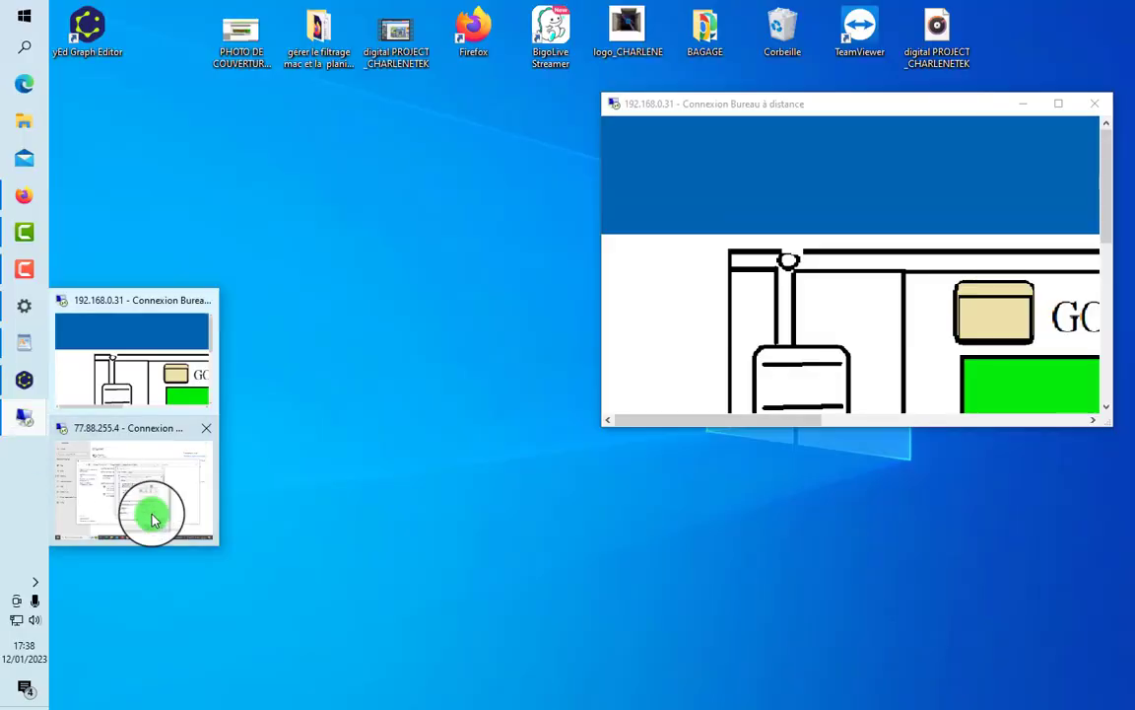
Step: Return to the 77.88.255.4 session, set the Masque de sous-réseau to 255.255.0.0 and start the Passerelle par défaut entry
{"action": "left_click", "coordinate": [152, 516]}
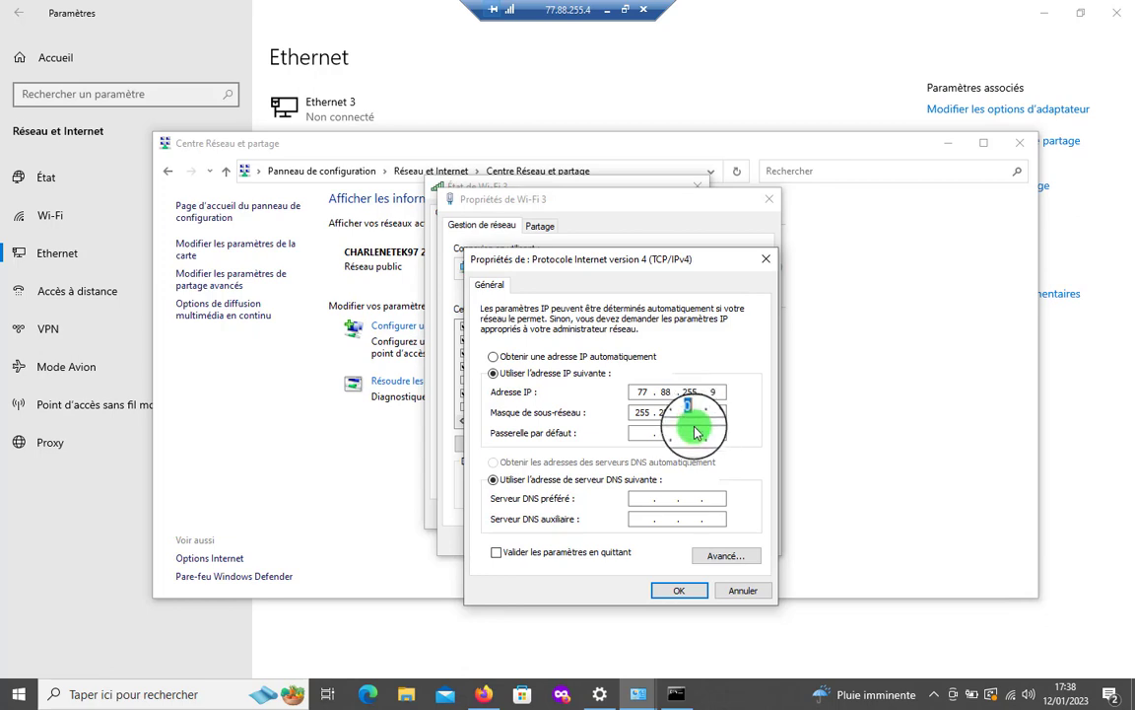
{"action": "left_click", "coordinate": [642, 433]}
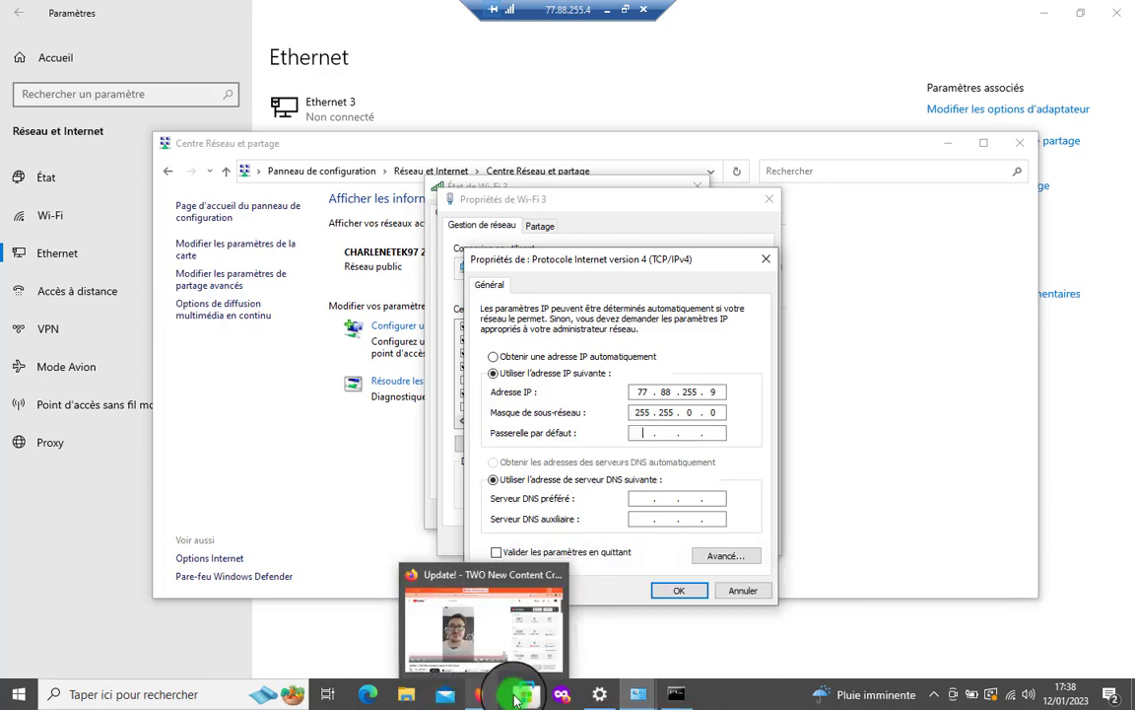
Step: Minimize the remote session, switch to yEd and outline the ROUTEUR 2 réseaux 2 branch with its connected devices
{"action": "left_click", "coordinate": [598, 14]}
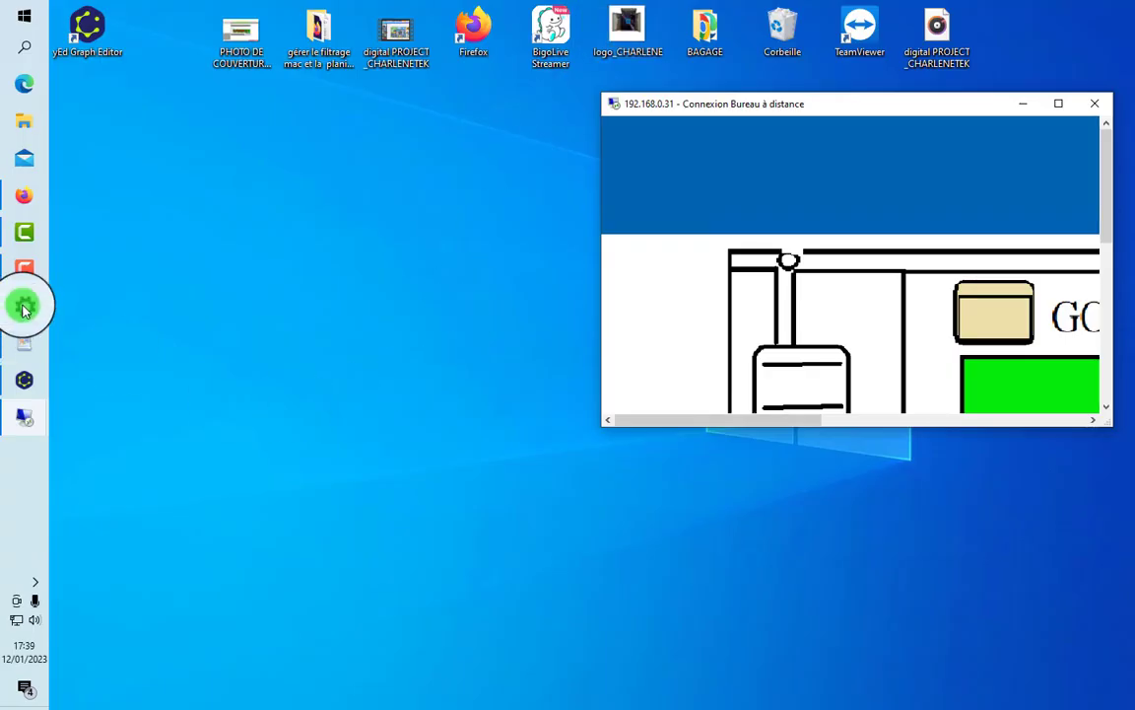
{"action": "left_click", "coordinate": [24, 379]}
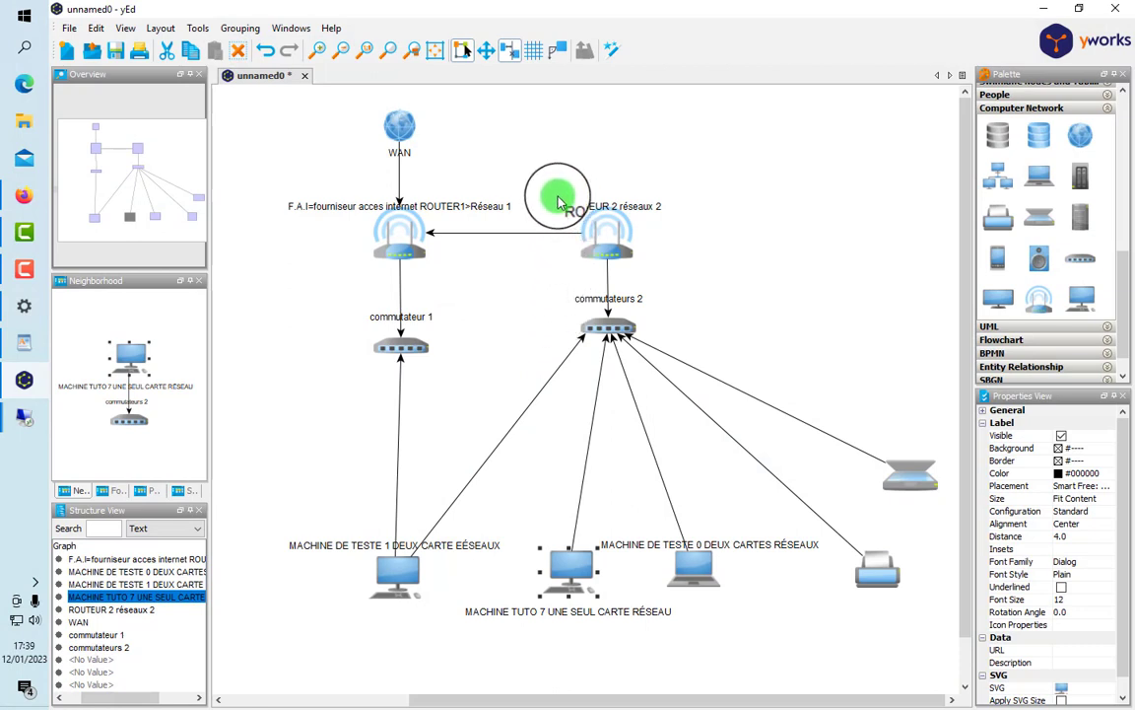
{"action": "left_click_drag", "start_coordinate": [558, 194], "coordinate": [675, 408]}
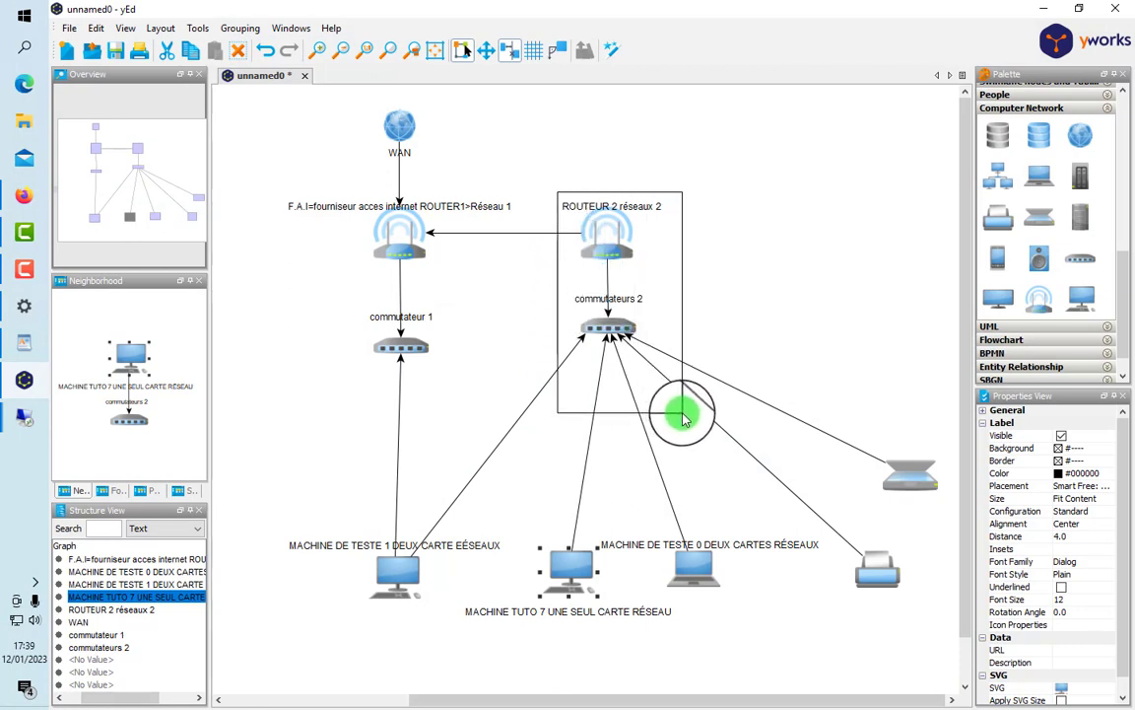
{"action": "left_click_drag", "start_coordinate": [682, 418], "coordinate": [912, 608]}
{"action": "left_click", "coordinate": [816, 438]}
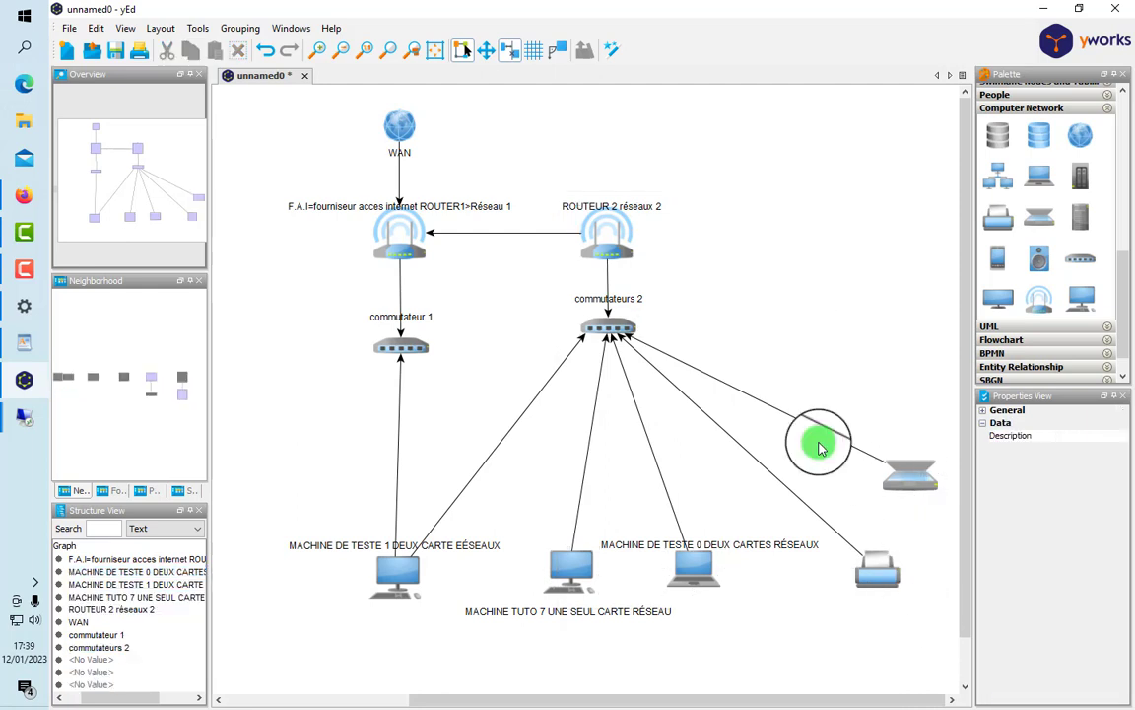
Step: Add a headset-wearing person from the People symbols just below the MACHINE DE TESTE 0 DEUX CARTES RÉSEAUX laptop
{"action": "left_click", "coordinate": [680, 588]}
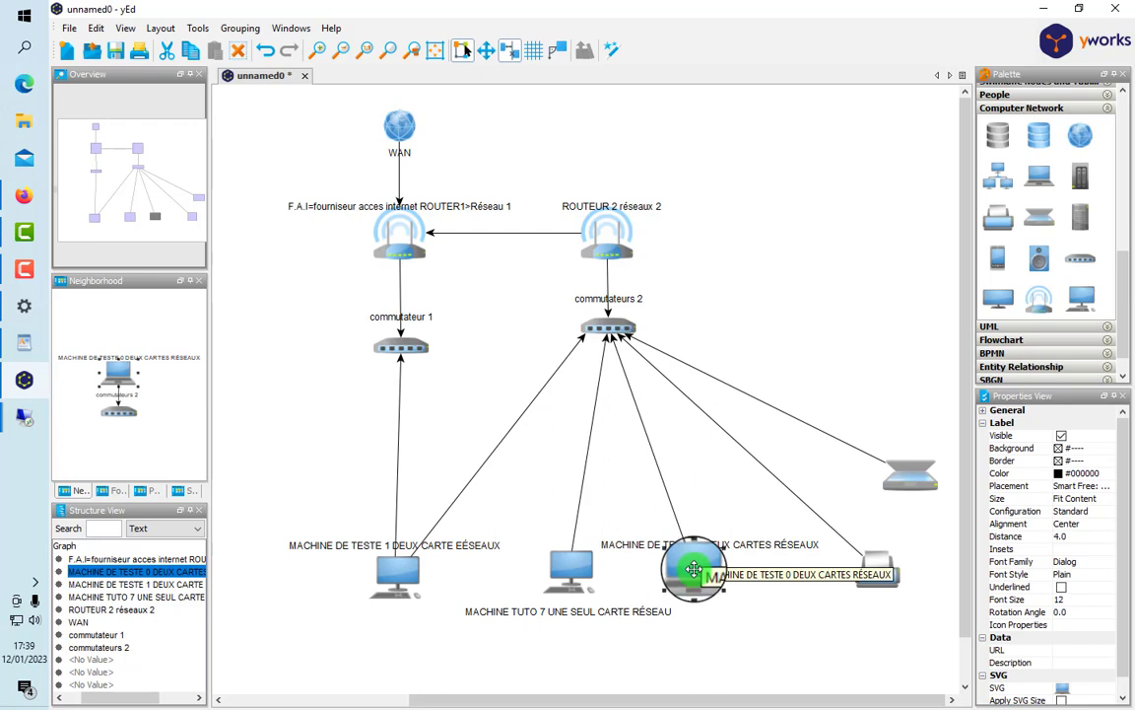
{"action": "mouse_move", "coordinate": [694, 569]}
{"action": "left_mouse_down"}
{"action": "mouse_move", "coordinate": [702, 552]}
{"action": "mouse_move", "coordinate": [695, 571]}
{"action": "mouse_move", "coordinate": [695, 551]}
{"action": "mouse_move", "coordinate": [660, 532]}
{"action": "mouse_move", "coordinate": [740, 532]}
{"action": "mouse_move", "coordinate": [697, 569]}
{"action": "left_mouse_up"}
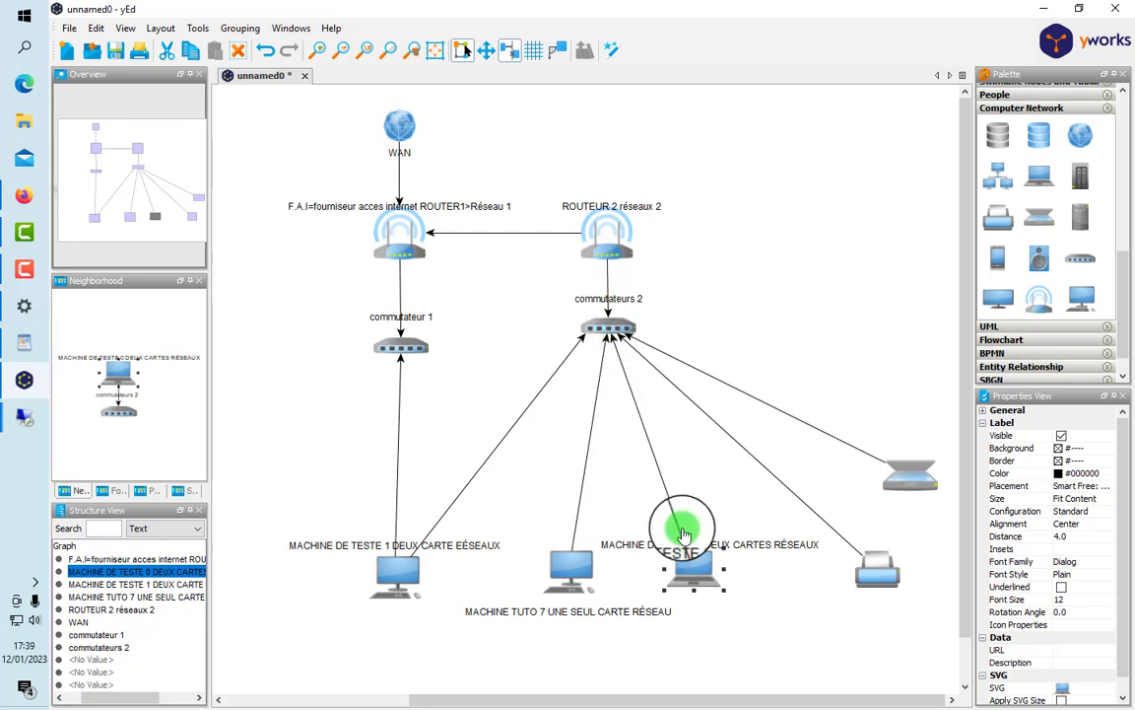
{"action": "left_click_drag", "start_coordinate": [702, 594], "coordinate": [685, 576]}
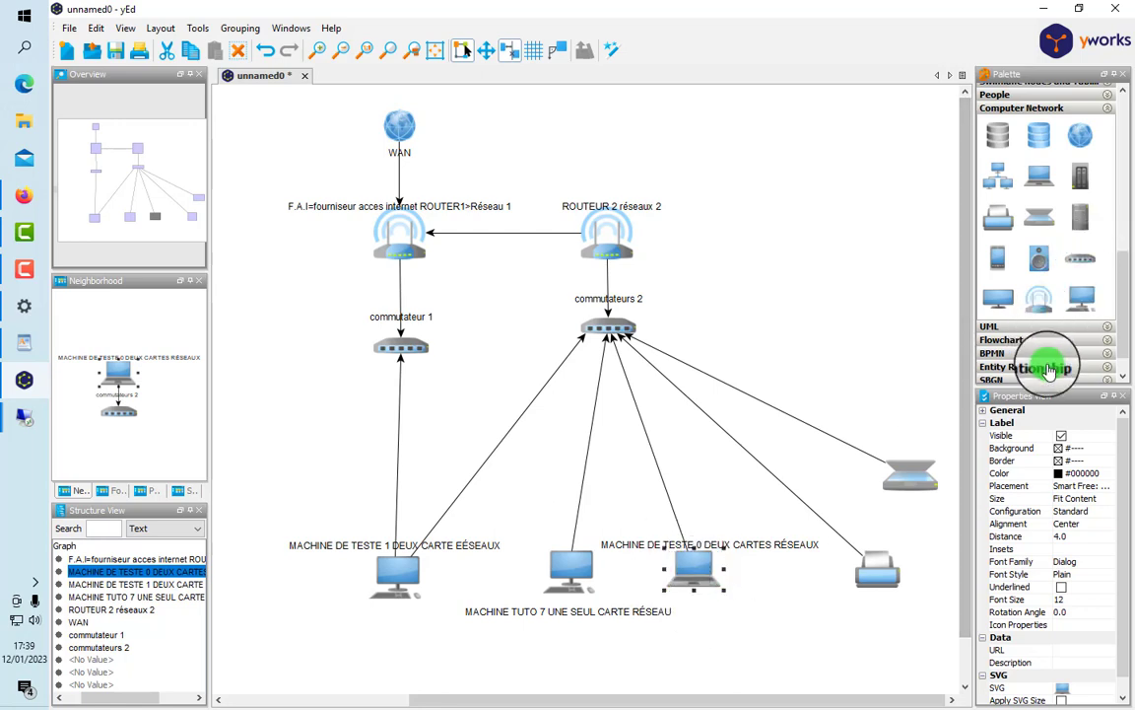
{"action": "scroll", "coordinate": [1084, 335], "scroll_direction": "up", "scroll_amount": 3}
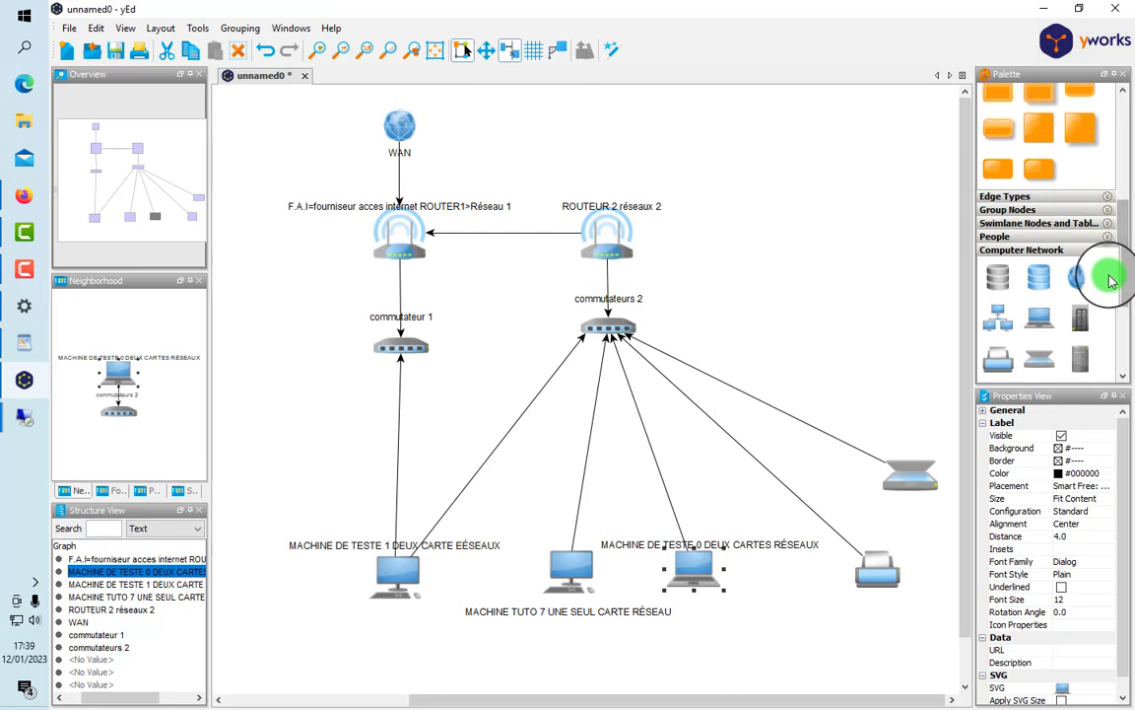
{"action": "left_click", "coordinate": [1024, 238]}
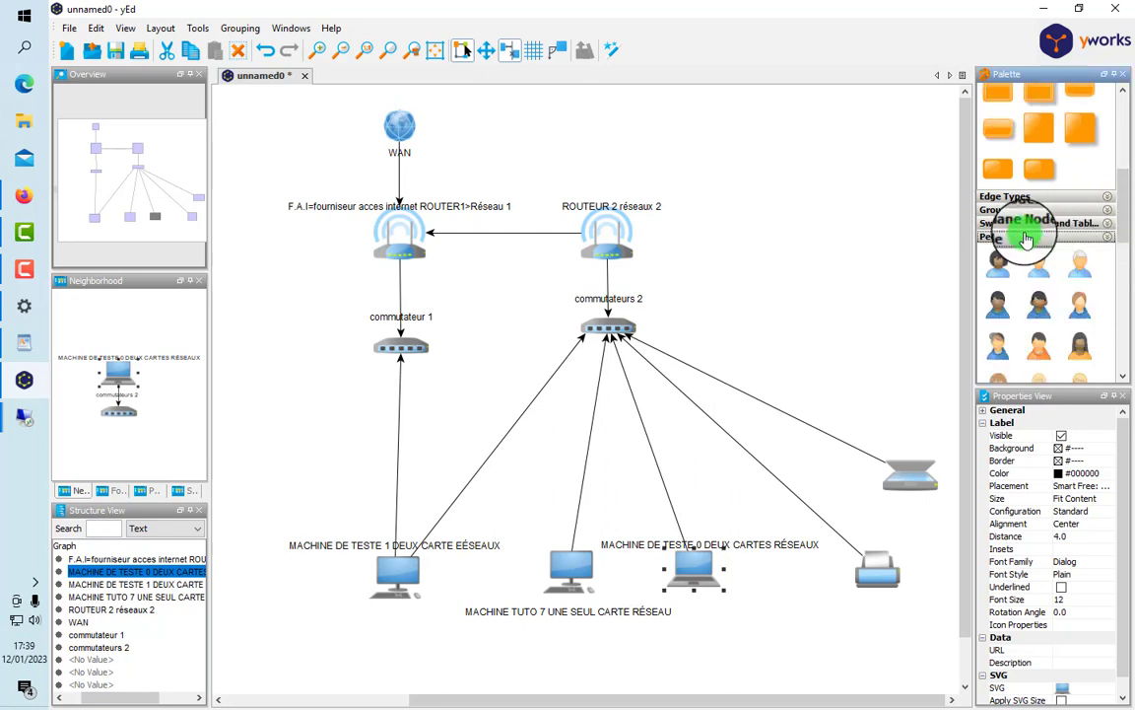
{"action": "scroll", "coordinate": [1045, 331], "scroll_direction": "up", "scroll_amount": 1}
{"action": "left_click", "coordinate": [1015, 300]}
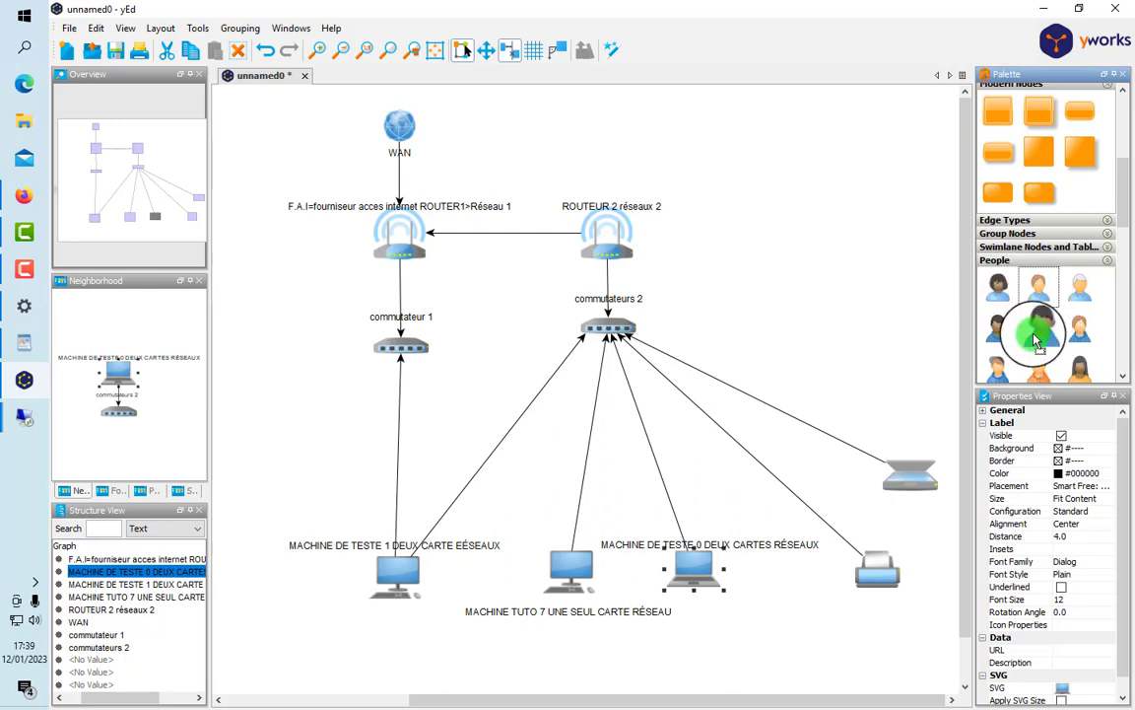
{"action": "left_click", "coordinate": [1025, 302]}
{"action": "left_click_drag", "start_coordinate": [1035, 326], "coordinate": [709, 616]}
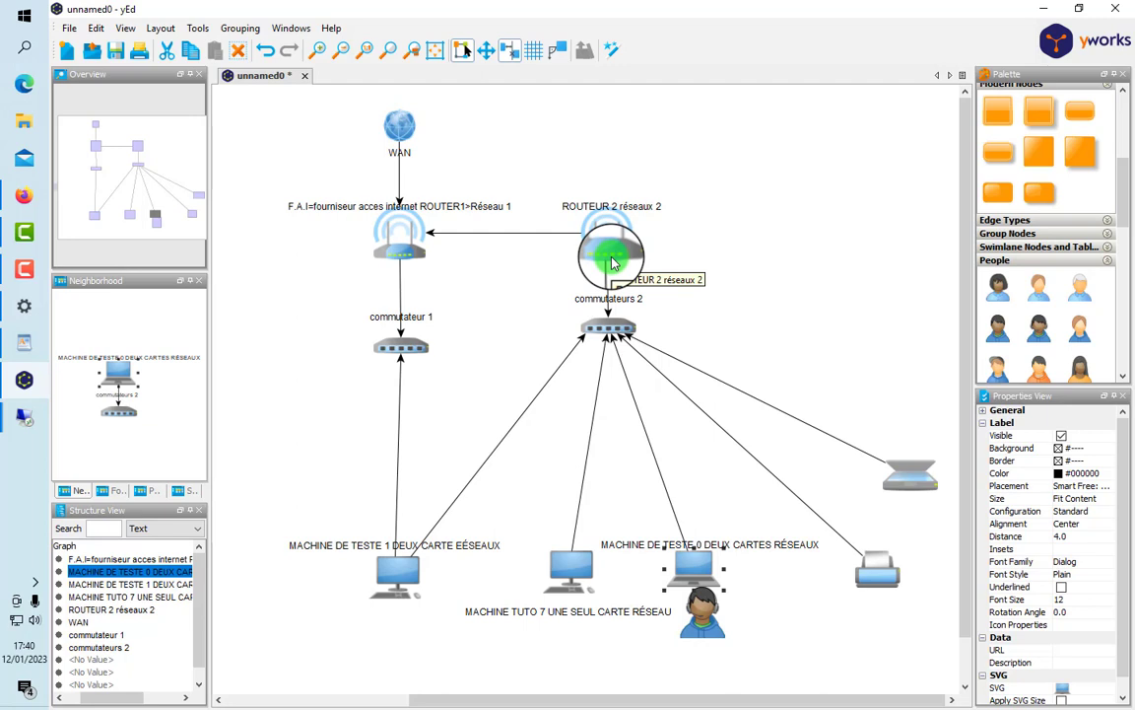
Step: Minimize yEd, return to the 77.88.255.4 remote session and run ipconfig in a new command prompt
{"action": "left_click", "coordinate": [1043, 8]}
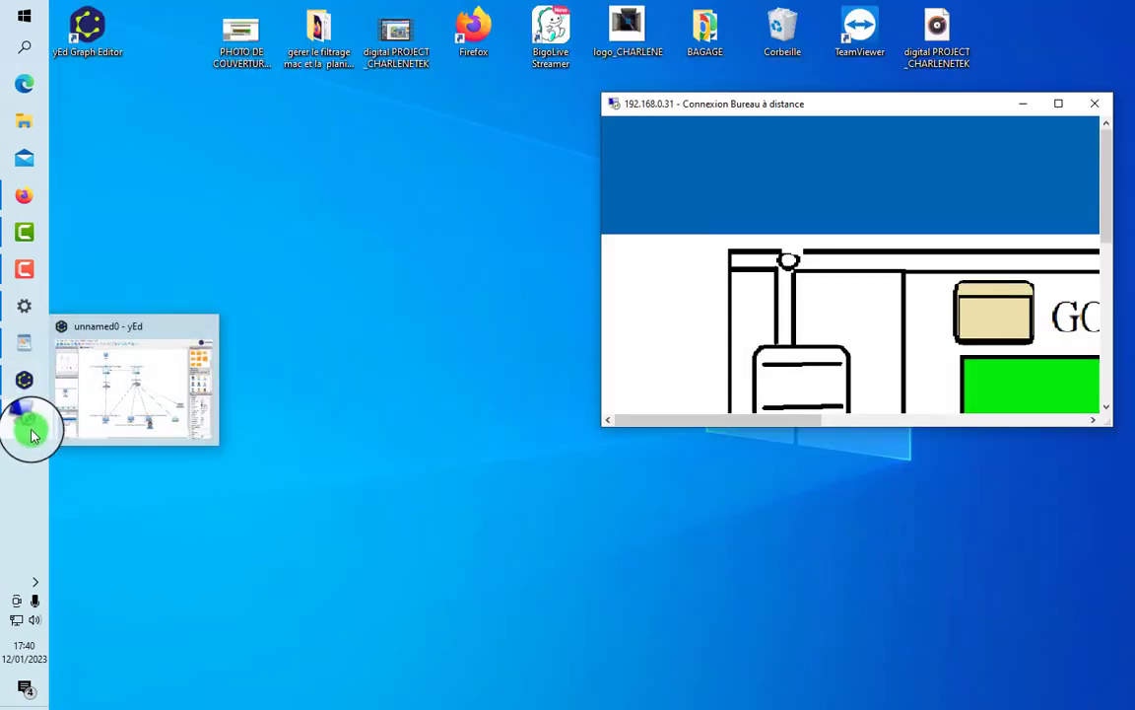
{"action": "mouse_move", "coordinate": [31, 434]}
{"action": "left_click", "coordinate": [109, 463]}
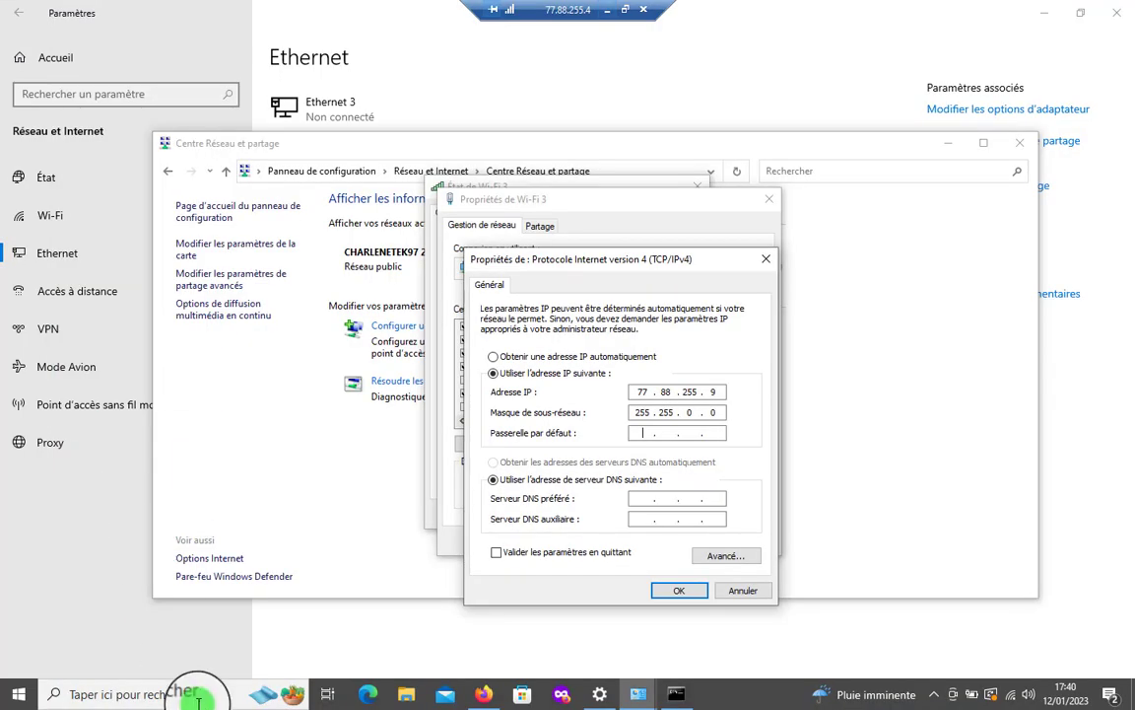
{"action": "key", "text": "super+r"}
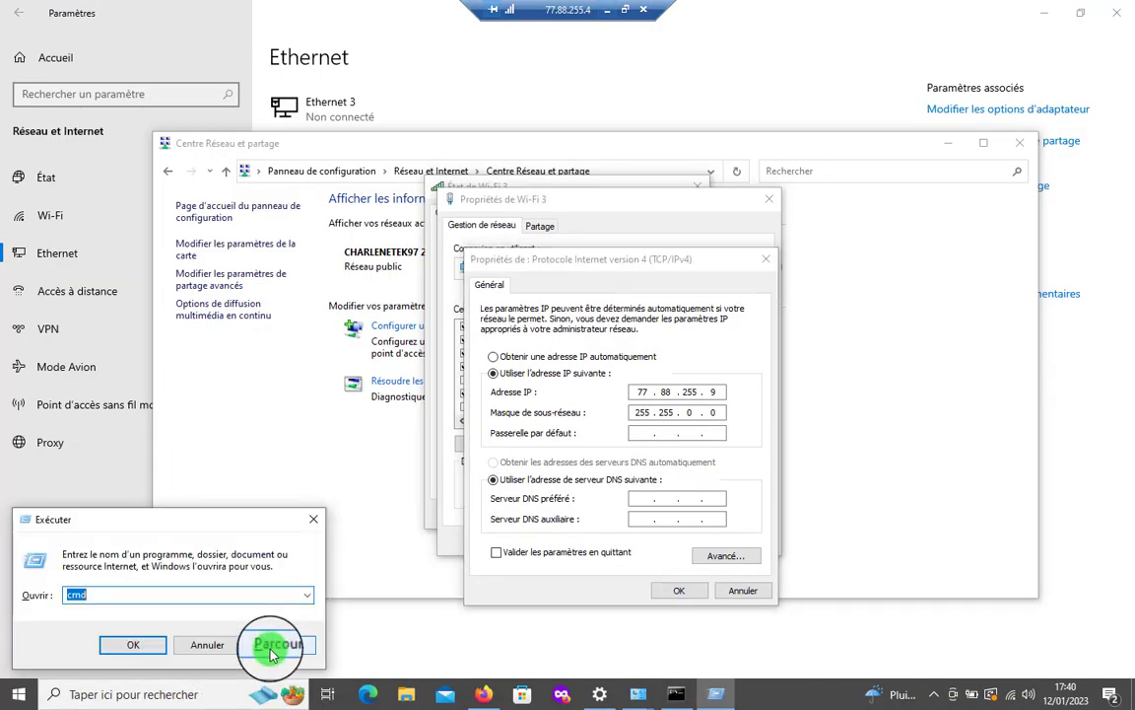
{"action": "key", "text": "Return"}
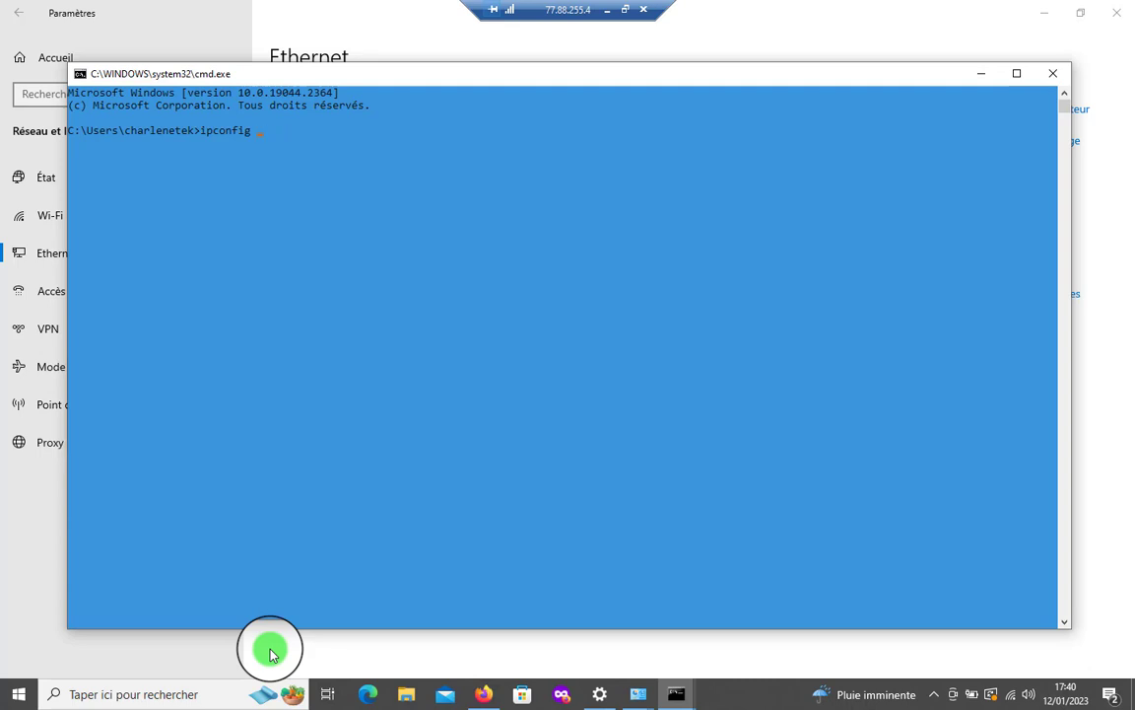
{"action": "key", "text": "Return"}
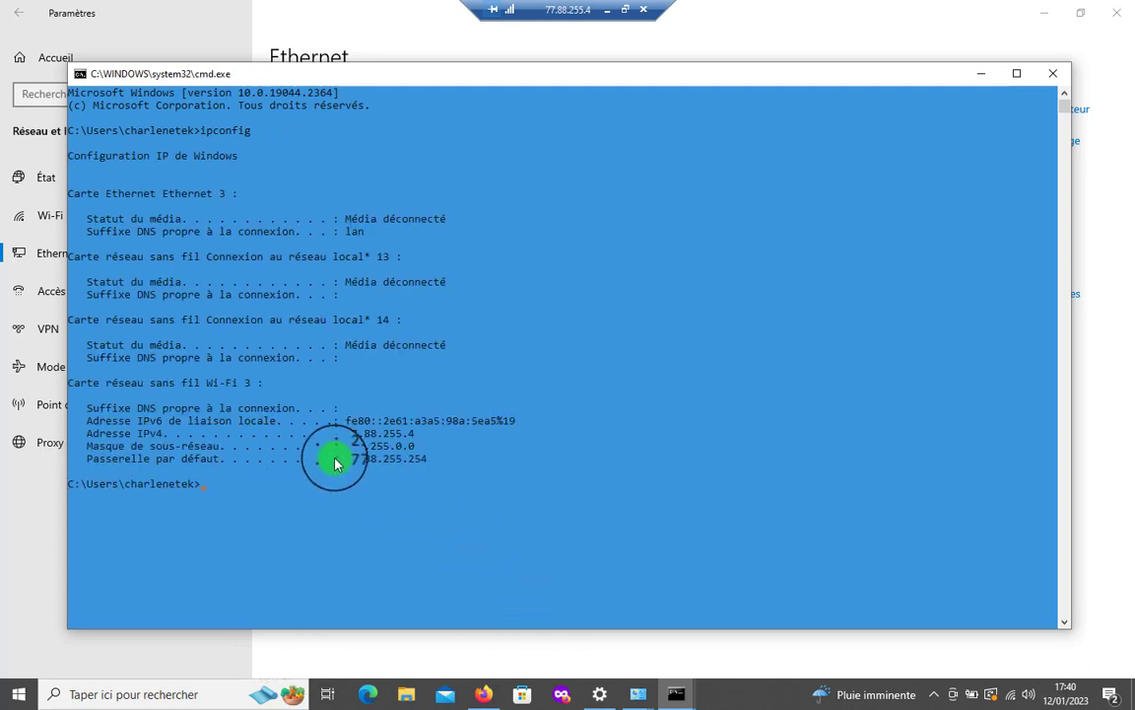
Step: Highlight the Wi-Fi 3 Passerelle par défaut line, copy its address and minimize the prompt to return to the gateway entry
{"action": "left_click", "coordinate": [97, 463]}
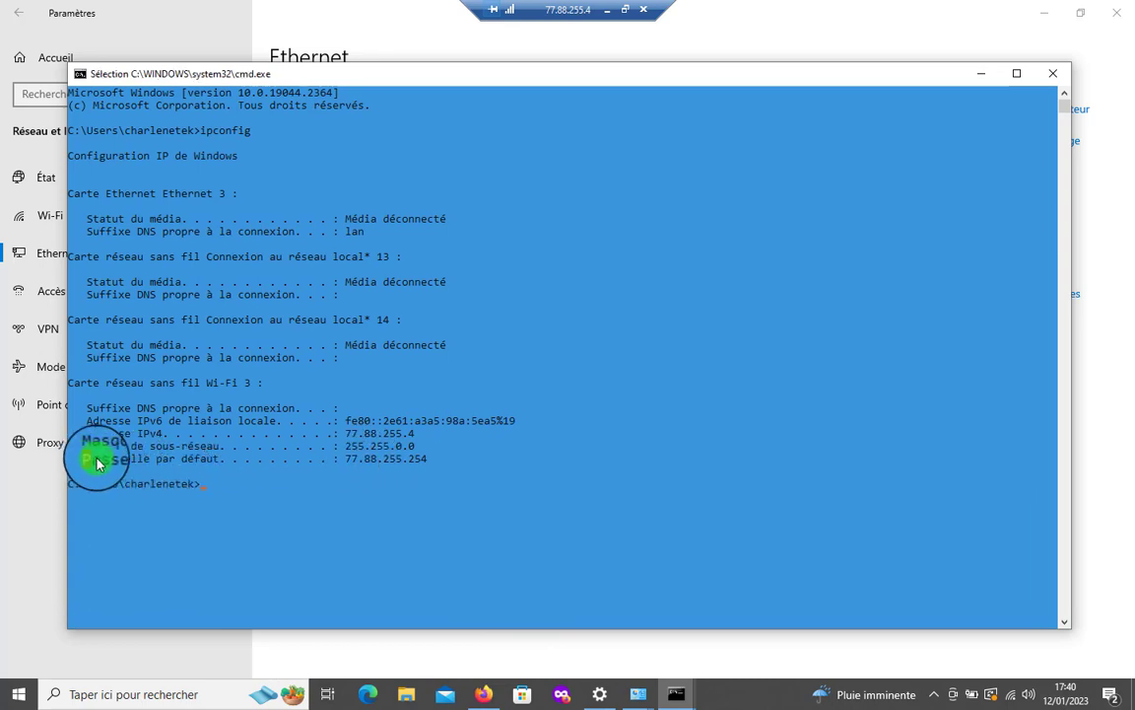
{"action": "left_click_drag", "start_coordinate": [96, 464], "coordinate": [218, 461]}
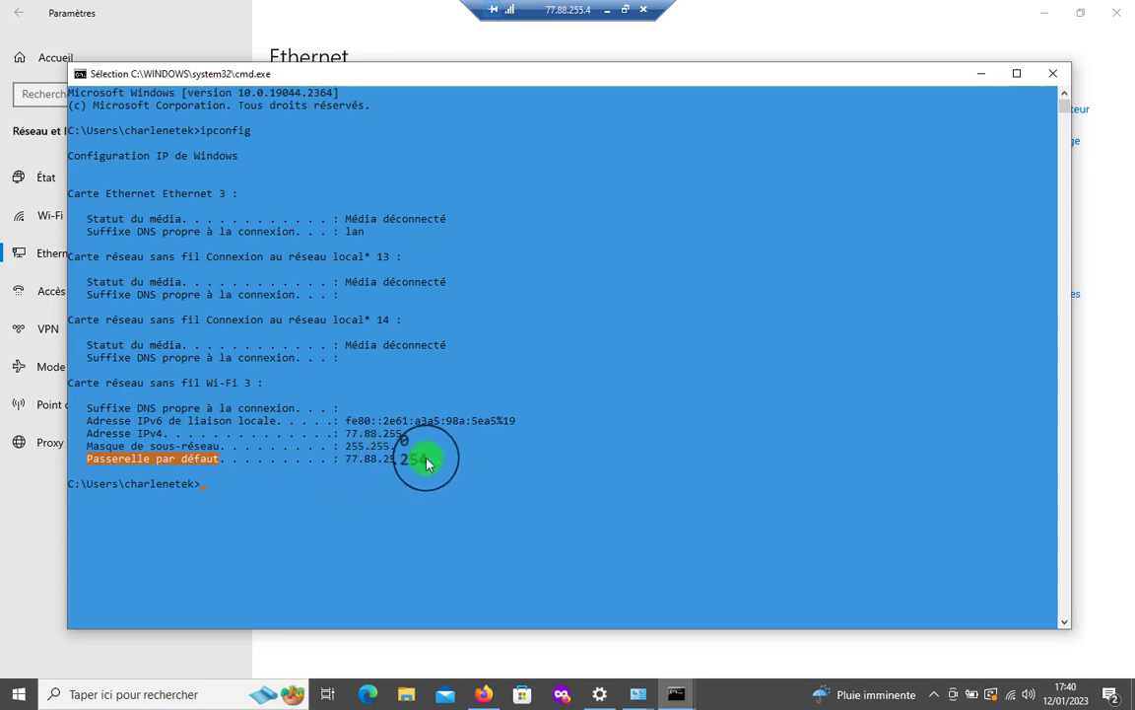
{"action": "left_click_drag", "start_coordinate": [426, 459], "coordinate": [341, 467]}
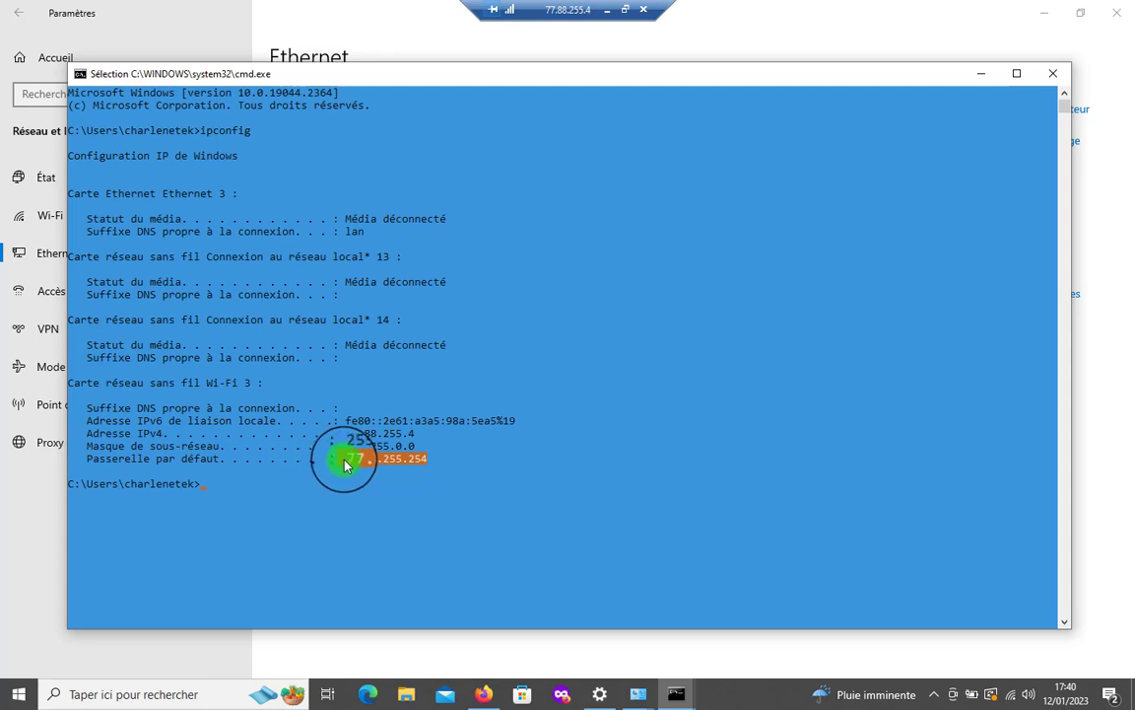
{"action": "right_click", "coordinate": [345, 465]}
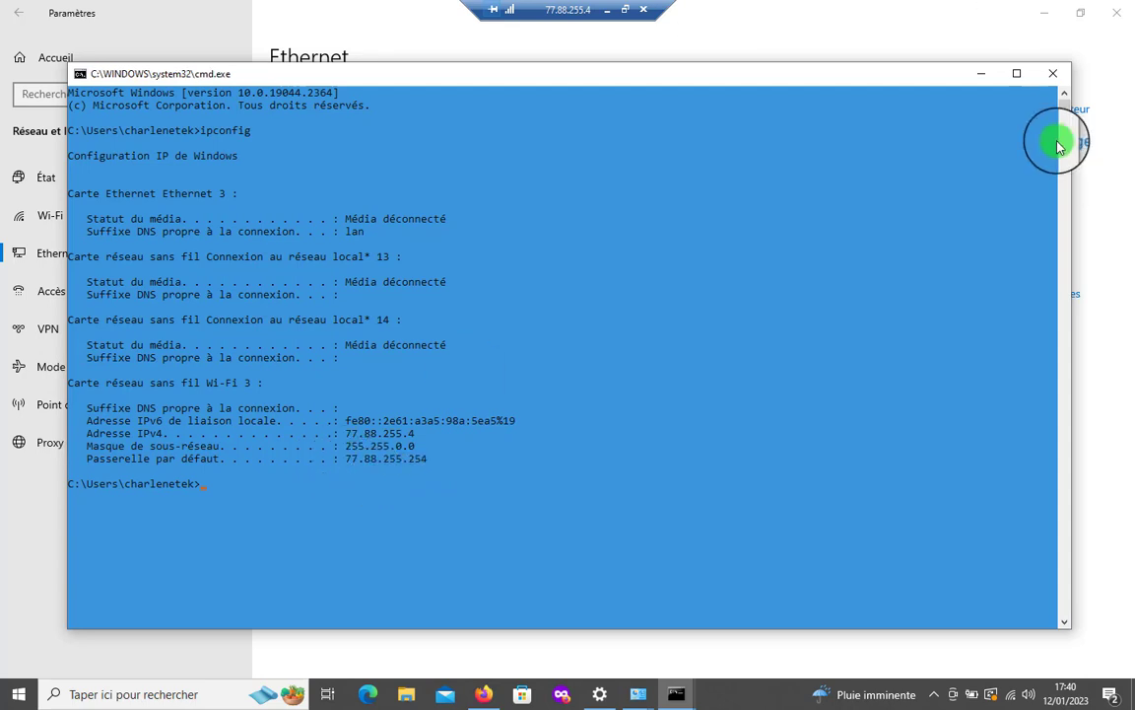
{"action": "left_click", "coordinate": [982, 74]}
{"action": "left_click", "coordinate": [655, 432]}
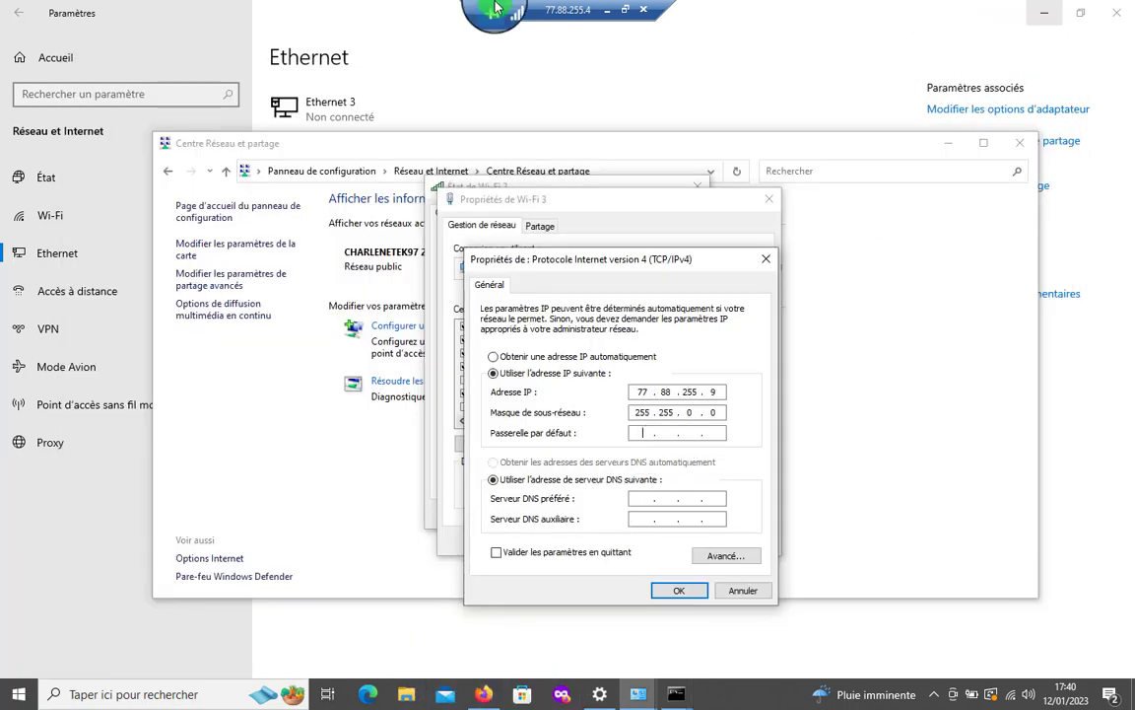
Step: Leave the remote session, switch to yEd and outline the ROUTEUR 2 réseaux 2 device as the gateway
{"action": "left_click", "coordinate": [625, 9]}
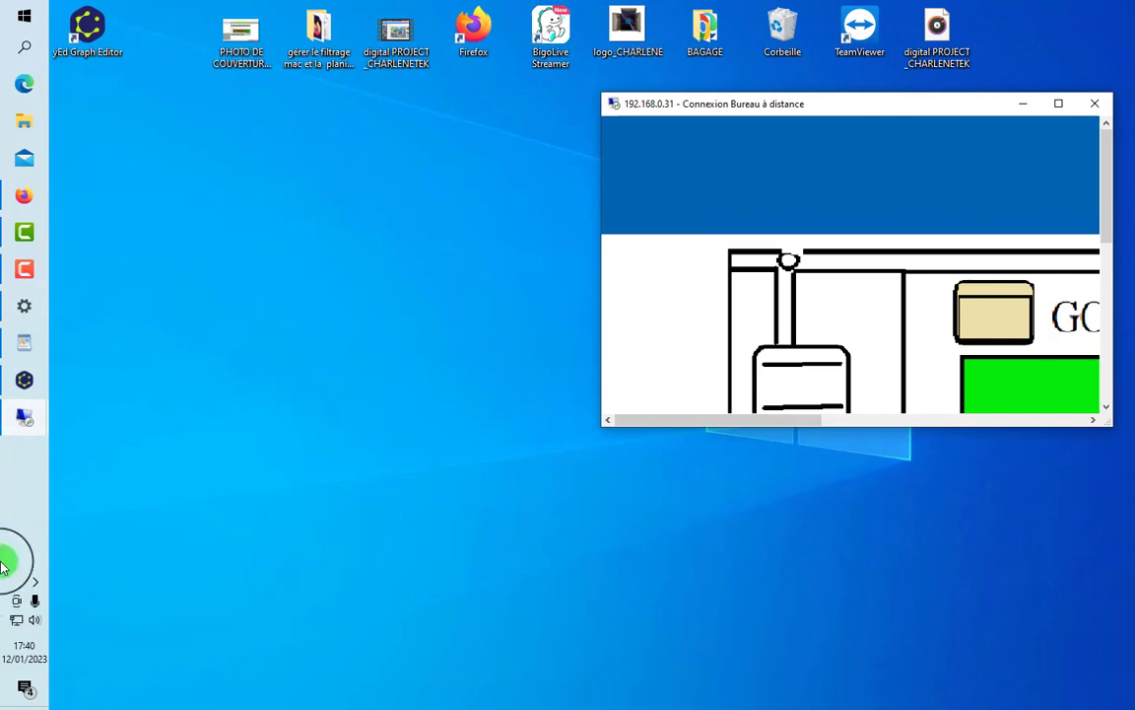
{"action": "left_click", "coordinate": [25, 378]}
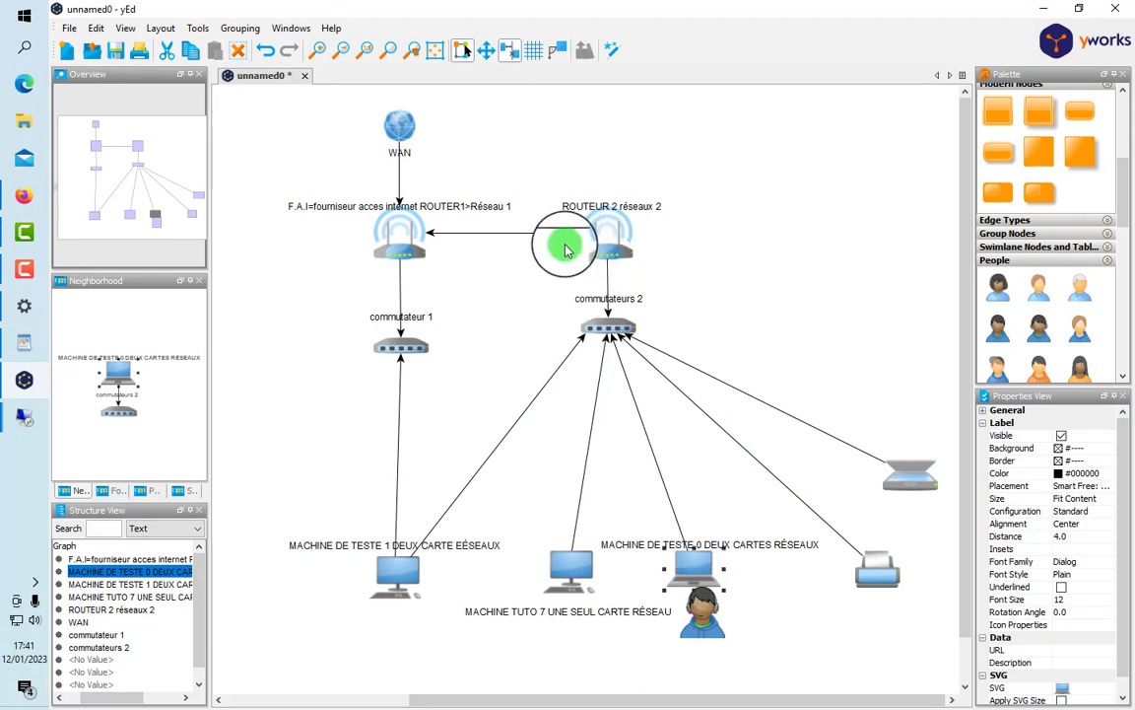
{"action": "left_click_drag", "start_coordinate": [564, 243], "coordinate": [658, 263]}
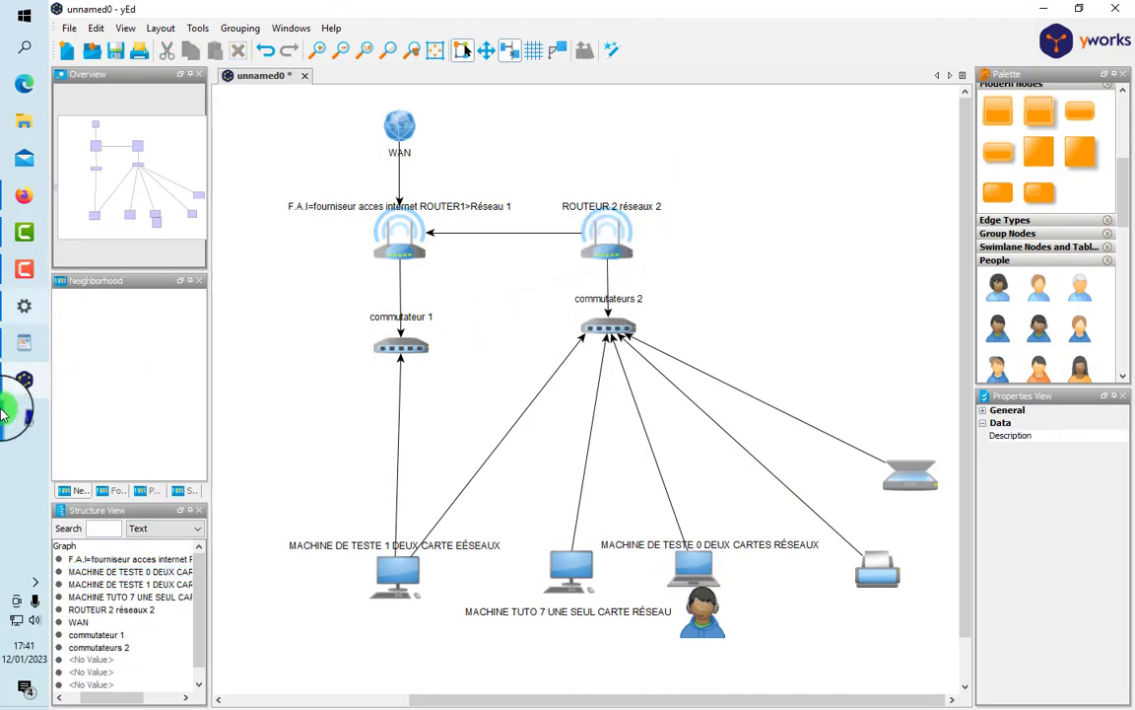
Step: Return to the 77.88.255.4 session and set the Passerelle par défaut to 77.88.255.254
{"action": "mouse_move", "coordinate": [21, 418]}
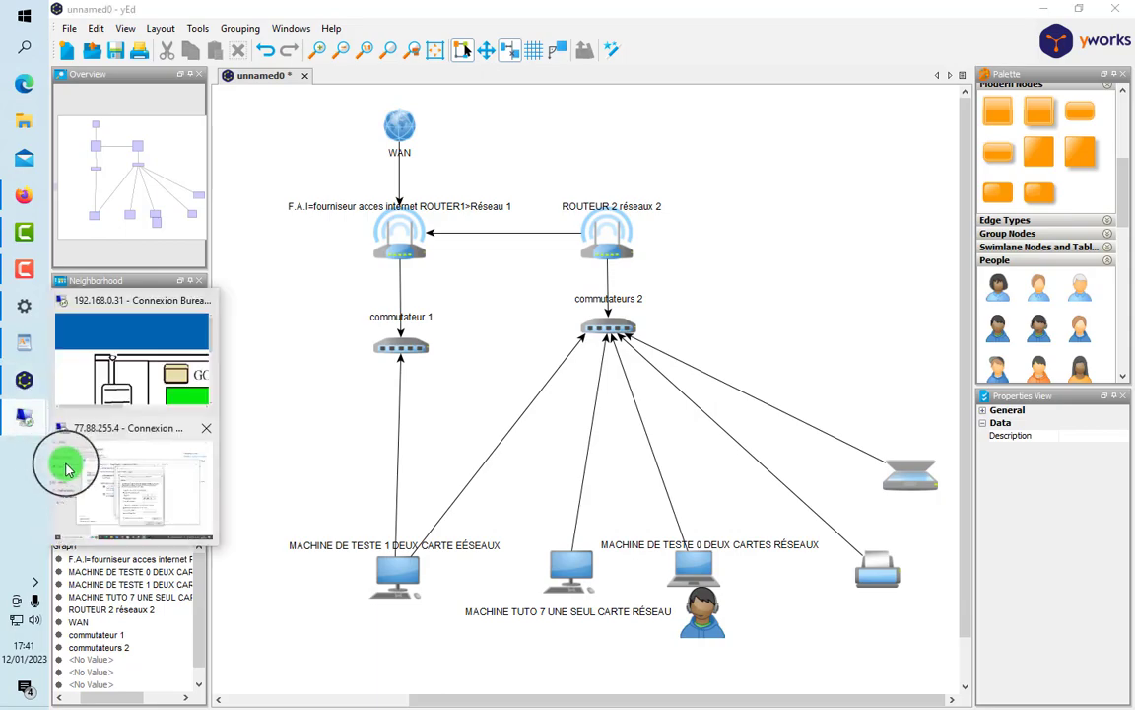
{"action": "left_click", "coordinate": [105, 499]}
{"action": "left_click", "coordinate": [690, 434]}
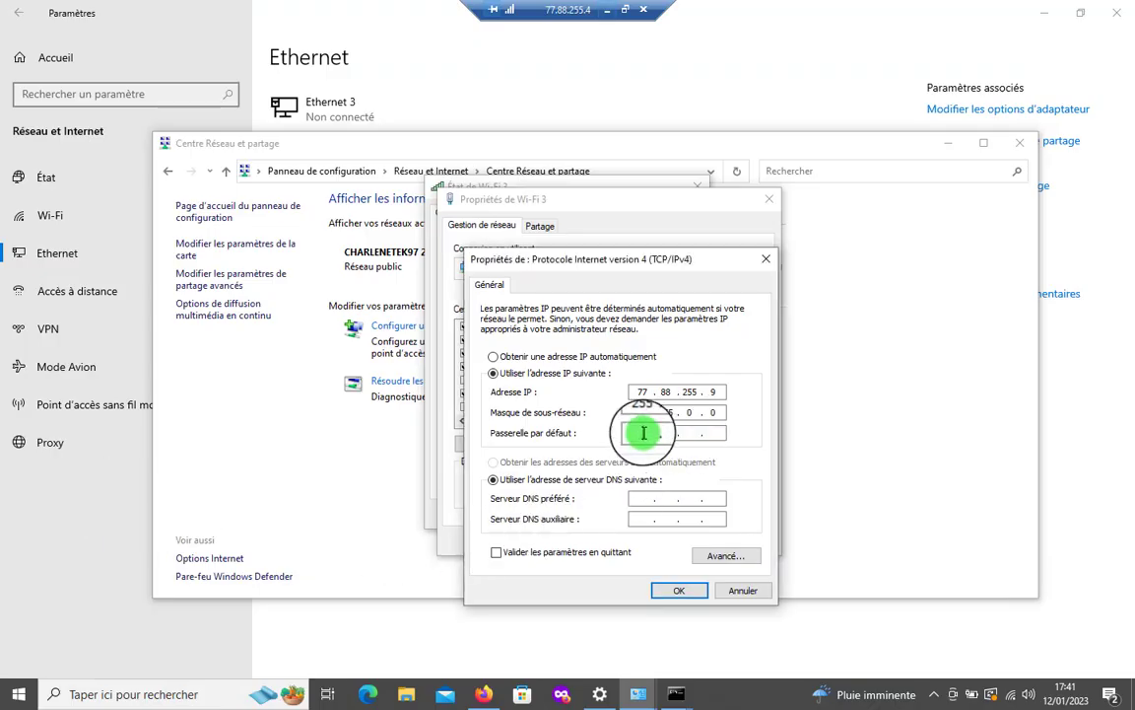
{"action": "key", "text": "ctrl+v"}
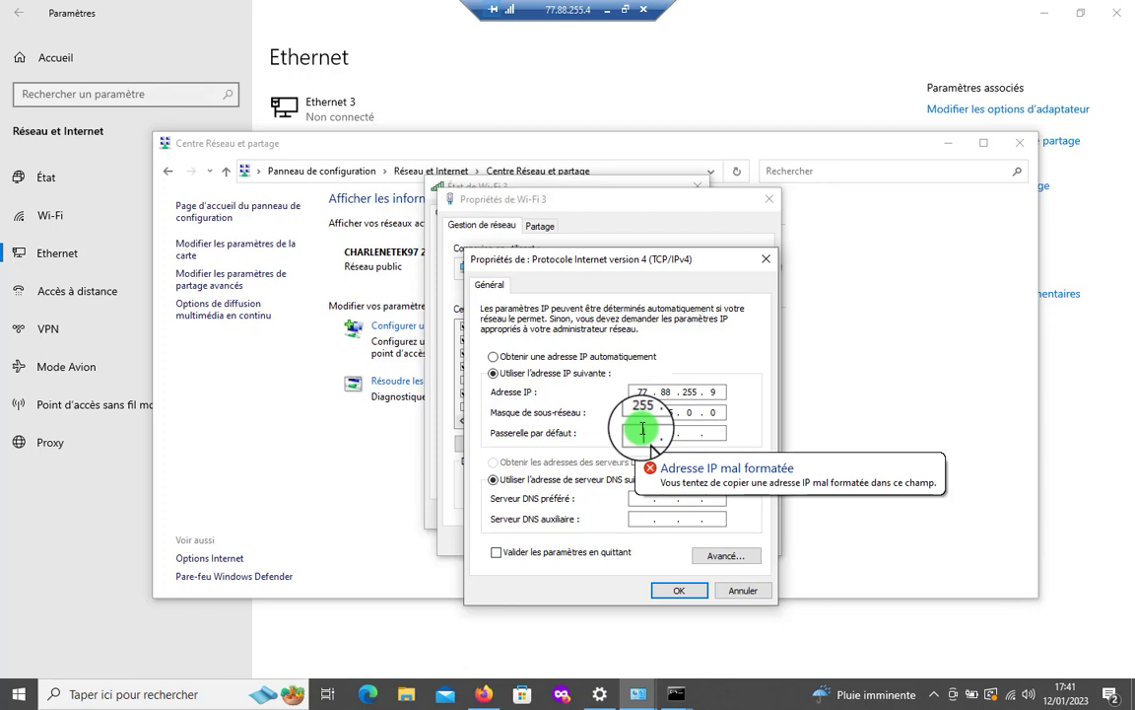
{"action": "left_click", "coordinate": [639, 432]}
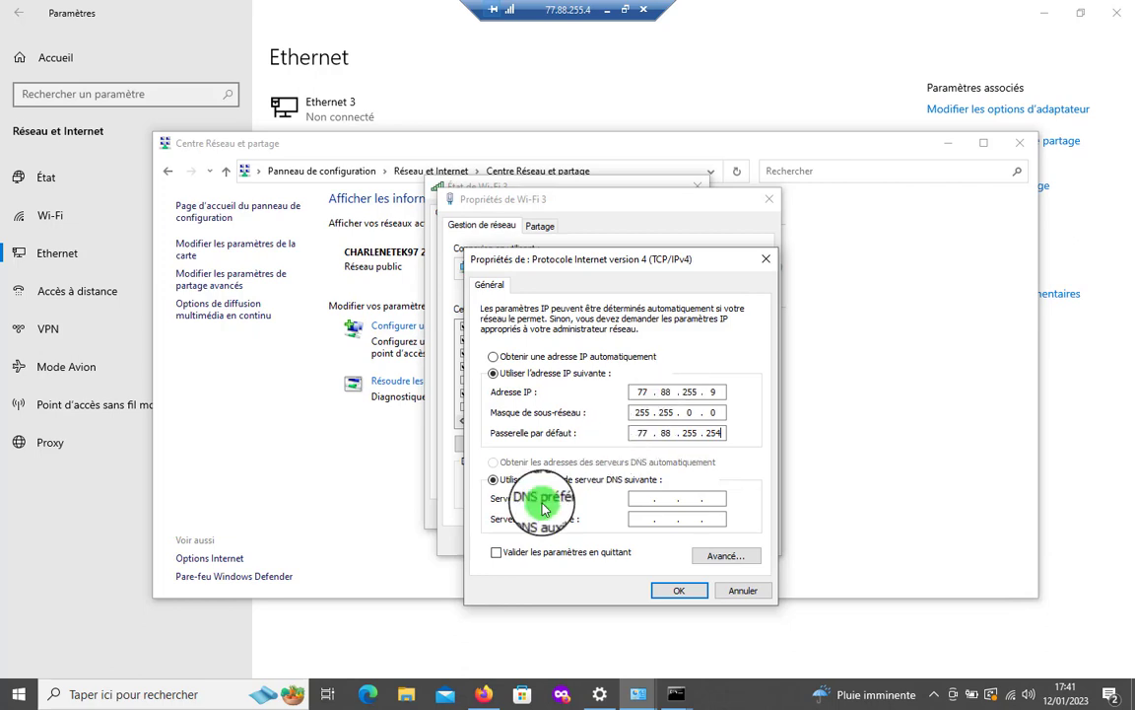
Step: Highlight the last octet of the Adresse IP, try 255 as the subnet mask's third octet and restore it to 0
{"action": "left_click", "coordinate": [641, 393]}
{"action": "double_click", "coordinate": [714, 392]}
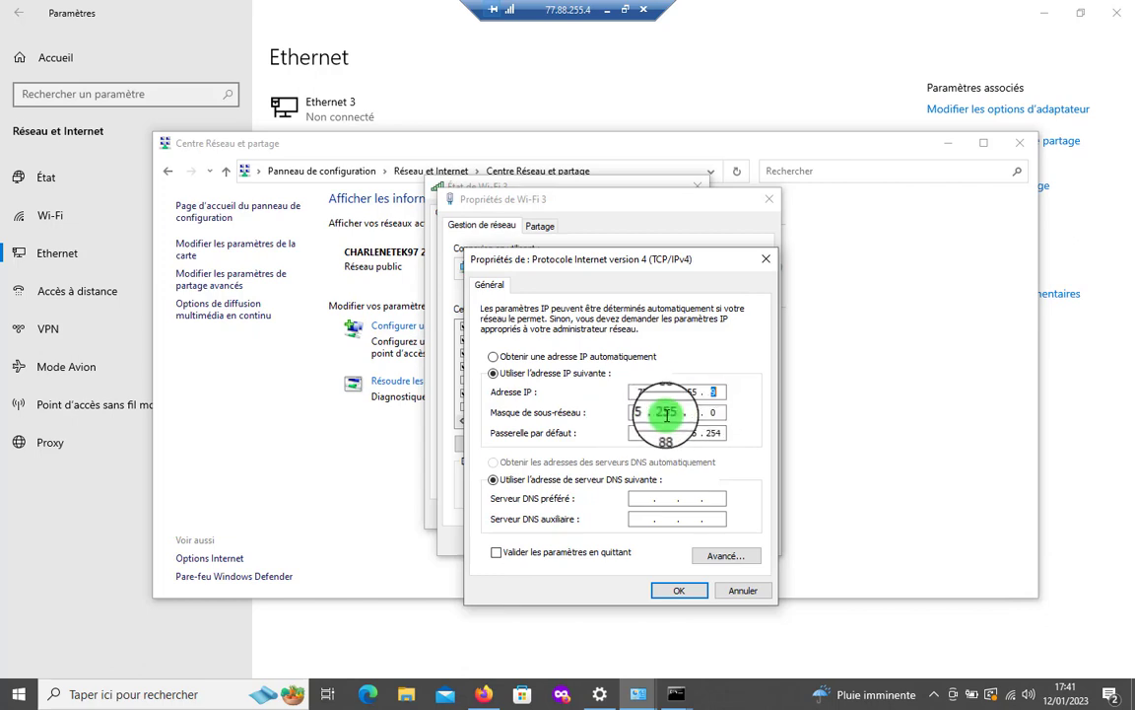
{"action": "left_click", "coordinate": [670, 414]}
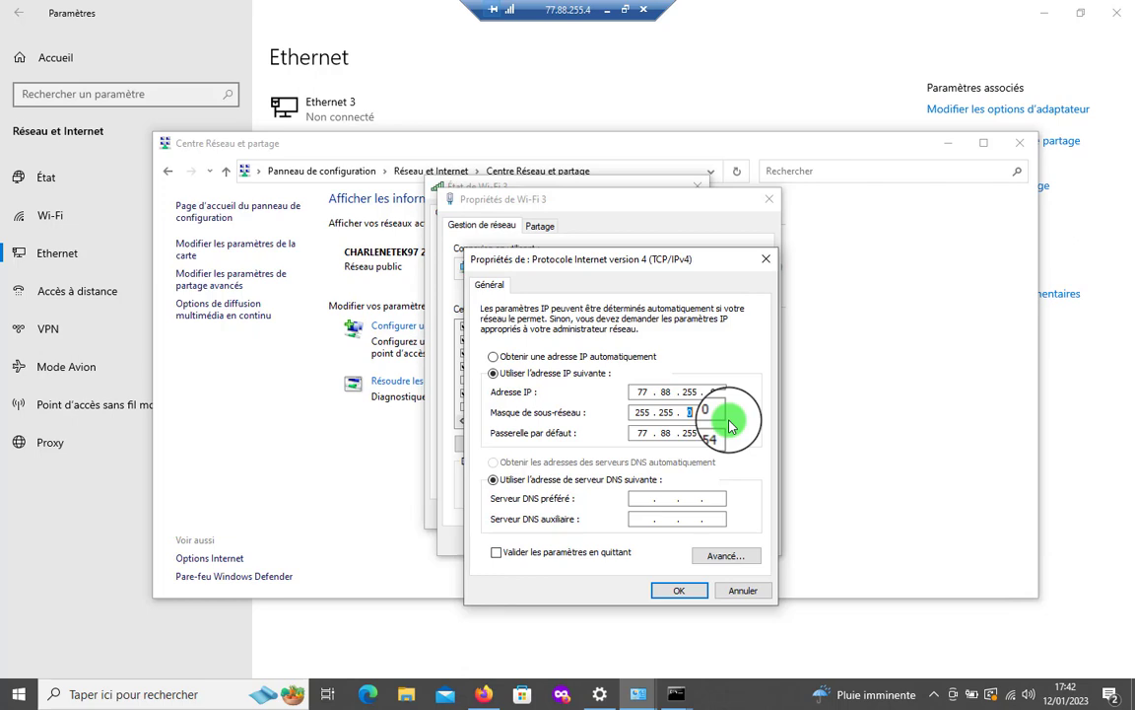
{"action": "type", "text": "255 ."}
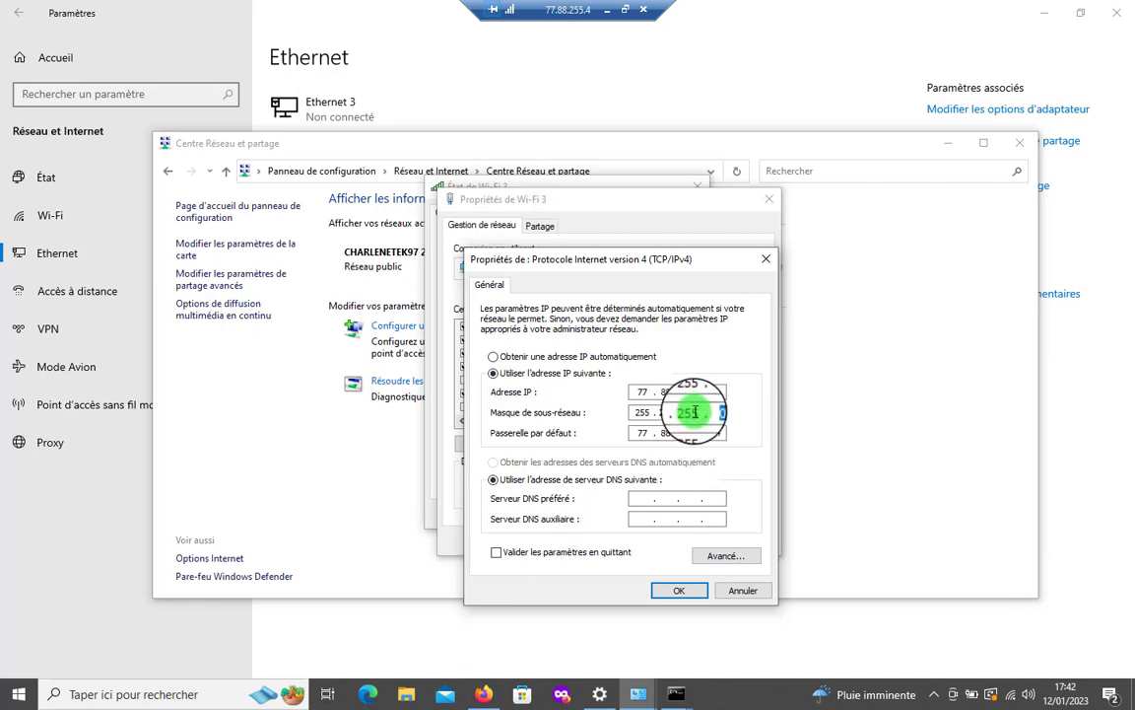
{"action": "left_click", "coordinate": [695, 412]}
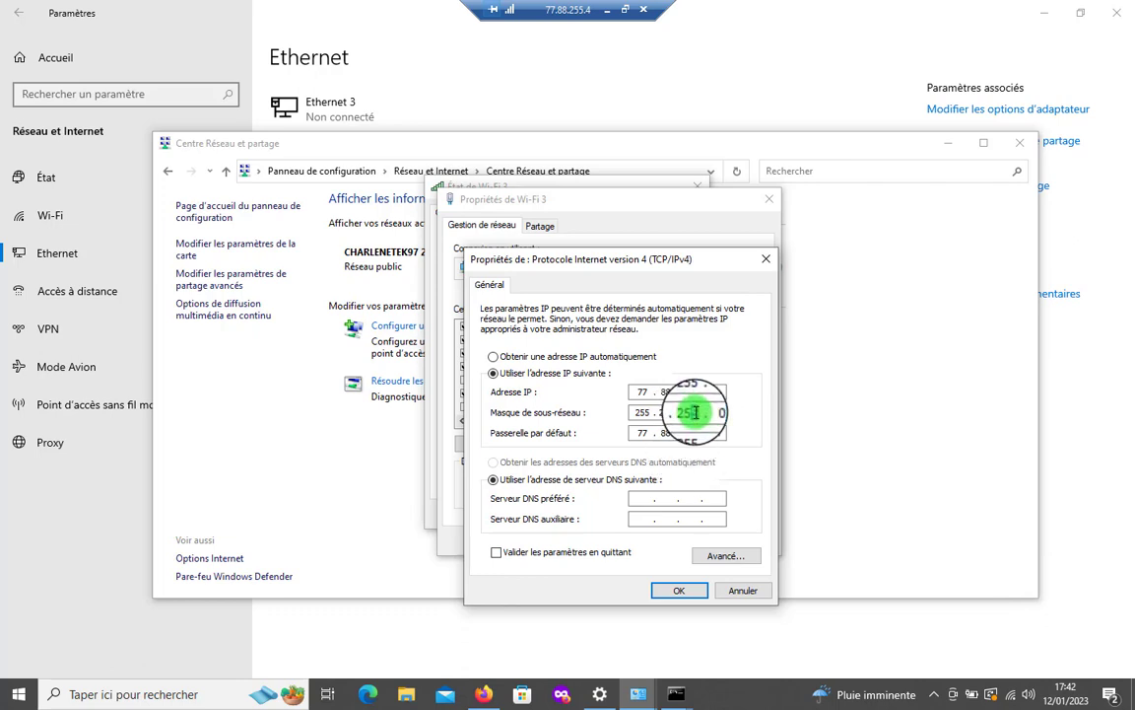
{"action": "key", "text": "BackSpace"}
{"action": "type", "text": "2"}
{"action": "key", "text": "BackSpace"}
{"action": "type", "text": "0"}
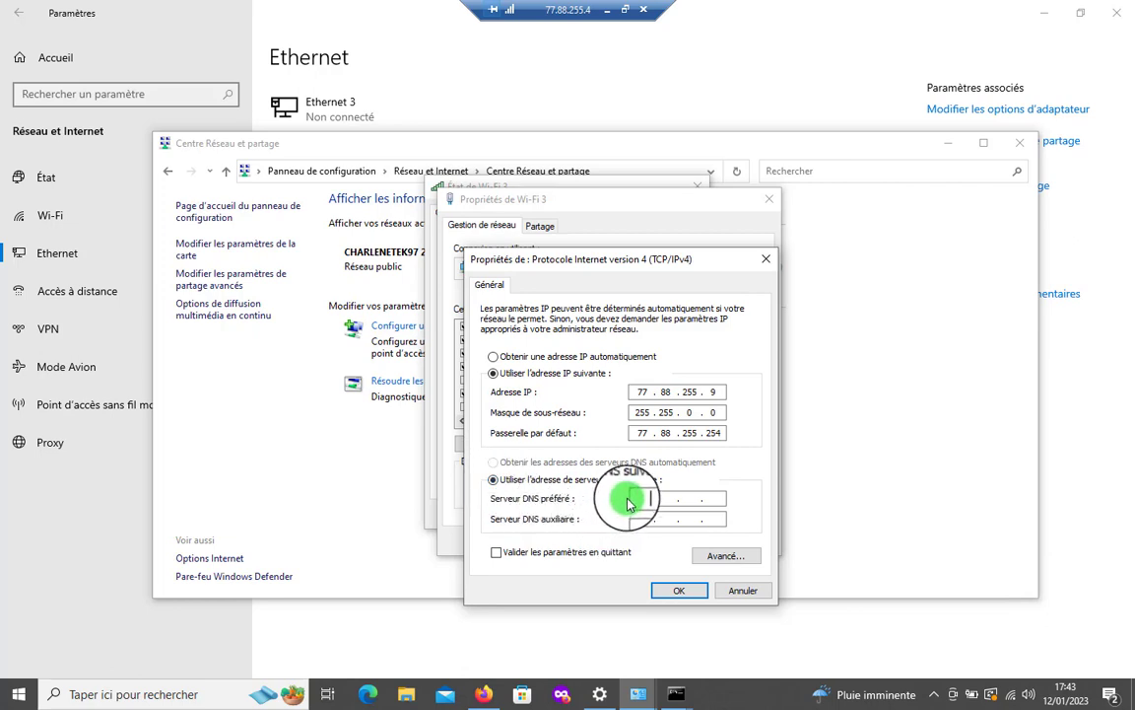
Step: Set the Serveur DNS préféré to 77.88.255.254
{"action": "type", "text": "77 . 88 . "}
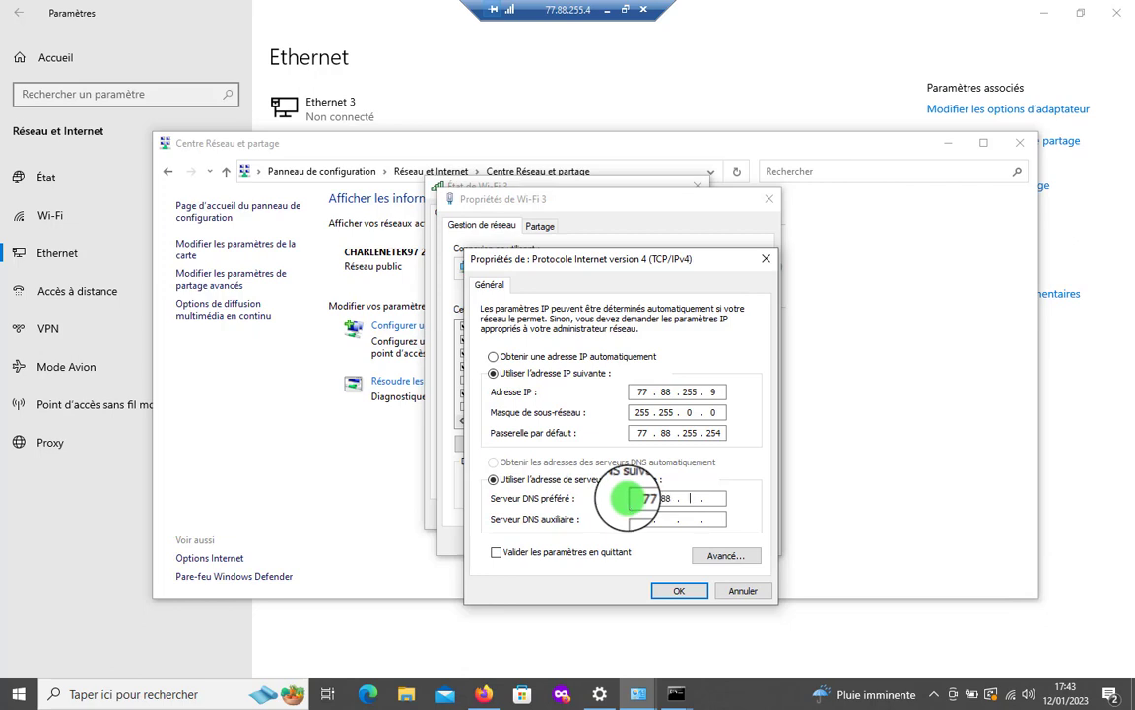
{"action": "type", "text": "255 . 254"}
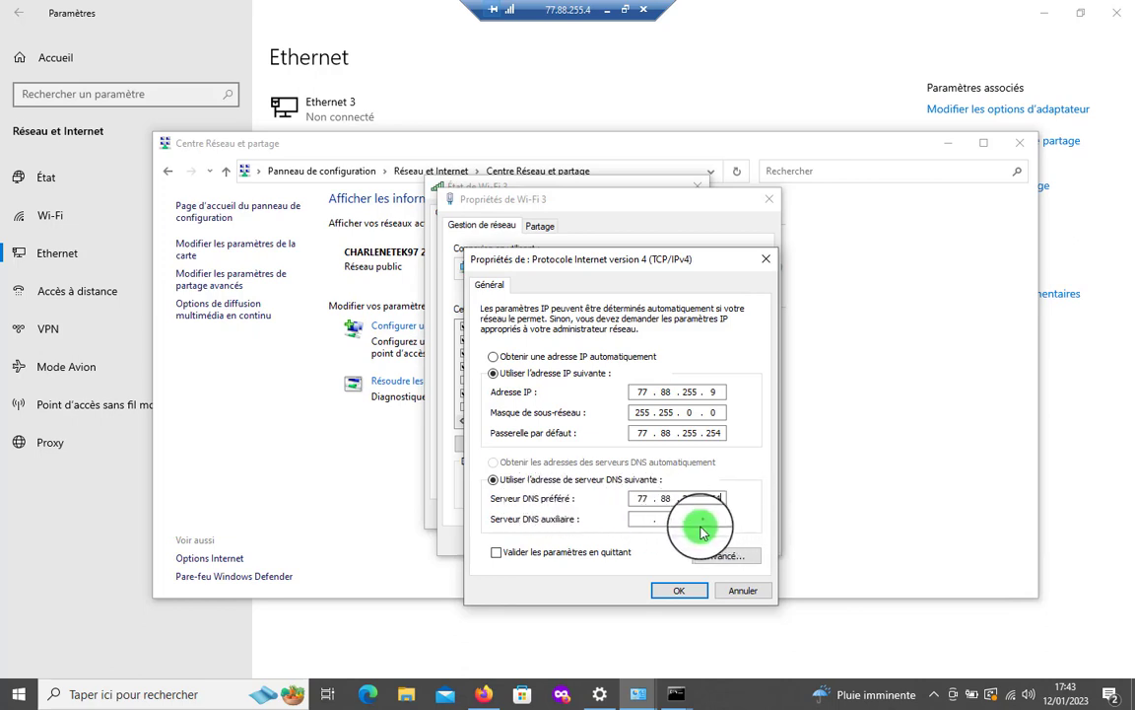
Step: Start an address beginning with 192 in the Serveur DNS auxiliaire entry and clear it again
{"action": "left_click", "coordinate": [639, 517]}
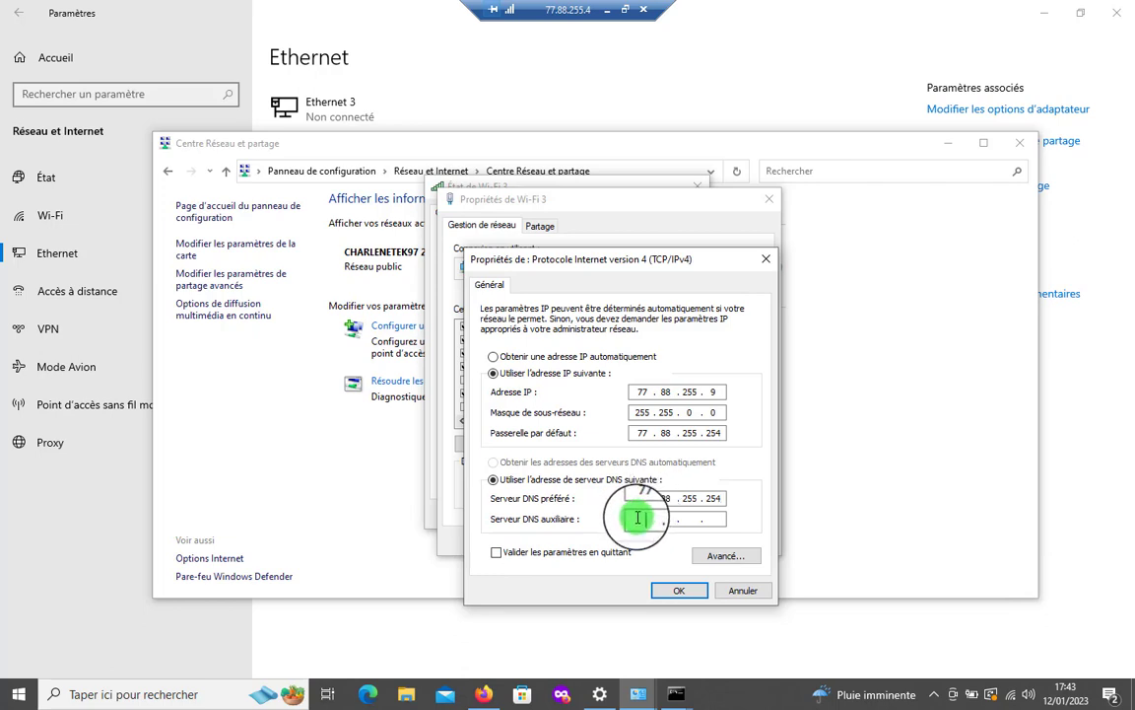
{"action": "type", "text": "1"}
{"action": "type", "text": "92"}
{"action": "type", "text": "8."}
{"action": "type", "text": "0."}
{"action": "key", "text": "BackSpace"}
{"action": "key", "text": "BackSpace"}
{"action": "key", "text": "BackSpace"}
{"action": "key", "text": "BackSpace"}
{"action": "key", "text": "BackSpace"}
{"action": "key", "text": "BackSpace"}
{"action": "key", "text": "BackSpace"}
{"action": "type", "text": "0"}
{"action": "key", "text": "BackSpace"}
Step: Try the public addresses 8.8.8.8, 8.8.4.4 and 9.9.9.9 as the Serveur DNS auxiliaire and clear the entry
{"action": "type", "text": "8 . 8 . 8 . 38"}
{"action": "key", "text": "BackSpace"}
{"action": "key", "text": "BackSpace"}
{"action": "type", "text": "8"}
{"action": "key", "text": "BackSpace"}
{"action": "key", "text": "BackSpace"}
{"action": "key", "text": "BackSpace"}
{"action": "type", "text": "4 . 4"}
{"action": "key", "text": "BackSpace"}
{"action": "key", "text": "BackSpace"}
{"action": "key", "text": "BackSpace"}
{"action": "key", "text": "BackSpace"}
{"action": "type", "text": "9.9.99"}
{"action": "key", "text": "BackSpace"}
{"action": "key", "text": "BackSpace"}
{"action": "key", "text": "BackSpace"}
{"action": "key", "text": "BackSpace"}
{"action": "key", "text": "BackSpace"}
{"action": "key", "text": "BackSpace"}
{"action": "key", "text": "BackSpace"}
Step: Set the Serveur DNS auxiliaire to 1.1.1.1 and confirm both the IPv4 and the Wi-Fi 3 properties
{"action": "type", "text": "1.1.1"}
{"action": "type", "text": "1"}
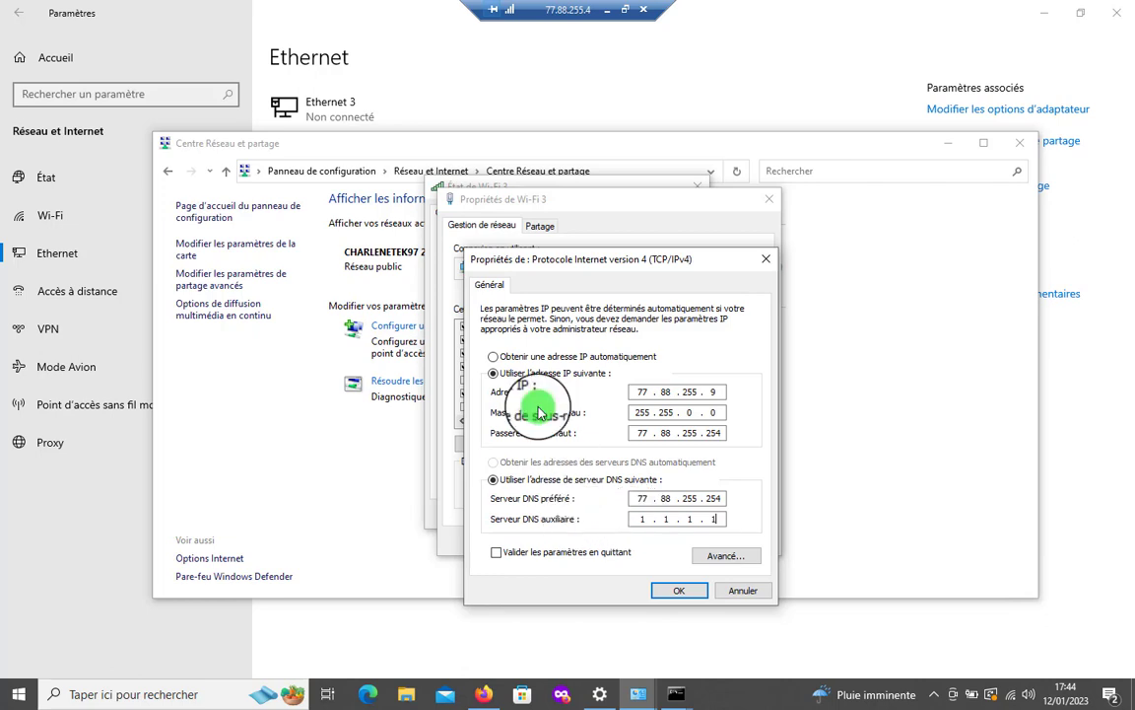
{"action": "left_click", "coordinate": [664, 591]}
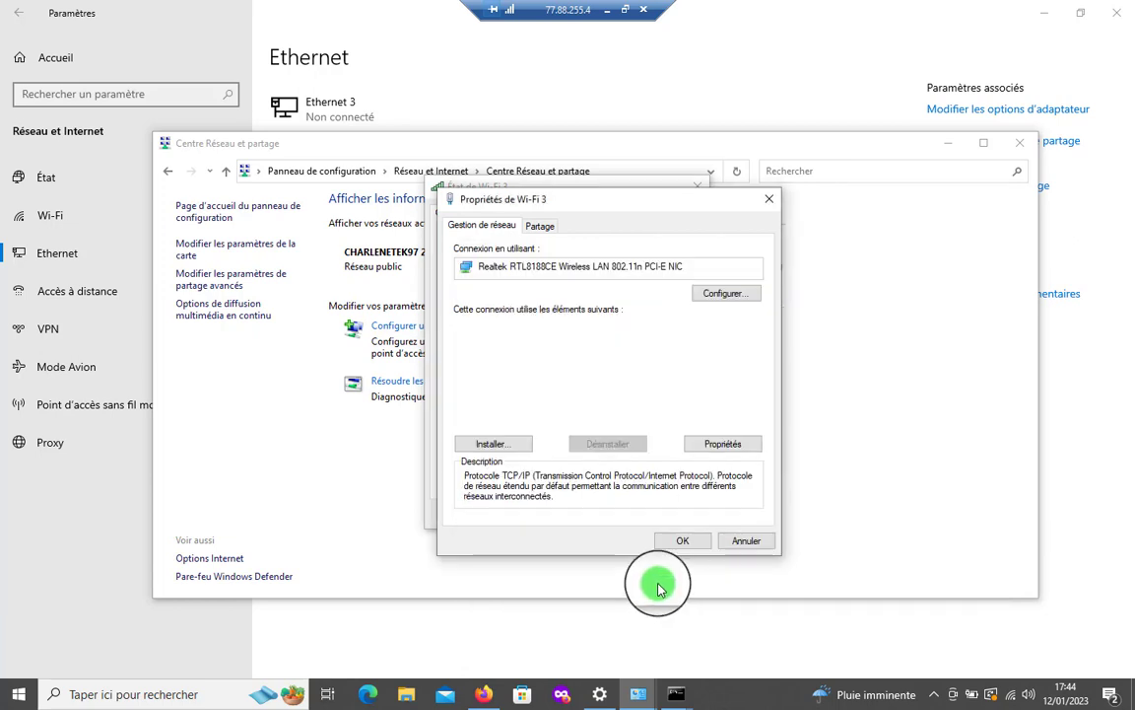
{"action": "left_click", "coordinate": [682, 539]}
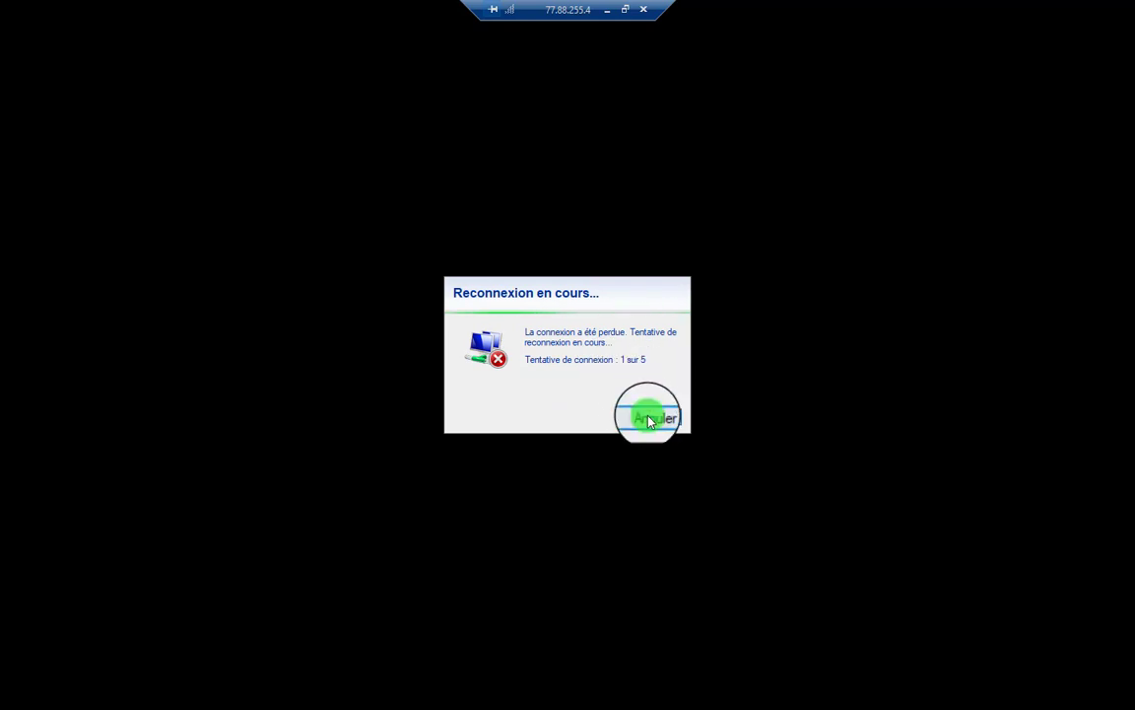
Step: Minimise the 77.88.255.4 session and the yEd network diagram, and show the 192.168.0.31 remote session full screen
{"action": "left_click", "coordinate": [607, 10]}
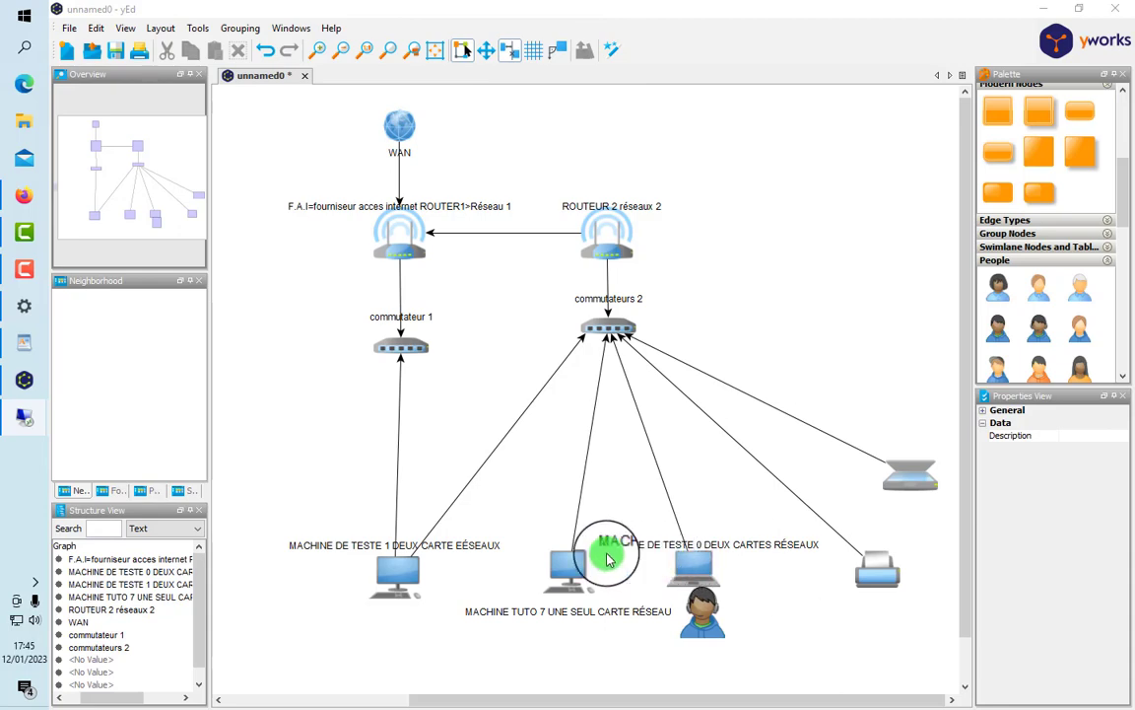
{"action": "left_click_drag", "start_coordinate": [376, 508], "coordinate": [446, 643]}
{"action": "left_click", "coordinate": [1044, 9]}
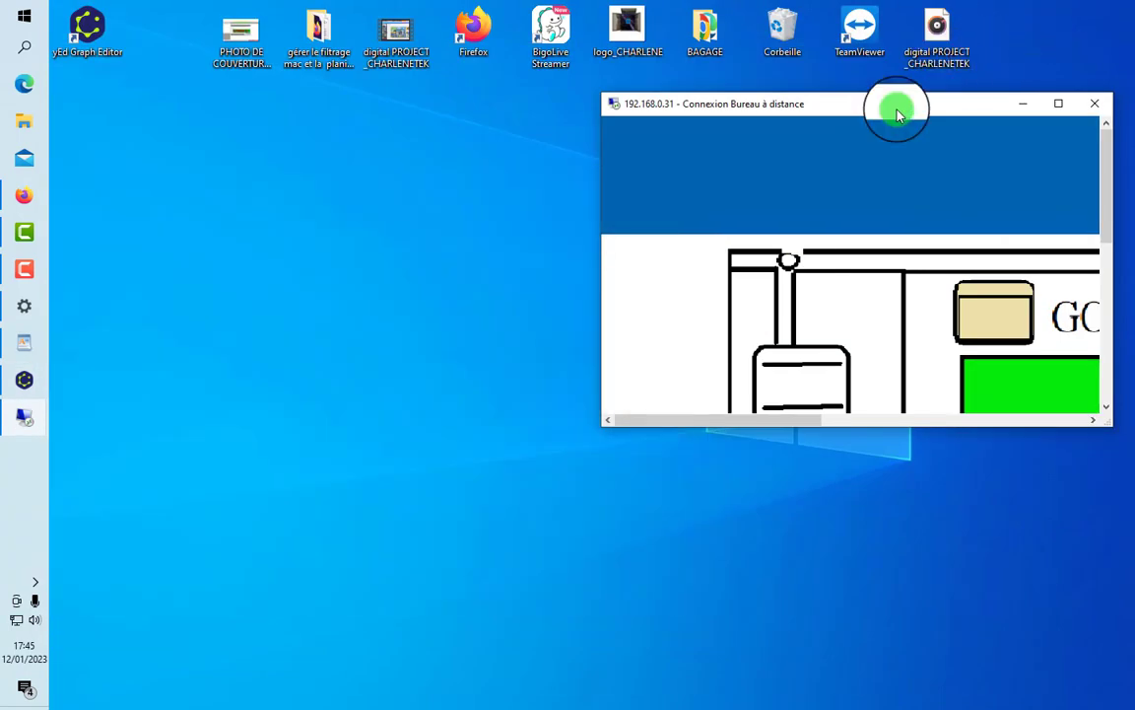
{"action": "left_click_drag", "start_coordinate": [897, 115], "coordinate": [621, 119]}
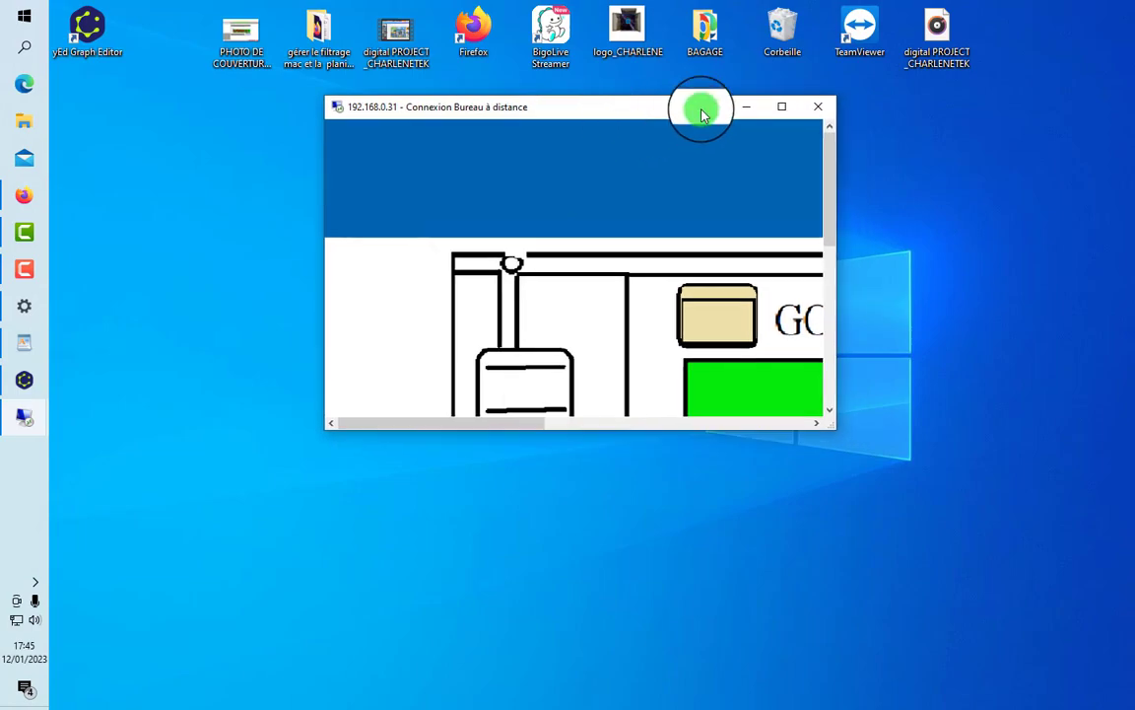
{"action": "left_click", "coordinate": [781, 106]}
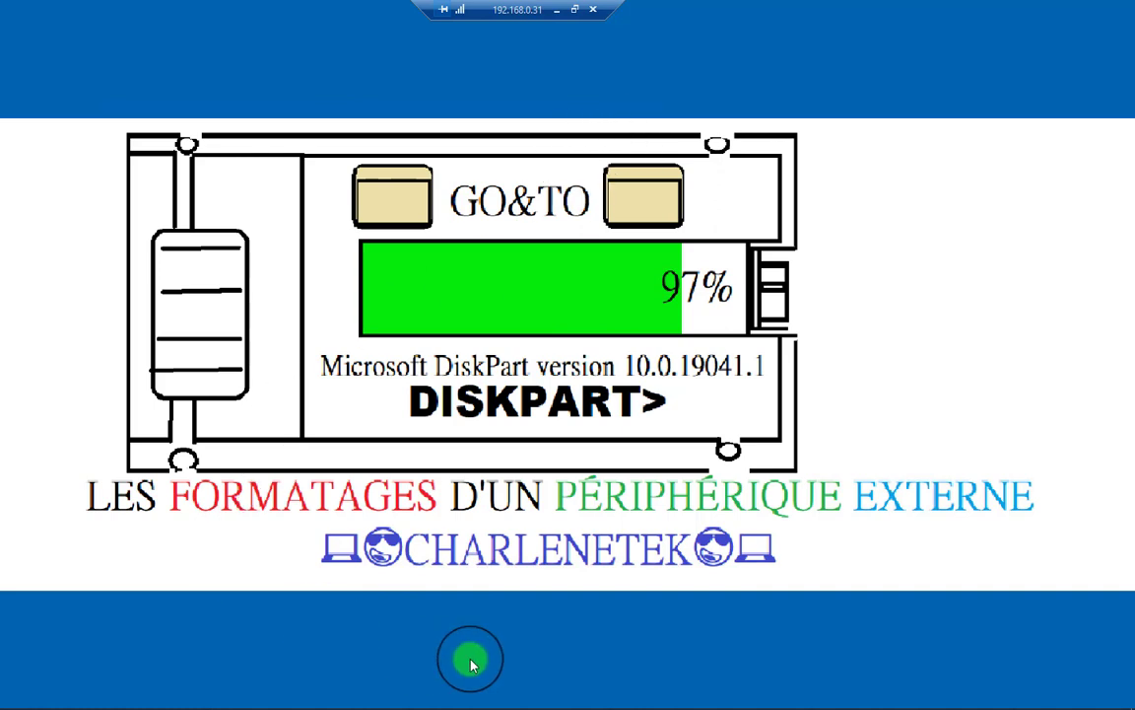
{"action": "key", "text": "super+r"}
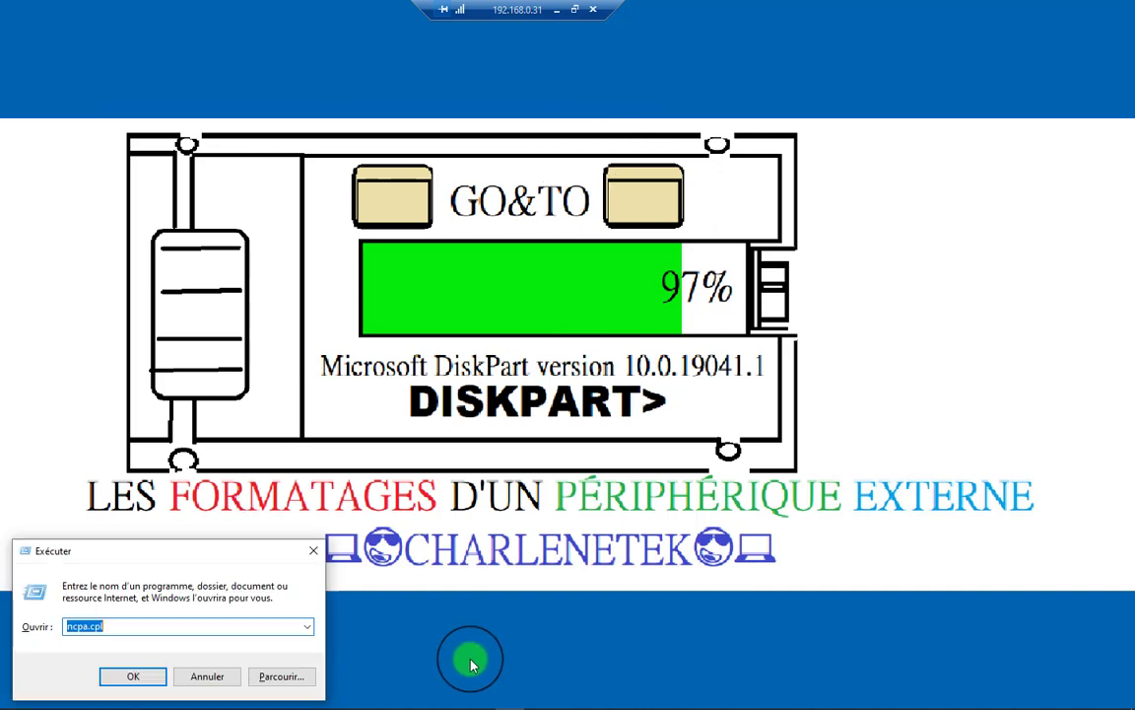
{"action": "key", "text": "BackSpace"}
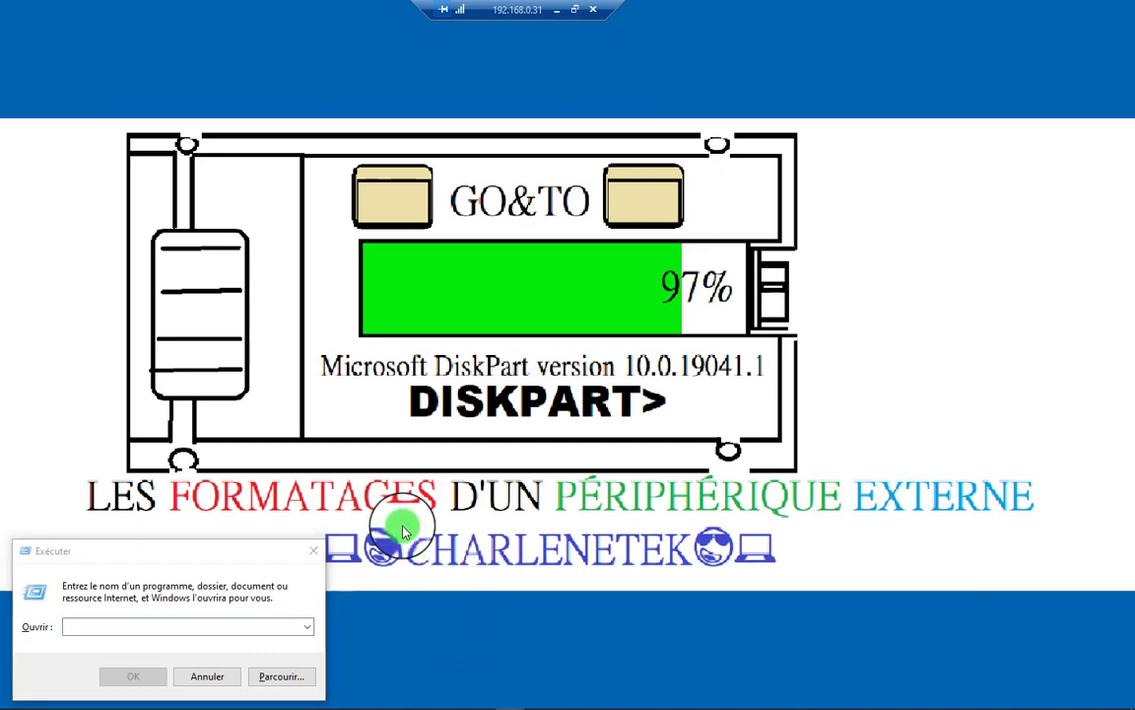
{"action": "left_click", "coordinate": [315, 550]}
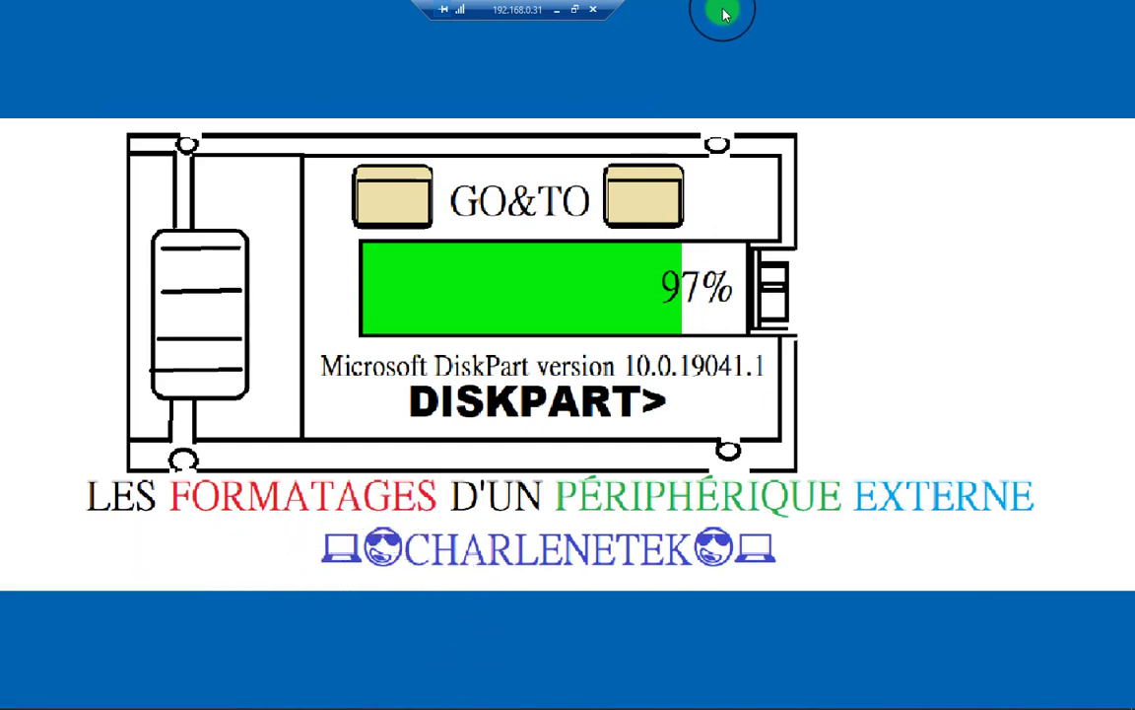
Step: Minimise the remote session, point out the commutateurs 2 switch in the yEd network diagram, and minimise yEd
{"action": "left_click", "coordinate": [556, 9]}
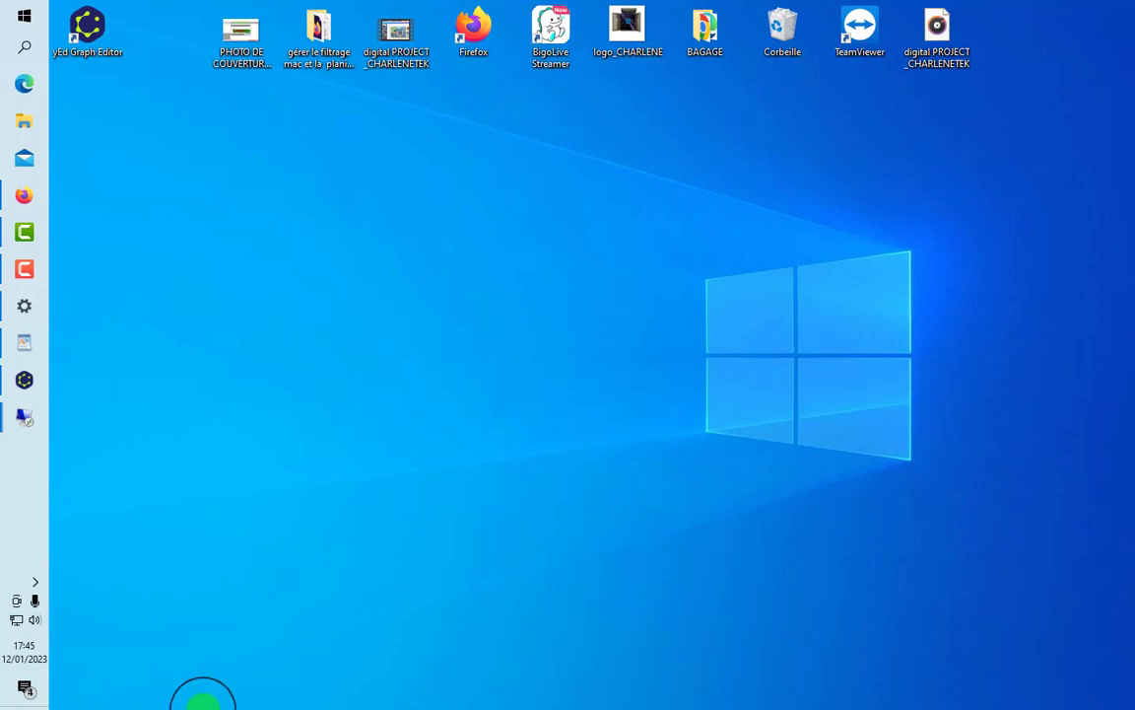
{"action": "left_click", "coordinate": [24, 379]}
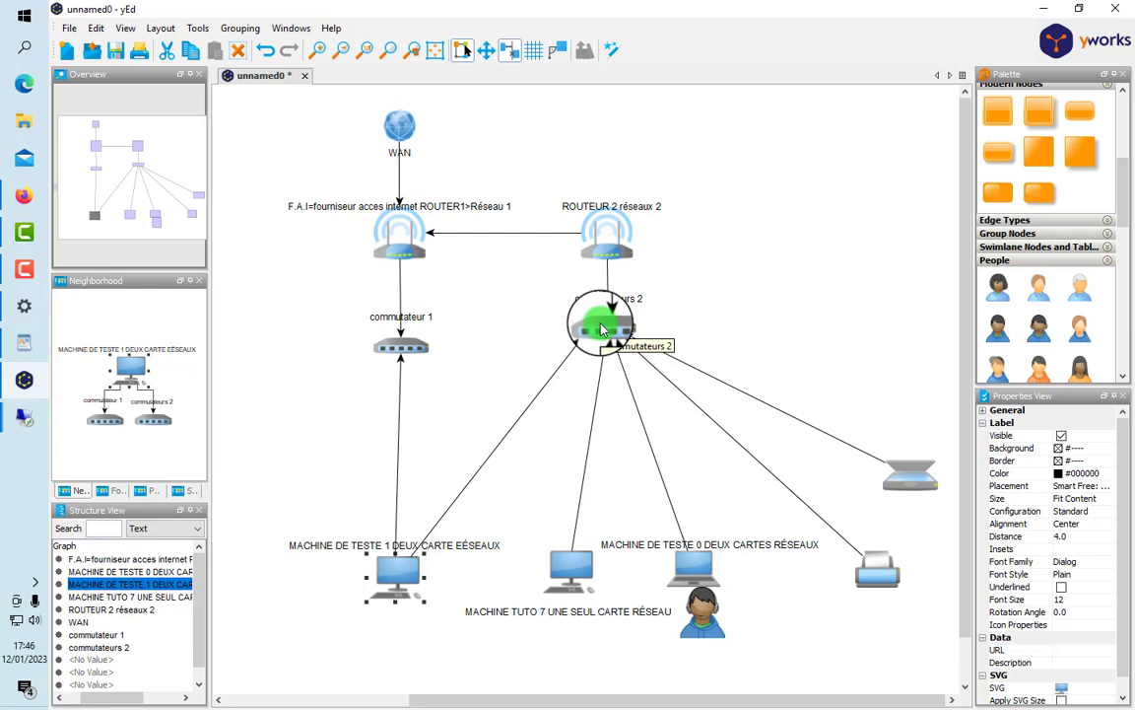
{"action": "left_click_drag", "start_coordinate": [552, 317], "coordinate": [680, 367]}
{"action": "left_click", "coordinate": [1047, 11]}
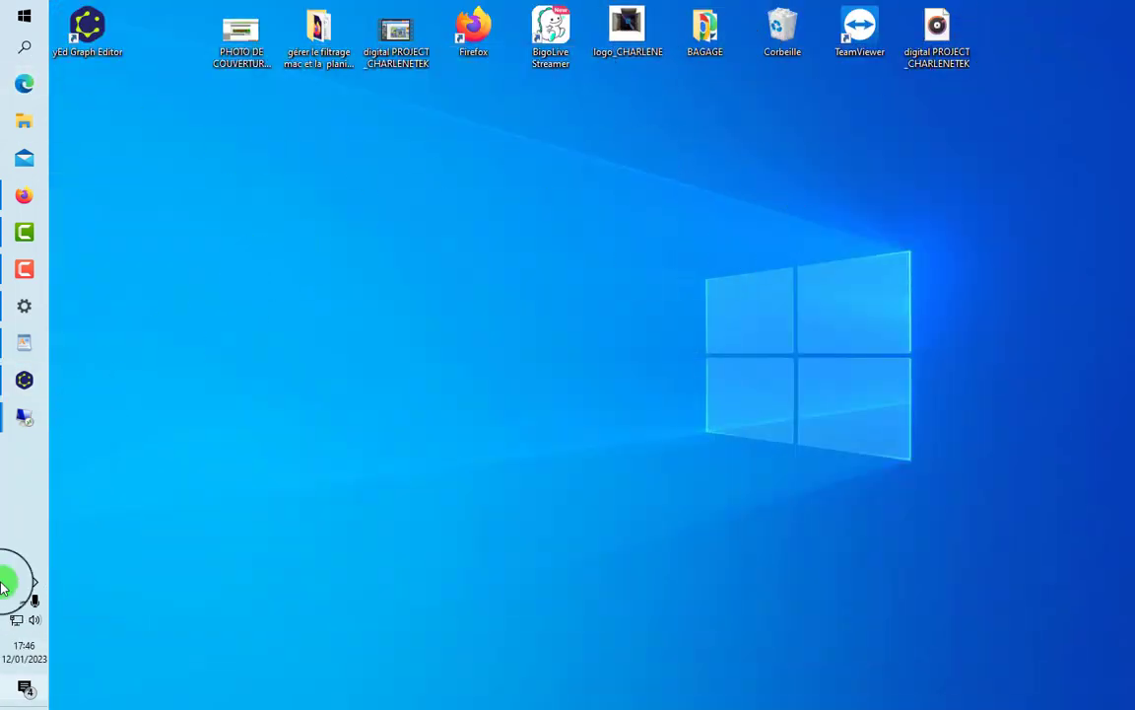
Step: Restore the 192.168.0.31 remote session, and open and close its Réseau et Internet settings
{"action": "mouse_move", "coordinate": [15, 426]}
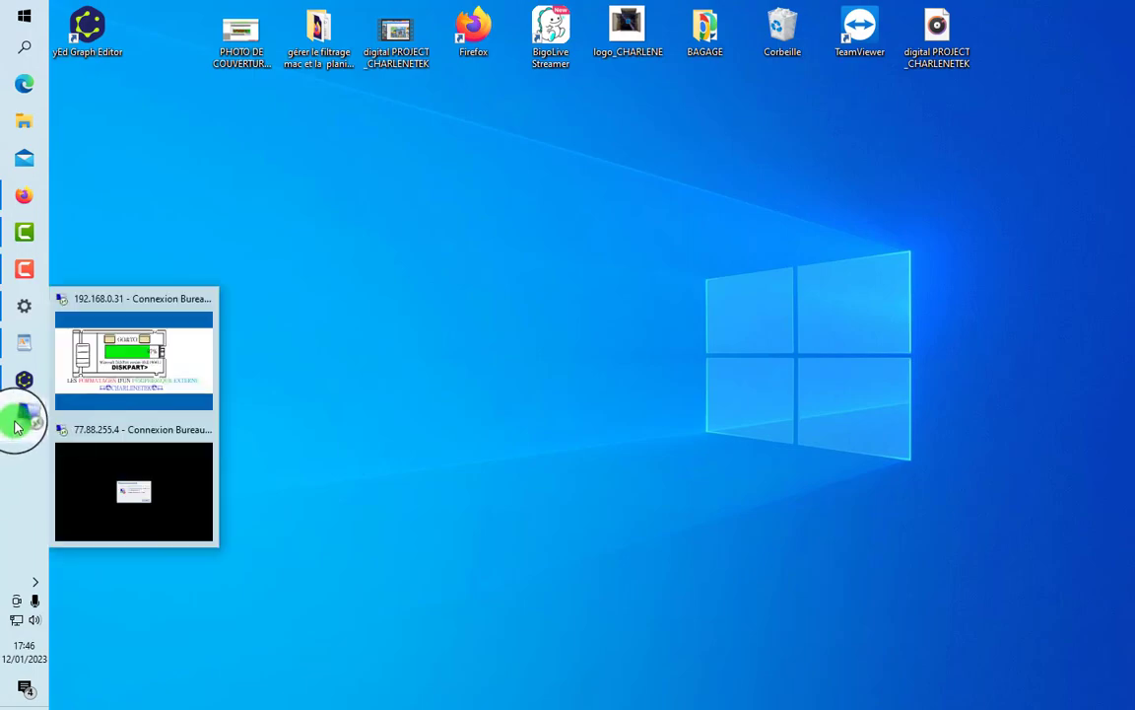
{"action": "left_click", "coordinate": [127, 337]}
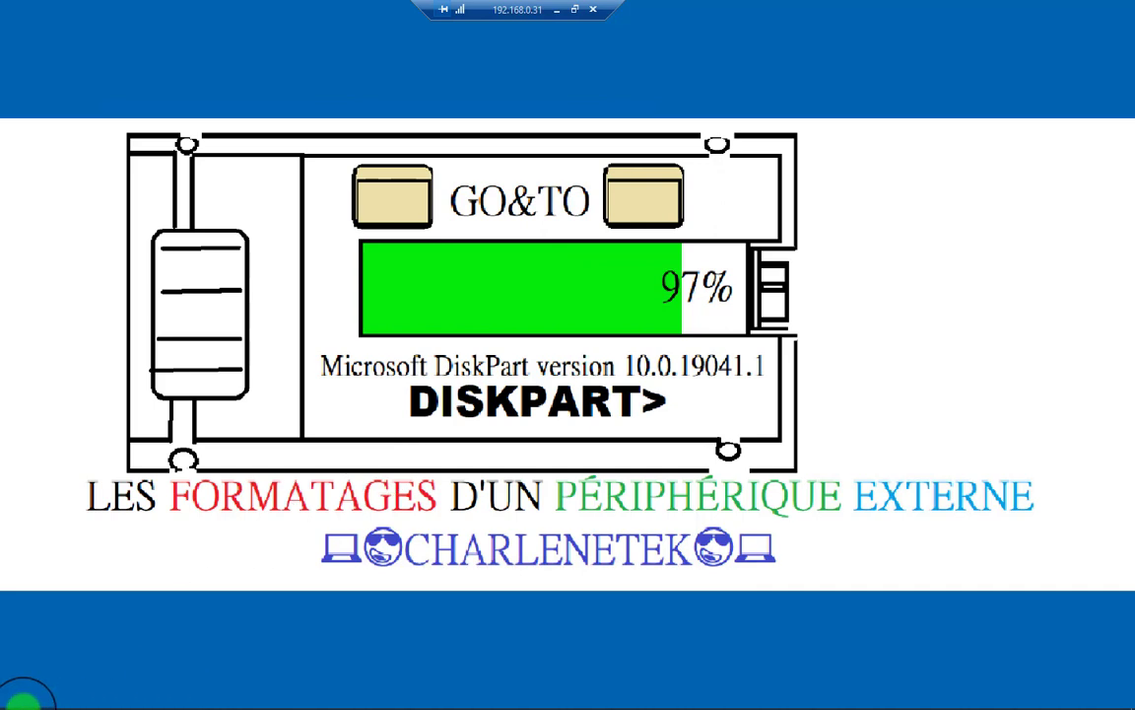
{"action": "mouse_move", "coordinate": [183, 689]}
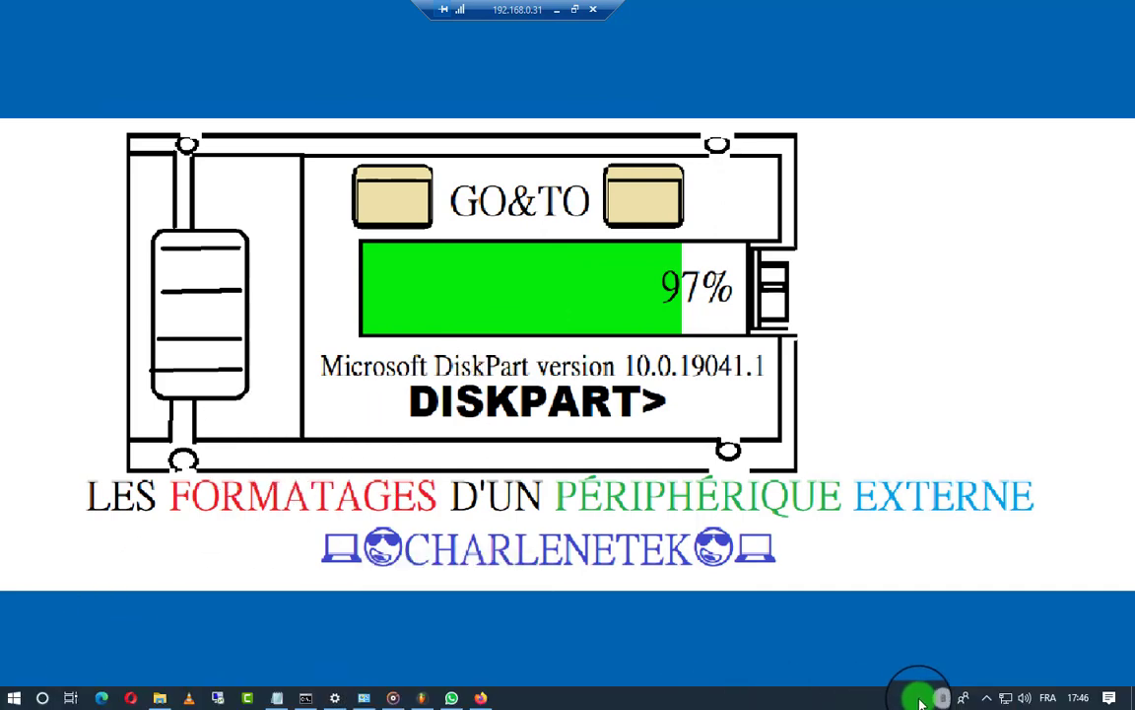
{"action": "left_click", "coordinate": [1012, 702]}
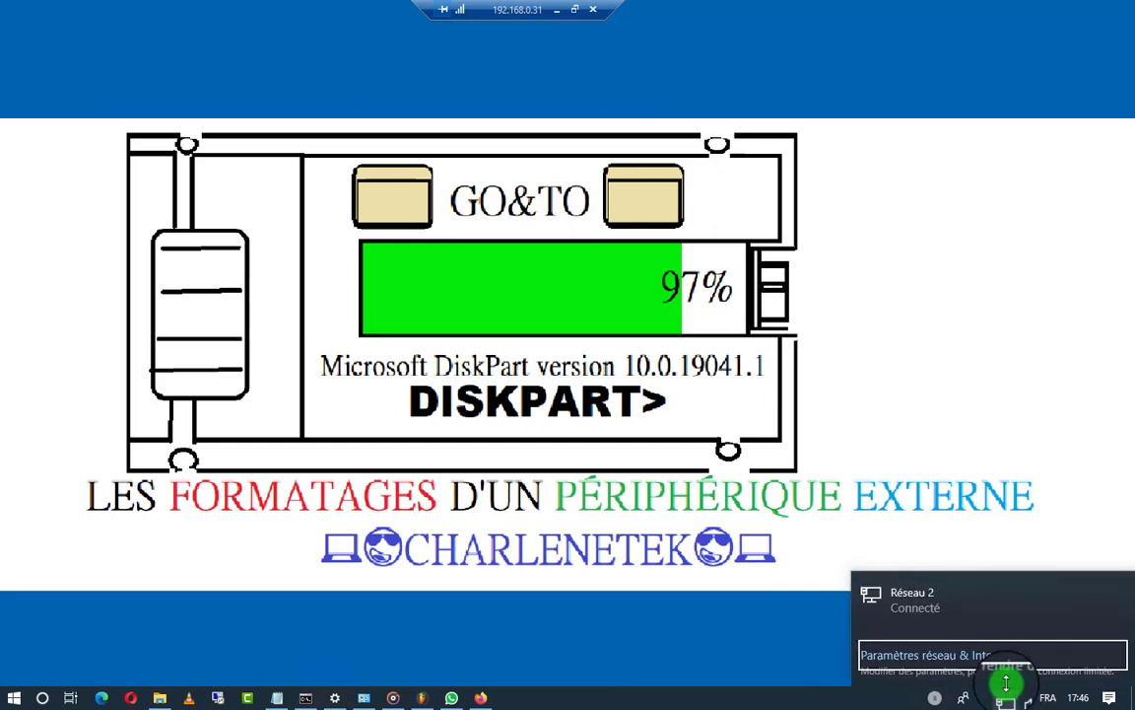
{"action": "left_click", "coordinate": [959, 658]}
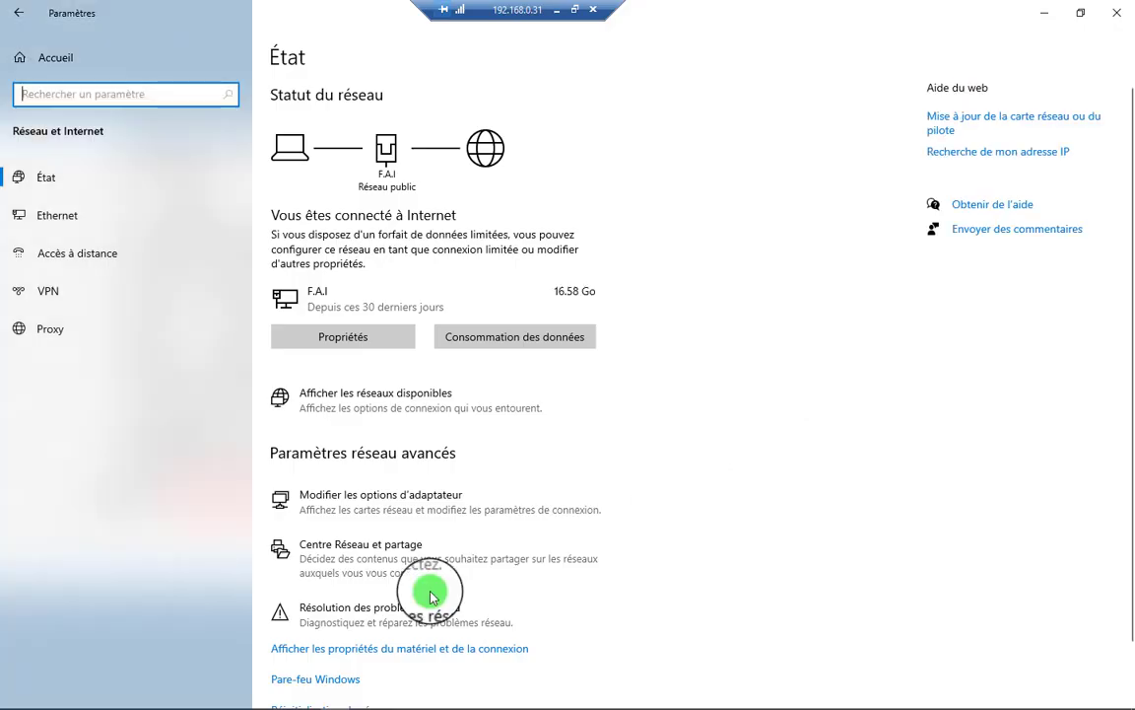
{"action": "left_click", "coordinate": [323, 345]}
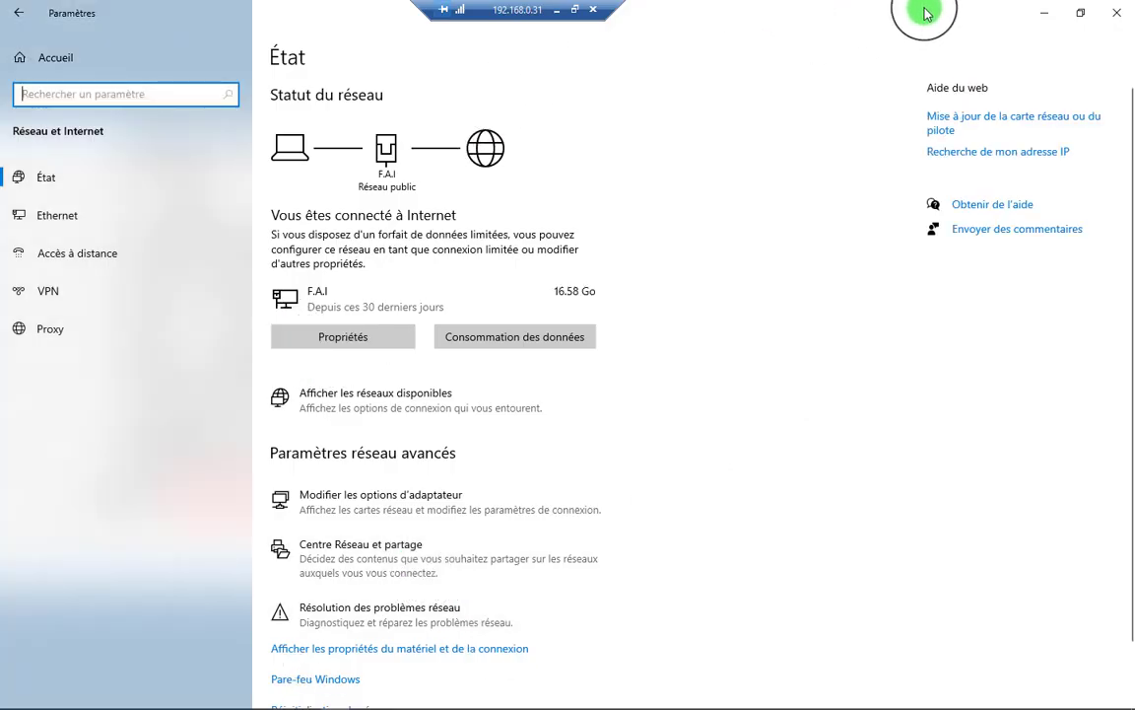
{"action": "left_click", "coordinate": [1116, 12]}
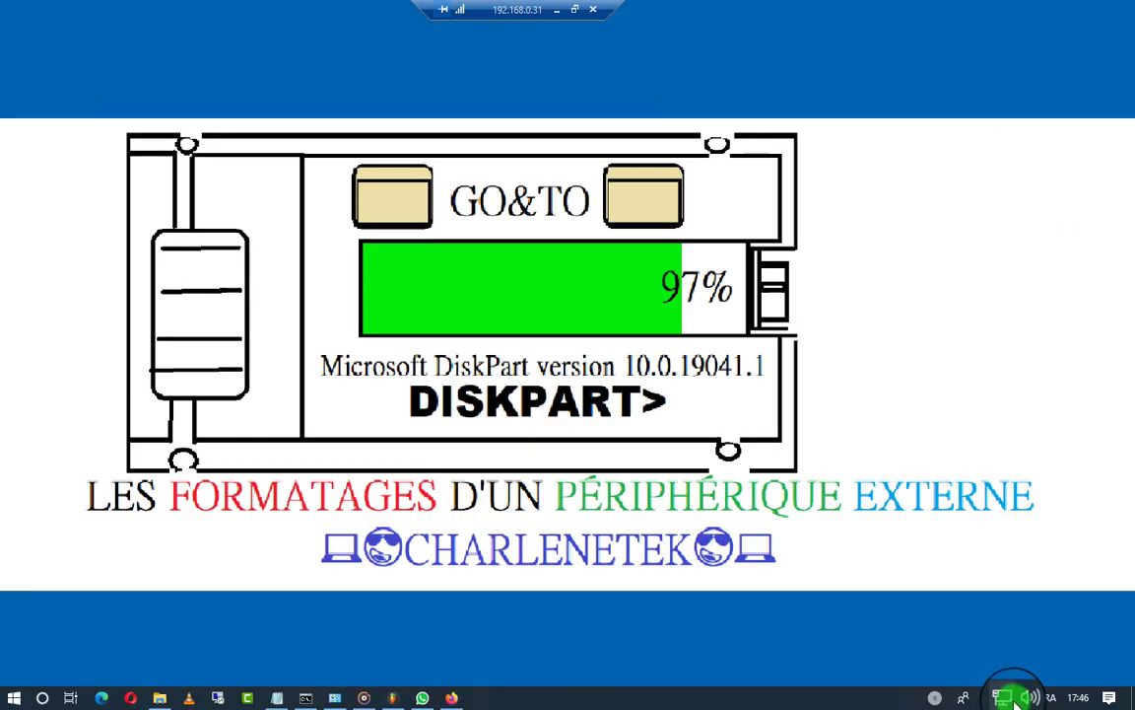
Step: Open the remote machine's Réseau et Internet settings and examine the F.A.I connection's properties, highlighting its IPv4 address and physical address
{"action": "left_click", "coordinate": [1013, 702]}
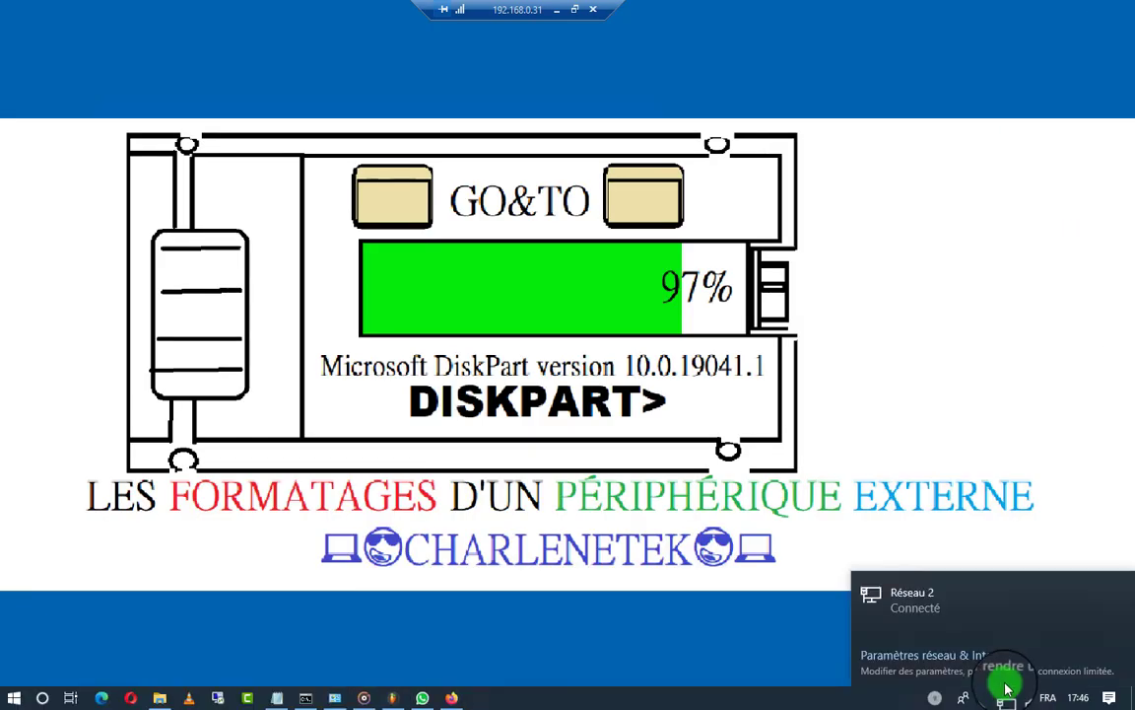
{"action": "left_click", "coordinate": [919, 662]}
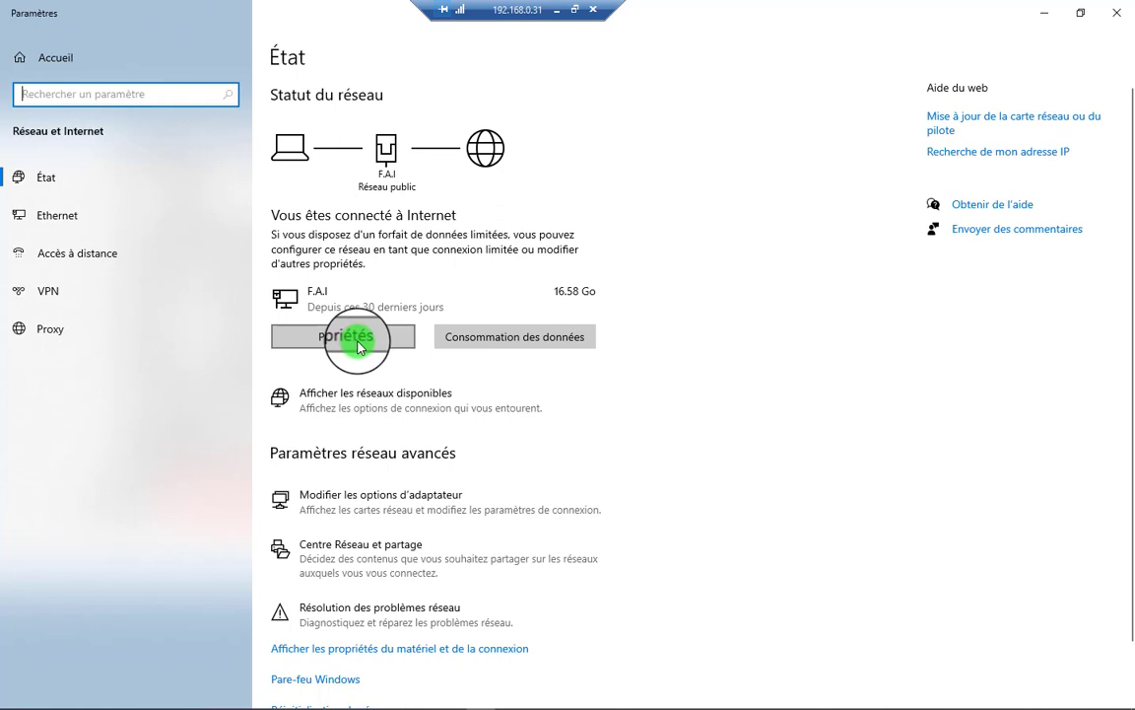
{"action": "scroll", "coordinate": [1107, 426], "scroll_direction": "down", "scroll_amount": 2}
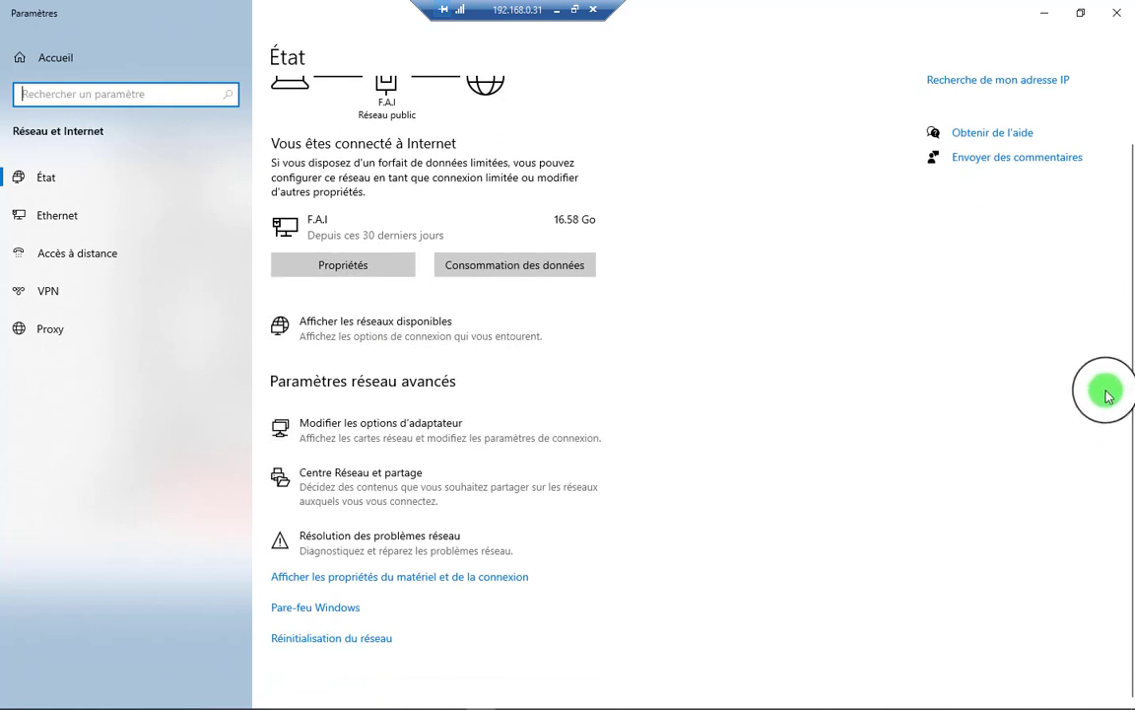
{"action": "scroll", "coordinate": [1104, 397], "scroll_direction": "up", "scroll_amount": 2}
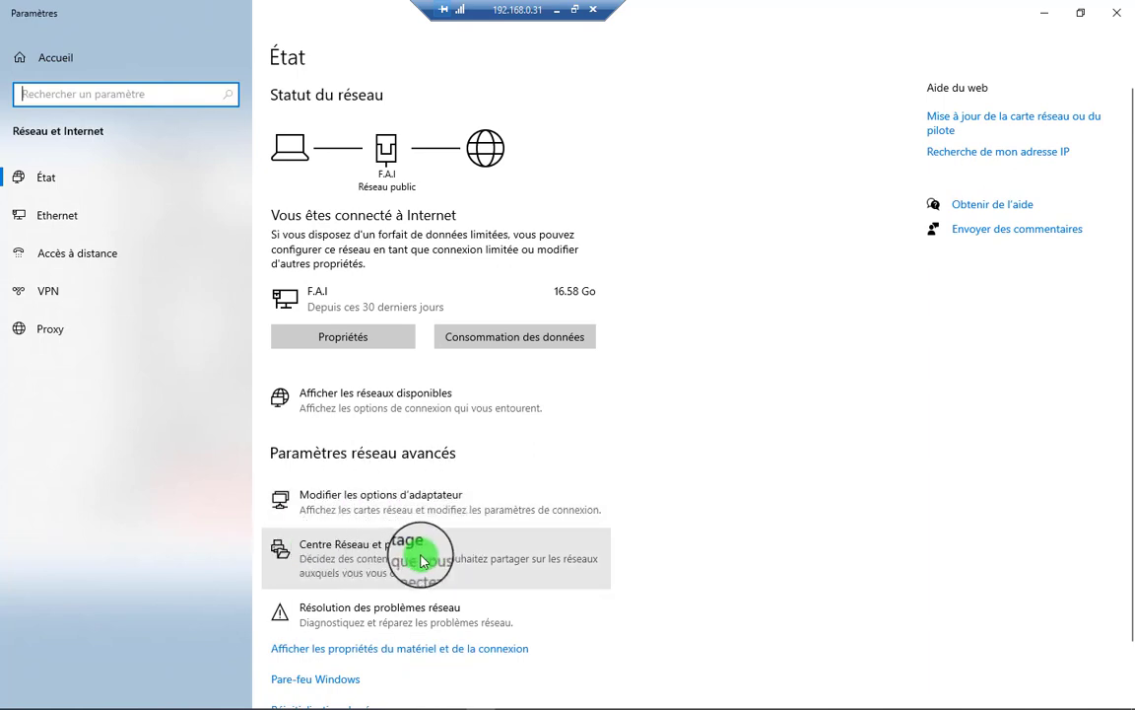
{"action": "left_click", "coordinate": [344, 336]}
{"action": "scroll", "coordinate": [347, 311], "scroll_direction": "down", "scroll_amount": 1}
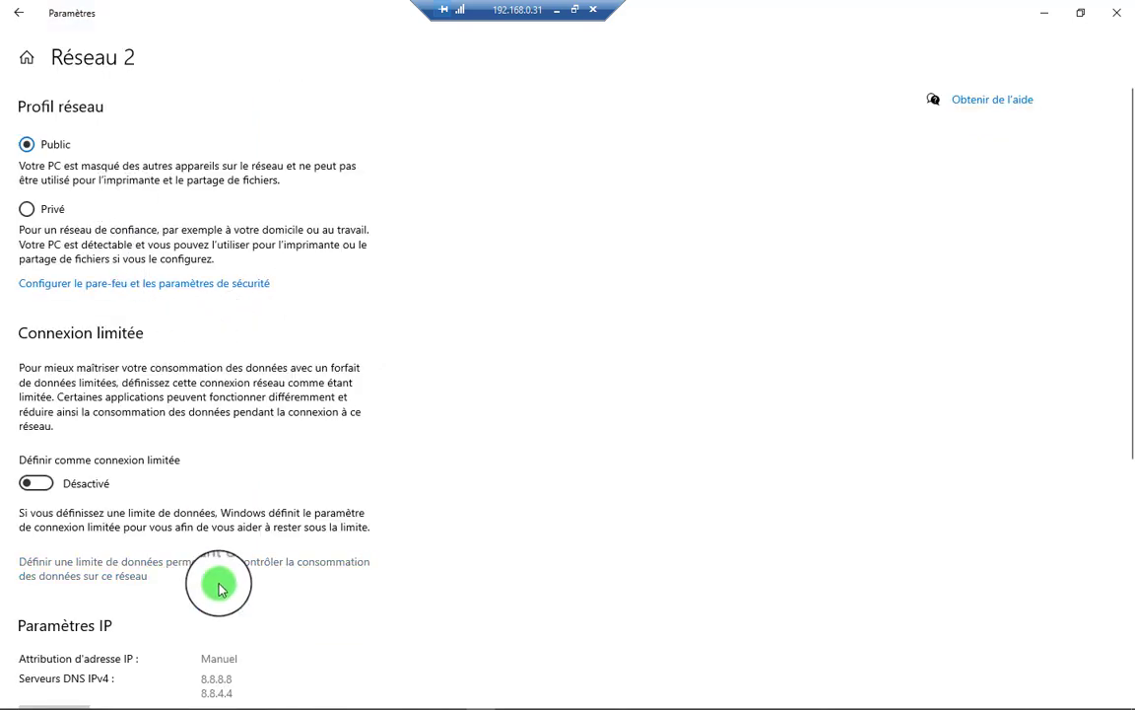
{"action": "scroll", "coordinate": [227, 590], "scroll_direction": "down", "scroll_amount": 5}
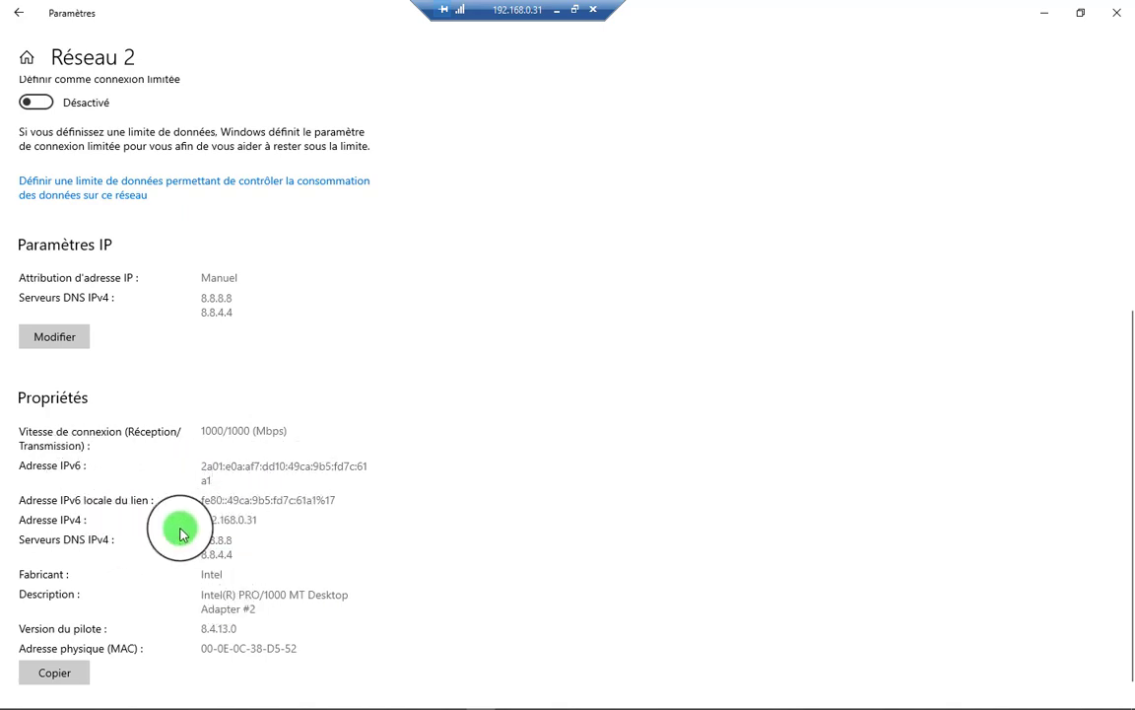
{"action": "double_click", "coordinate": [232, 517]}
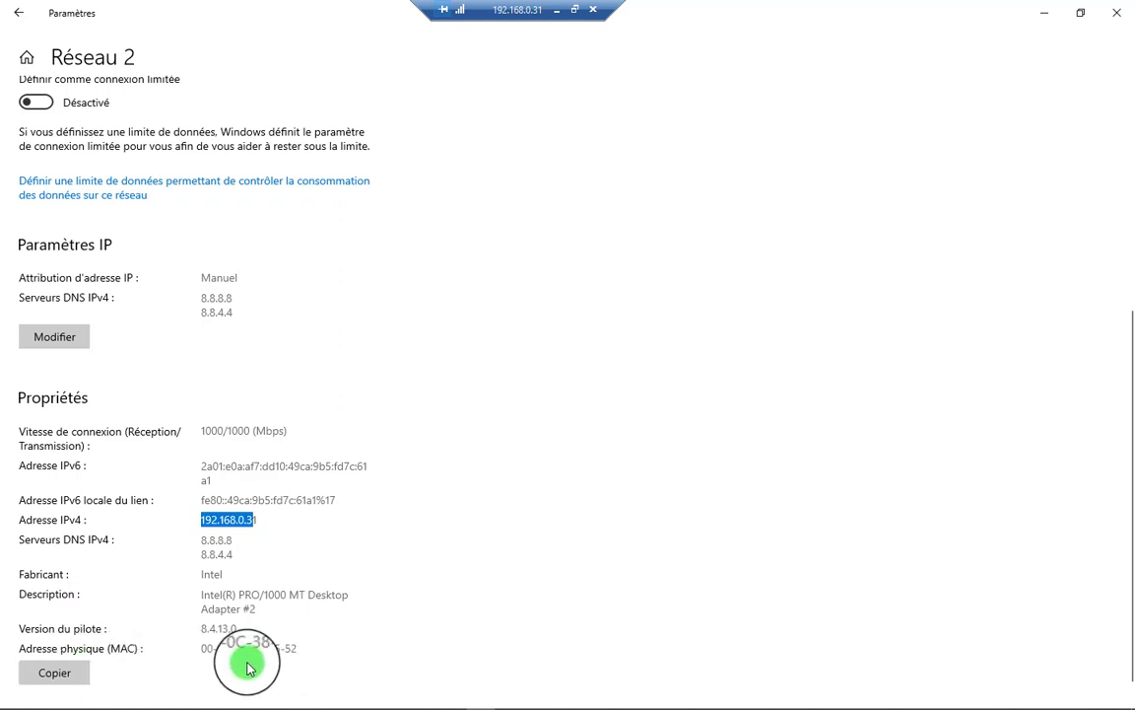
{"action": "left_click_drag", "start_coordinate": [295, 648], "coordinate": [78, 323]}
Step: Open the IP settings of Réseau 2 for editing, review the IPv4 and DNS entries, dismiss the Remote Desktop message, and cancel the edit
{"action": "left_click", "coordinate": [57, 338]}
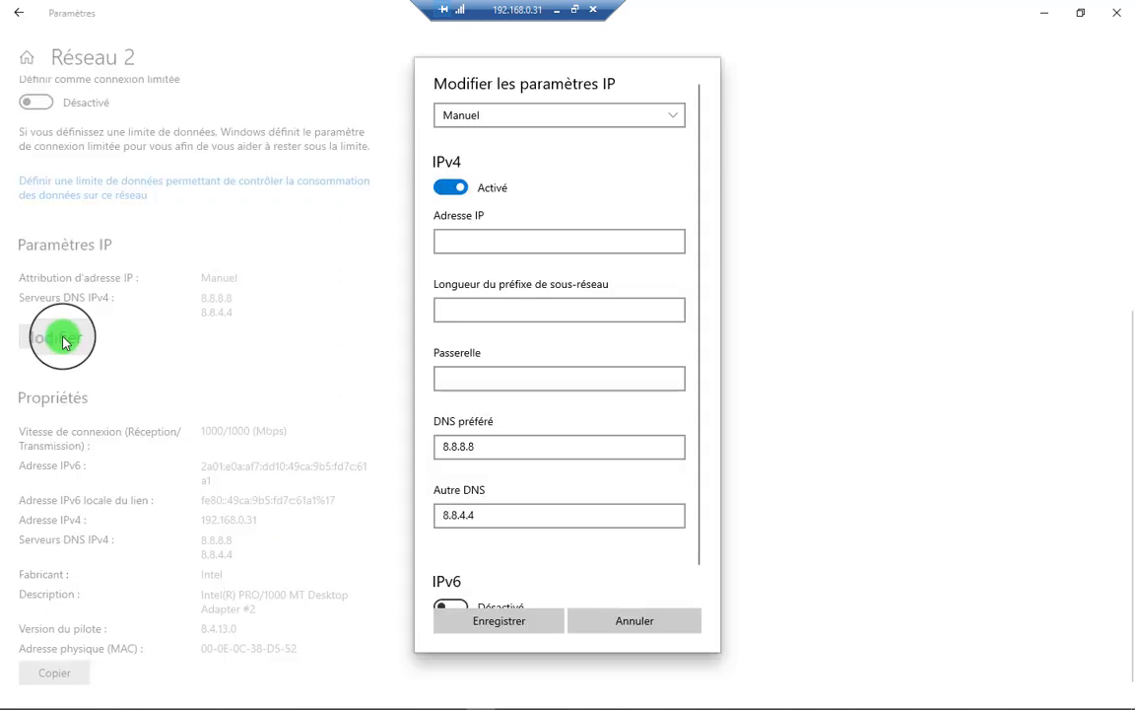
{"action": "scroll", "coordinate": [540, 520], "scroll_direction": "down", "scroll_amount": 2}
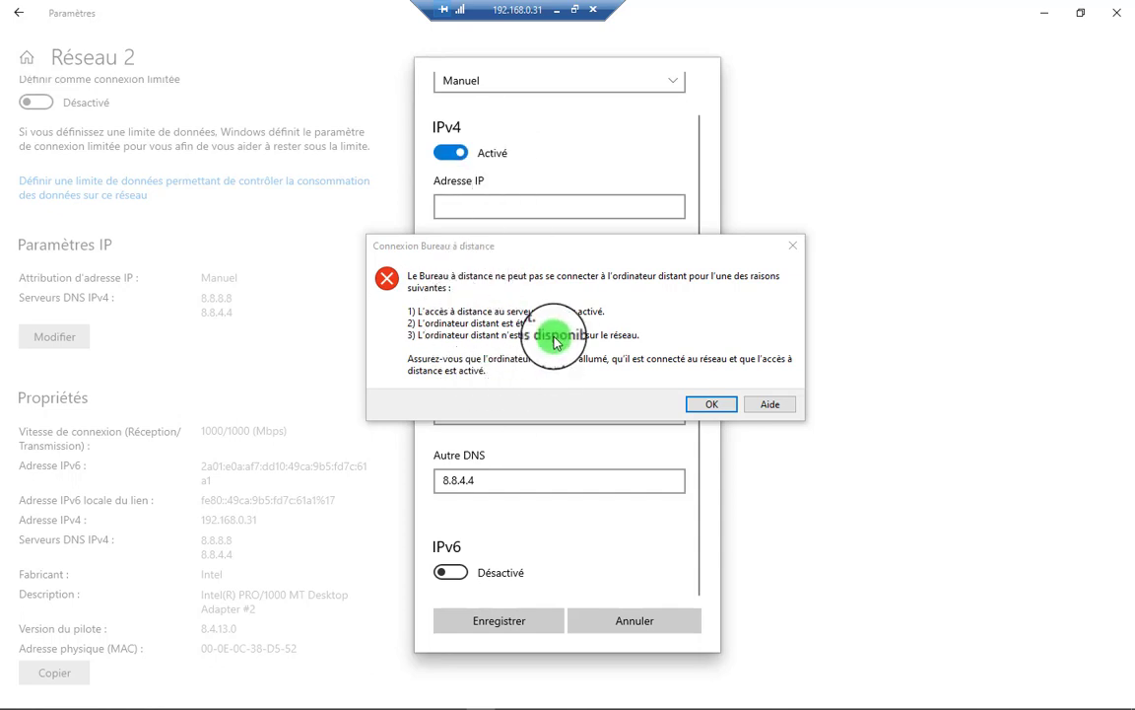
{"action": "left_click", "coordinate": [721, 404]}
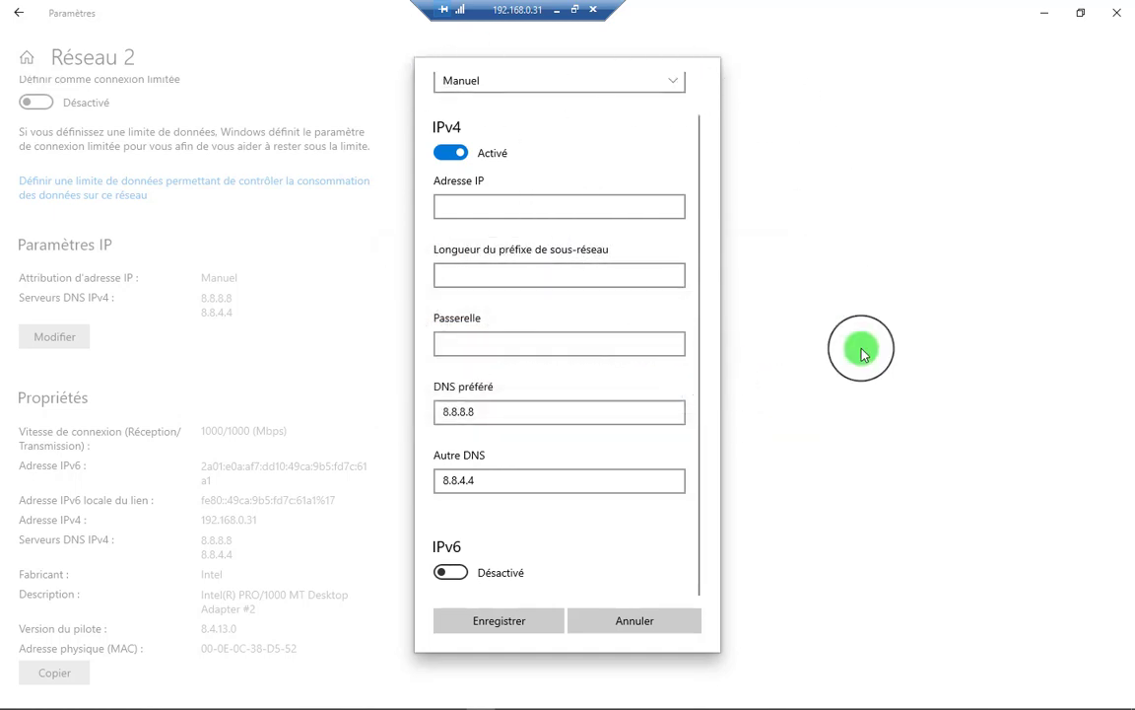
{"action": "left_click", "coordinate": [608, 619]}
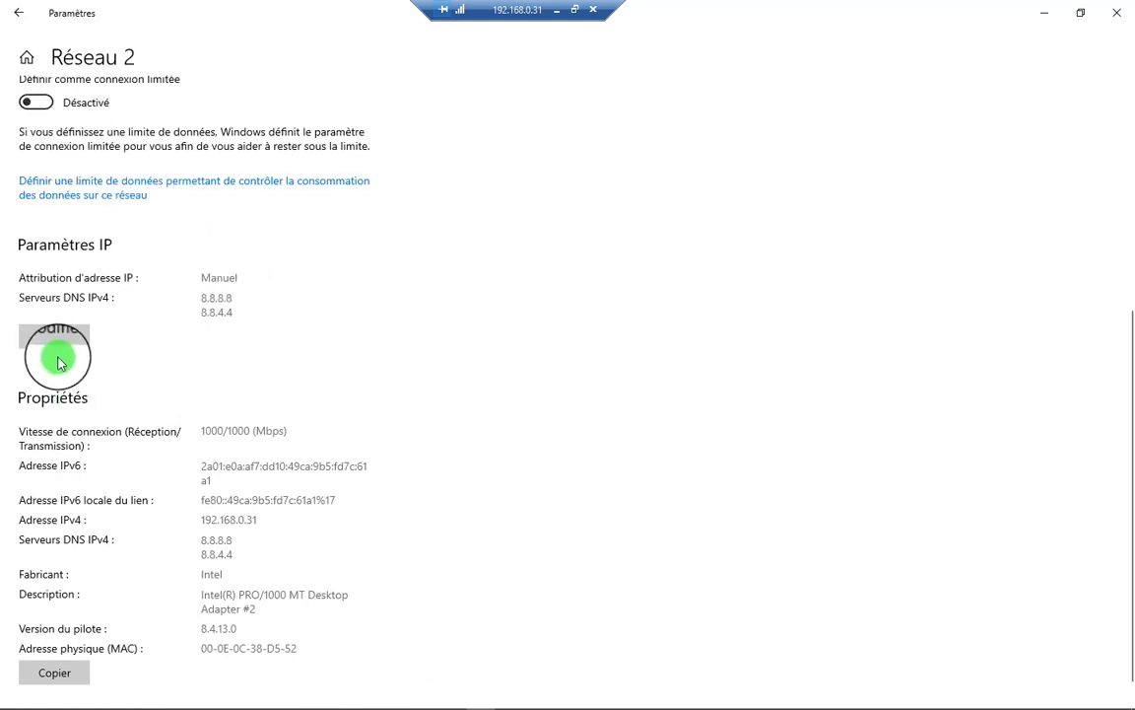
Step: Leave the Réseau 2 properties and go back through the Ethernet page to the État page
{"action": "scroll", "coordinate": [69, 608], "scroll_direction": "down", "scroll_amount": 1}
{"action": "scroll", "coordinate": [69, 608], "scroll_direction": "up", "scroll_amount": 2}
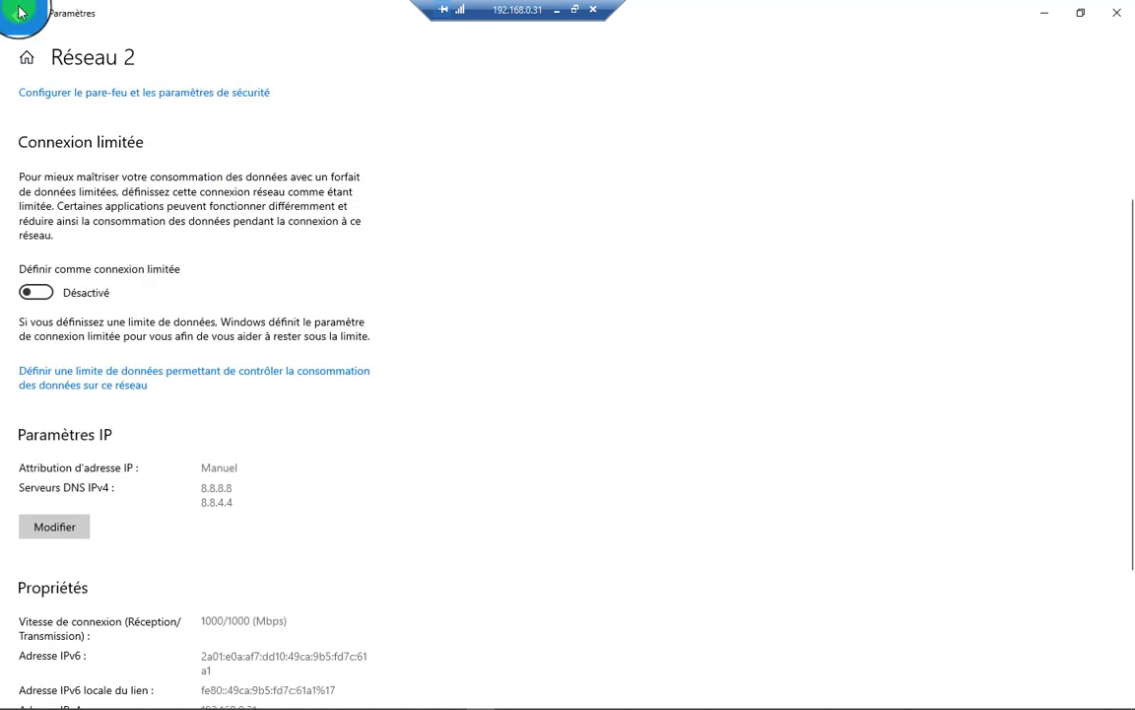
{"action": "left_click", "coordinate": [20, 13]}
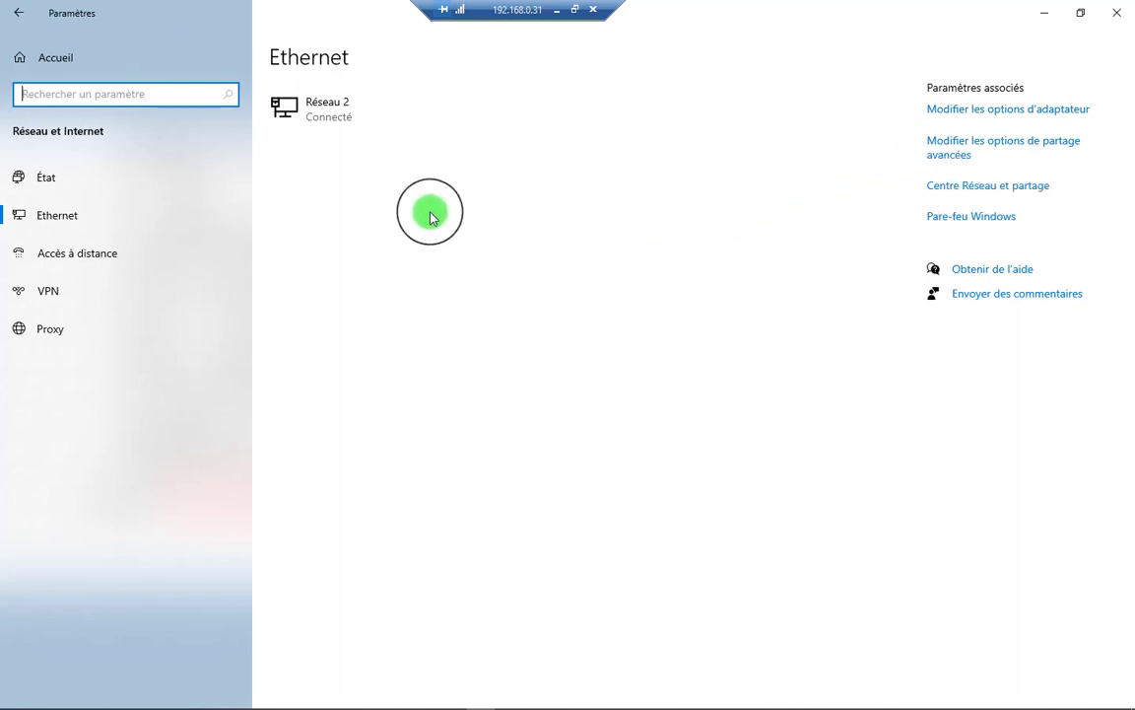
{"action": "left_click", "coordinate": [22, 13]}
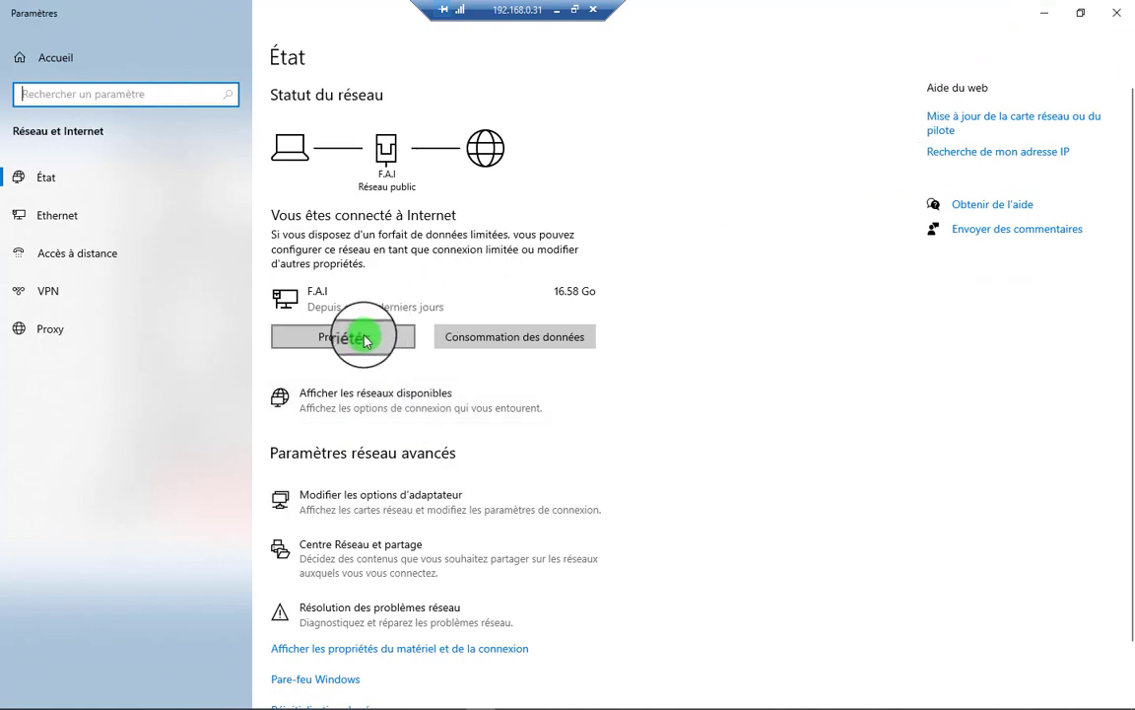
Step: View the Ethernet page, return to État, and reopen the F.A.I connection's properties to examine its network profile
{"action": "left_click", "coordinate": [85, 221]}
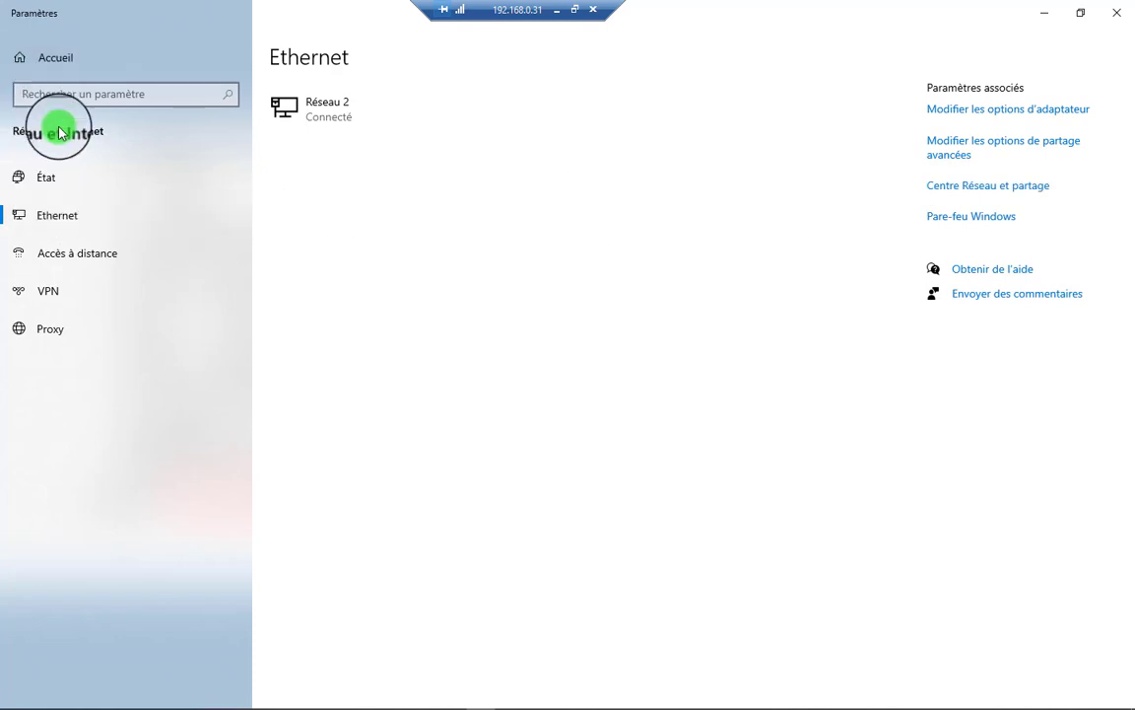
{"action": "left_click", "coordinate": [50, 178]}
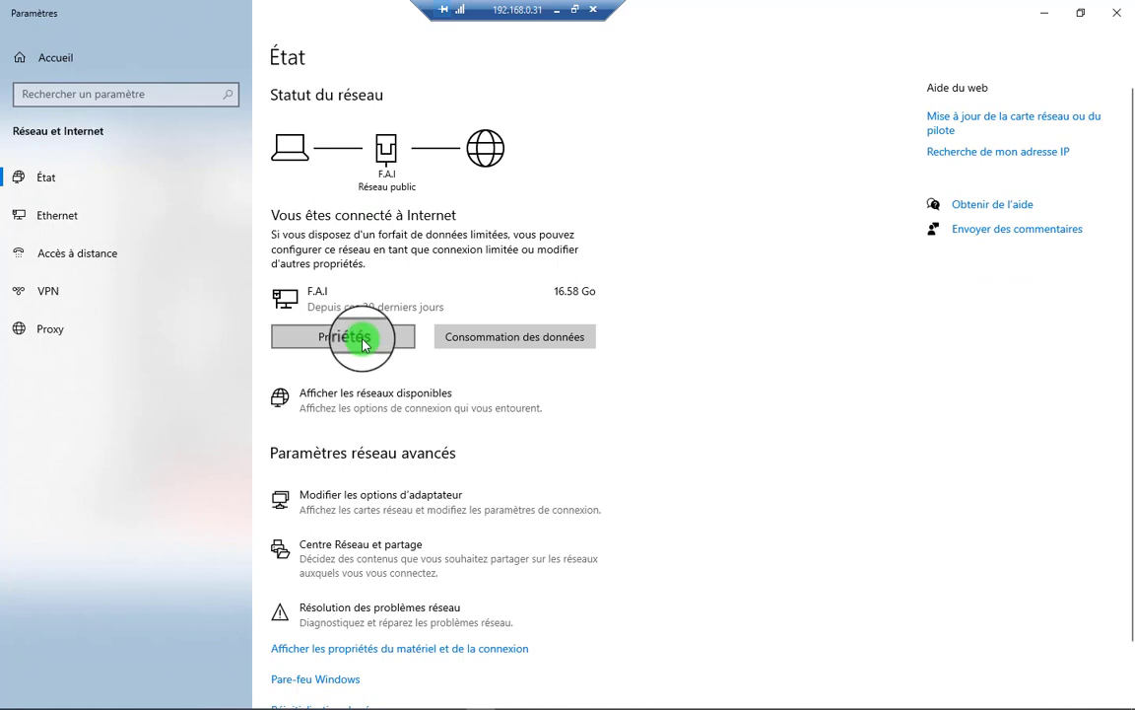
{"action": "left_click", "coordinate": [362, 341]}
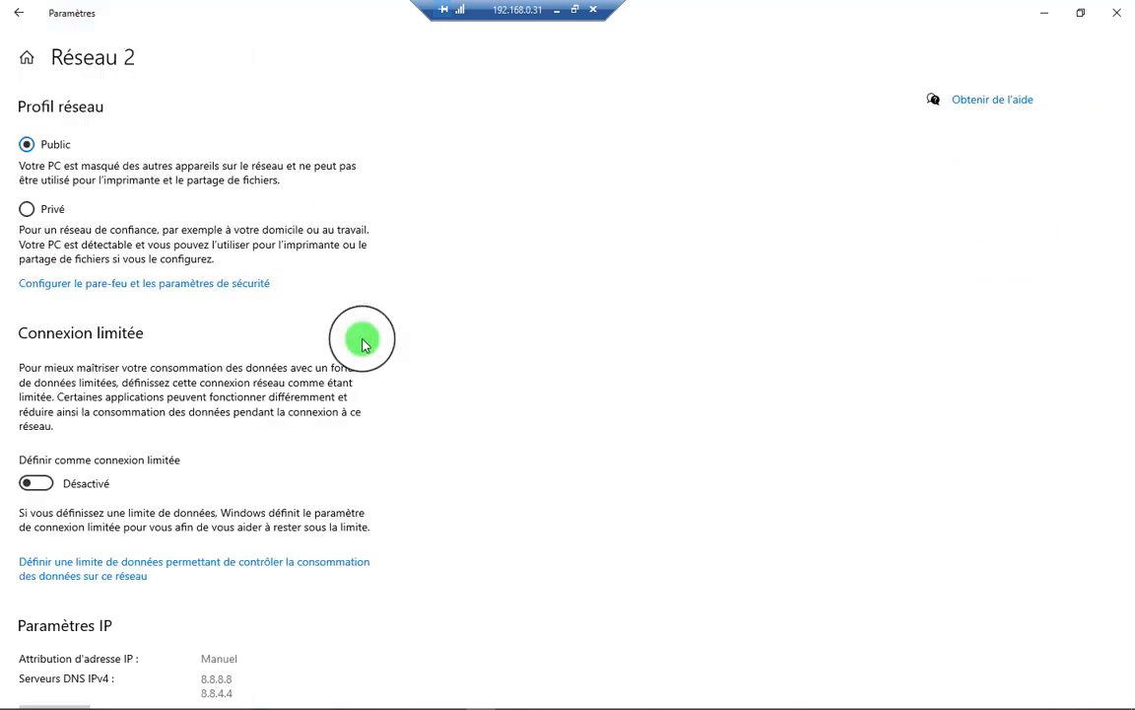
{"action": "scroll", "coordinate": [234, 577], "scroll_direction": "down", "scroll_amount": 1}
{"action": "scroll", "coordinate": [225, 586], "scroll_direction": "up", "scroll_amount": 1}
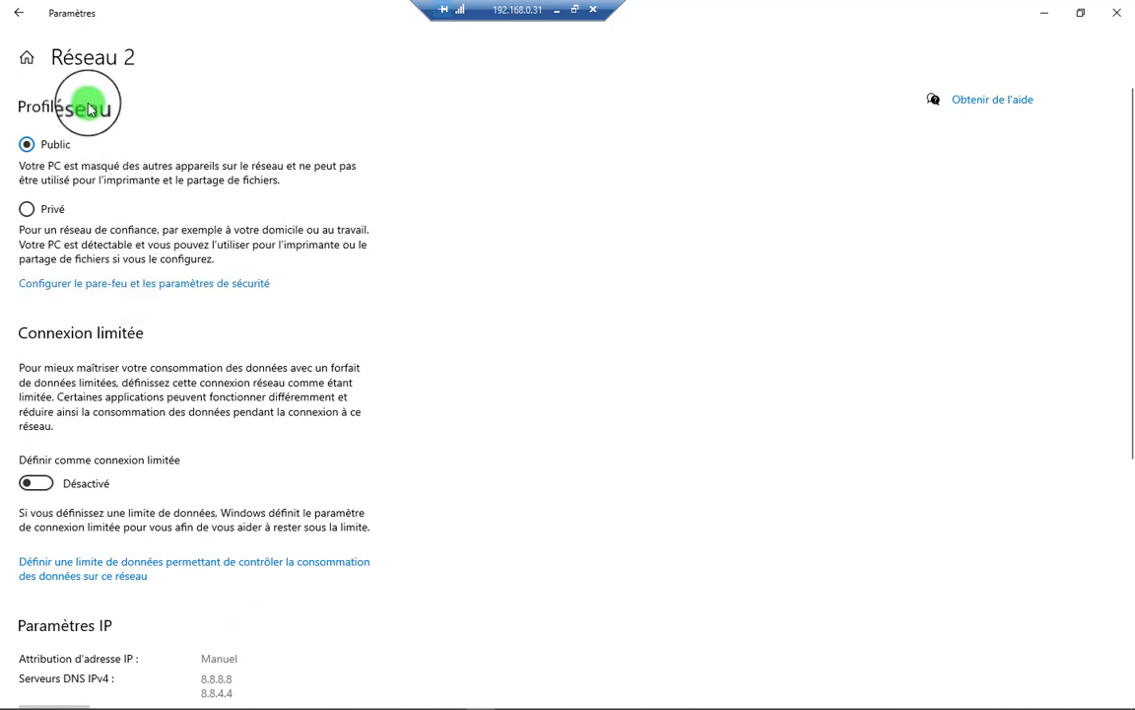
Step: Return to the Ethernet page and look through the Centre Réseau et partage and the advanced sharing settings
{"action": "left_click", "coordinate": [18, 17]}
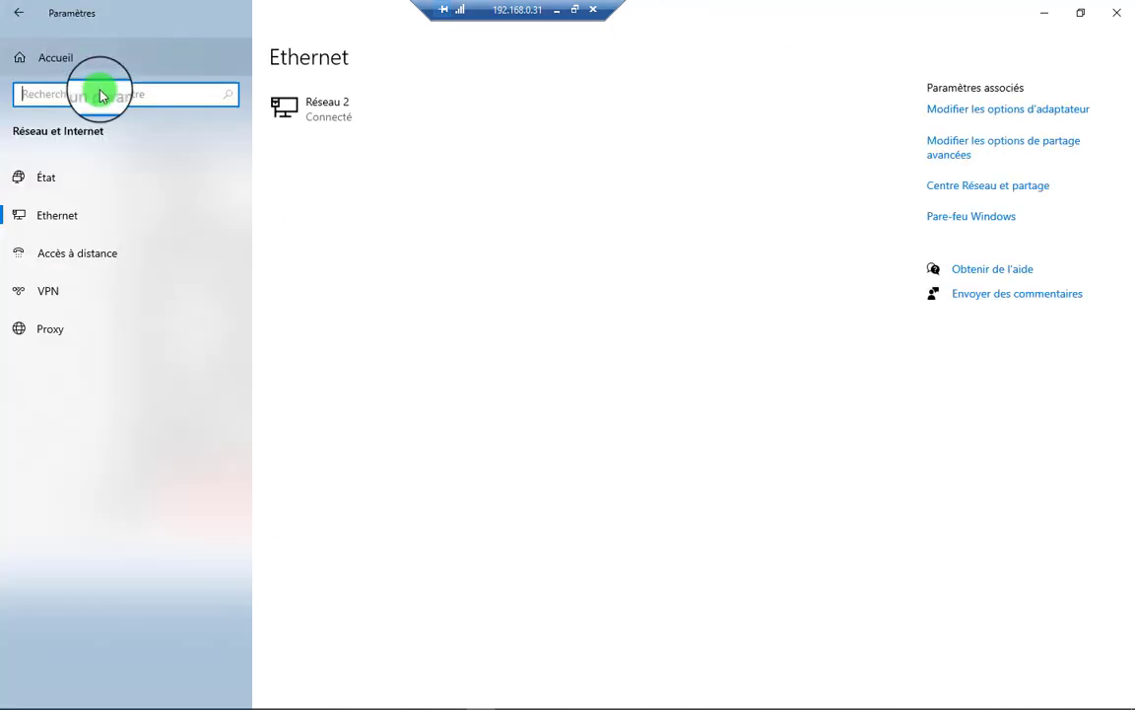
{"action": "left_click", "coordinate": [72, 224]}
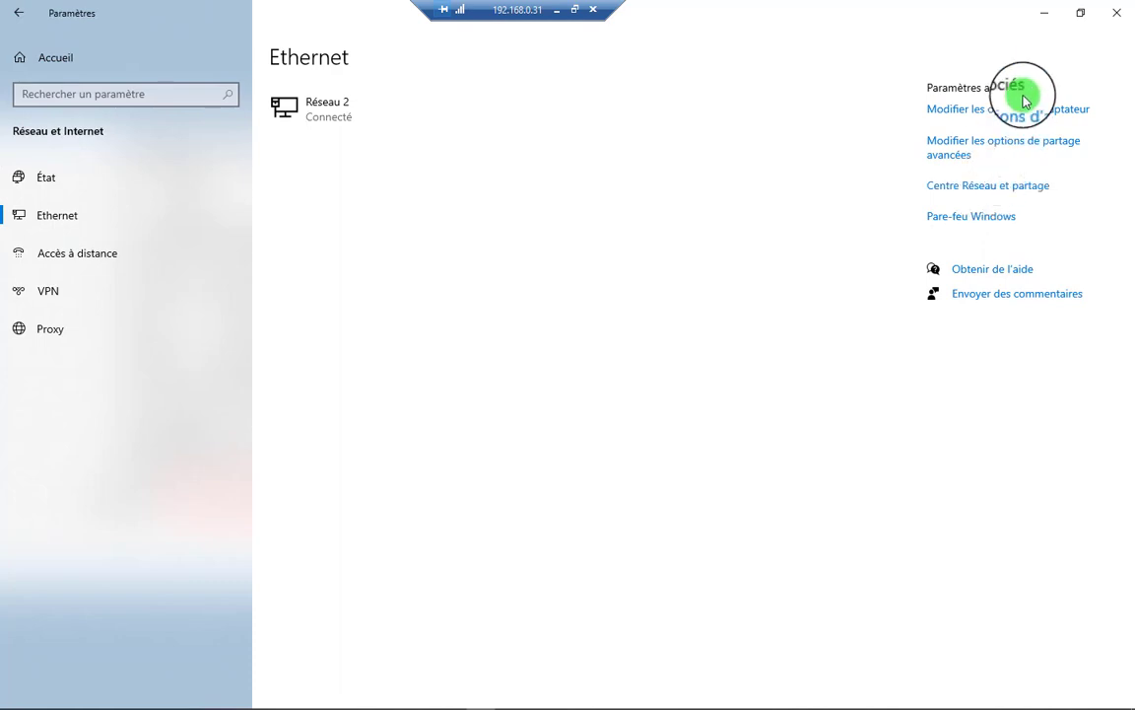
{"action": "left_click", "coordinate": [1036, 185]}
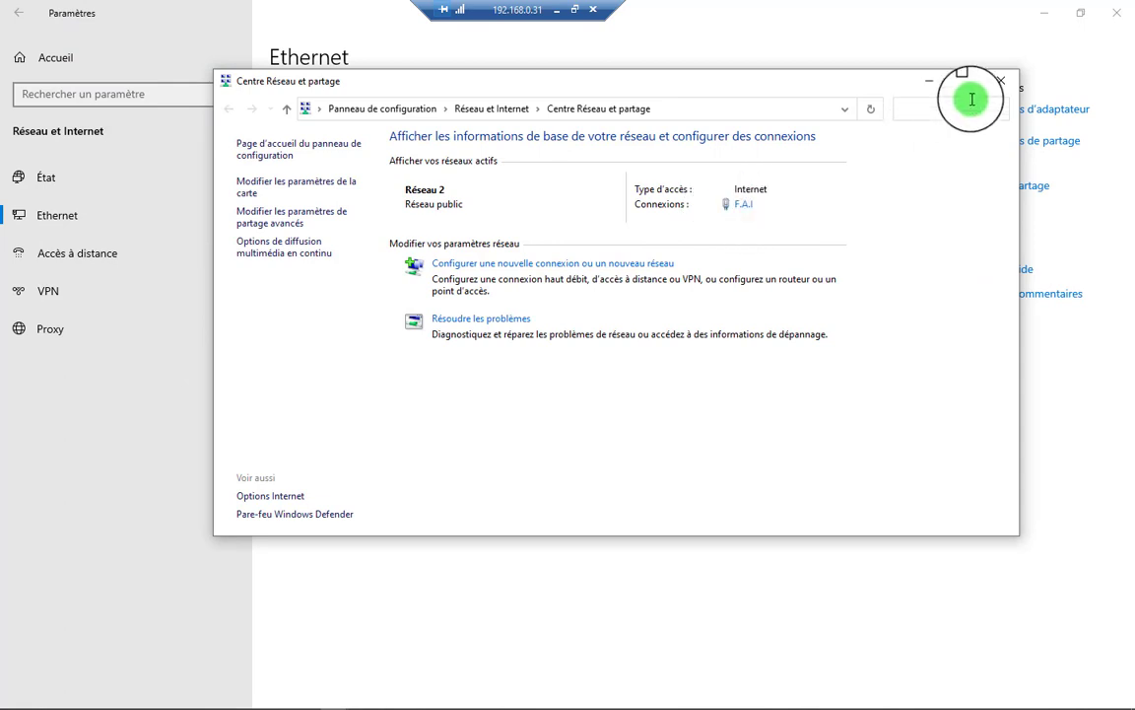
{"action": "left_click", "coordinate": [1001, 80]}
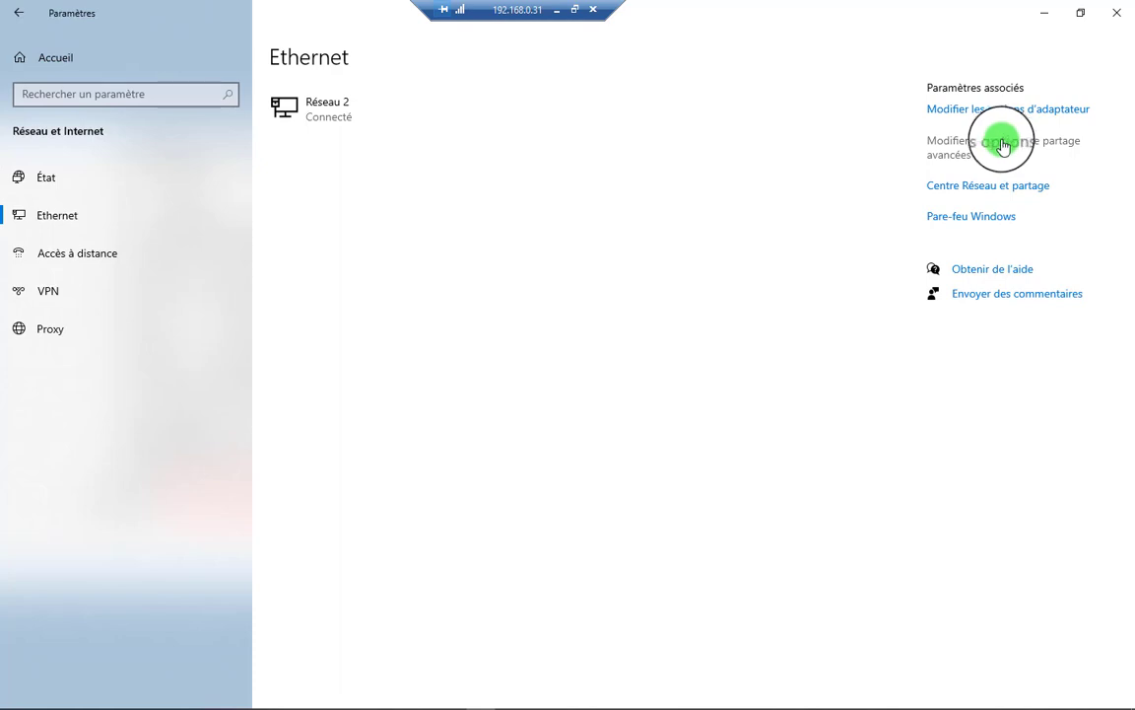
{"action": "left_click", "coordinate": [1003, 146]}
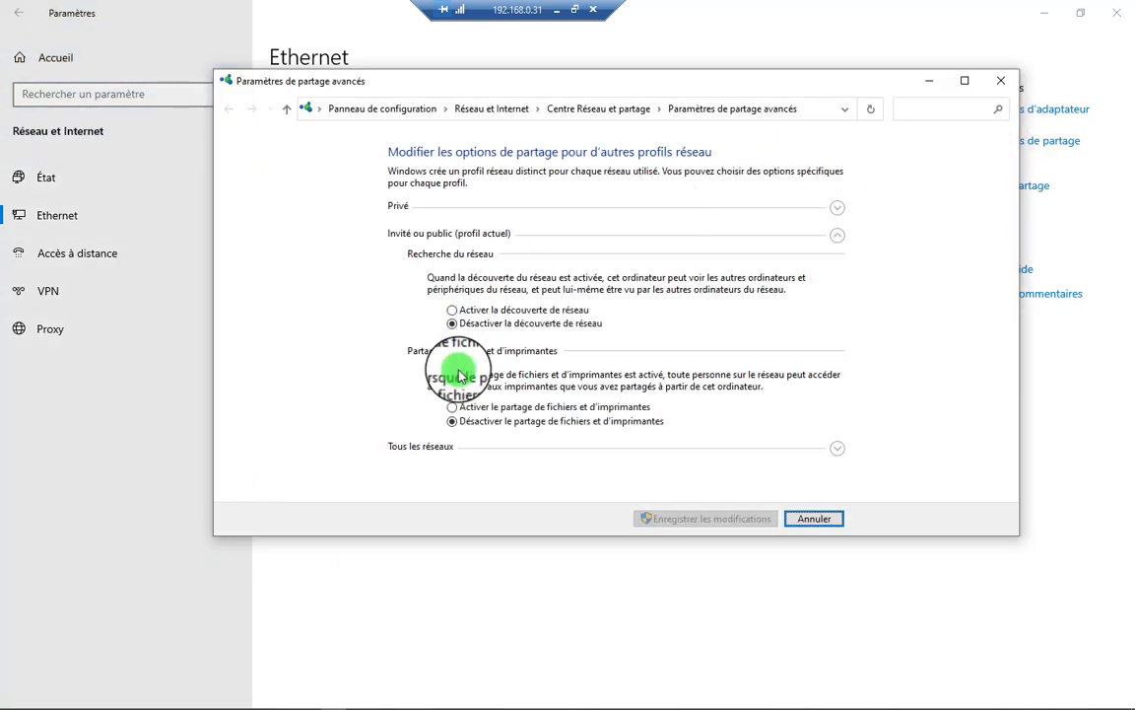
{"action": "left_click", "coordinate": [1016, 83]}
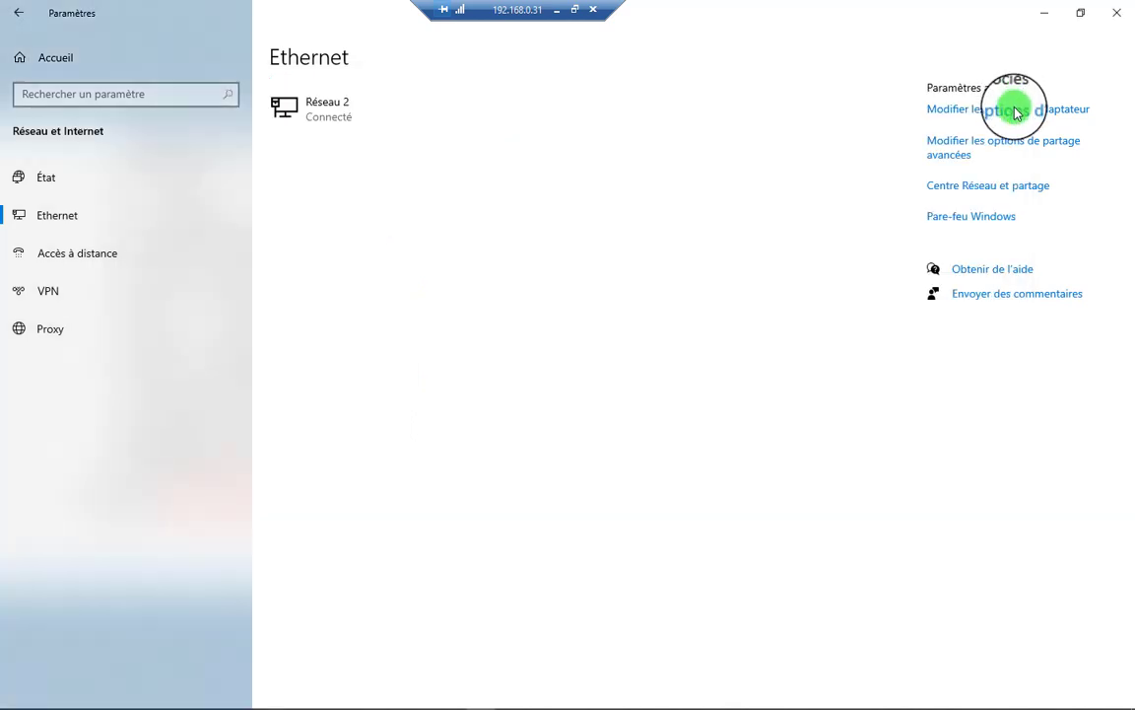
{"action": "left_click", "coordinate": [981, 187]}
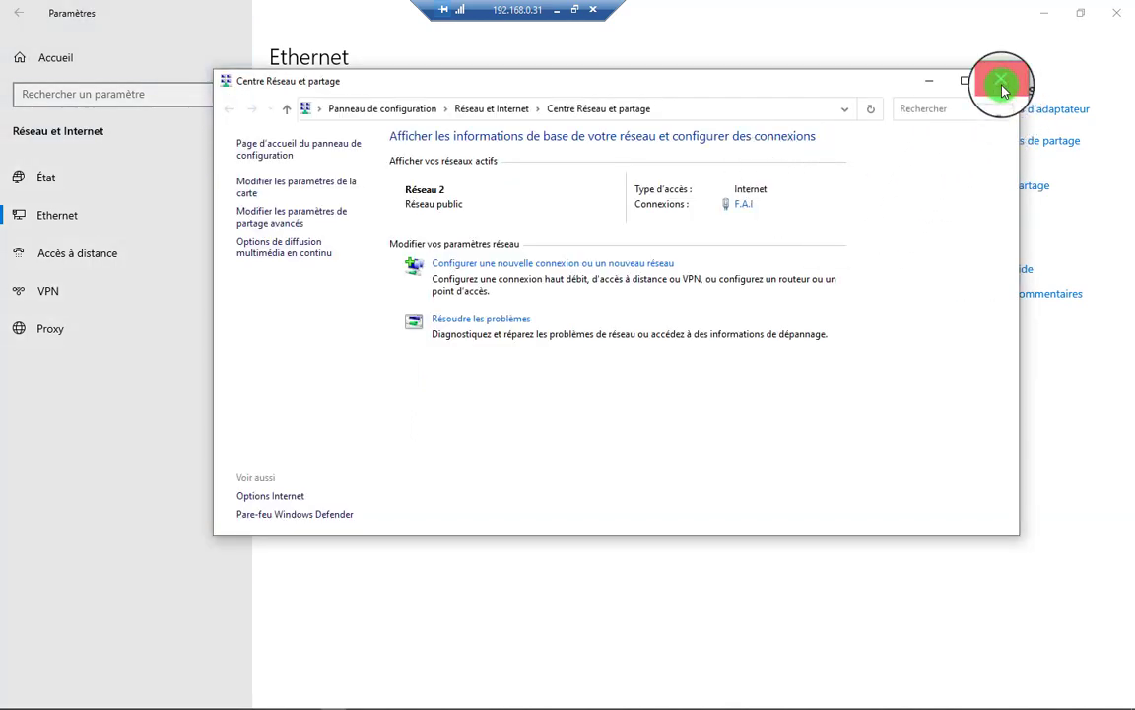
Step: Close the Centre Réseau et partage, open the adapter options from the Ethernet page, and maximize the Connexions réseau window
{"action": "left_click", "coordinate": [1003, 83]}
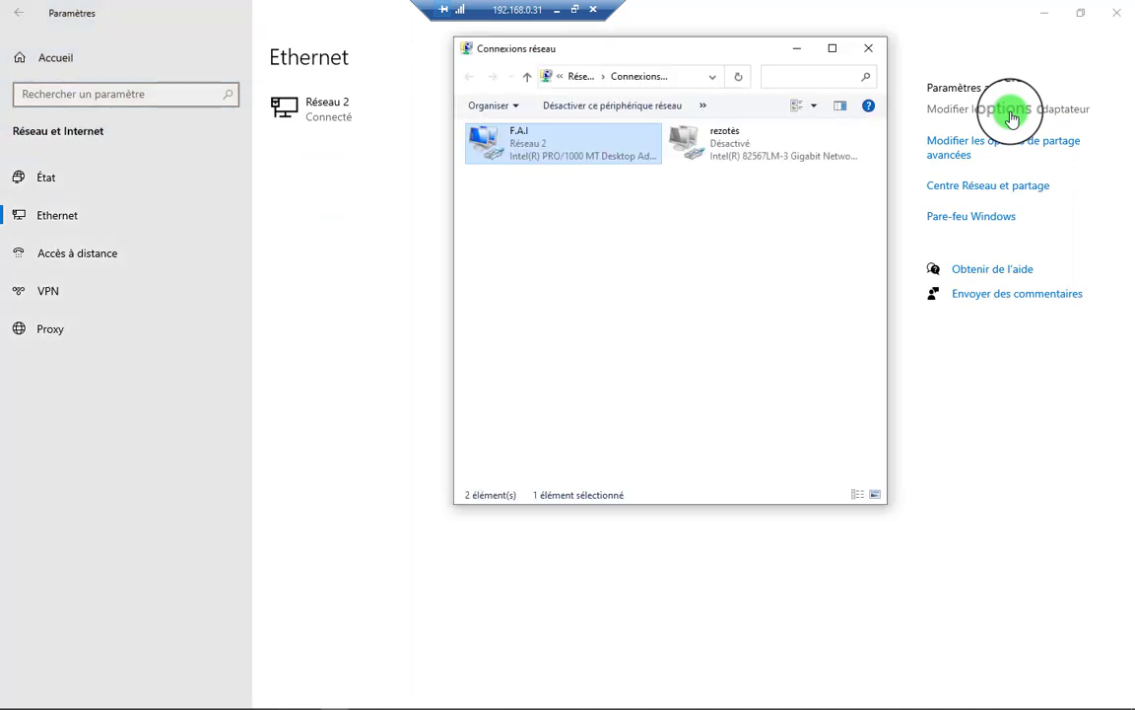
{"action": "left_click", "coordinate": [537, 159]}
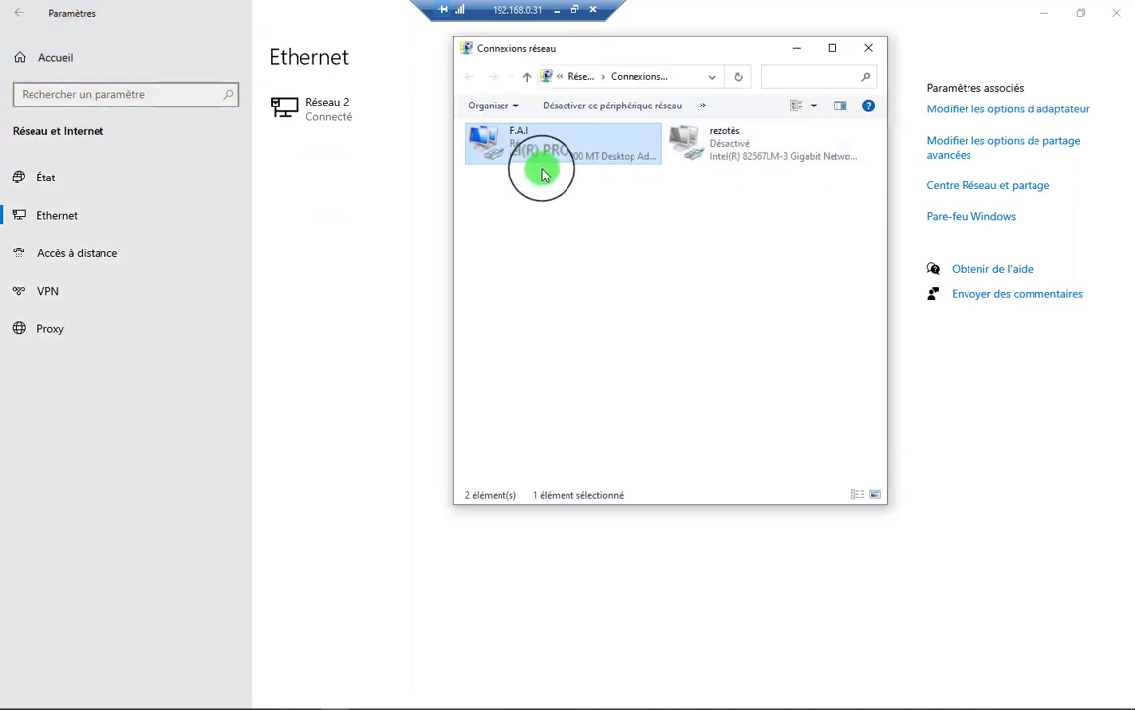
{"action": "left_click", "coordinate": [832, 48]}
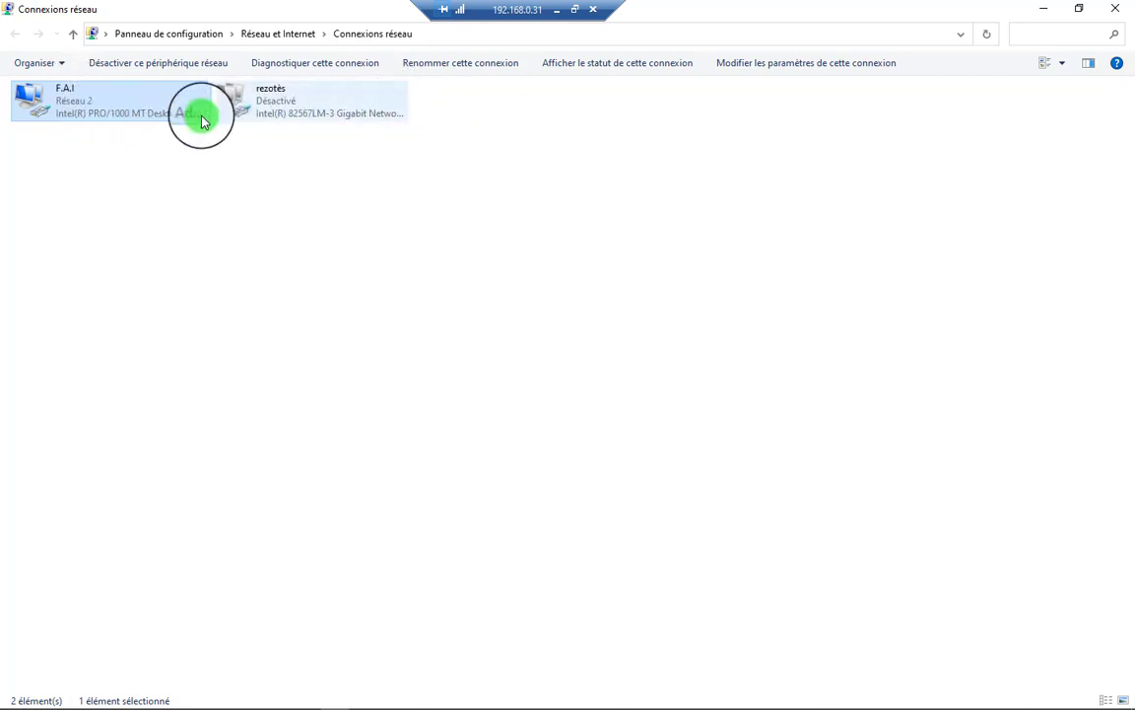
{"action": "right_click", "coordinate": [118, 111]}
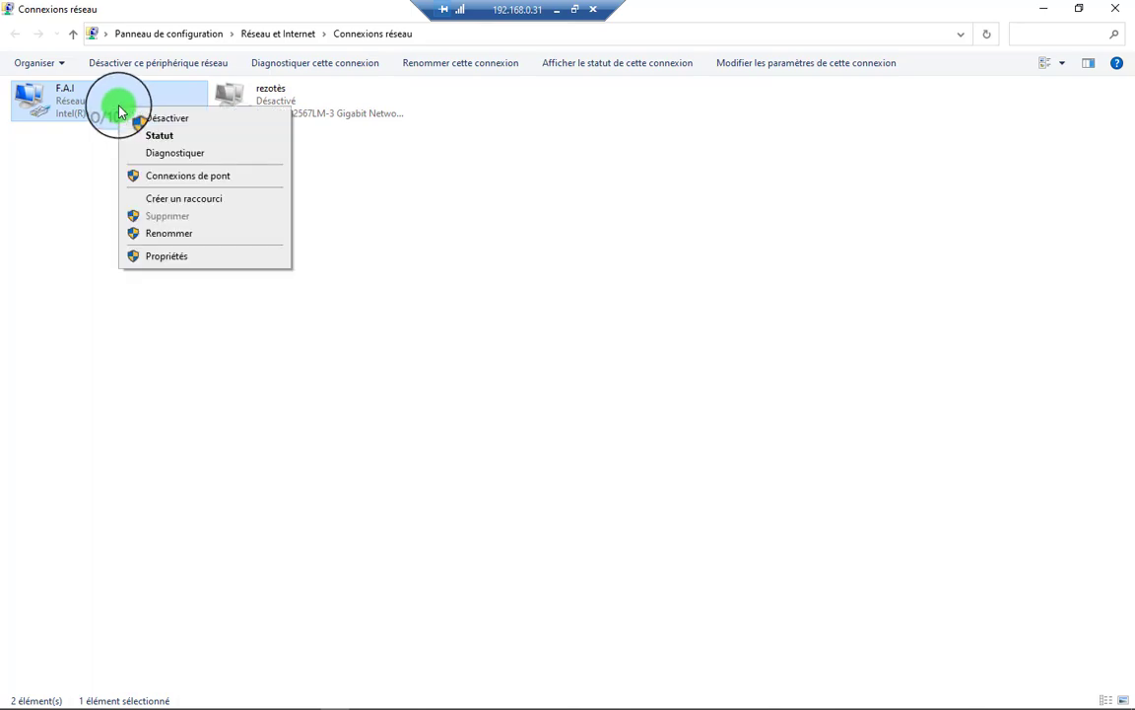
{"action": "left_click", "coordinate": [183, 257]}
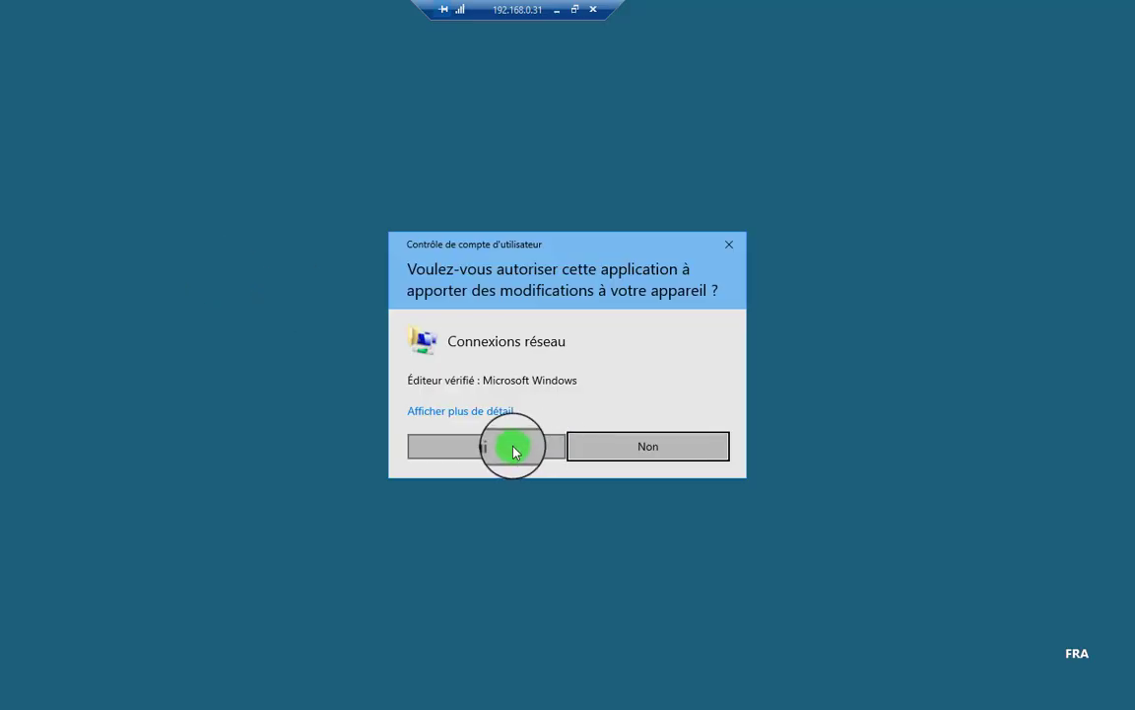
{"action": "left_click", "coordinate": [514, 449]}
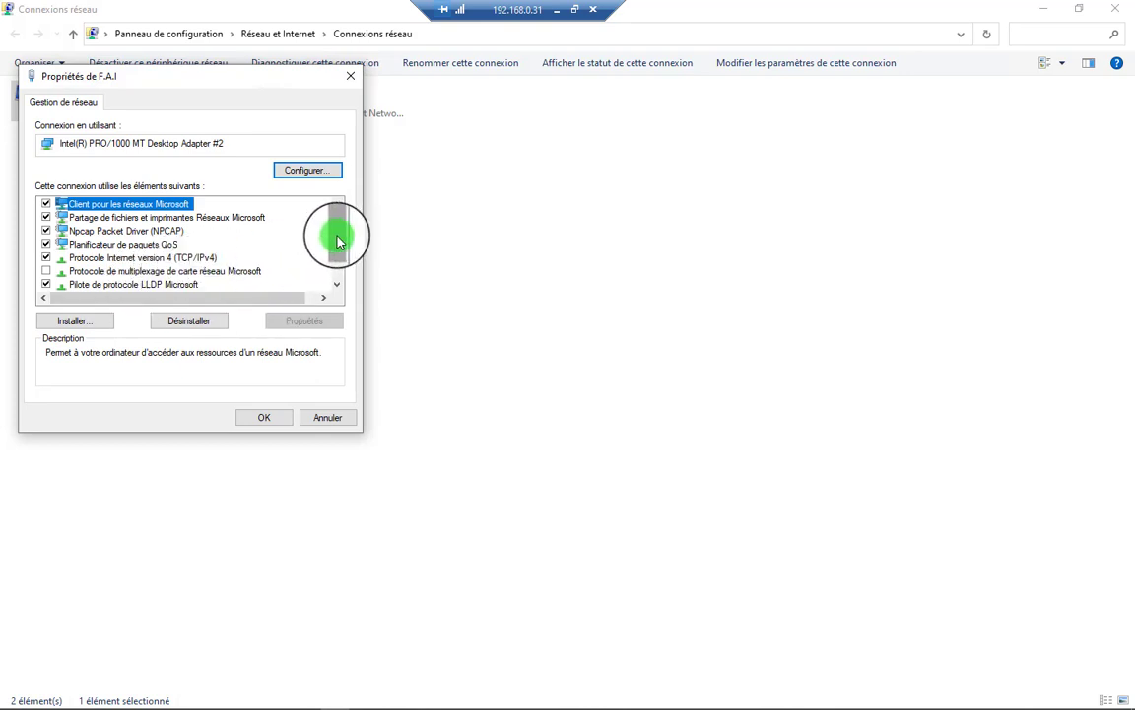
{"action": "scroll", "coordinate": [337, 240], "scroll_direction": "down", "scroll_amount": 1}
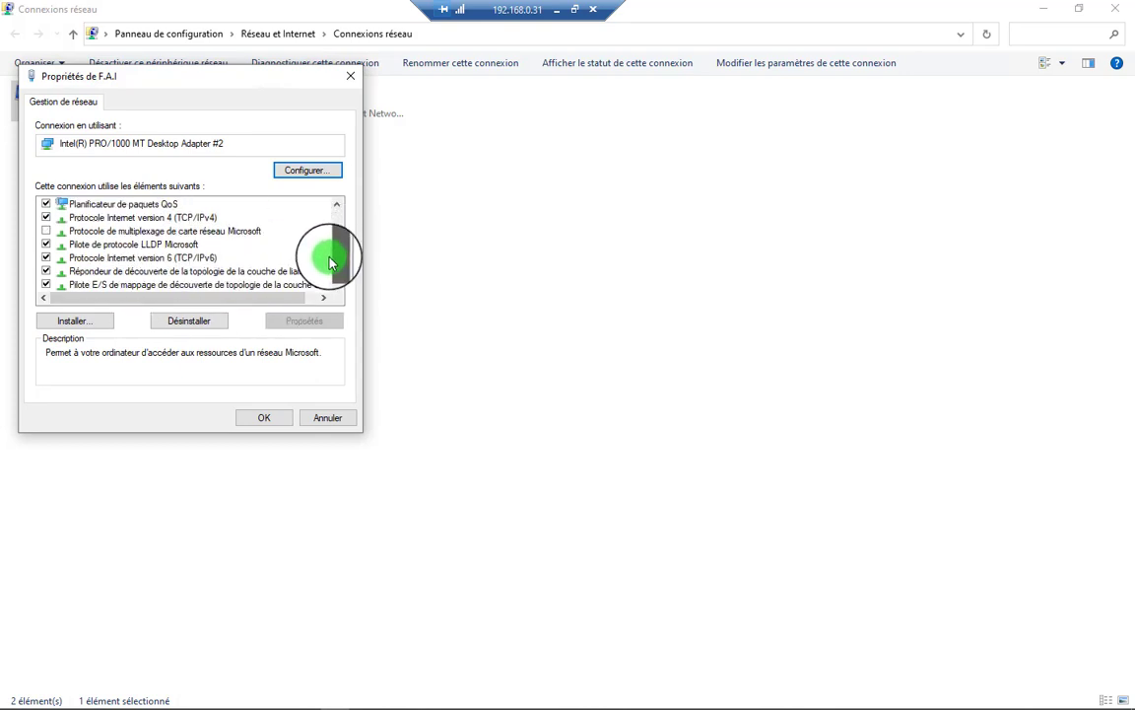
{"action": "left_click", "coordinate": [45, 258]}
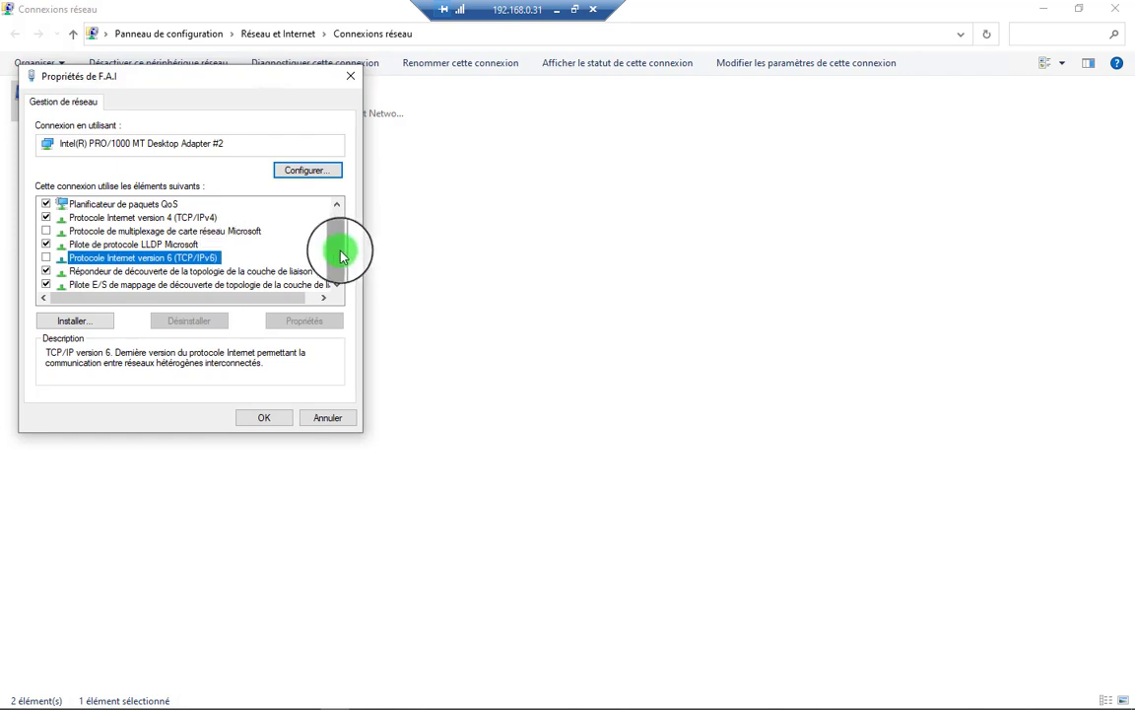
{"action": "left_click_drag", "start_coordinate": [340, 255], "coordinate": [324, 142]}
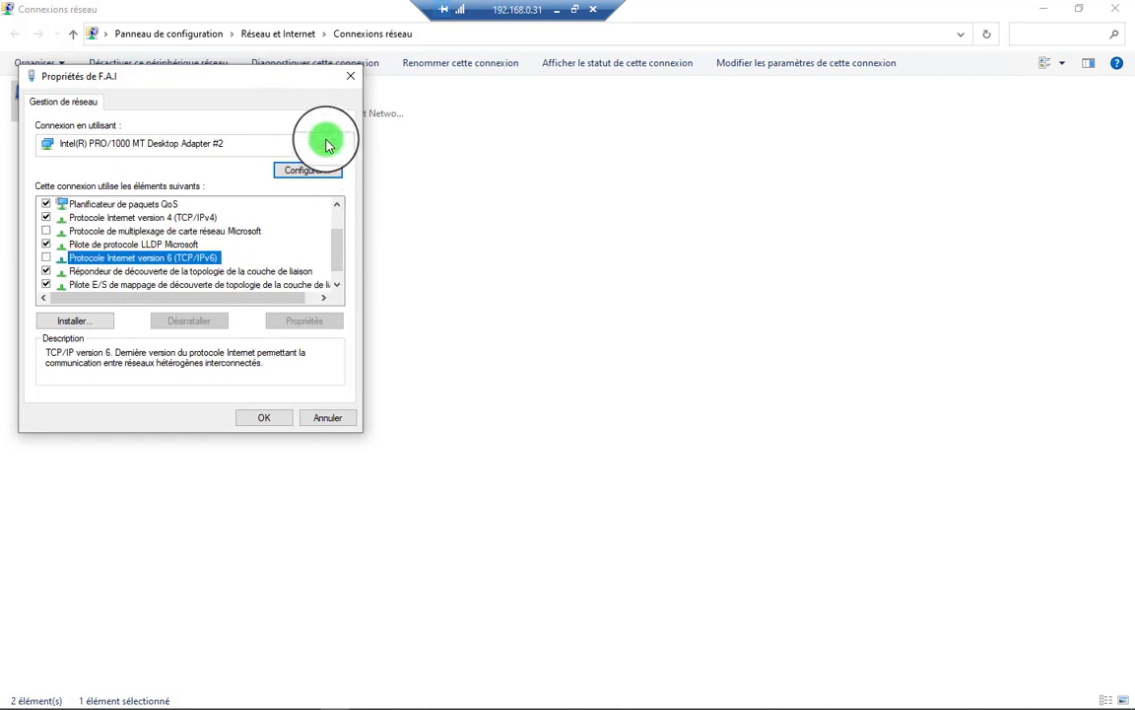
{"action": "left_click_drag", "start_coordinate": [340, 243], "coordinate": [329, 223]}
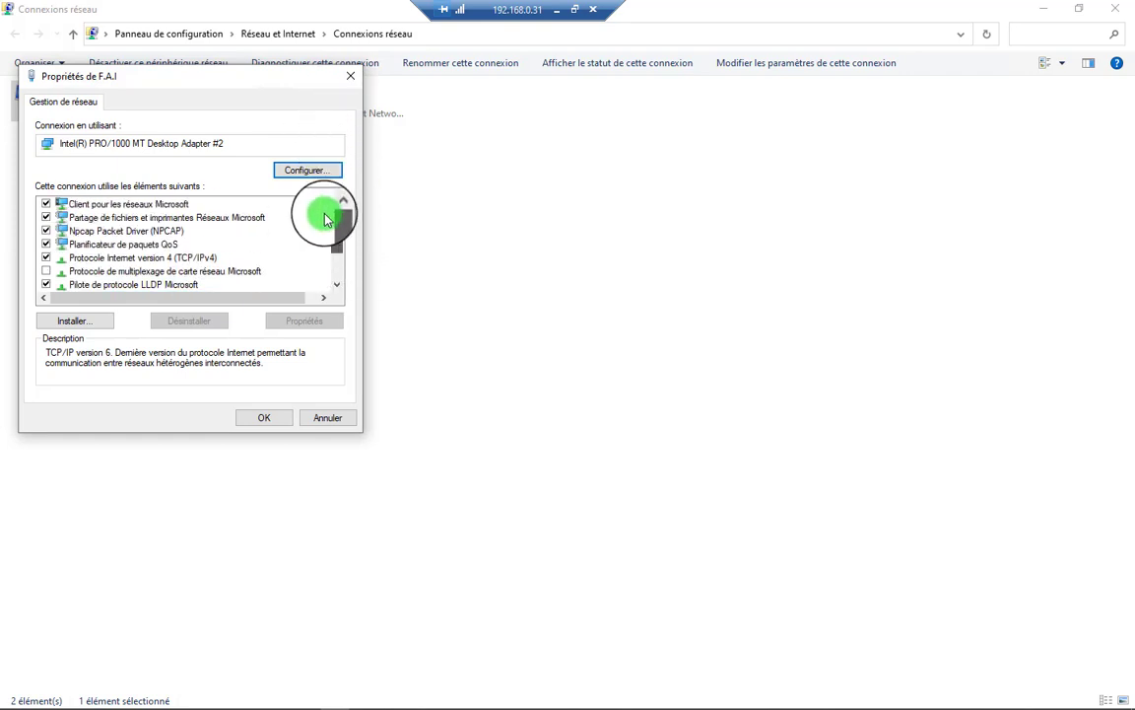
{"action": "left_click", "coordinate": [347, 77]}
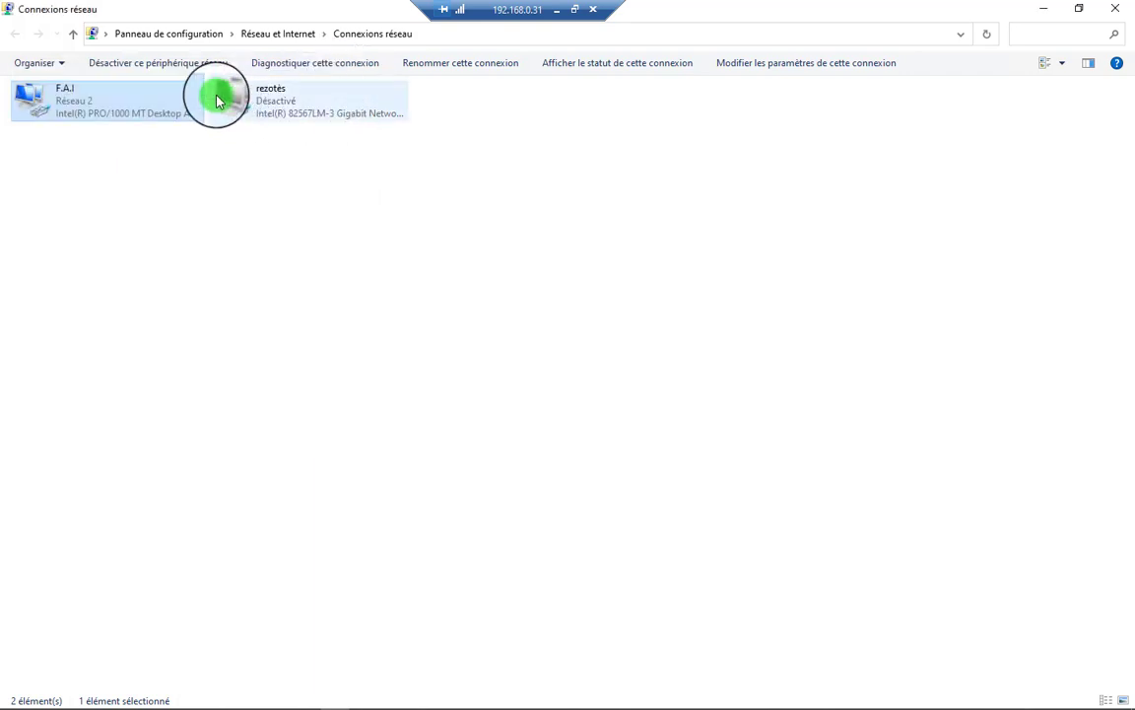
Step: Examine the F.A.I connection's status details, highlighting DHCP, the IPv4 address and the subnet mask, and close the details
{"action": "right_click", "coordinate": [146, 98]}
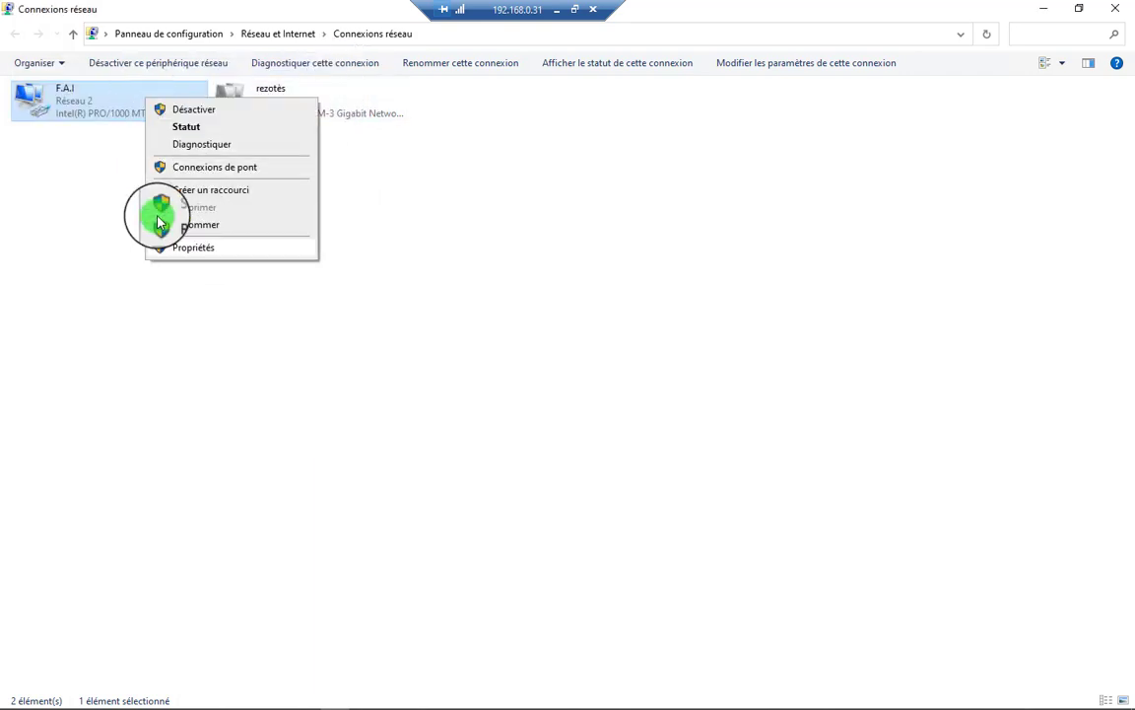
{"action": "double_click", "coordinate": [72, 112]}
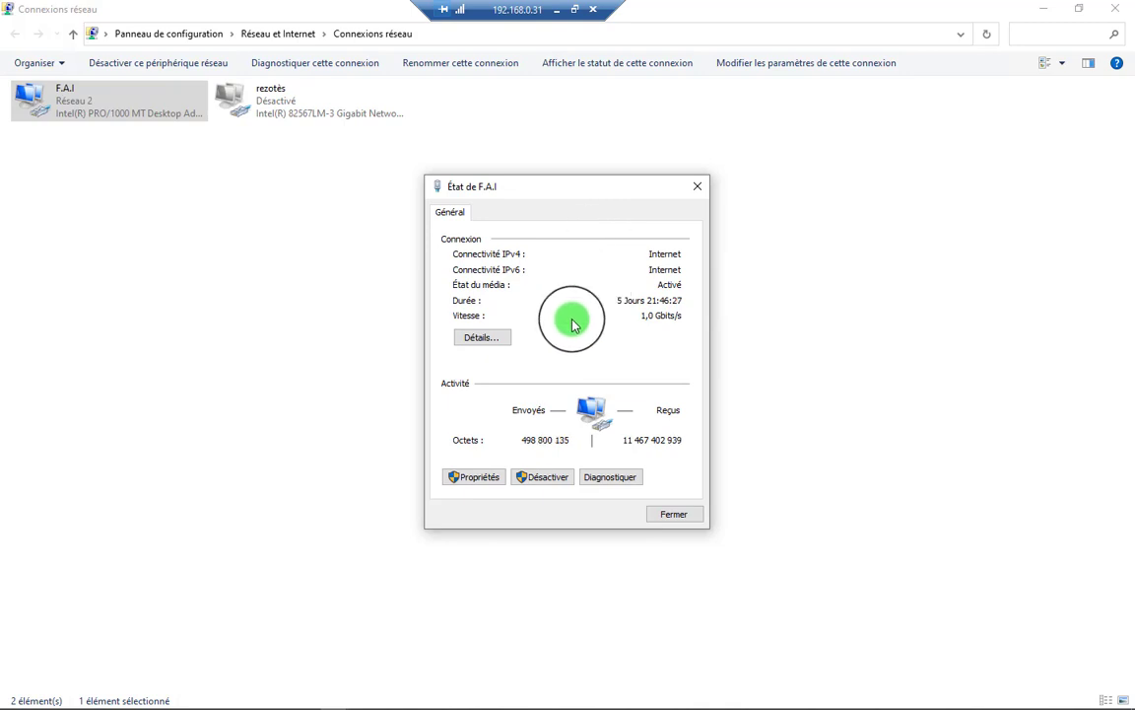
{"action": "left_click", "coordinate": [479, 336]}
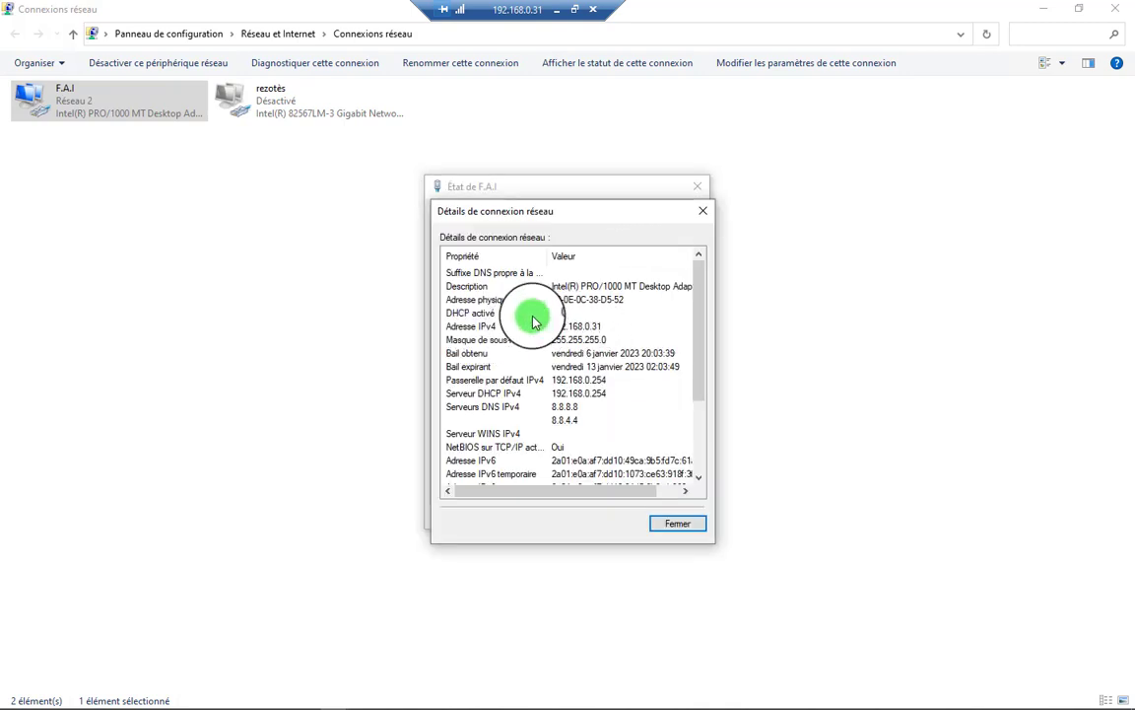
{"action": "left_click", "coordinate": [445, 313]}
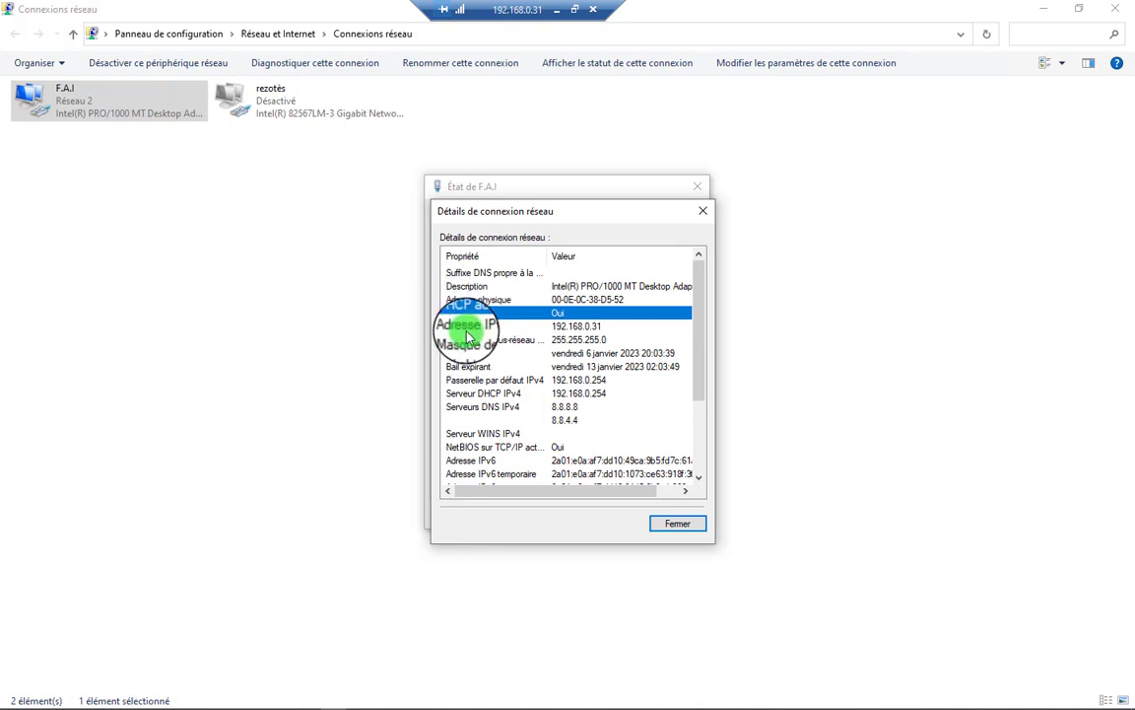
{"action": "left_click", "coordinate": [451, 326]}
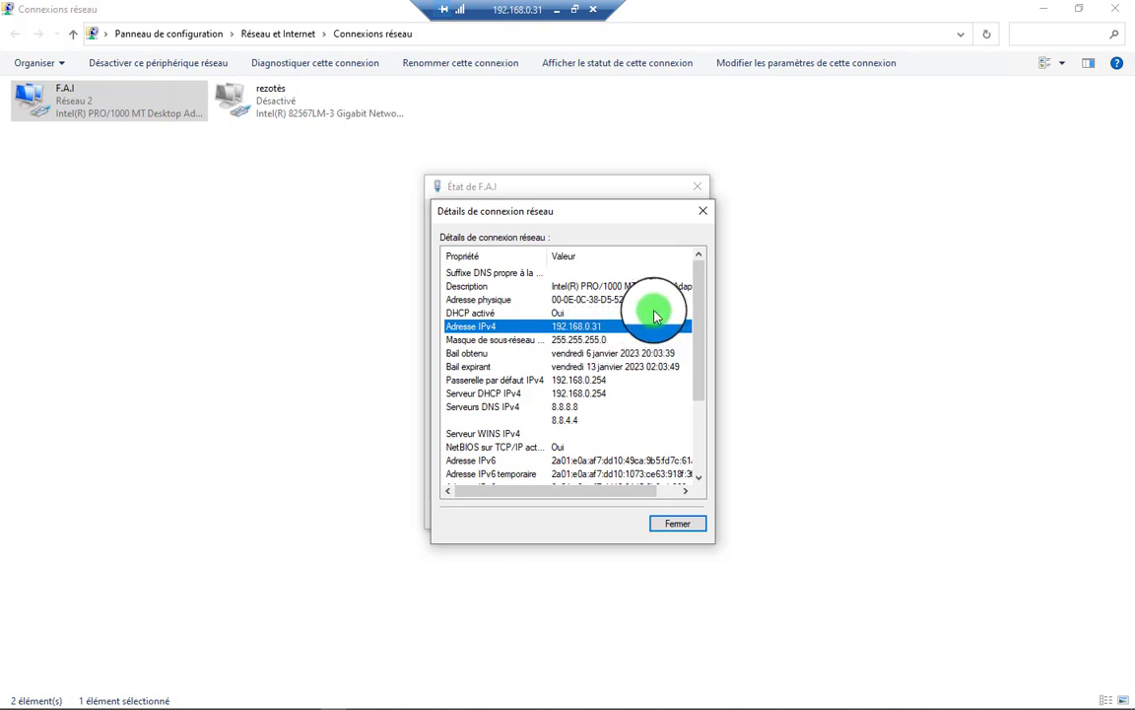
{"action": "left_click", "coordinate": [589, 341]}
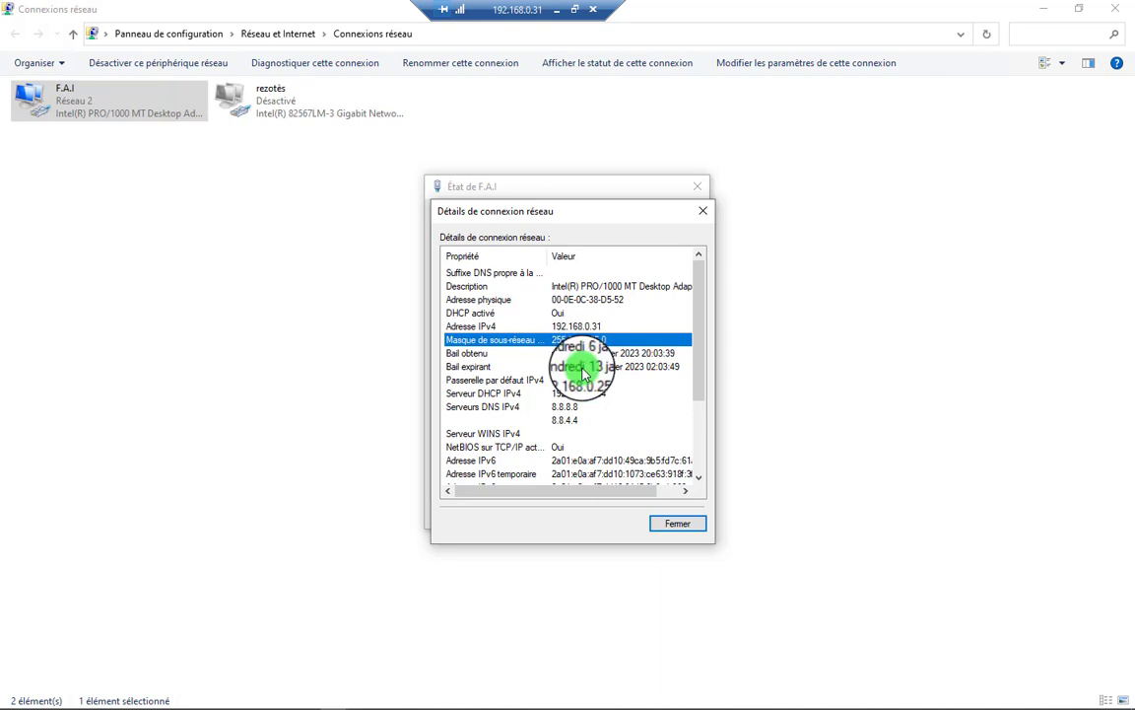
{"action": "scroll", "coordinate": [620, 453], "scroll_direction": "down", "scroll_amount": 2}
{"action": "scroll", "coordinate": [639, 436], "scroll_direction": "down", "scroll_amount": 1}
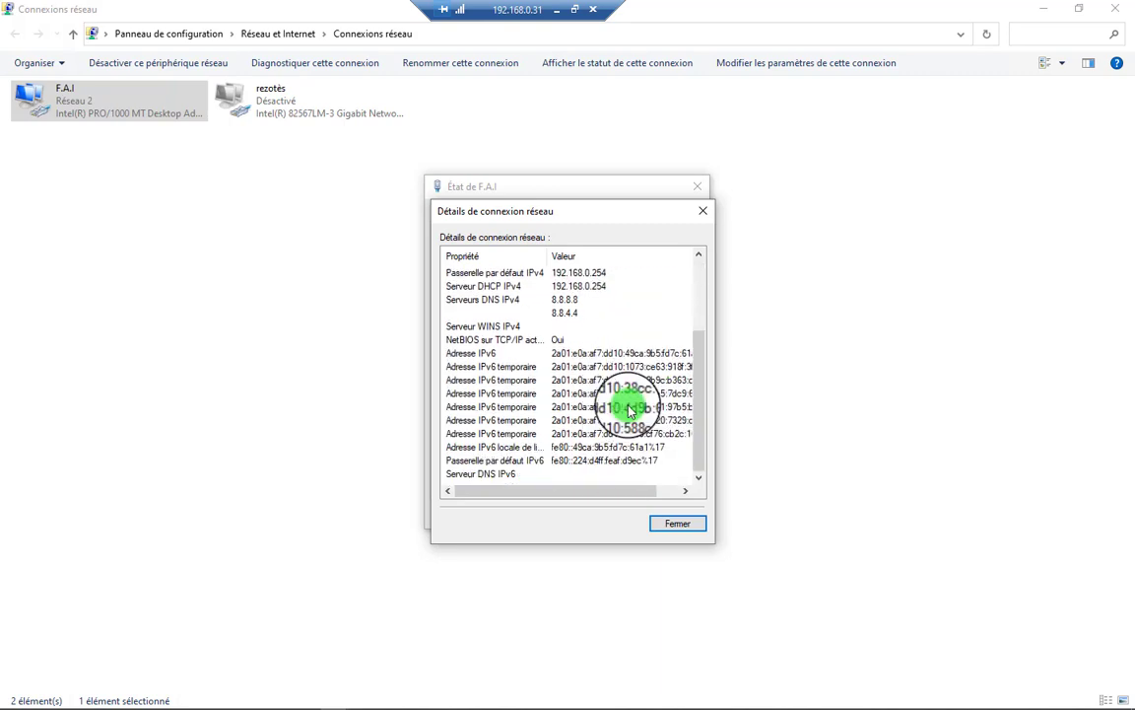
{"action": "left_click", "coordinate": [703, 210]}
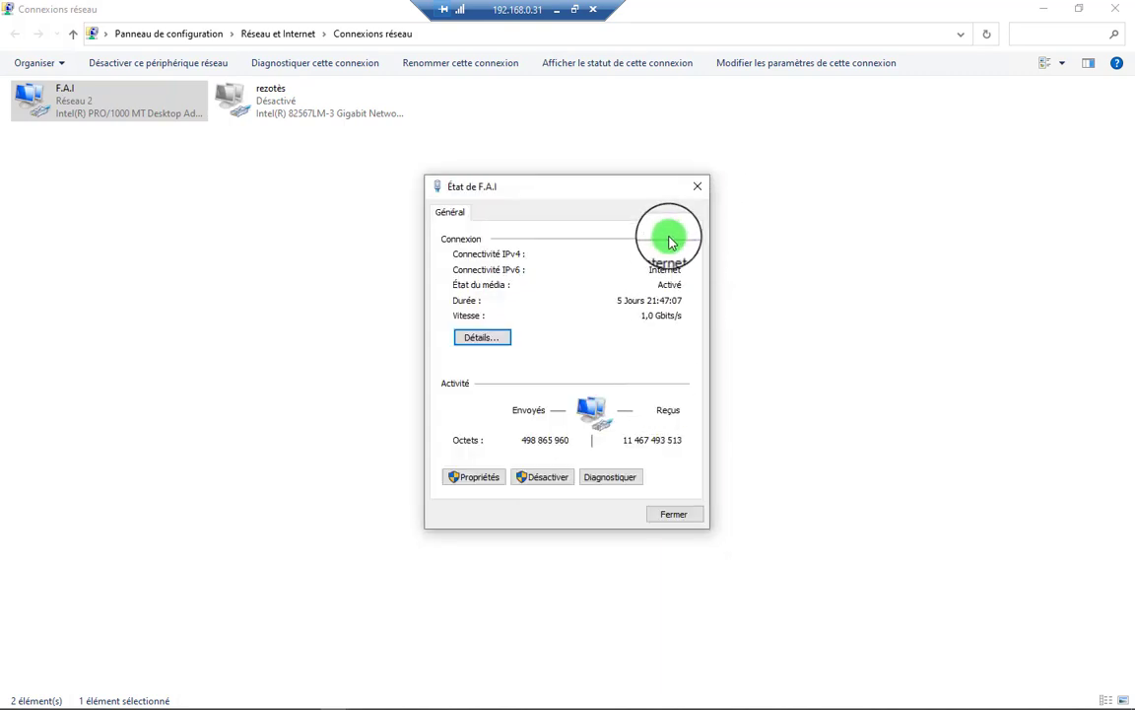
Step: Open the F.A.I connection's properties with administrator approval and disable Protocole Internet version 6 (TCP/IPv6)
{"action": "left_click", "coordinate": [461, 478]}
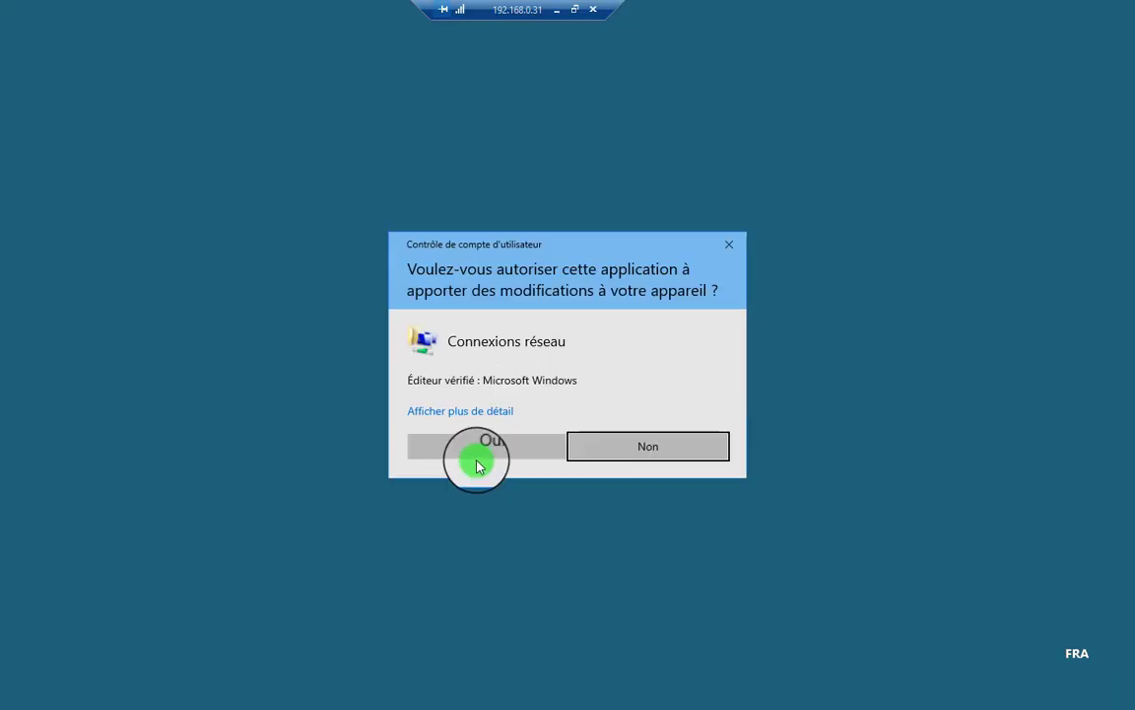
{"action": "left_click", "coordinate": [525, 448]}
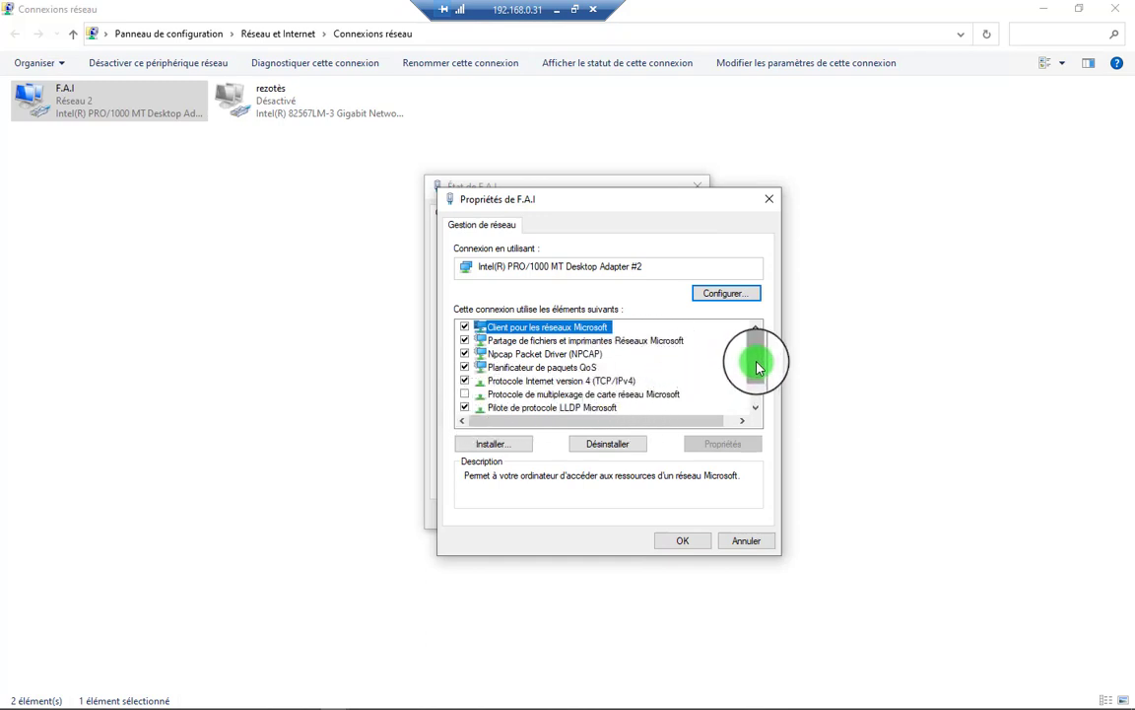
{"action": "left_click_drag", "start_coordinate": [753, 358], "coordinate": [749, 388]}
{"action": "left_click", "coordinate": [464, 380]}
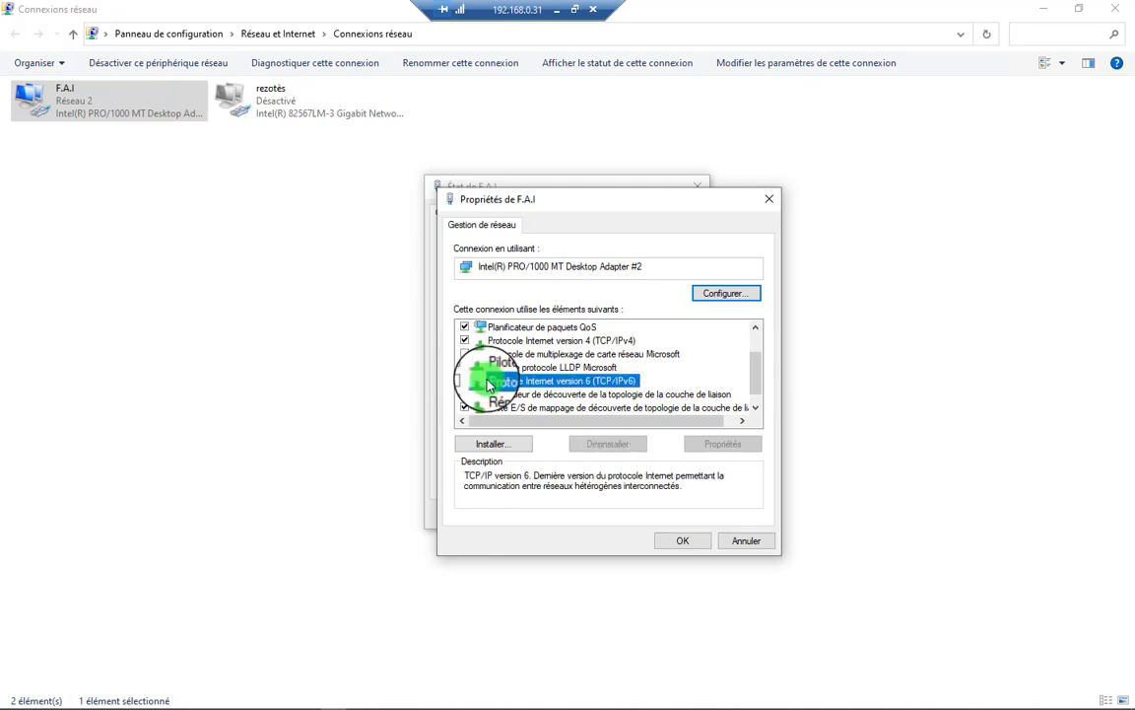
Step: Open the F.A.I connection's TCP/IPv4 properties and set the fixed IP address 192.168.0.37 with subnet mask 255.255.255.0
{"action": "scroll", "coordinate": [751, 363], "scroll_direction": "up", "scroll_amount": 1}
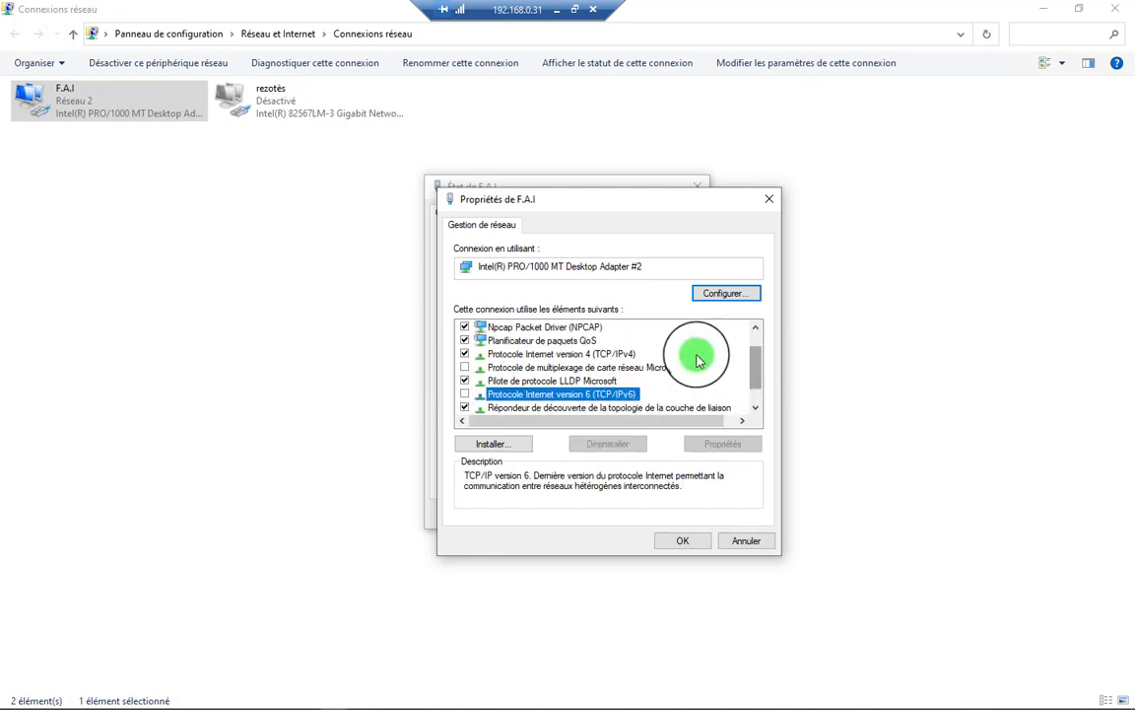
{"action": "double_click", "coordinate": [592, 355]}
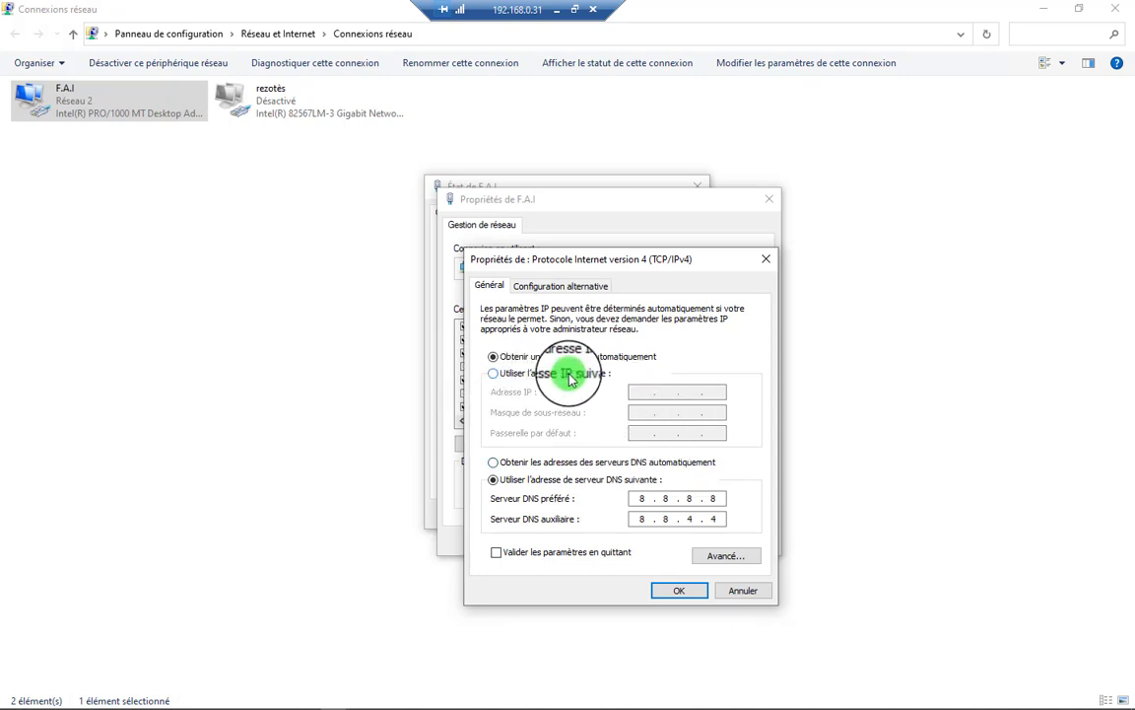
{"action": "left_click", "coordinate": [501, 378]}
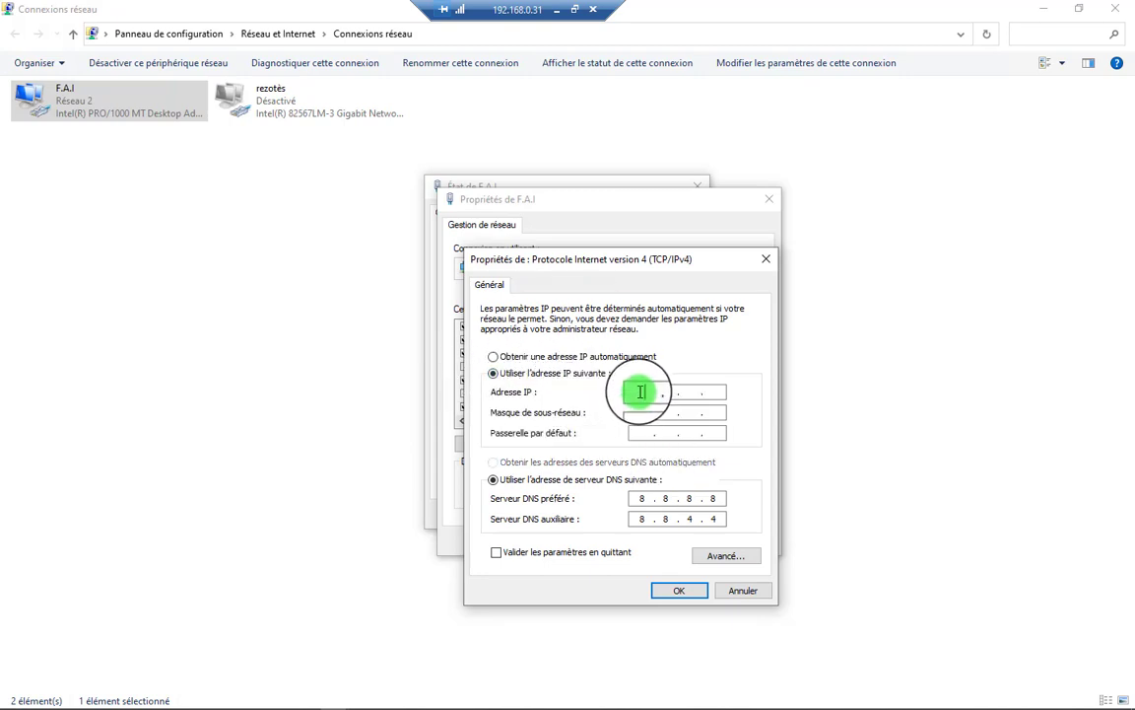
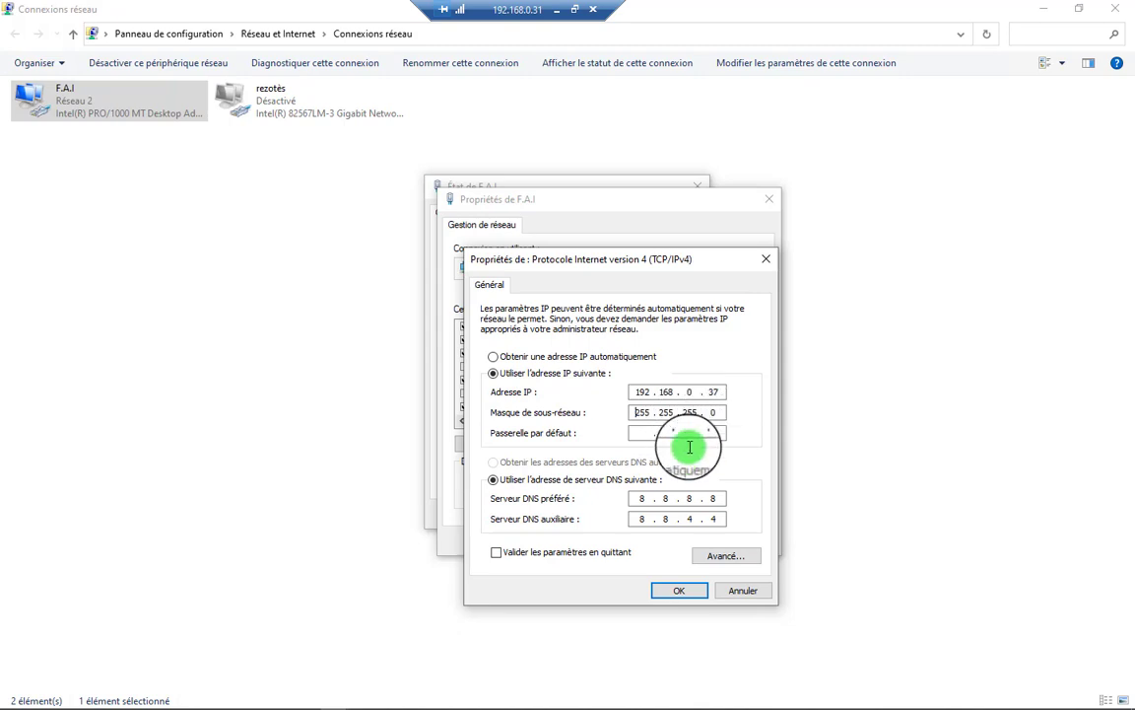
{"action": "left_click", "coordinate": [639, 412]}
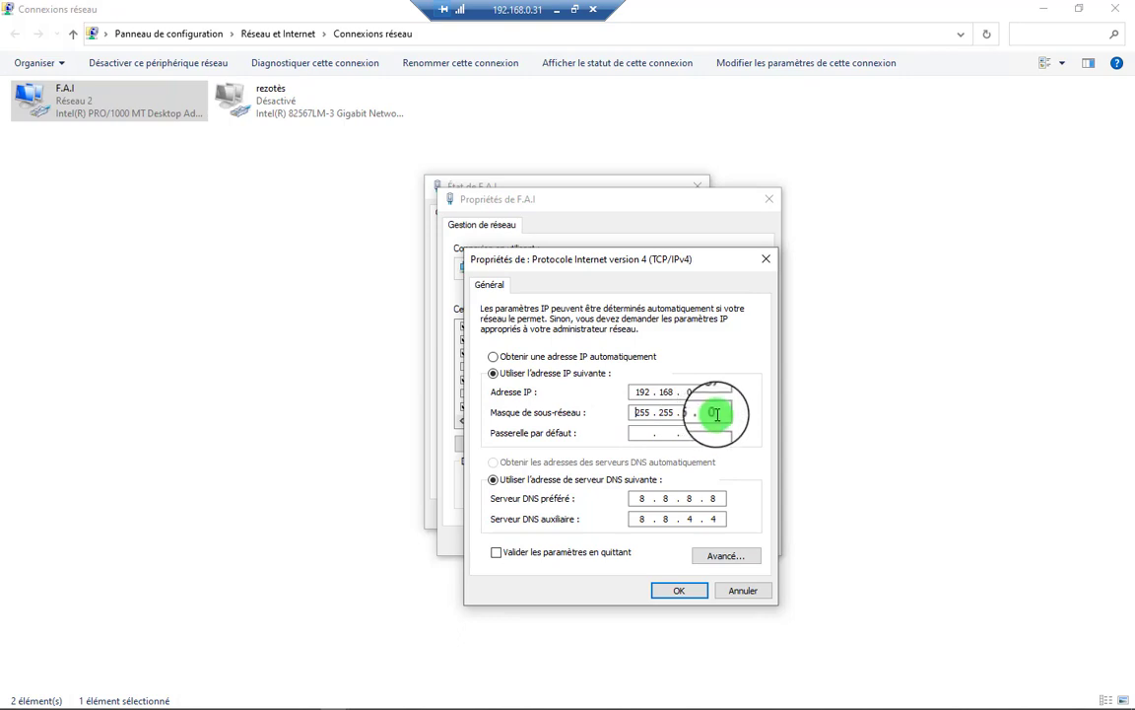
{"action": "left_click", "coordinate": [639, 414]}
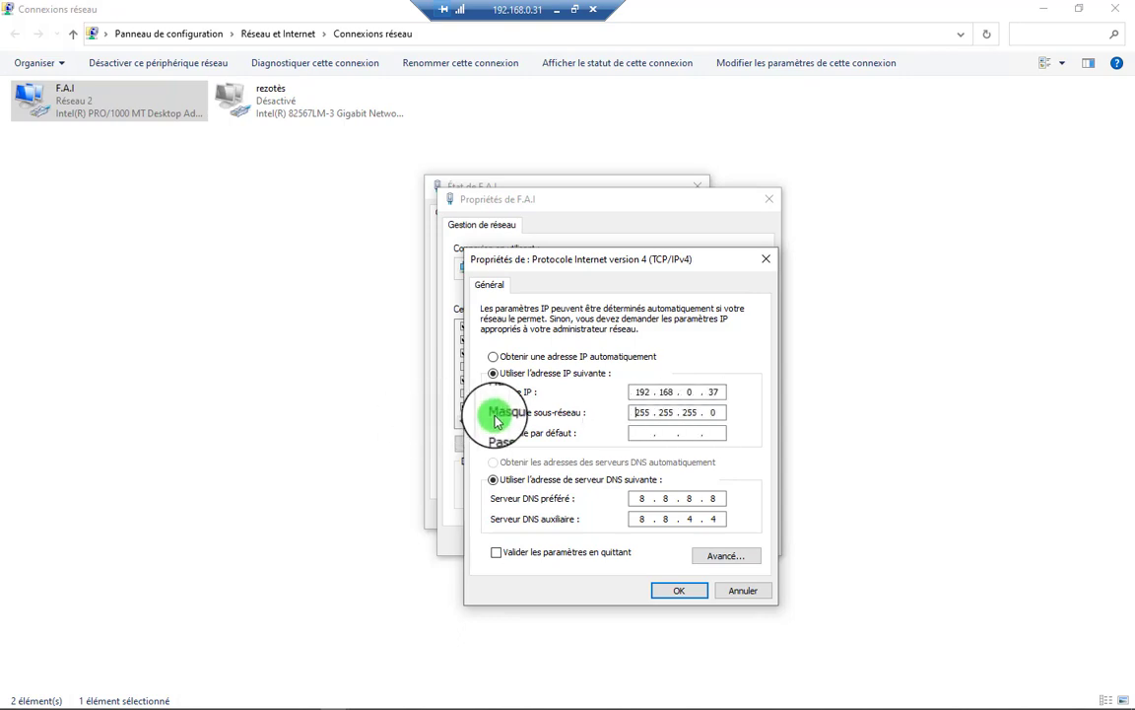
{"action": "double_click", "coordinate": [638, 414]}
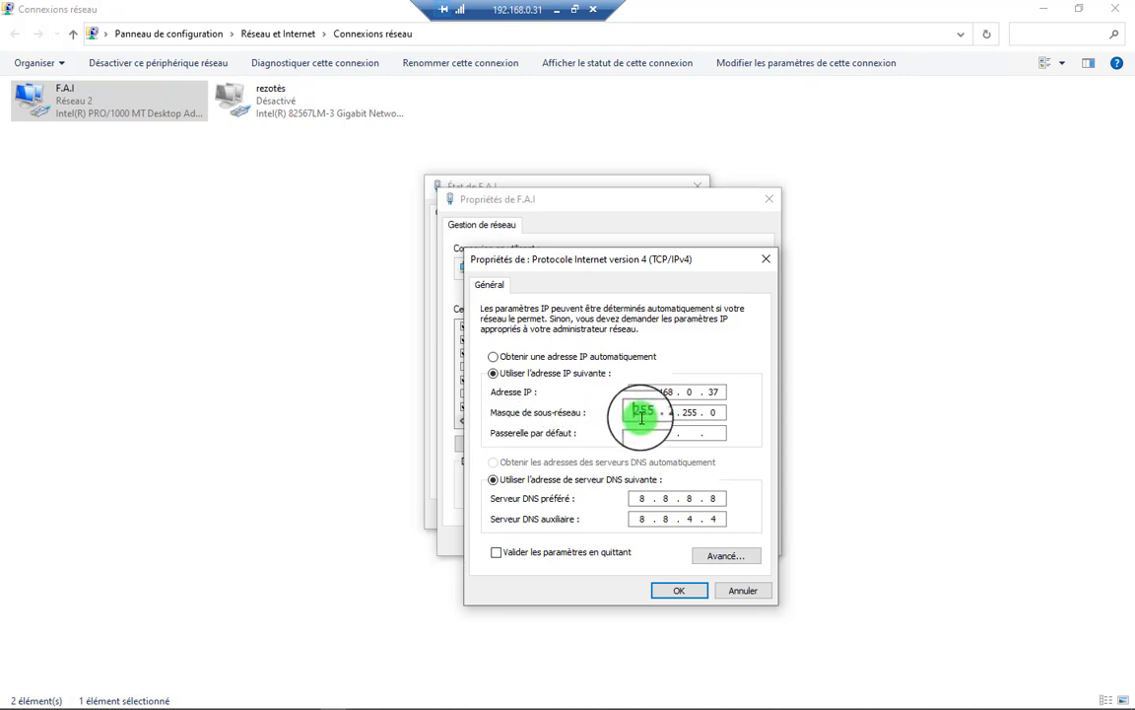
{"action": "mouse_move", "coordinate": [641, 417]}
{"action": "left_mouse_down"}
{"action": "mouse_move", "coordinate": [720, 416]}
{"action": "mouse_move", "coordinate": [642, 434]}
{"action": "left_mouse_up"}
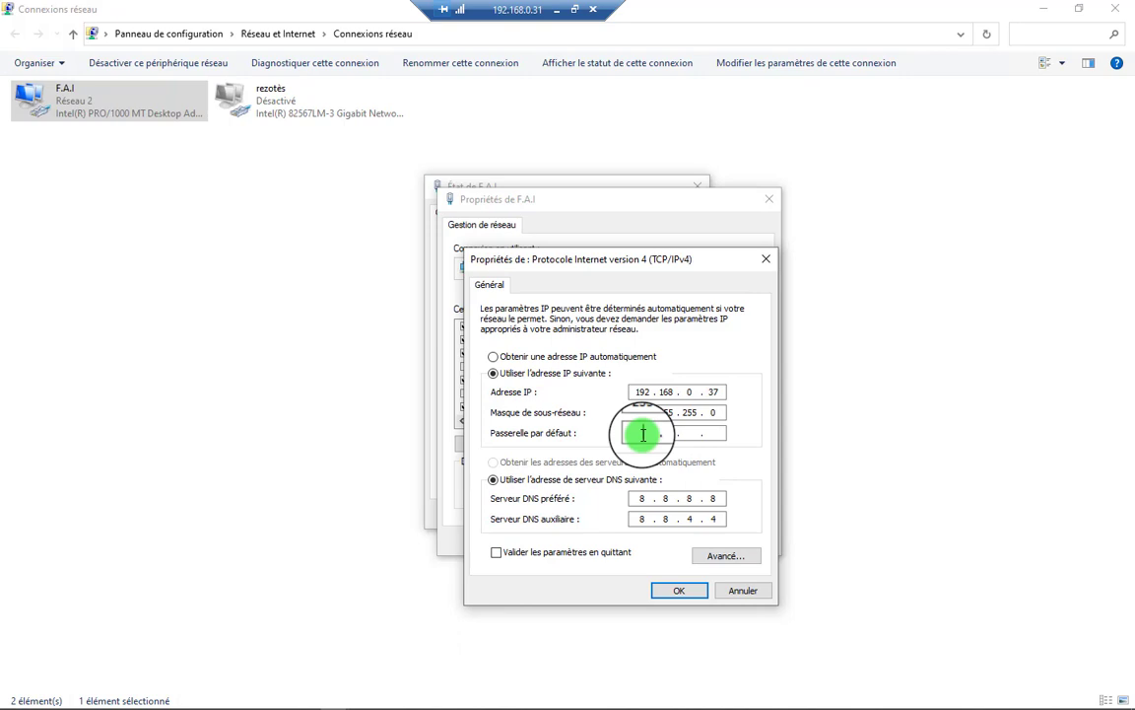
{"action": "left_click", "coordinate": [642, 434]}
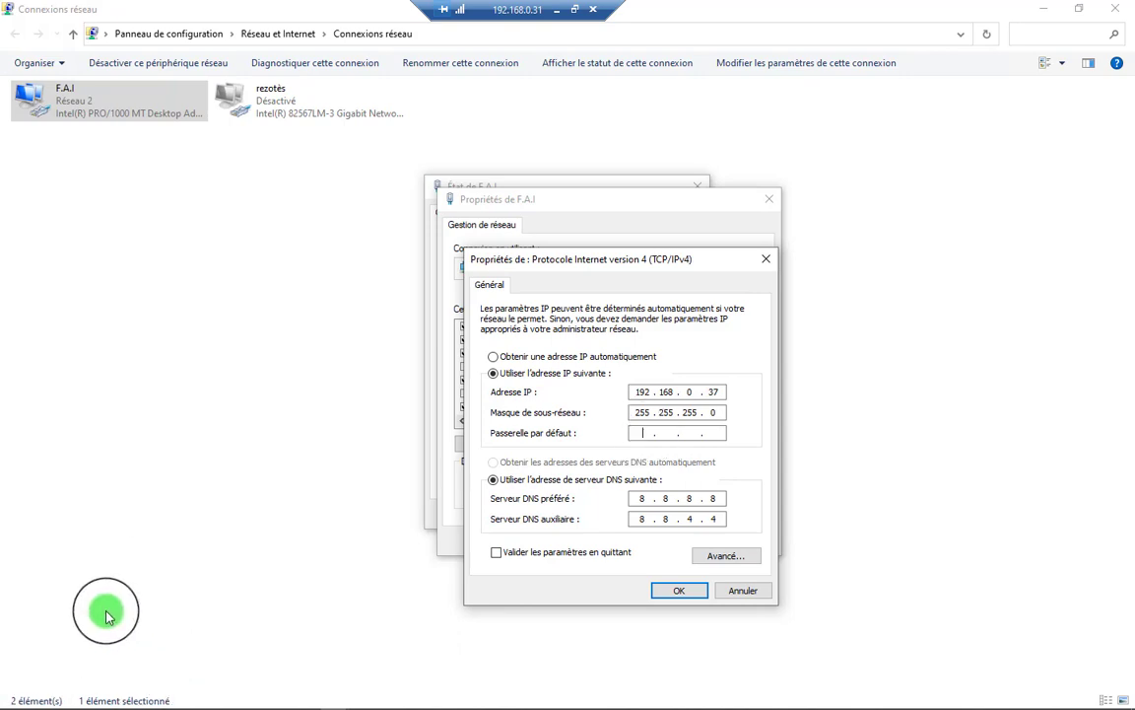
Step: List the IP configuration in a maximized command prompt, copy the F.A.I adapter's IPv4 default gateway, and minimize the window
{"action": "key", "text": "super+r"}
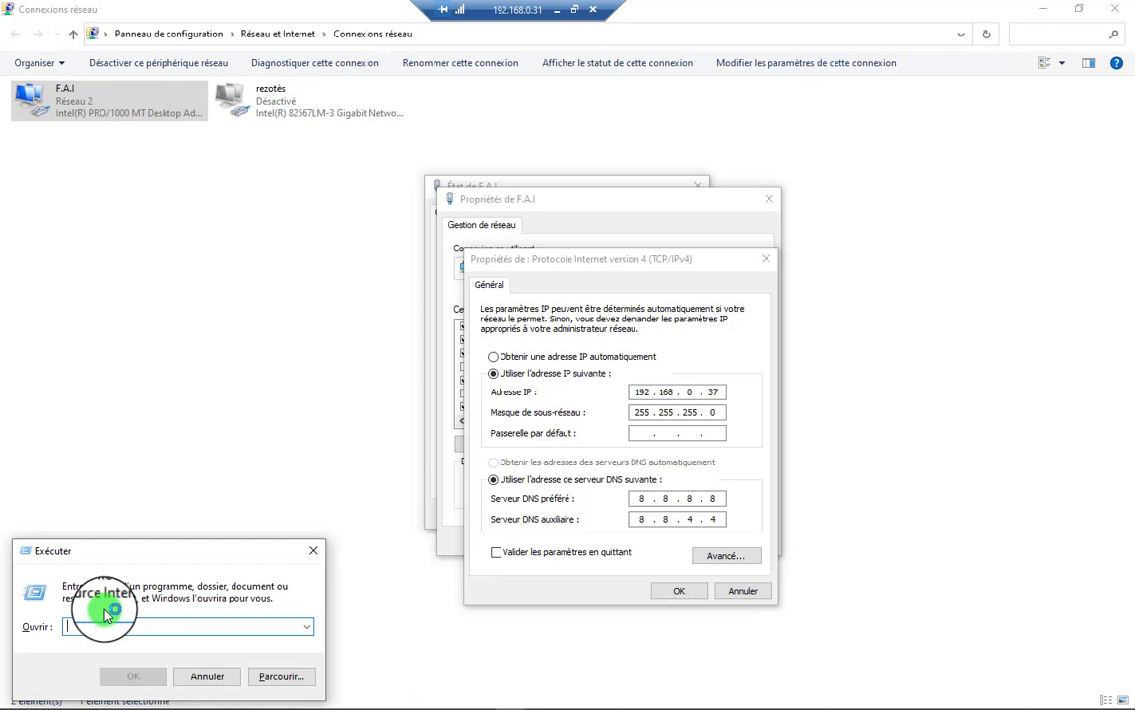
{"action": "type", "text": "cmd"}
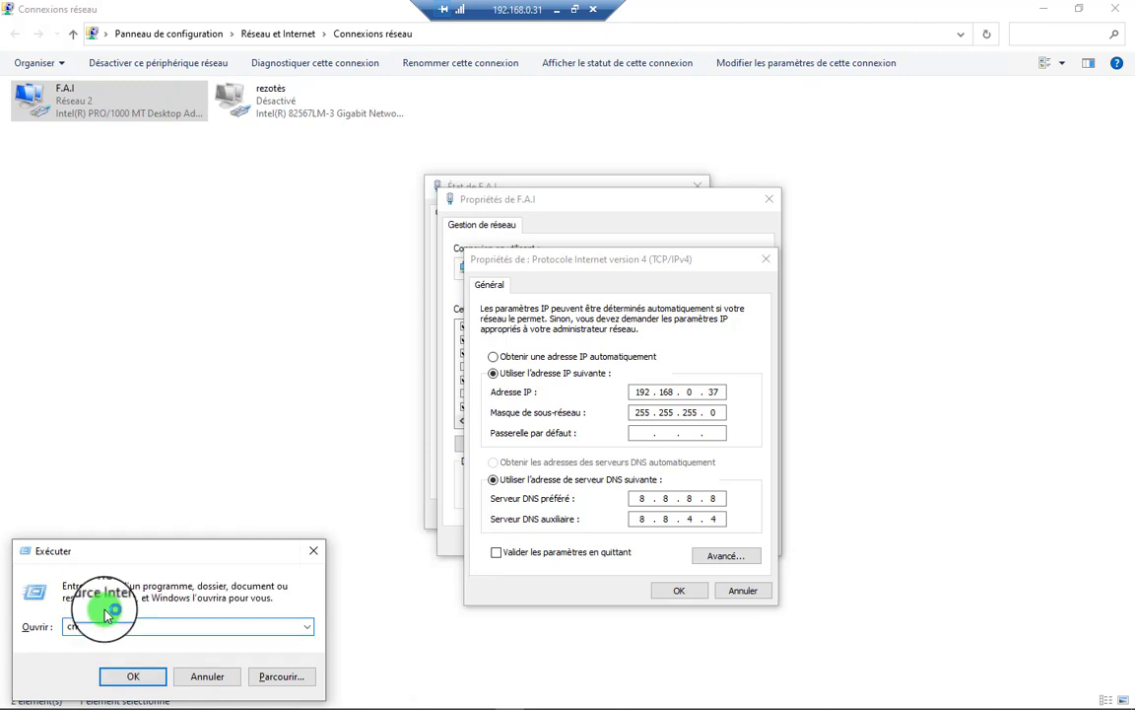
{"action": "key", "text": "Return"}
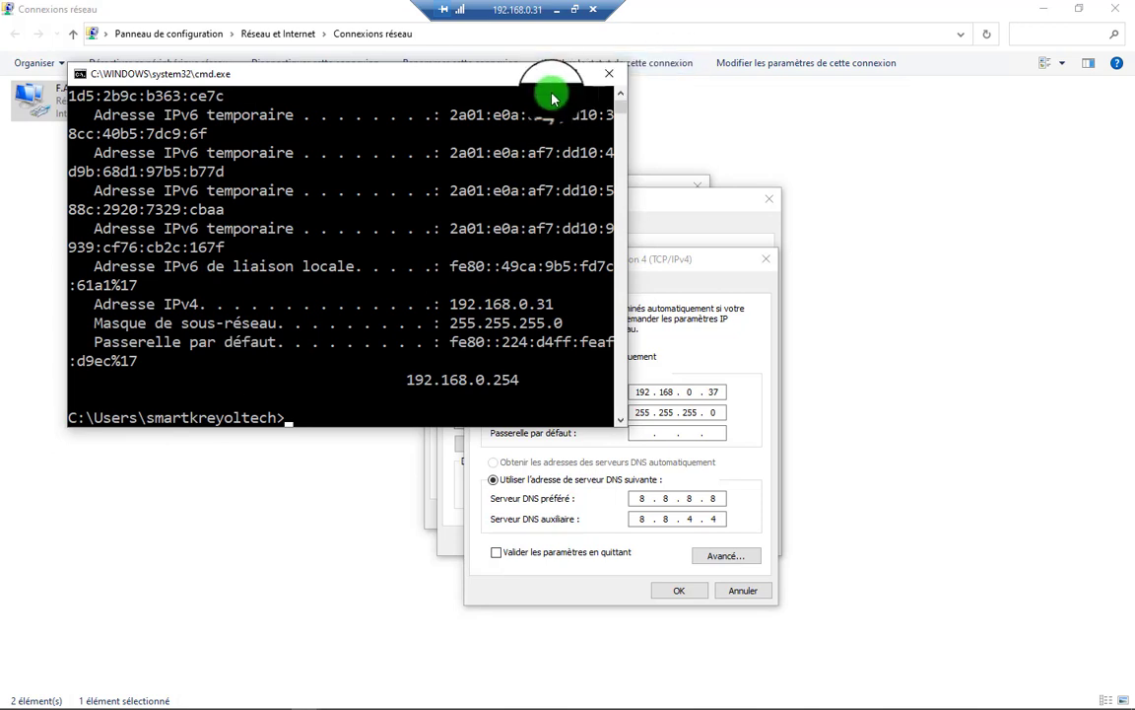
{"action": "left_click", "coordinate": [590, 79]}
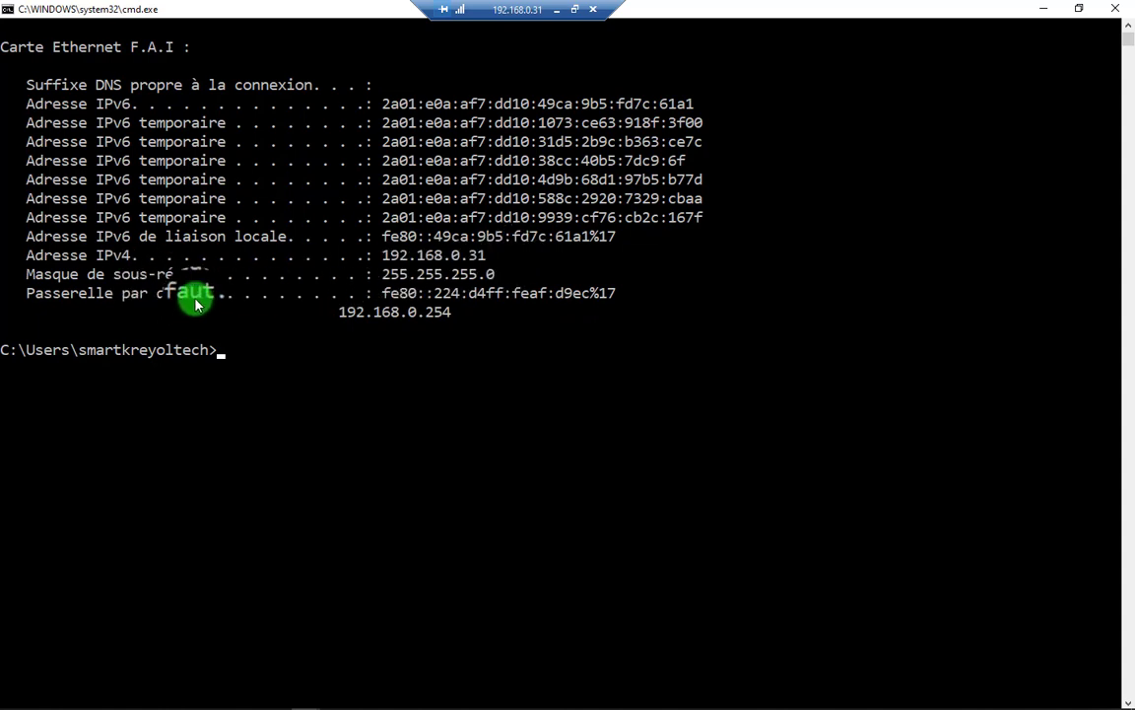
{"action": "left_click_drag", "start_coordinate": [195, 300], "coordinate": [619, 297]}
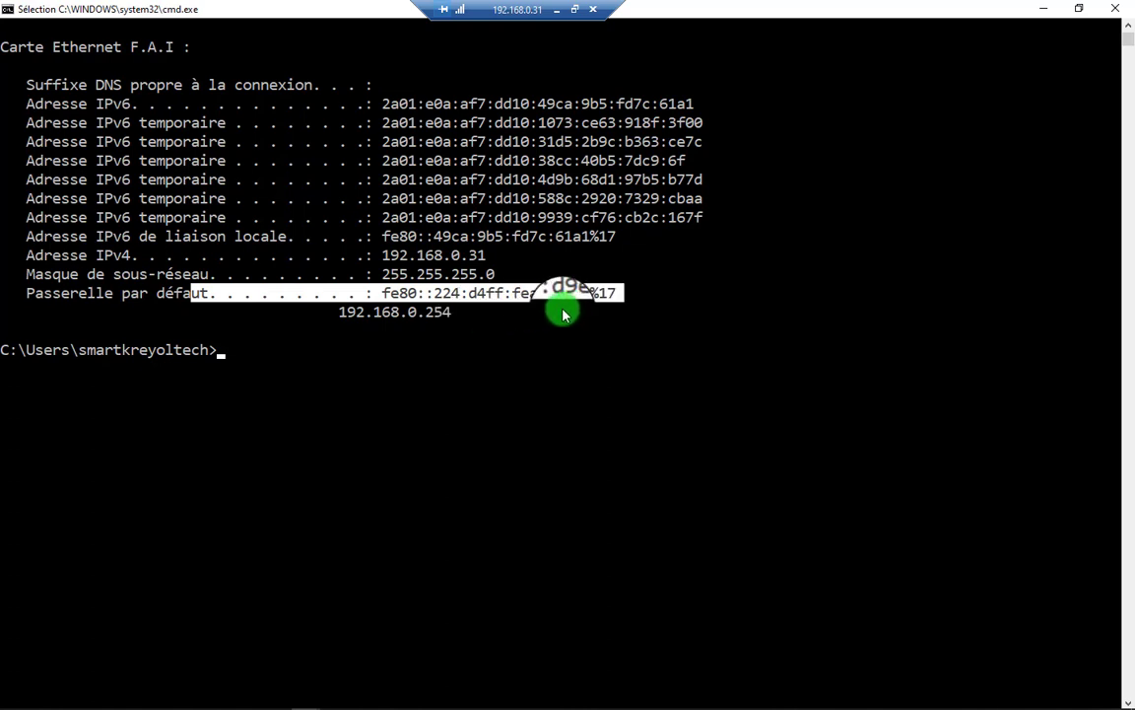
{"action": "left_click_drag", "start_coordinate": [446, 296], "coordinate": [347, 322]}
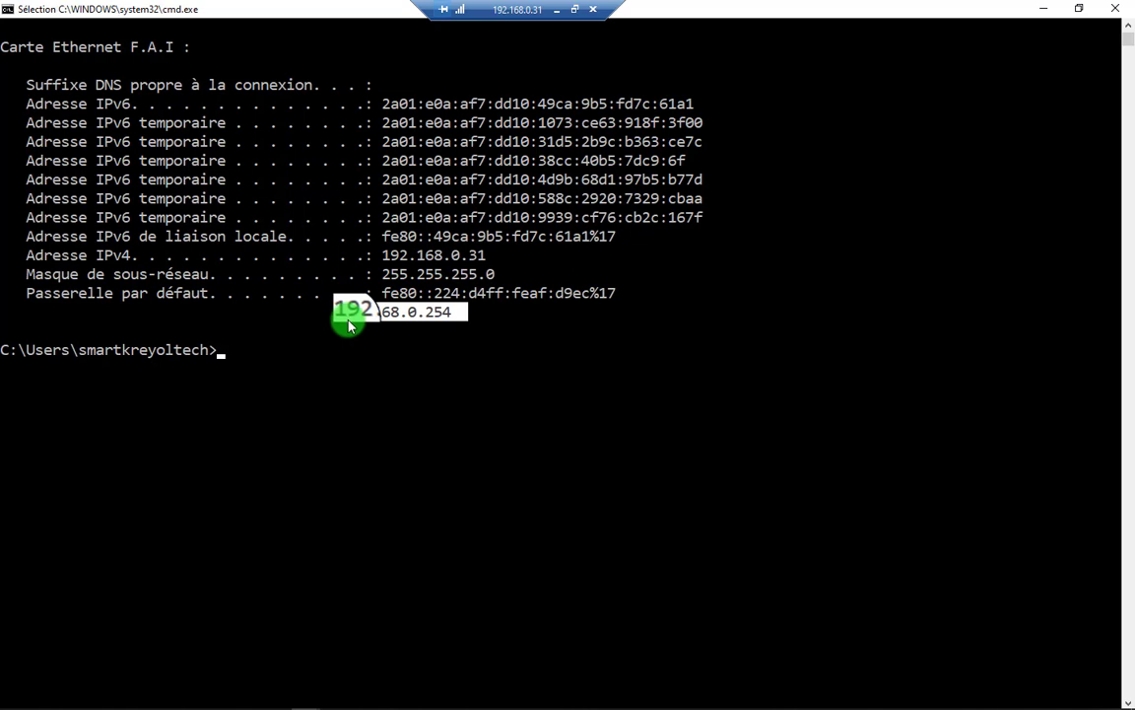
{"action": "right_click", "coordinate": [479, 342]}
{"action": "left_click_drag", "start_coordinate": [460, 320], "coordinate": [340, 314]}
{"action": "right_click", "coordinate": [358, 316]}
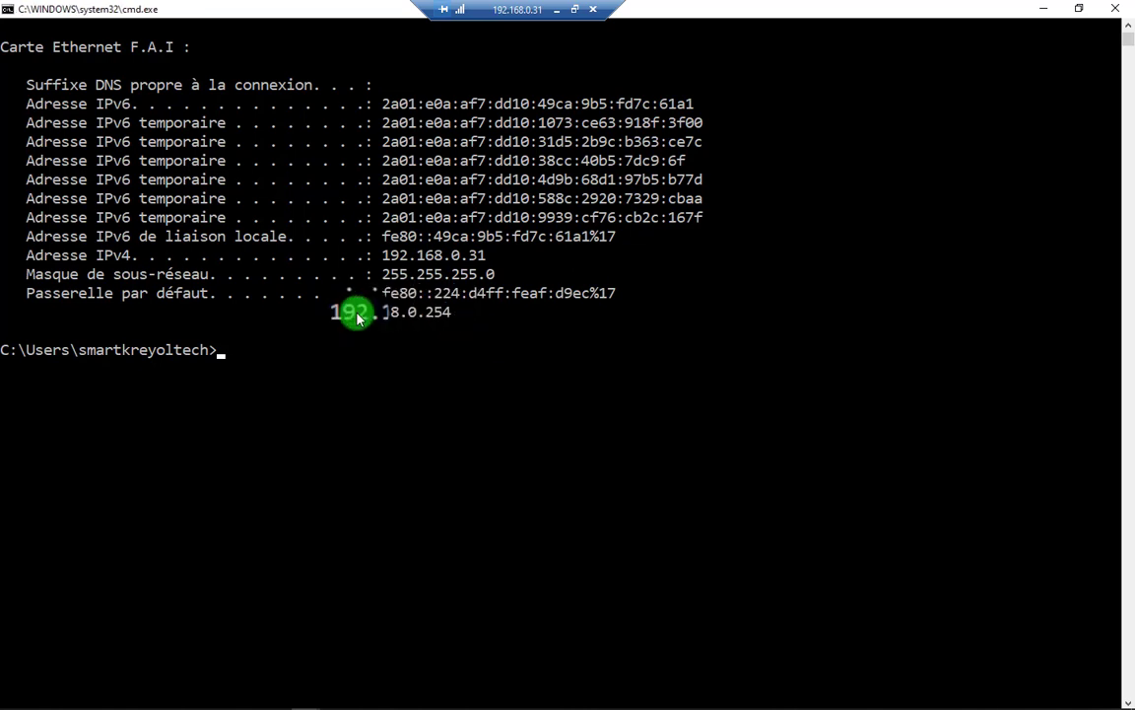
{"action": "left_click", "coordinate": [1038, 11]}
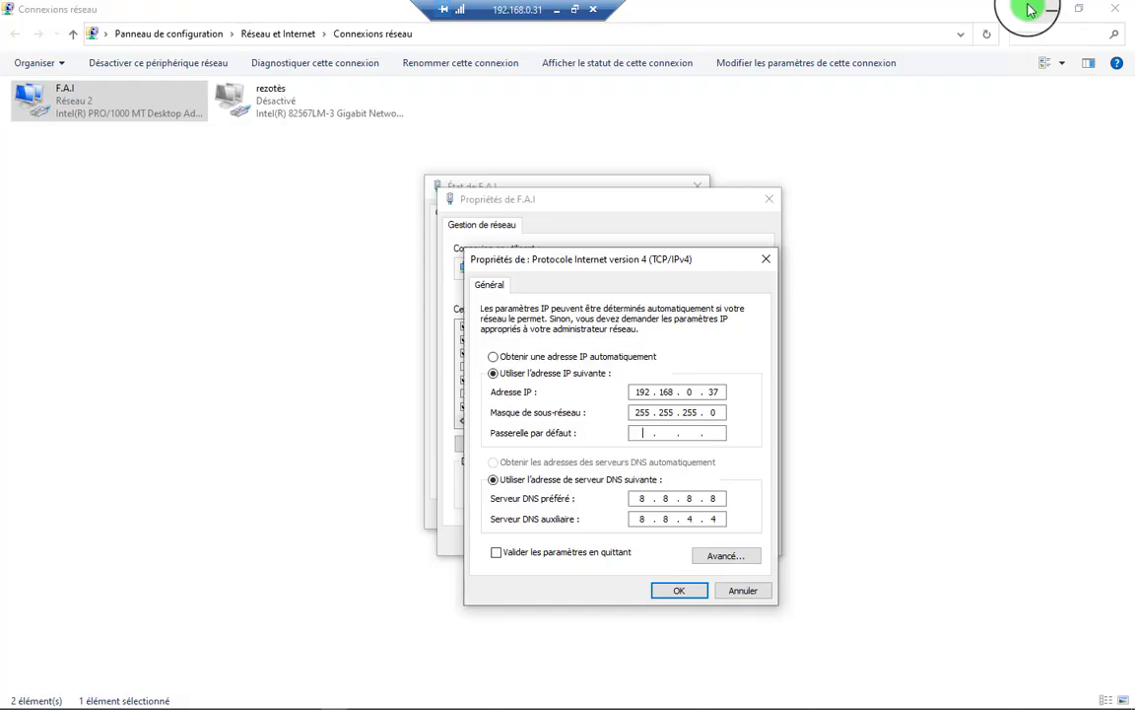
Step: Try pasting the default gateway, enter 192.168.255.0 manually instead, and decline saving the configuration
{"action": "right_click", "coordinate": [646, 436]}
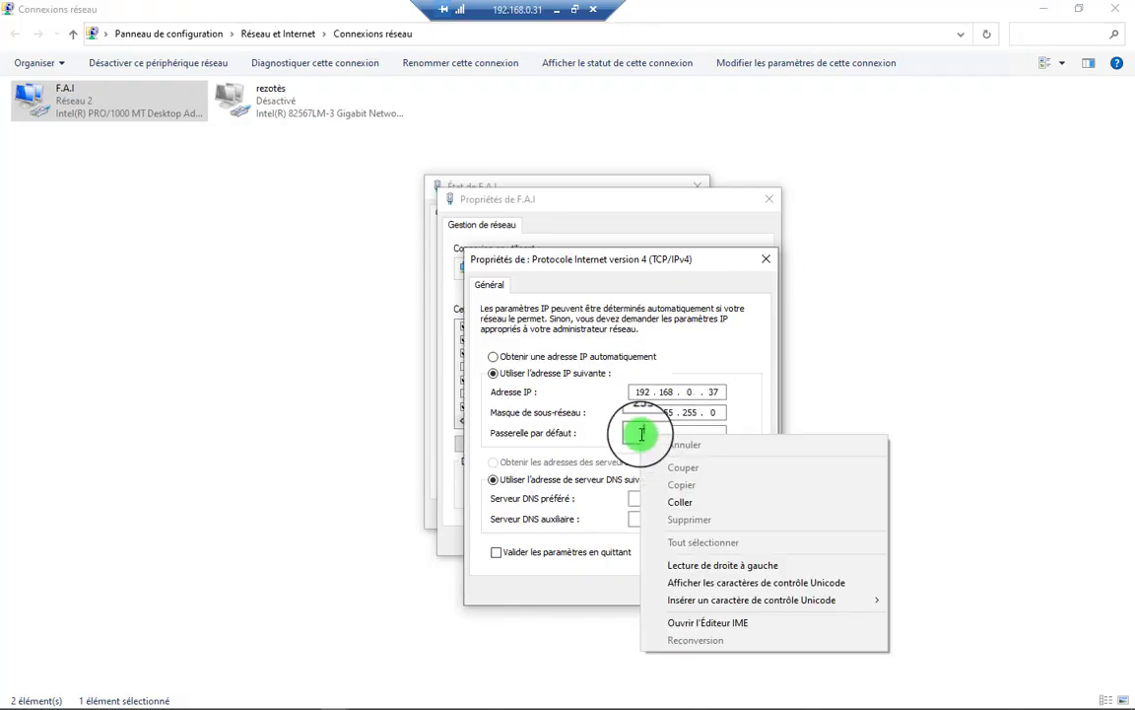
{"action": "left_click", "coordinate": [669, 499]}
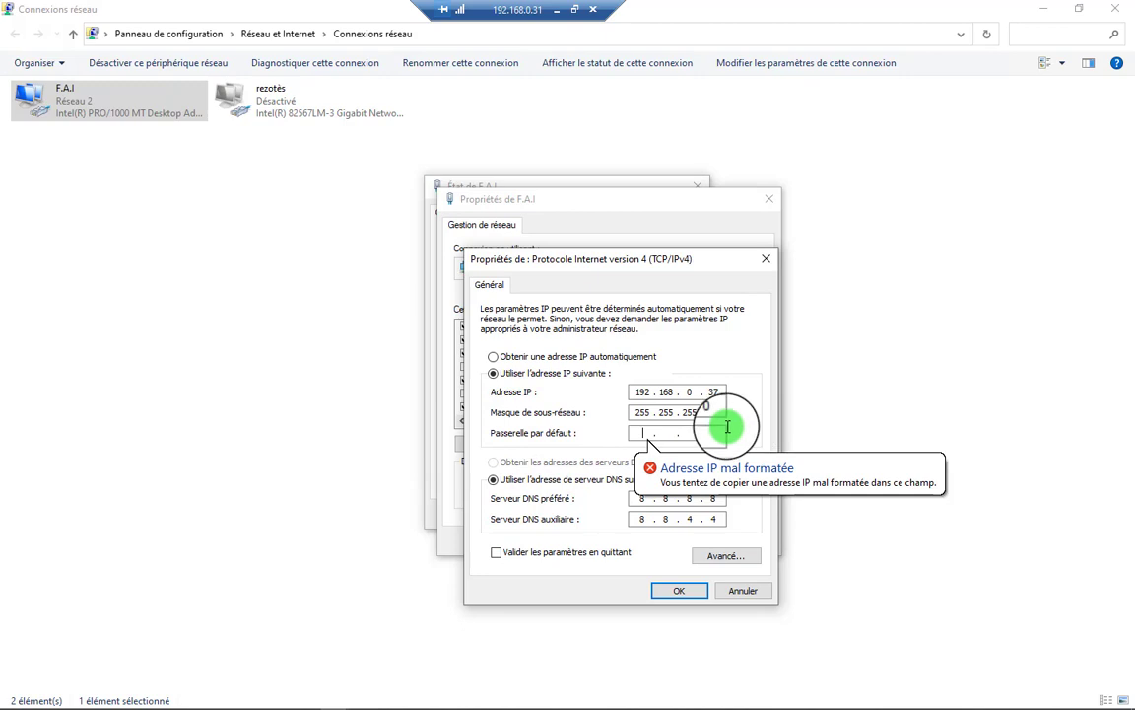
{"action": "type", "text": "192 . 168 . 56"}
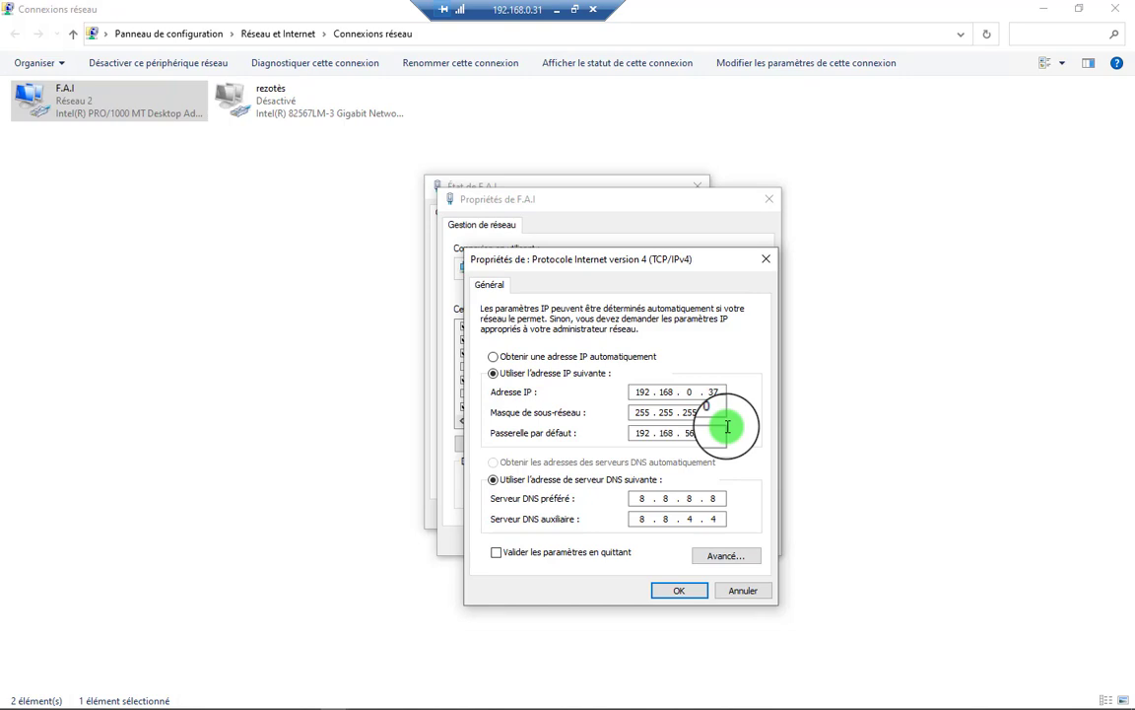
{"action": "type", "text": "4"}
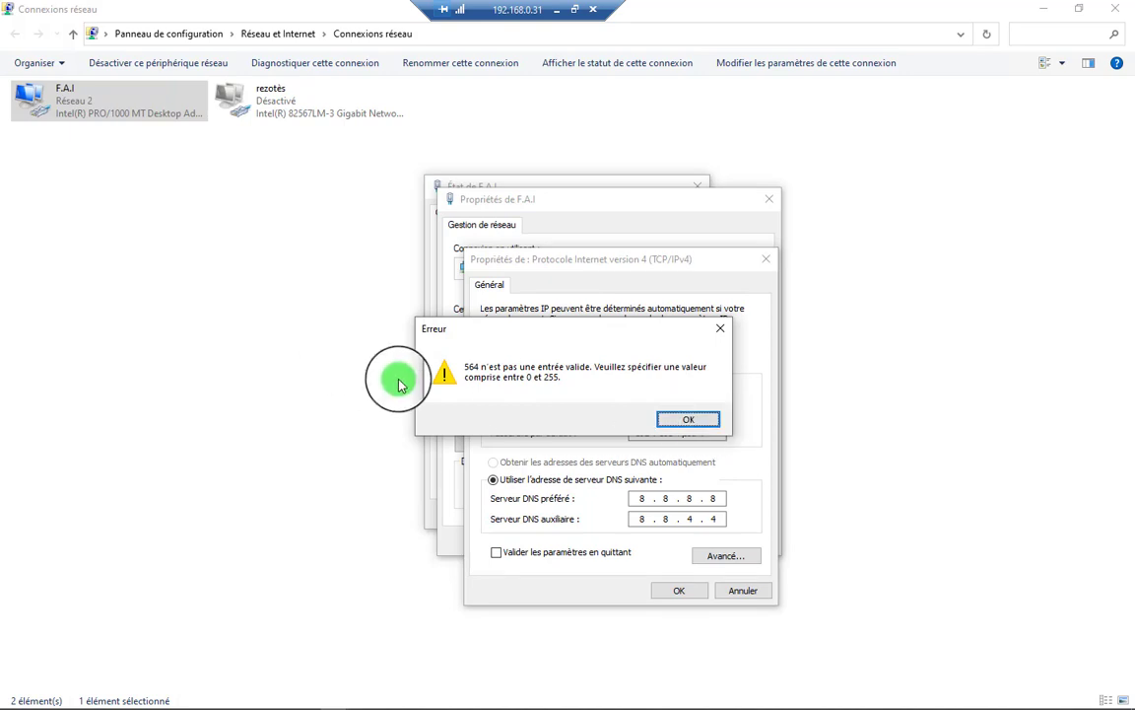
{"action": "left_click", "coordinate": [676, 422]}
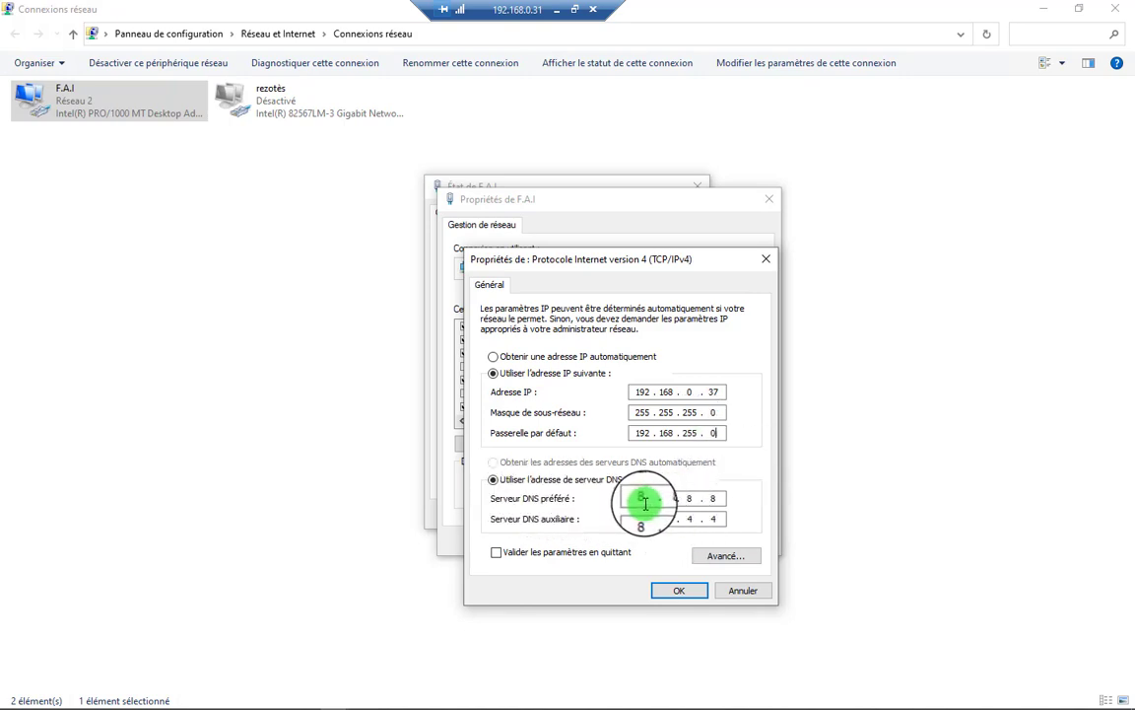
{"action": "left_click", "coordinate": [684, 591]}
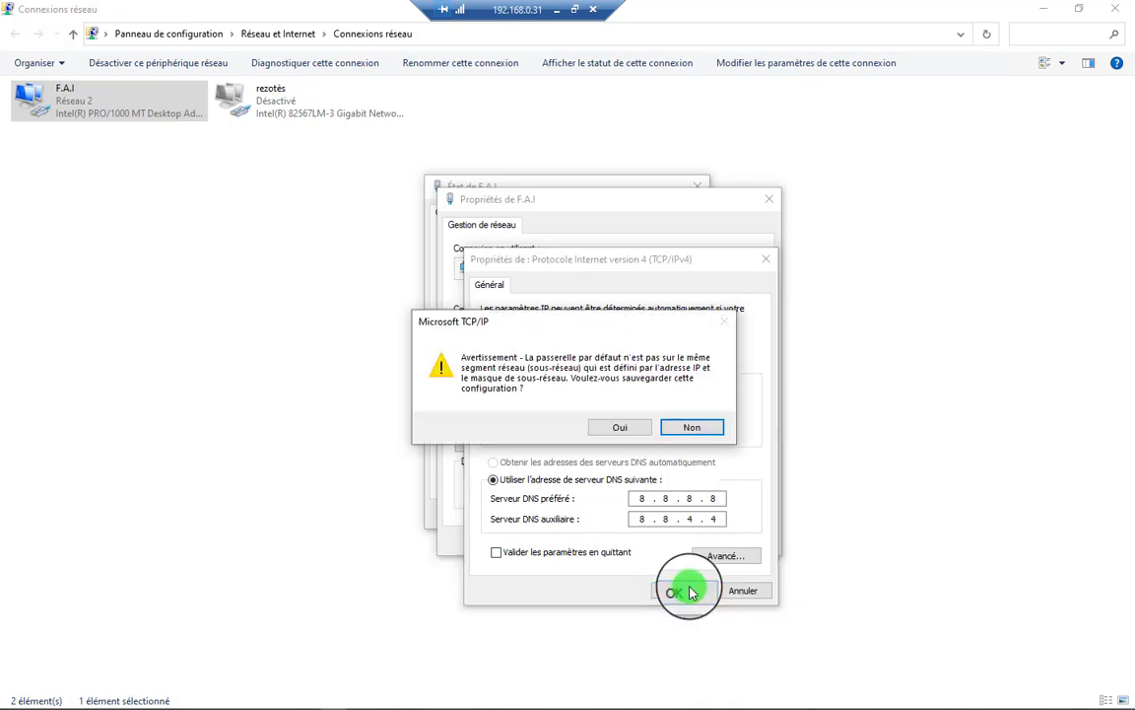
{"action": "left_click", "coordinate": [708, 428]}
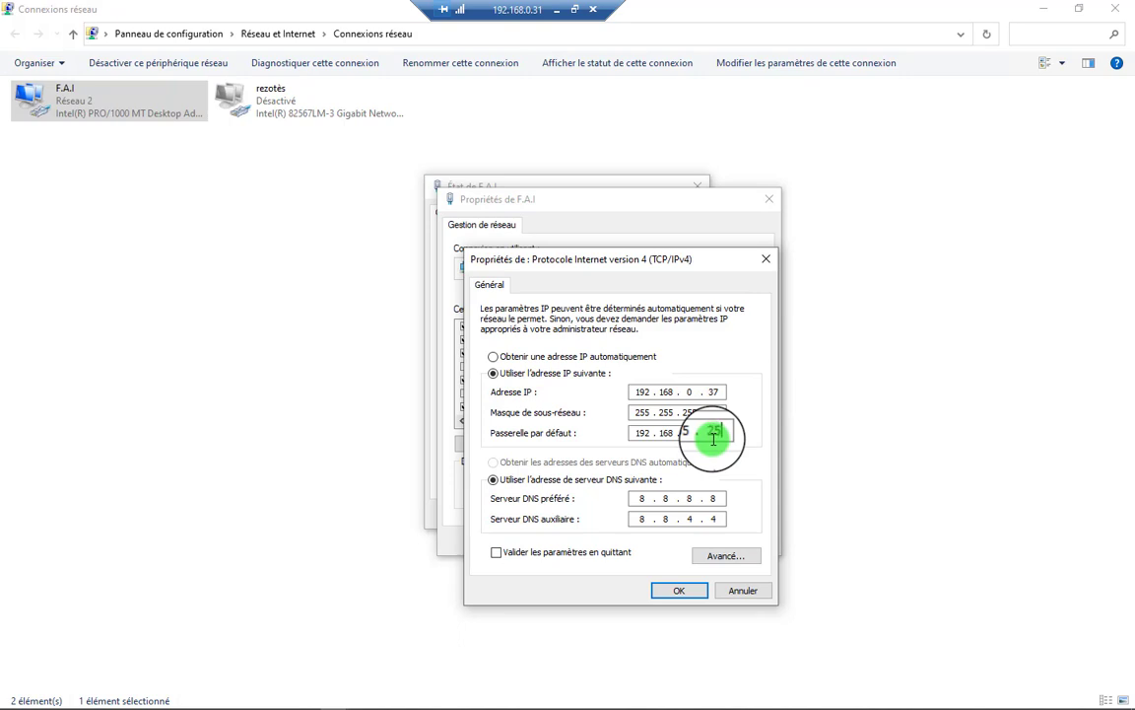
Step: Change the default gateway to 192.168.255.254, try to apply it, and decline saving the configuration
{"action": "type", "text": "4"}
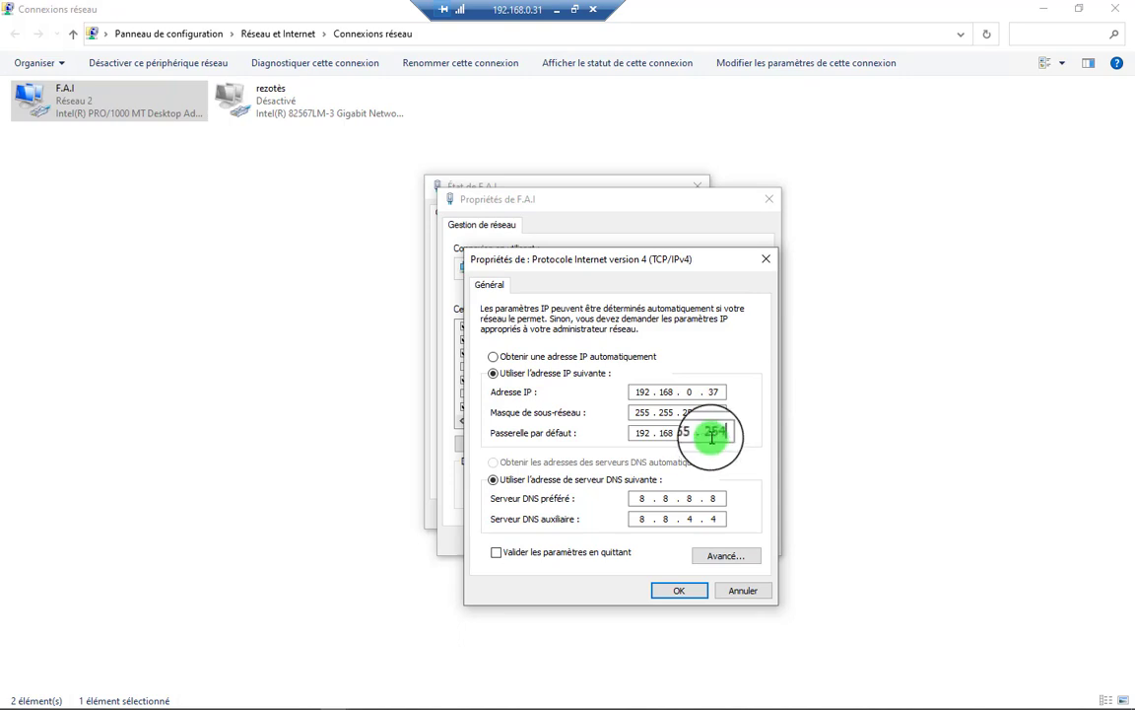
{"action": "left_click", "coordinate": [664, 588]}
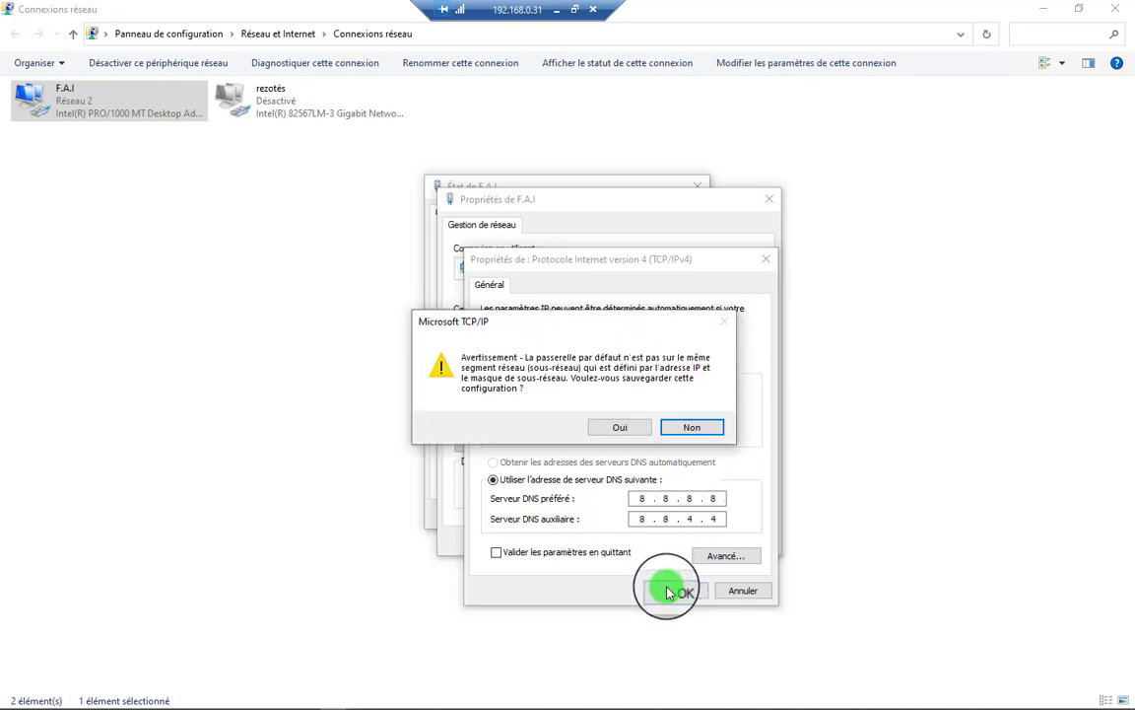
{"action": "left_click", "coordinate": [678, 431]}
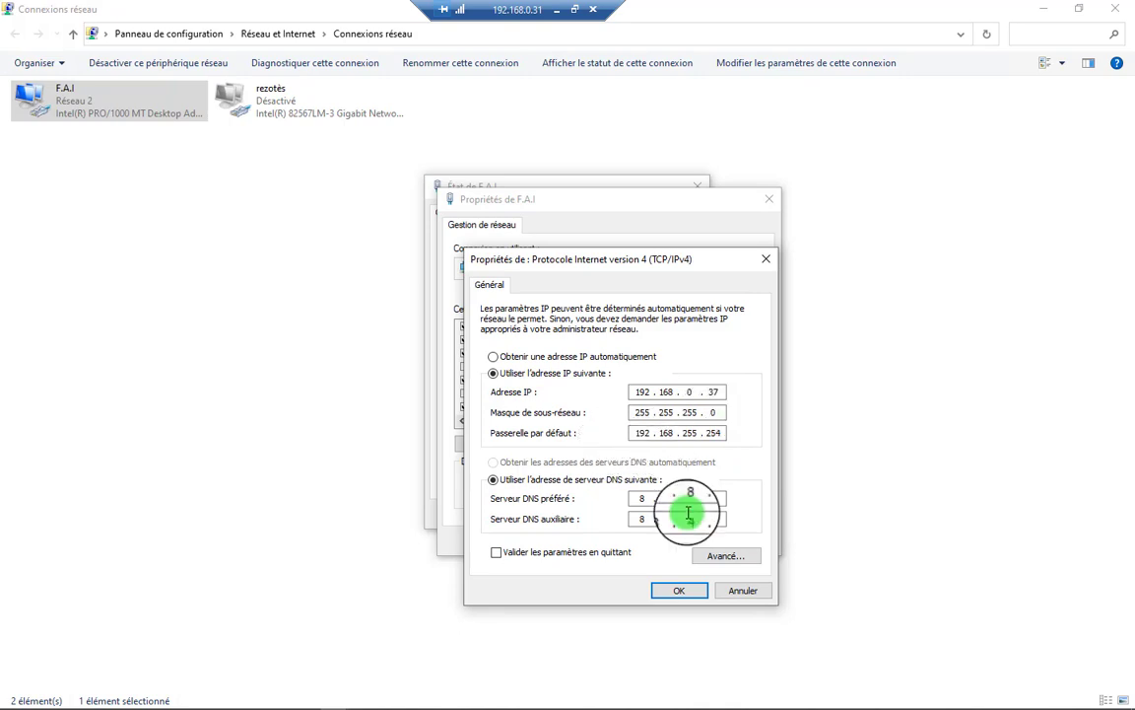
{"action": "left_click", "coordinate": [702, 590]}
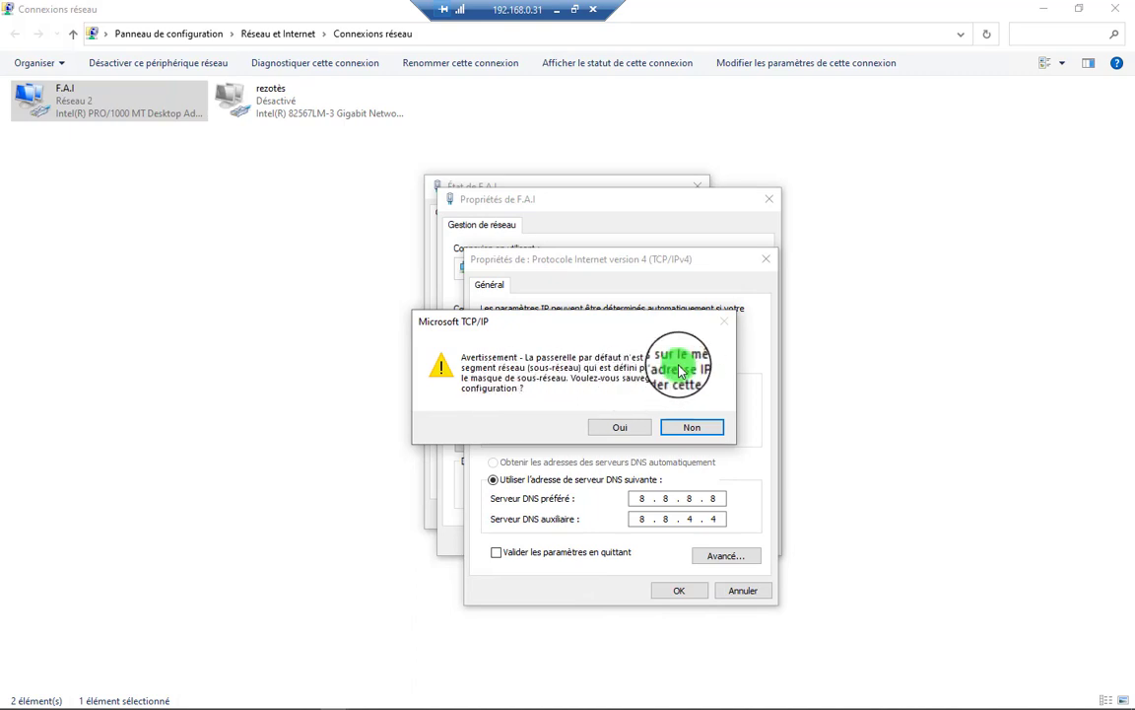
{"action": "left_click", "coordinate": [690, 427]}
Step: Correct the default gateway to 192.168.0.254, confirm the TCP/IPv4 settings, and reopen them briefly to check the values
{"action": "double_click", "coordinate": [638, 434]}
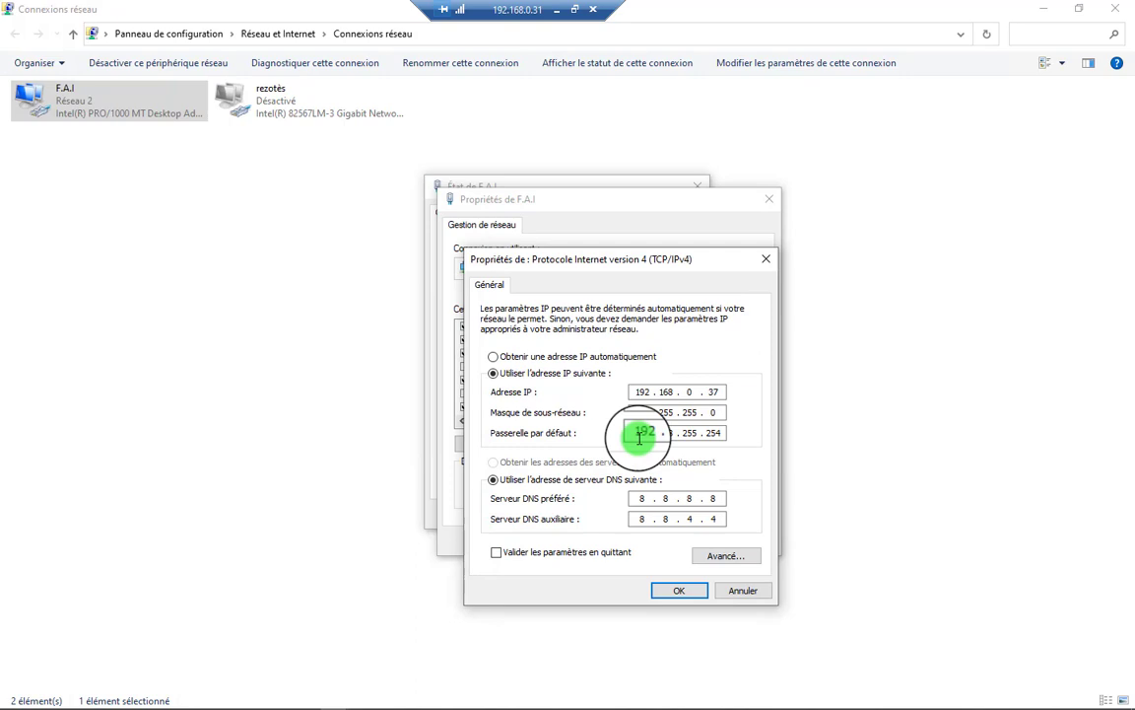
{"action": "double_click", "coordinate": [690, 433]}
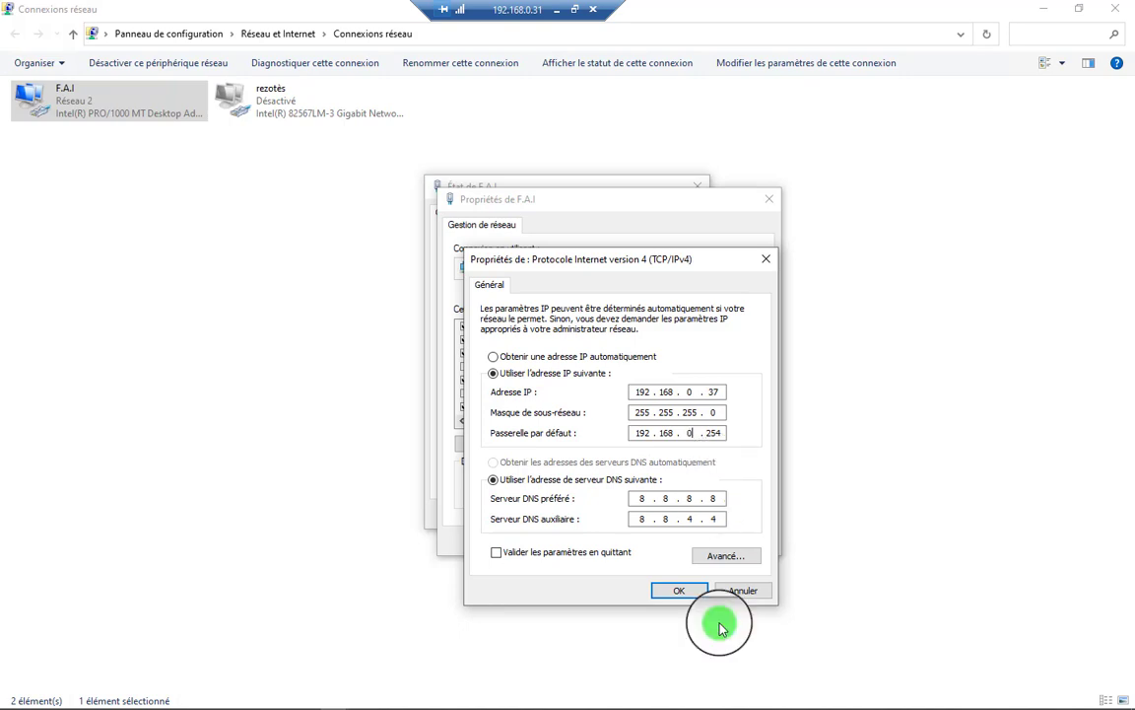
{"action": "left_click", "coordinate": [676, 589]}
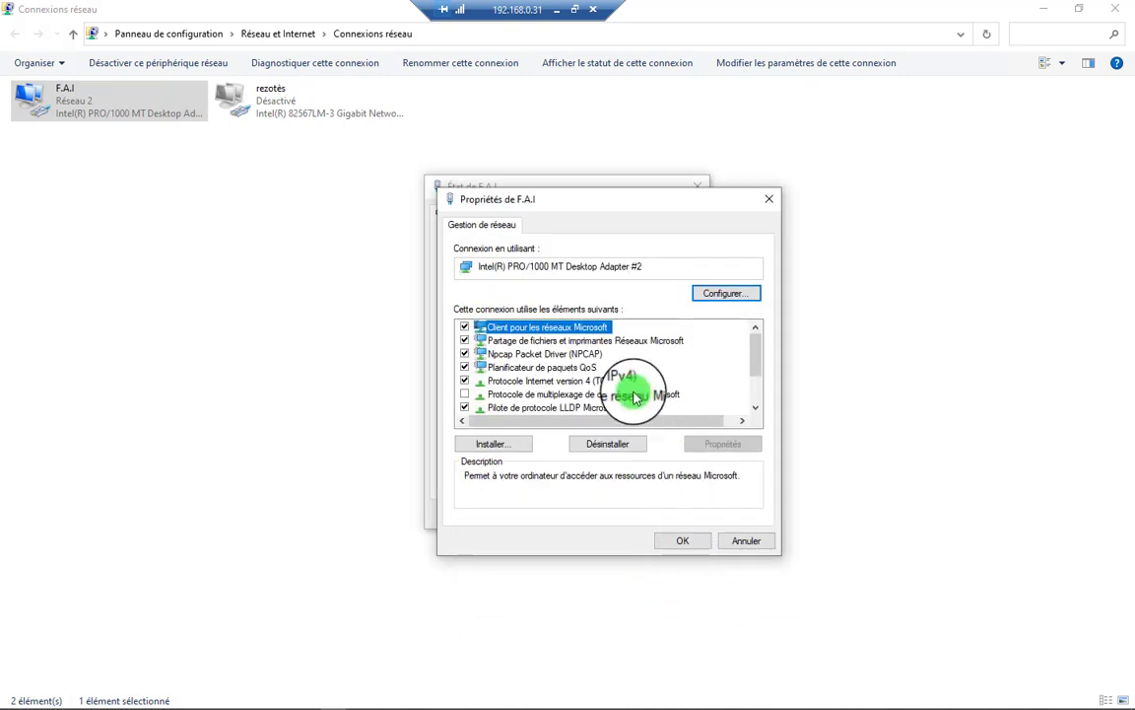
{"action": "double_click", "coordinate": [613, 382]}
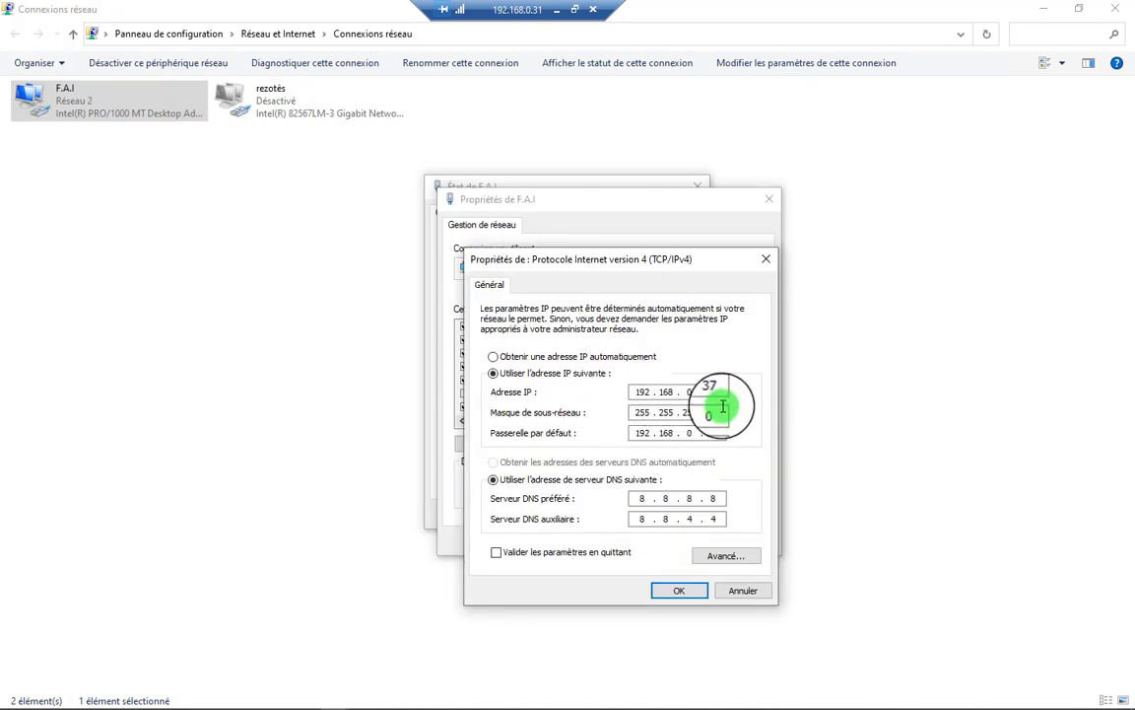
{"action": "left_click", "coordinate": [765, 259]}
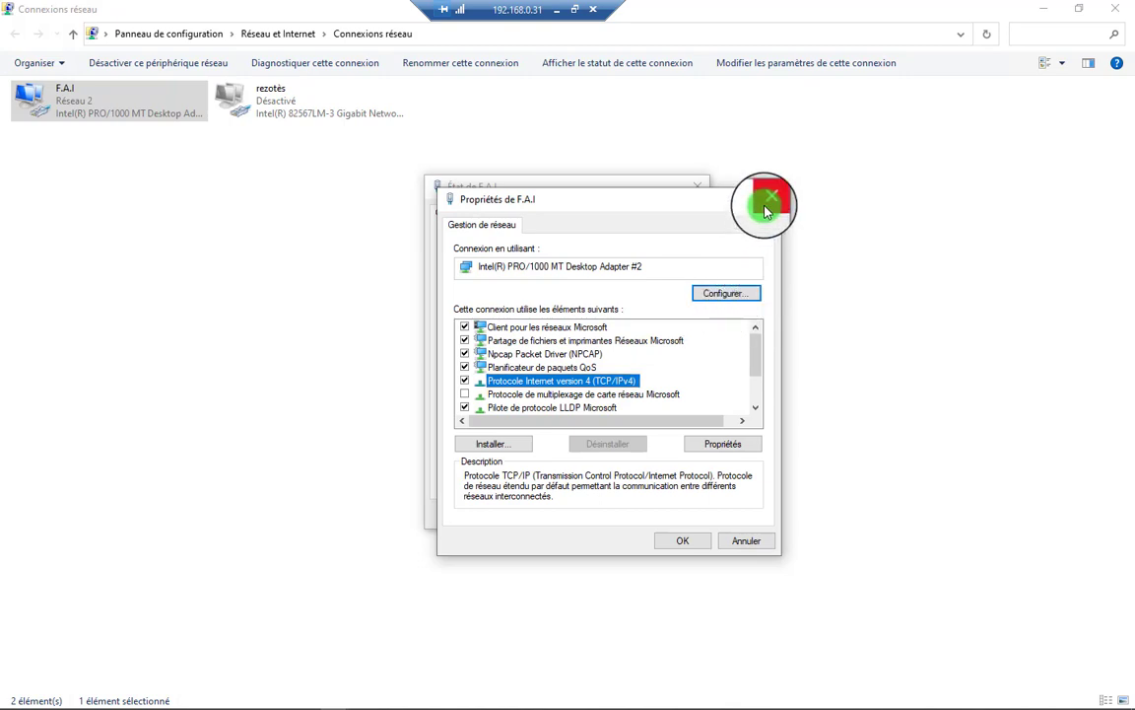
Step: Run ipconfig in a command prompt on the remote machine, check the F.A.I adapter's IPv4 address, and close the window
{"action": "key", "text": "super+r"}
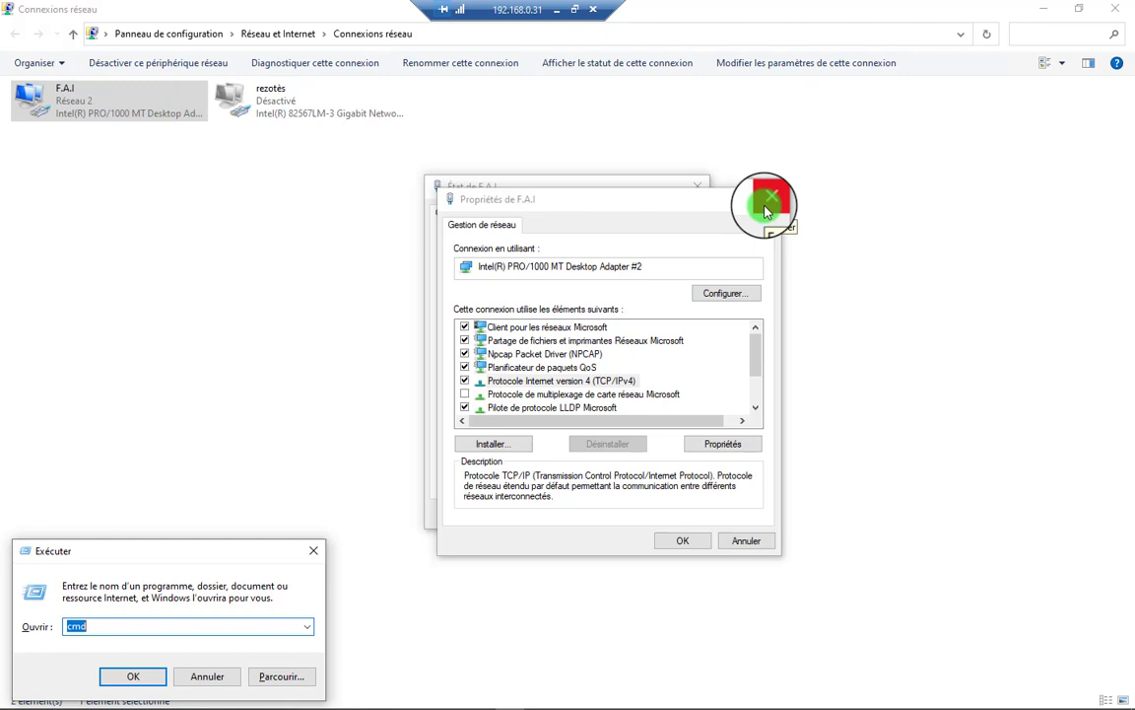
{"action": "key", "text": "Return"}
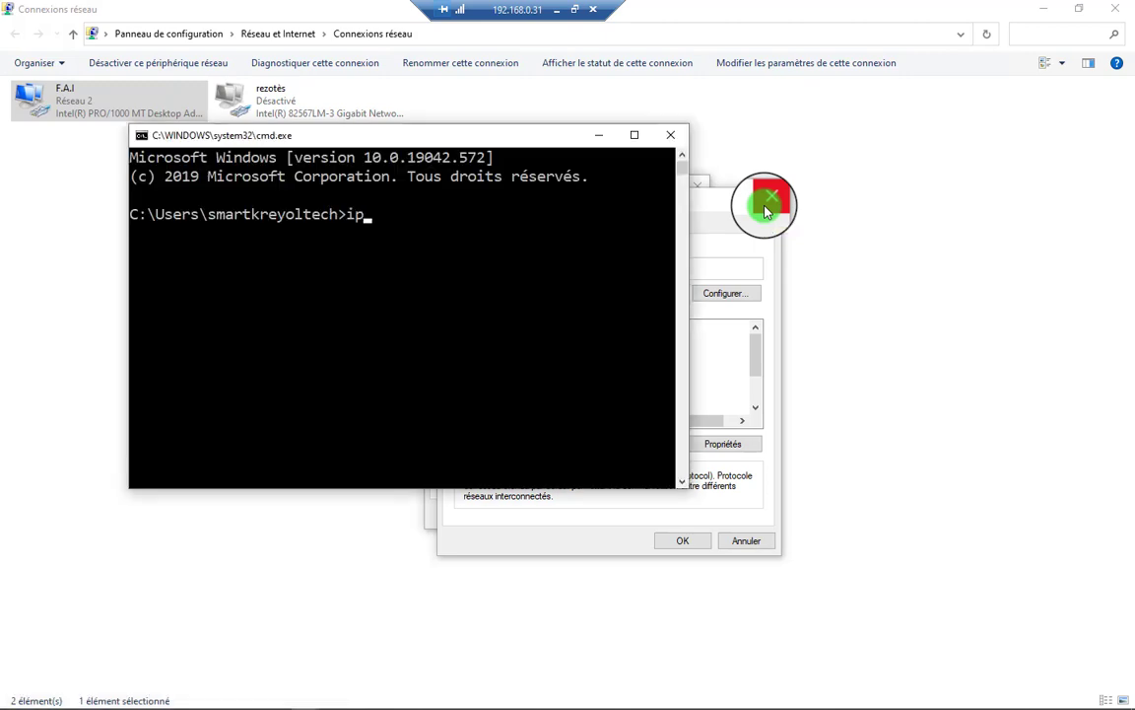
{"action": "type", "text": "ipconfig"}
{"action": "key", "text": "Return"}
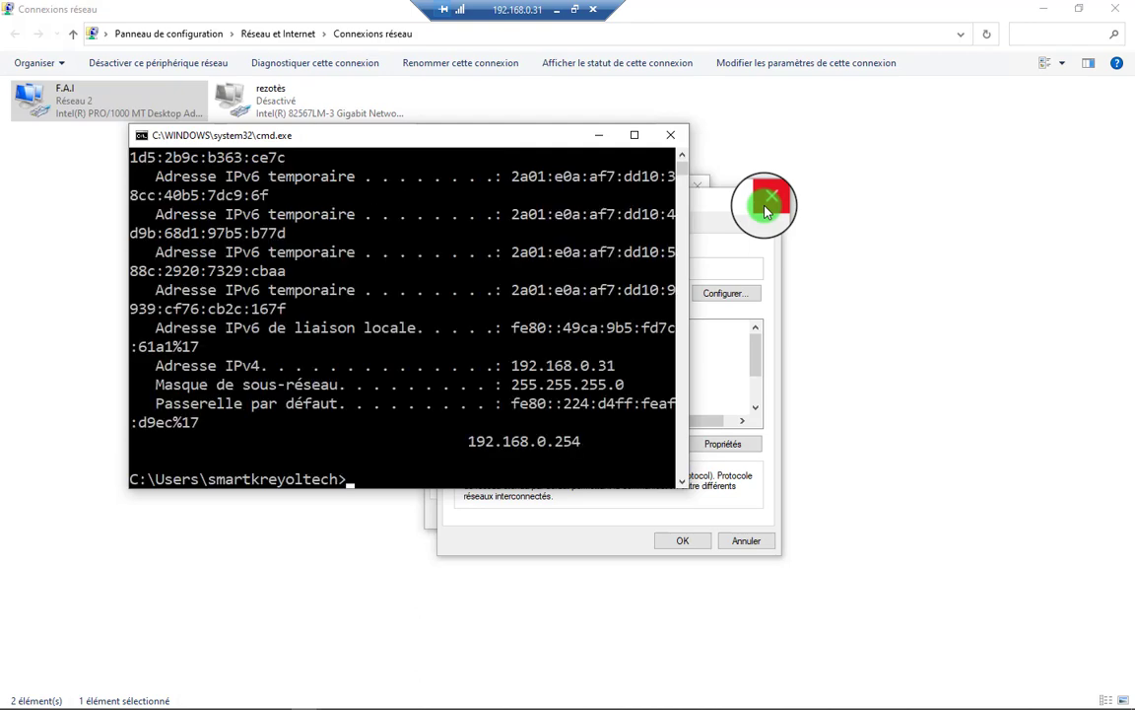
{"action": "left_click", "coordinate": [634, 135]}
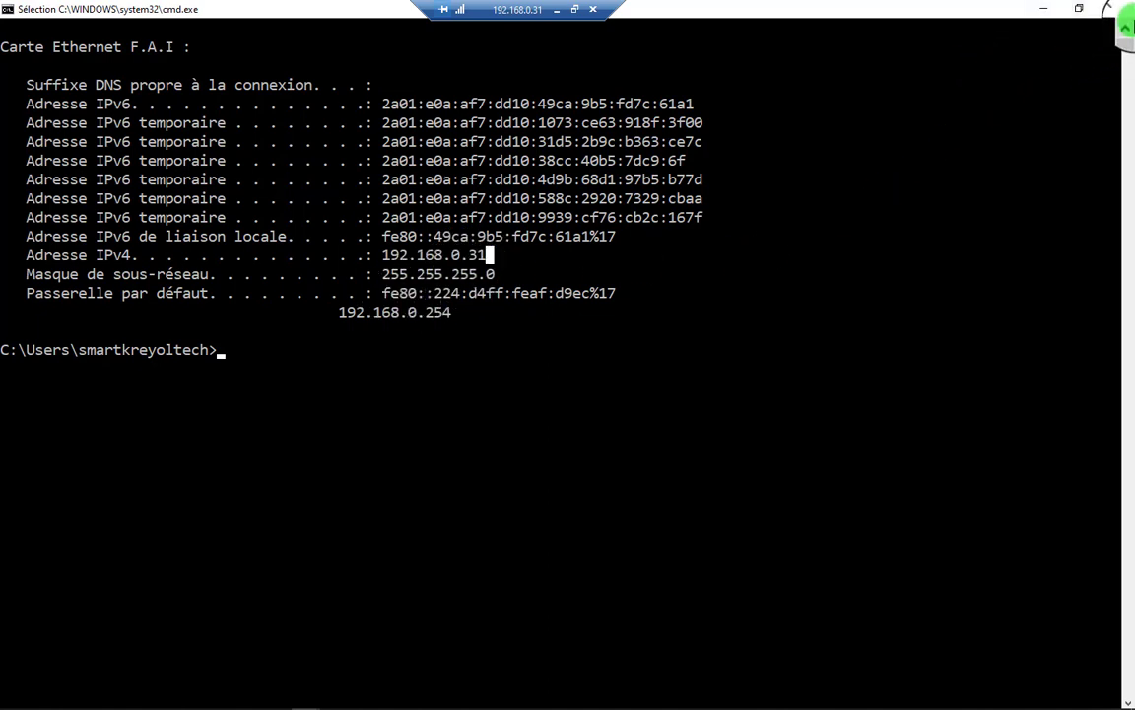
{"action": "left_click", "coordinate": [1114, 8]}
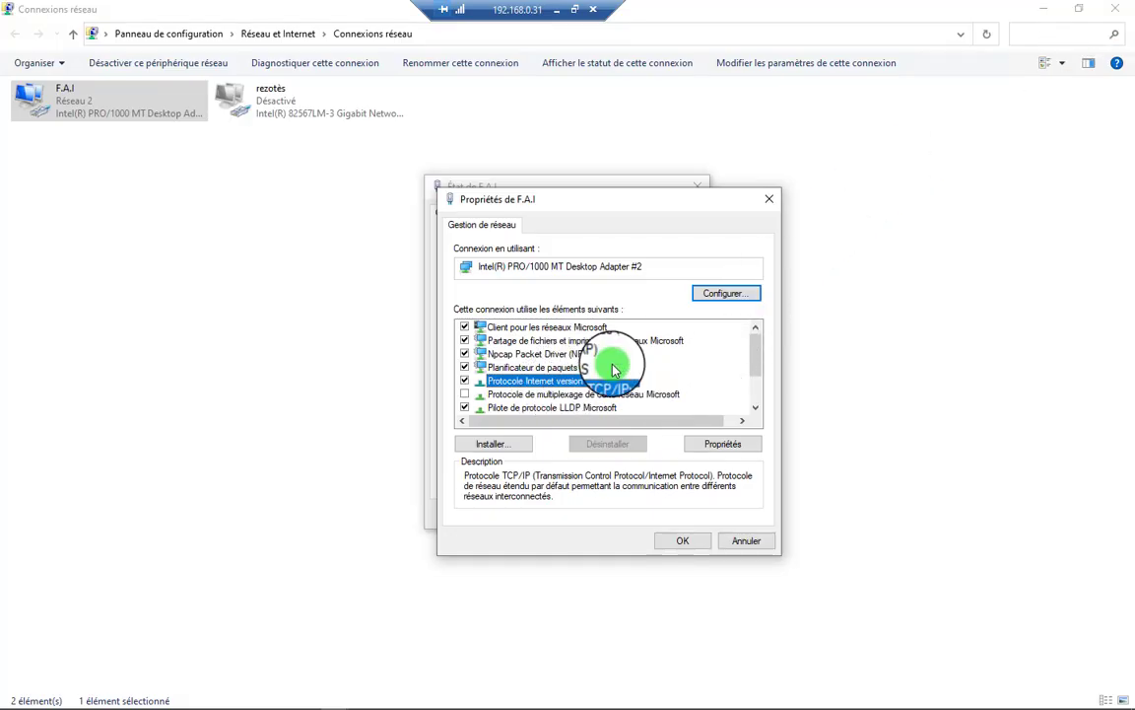
Step: Confirm the F.A.I connection properties, and minimize the 192.168.0.31 session and the Remote Desktop Connection window
{"action": "left_click", "coordinate": [683, 540]}
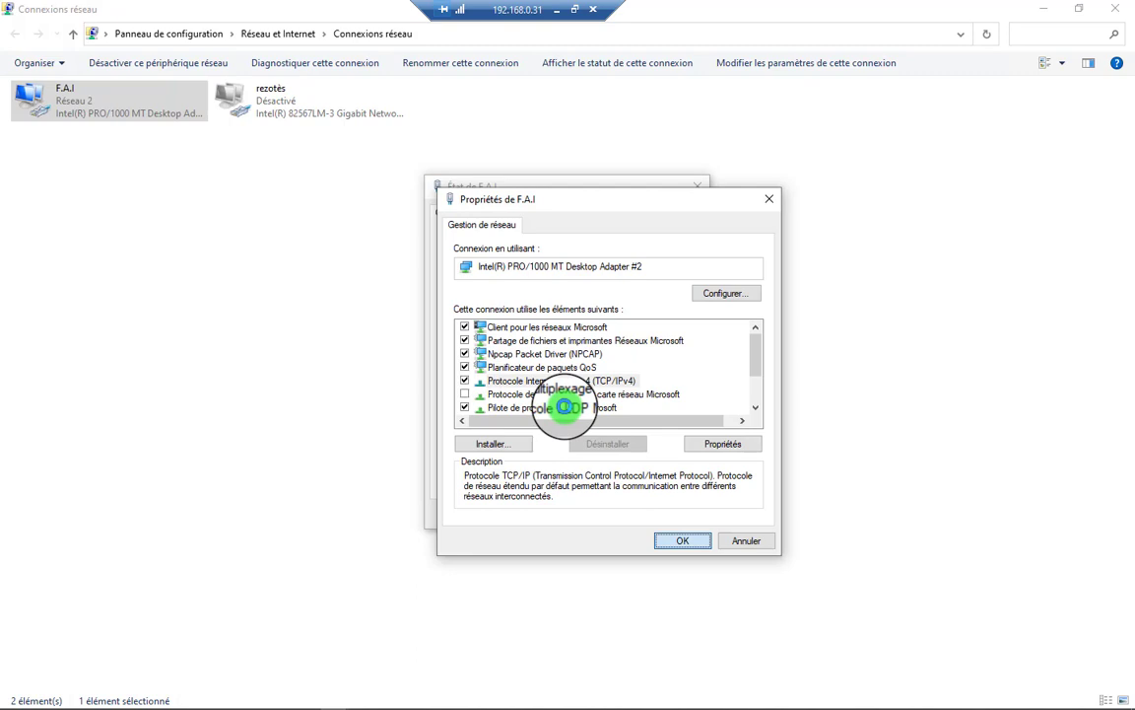
{"action": "left_click", "coordinate": [680, 540]}
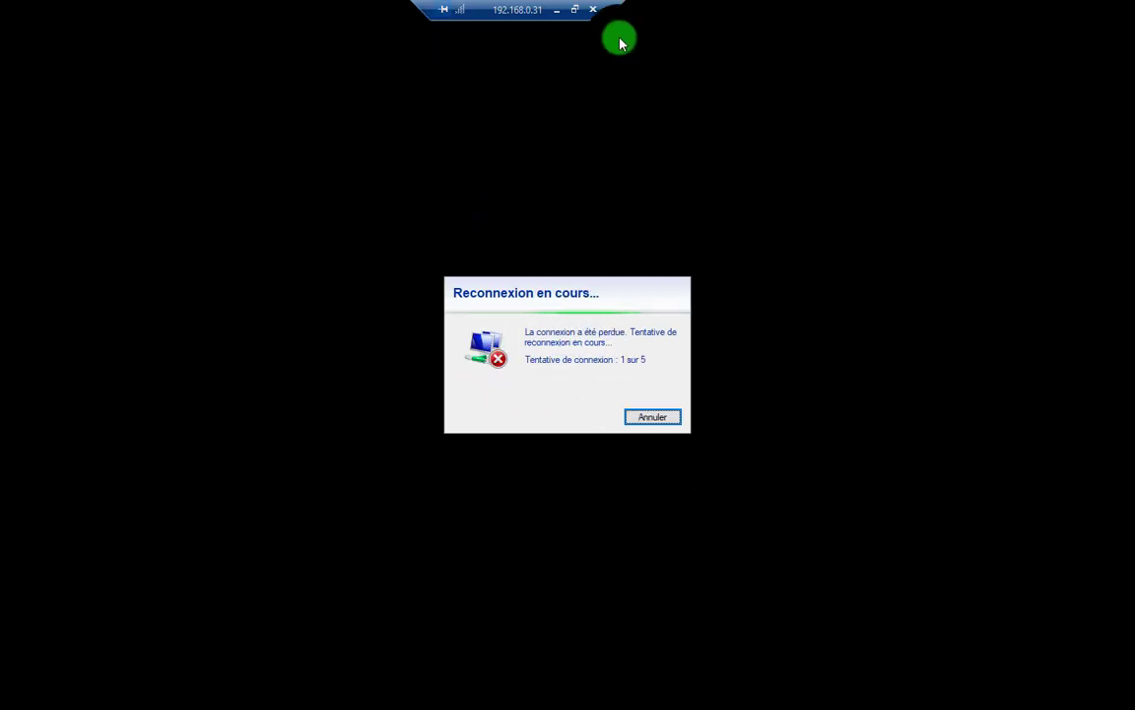
{"action": "left_click", "coordinate": [654, 424]}
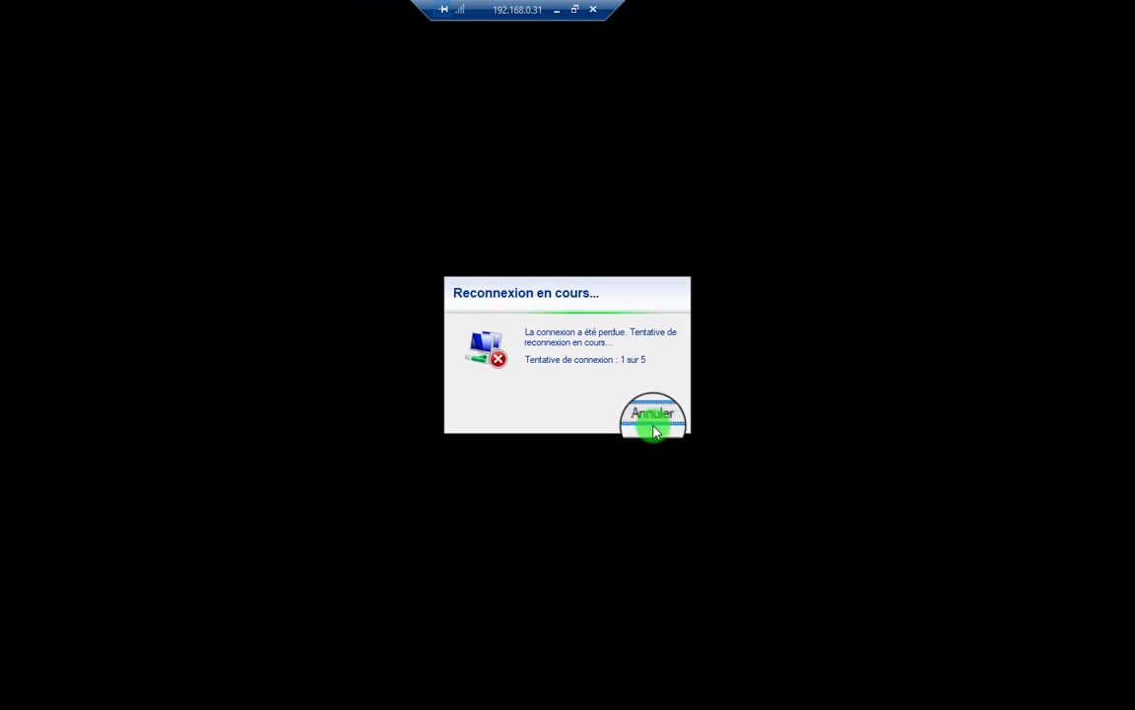
{"action": "left_click", "coordinate": [561, 12]}
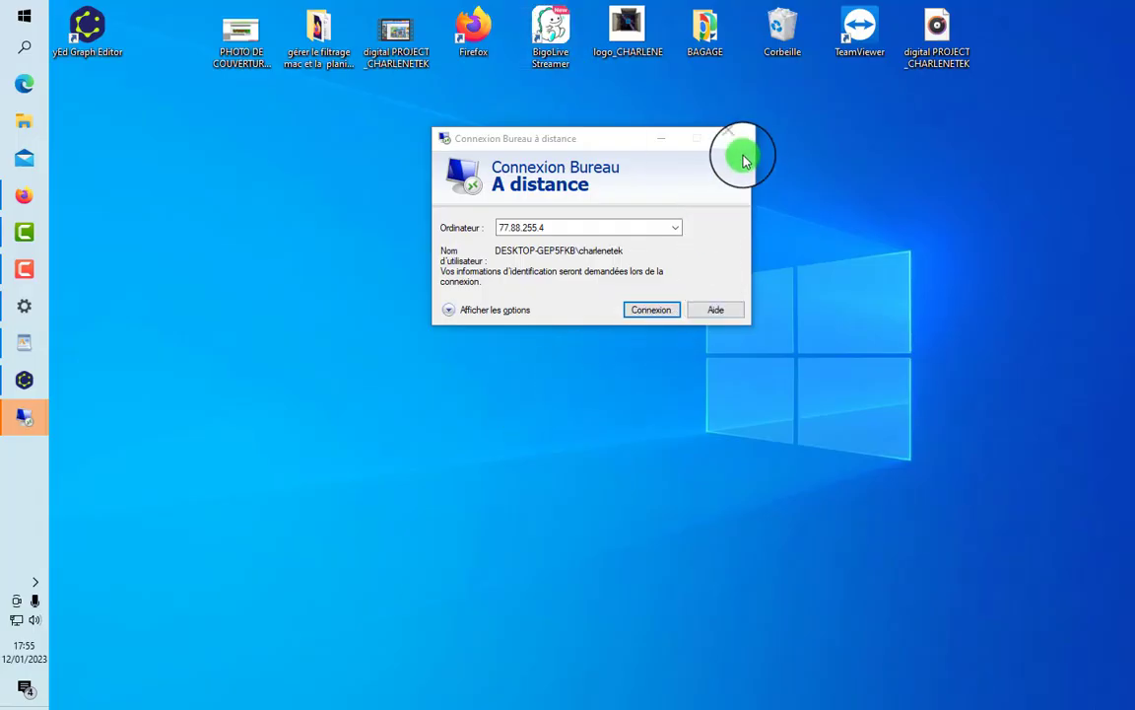
{"action": "left_click", "coordinate": [665, 138]}
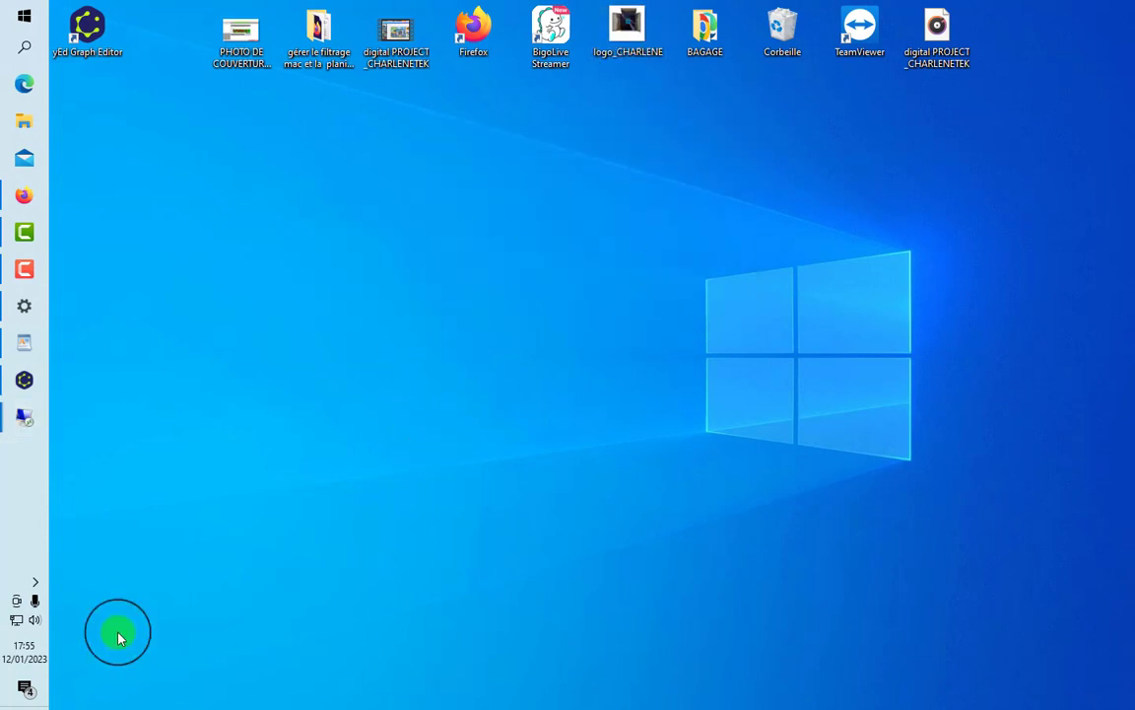
Step: Switch to yEd, select the MACHINE DE TESTE 1 and MACHINE TUTO 7 nodes in the network diagram, and minimize it
{"action": "mouse_move", "coordinate": [15, 422]}
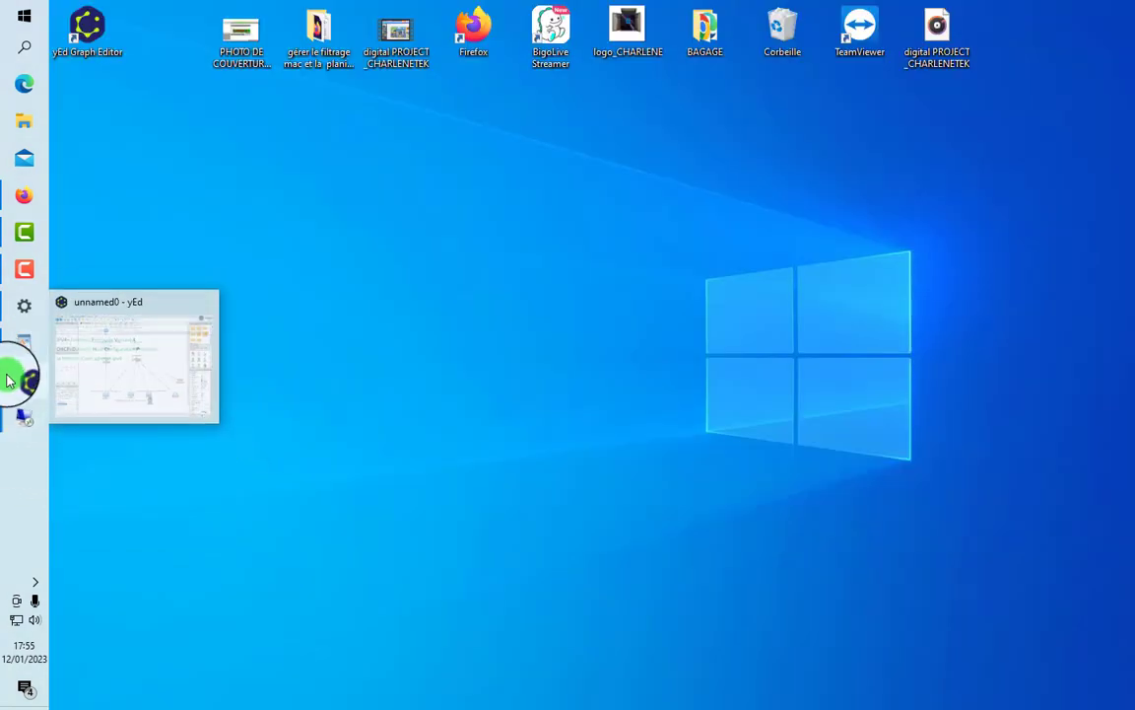
{"action": "left_click", "coordinate": [8, 380]}
{"action": "left_click_drag", "start_coordinate": [540, 544], "coordinate": [599, 621]}
{"action": "left_click_drag", "start_coordinate": [301, 495], "coordinate": [598, 588]}
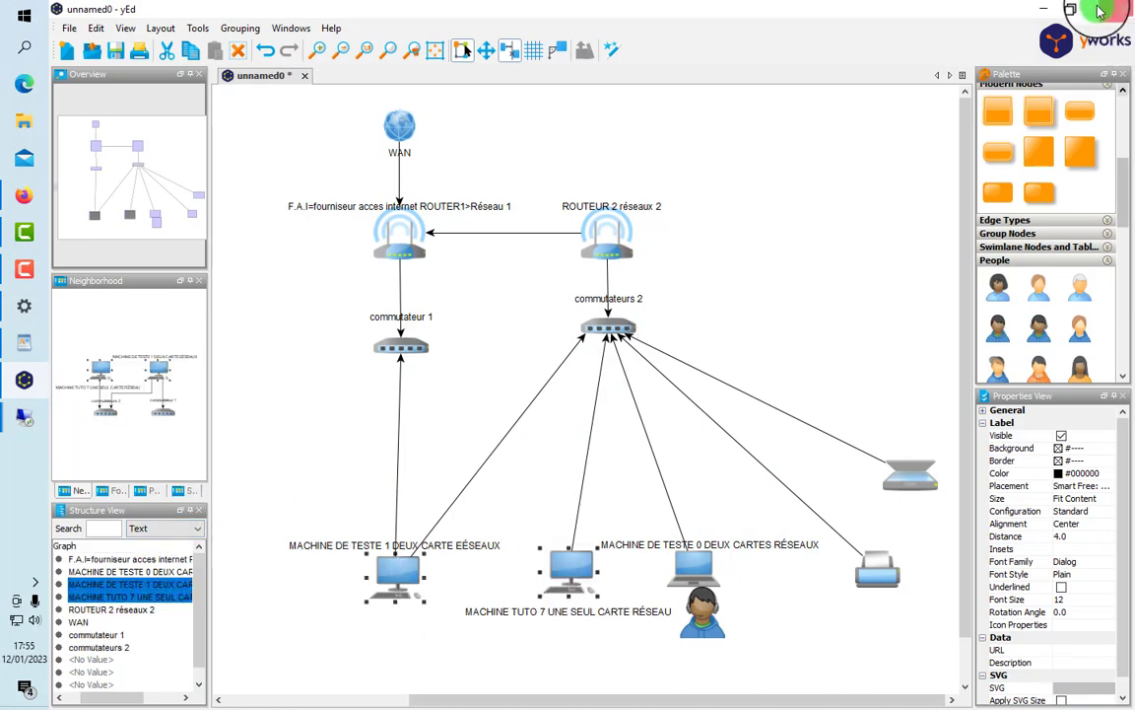
{"action": "left_click", "coordinate": [1044, 8]}
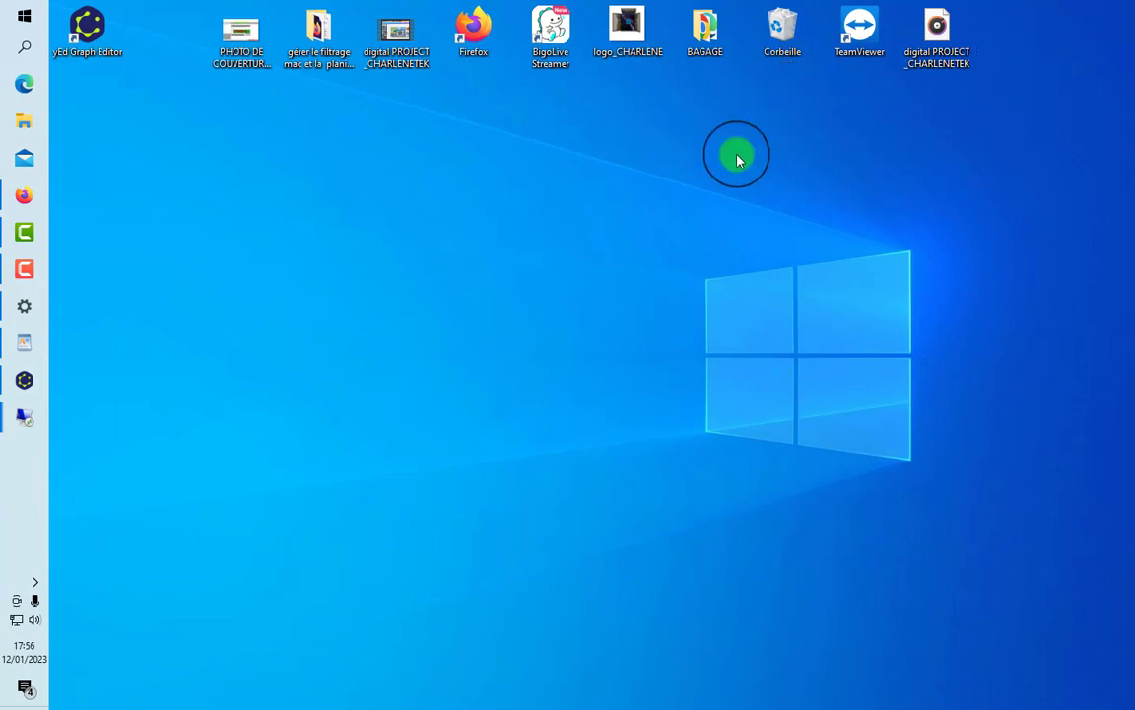
Step: Check the reconnection status of the 192.168.0.31 remote session and minimize it again
{"action": "left_click", "coordinate": [30, 420]}
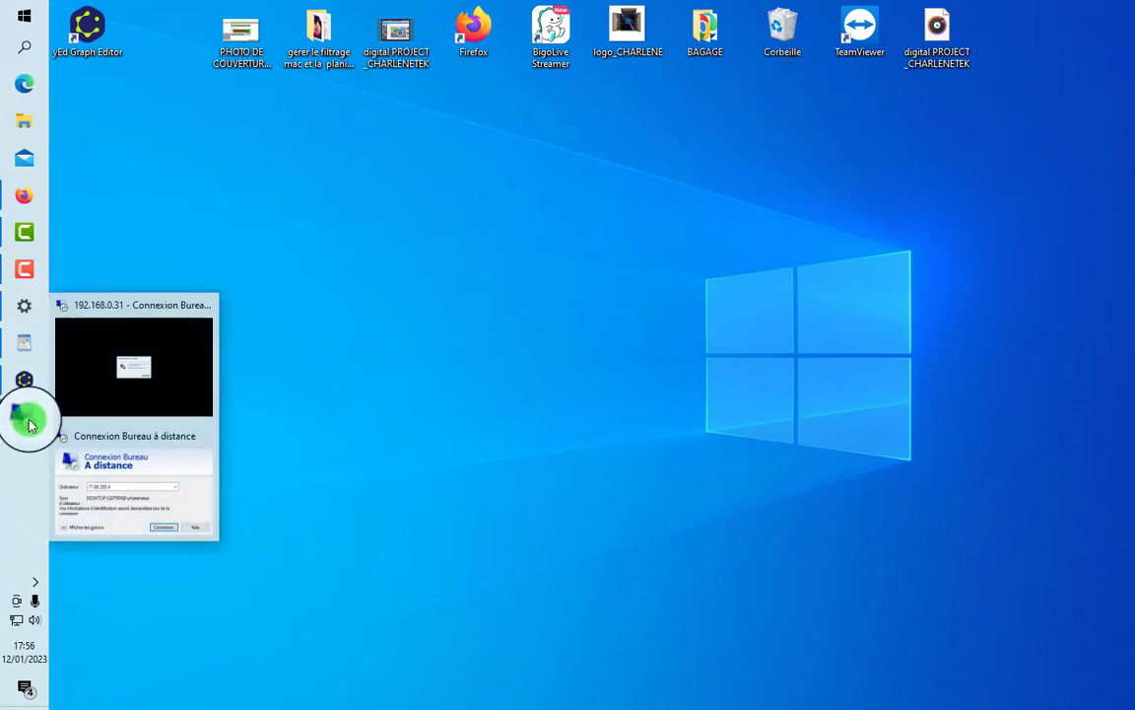
{"action": "left_click", "coordinate": [122, 375]}
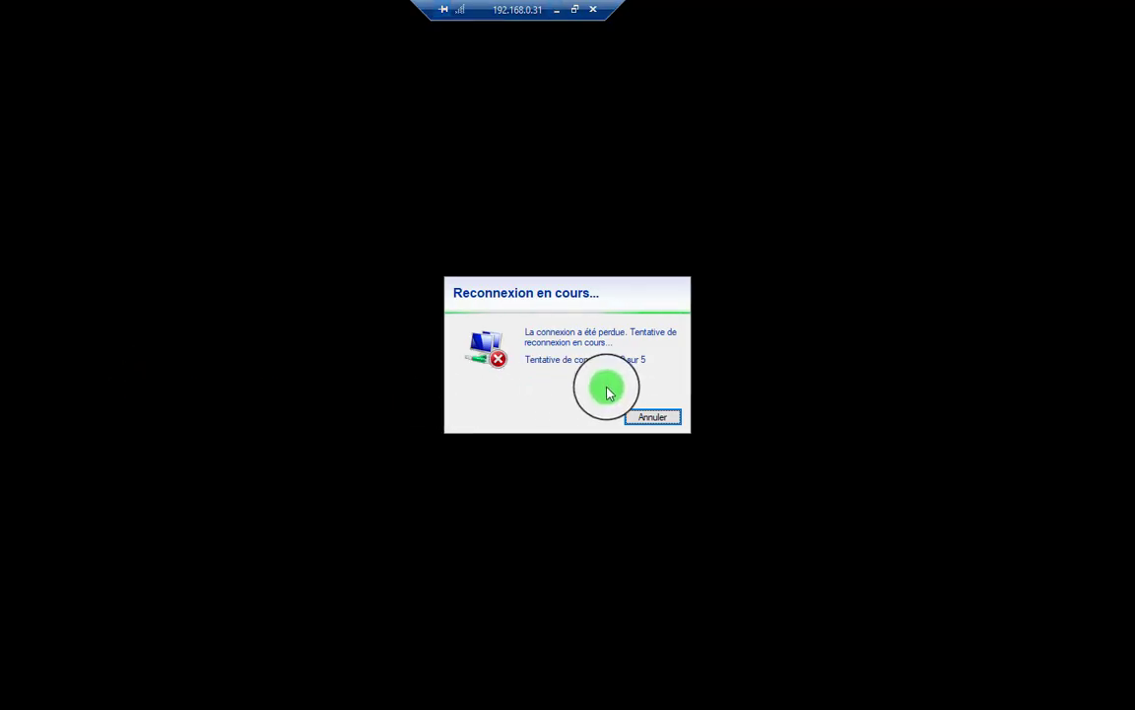
{"action": "left_click", "coordinate": [556, 10]}
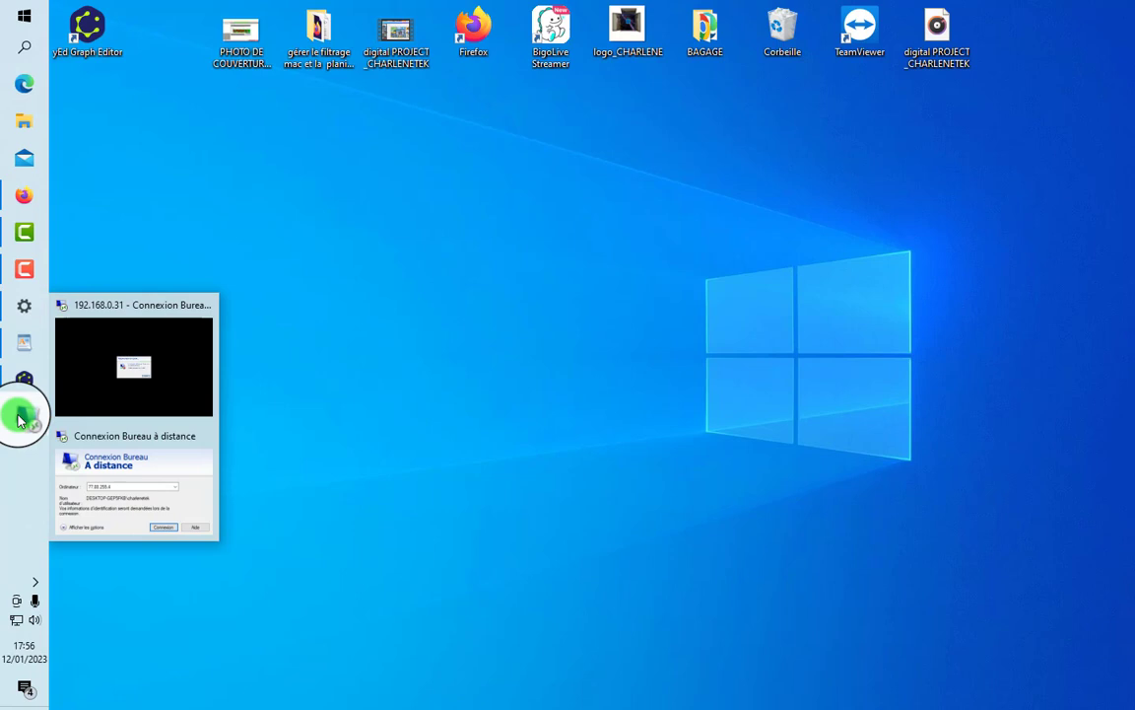
Step: Open a Remote Desktop session to 77.88.255.9, signing in with the account password, and narrow the session's connection bar
{"action": "left_click", "coordinate": [145, 499]}
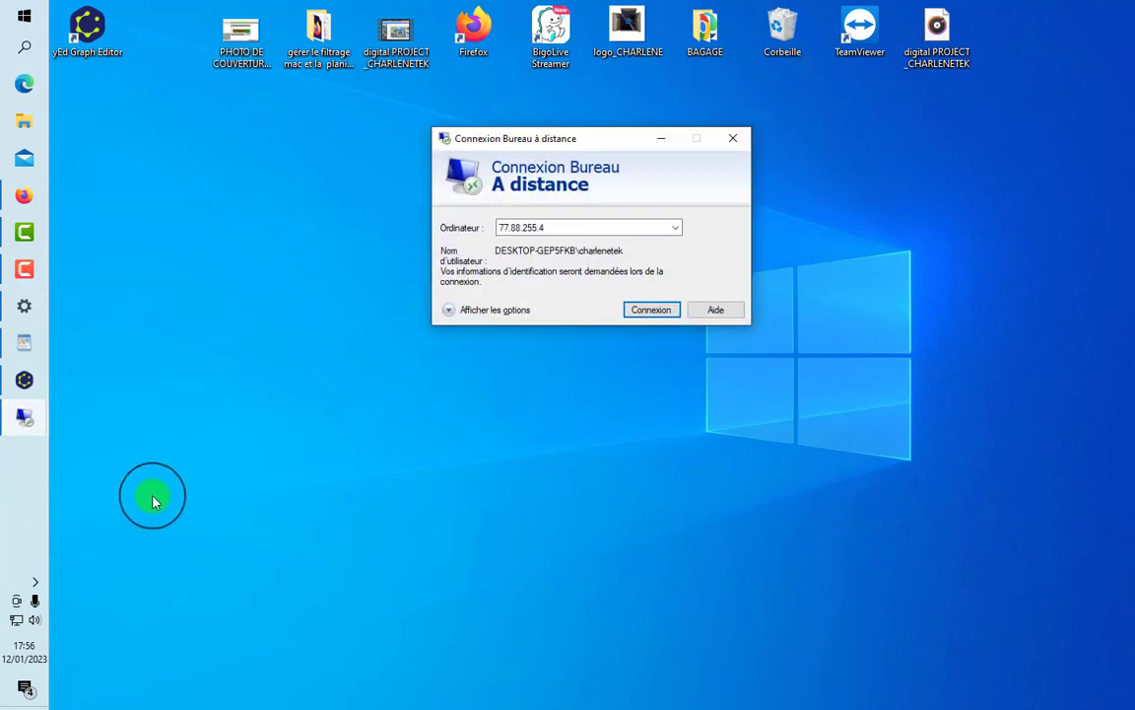
{"action": "left_click", "coordinate": [576, 227]}
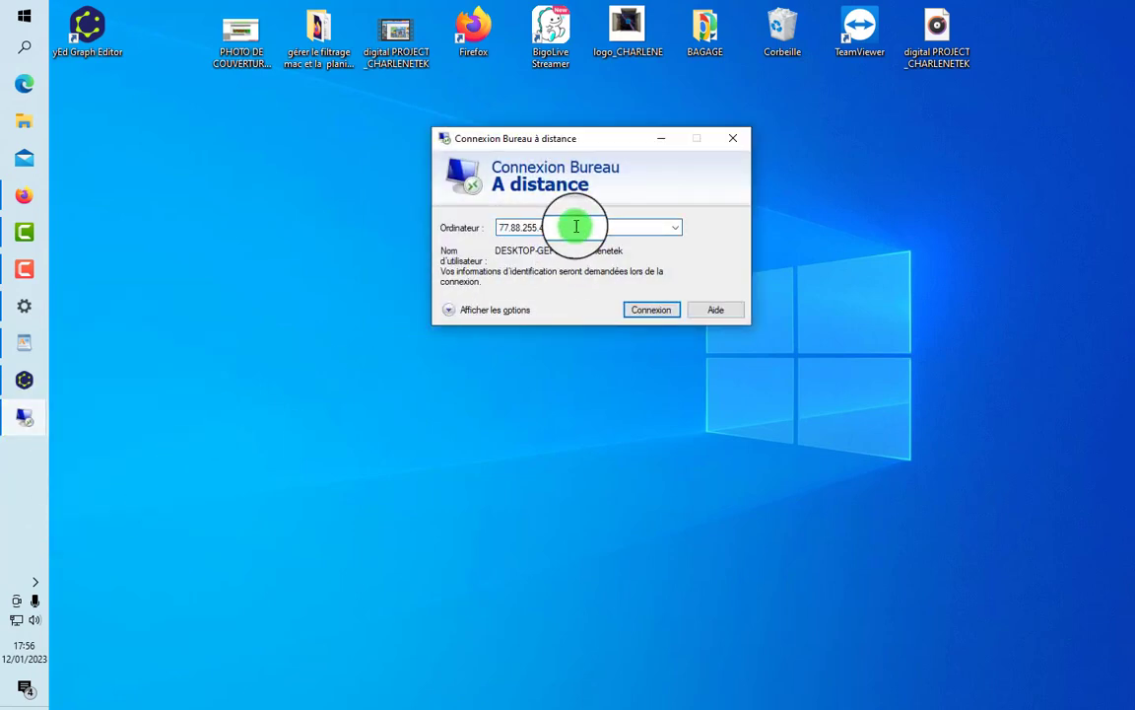
{"action": "key", "text": "BackSpace"}
{"action": "key", "text": "BackSpace"}
{"action": "type", "text": ".5"}
{"action": "key", "text": "BackSpace"}
{"action": "type", "text": "9"}
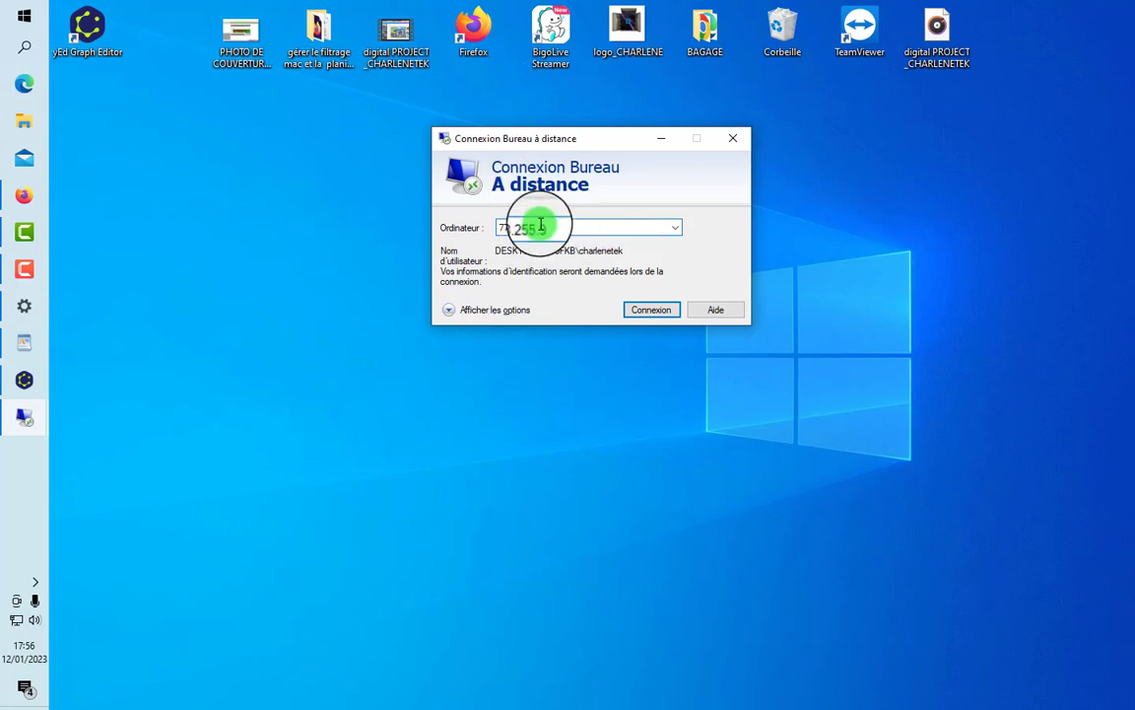
{"action": "left_click", "coordinate": [640, 304]}
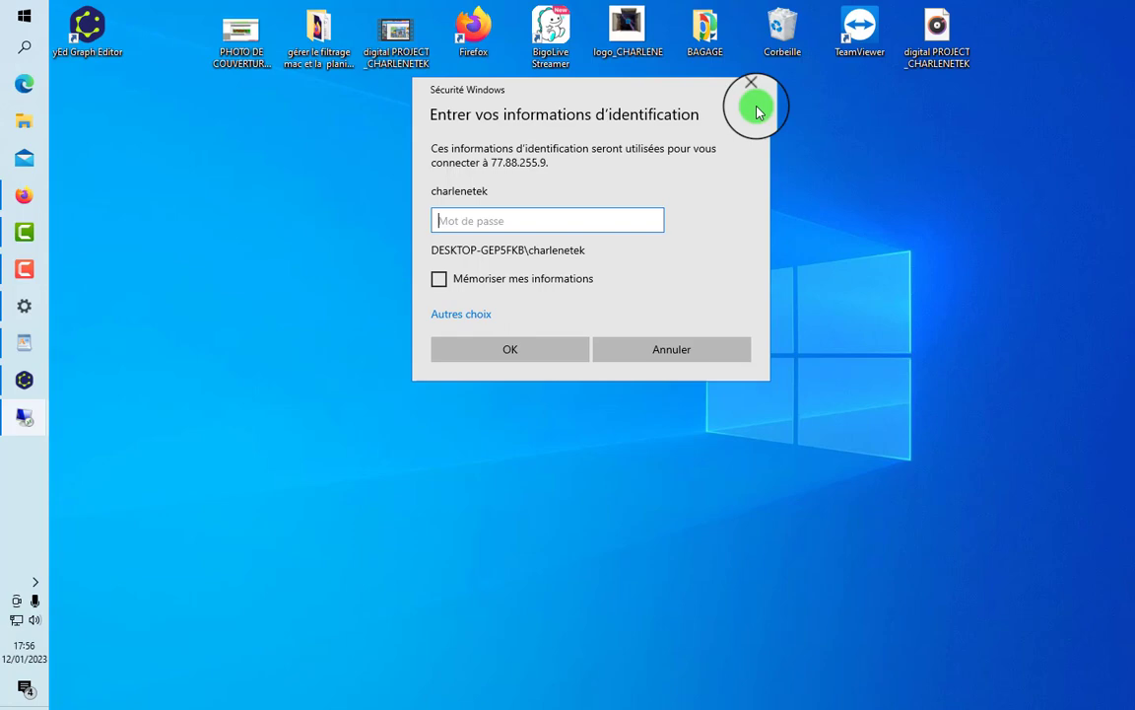
{"action": "key", "text": "Return"}
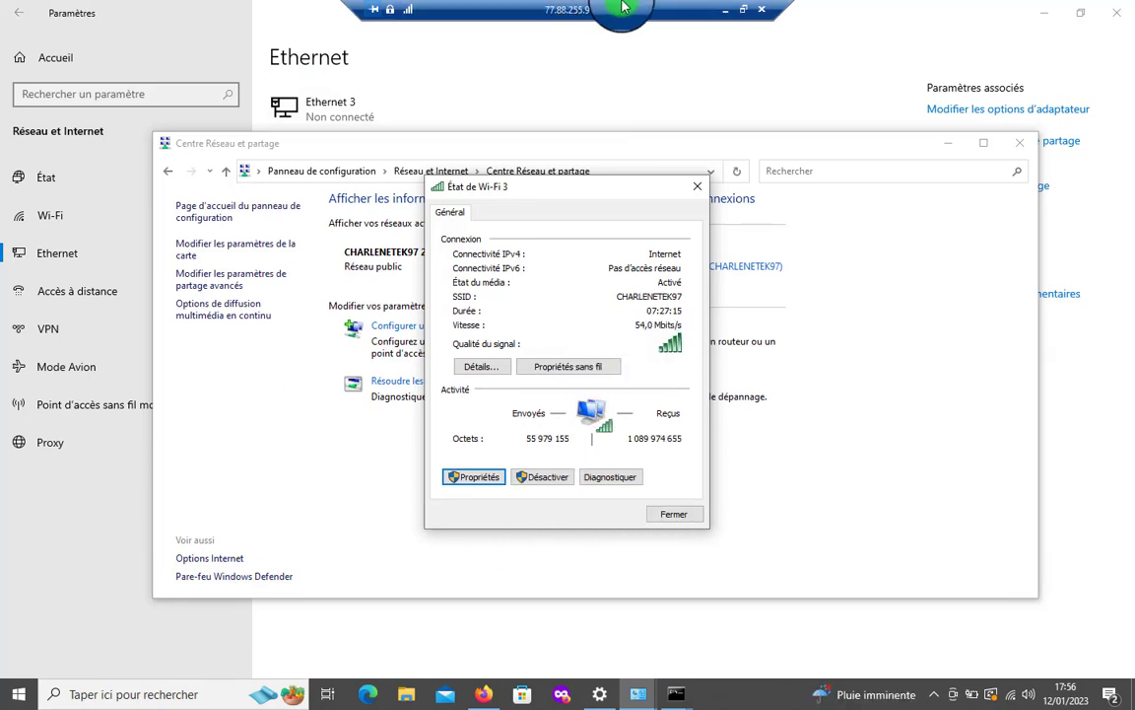
{"action": "left_click_drag", "start_coordinate": [353, 7], "coordinate": [566, 13]}
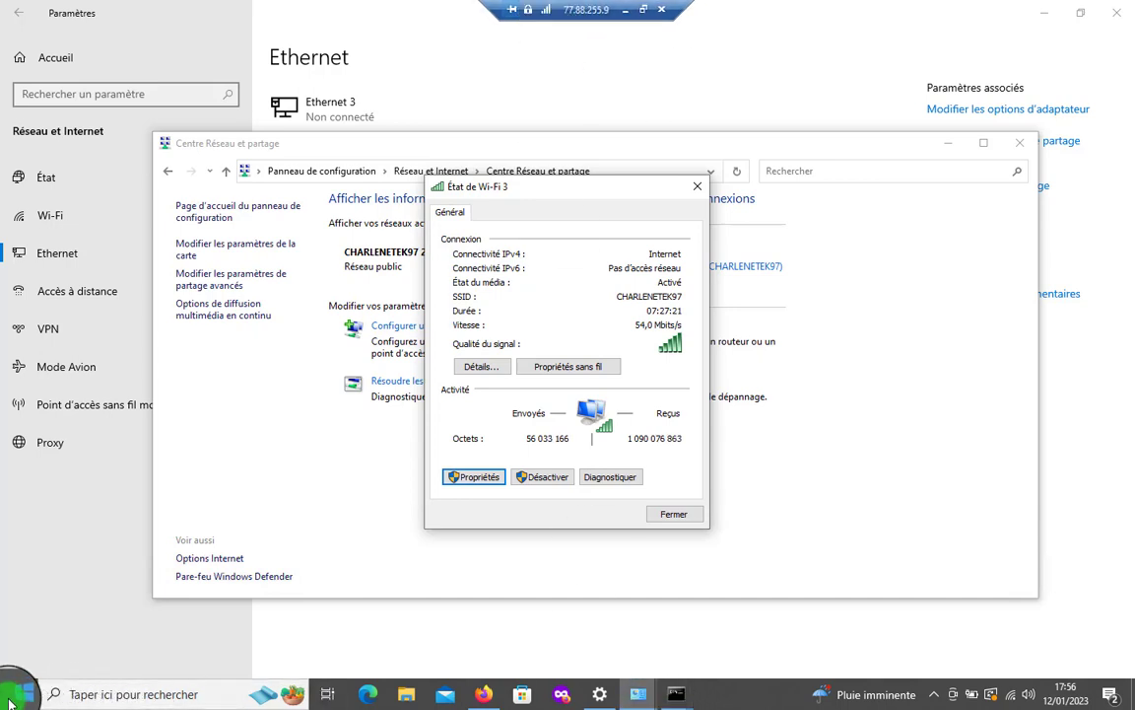
Step: Search the 77.88.255.9 machine for "yed" and minimize the remote session
{"action": "left_click", "coordinate": [178, 694]}
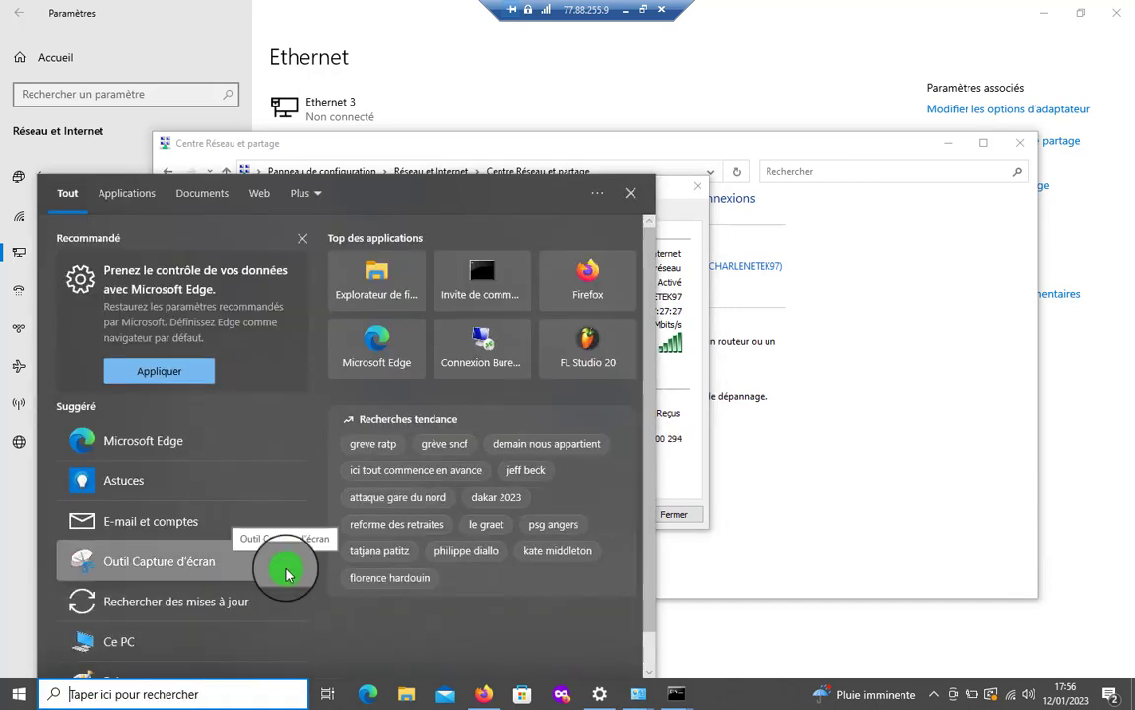
{"action": "type", "text": "y"}
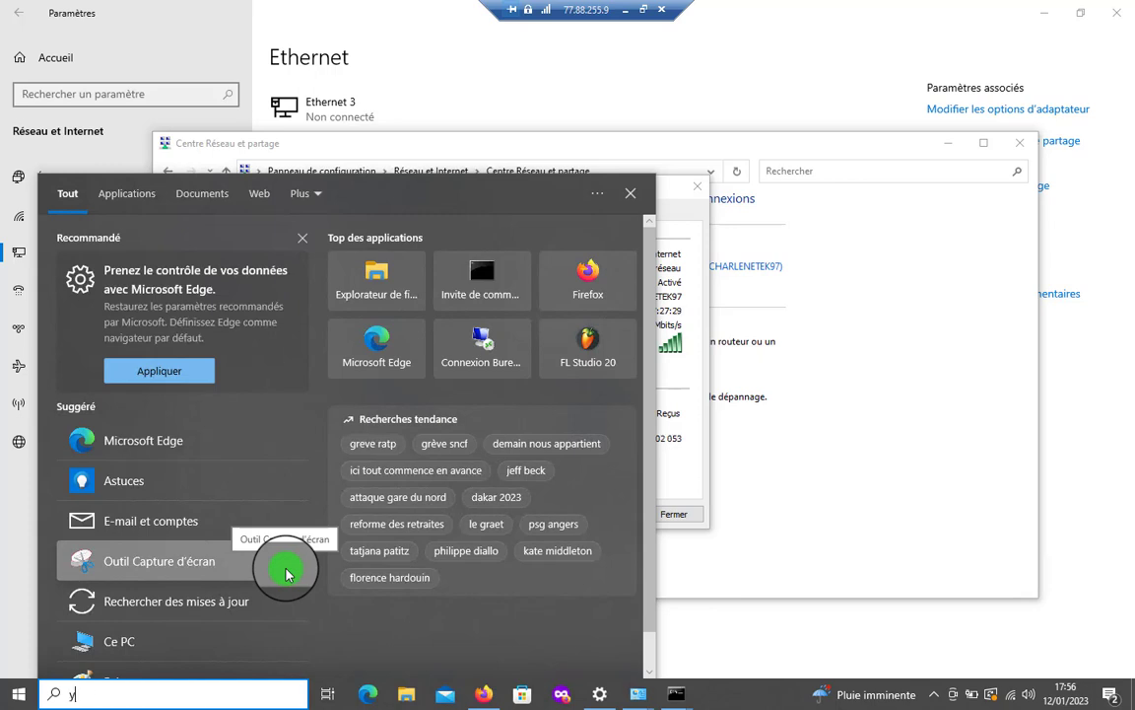
{"action": "type", "text": "ed"}
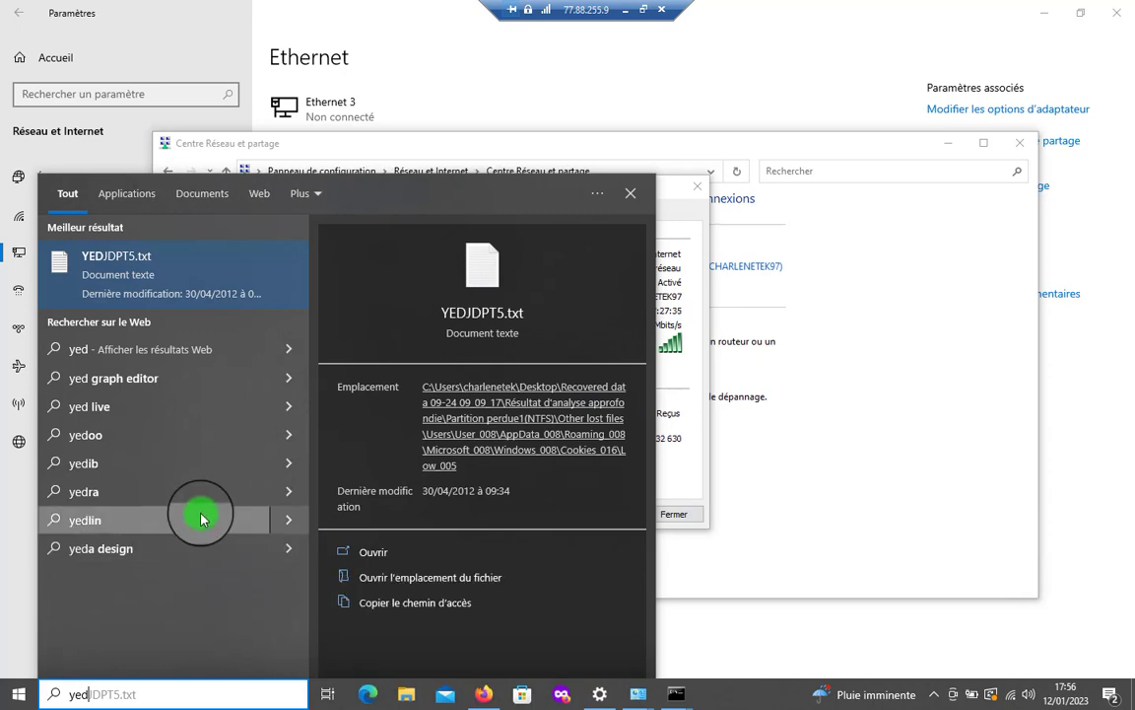
{"action": "left_click", "coordinate": [48, 696]}
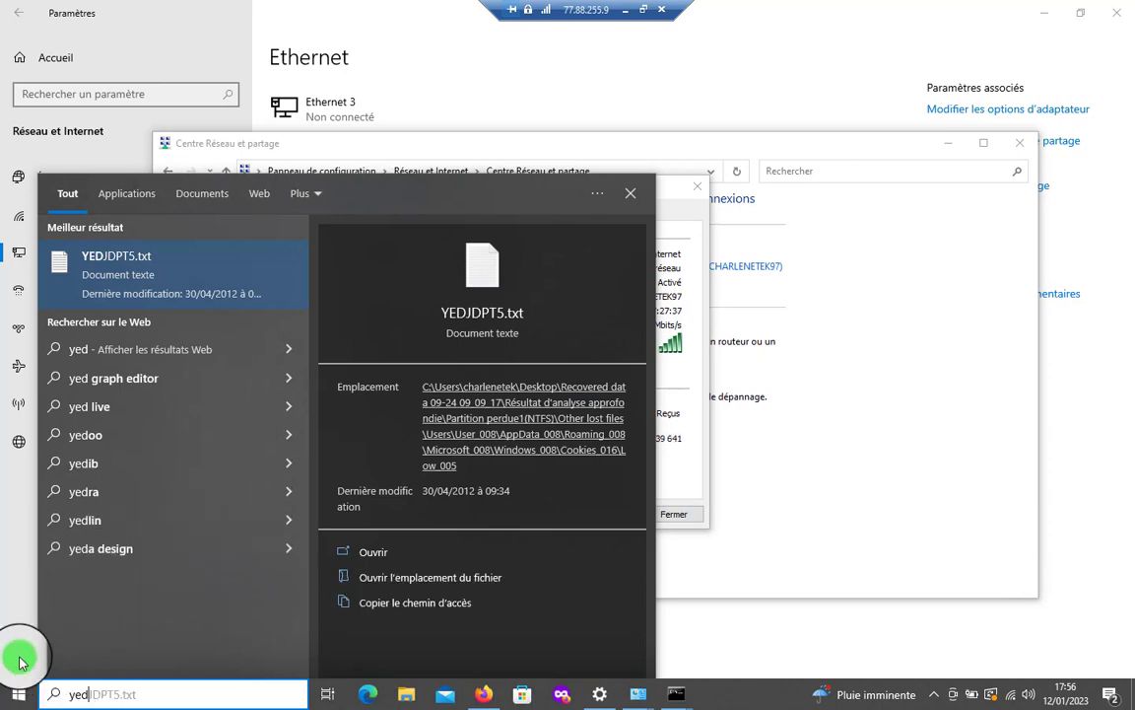
{"action": "left_click", "coordinate": [631, 12]}
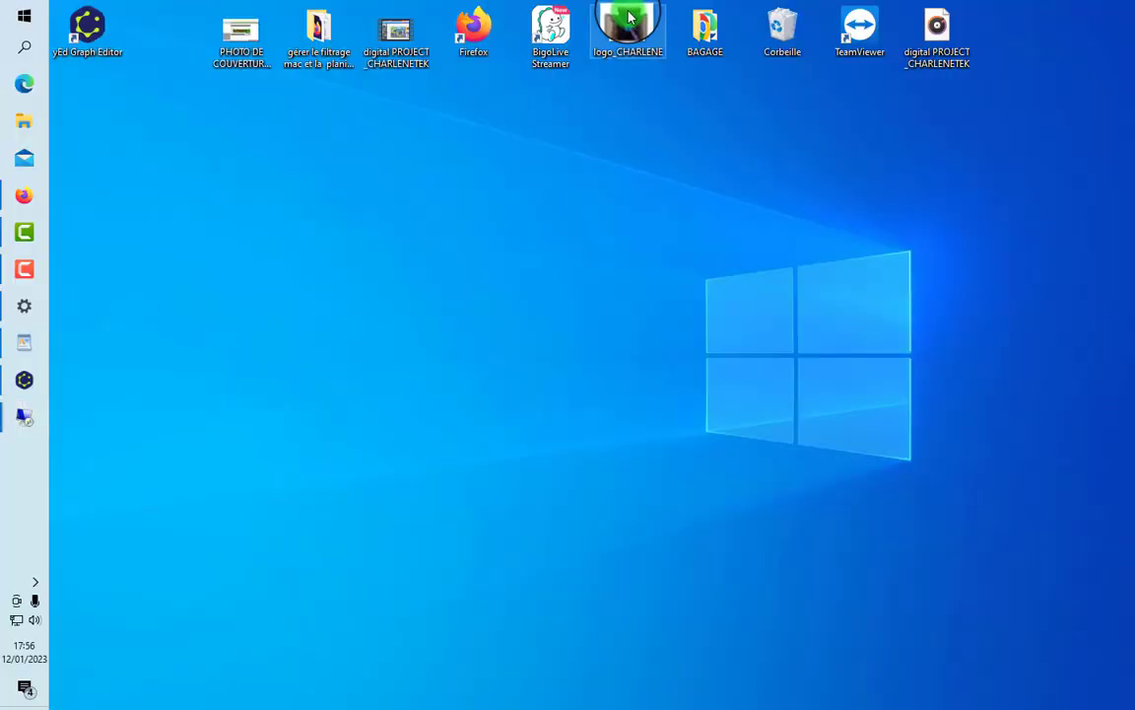
Step: Switch to yEd, select only the MACHINE TUTO 7 node in the network diagram, and minimize it
{"action": "left_click", "coordinate": [37, 383]}
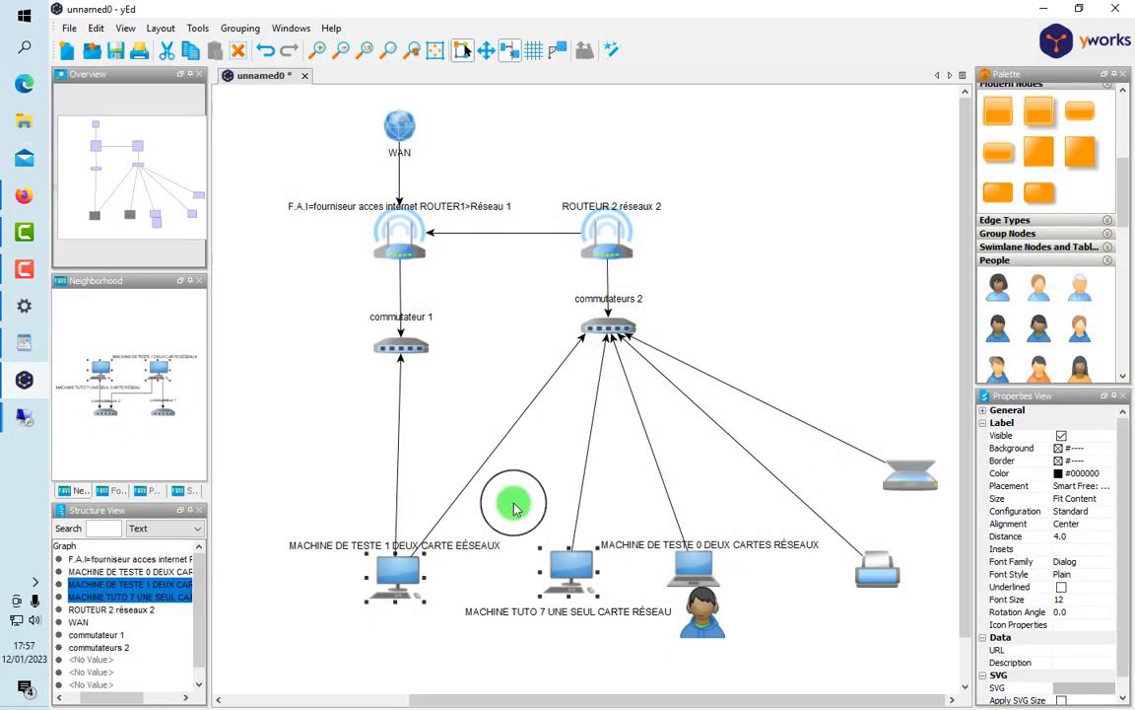
{"action": "left_click_drag", "start_coordinate": [513, 530], "coordinate": [600, 663]}
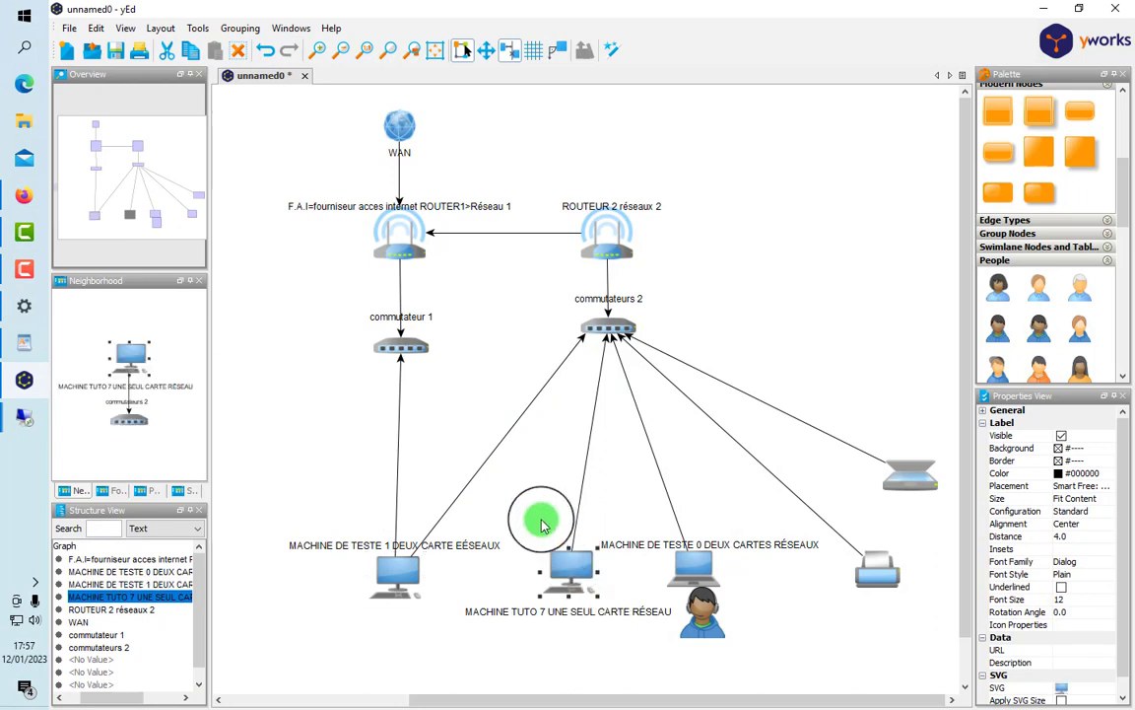
{"action": "left_click_drag", "start_coordinate": [541, 520], "coordinate": [607, 667]}
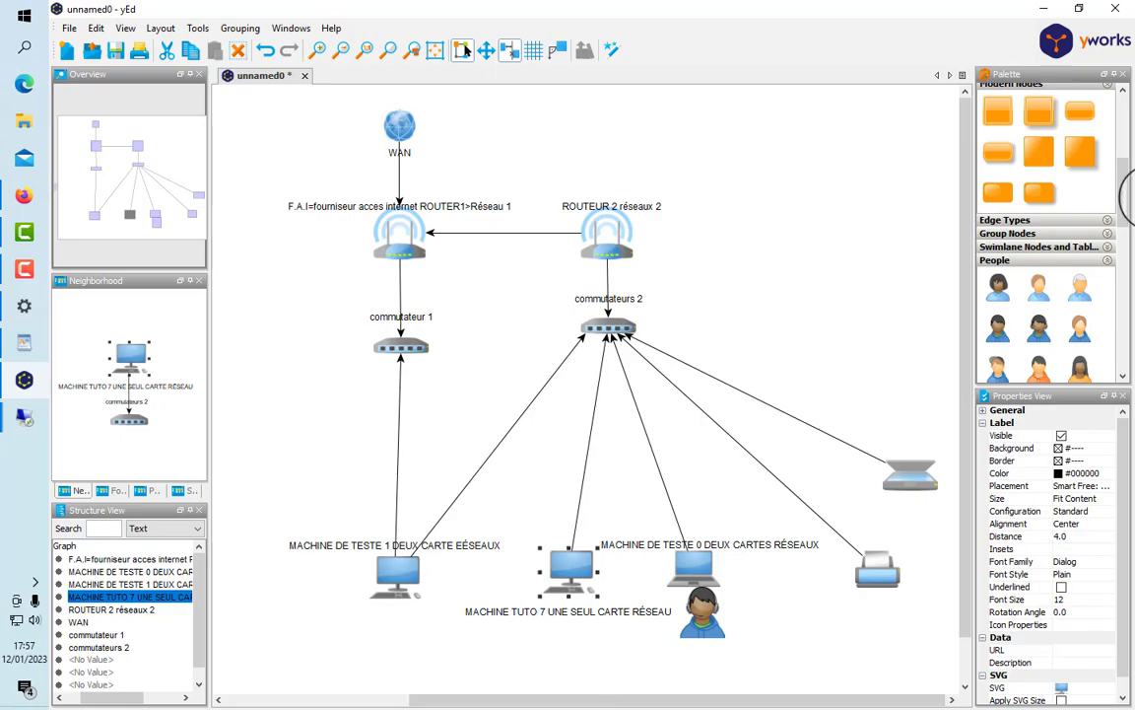
{"action": "left_click", "coordinate": [1044, 8]}
Step: Return to the 192.168.0.31 remote session to examine its reconnection attempts, and minimize it
{"action": "left_click", "coordinate": [42, 397]}
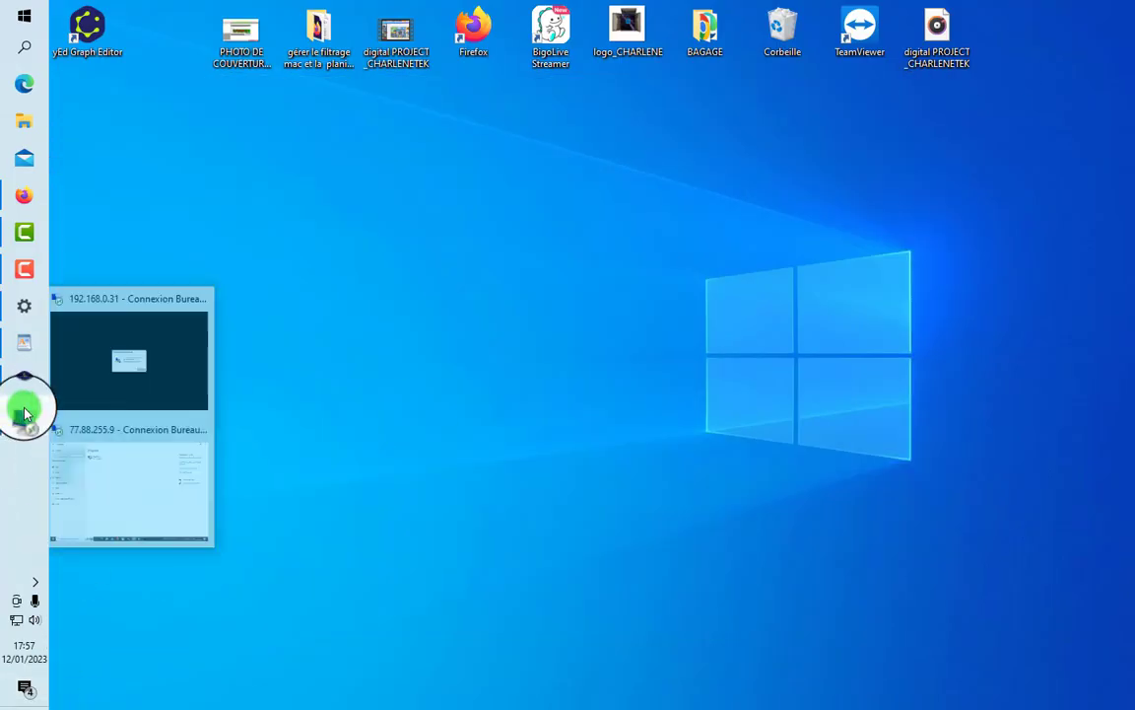
{"action": "left_click", "coordinate": [168, 384]}
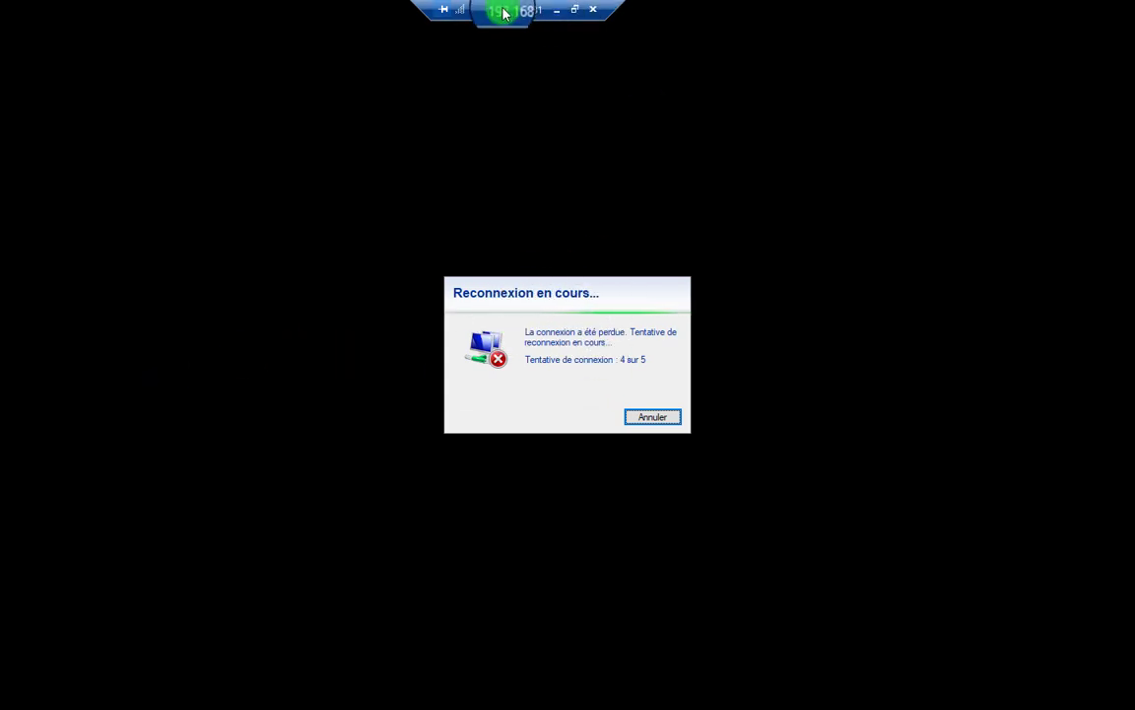
{"action": "left_click", "coordinate": [558, 16]}
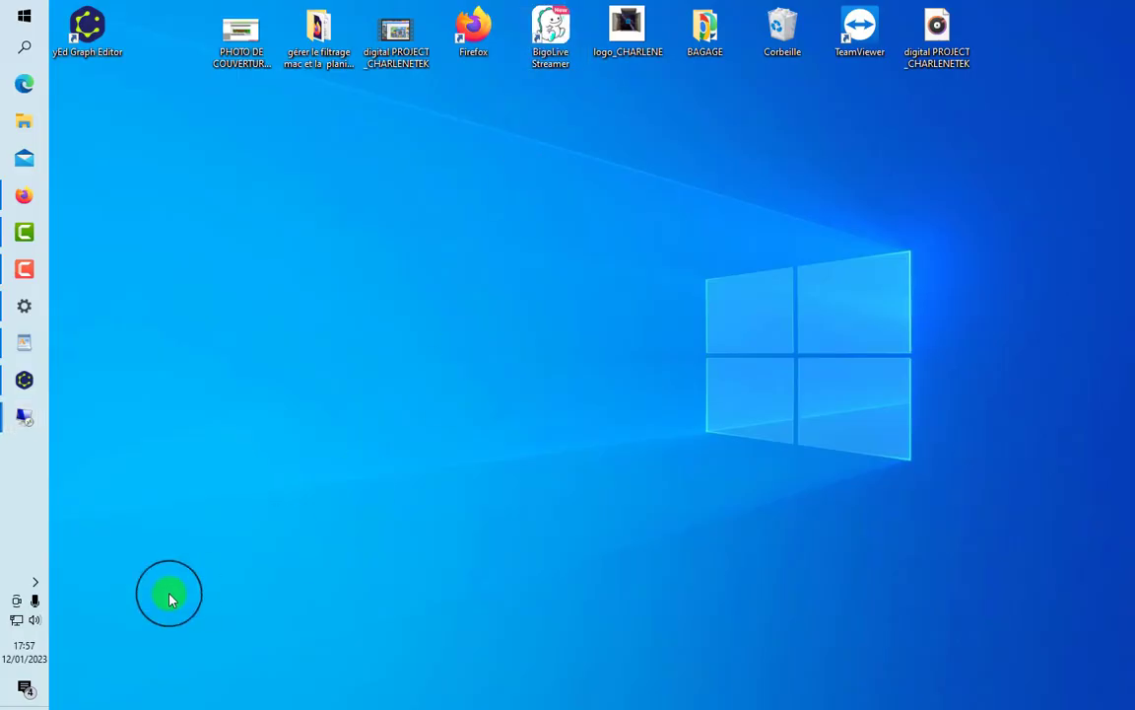
Step: Restore the 77.88.255.9 remote session and close its Ethernet settings window
{"action": "left_click", "coordinate": [20, 418]}
{"action": "left_click", "coordinate": [152, 496]}
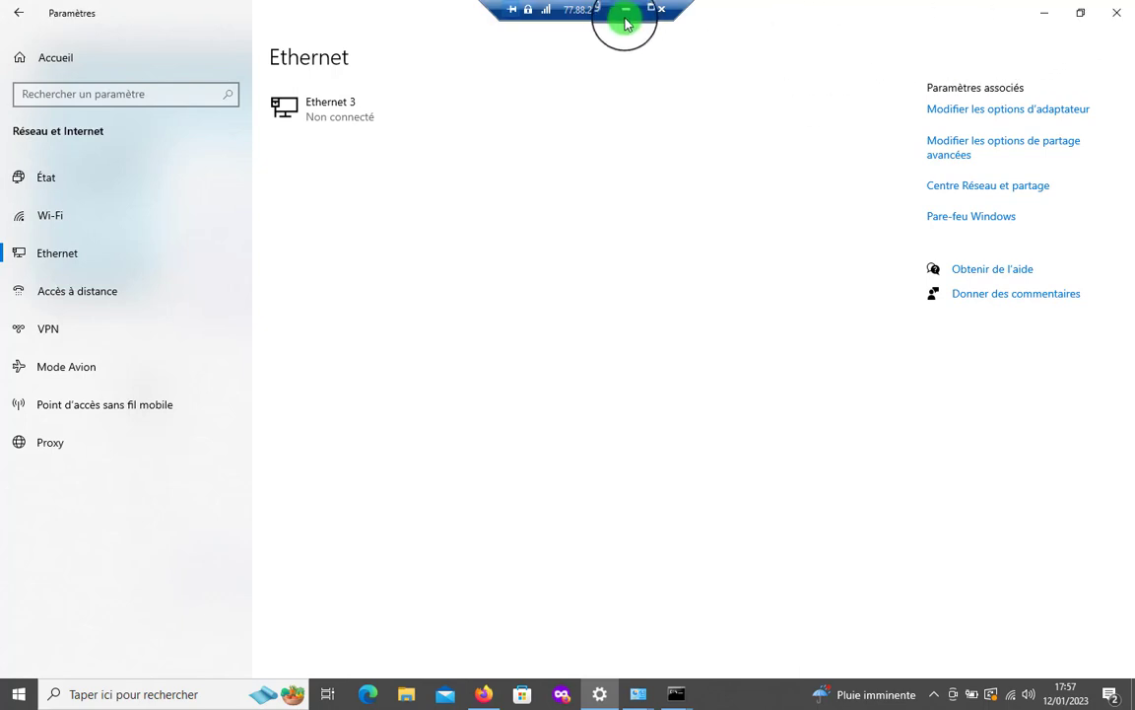
{"action": "left_click", "coordinate": [1103, 18]}
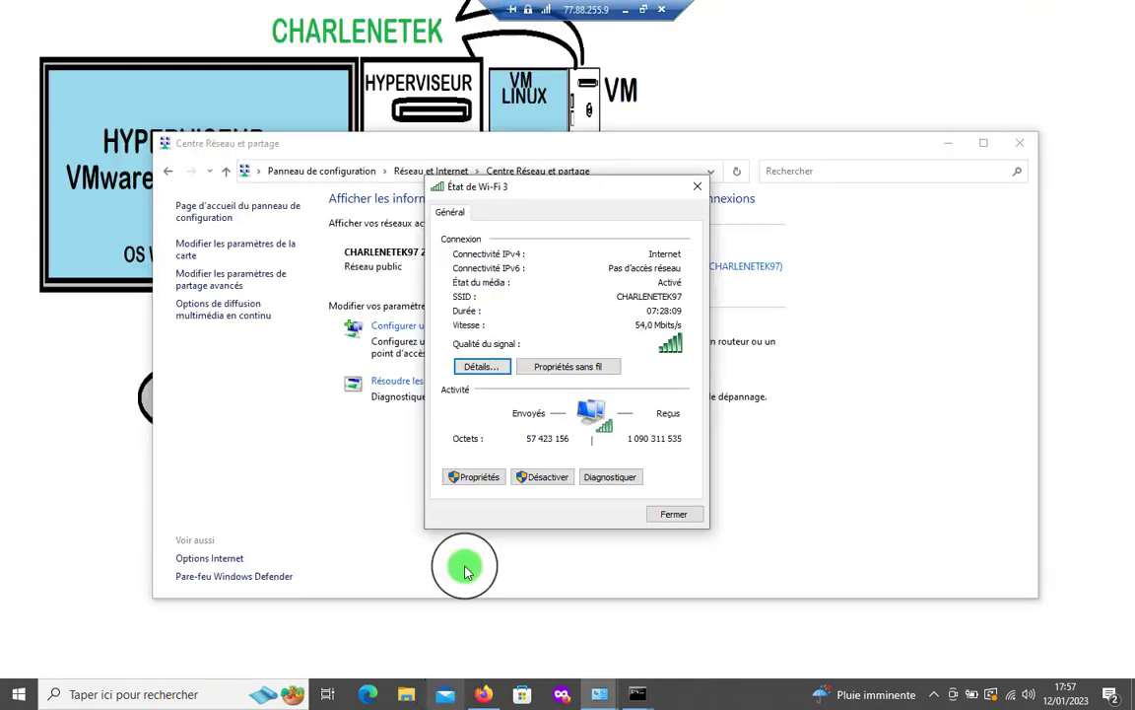
Step: Check the DHCP setting in the Wi-Fi 3 connection details, and close the details and status windows
{"action": "left_click", "coordinate": [481, 367]}
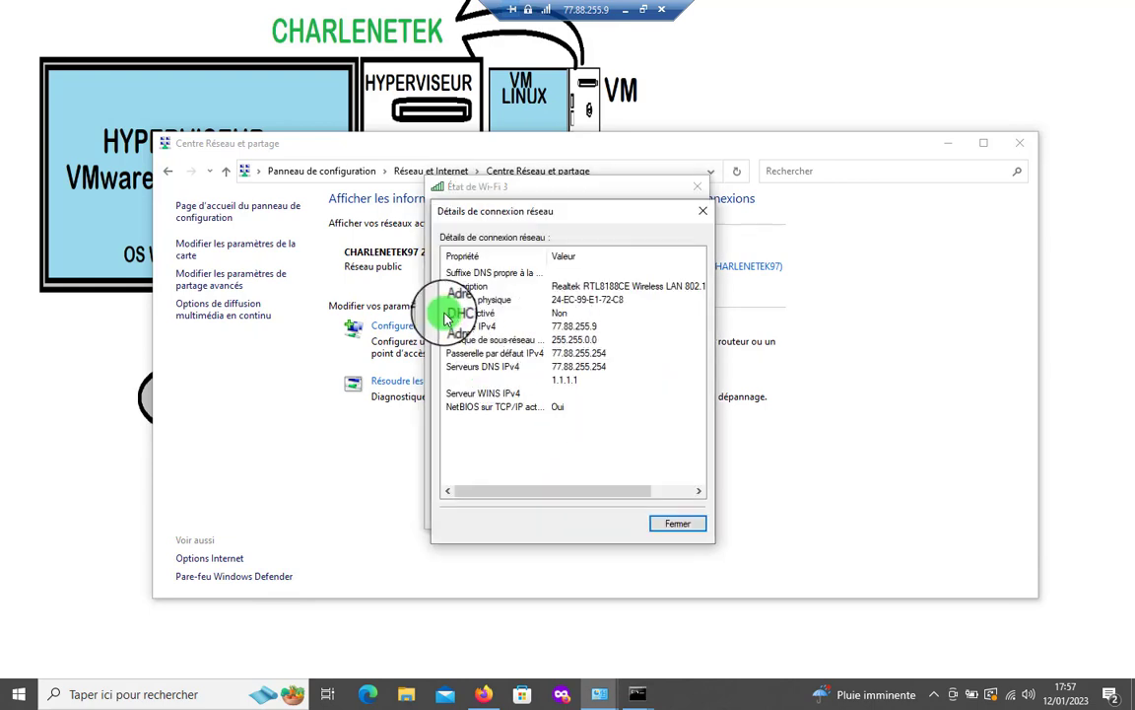
{"action": "left_click", "coordinate": [517, 313]}
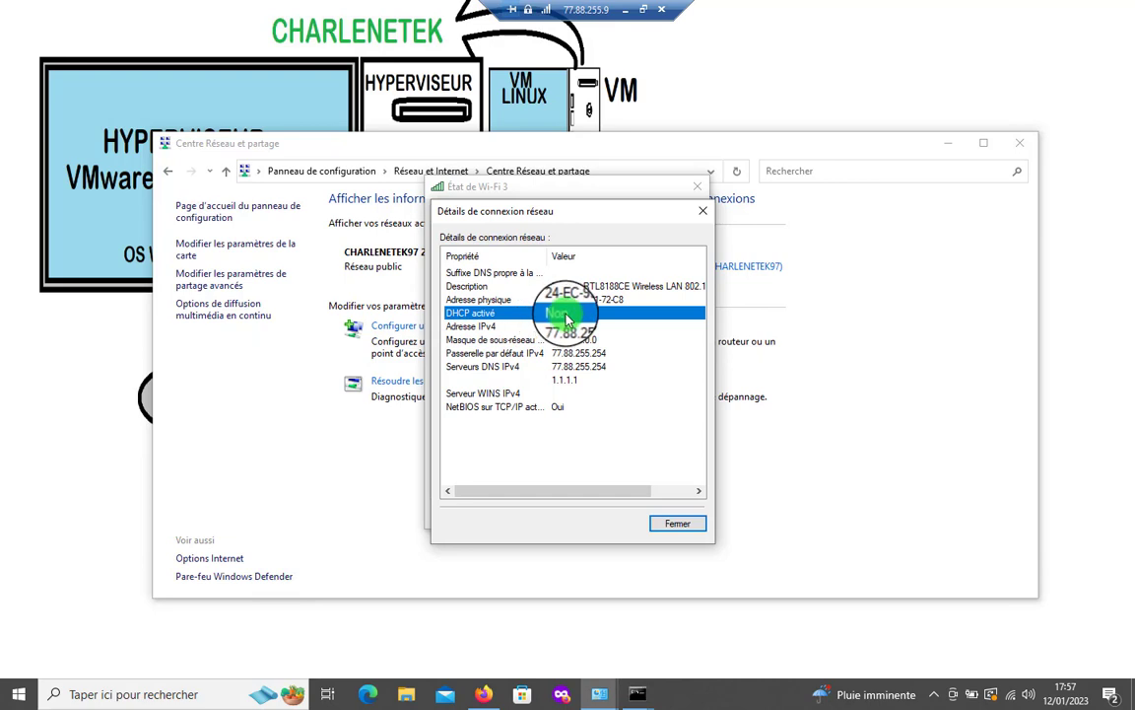
{"action": "left_click", "coordinate": [703, 211]}
{"action": "left_click", "coordinate": [694, 187]}
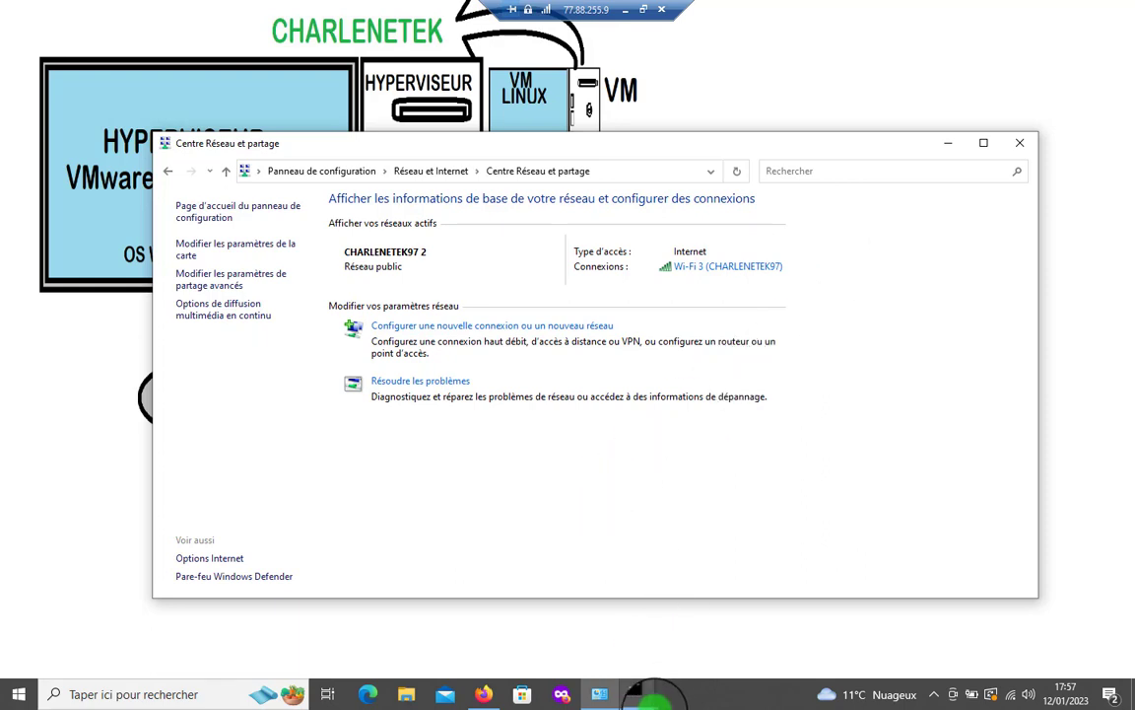
Step: Run ipconfig in the existing Command Prompt, highlight the Wi-Fi 3 IPv4 address in the new output, and dismiss the Remote Desktop error
{"action": "left_click", "coordinate": [645, 696]}
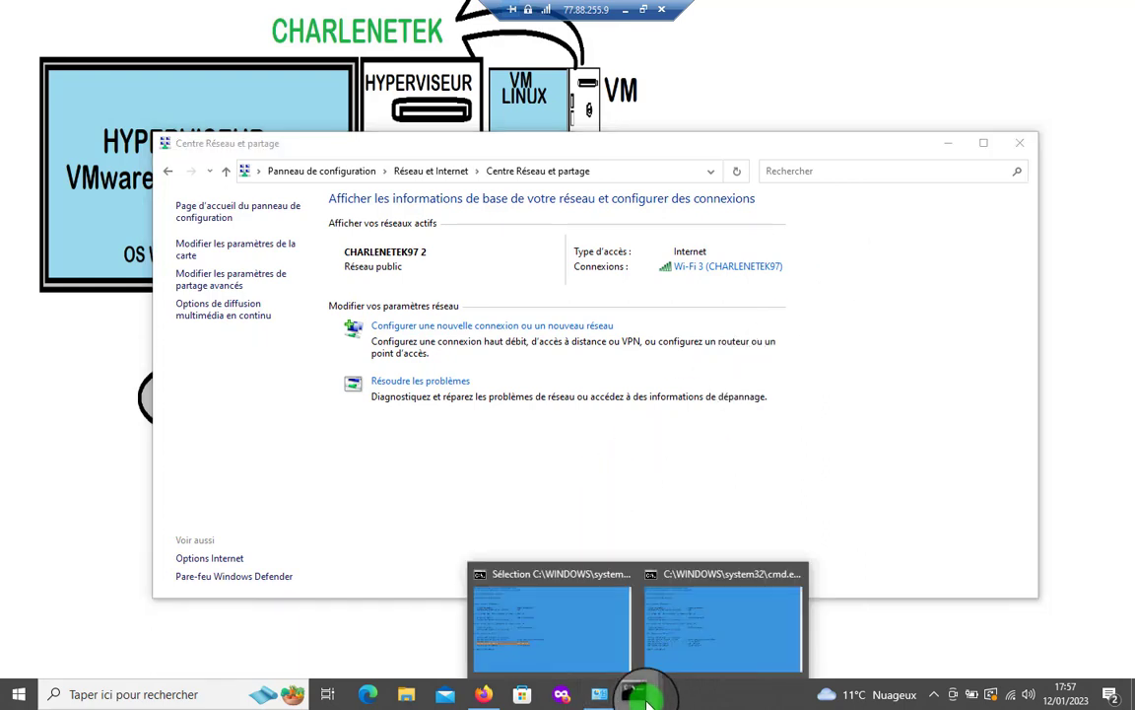
{"action": "left_click", "coordinate": [680, 636]}
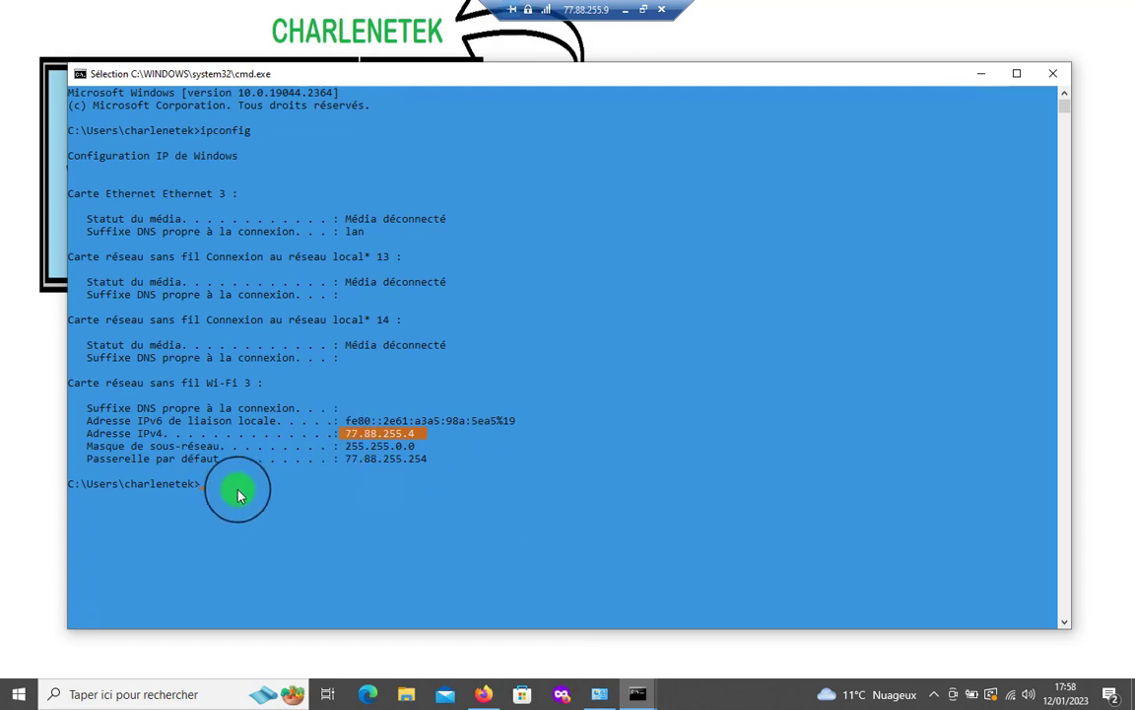
{"action": "type", "text": "i"}
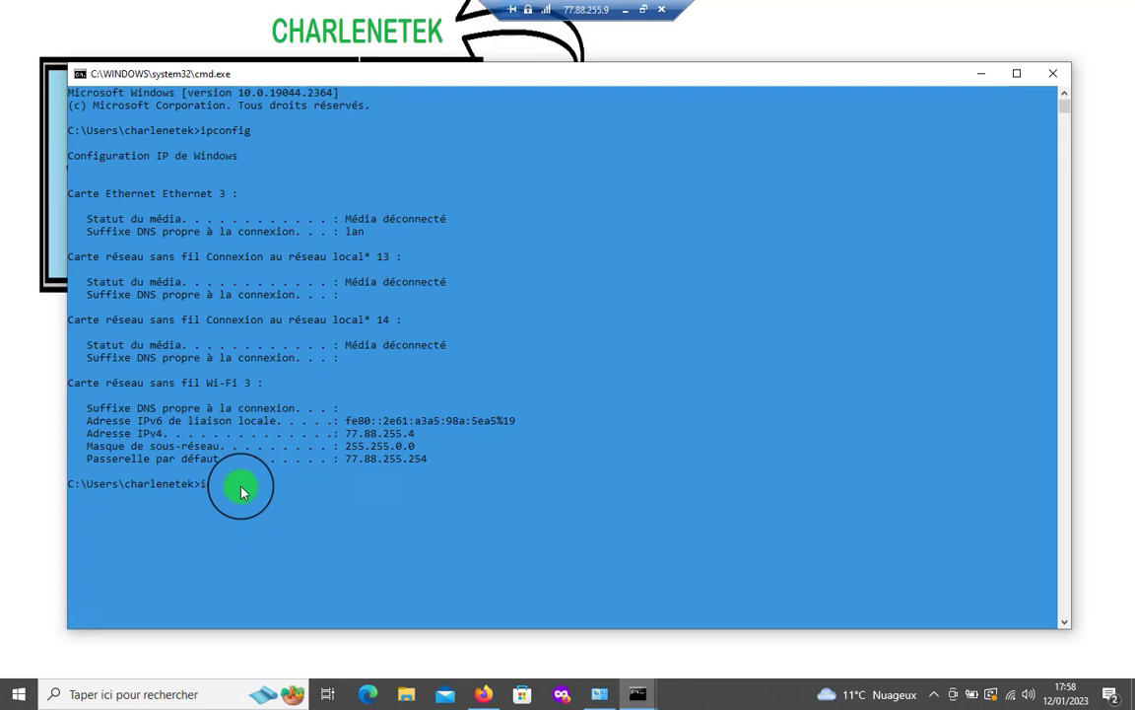
{"action": "type", "text": "pconfig"}
{"action": "key", "text": "Return"}
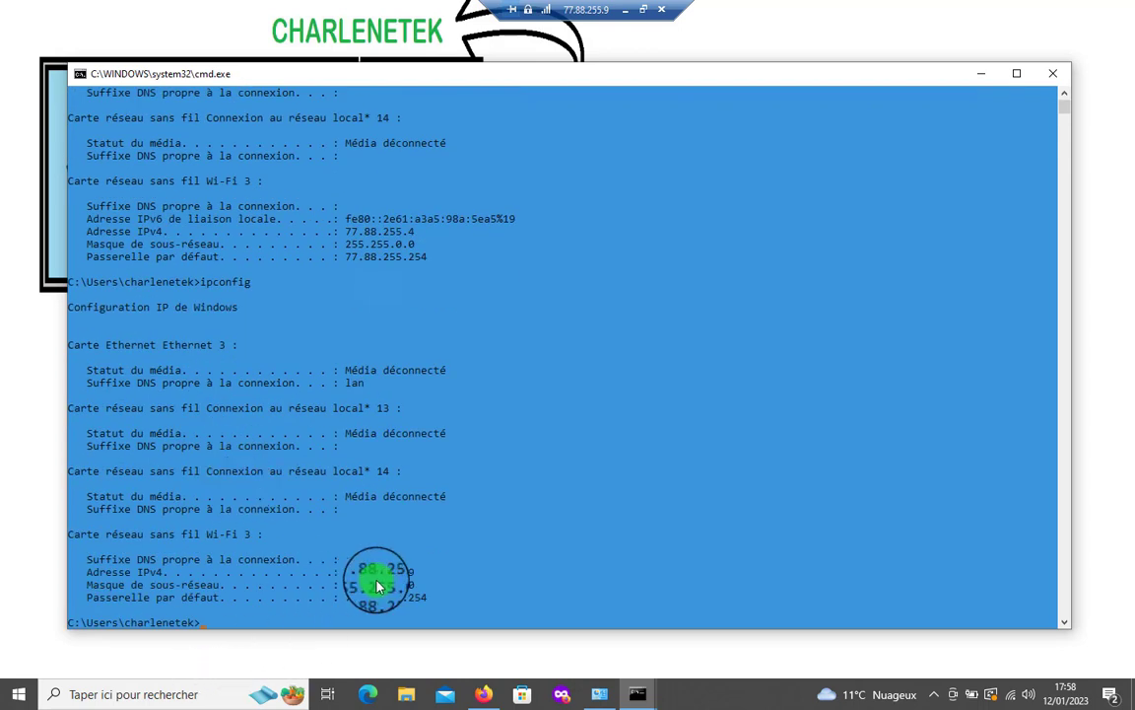
{"action": "left_click_drag", "start_coordinate": [416, 577], "coordinate": [333, 577]}
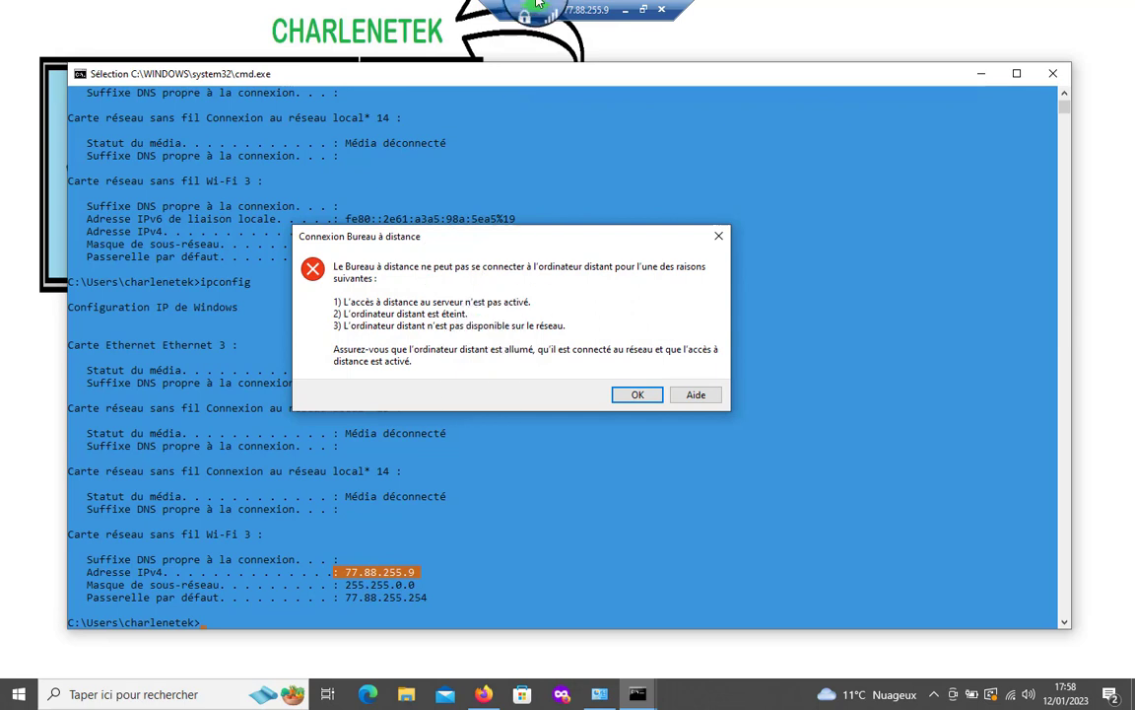
{"action": "left_click", "coordinate": [719, 236]}
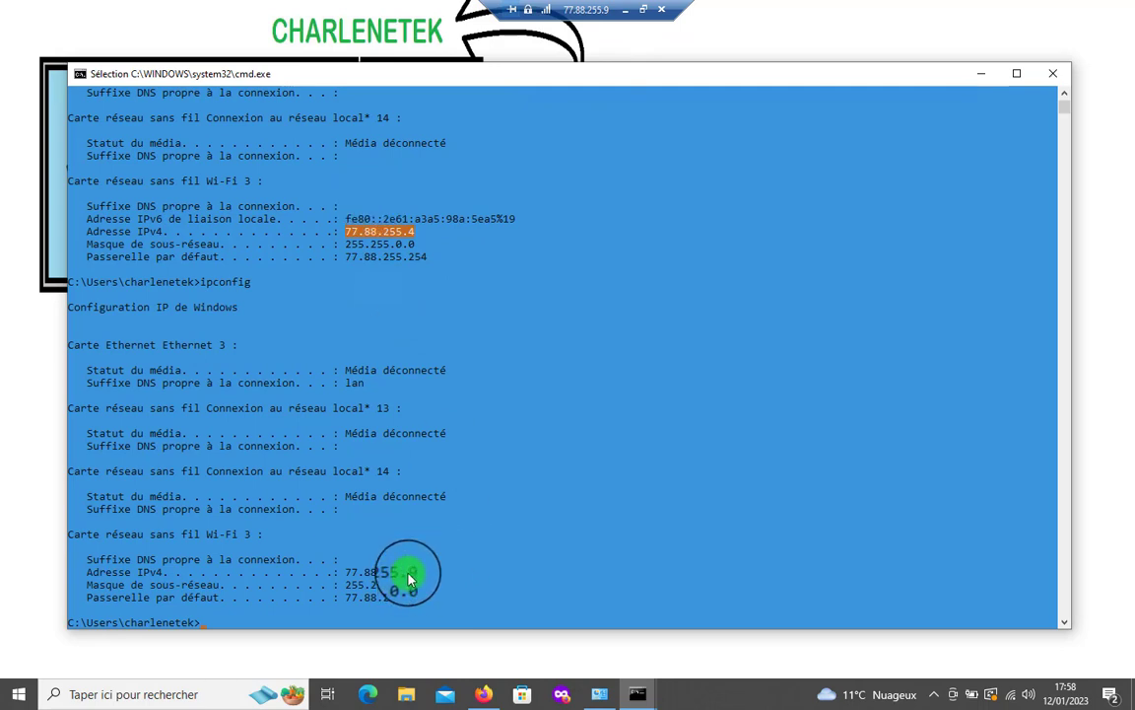
{"action": "left_click_drag", "start_coordinate": [414, 574], "coordinate": [353, 565]}
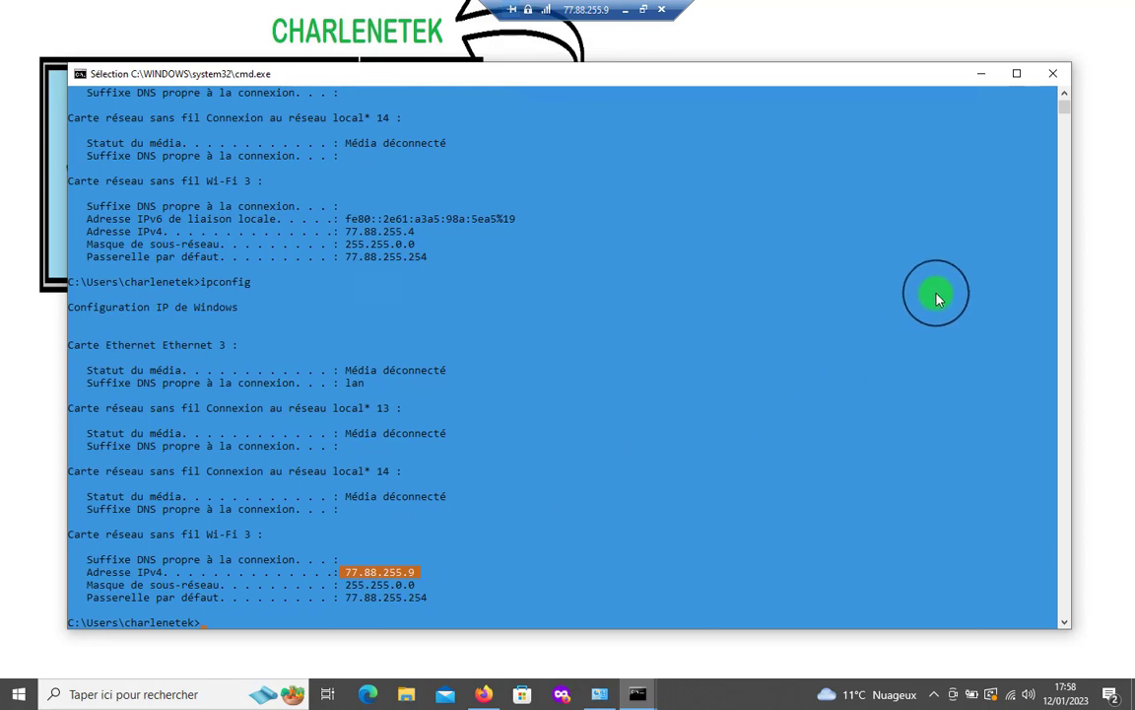
Step: Minimize the Command Prompt, close the Network and Sharing Center, and minimize the 77.88.255.9 remote session
{"action": "left_click", "coordinate": [979, 74]}
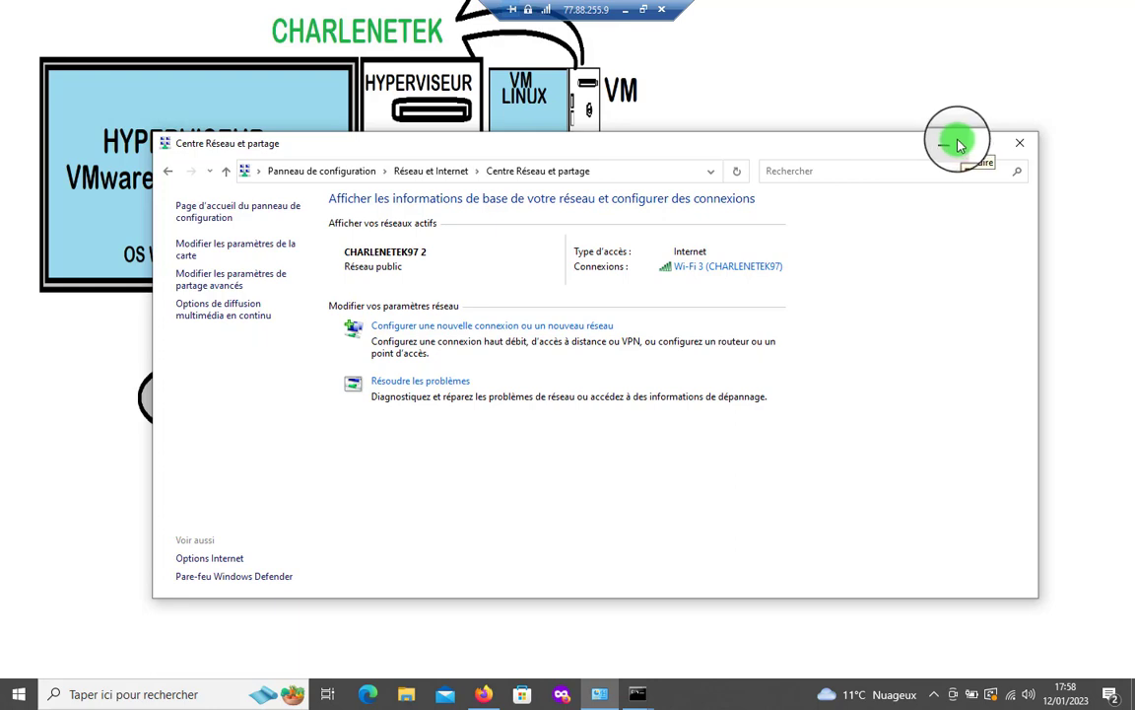
{"action": "left_click", "coordinate": [1016, 145]}
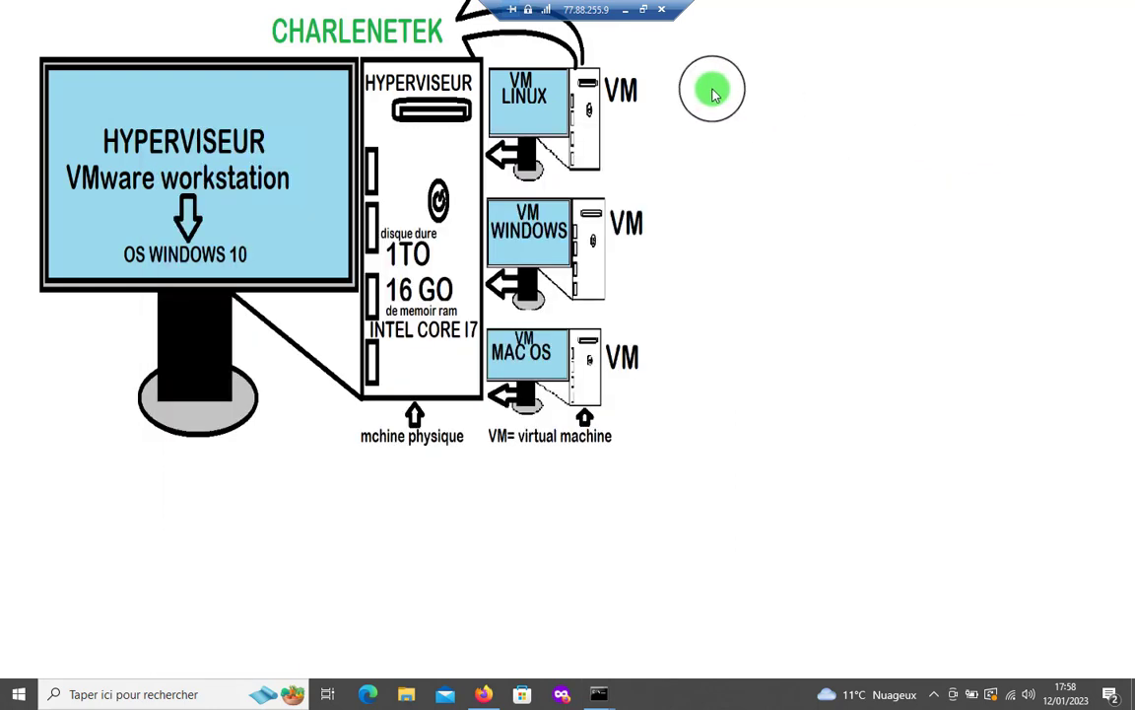
{"action": "left_click", "coordinate": [631, 10]}
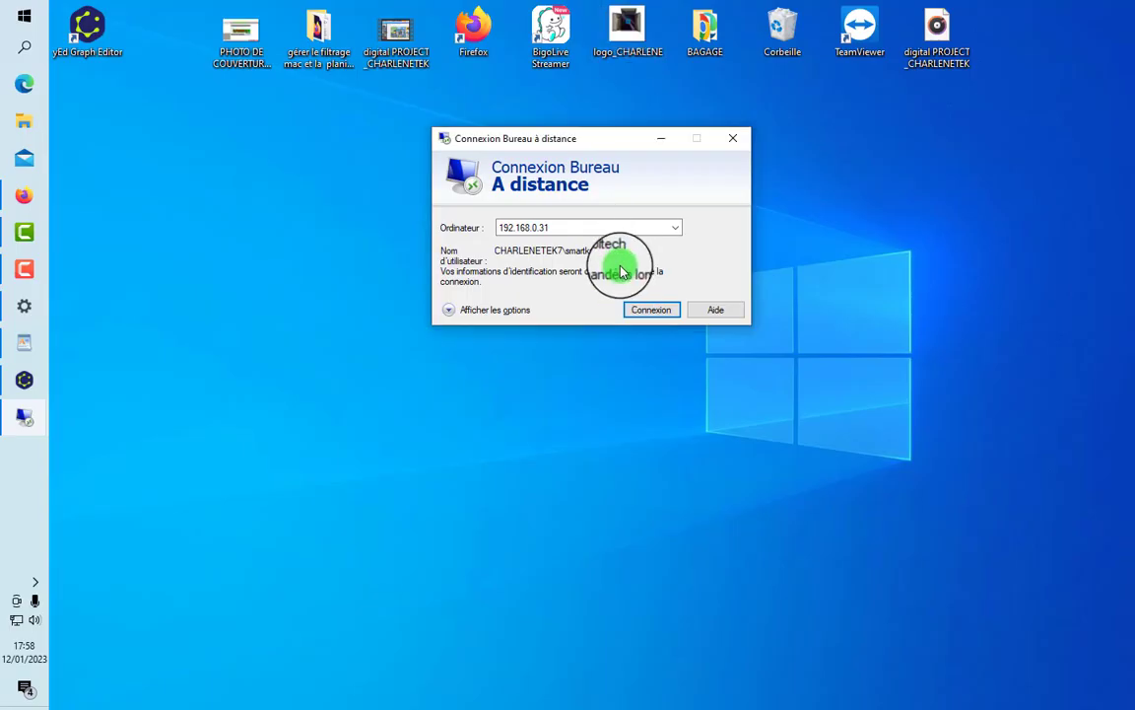
Step: Try to open a Remote Desktop connection to 192.168.0.31 and dismiss the resulting dialog
{"action": "double_click", "coordinate": [567, 227]}
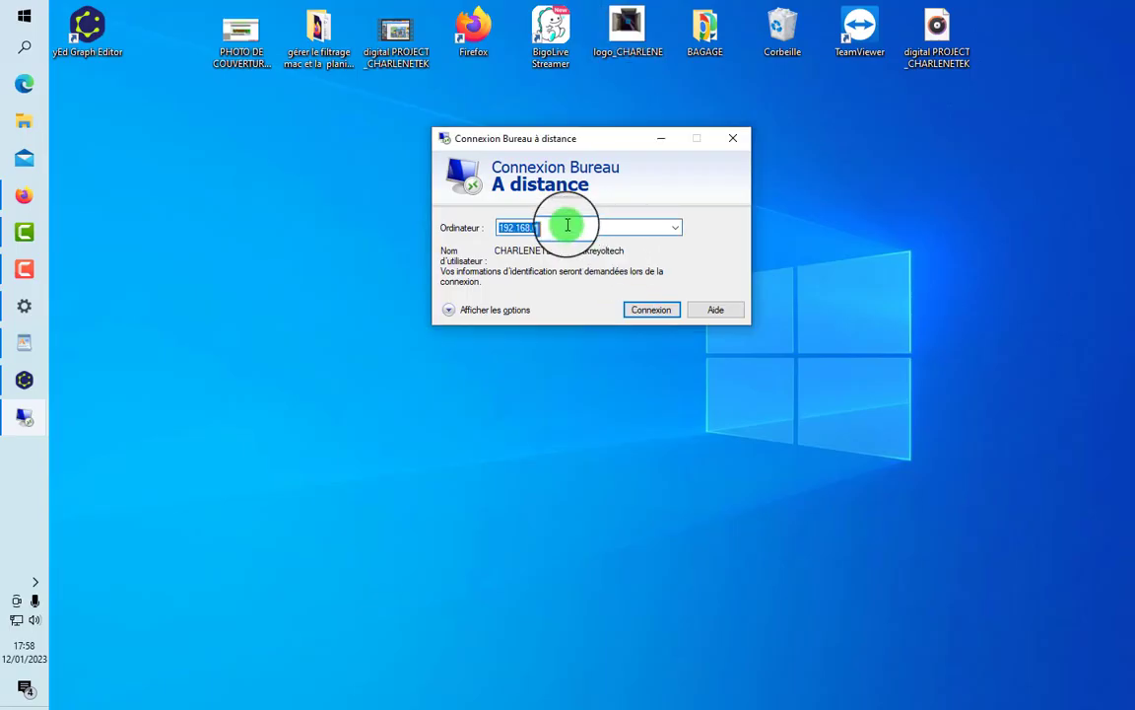
{"action": "type", "text": "192.168.0.31"}
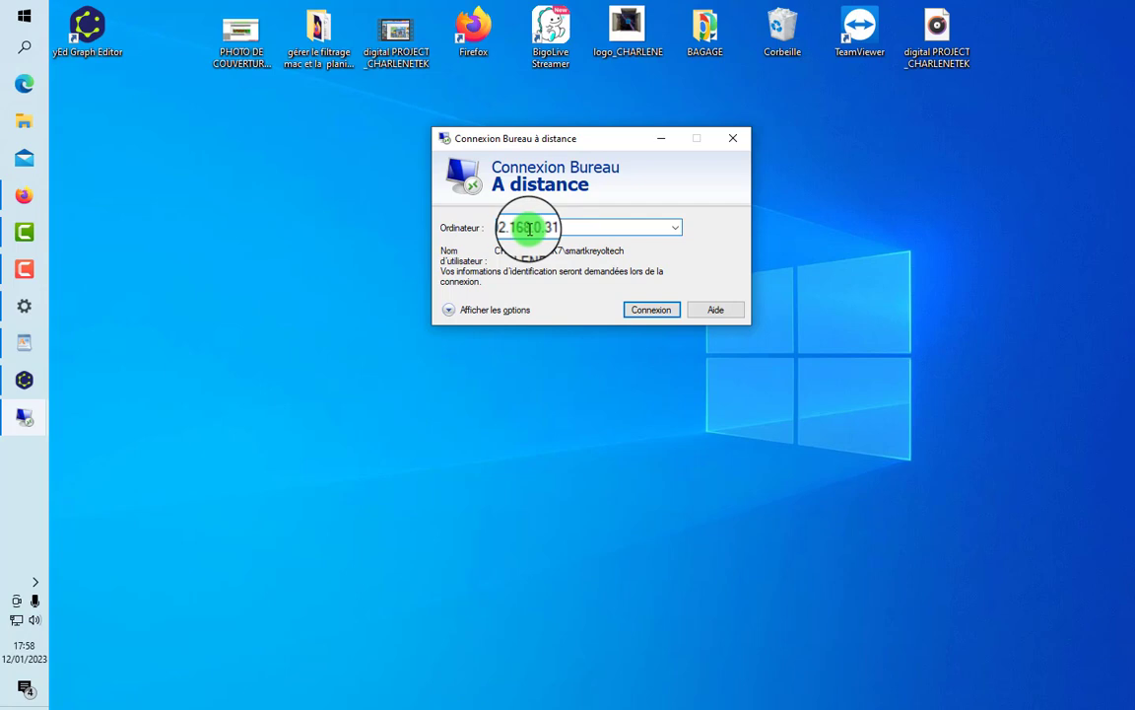
{"action": "left_click", "coordinate": [648, 311]}
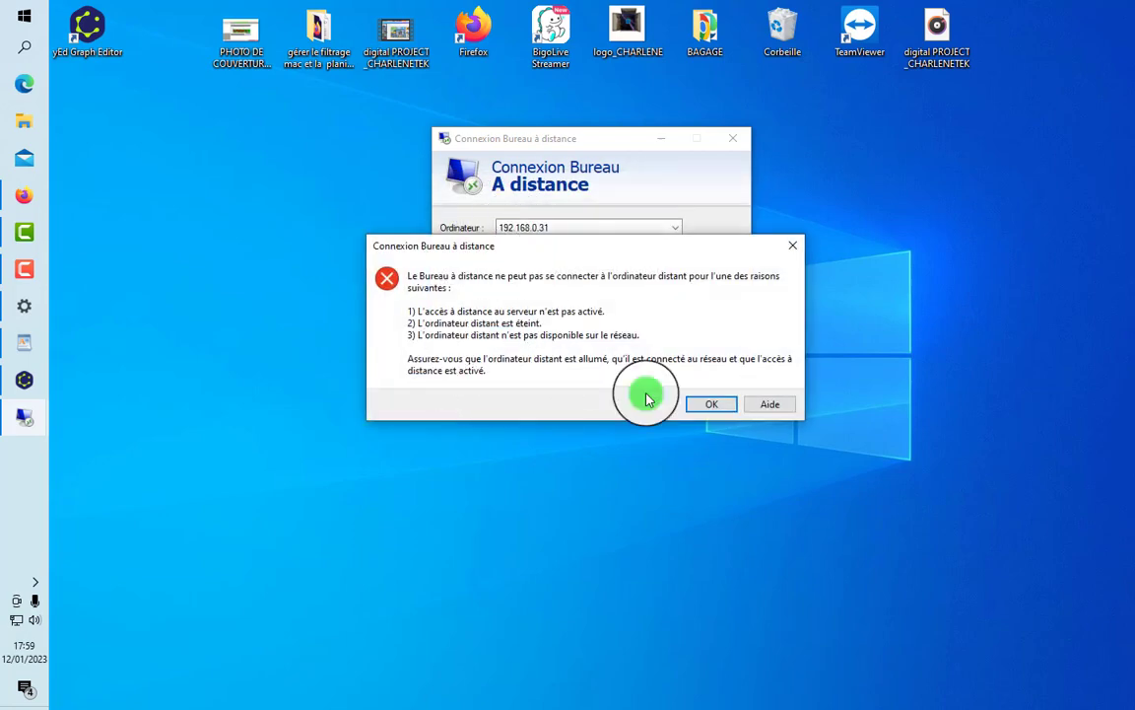
{"action": "left_click", "coordinate": [714, 403]}
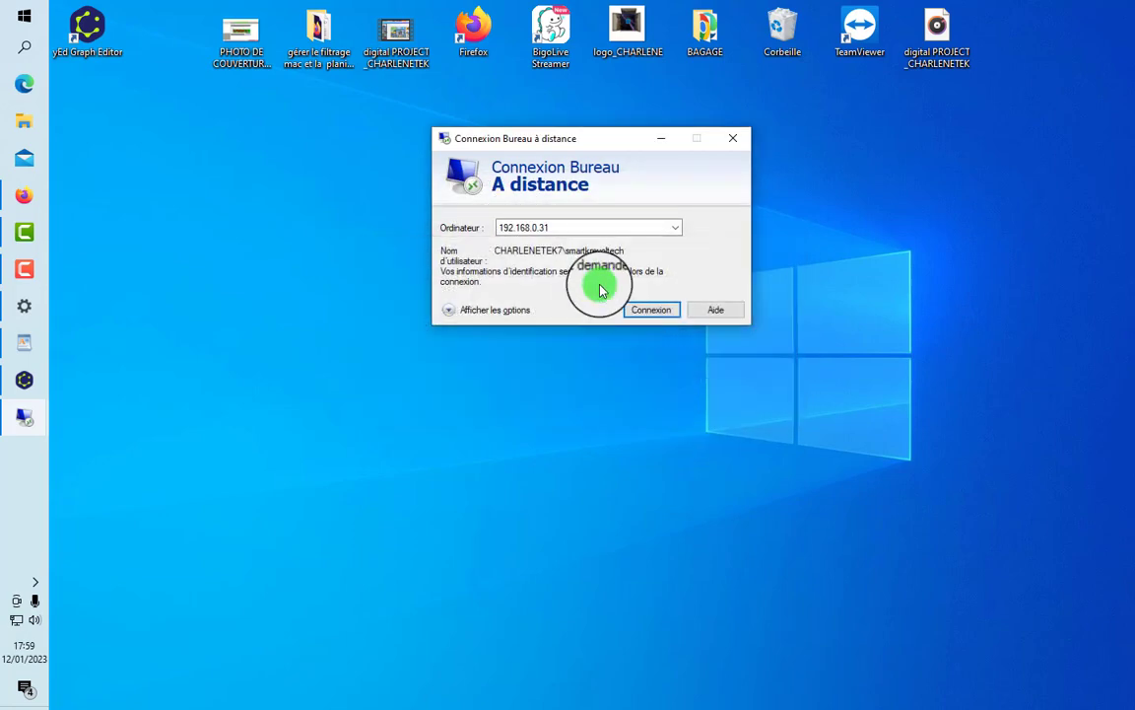
Step: Connect by Remote Desktop to 192.168.0.37, entering the account password
{"action": "left_click", "coordinate": [578, 233]}
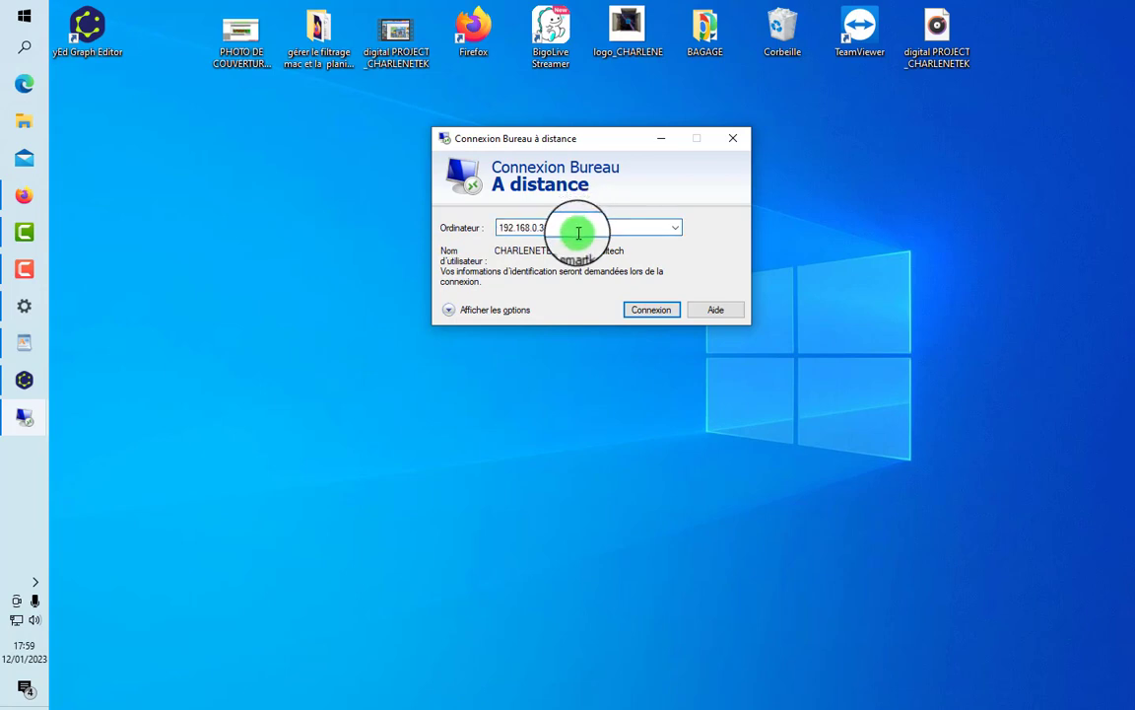
{"action": "key", "text": "BackSpace"}
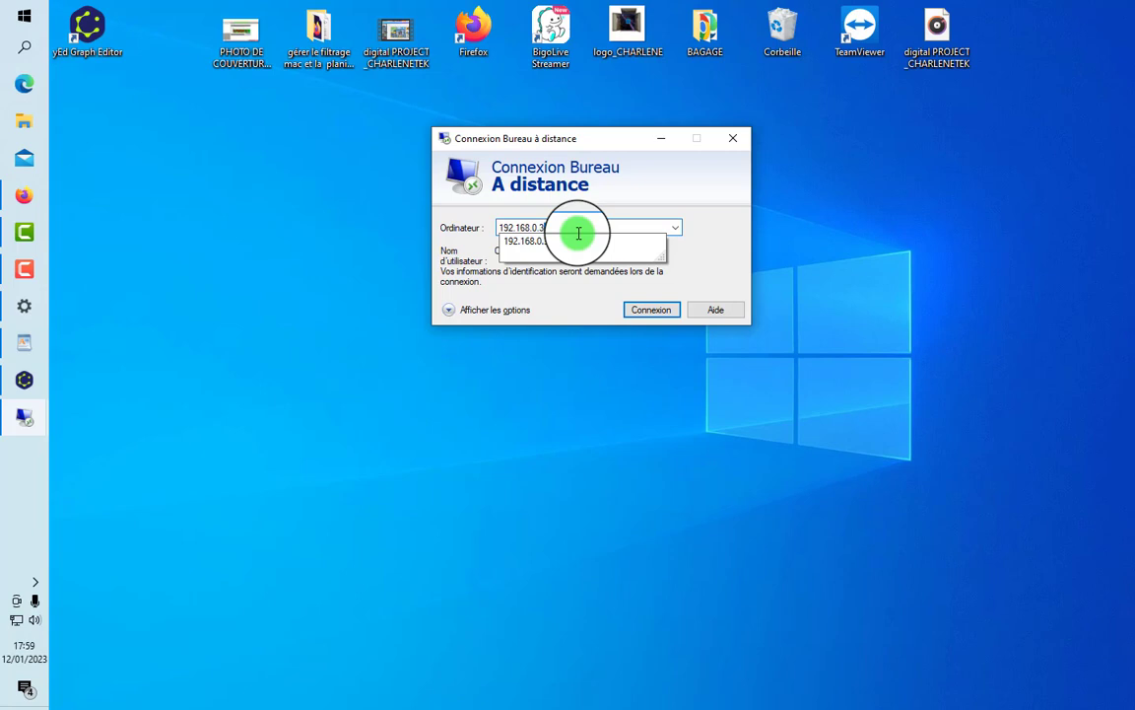
{"action": "type", "text": "7"}
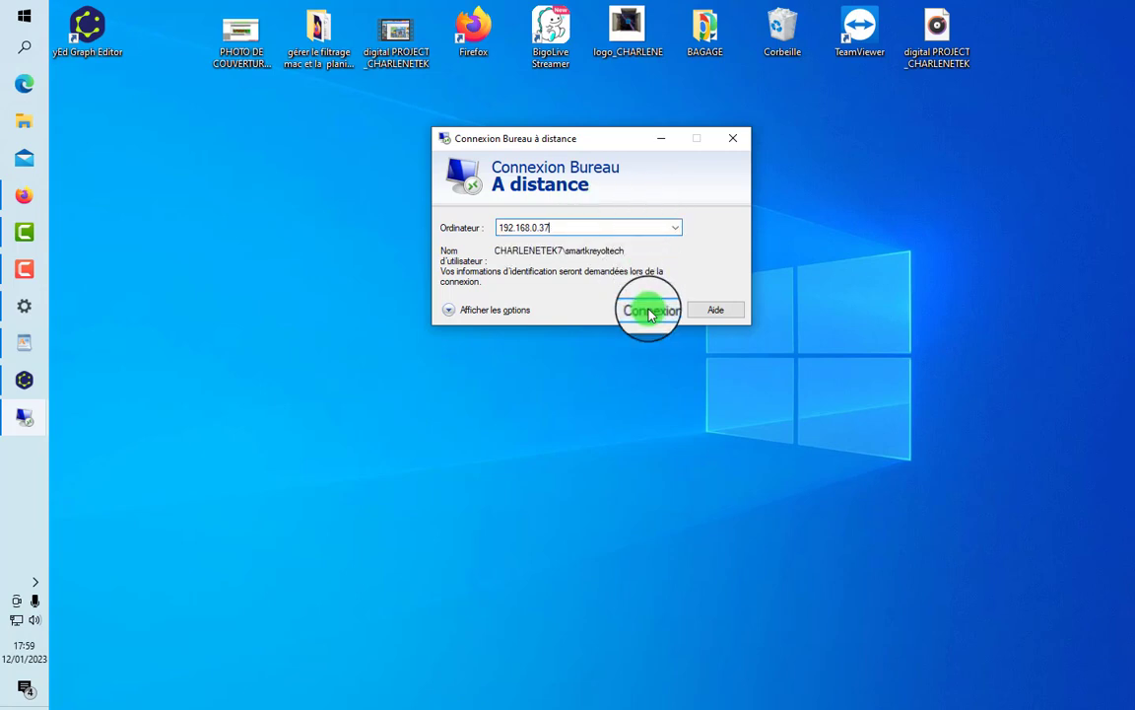
{"action": "left_click", "coordinate": [650, 314]}
{"action": "left_click", "coordinate": [532, 221]}
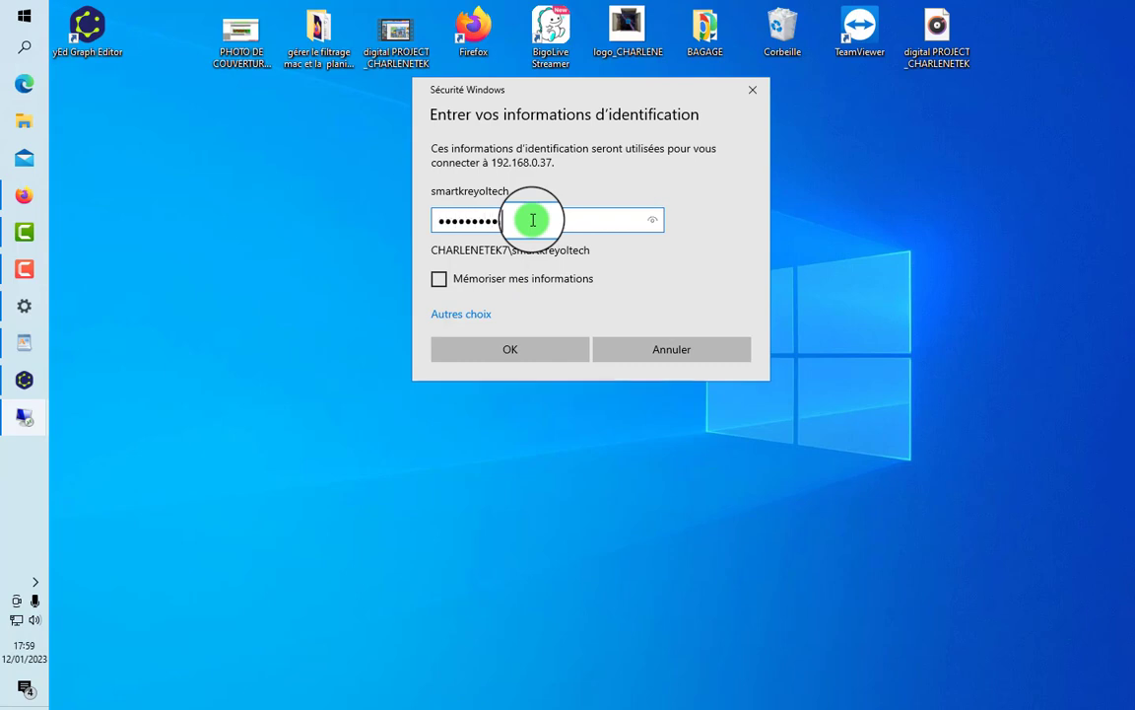
{"action": "key", "text": "Return"}
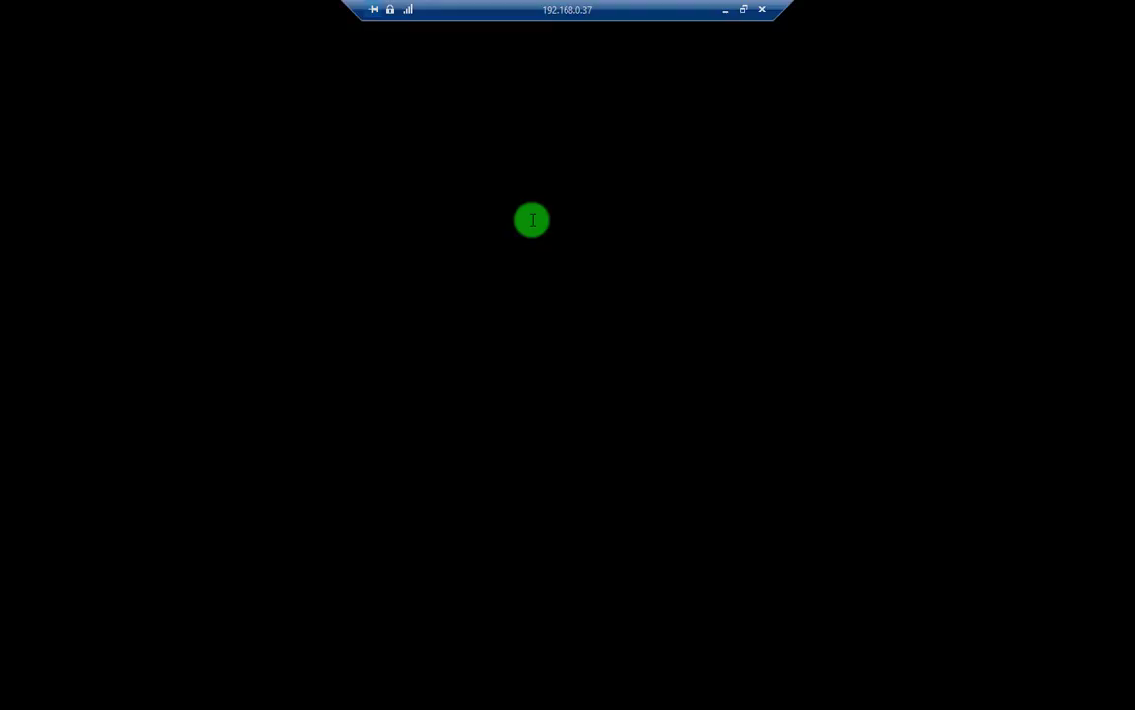
Step: Reposition the 192.168.0.37 session's connection bar and close the F.A.I status window
{"action": "left_click_drag", "start_coordinate": [357, 12], "coordinate": [605, 27]}
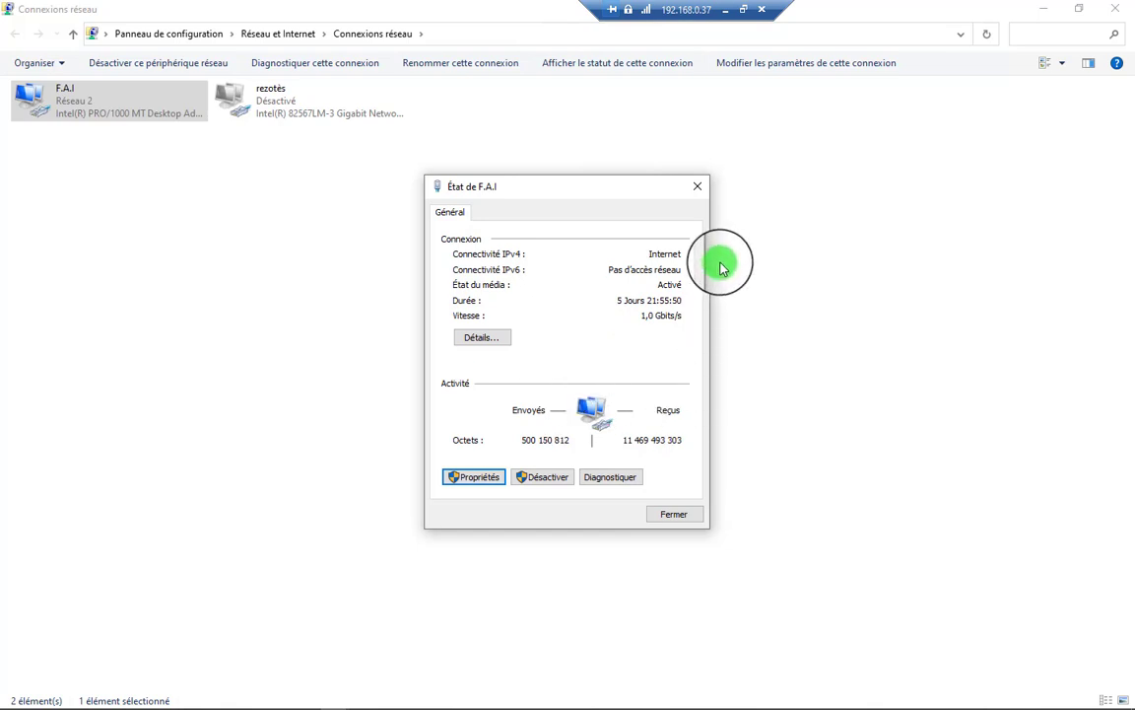
{"action": "left_click_drag", "start_coordinate": [777, 9], "coordinate": [536, 28]}
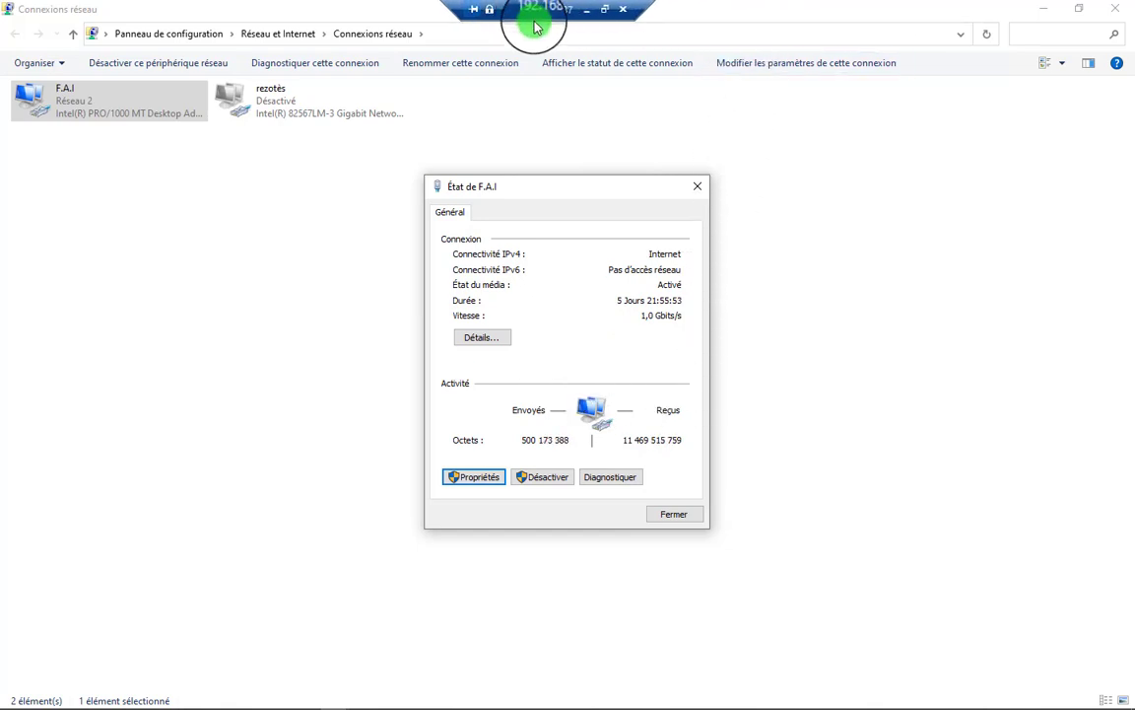
{"action": "left_click", "coordinate": [670, 514]}
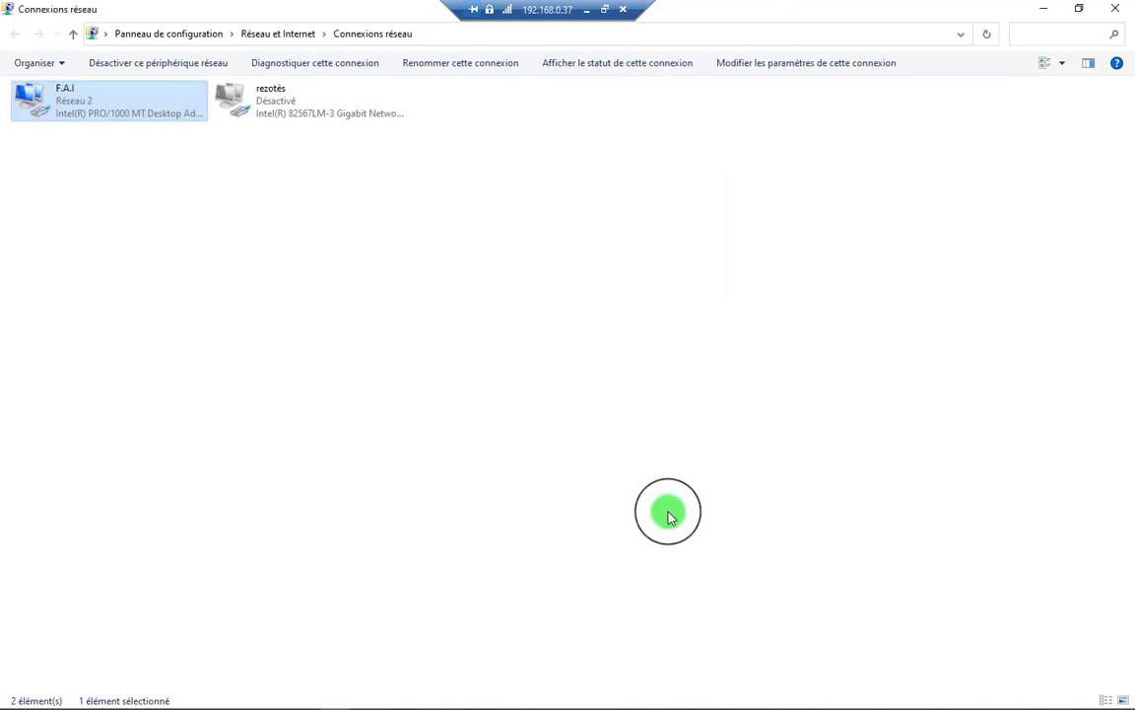
Step: Open a Command Prompt on the 192.168.0.37 machine, run ipconfig, and highlight the F.A.I adapter's IPv4 address
{"action": "key", "text": "super+r"}
{"action": "key", "text": "Return"}
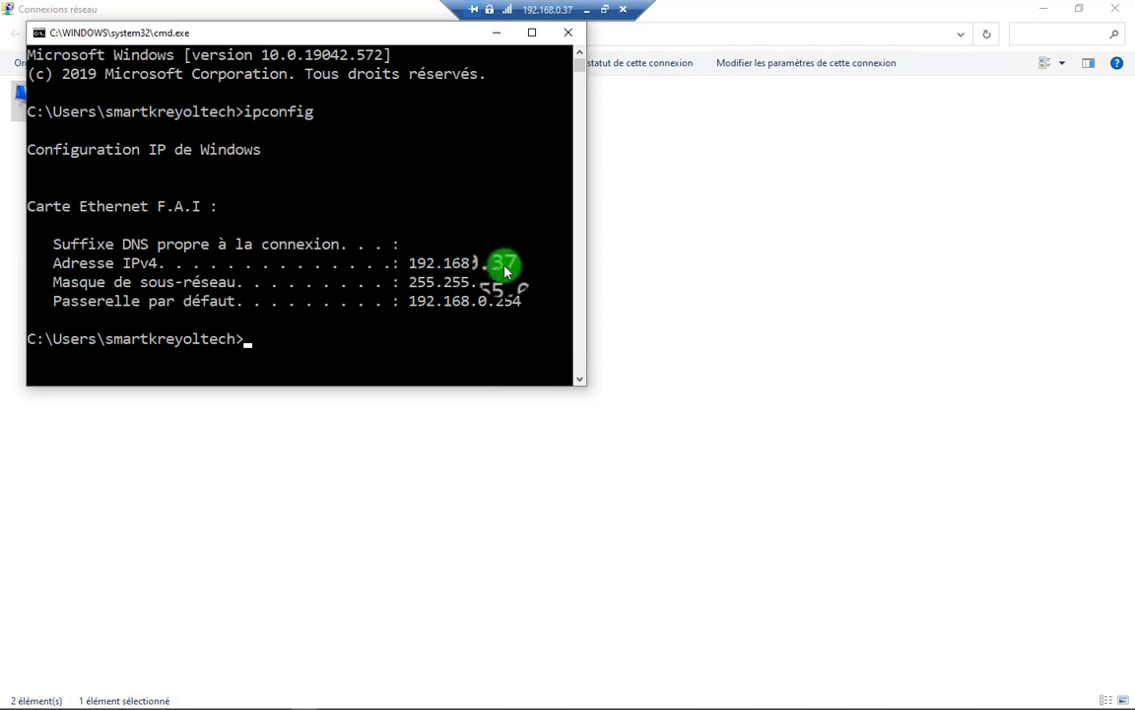
{"action": "left_click_drag", "start_coordinate": [509, 264], "coordinate": [409, 263]}
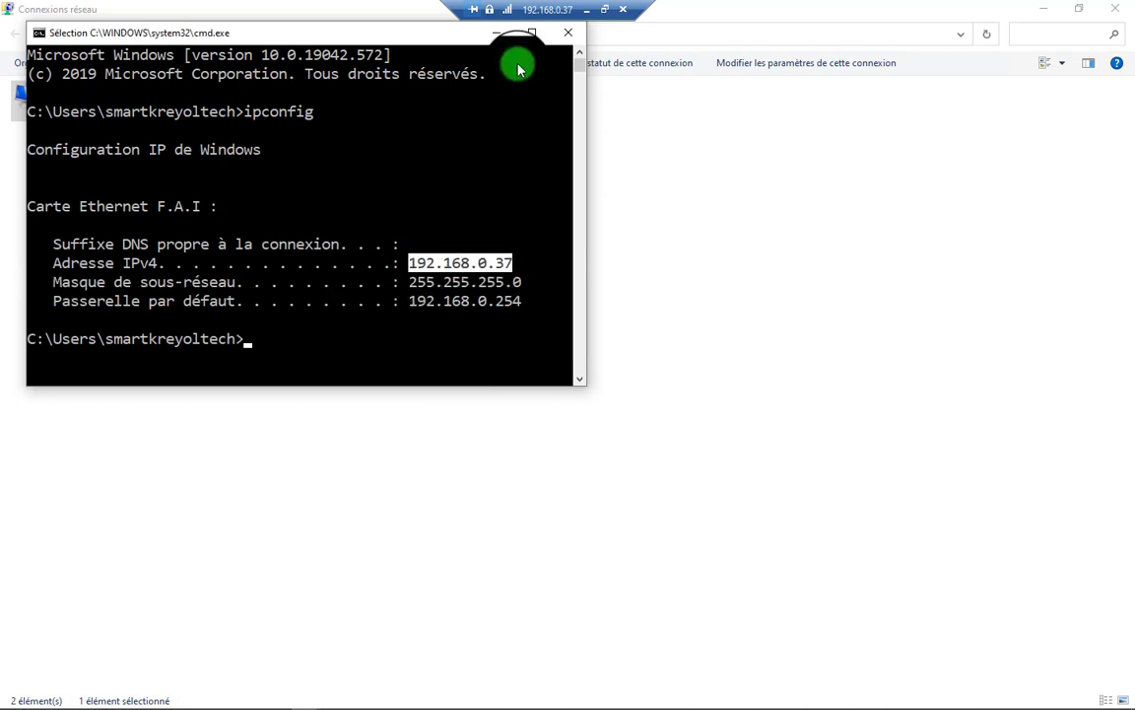
Step: Maximize the Command Prompt and change its text to green with the command color a
{"action": "left_click", "coordinate": [531, 32]}
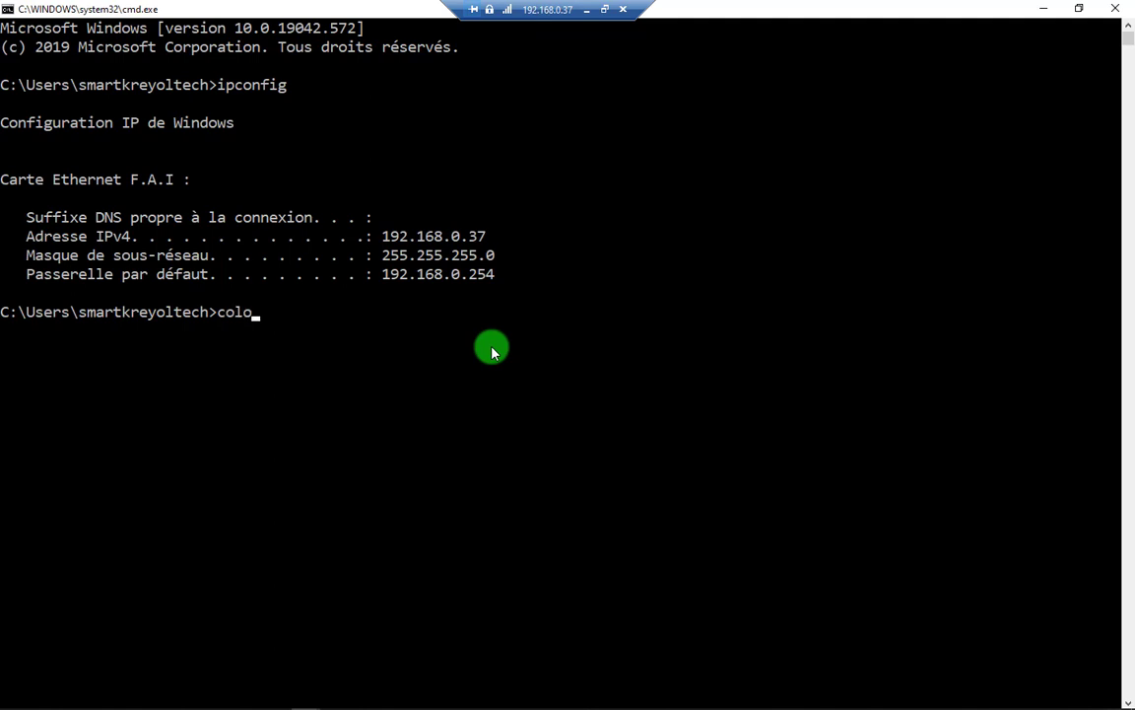
{"action": "key", "text": "Return"}
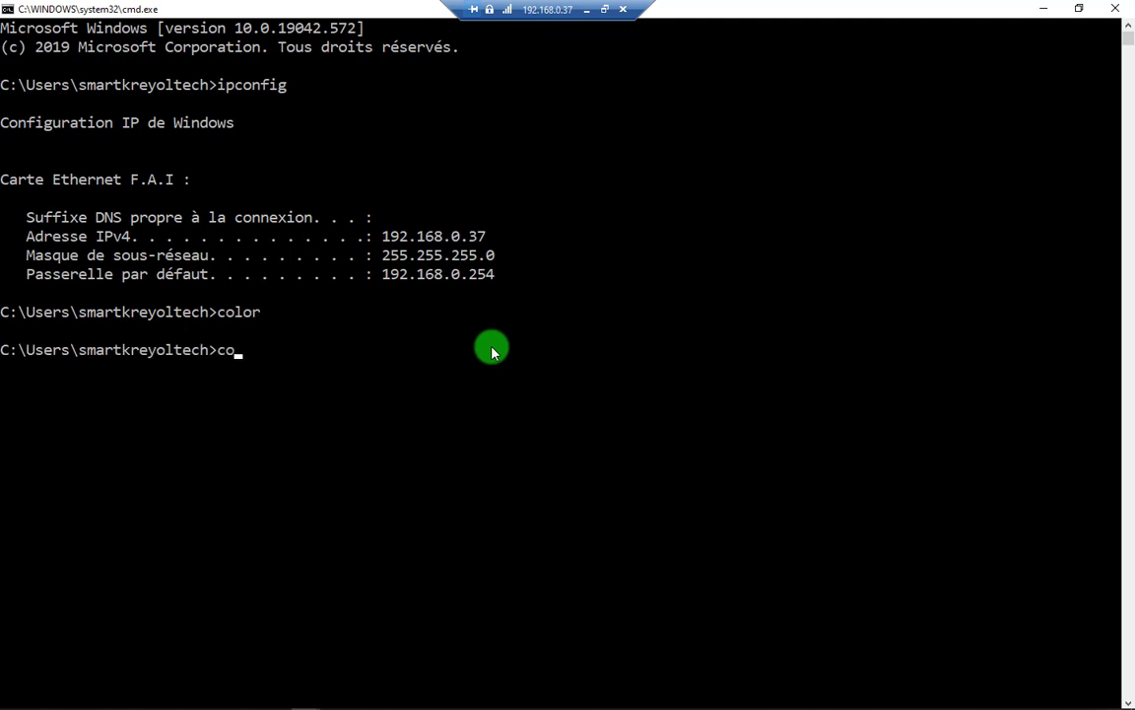
{"action": "type", "text": "color a"}
{"action": "key", "text": "Return"}
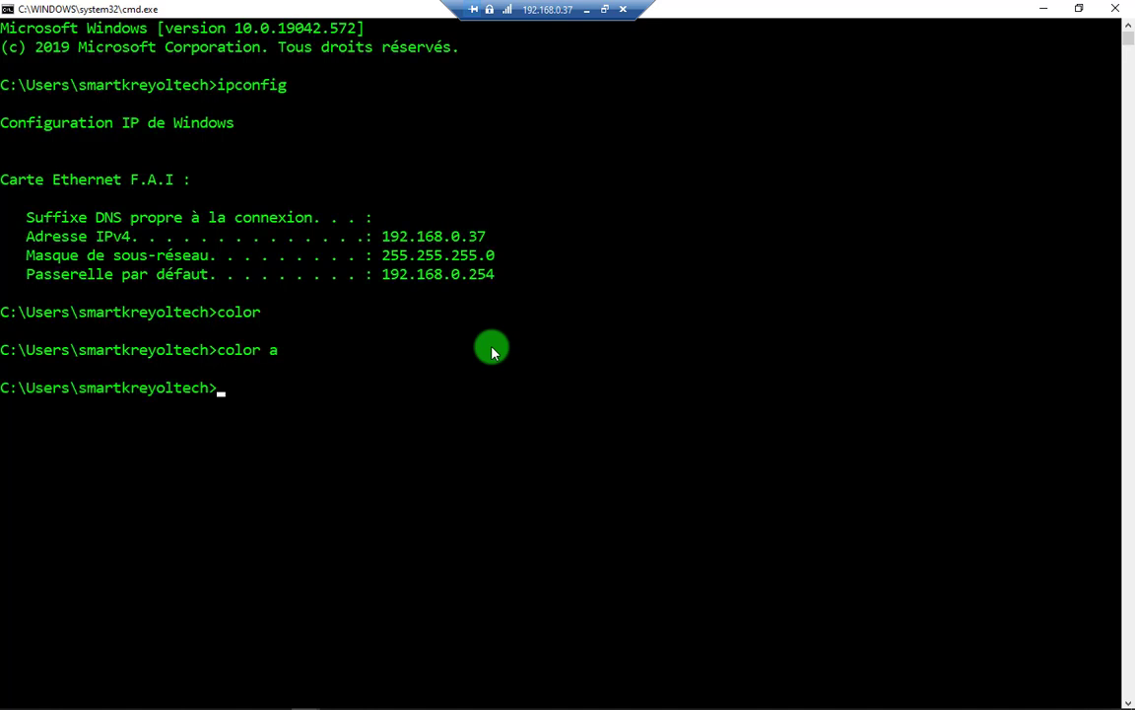
Step: Mark the F.A.I adapter's IPv4 address in the output, and minimize the Command Prompt and the 192.168.0.37 session
{"action": "left_click_drag", "start_coordinate": [485, 236], "coordinate": [395, 241]}
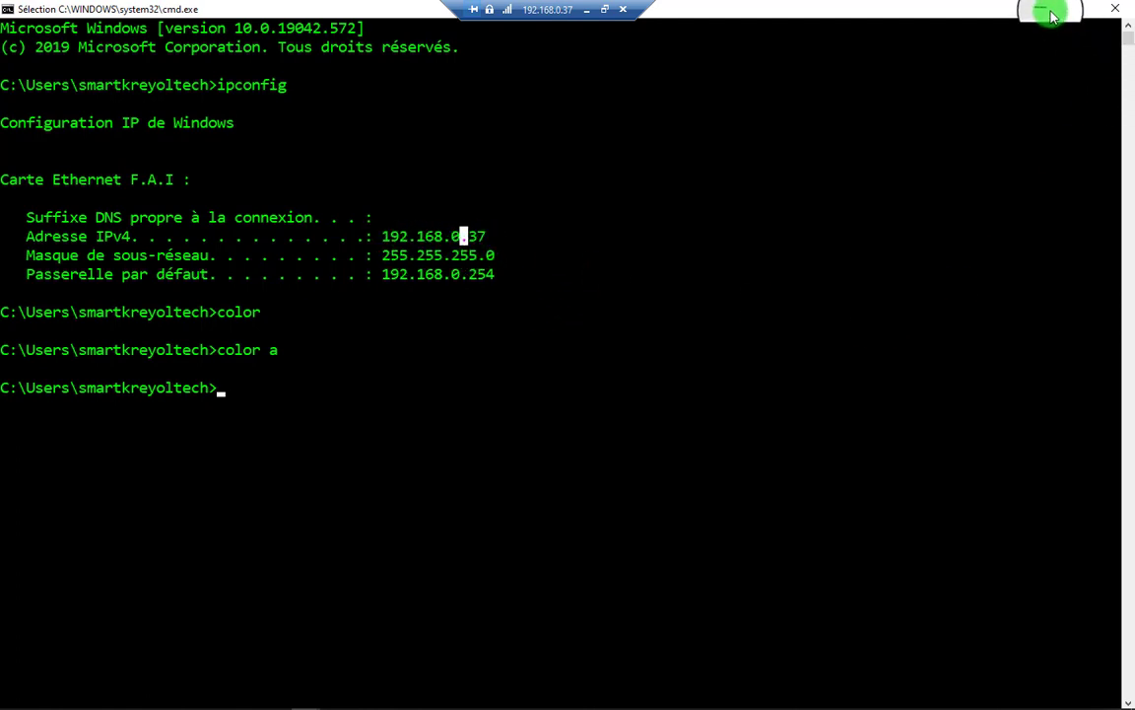
{"action": "left_click", "coordinate": [1048, 12]}
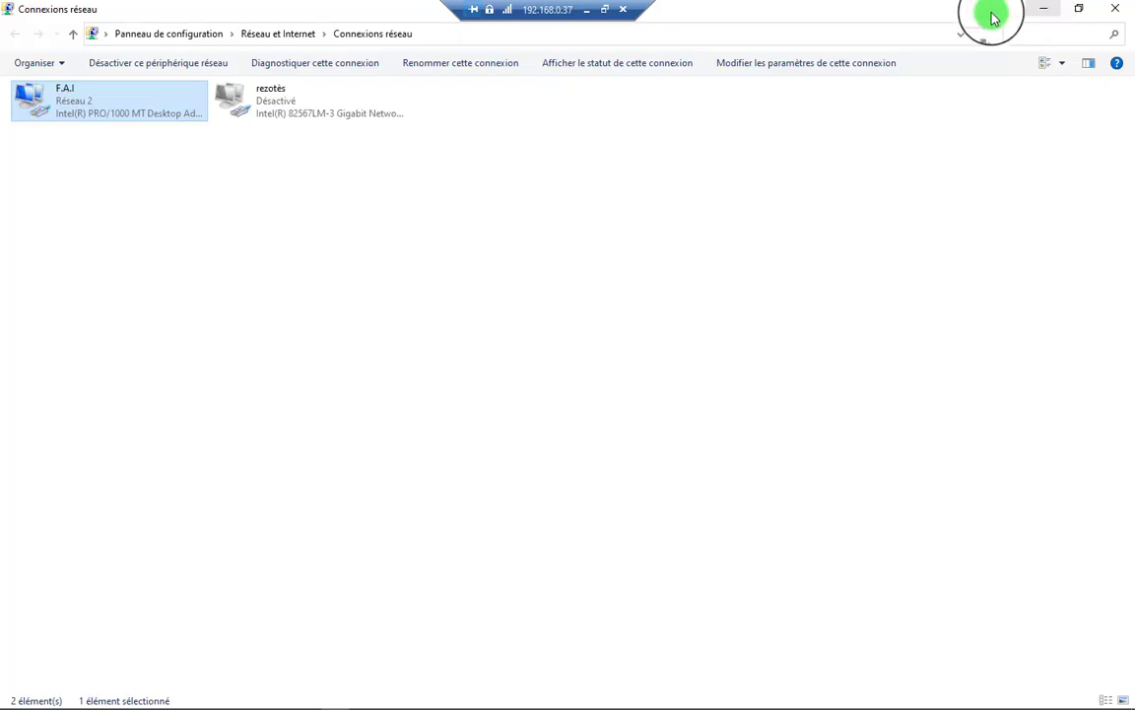
{"action": "left_click", "coordinate": [583, 10]}
Step: Bring up the 77.88.255.9 remote session and disconnect it, accepting the disconnection notice
{"action": "mouse_move", "coordinate": [13, 418]}
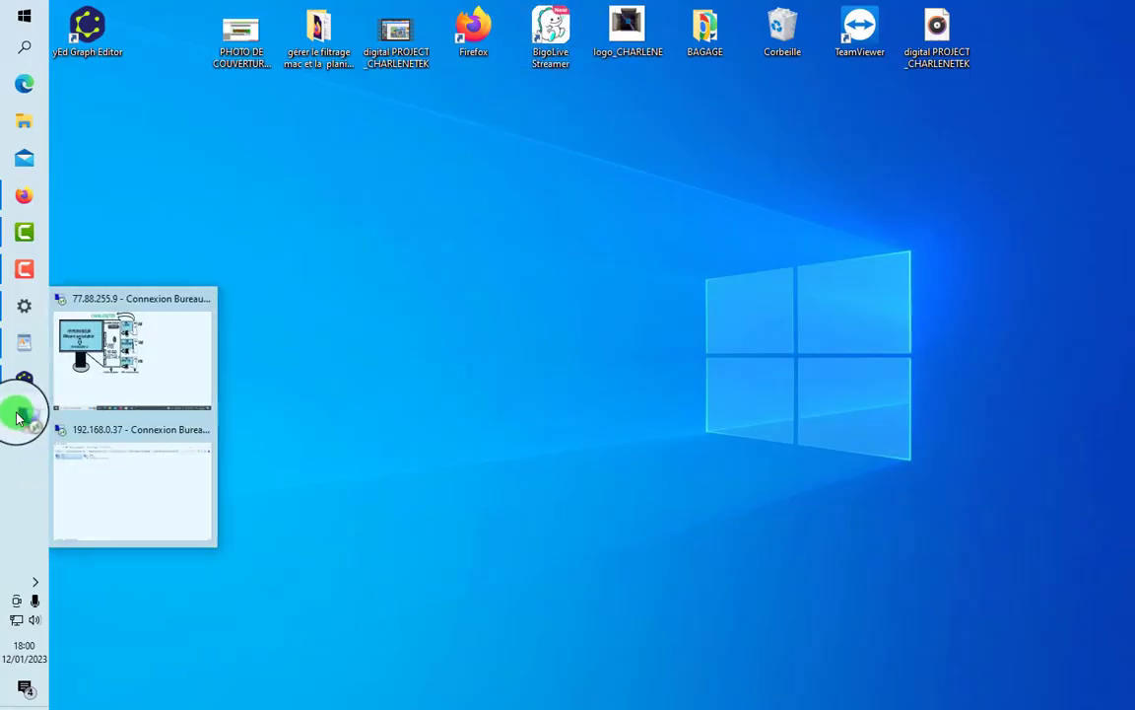
{"action": "left_click", "coordinate": [117, 379]}
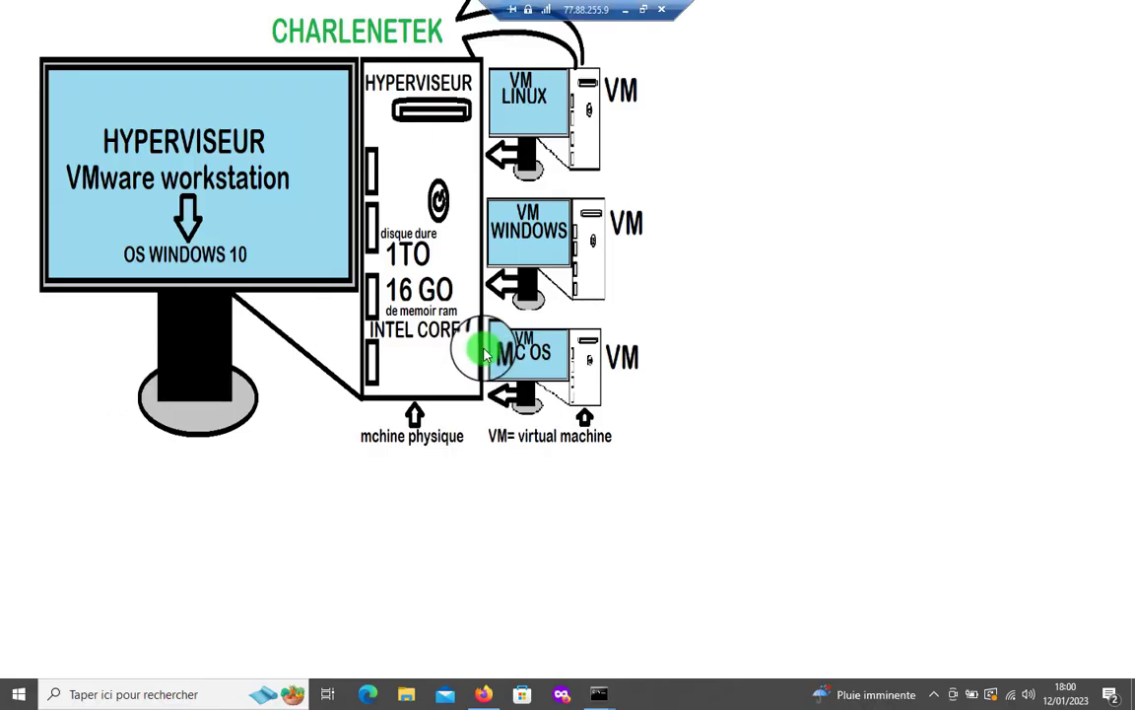
{"action": "left_click", "coordinate": [660, 11]}
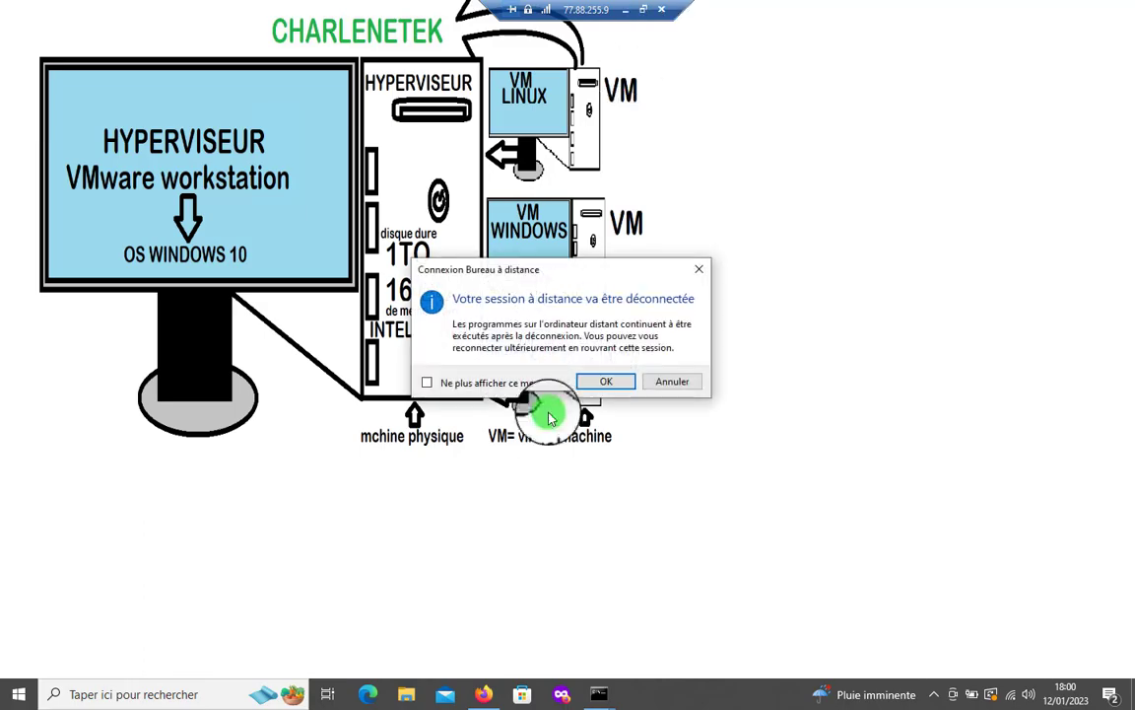
{"action": "left_click", "coordinate": [603, 383]}
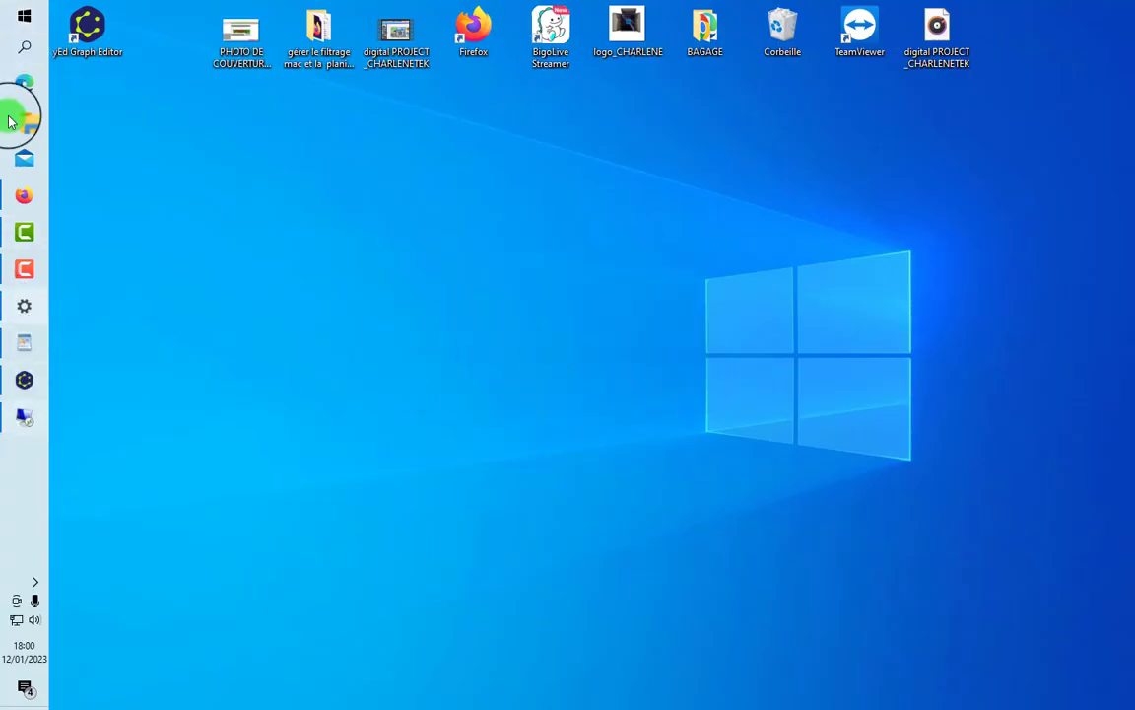
Step: Find and open the Remote Desktop Connection client on the local machine
{"action": "left_click", "coordinate": [23, 17]}
{"action": "type", "text": "co"}
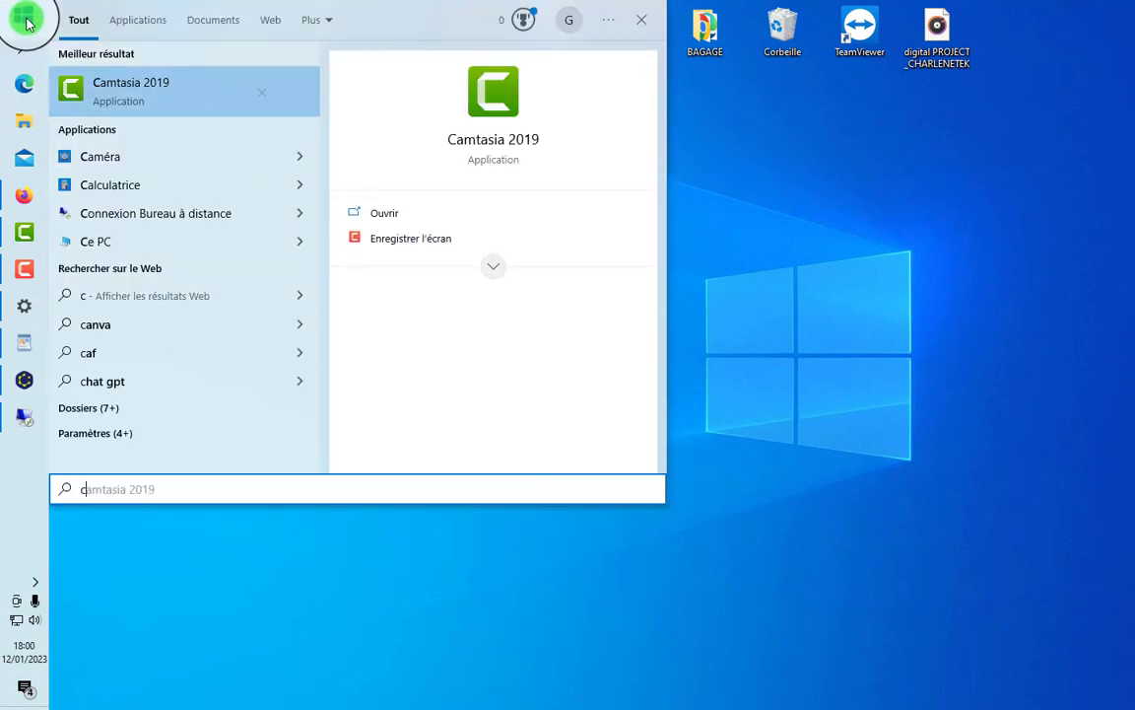
{"action": "left_click", "coordinate": [143, 92]}
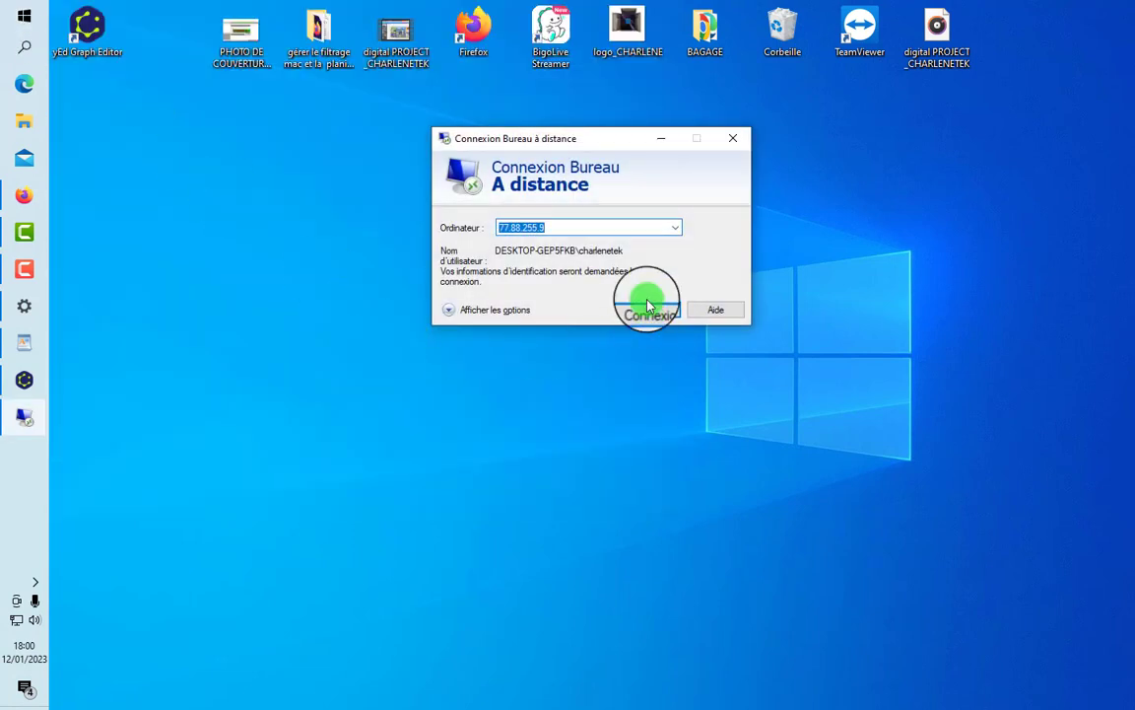
Step: Try to connect to the computer 77.88.255.4 and dismiss the resulting message
{"action": "left_click", "coordinate": [586, 227]}
{"action": "key", "text": "BackSpace"}
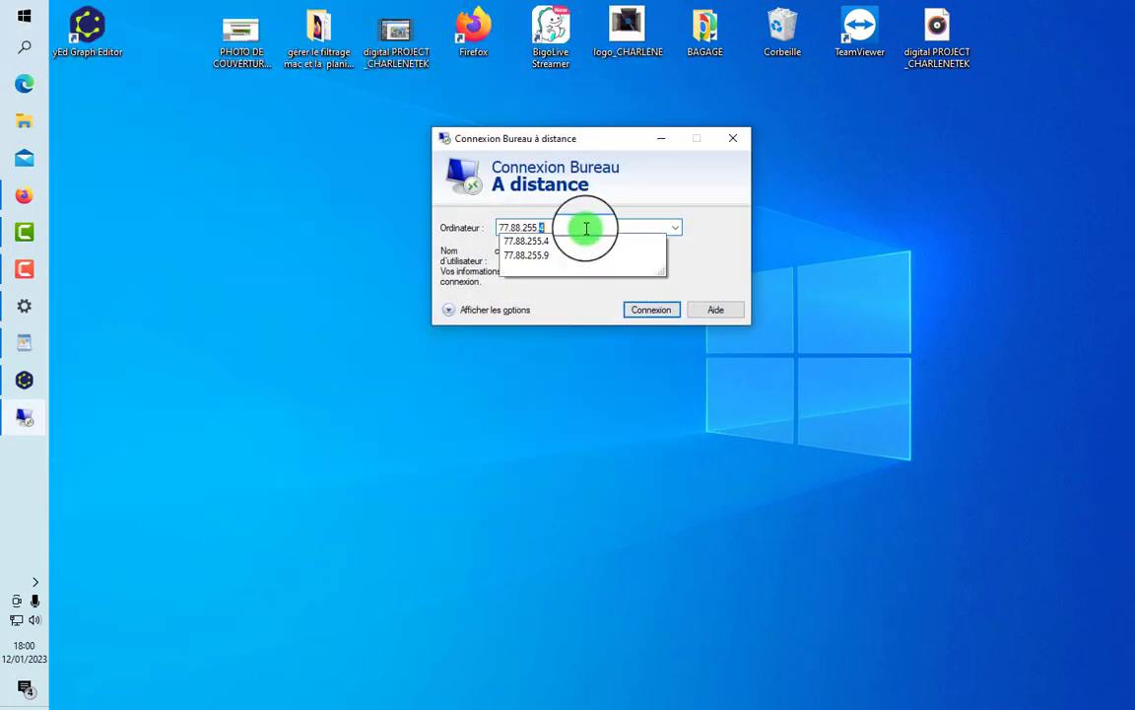
{"action": "type", "text": "4"}
{"action": "key", "text": "Return"}
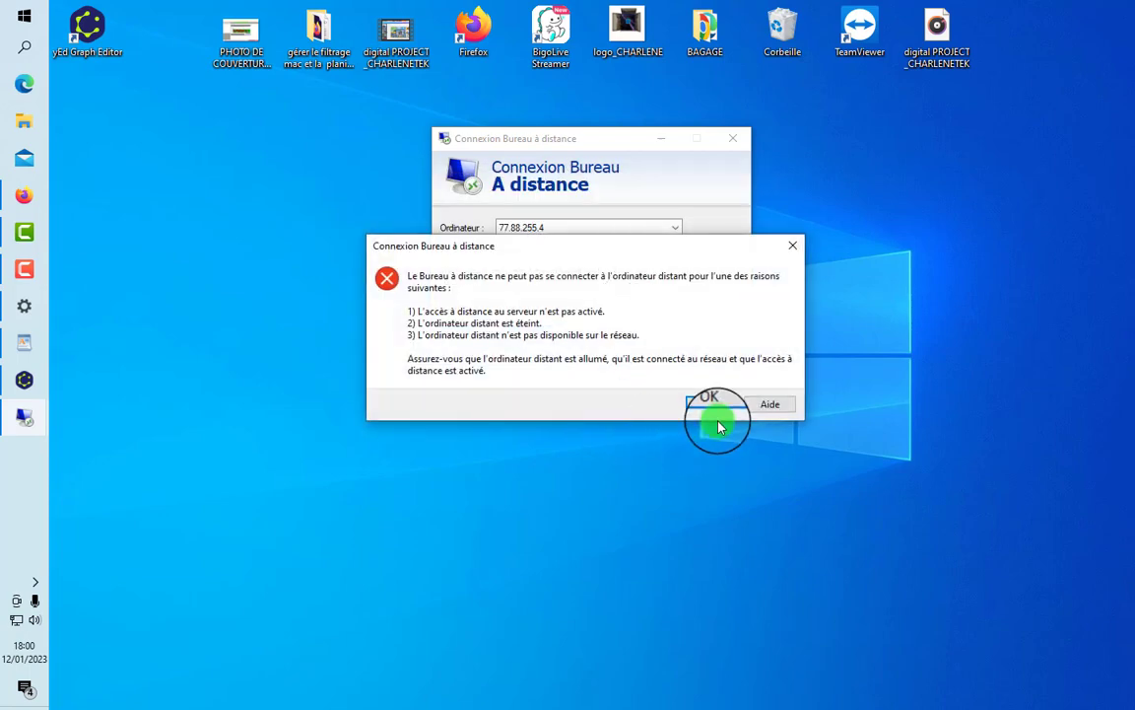
{"action": "left_click", "coordinate": [709, 406]}
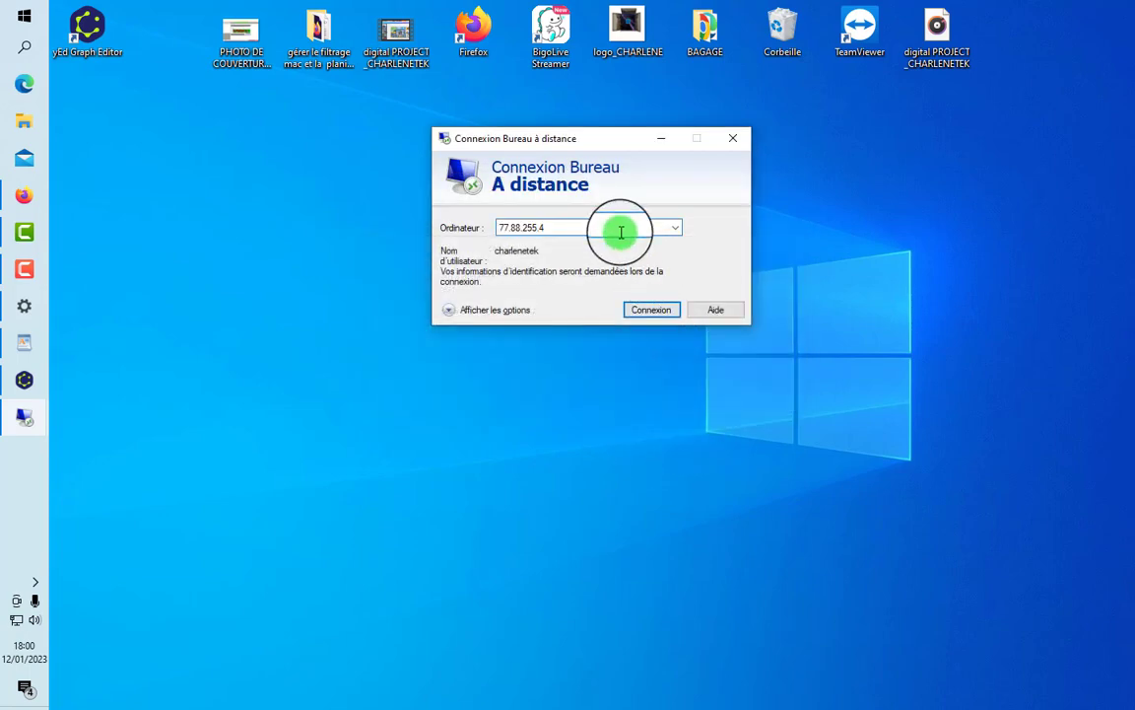
Step: Change the target computer to 77.88.255.37, try to connect to it, and dismiss the resulting message
{"action": "key", "text": "BackSpace"}
{"action": "key", "text": "BackSpace"}
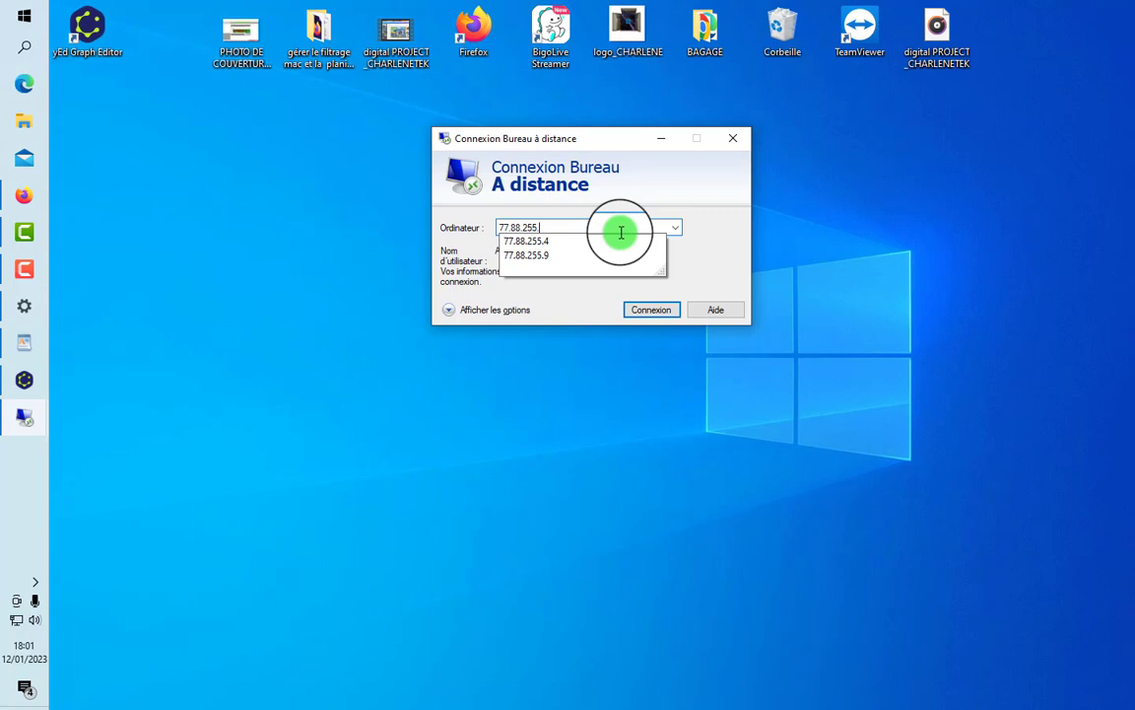
{"action": "type", "text": "37"}
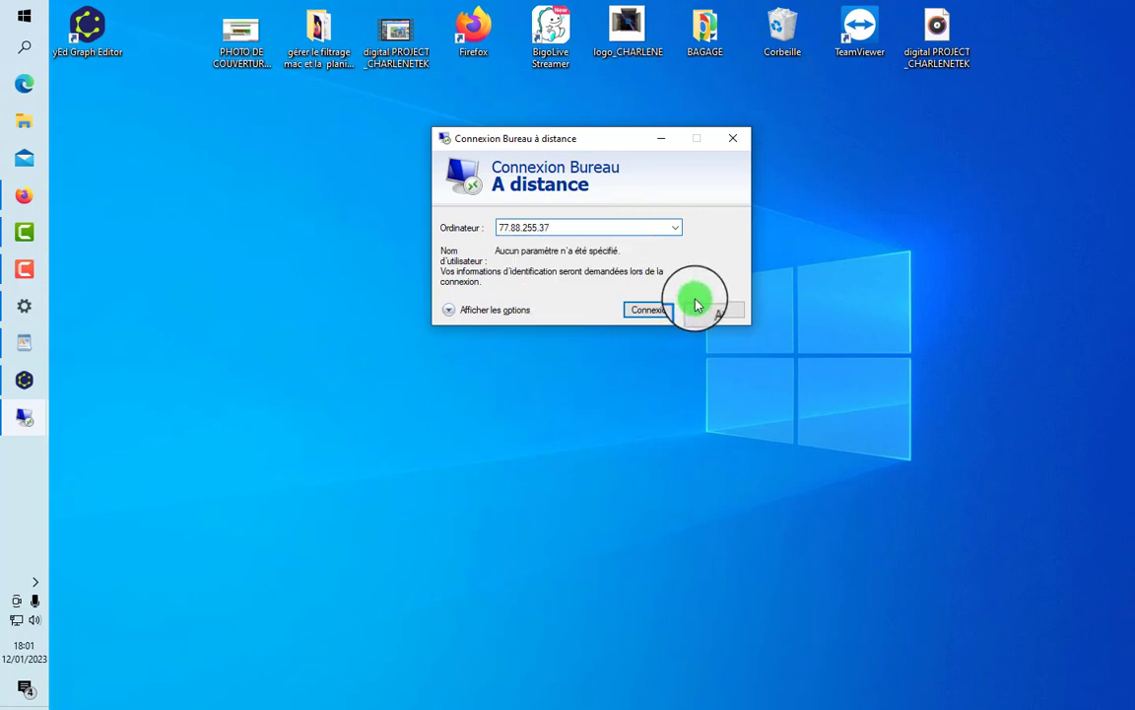
{"action": "left_click", "coordinate": [652, 311]}
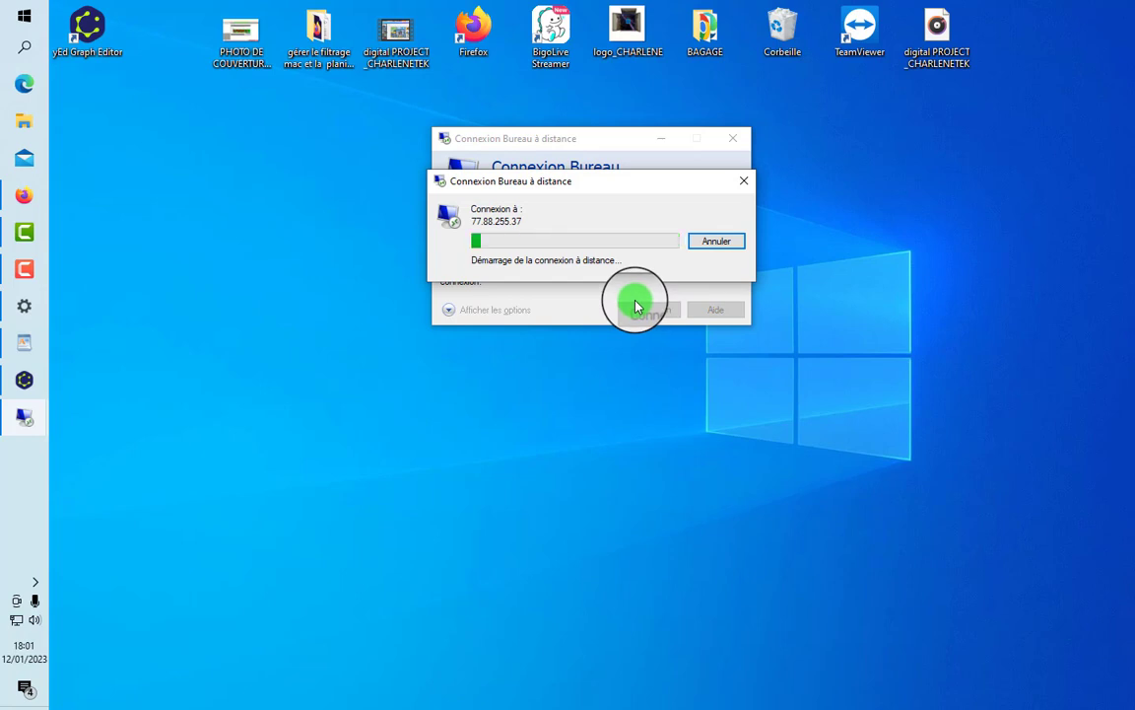
{"action": "left_click", "coordinate": [743, 179]}
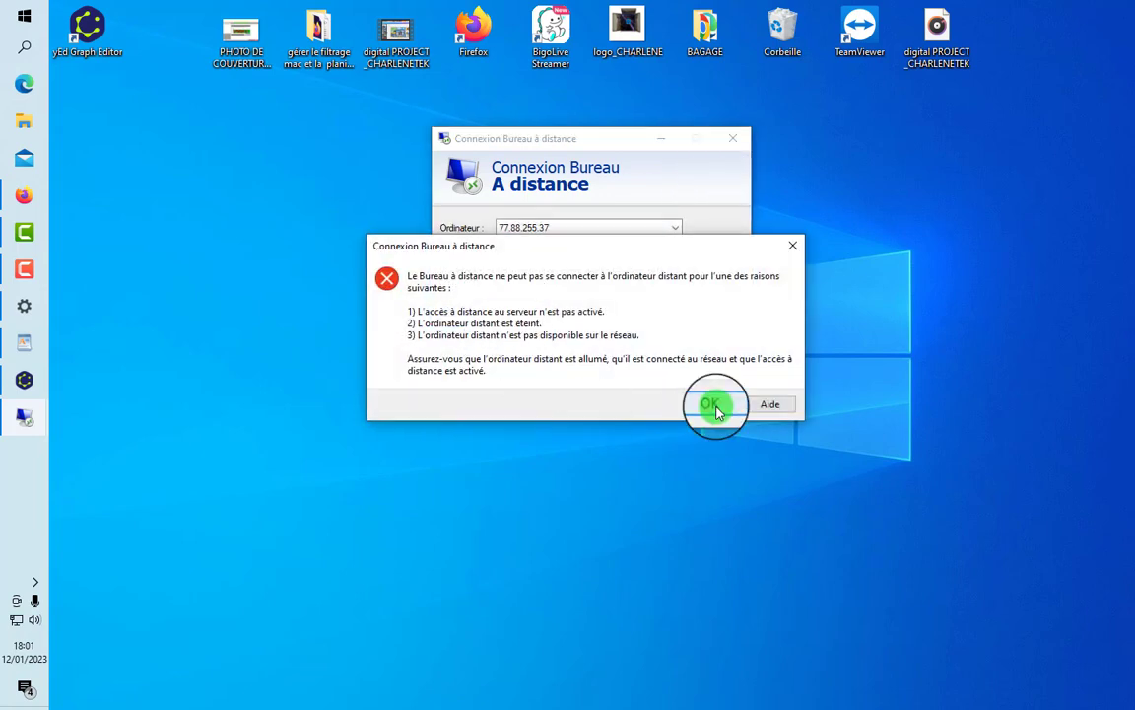
{"action": "left_click", "coordinate": [713, 405]}
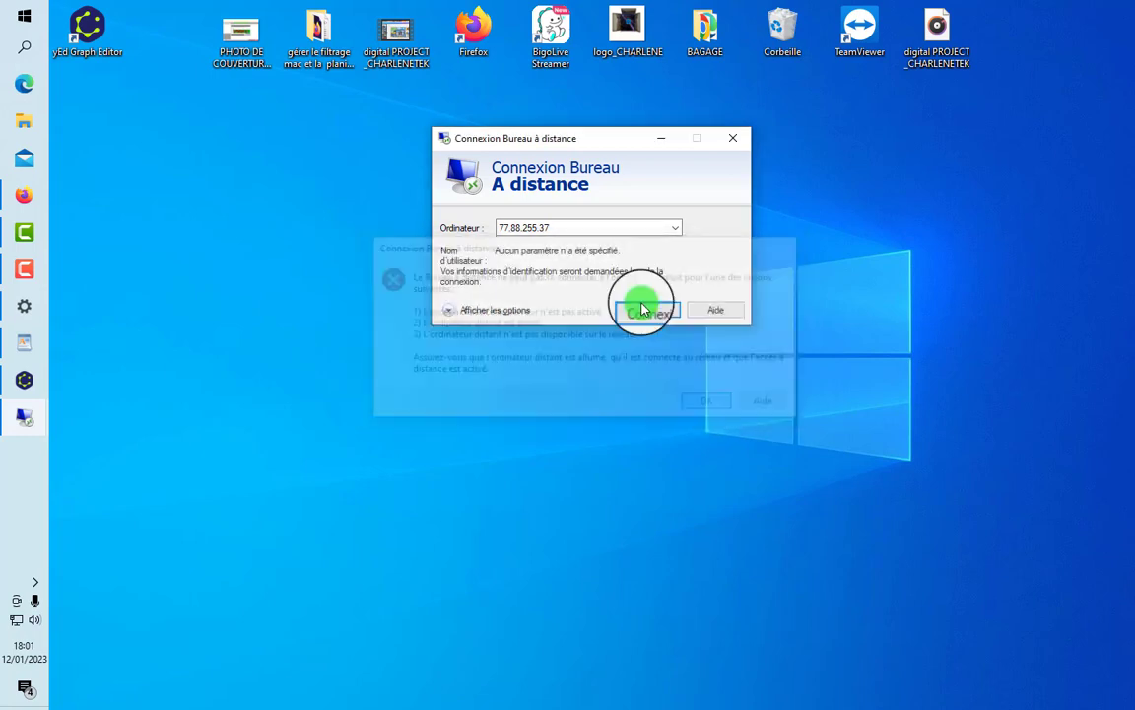
Step: Connect to the computer 77.88.255.9, entering the account password and accepting the untrusted certificate
{"action": "left_click", "coordinate": [570, 224]}
{"action": "key", "text": "BackSpace"}
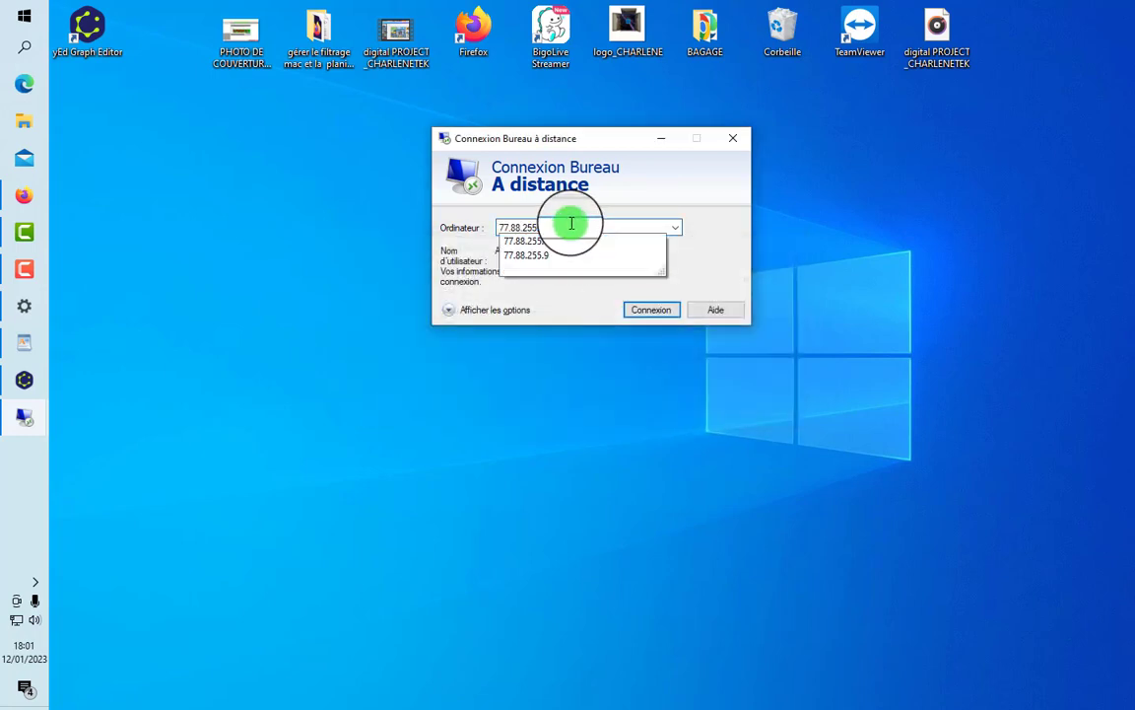
{"action": "type", "text": "9"}
{"action": "key", "text": "Return"}
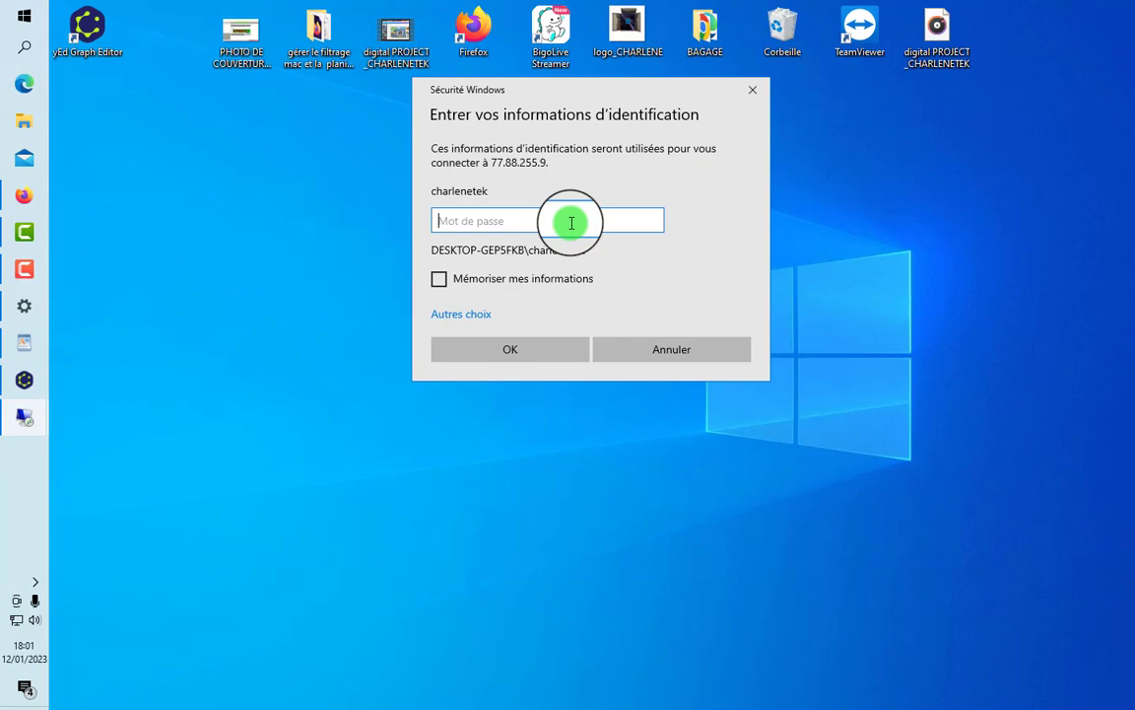
{"action": "key", "text": "Return"}
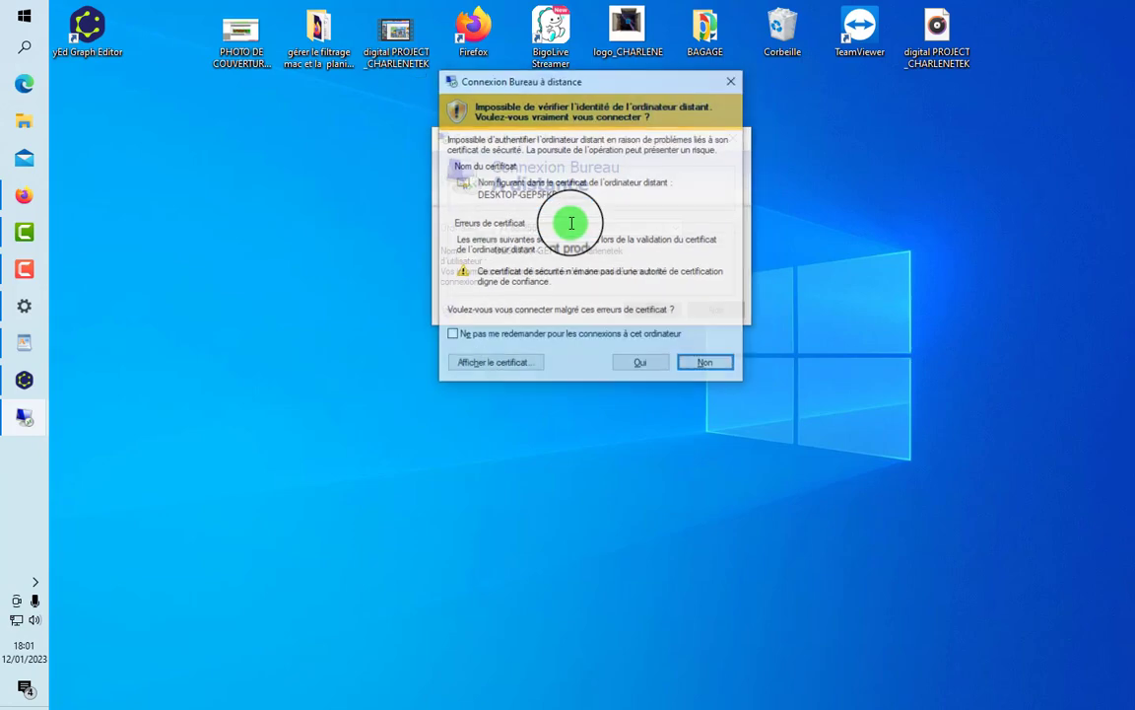
{"action": "left_click", "coordinate": [662, 367]}
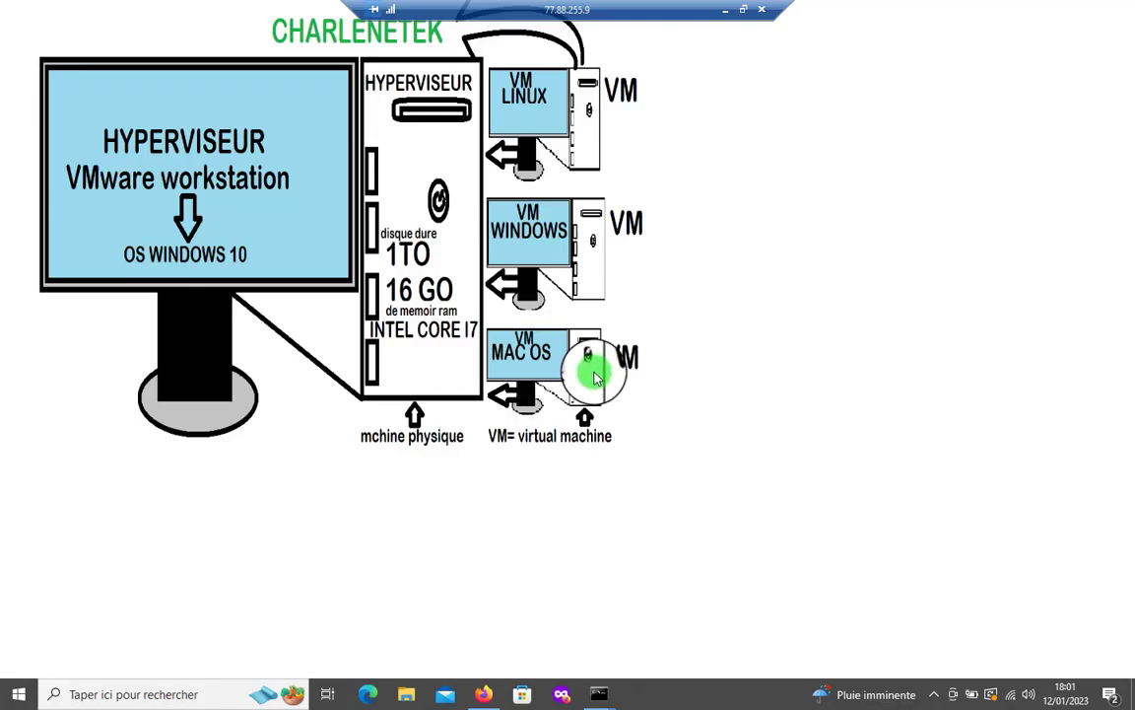
Step: Minimize the 77.88.255.9 session and move the logo_CHARLENE icon onto the wallpaper's Windows logo on the local desktop
{"action": "left_click", "coordinate": [724, 13]}
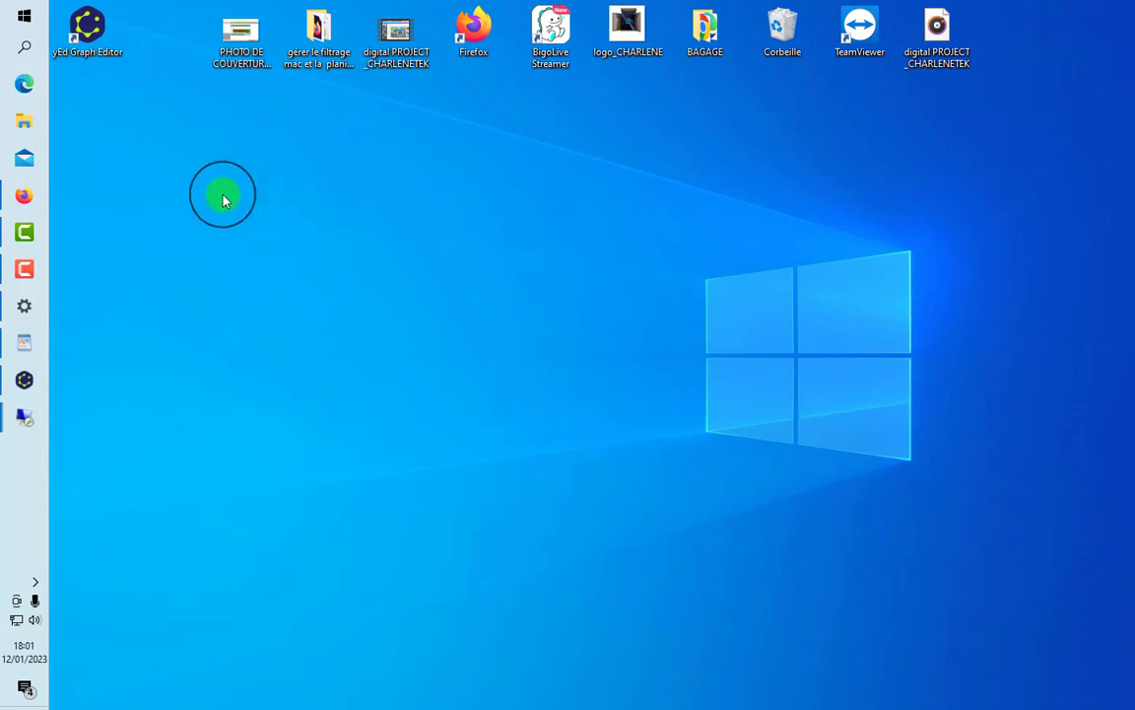
{"action": "left_click_drag", "start_coordinate": [621, 31], "coordinate": [780, 345]}
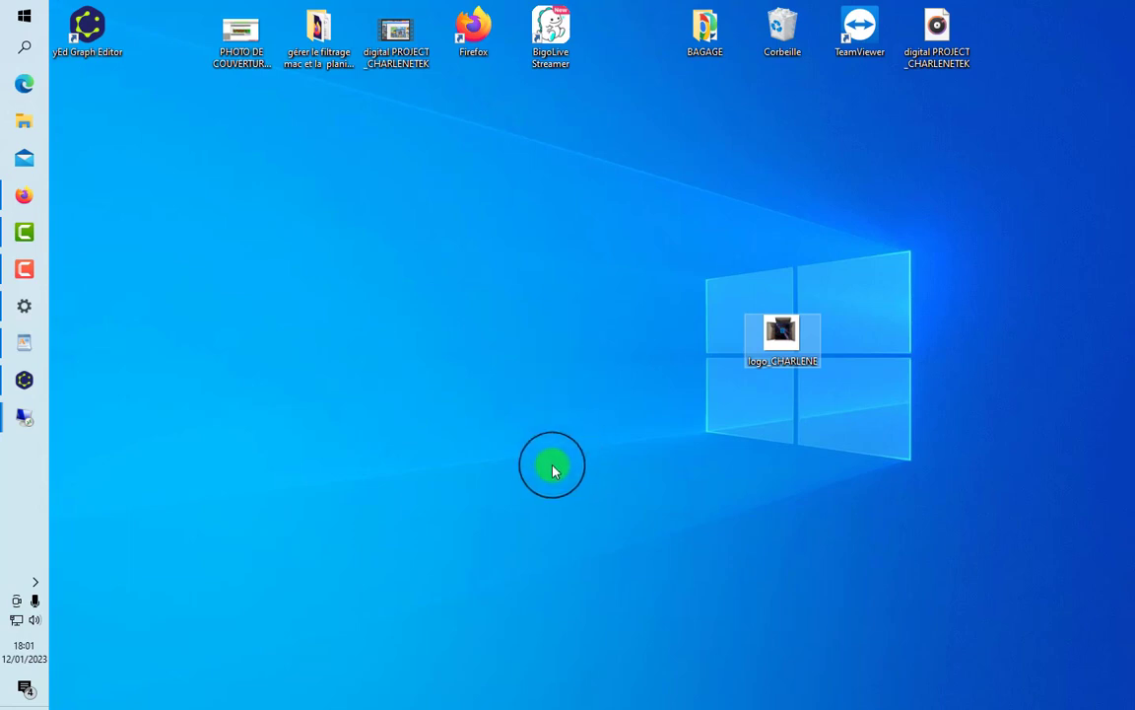
{"action": "mouse_move", "coordinate": [19, 416]}
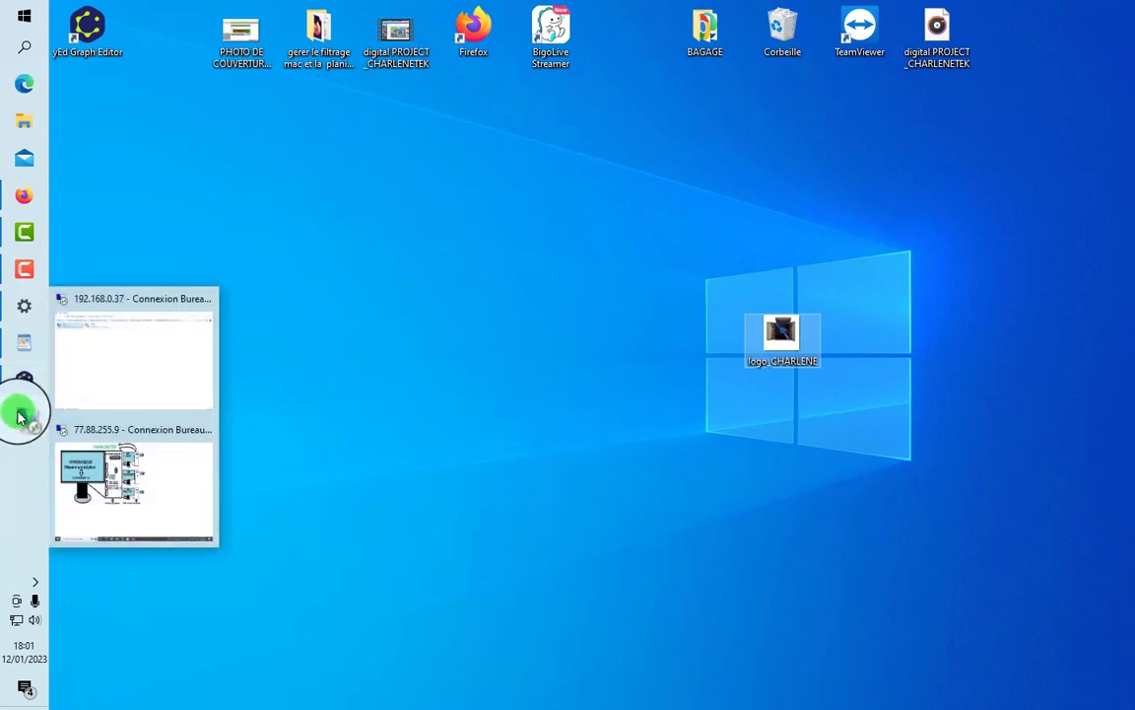